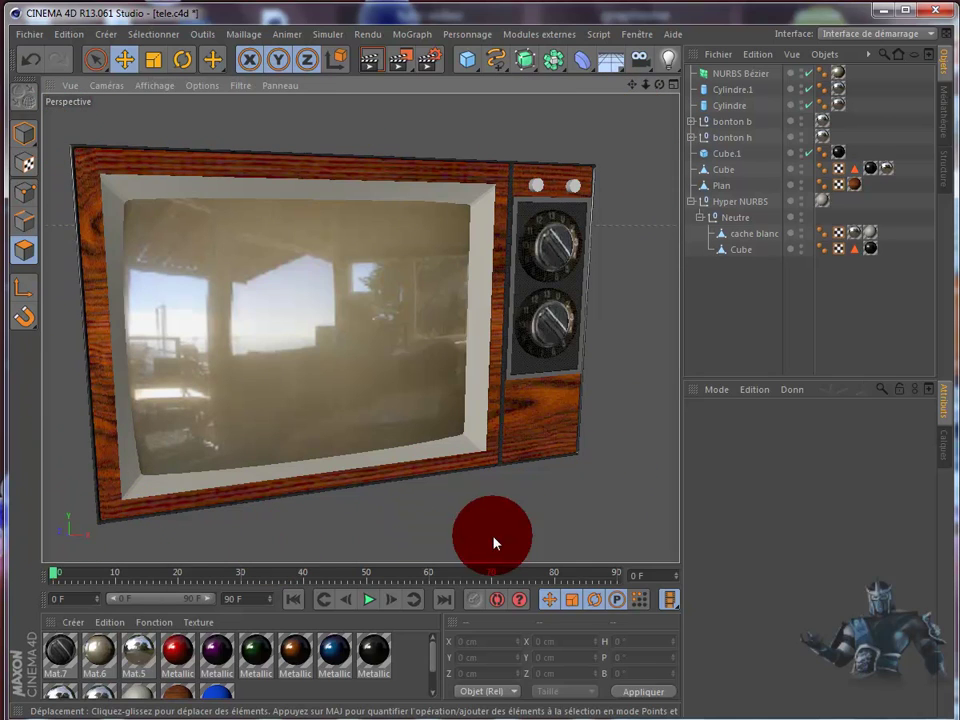
- Orbit to face the finished vintage TV model and open the Fichier menu
mouse_move(510, 392)
alt+mouse_down()
mouse_move(513, 400)
mouse_move(499, 402)
mouse_move(531, 392)
mouse_move(513, 400)
mouse_move(508, 392)
alt+mouse_up()
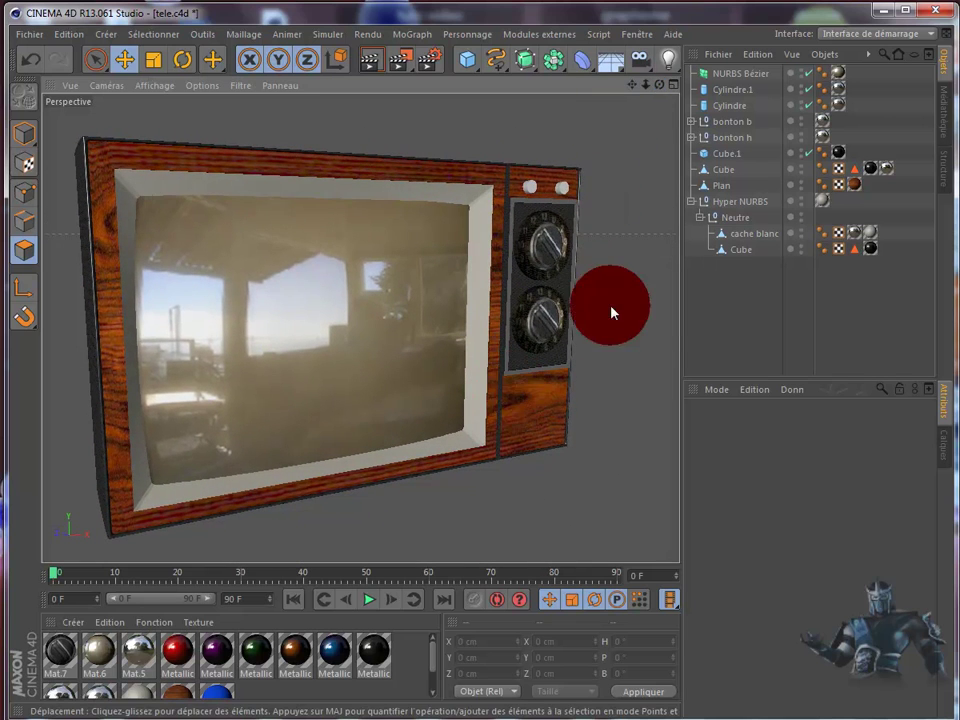
click(30, 34)
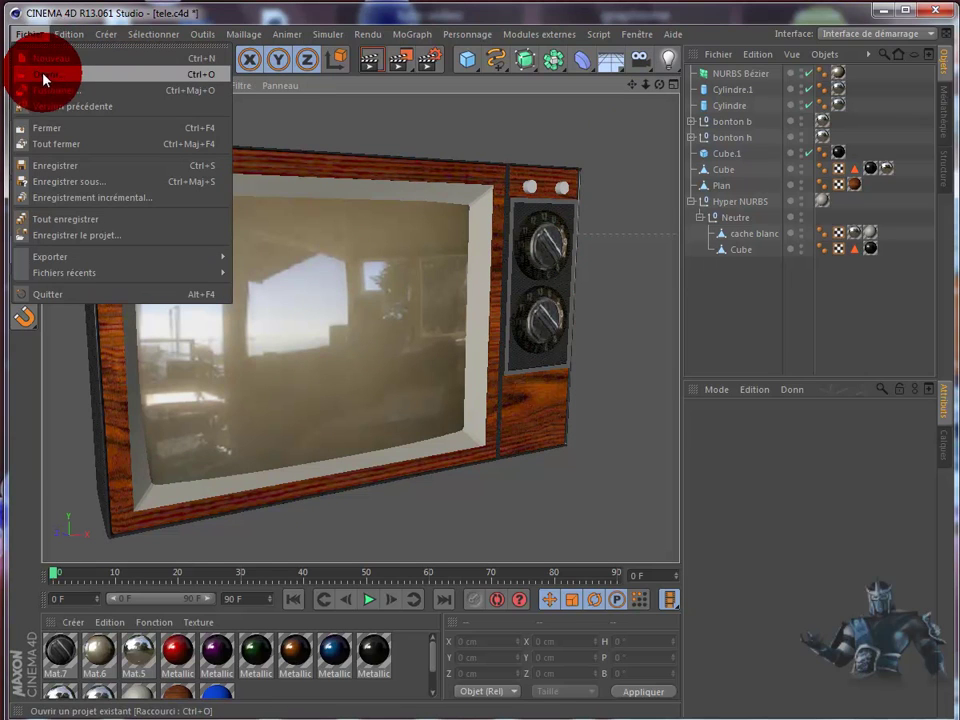
- Create a new scene and show only the enlarged front (Avant) view
click(45, 58)
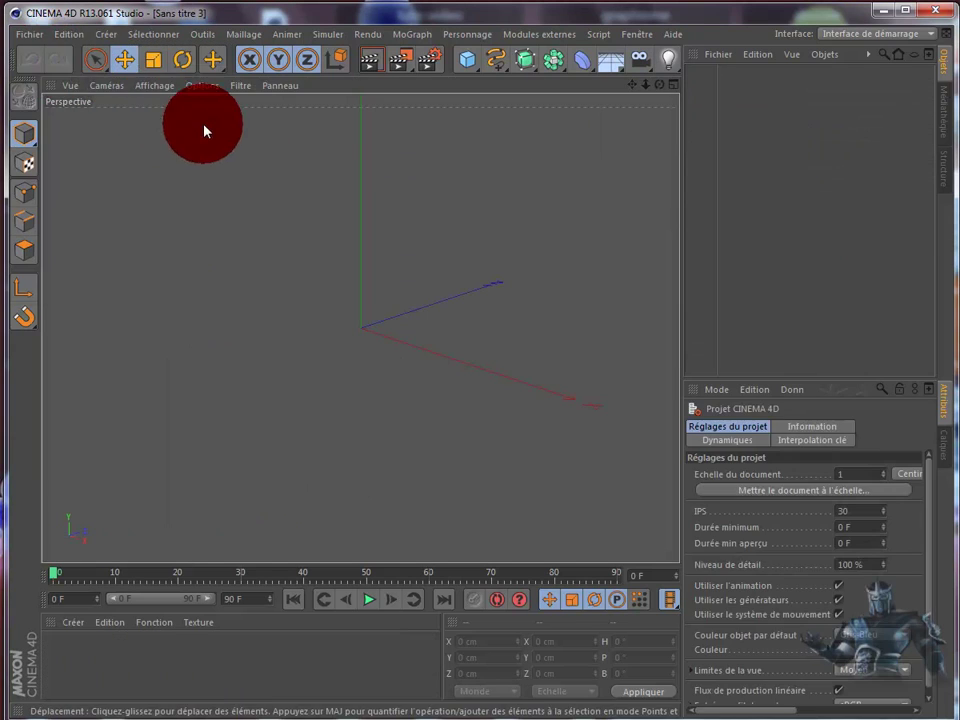
middle_click(596, 457)
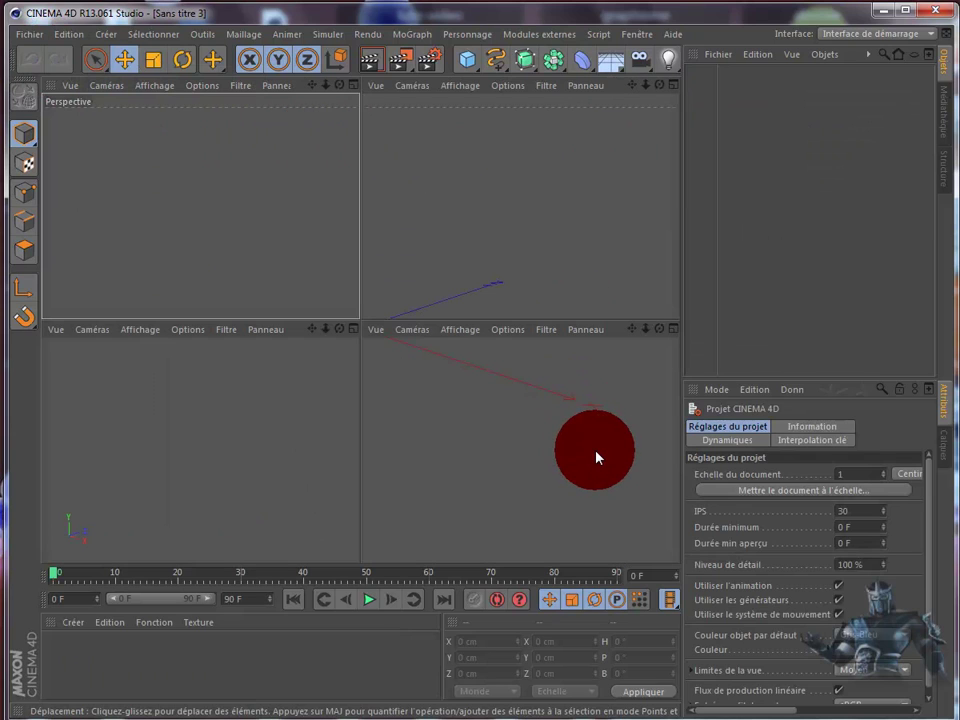
middle_click(587, 430)
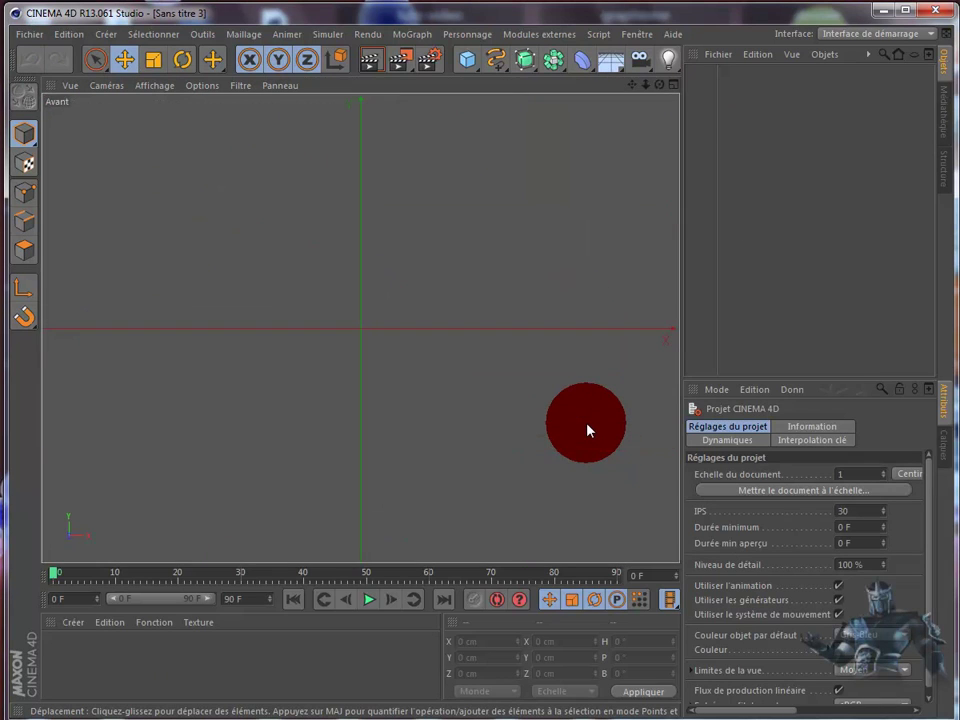
- Drag the vintage TV photo from the desktop into the front view as a reference
mouse_move(428, 18)
mouse_down()
mouse_move(515, 32)
mouse_move(815, 44)
mouse_up()
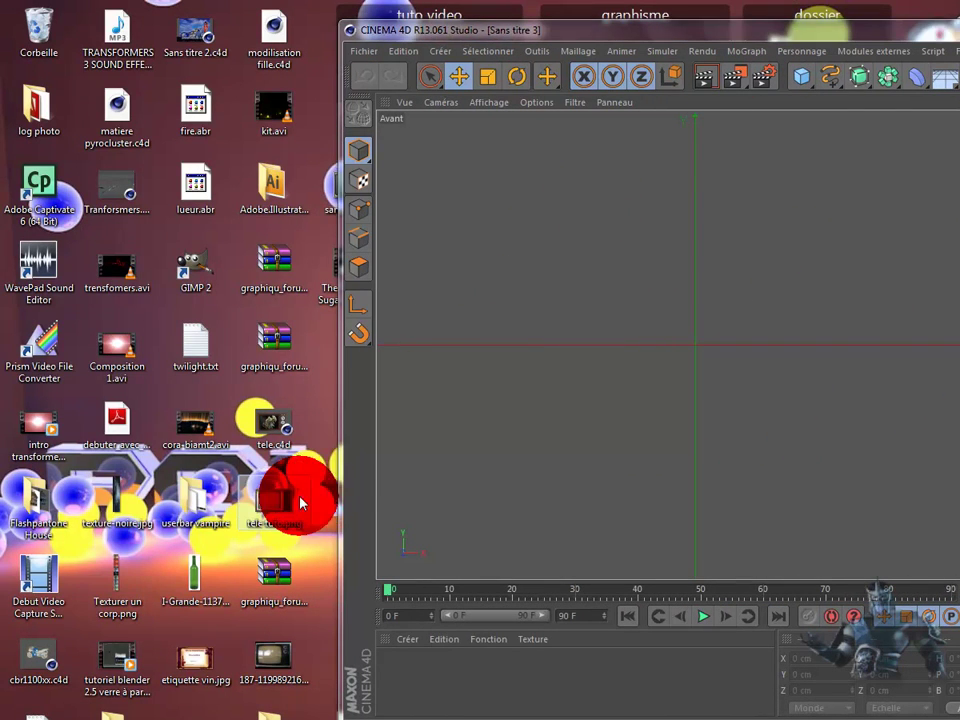
drag(300, 503, 510, 413)
mouse_move(735, 32)
mouse_down()
mouse_move(507, 32)
mouse_move(407, 12)
mouse_up()
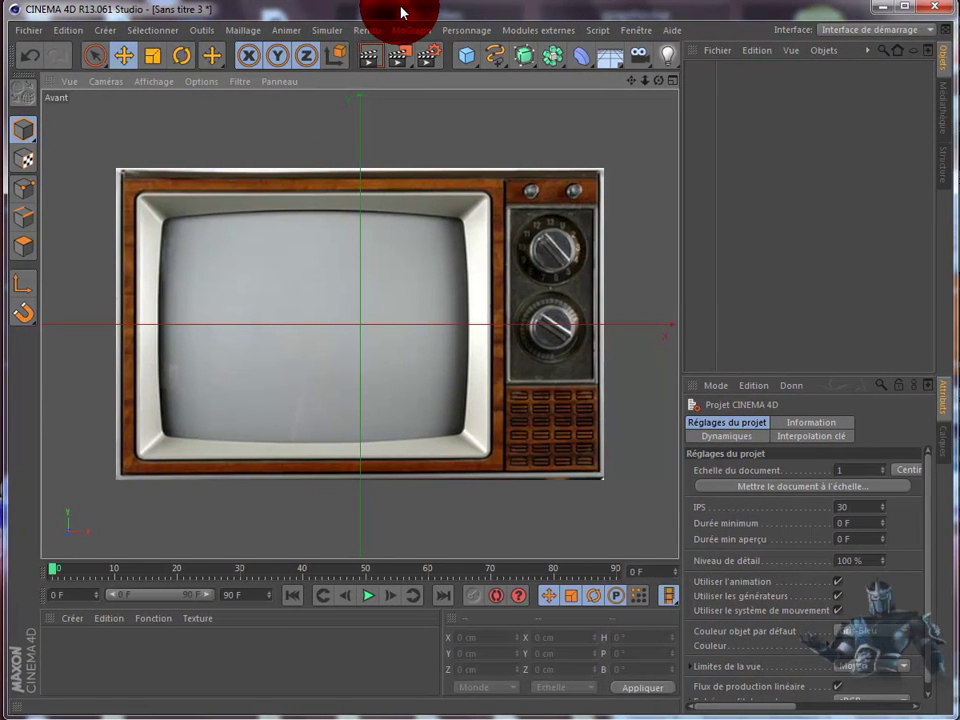
drag(407, 12, 401, 14)
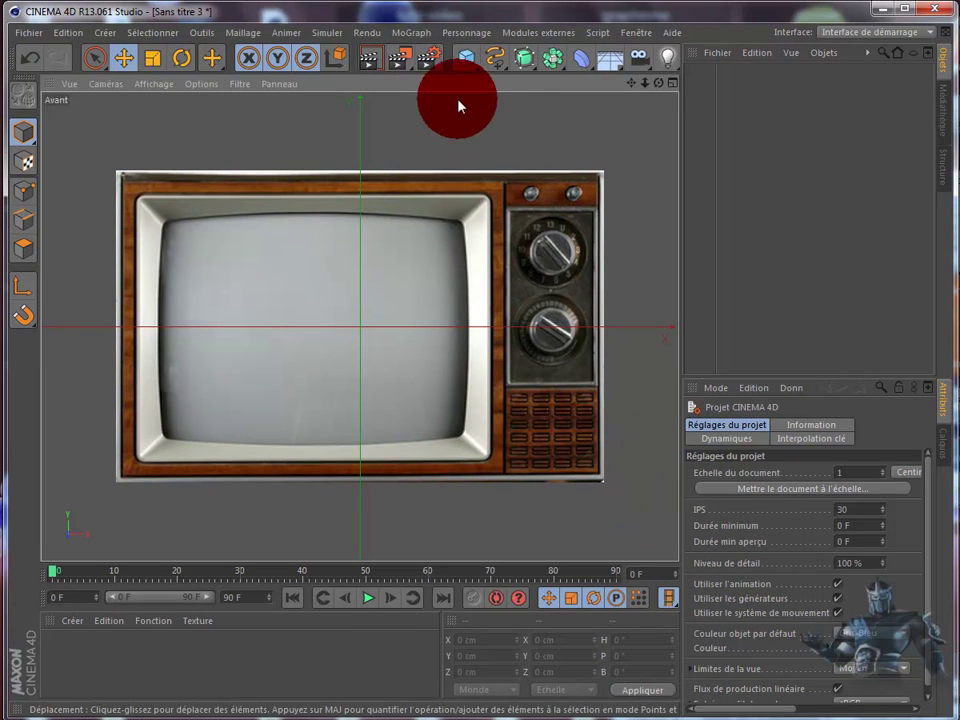
- Add a cube stretched to 799.454 × 508.505 cm over the photo, with 3 X and Y segments
click(463, 62)
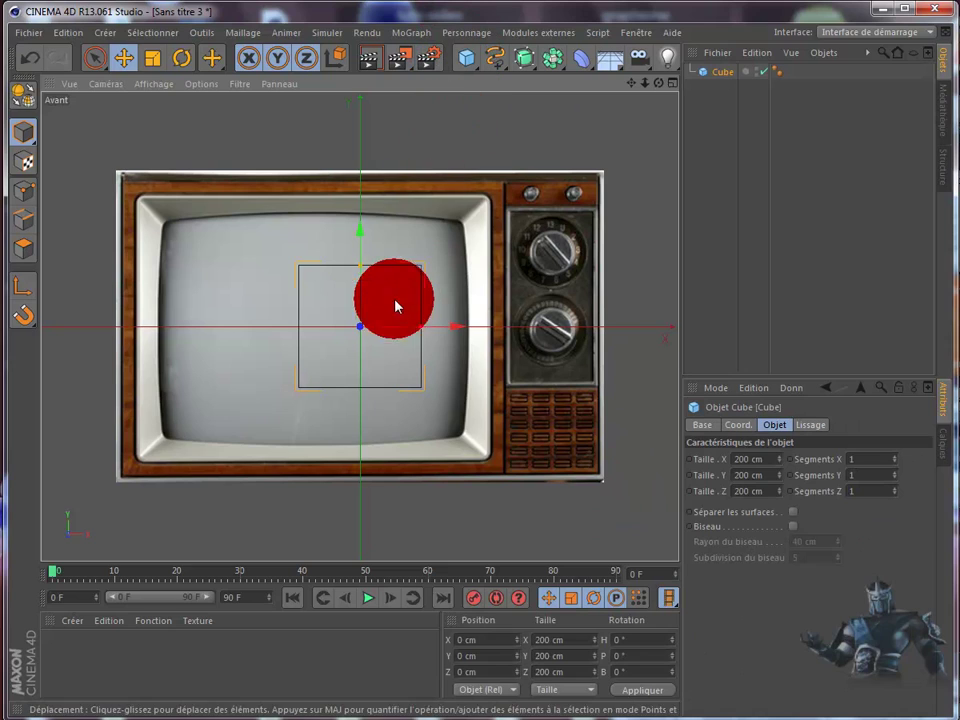
drag(421, 337, 605, 363)
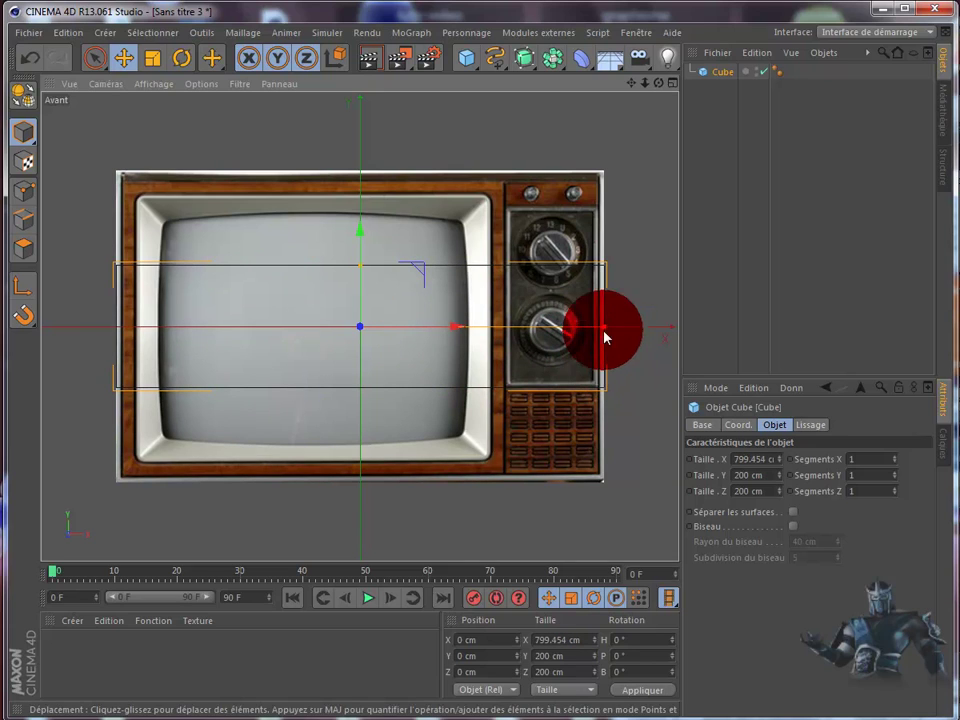
drag(366, 266, 380, 182)
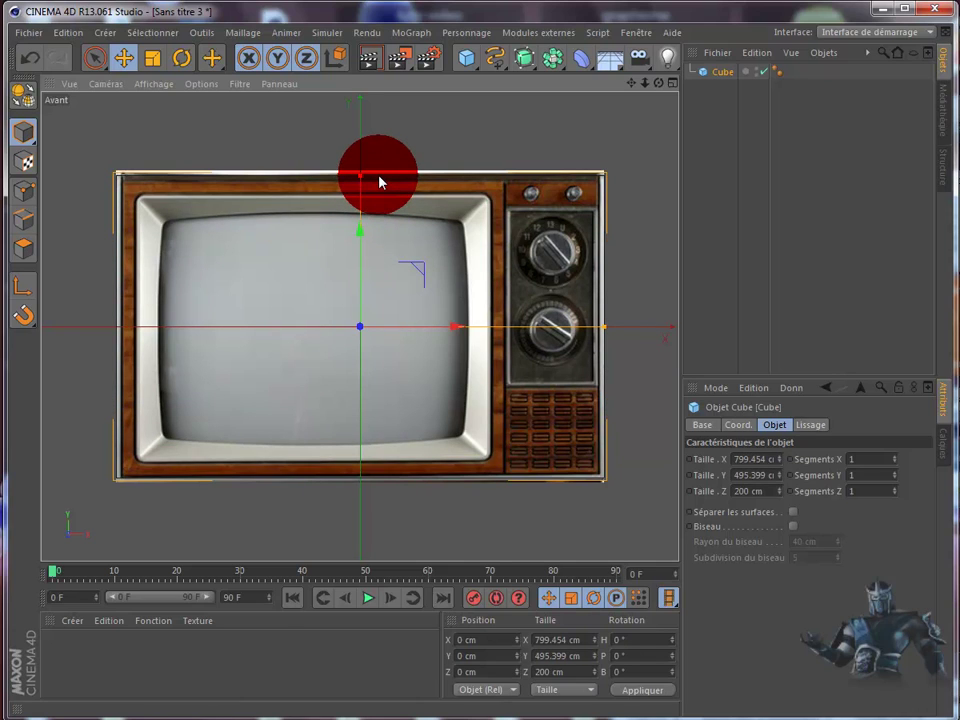
drag(380, 182, 380, 178)
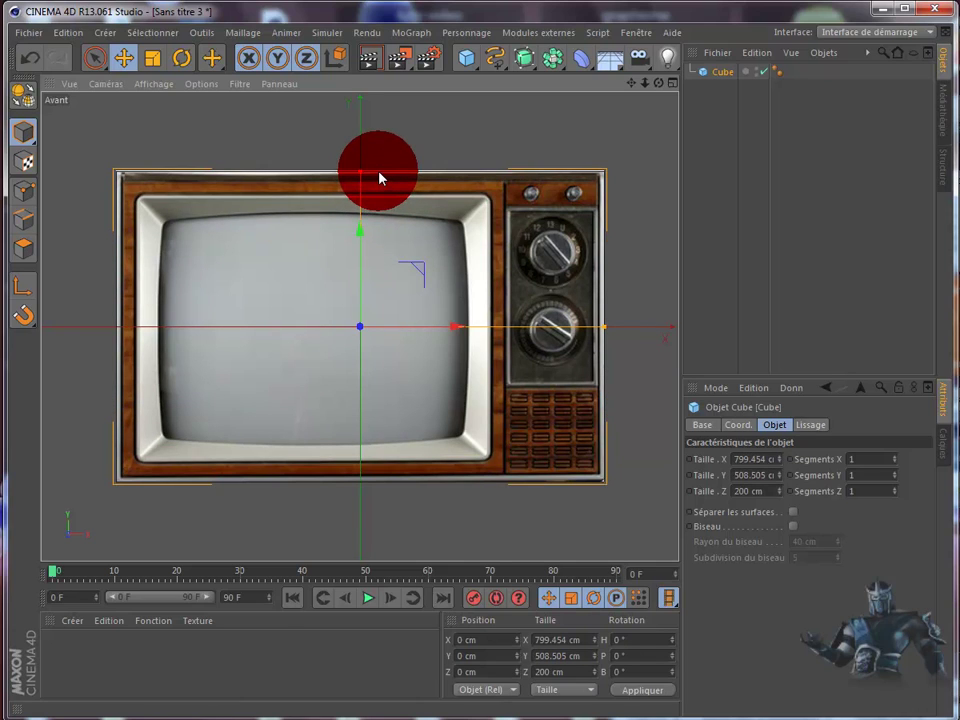
drag(380, 178, 380, 178)
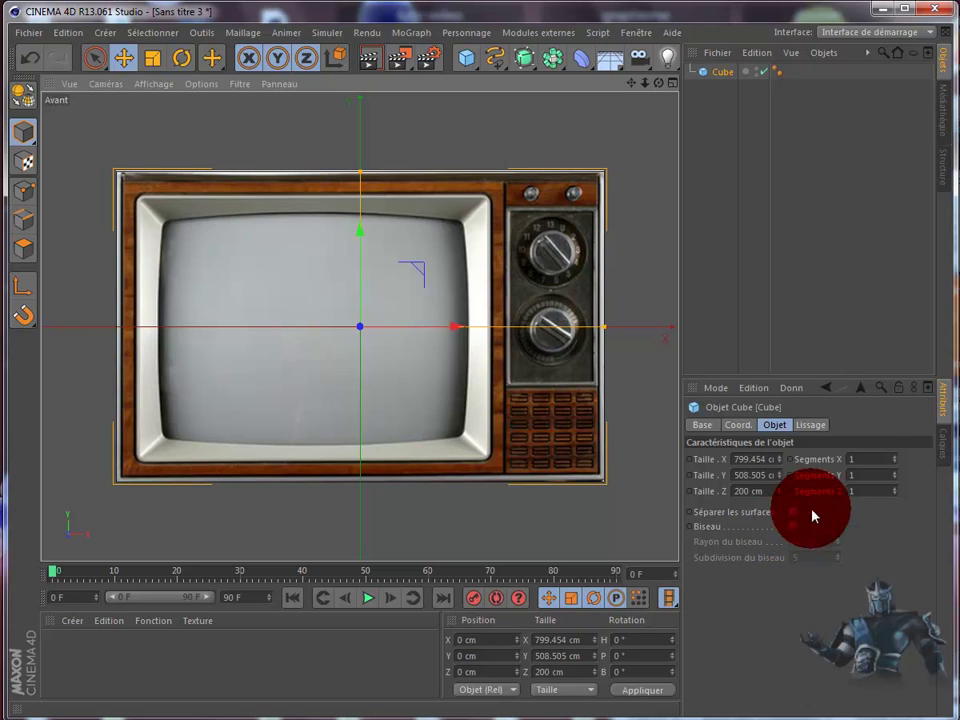
click(895, 459)
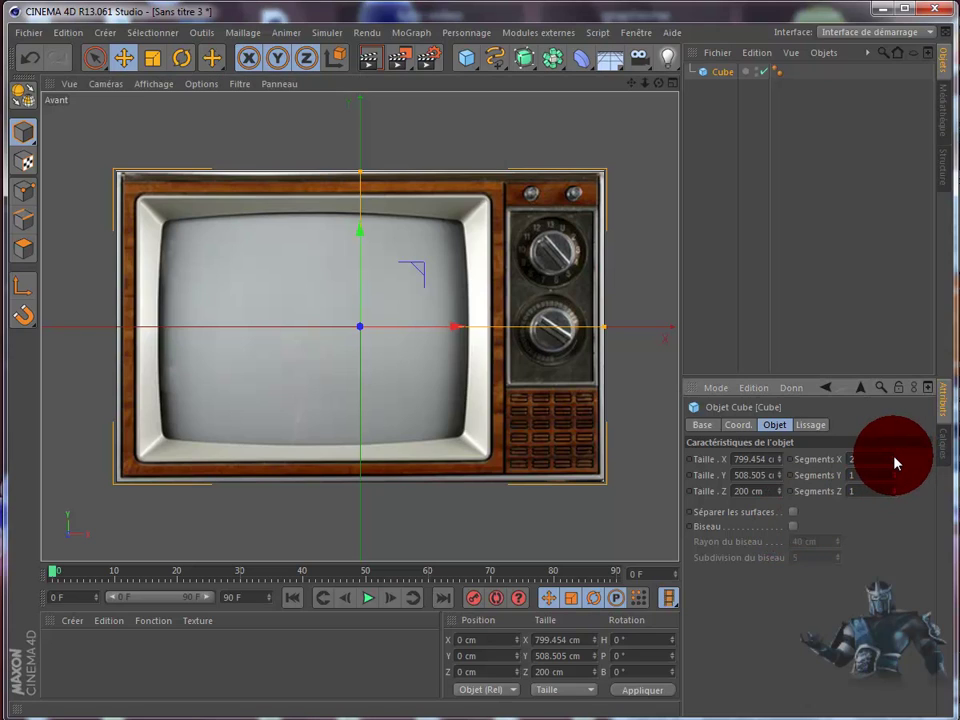
click(895, 460)
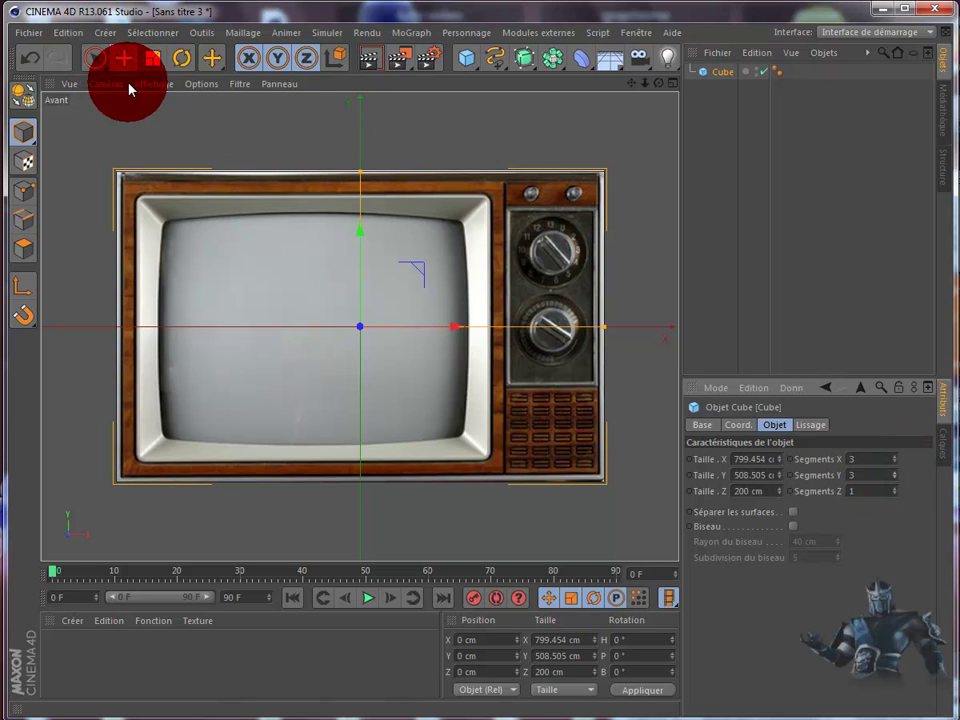
- Switch to Gouraud shading with lines and frame the cube in a maximized Perspective view
click(154, 86)
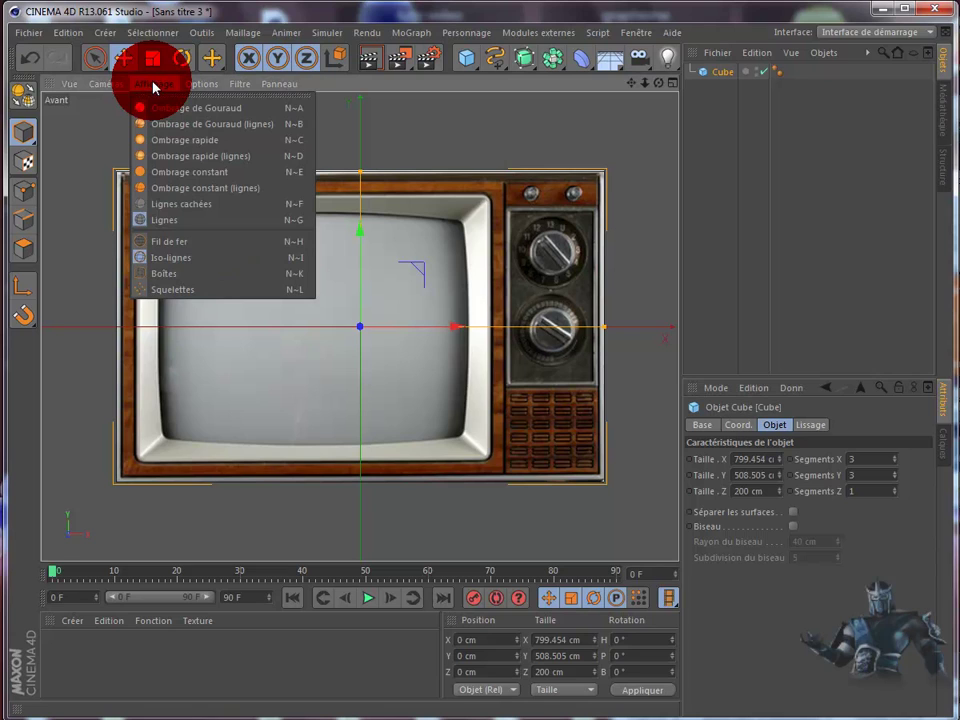
click(176, 243)
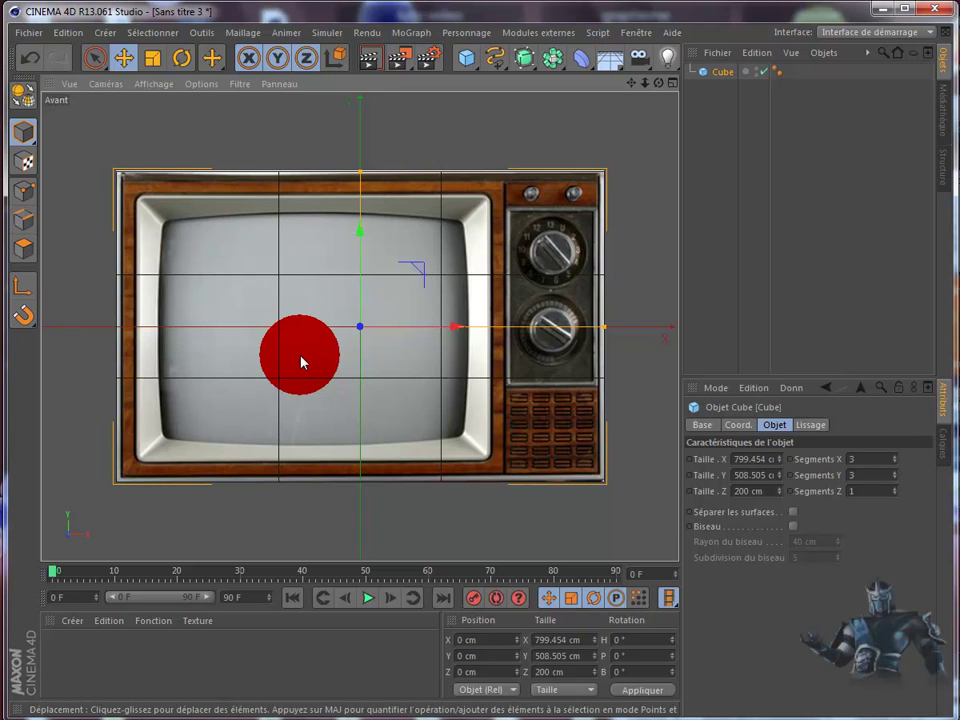
click(671, 84)
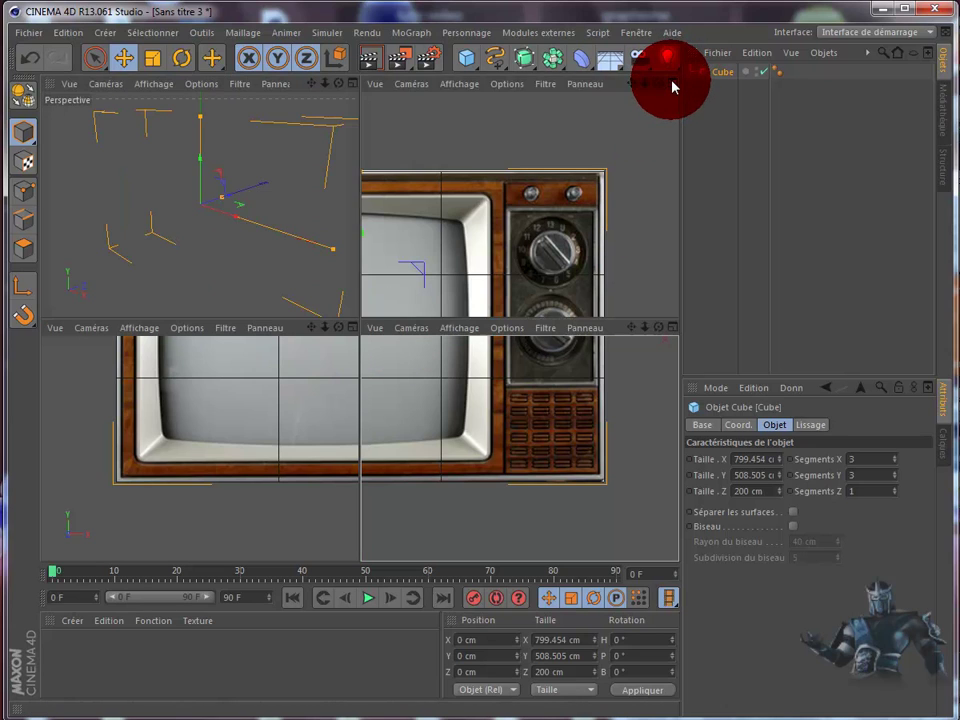
click(351, 88)
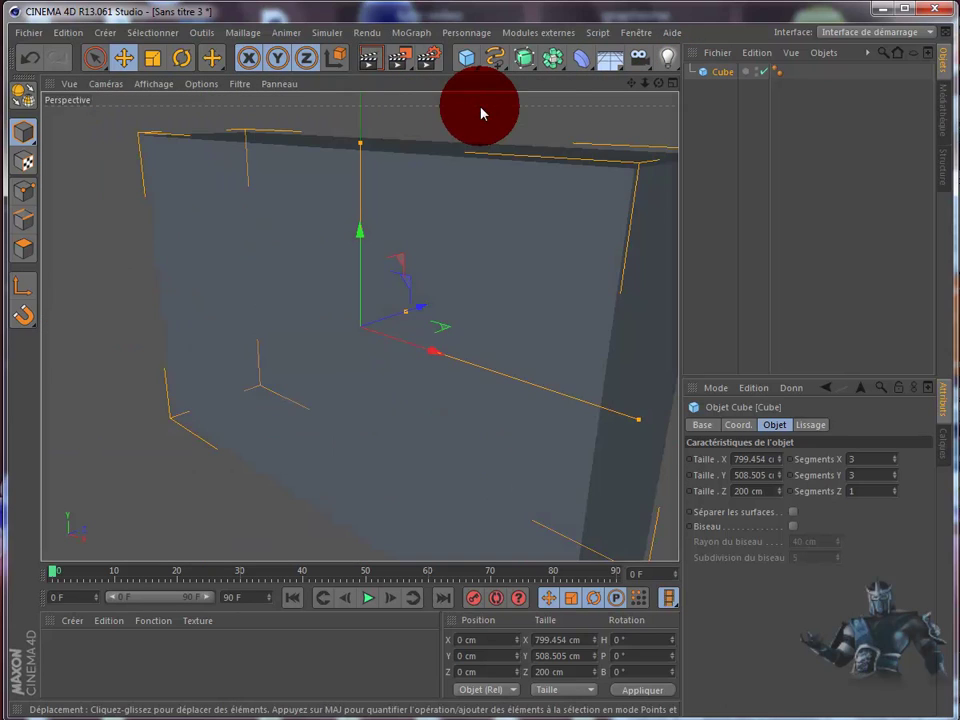
scroll(630, 118, down, 2)
scroll(628, 125, down, 2)
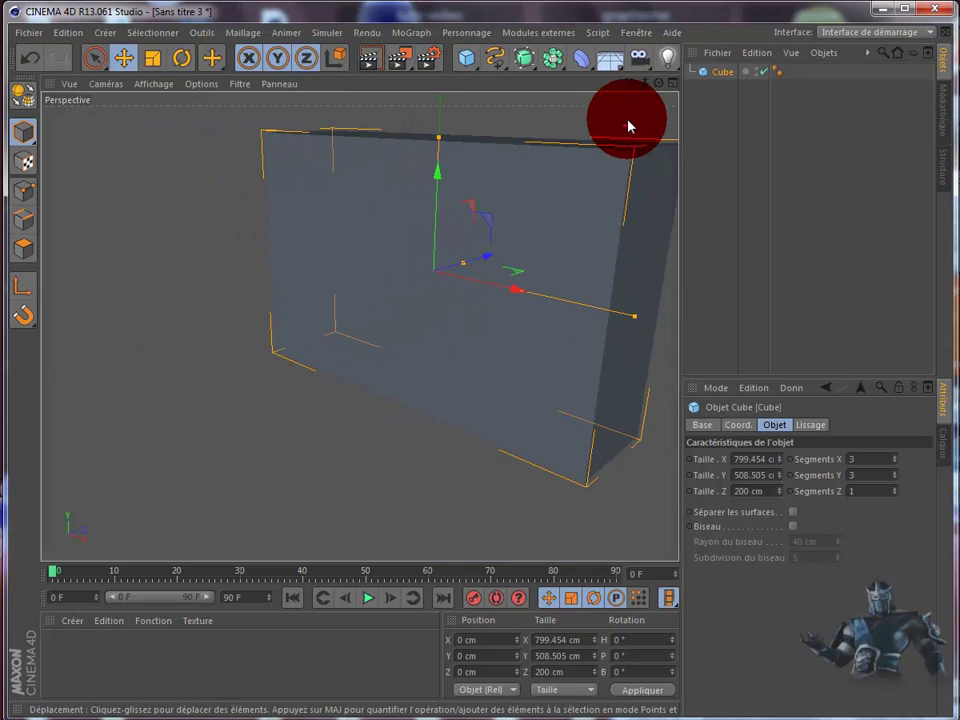
drag(638, 87, 540, 265)
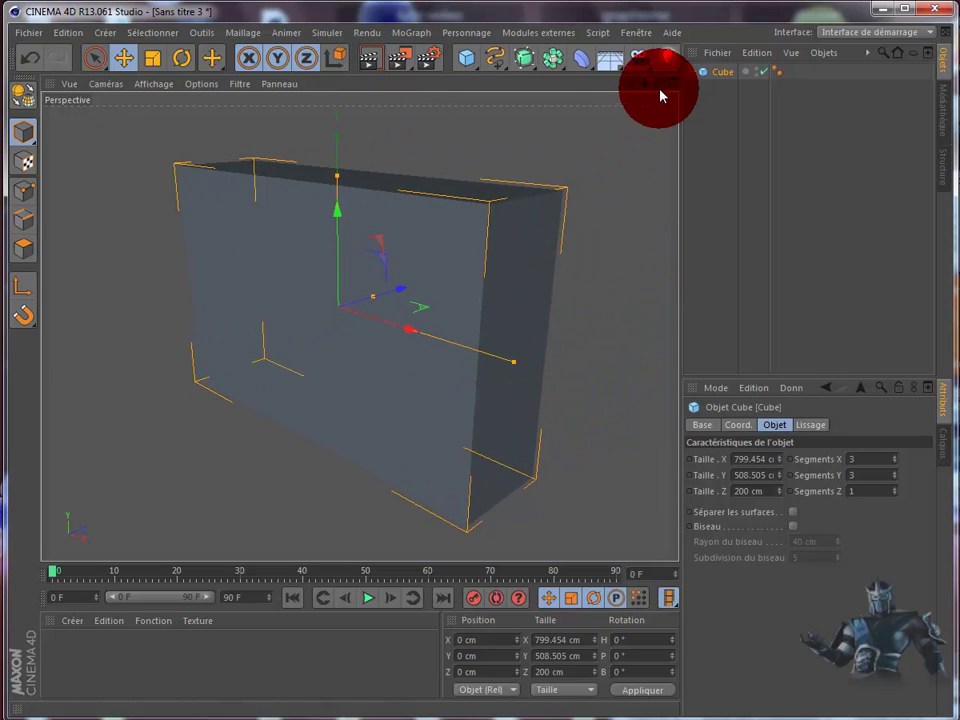
mouse_move(658, 84)
mouse_down()
mouse_move(512, 401)
mouse_move(553, 386)
mouse_move(512, 401)
mouse_move(617, 90)
mouse_up()
- Render a quick test of the view and compare the cube against the photo in four views
click(379, 66)
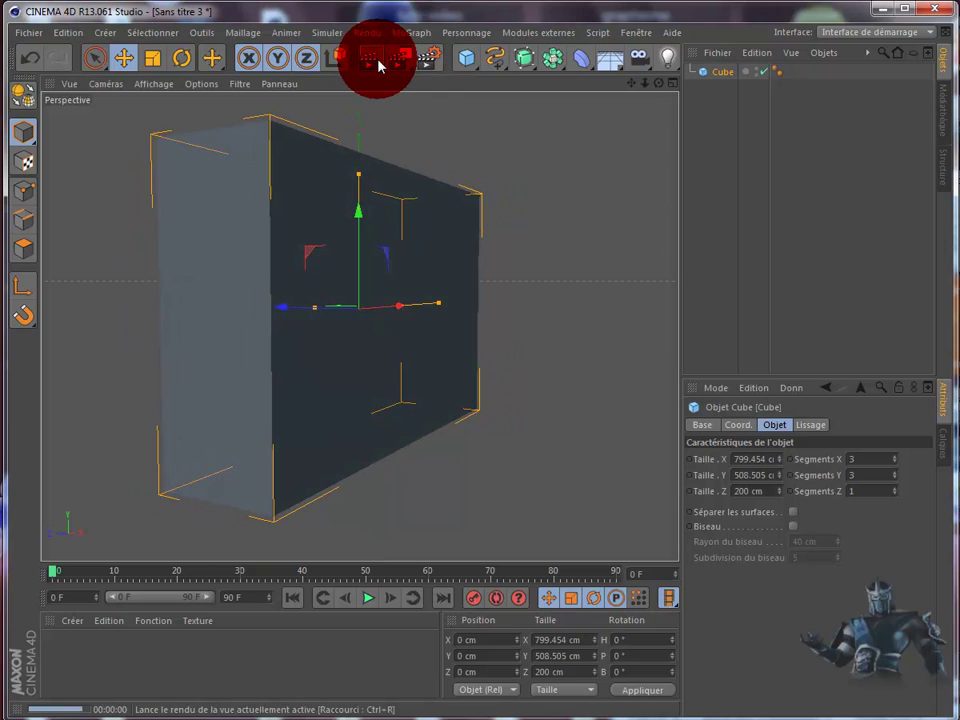
click(293, 162)
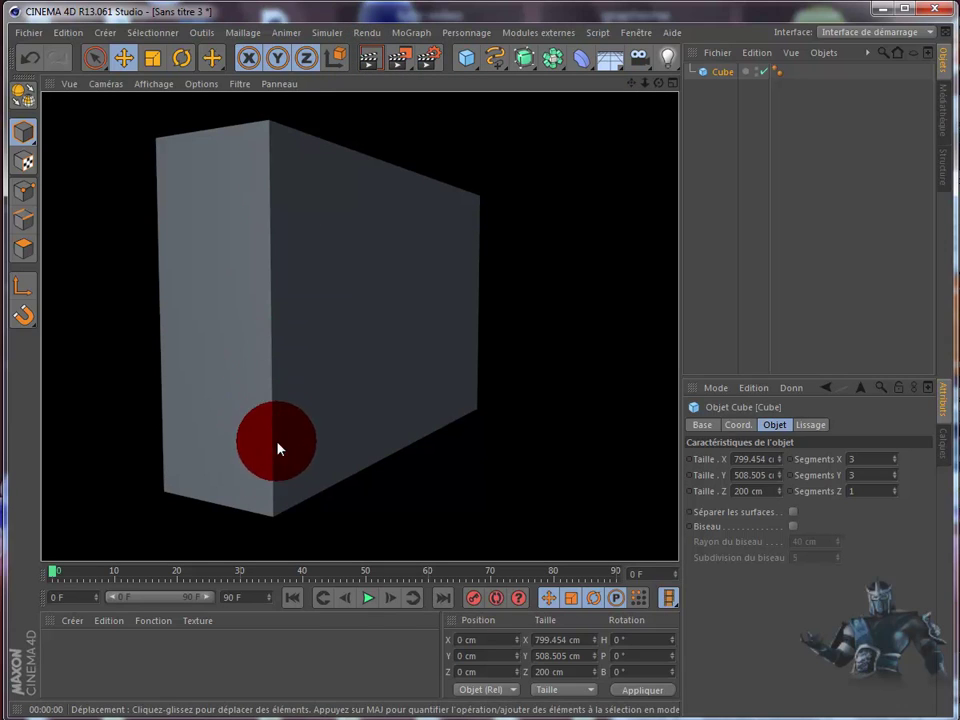
click(669, 86)
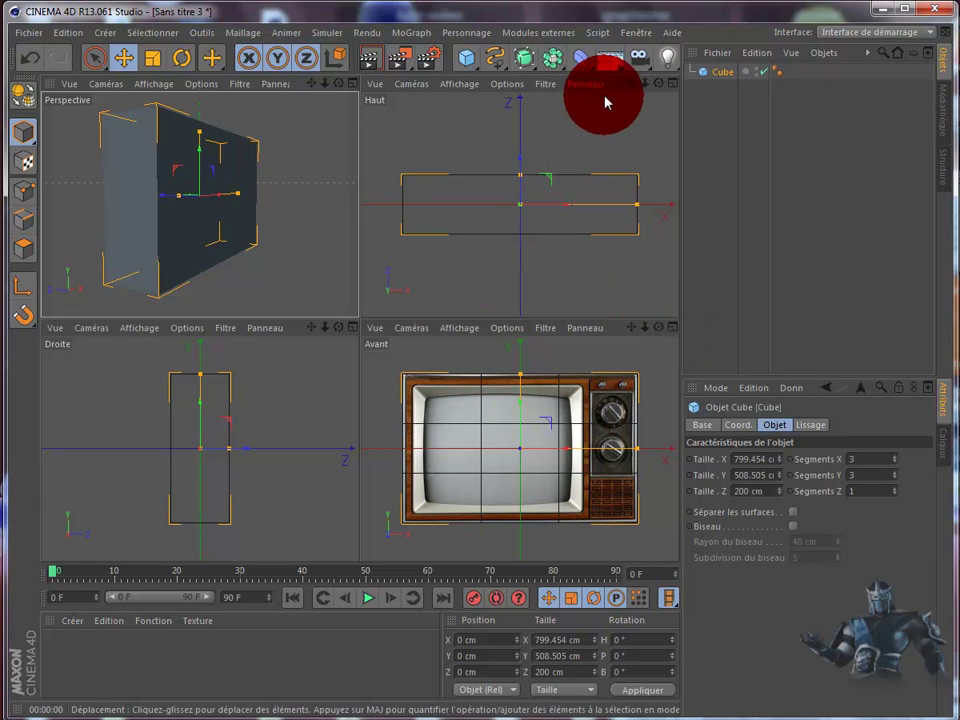
click(352, 84)
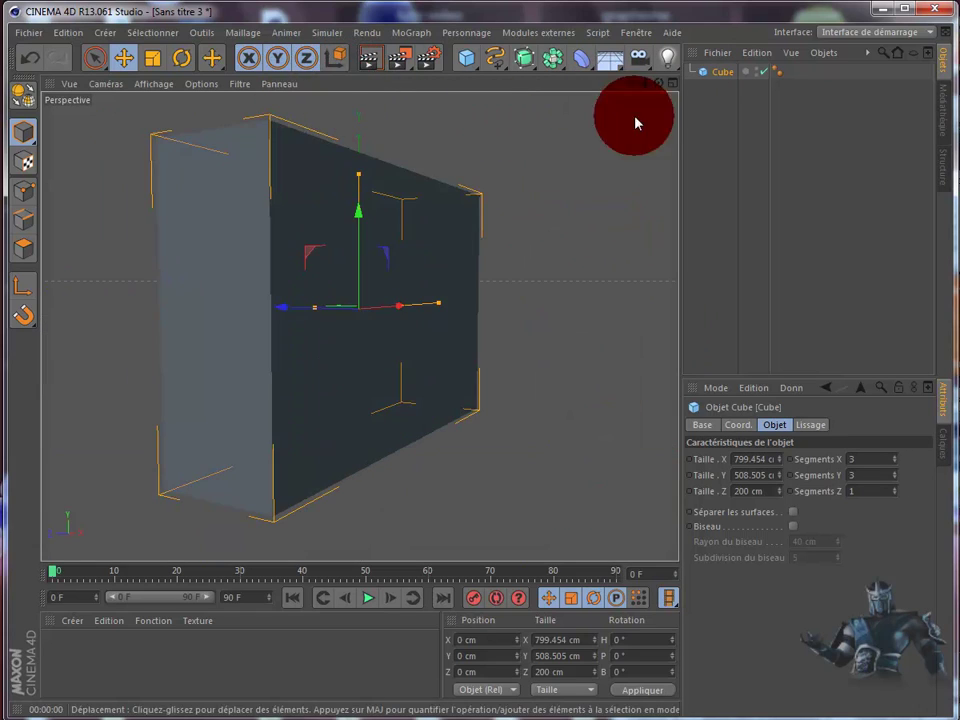
- Nest the cube under a new Hyper NURBS and orbit to inspect the rounded block
click(524, 62)
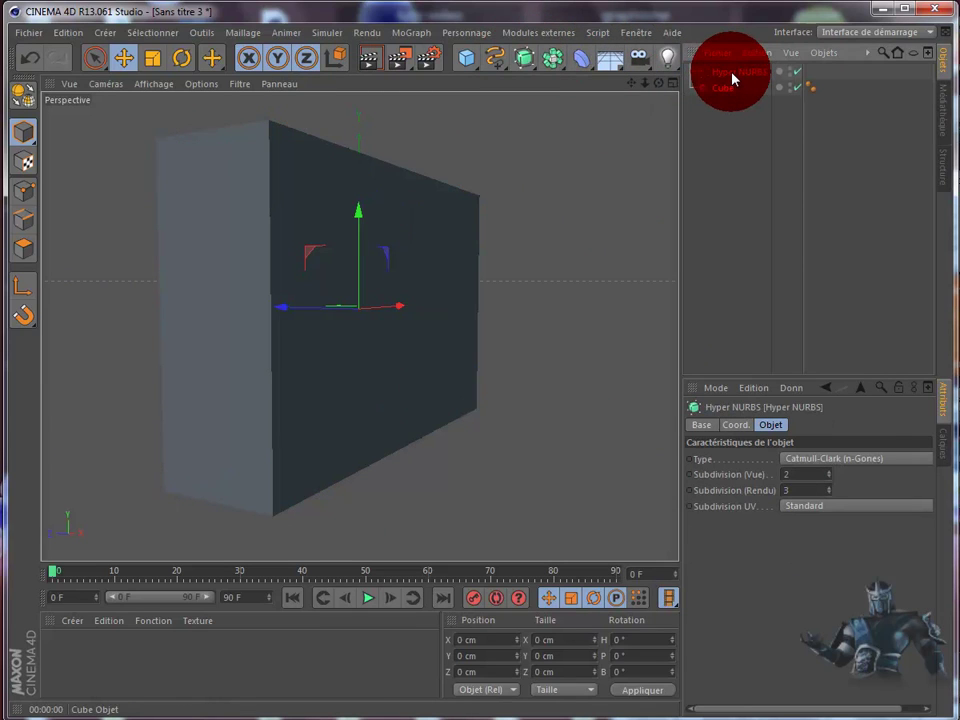
drag(731, 86, 733, 75)
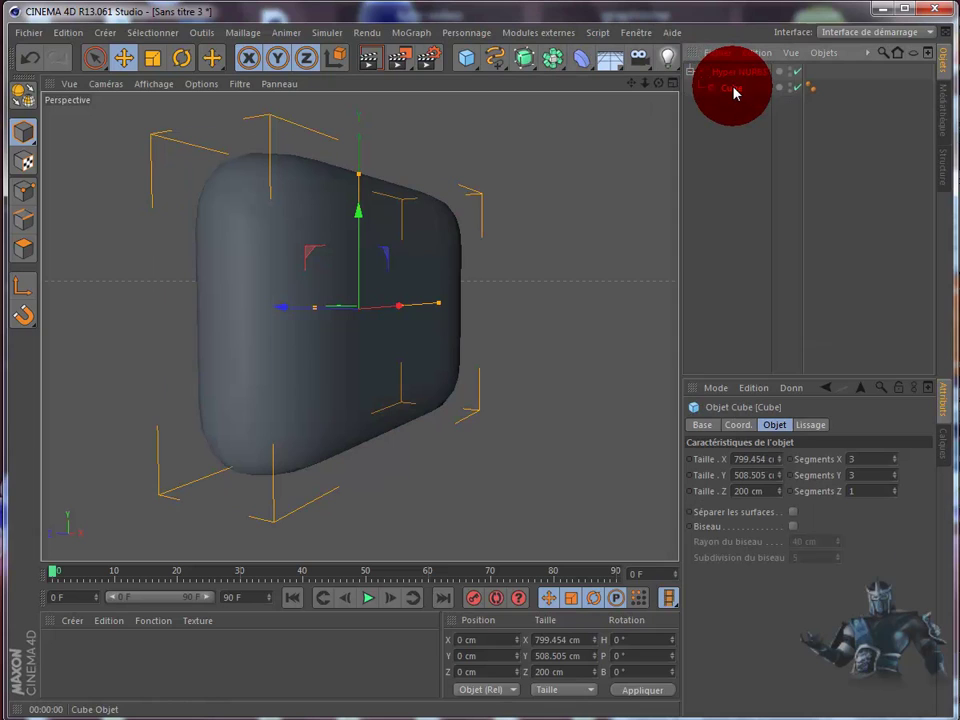
mouse_move(659, 84)
mouse_down()
mouse_move(505, 398)
mouse_move(513, 400)
mouse_up()
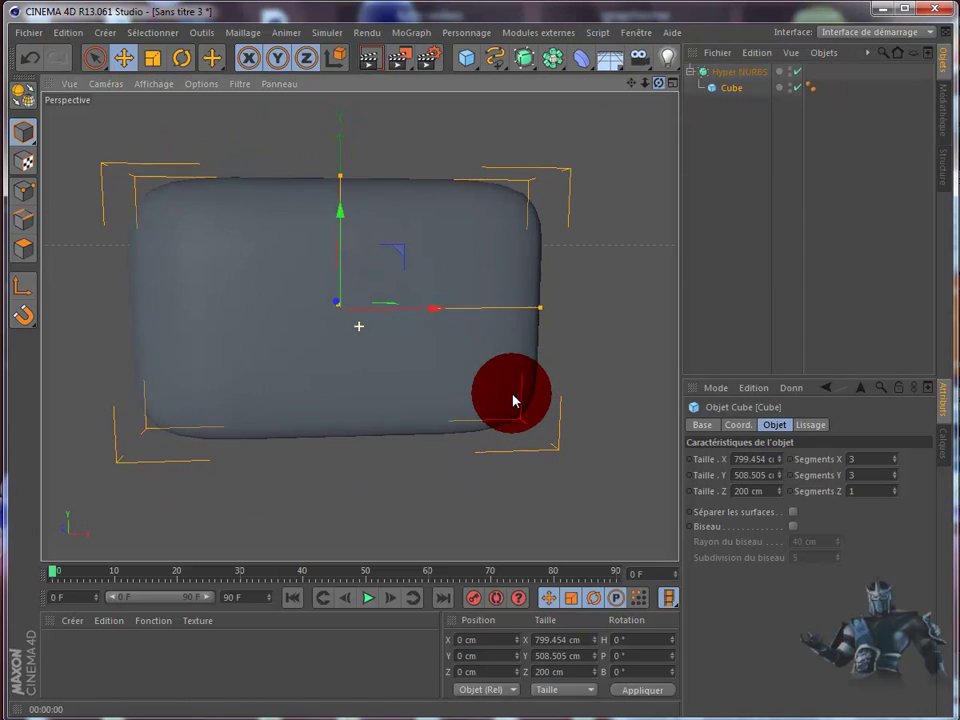
mouse_move(659, 84)
mouse_down()
mouse_move(521, 330)
mouse_move(115, 176)
mouse_move(30, 130)
mouse_move(26, 100)
mouse_up()
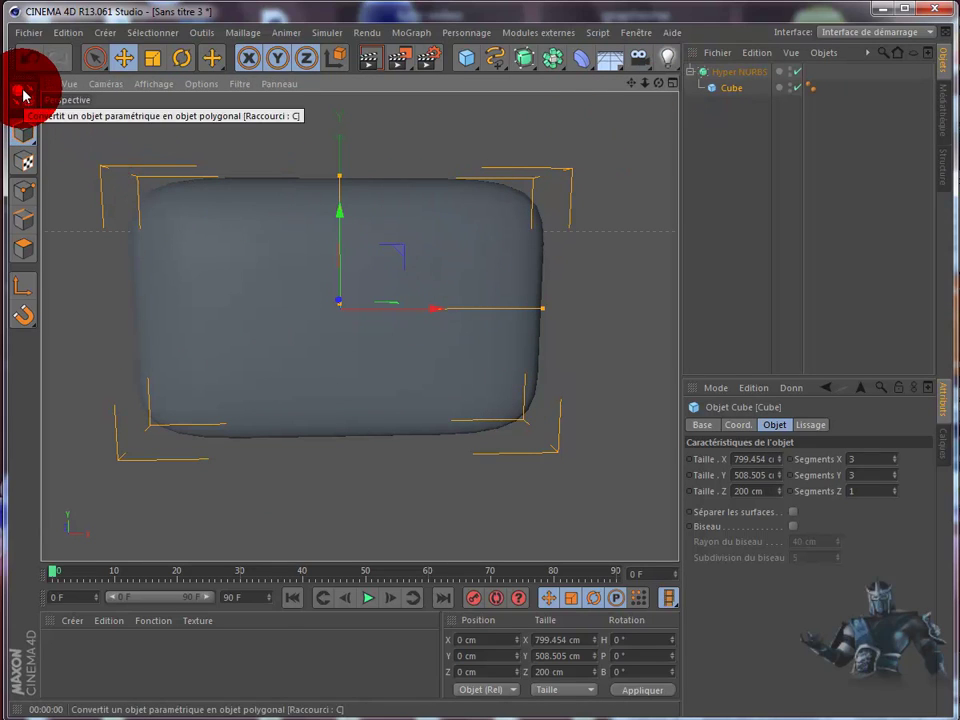
- Make the cube editable and, in Edges mode, test-move the left vertical edge
click(24, 95)
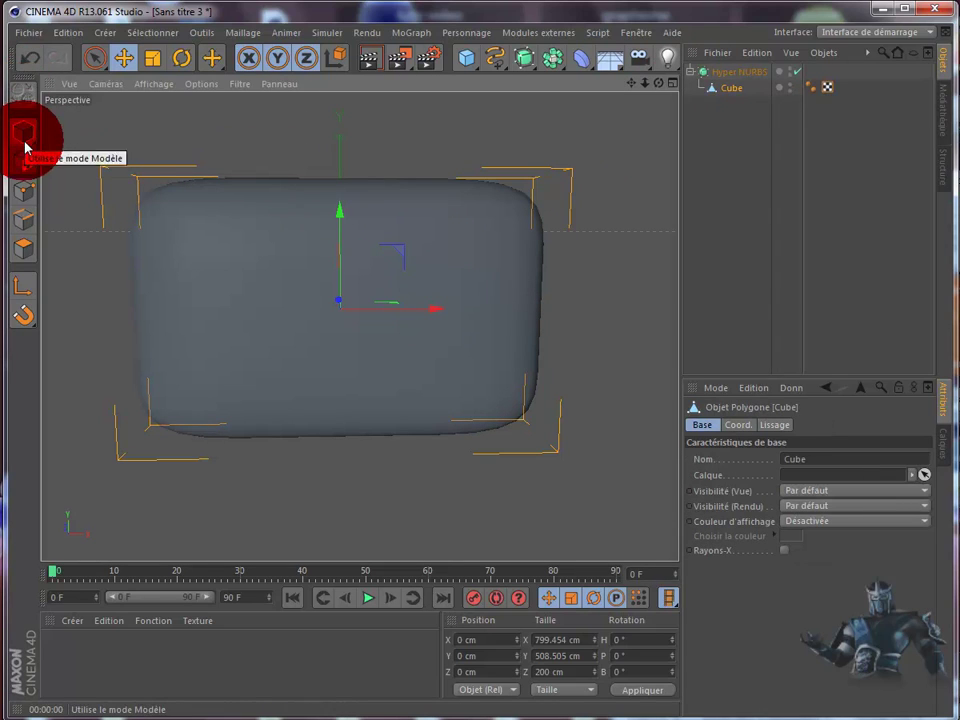
click(26, 221)
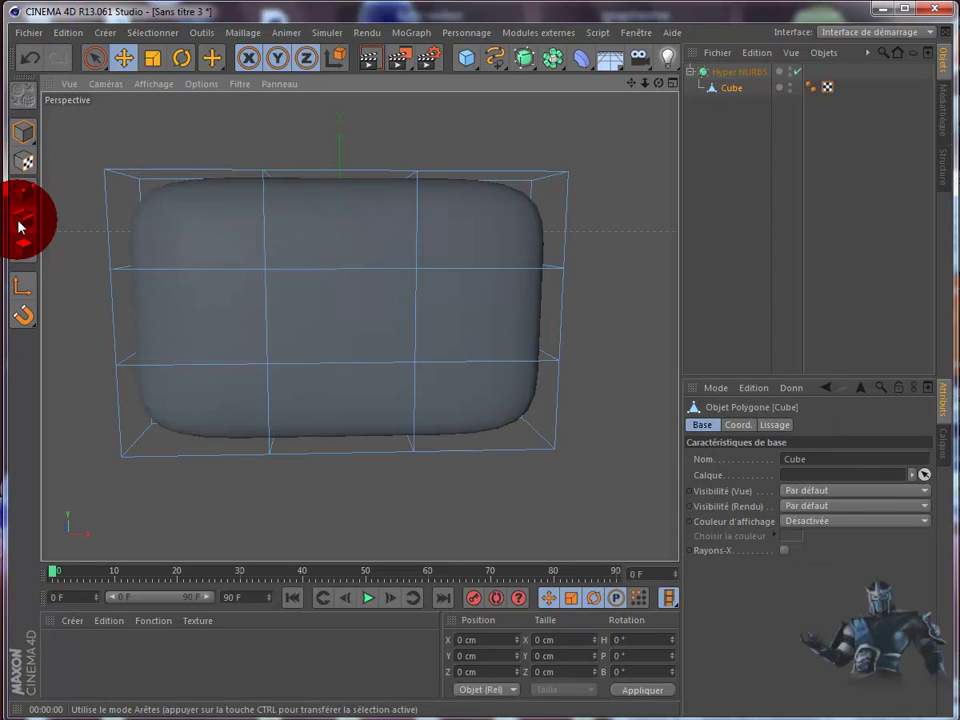
click(258, 216)
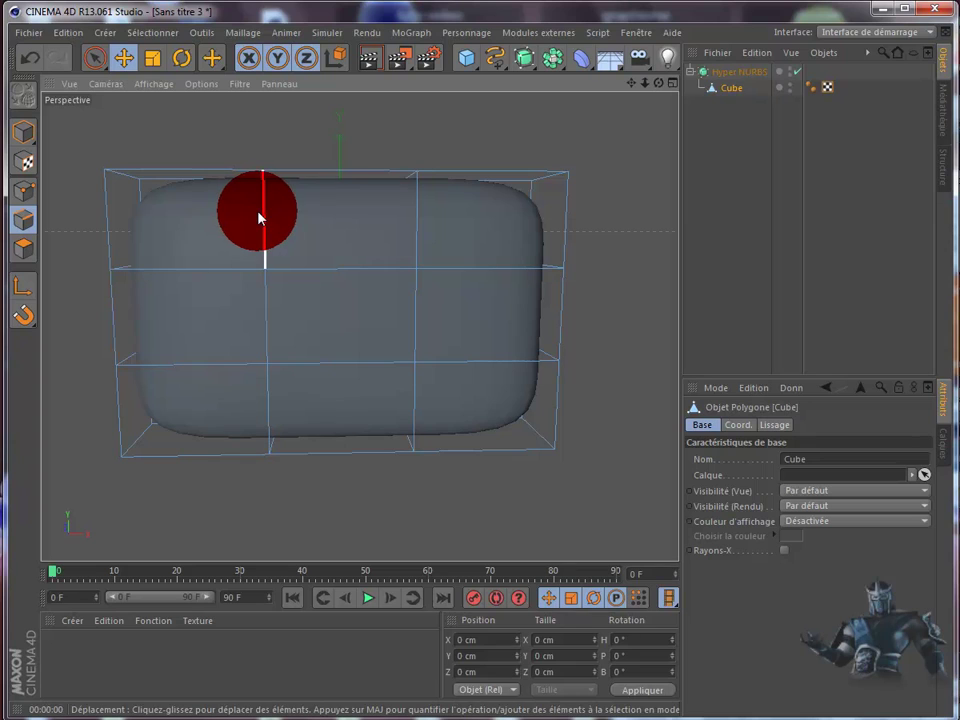
drag(258, 216, 267, 414)
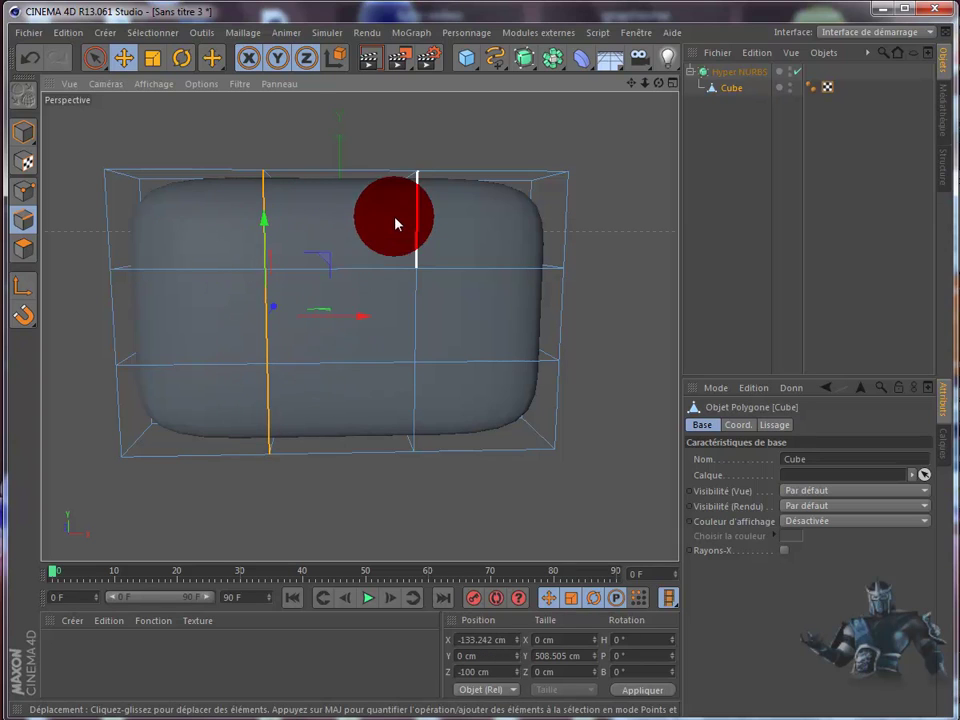
drag(364, 319, 209, 326)
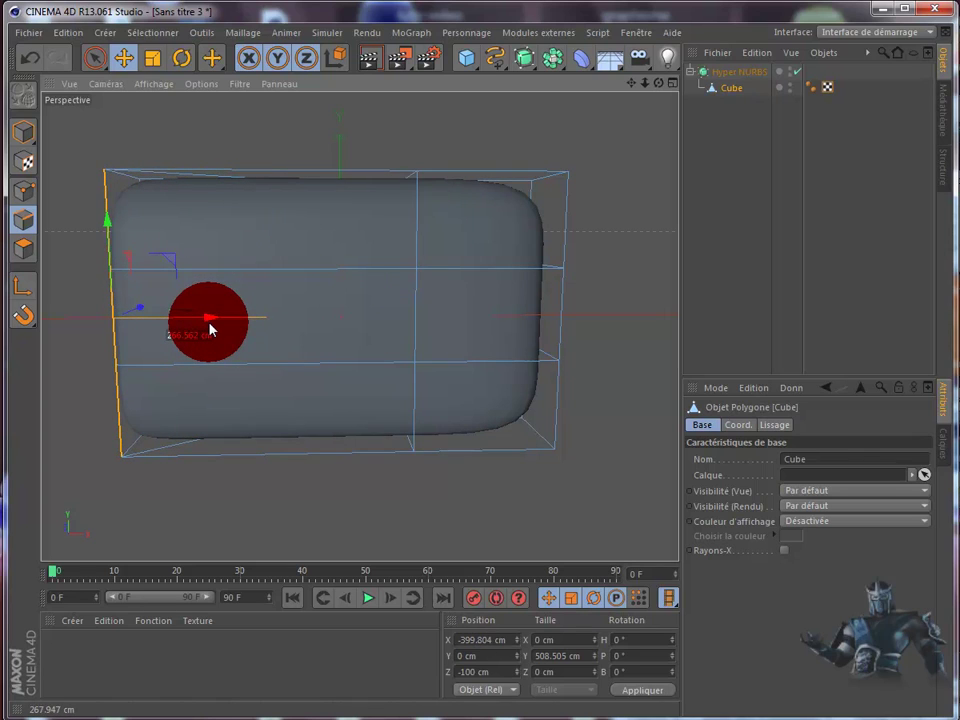
- Test-move the right vertical edge and the middle horizontal edge, then orbit to check
click(414, 232)
shift+click(421, 350)
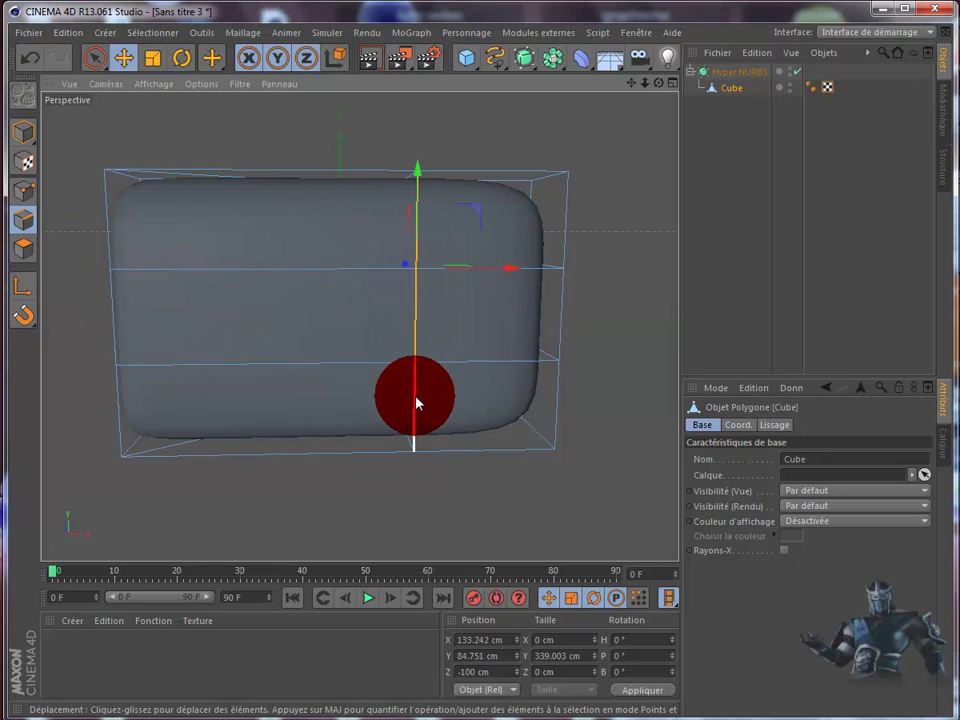
shift+click(416, 403)
drag(514, 317, 655, 325)
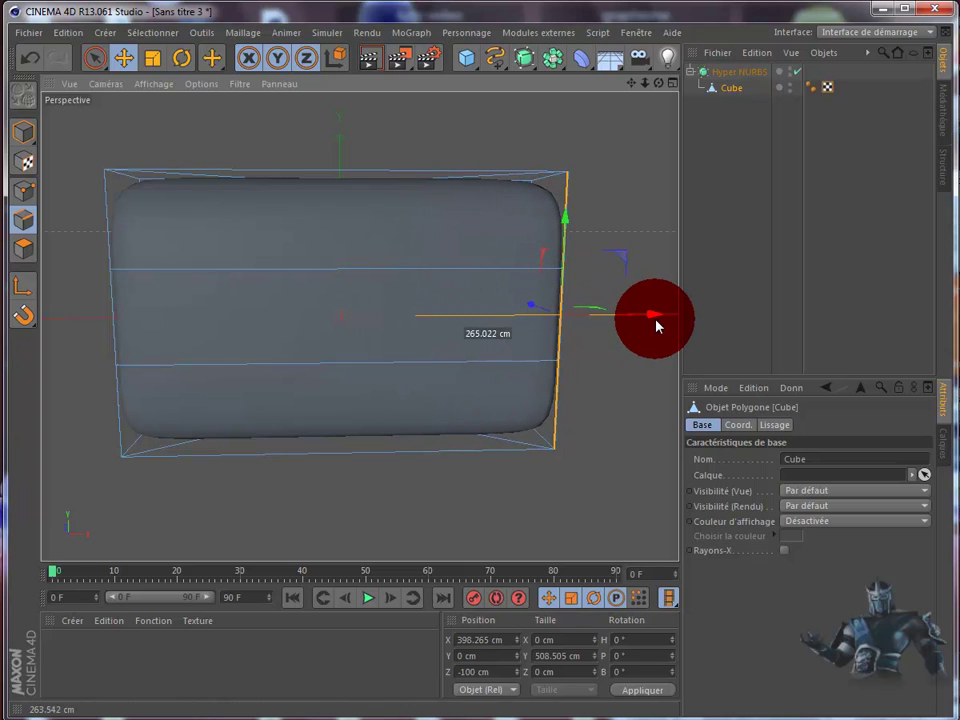
click(424, 276)
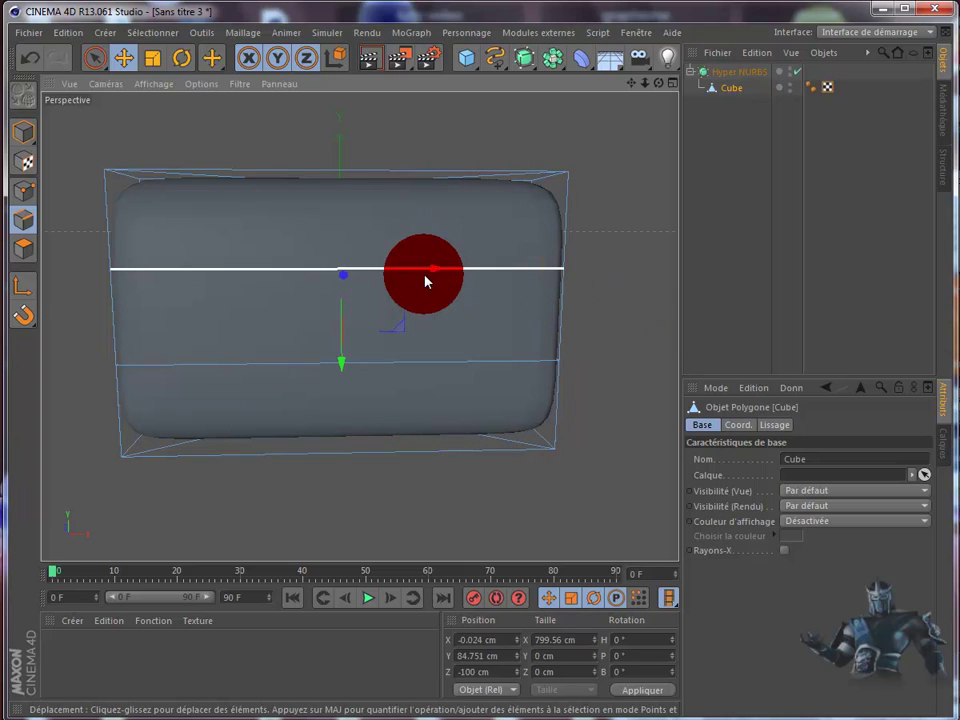
mouse_move(343, 369)
mouse_down()
mouse_move(341, 274)
mouse_move(333, 551)
mouse_up()
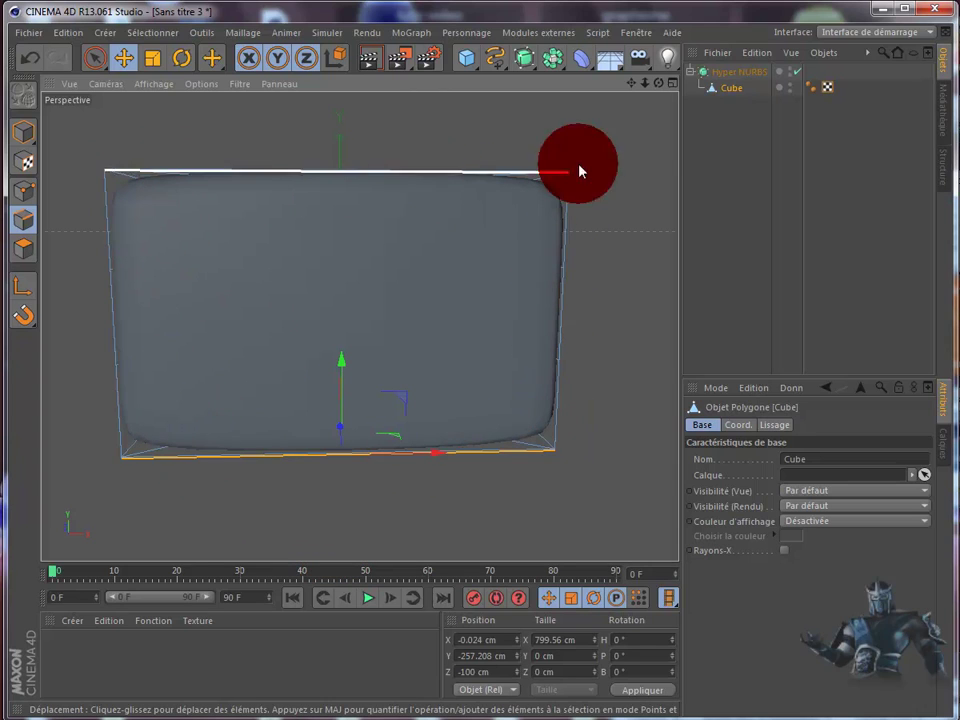
alt+drag(513, 401, 519, 401)
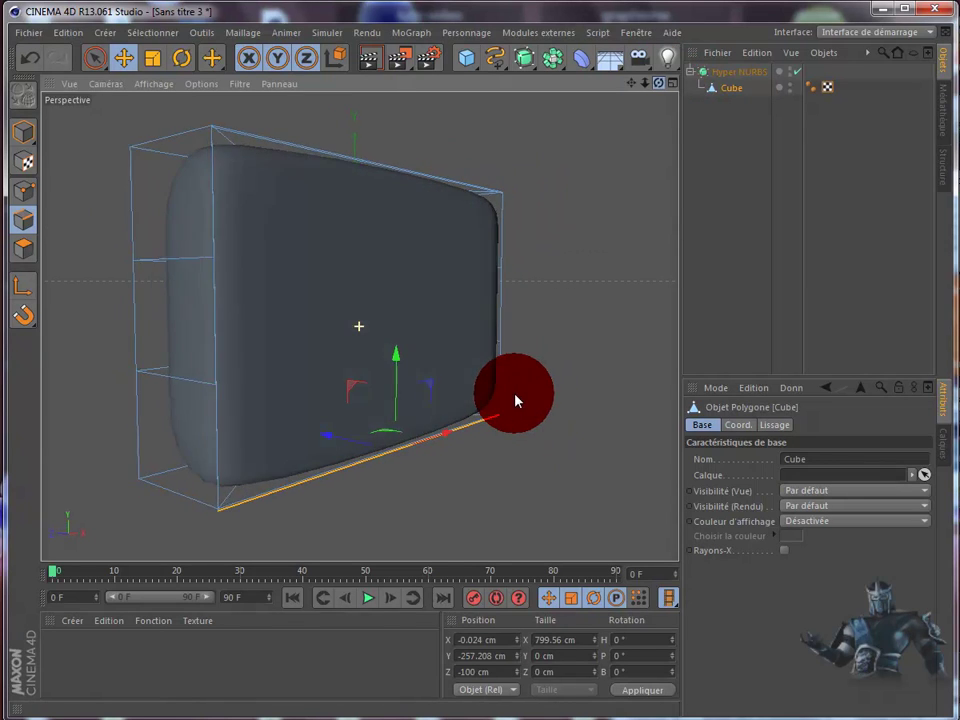
mouse_move(514, 398)
alt+mouse_down()
mouse_move(525, 399)
mouse_move(499, 401)
mouse_move(513, 401)
alt+mouse_up()
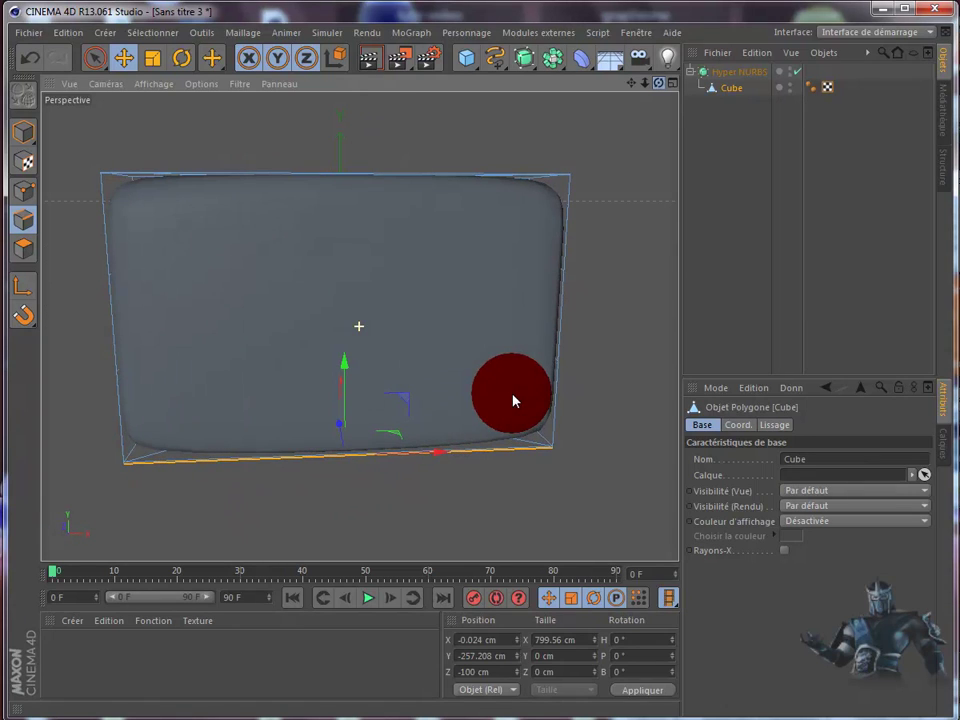
- Undo the five edge edits to restore the cube's original edge grid
click(31, 58)
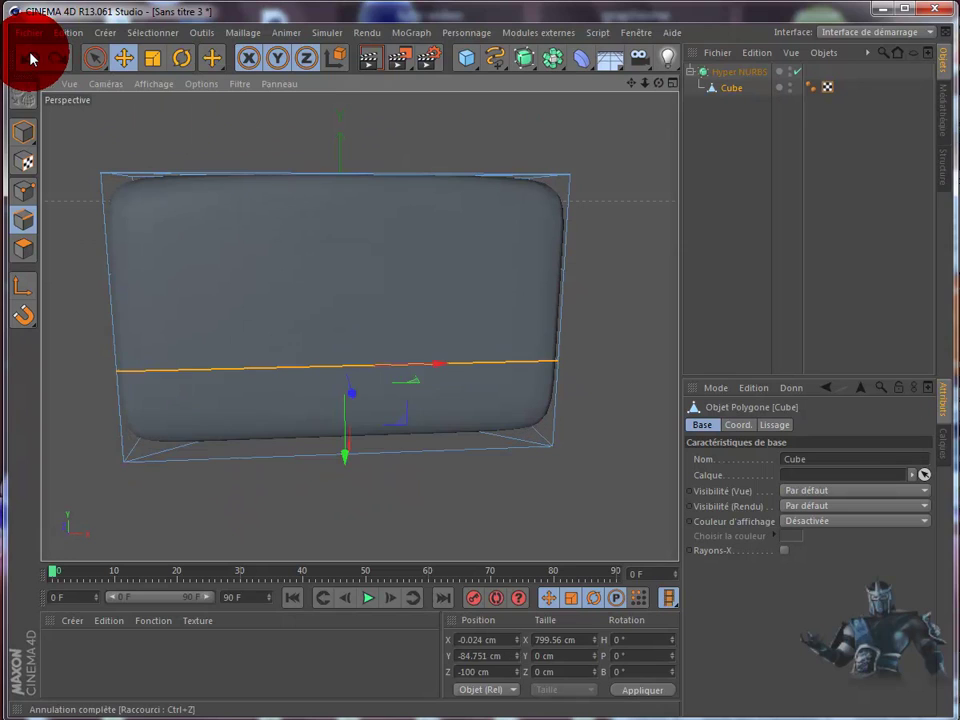
click(31, 58)
click(31, 58)
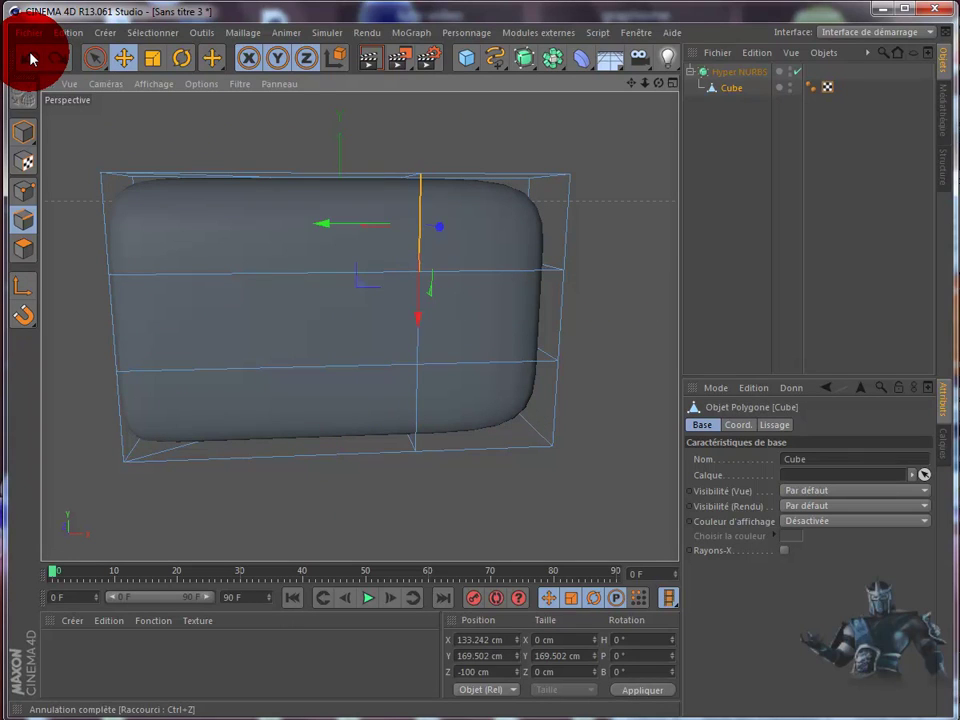
click(31, 58)
click(31, 58)
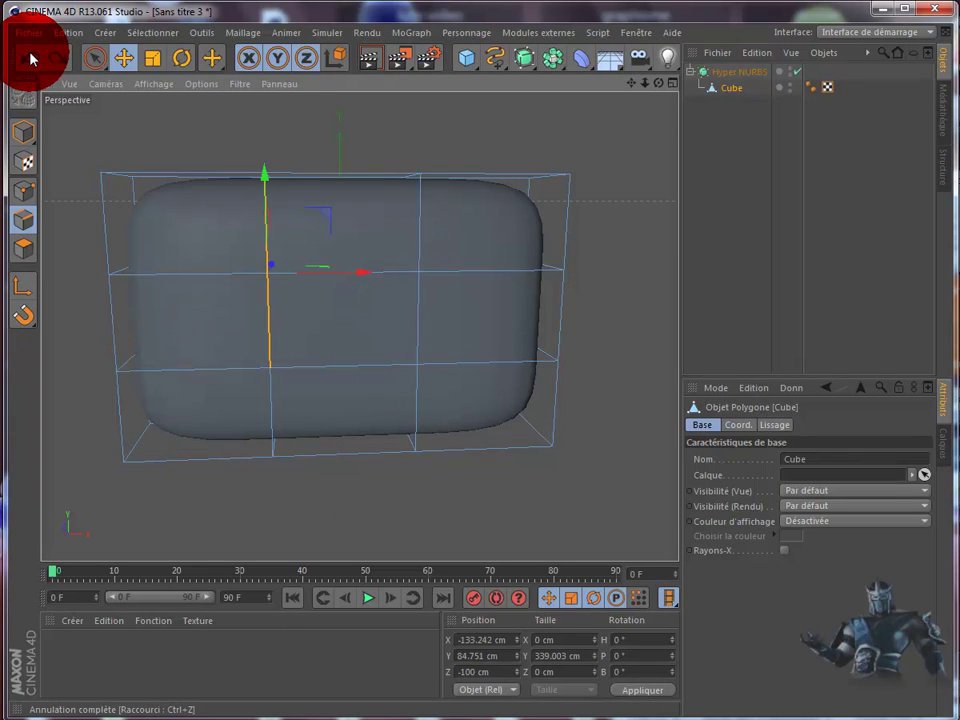
right_click(250, 130)
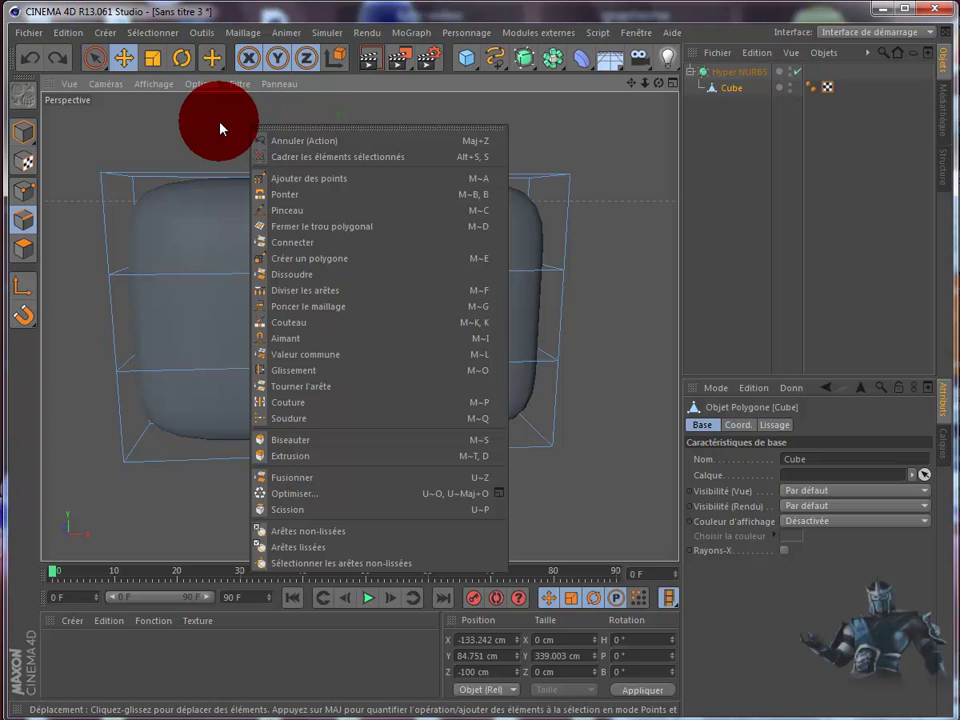
- Loop-select the right vertical edge loop and slide it to the cube's right side
click(221, 128)
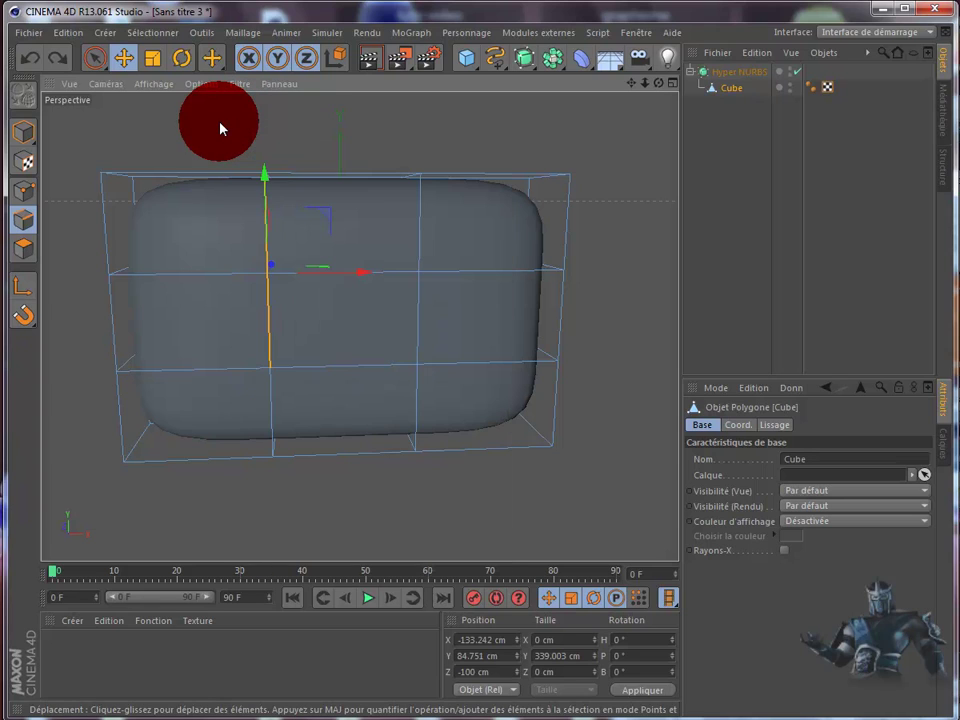
key(u)
key(l)
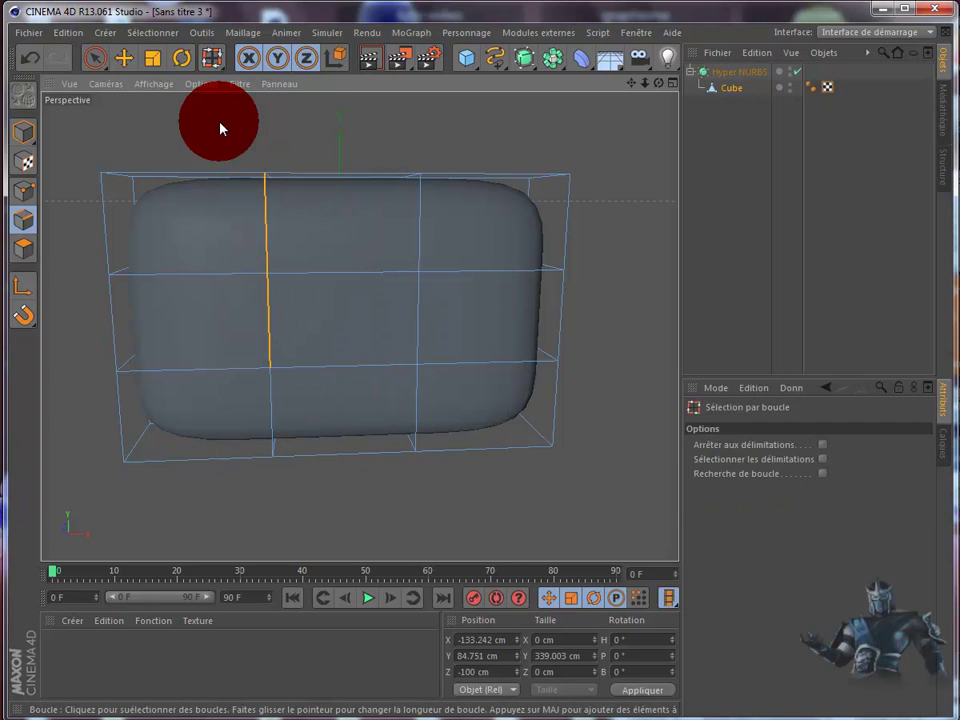
click(414, 210)
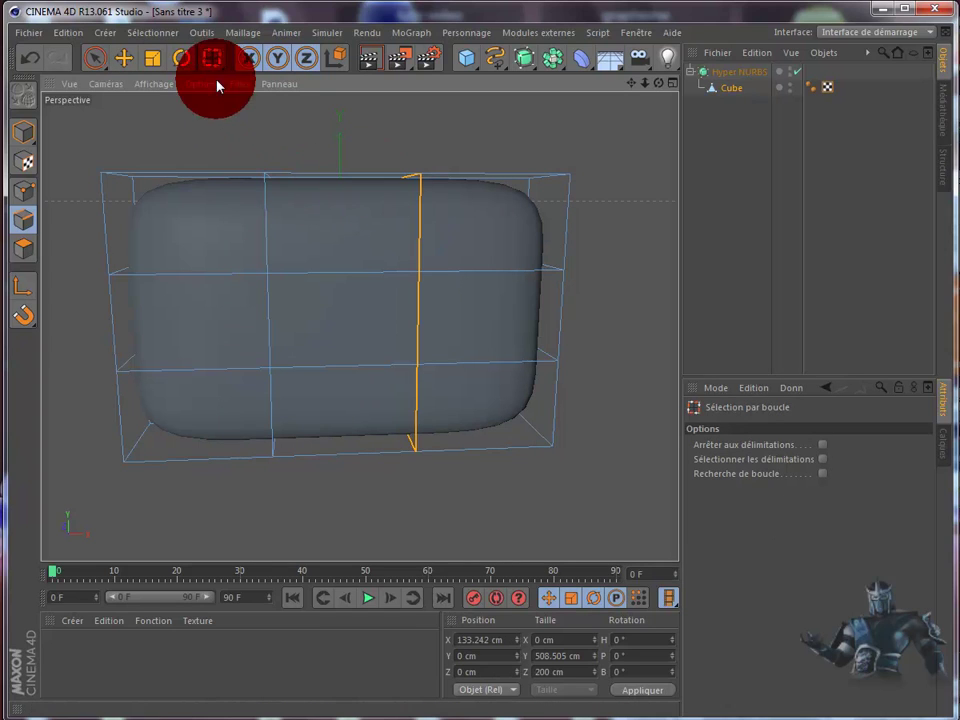
click(124, 57)
drag(505, 314, 634, 317)
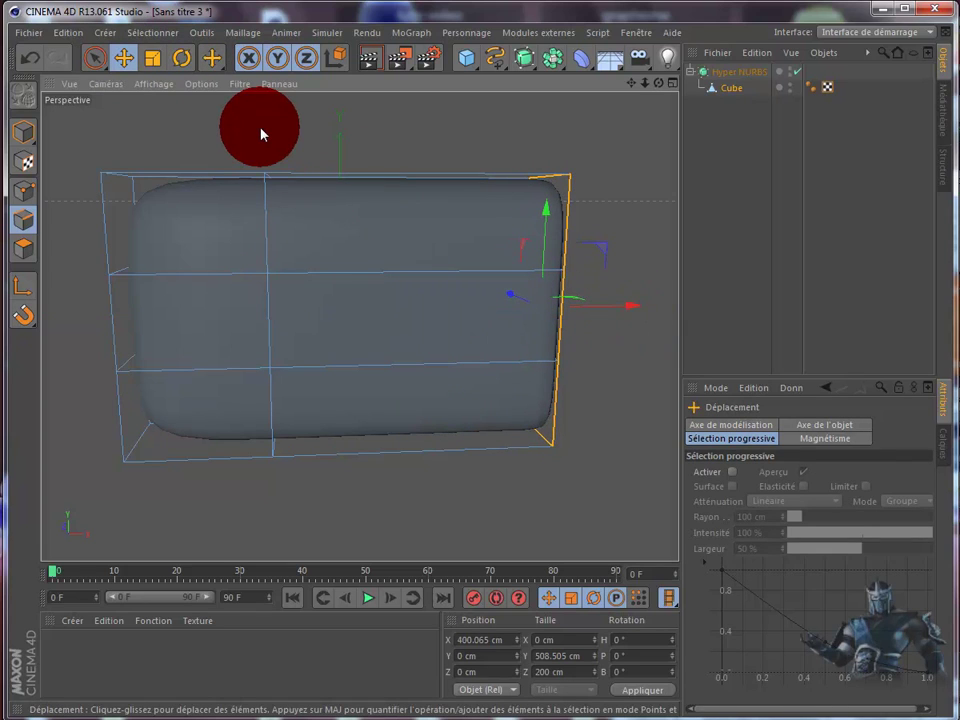
- Slide the left vertical edge loop out to the cube's left side at X −399.425 cm
key(u)
key(l)
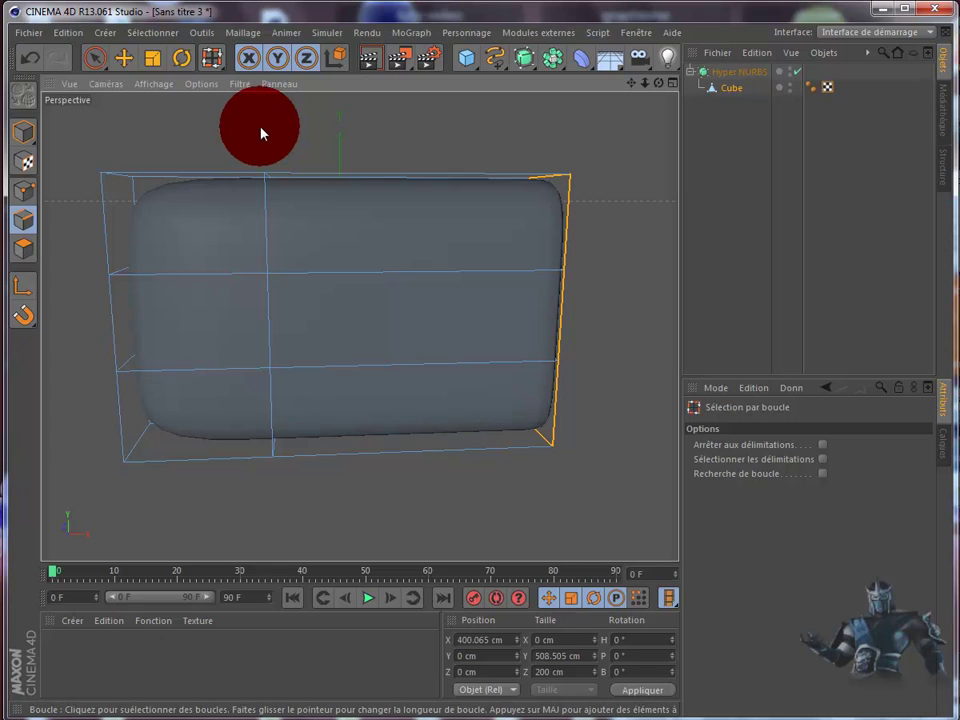
click(267, 206)
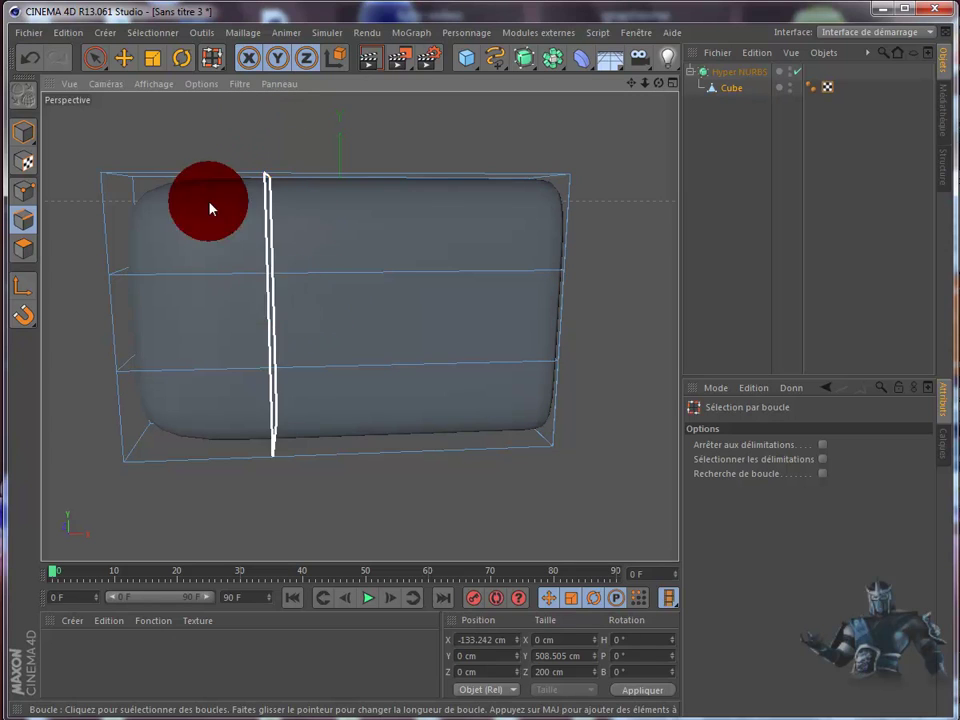
click(124, 60)
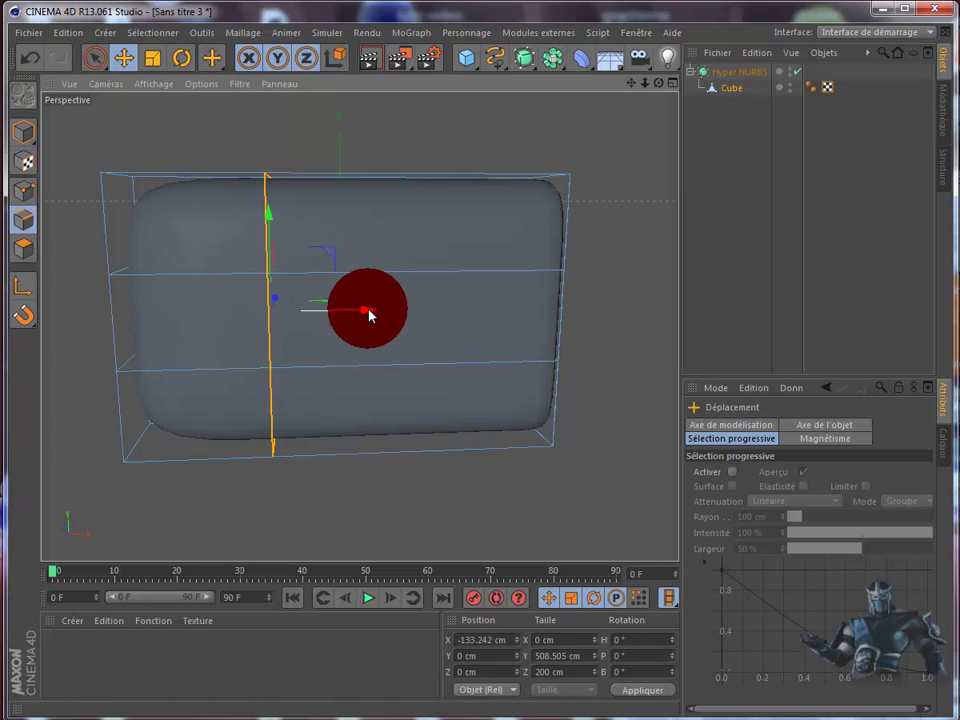
drag(368, 315, 228, 326)
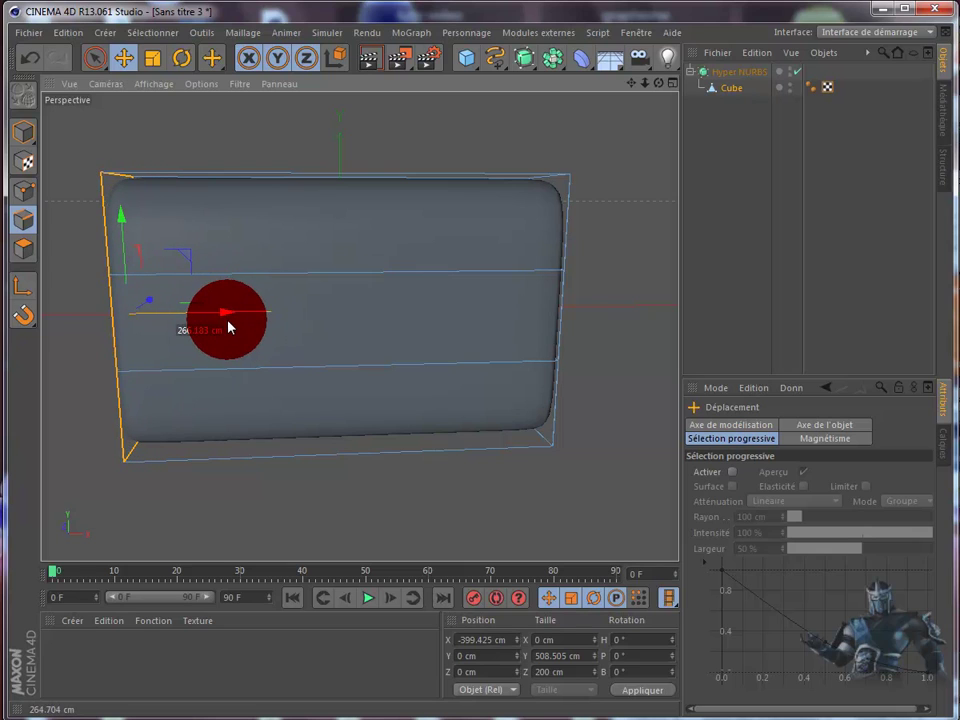
key(u)
key(l)
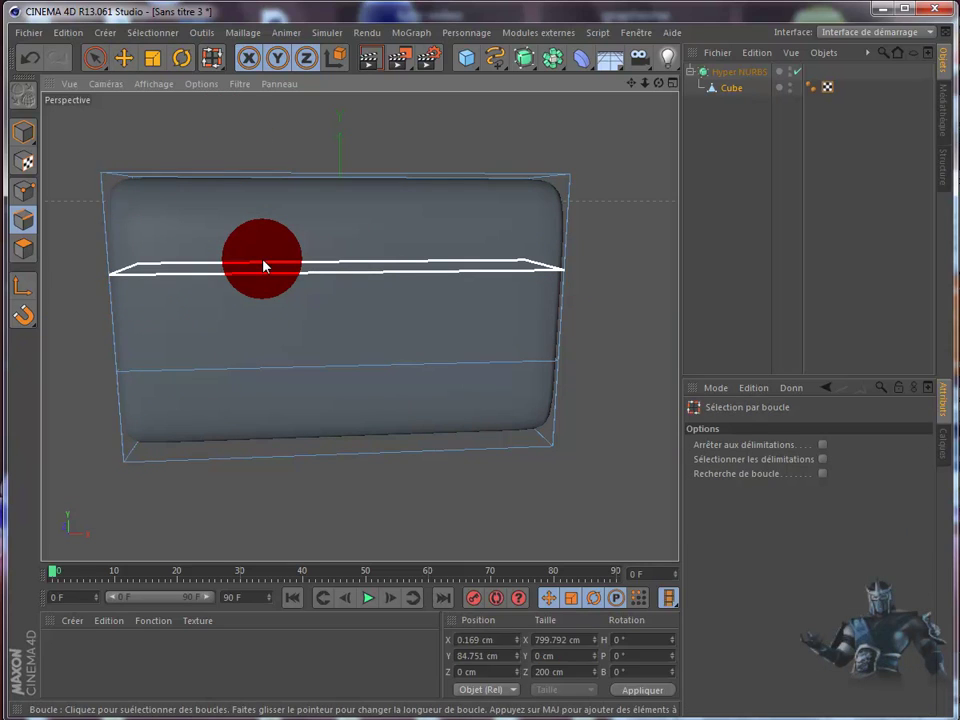
- Move the upper horizontal edge loop up to the box's top edge
click(298, 288)
click(123, 58)
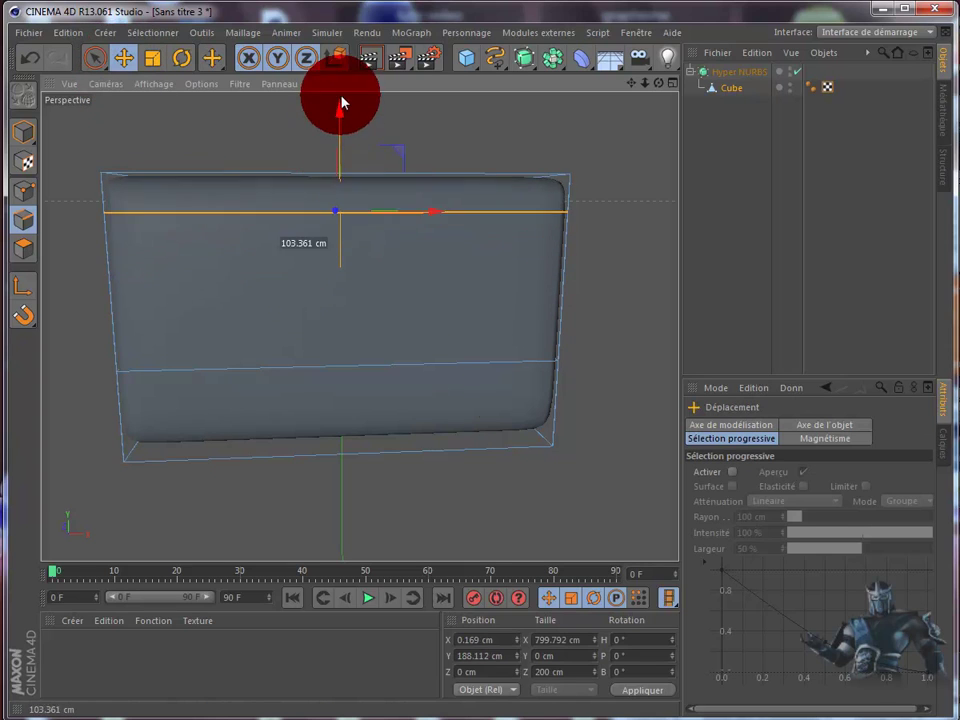
drag(341, 171, 339, 82)
drag(513, 401, 513, 401)
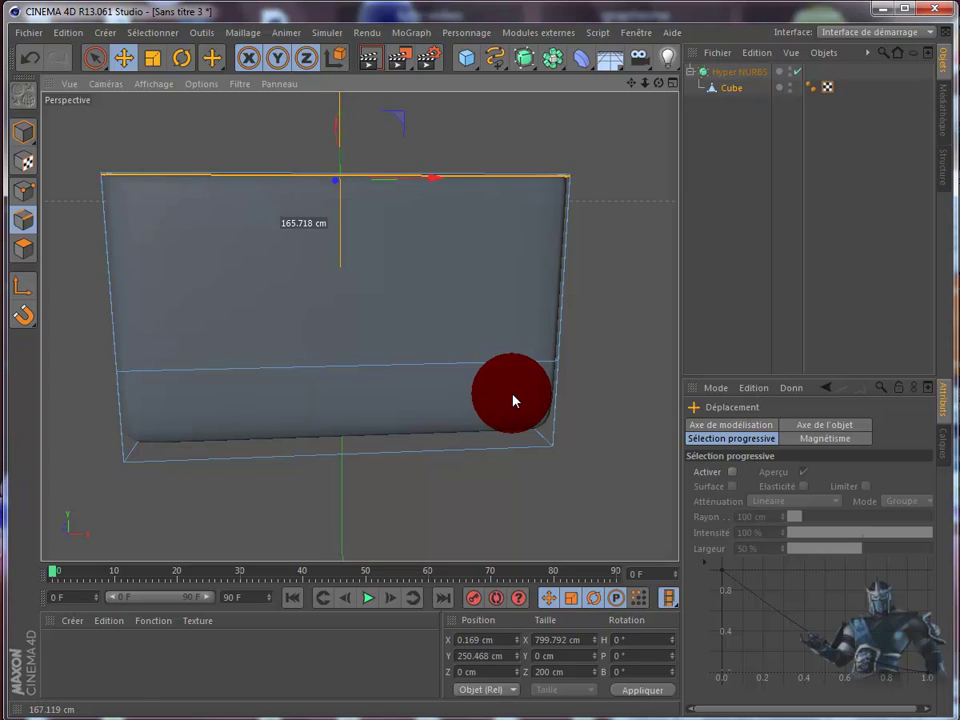
drag(513, 401, 514, 396)
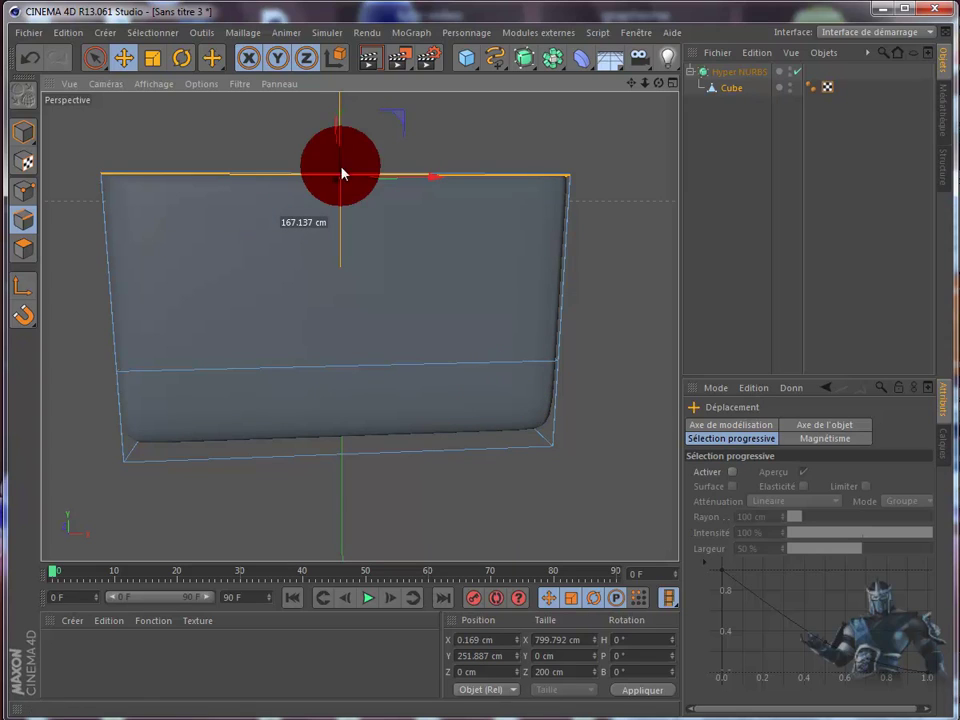
- Drag the horizontal edge loop down to the box's bottom at Y −252.098 cm, then orbit to check
key(u)
key(l)
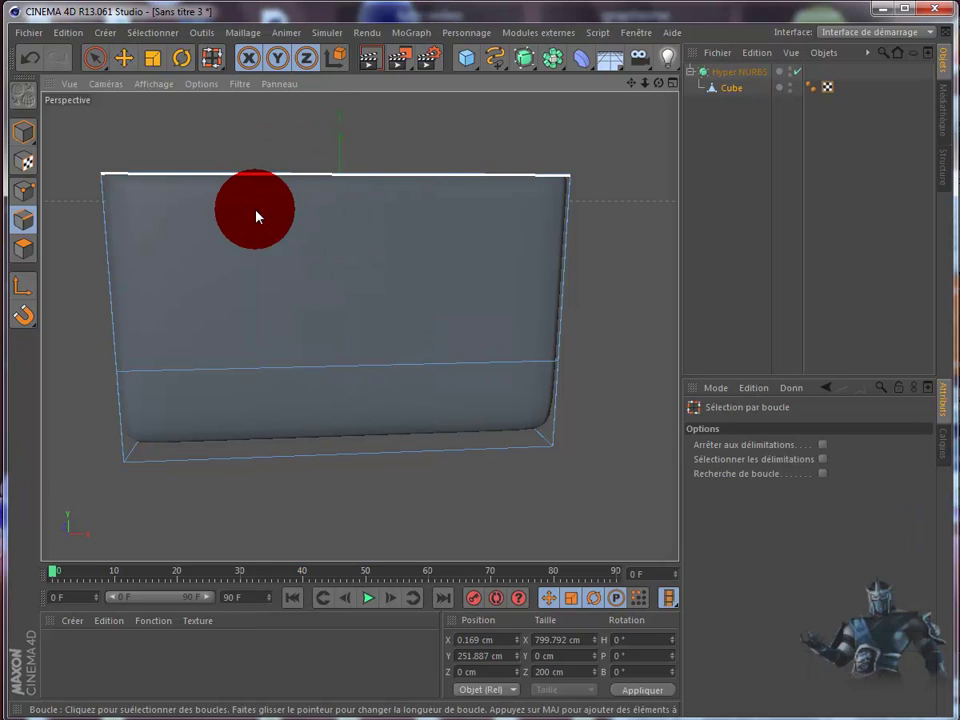
click(285, 370)
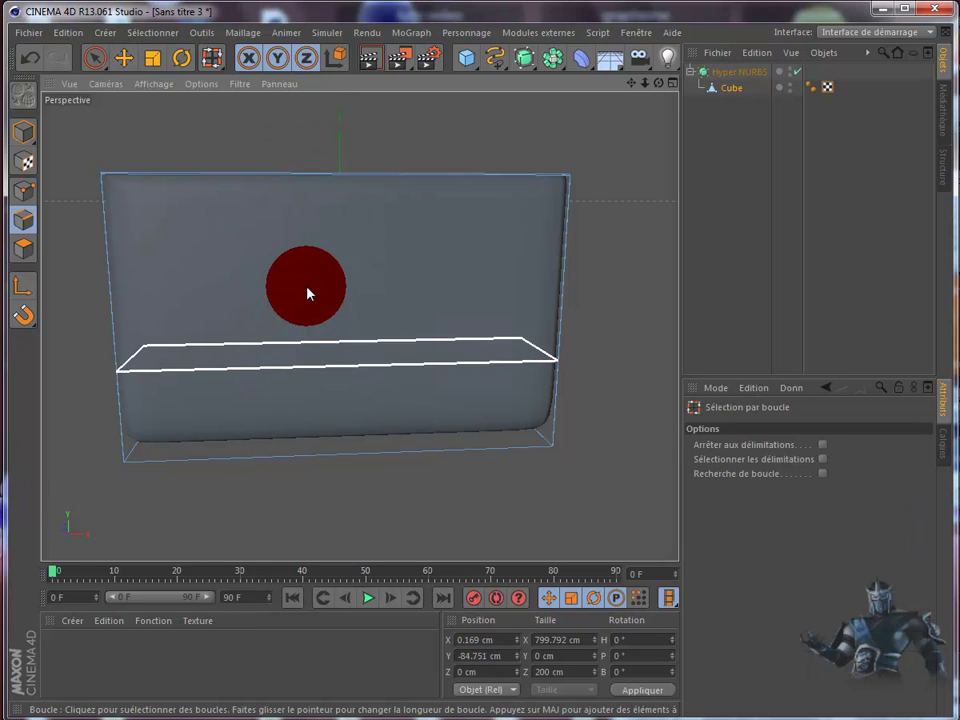
click(125, 63)
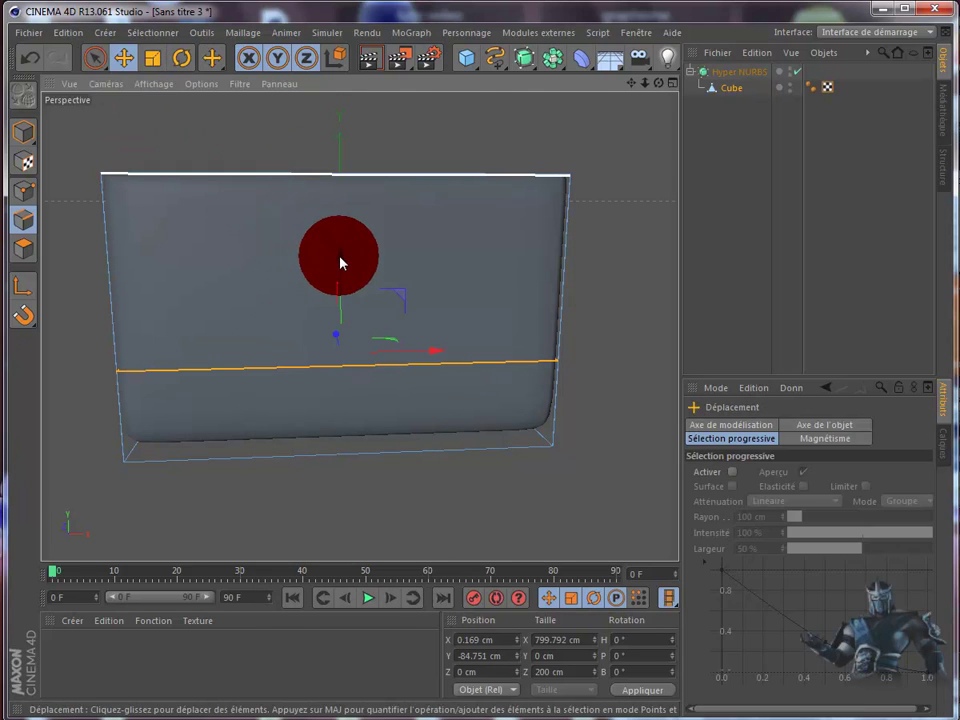
drag(343, 261, 340, 346)
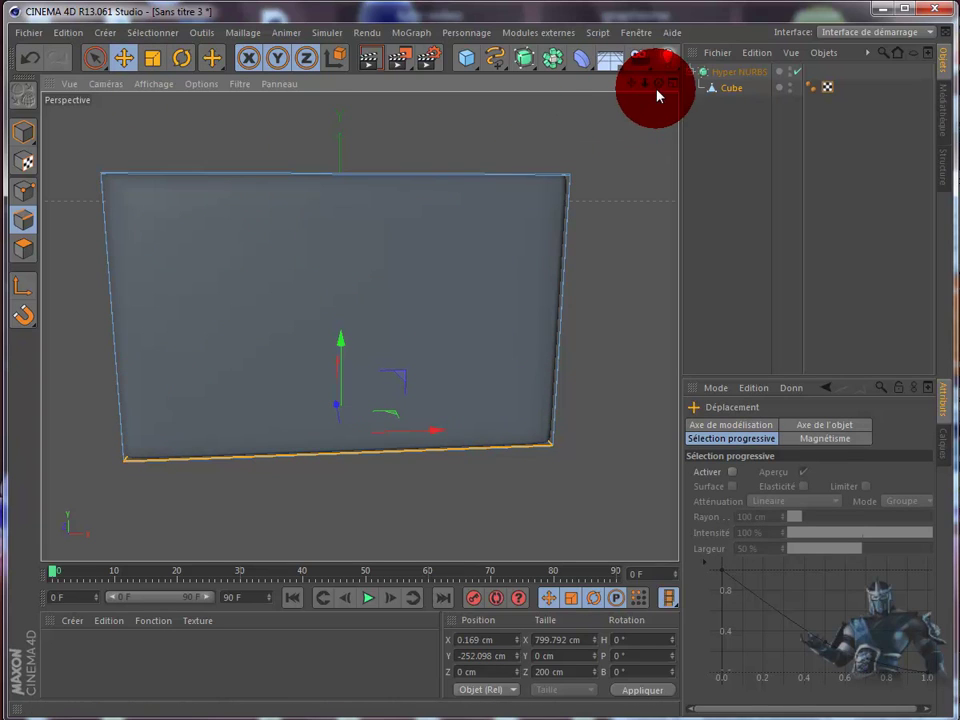
mouse_move(658, 85)
mouse_down()
mouse_move(527, 400)
mouse_move(513, 401)
mouse_up()
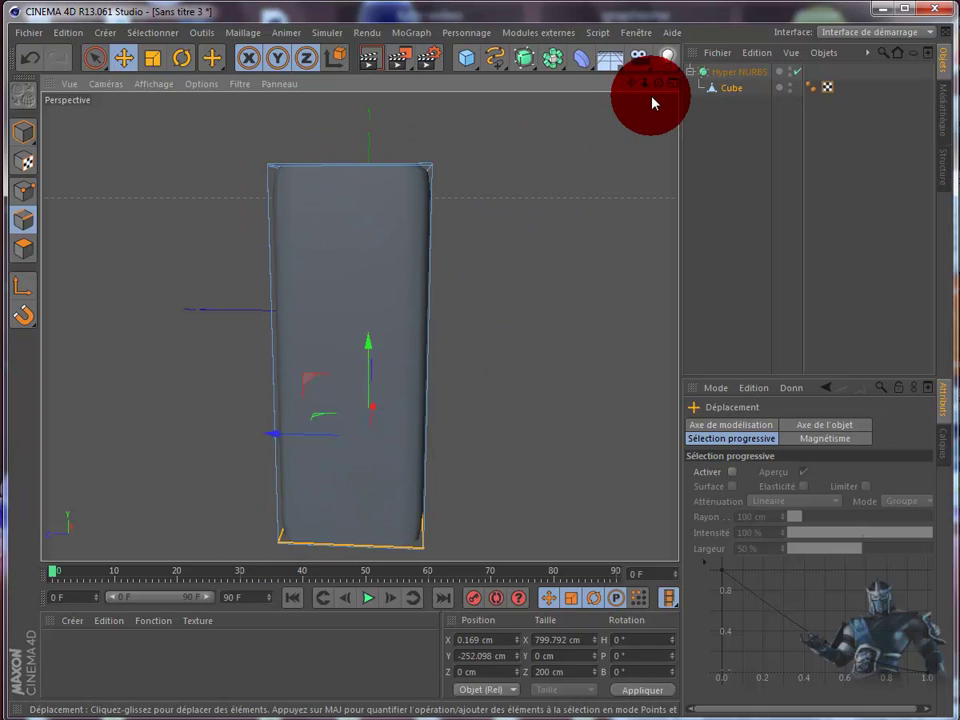
mouse_move(657, 88)
mouse_down()
mouse_move(510, 403)
mouse_move(499, 407)
mouse_move(514, 396)
mouse_up()
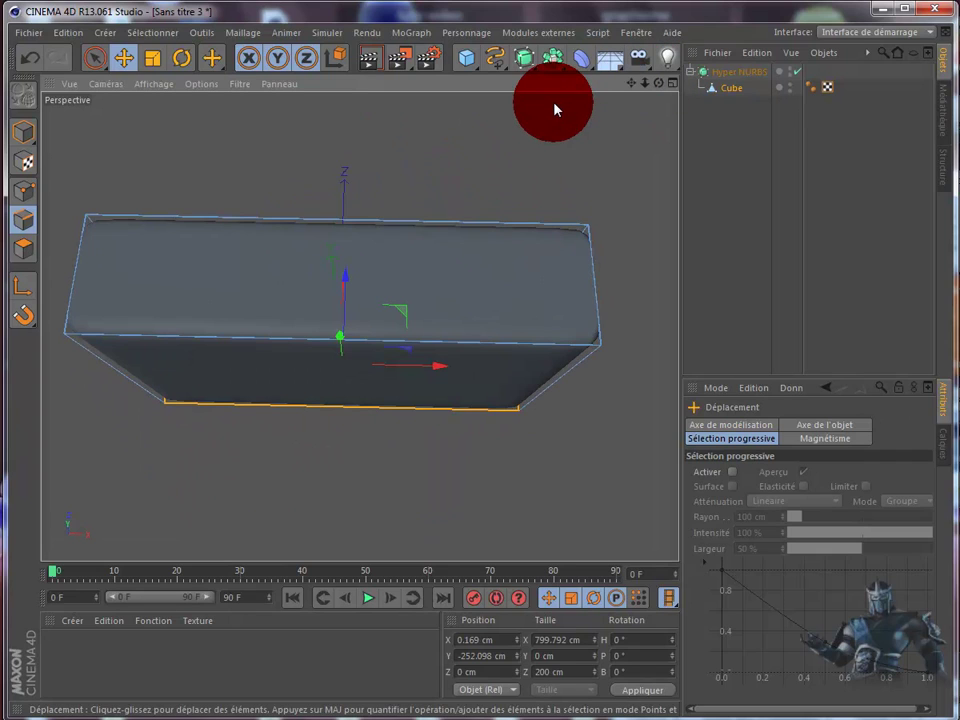
- Set the Knife to Boucle mode and cut an edge loop close to the box's side edge
key(k)
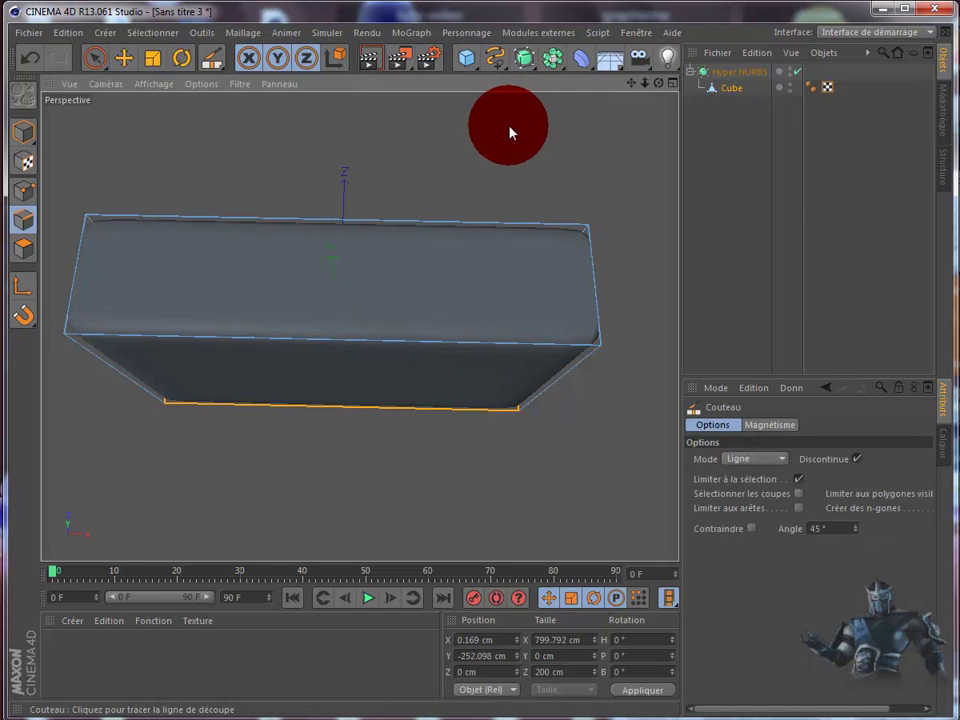
click(781, 460)
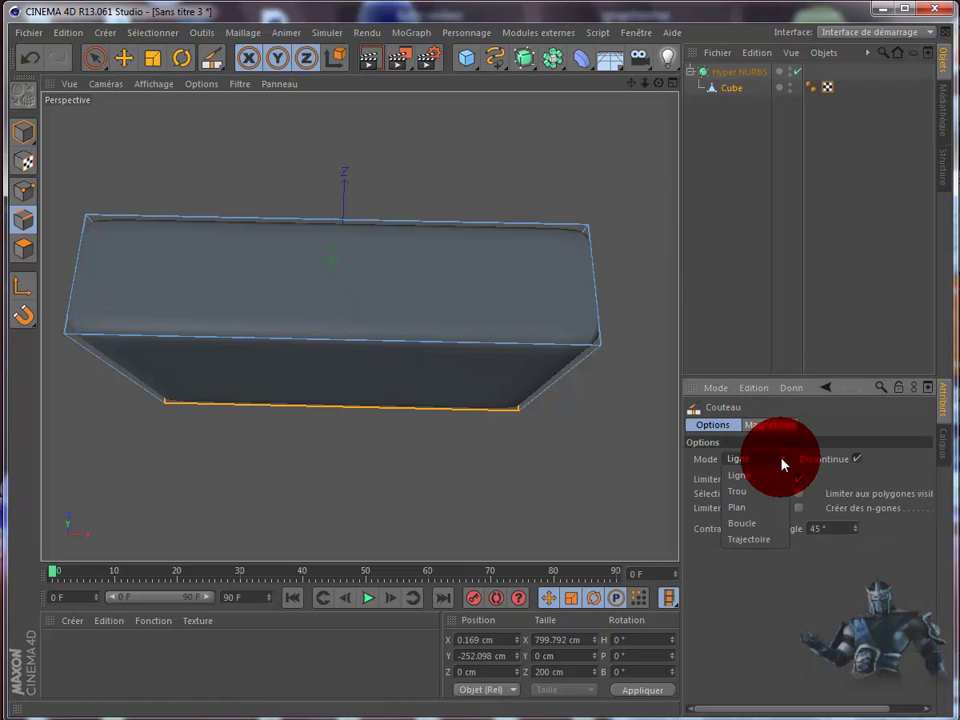
click(764, 523)
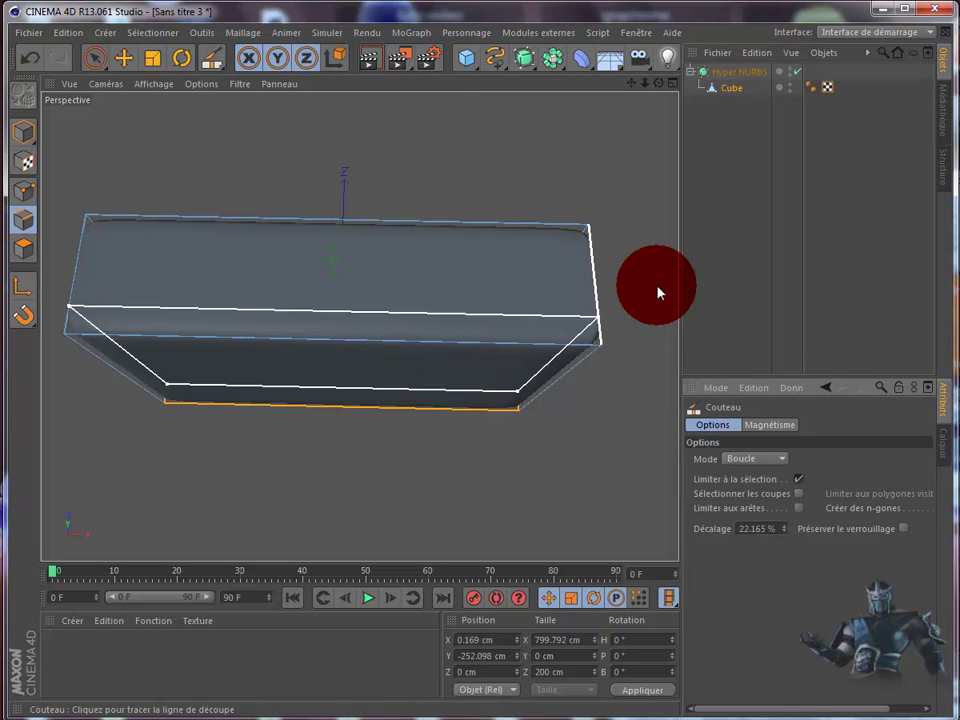
click(587, 215)
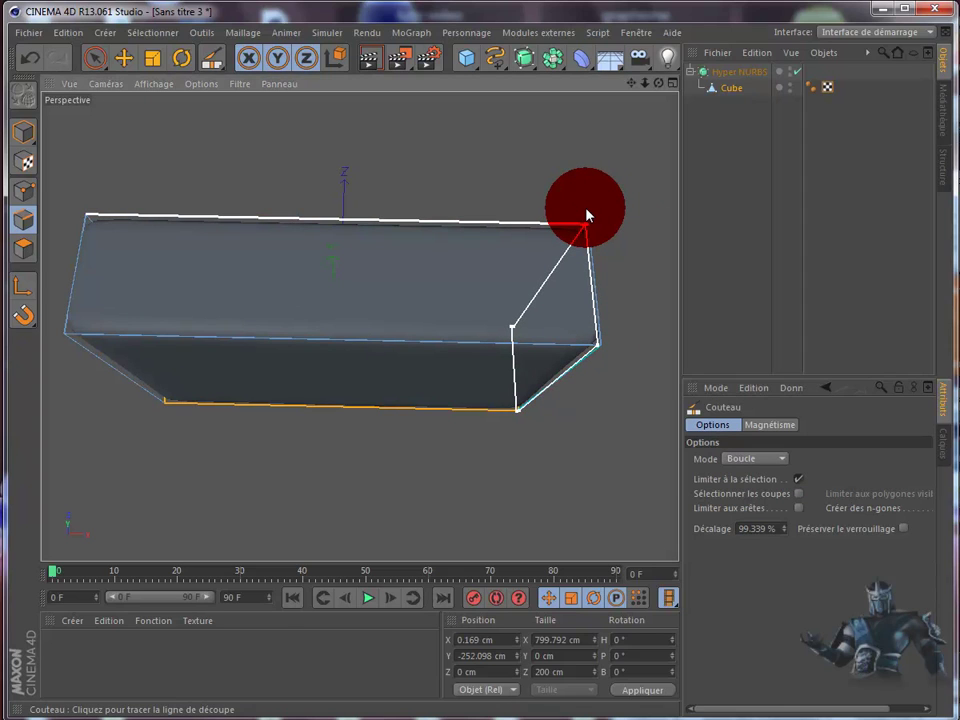
click(124, 58)
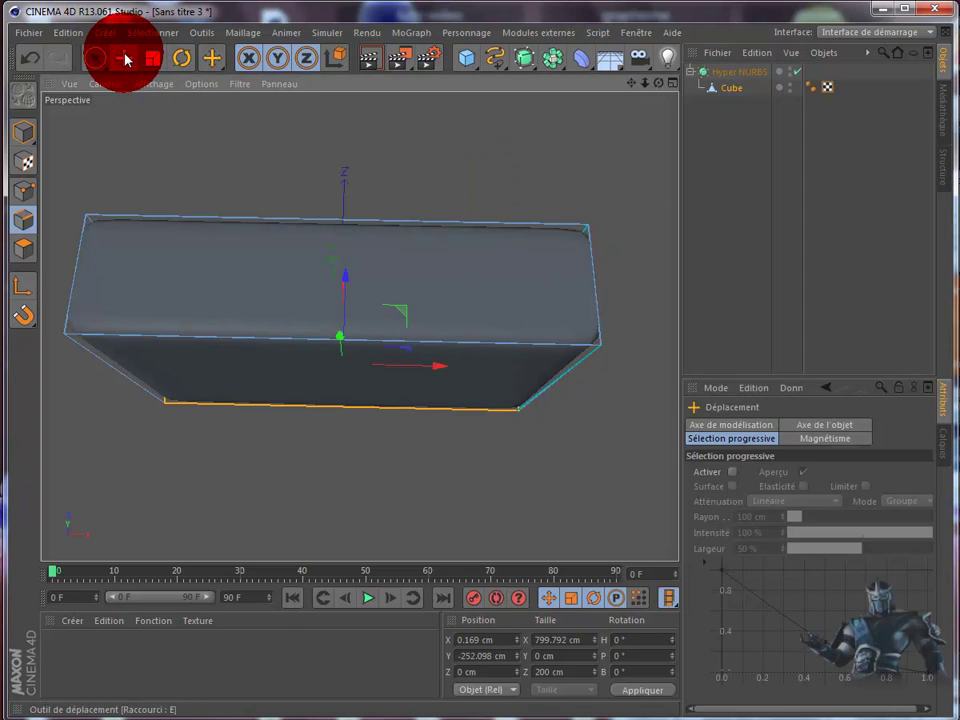
click(216, 450)
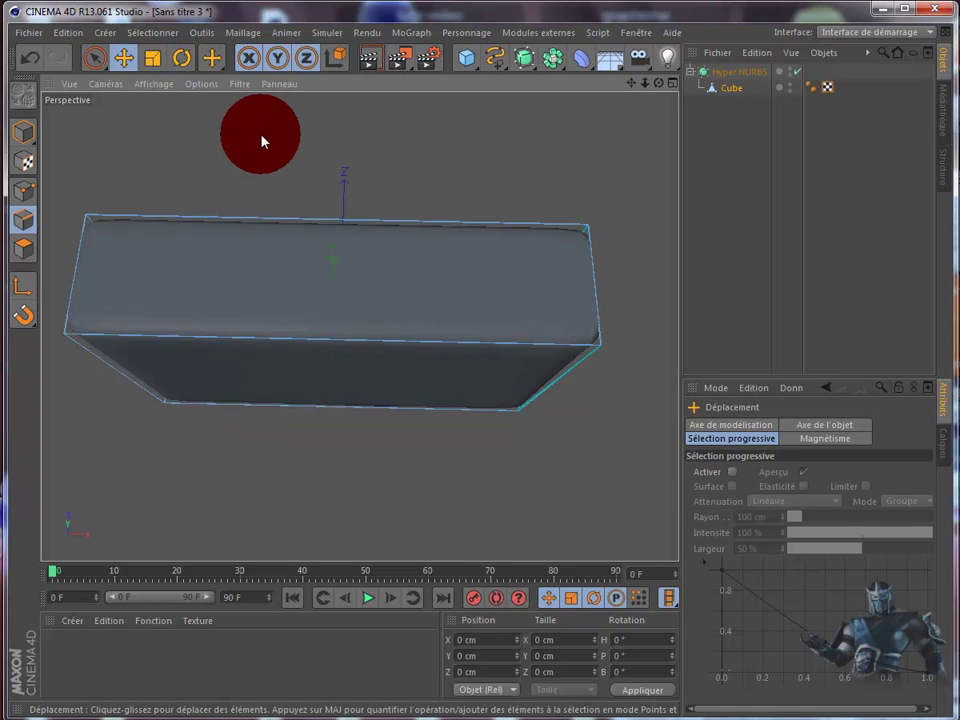
- Cut another edge loop near the box's top edge and orbit to inspect the corners
key(k)
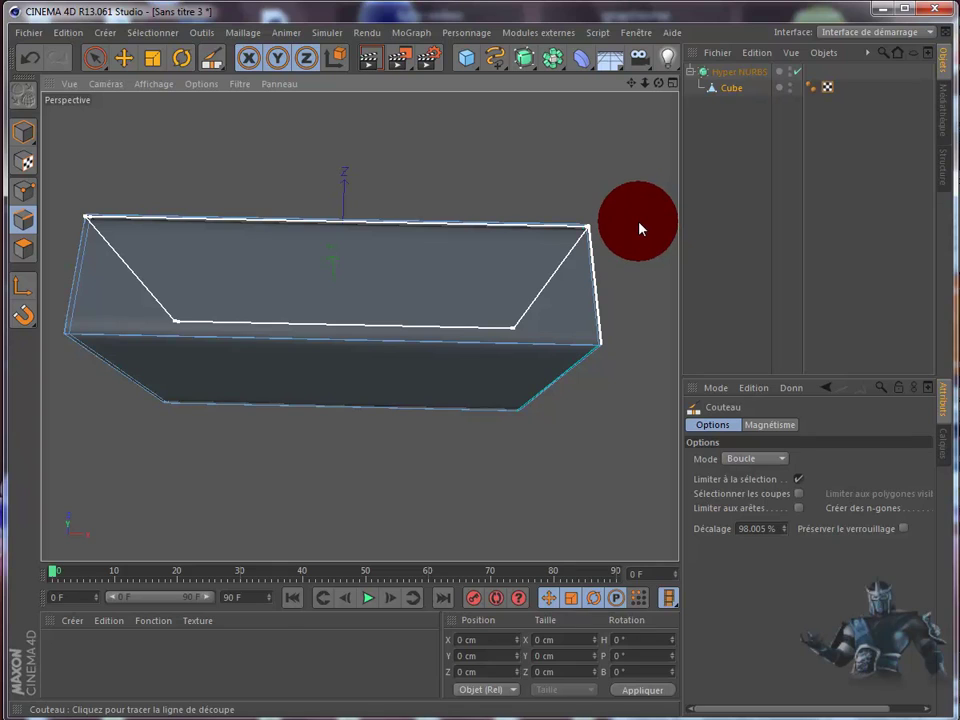
drag(640, 228, 635, 237)
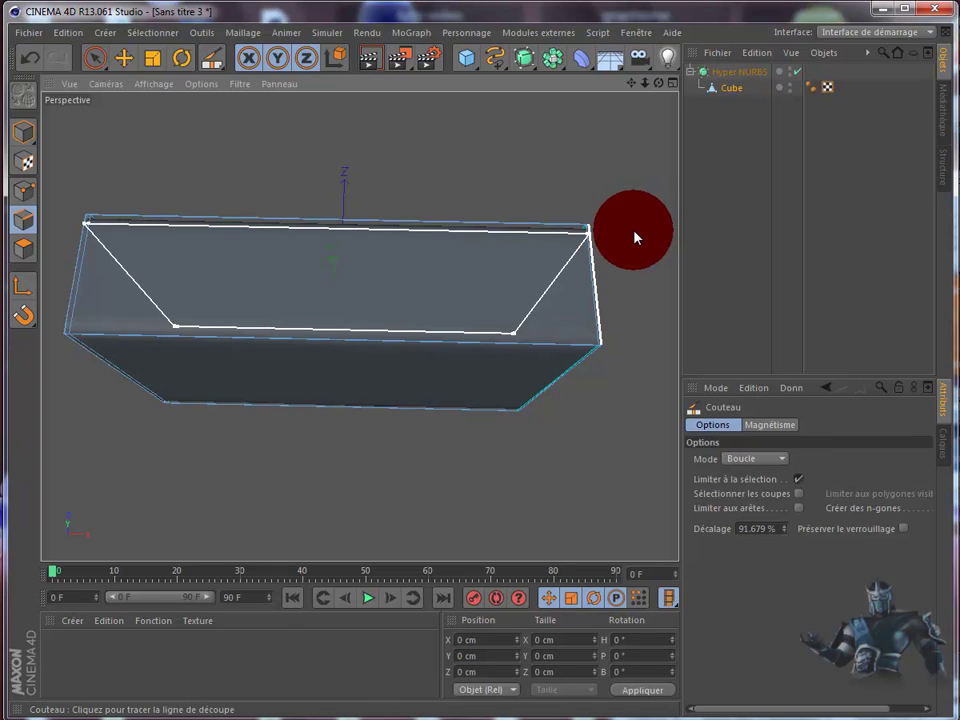
mouse_move(635, 237)
mouse_down()
mouse_move(619, 287)
mouse_move(622, 345)
mouse_move(662, 106)
mouse_up()
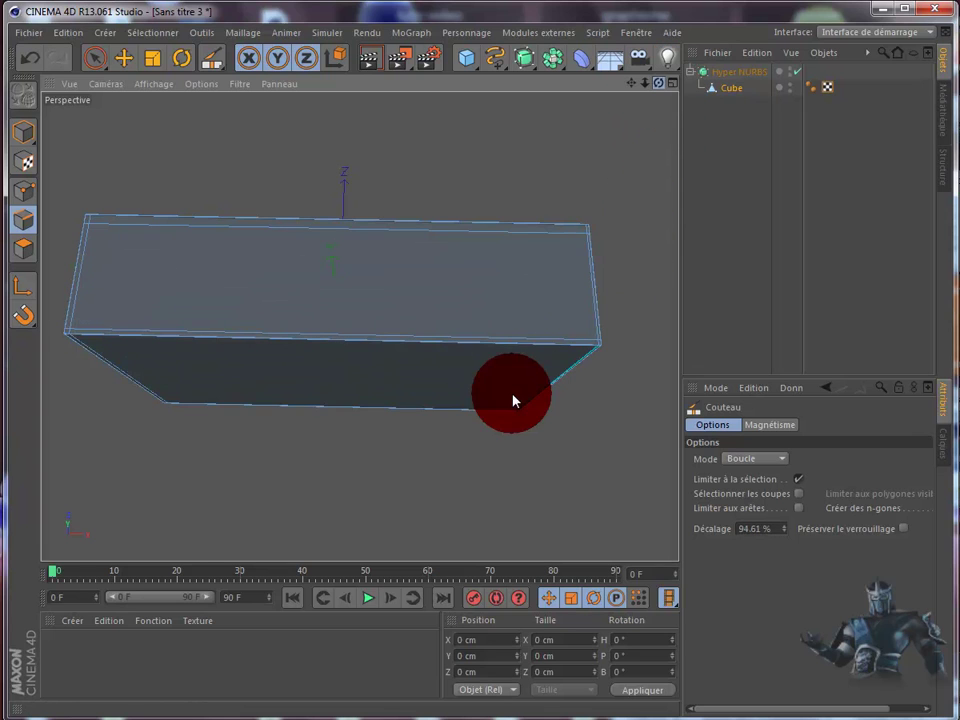
mouse_move(514, 396)
alt+mouse_down()
mouse_move(521, 401)
mouse_move(510, 403)
mouse_move(514, 392)
alt+mouse_up()
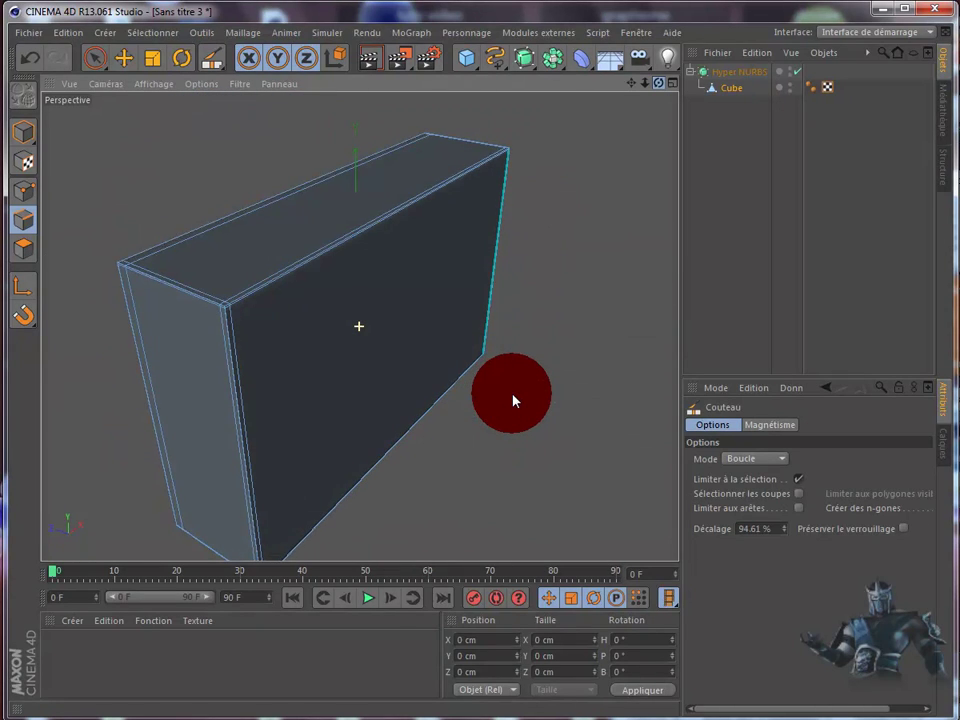
alt+drag(621, 90, 376, 101)
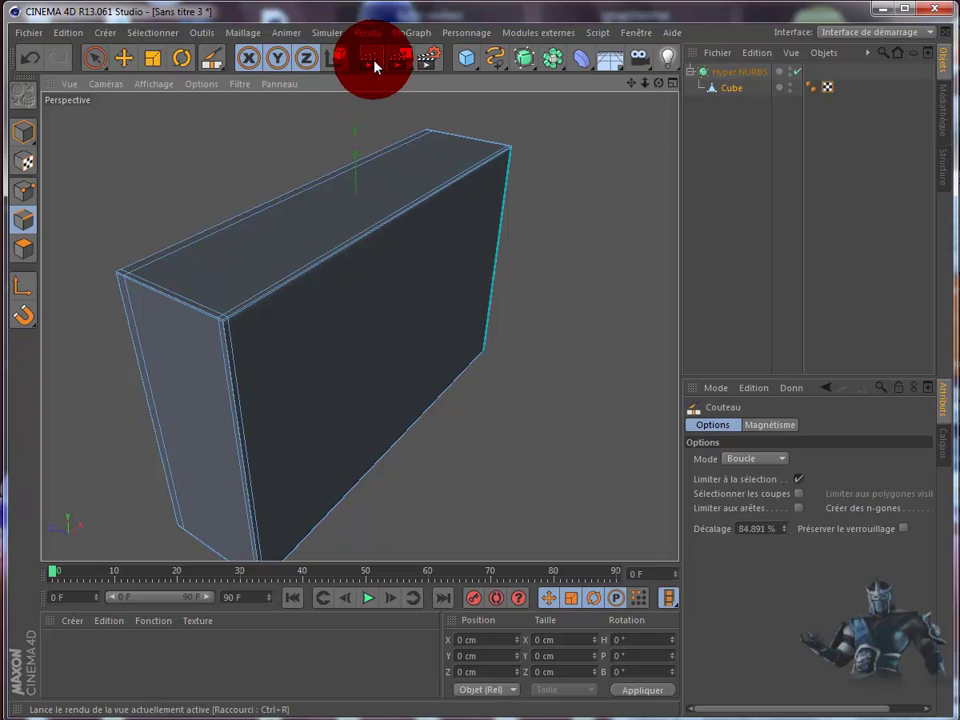
- Render a test of the box, then clear it and select the Cube object
click(370, 62)
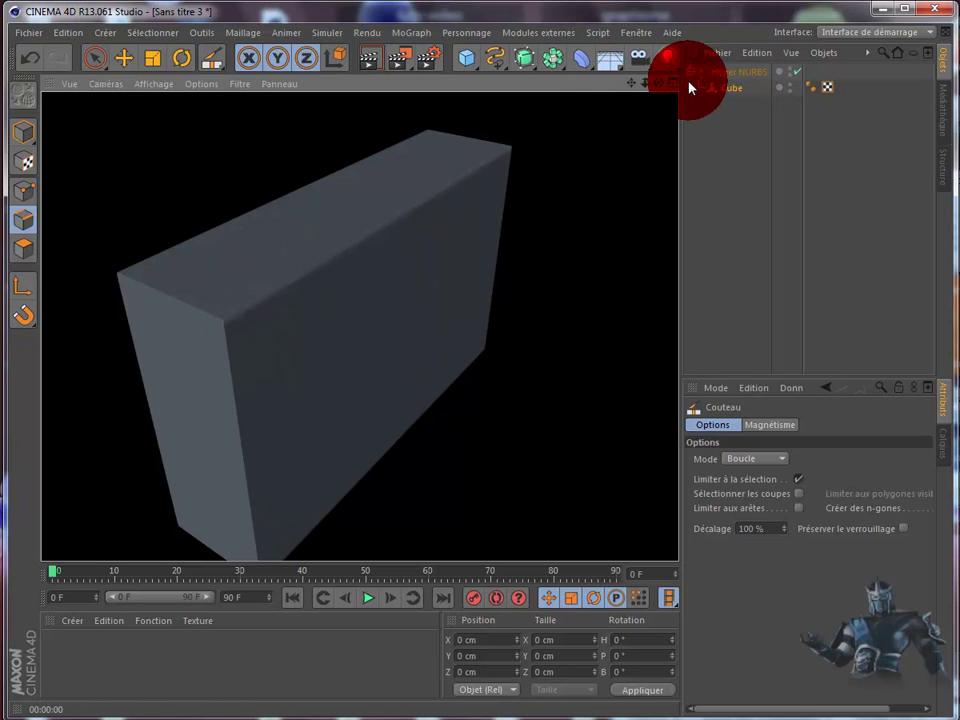
click(731, 90)
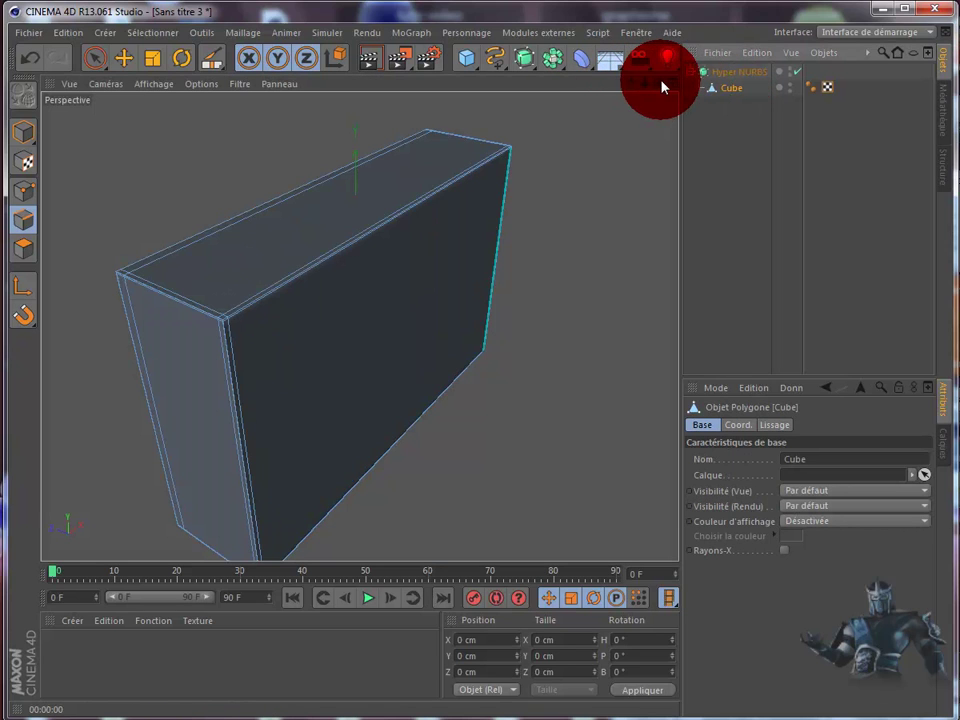
alt+drag(513, 396, 512, 399)
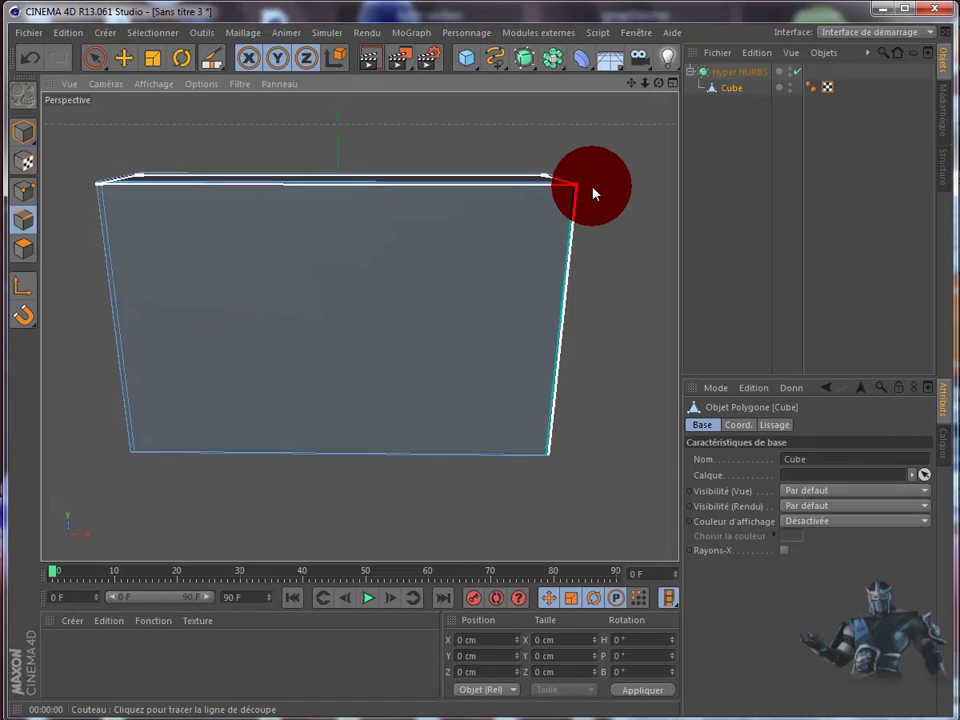
- Cut a new loop along the cube's top edge and re-render to confirm the sharp corners
mouse_move(593, 195)
mouse_down()
mouse_move(580, 466)
mouse_move(667, 90)
mouse_move(637, 96)
mouse_move(525, 401)
mouse_move(514, 396)
mouse_move(536, 401)
mouse_move(514, 401)
mouse_up()
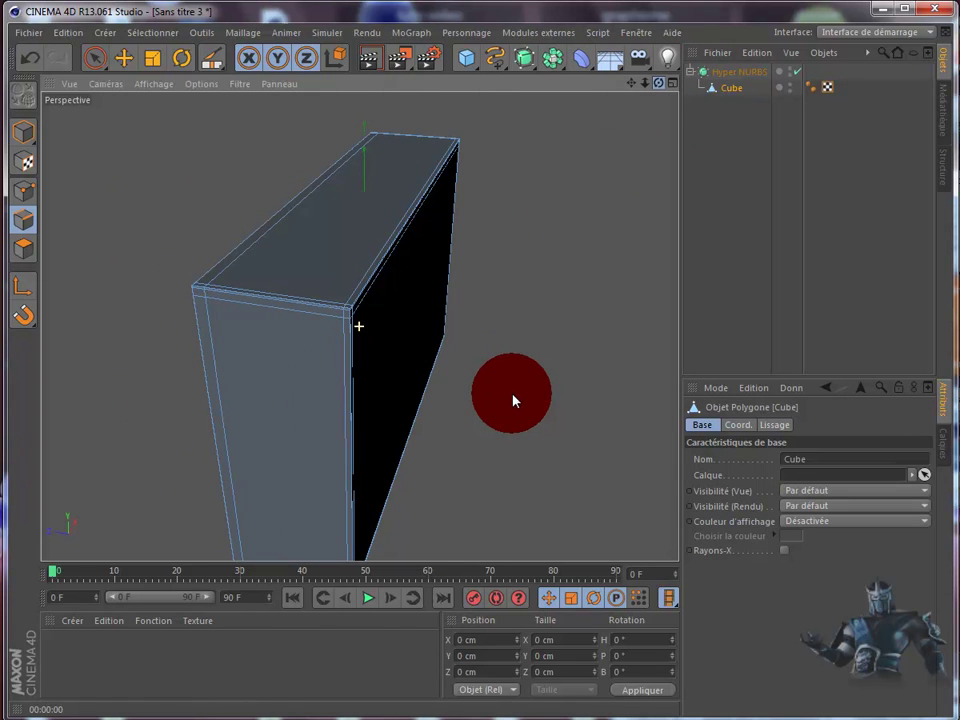
click(372, 66)
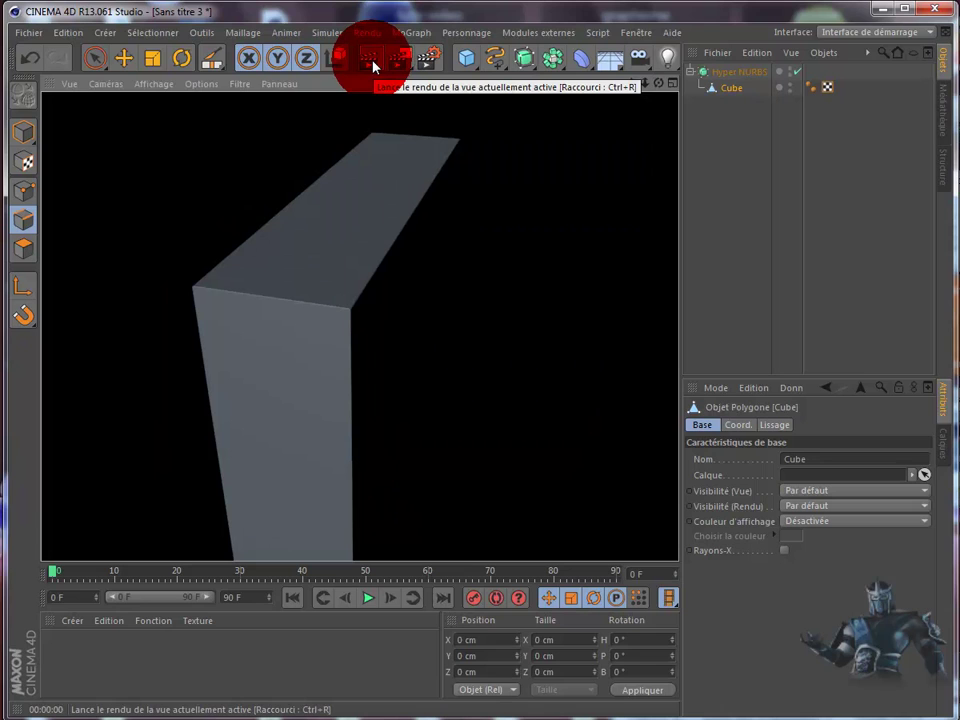
click(326, 274)
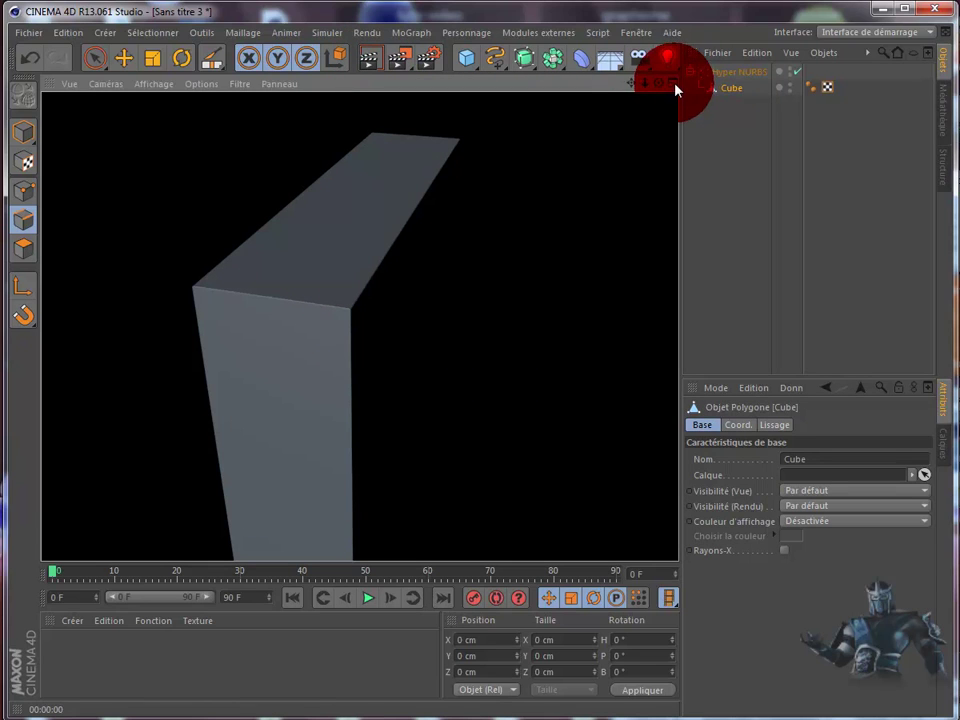
click(718, 92)
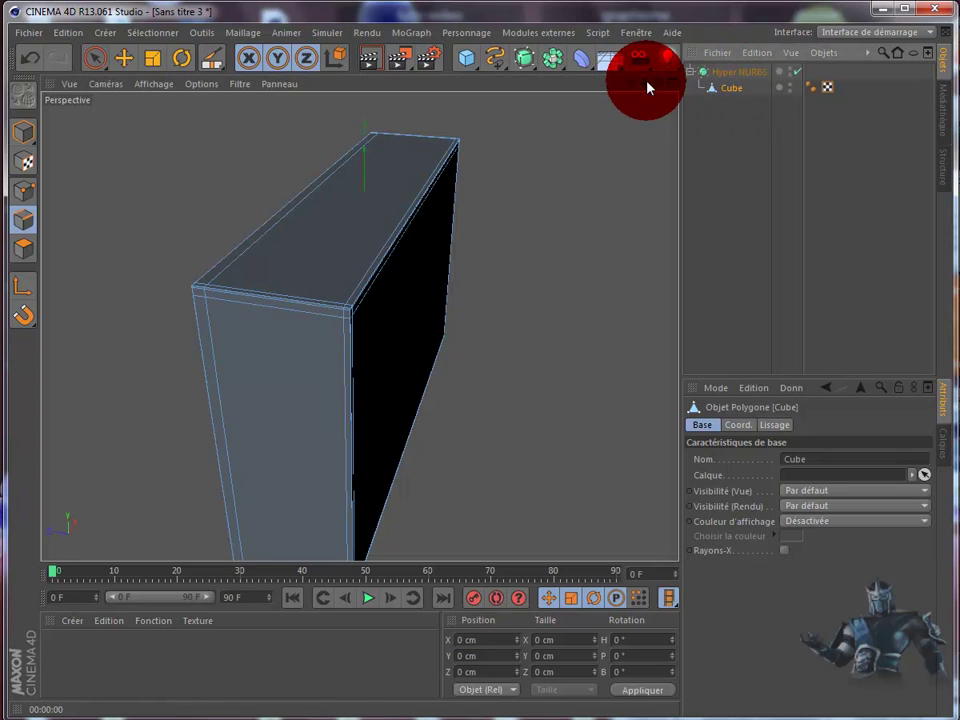
alt+drag(497, 400, 514, 400)
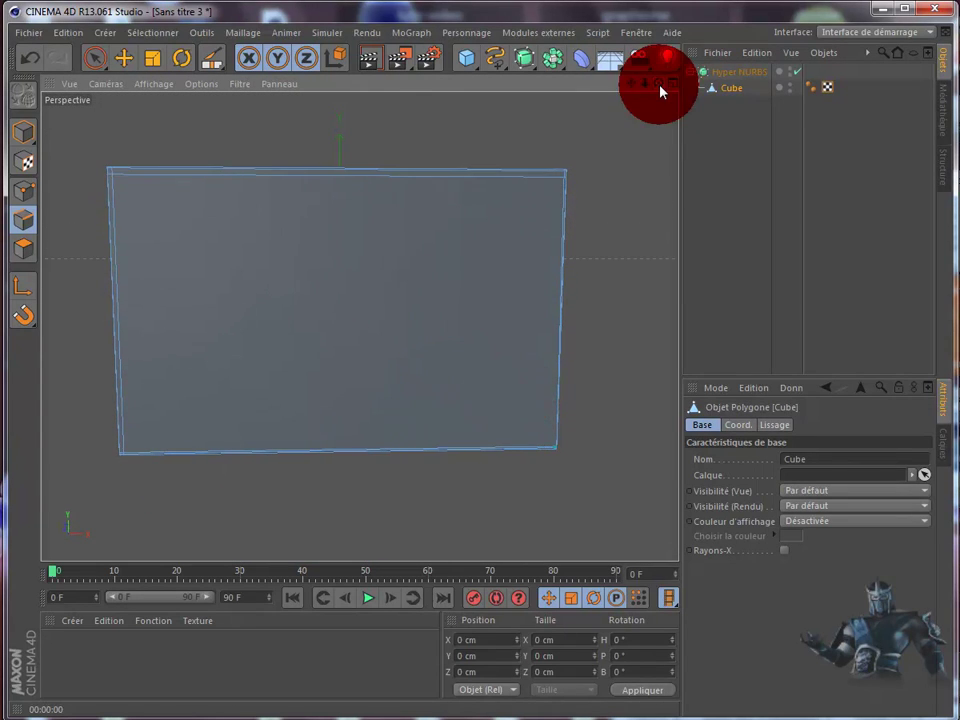
- In edge mode, nudge the cube's left edge right and raise its bottom edge about 10 cm
key(k)
click(32, 232)
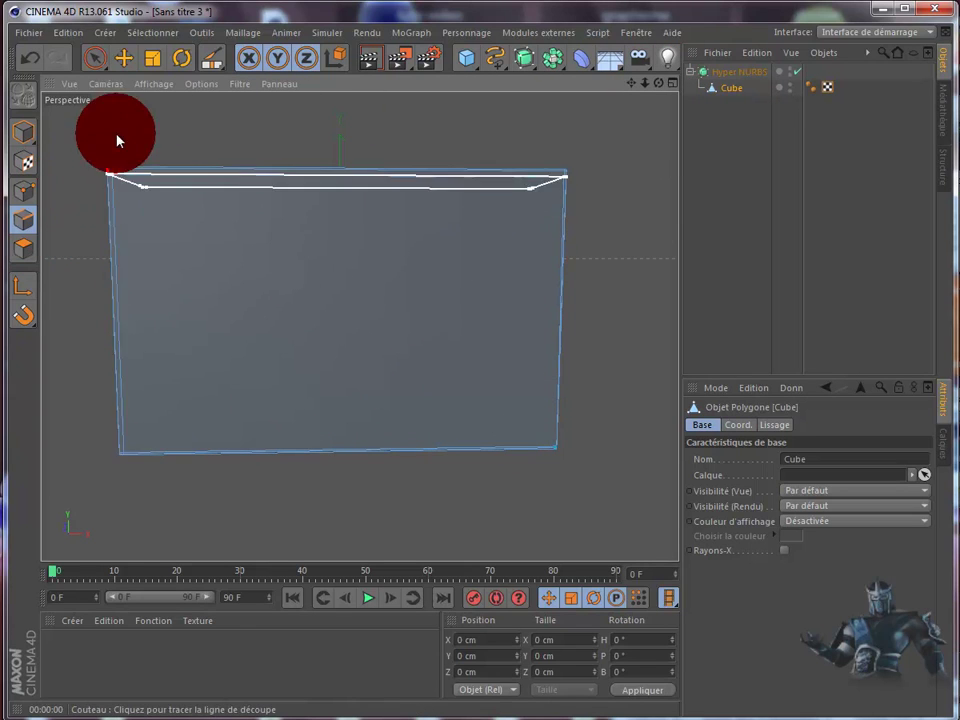
click(124, 59)
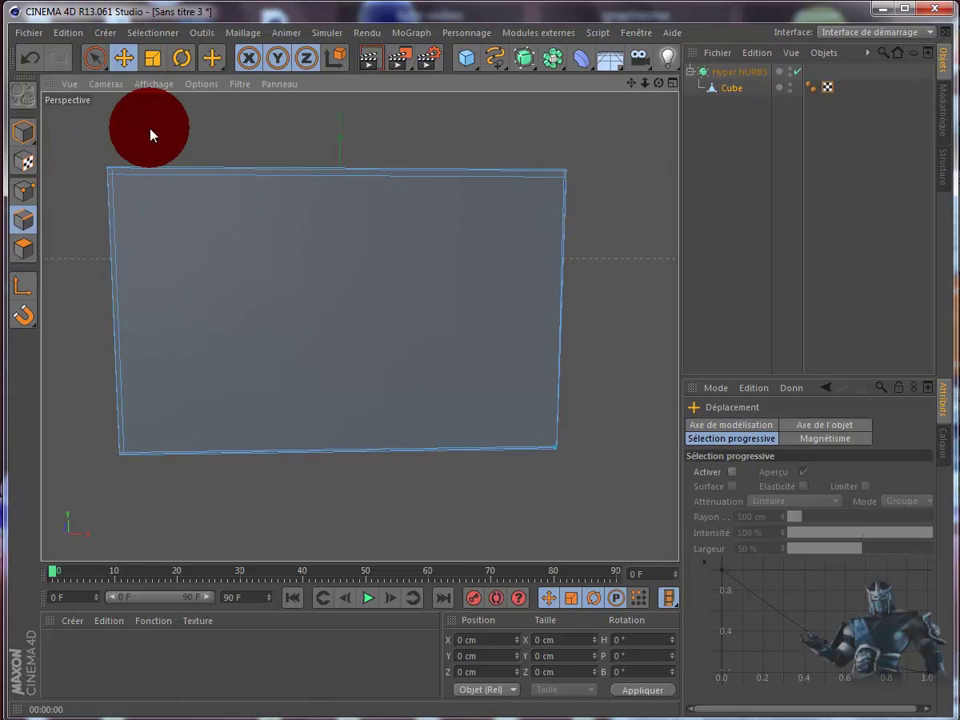
click(118, 251)
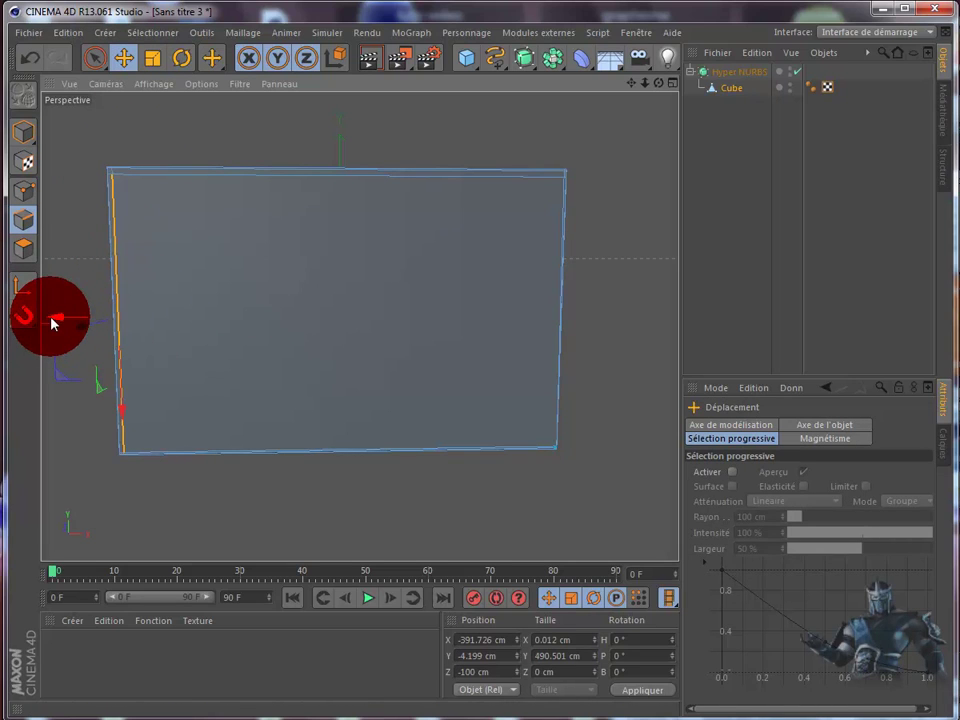
drag(53, 322, 55, 323)
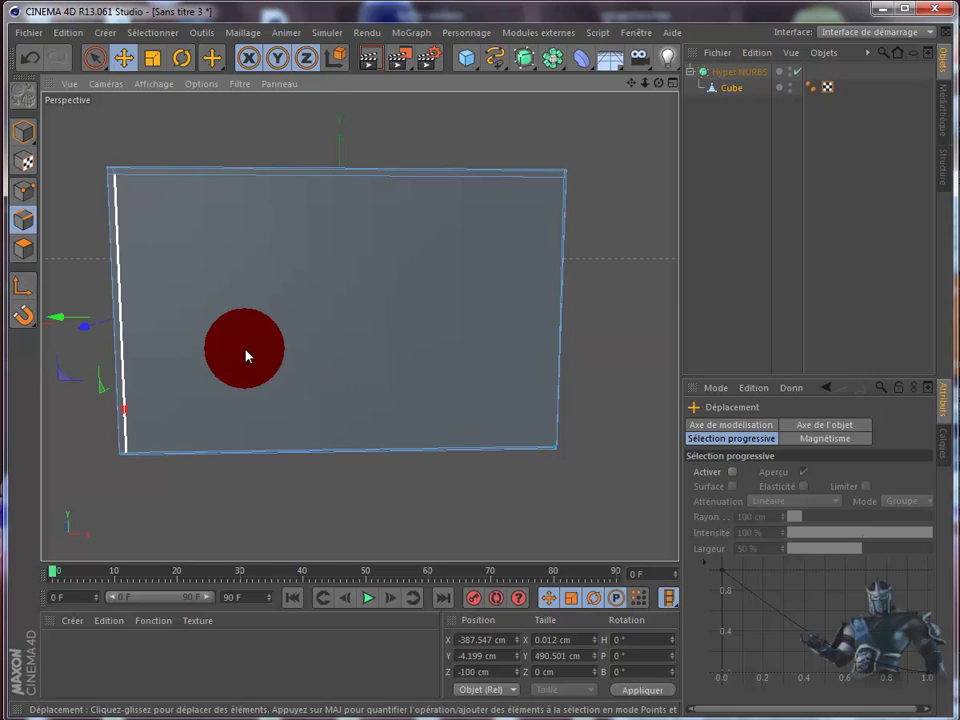
click(330, 450)
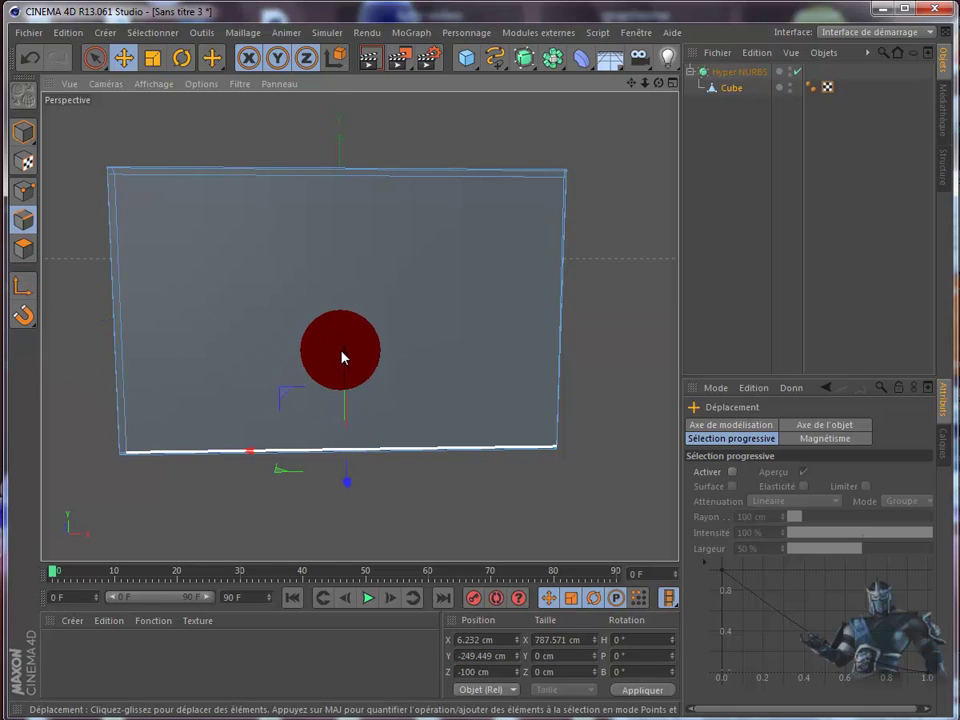
drag(344, 357, 344, 351)
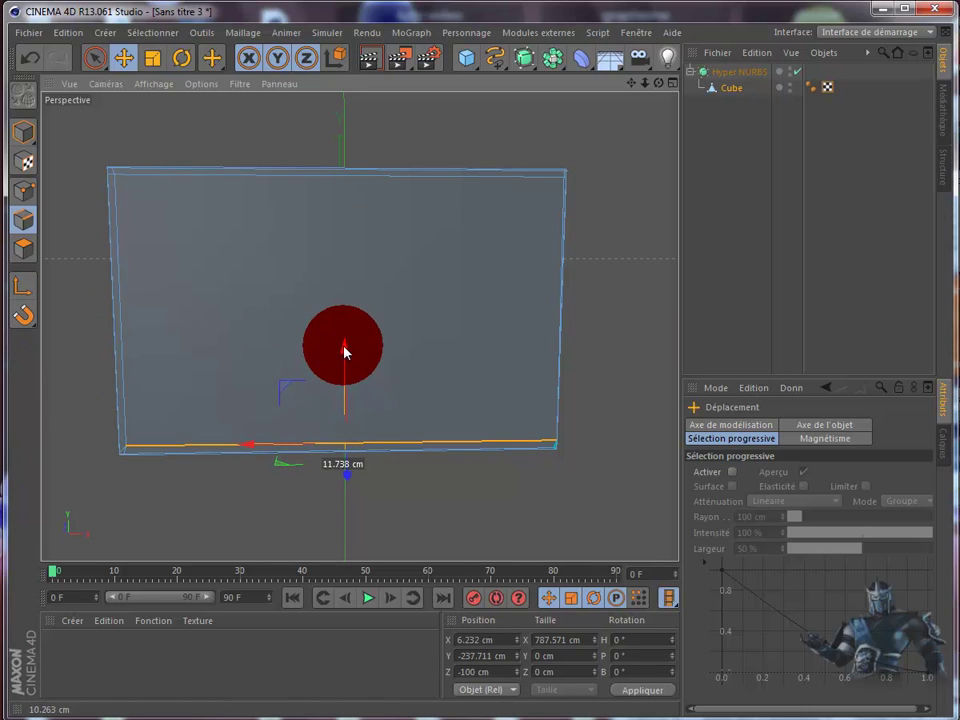
- Shift the panel's right edge about 12 cm inward to X 386.148 cm and render a preview
click(546, 317)
drag(655, 314, 648, 314)
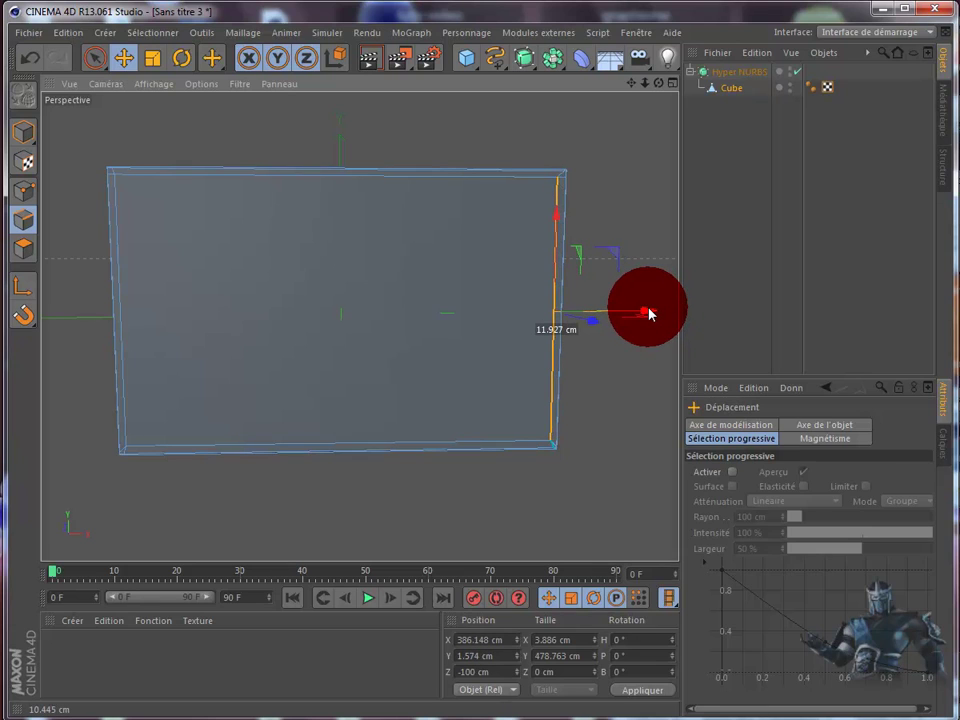
drag(648, 314, 647, 308)
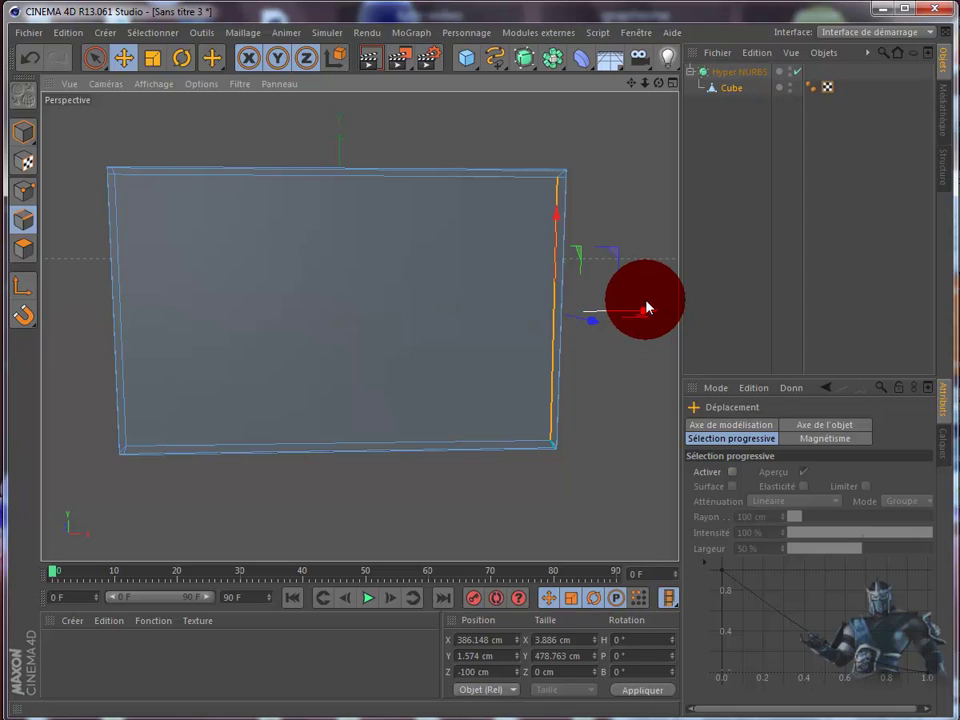
click(526, 130)
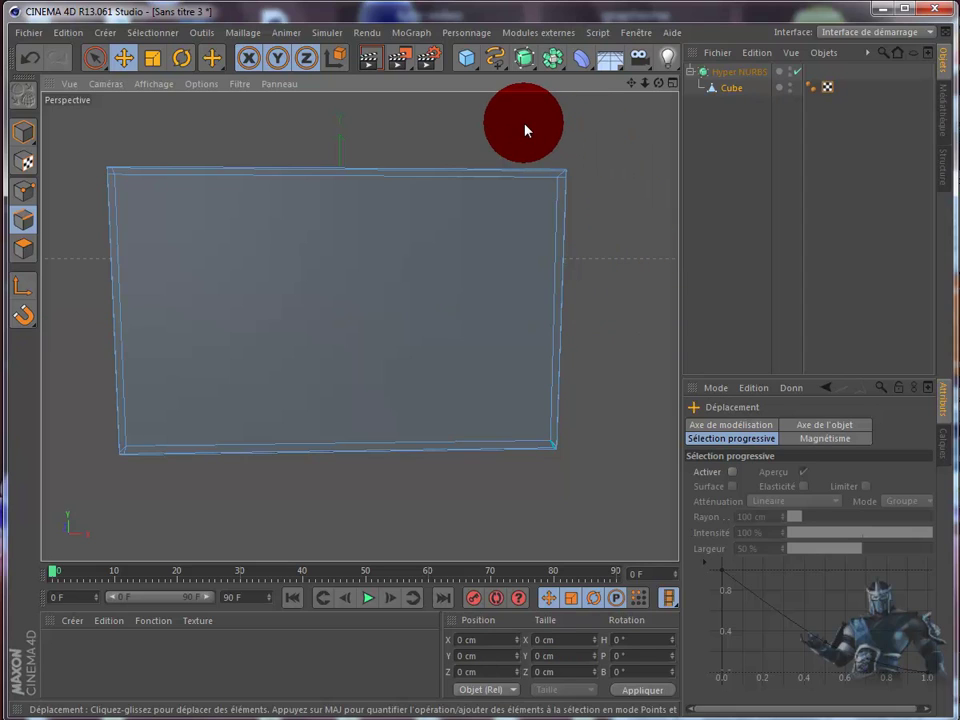
click(367, 60)
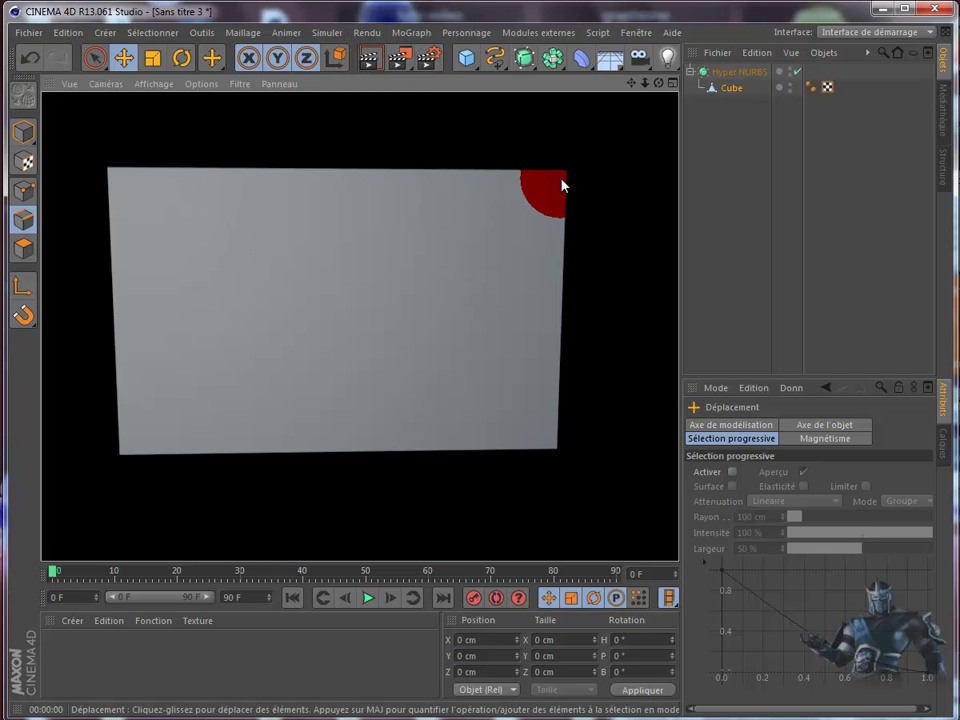
- Leave the render and nudge the box's left edge slightly along X
click(730, 89)
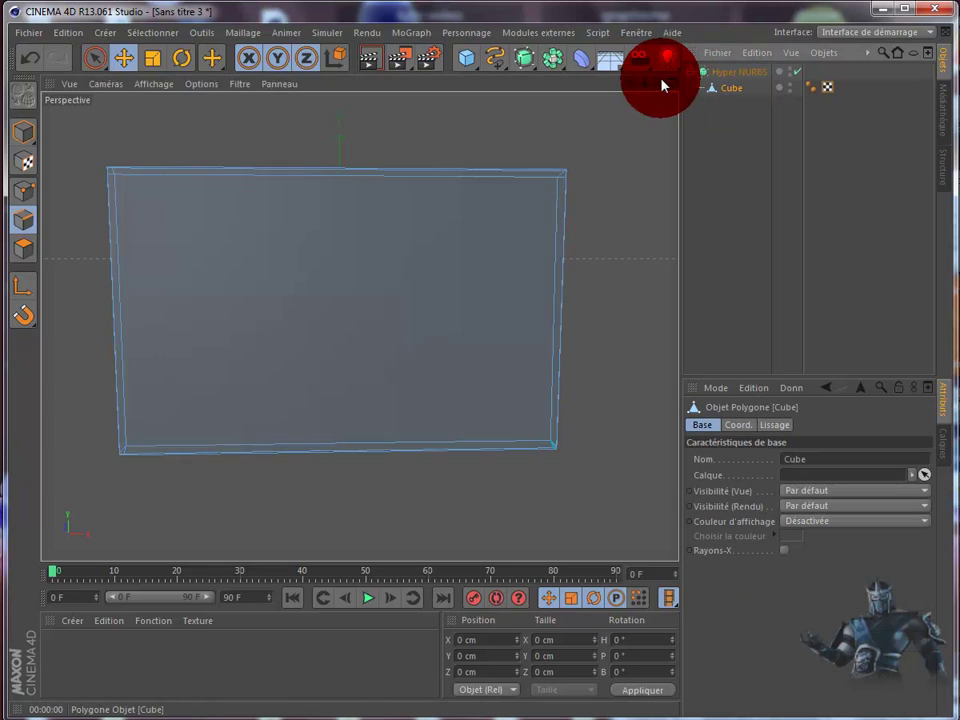
mouse_move(520, 408)
alt+mouse_down()
mouse_move(513, 396)
mouse_move(527, 396)
mouse_move(491, 407)
mouse_move(527, 401)
mouse_move(513, 401)
alt+mouse_up()
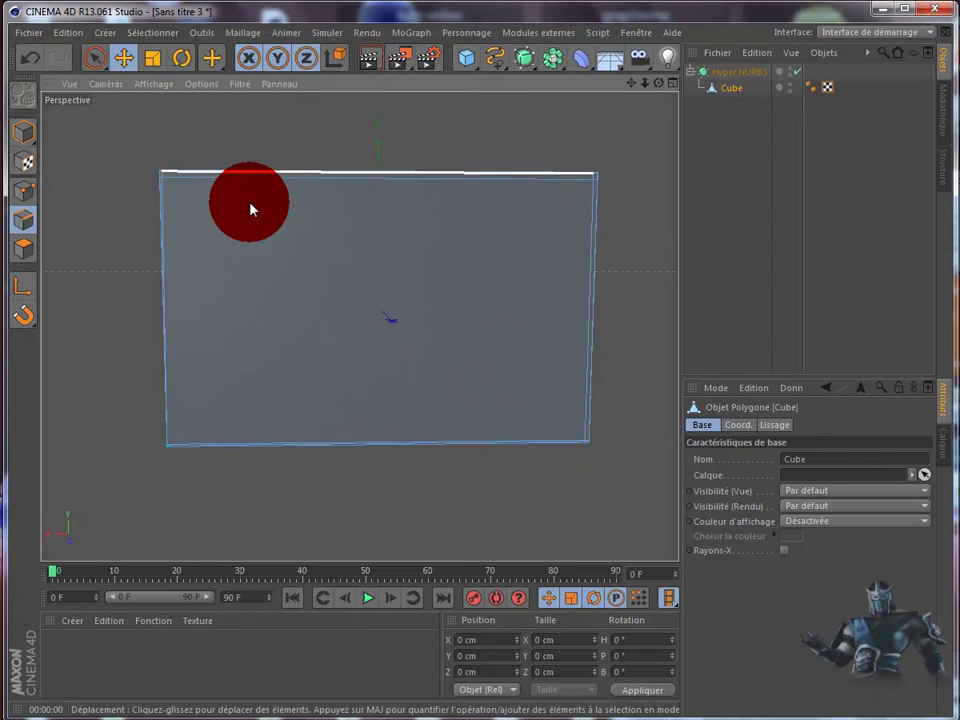
click(180, 268)
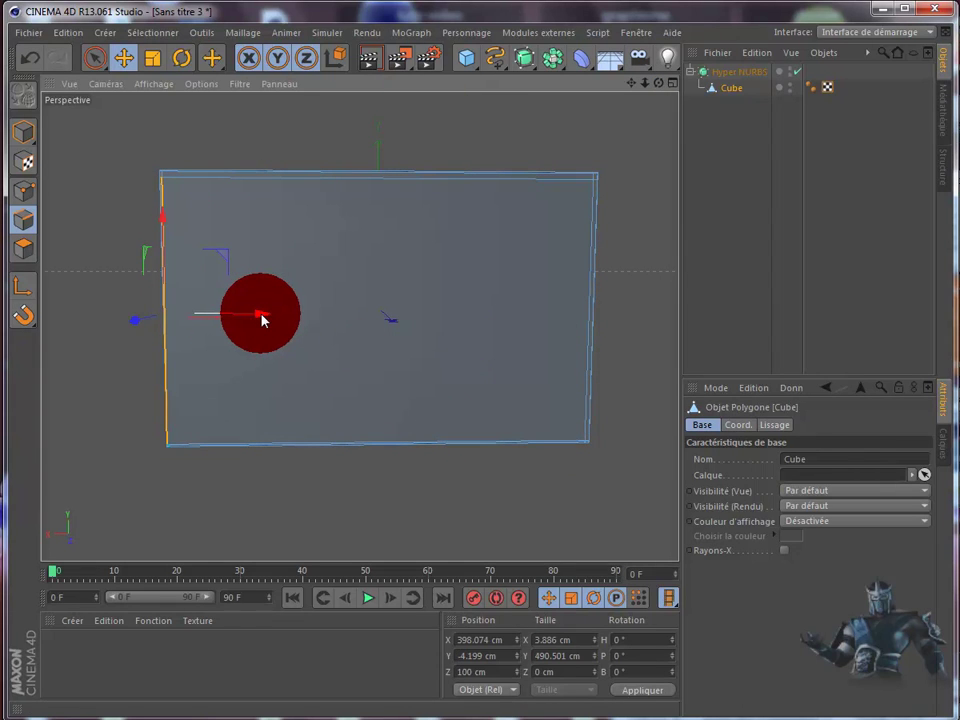
drag(262, 318, 266, 321)
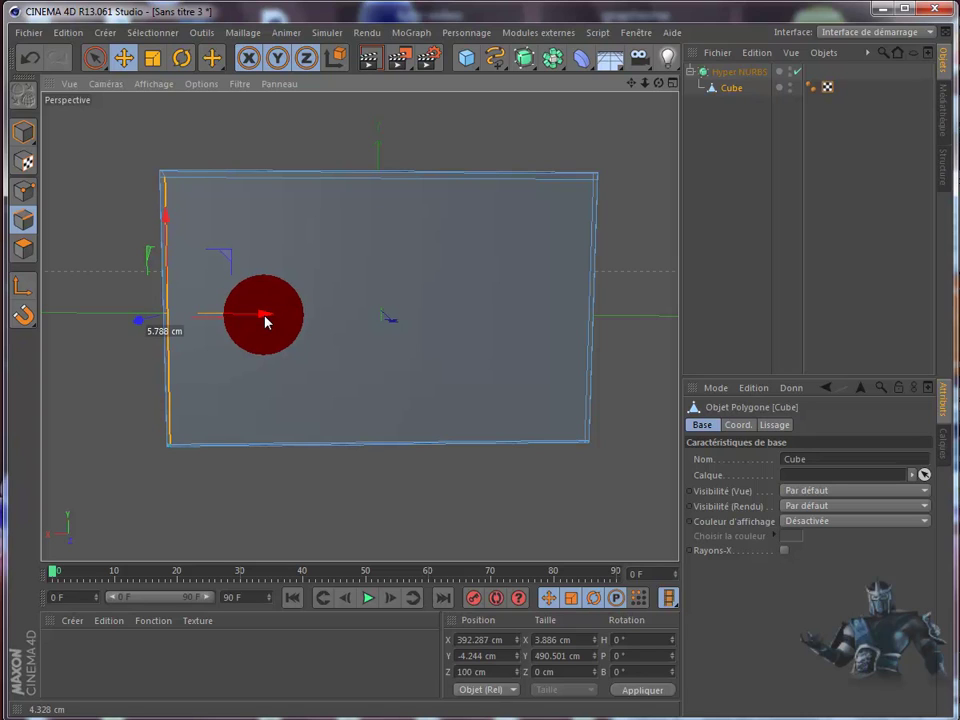
- Raise the box's bottom edge about 9 cm along Y
click(433, 433)
click(379, 350)
drag(379, 350, 379, 347)
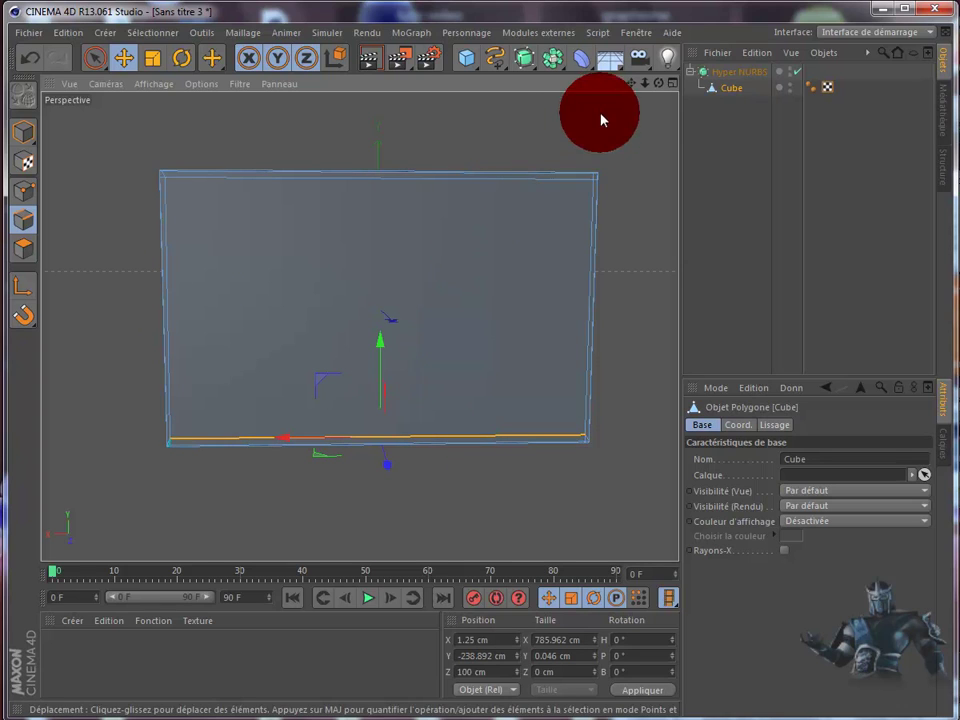
mouse_move(659, 83)
mouse_down()
mouse_move(512, 400)
mouse_move(495, 401)
mouse_move(536, 398)
mouse_move(477, 398)
mouse_move(513, 401)
mouse_move(621, 107)
mouse_move(386, 283)
mouse_move(687, 220)
mouse_up()
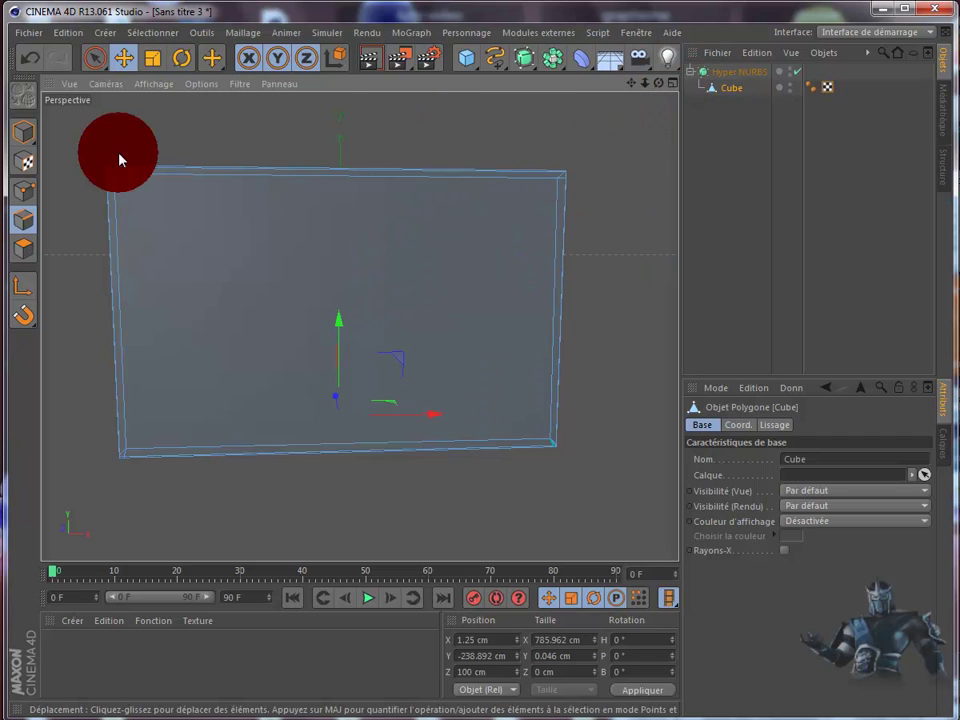
click(25, 250)
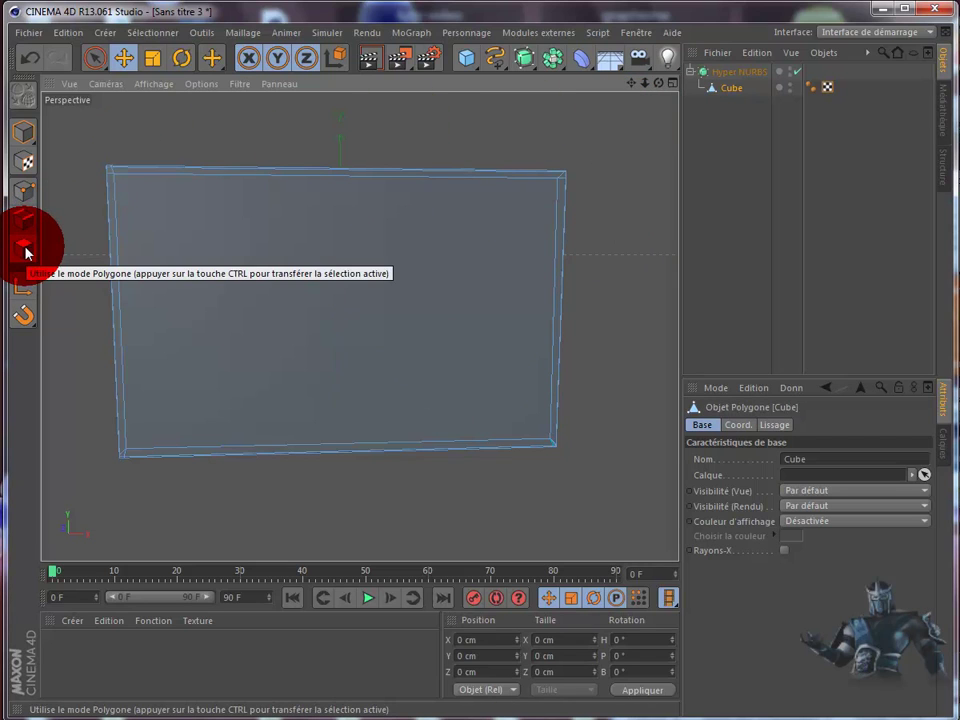
- Extrude the box's front polygon inward until the offset reads about -101 cm
click(304, 262)
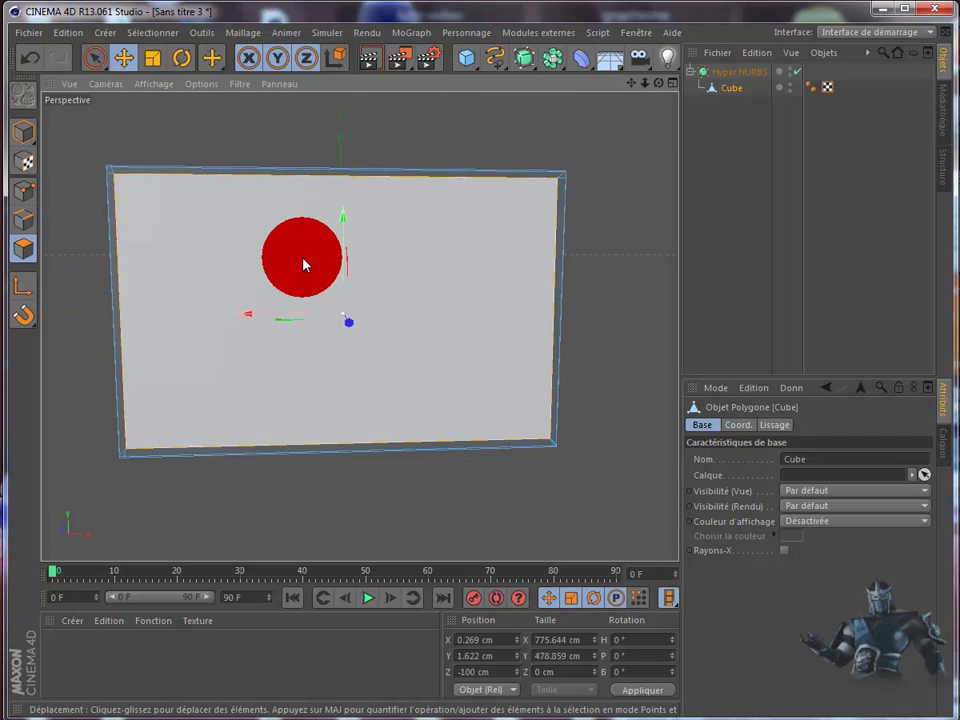
click(608, 253)
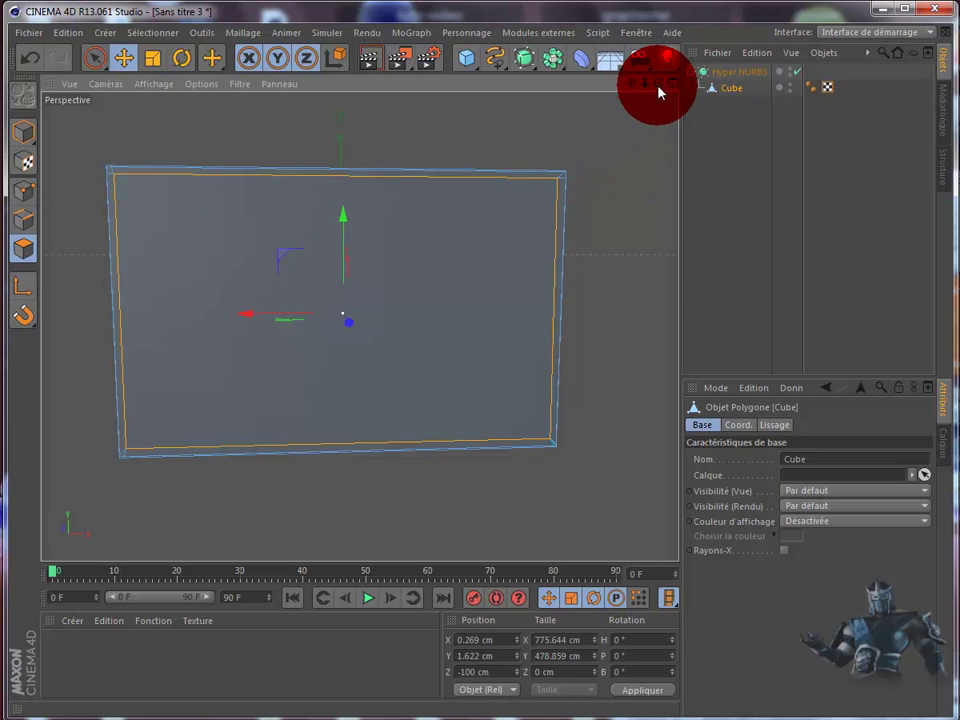
mouse_move(657, 86)
mouse_down()
mouse_move(527, 401)
mouse_move(514, 396)
mouse_up()
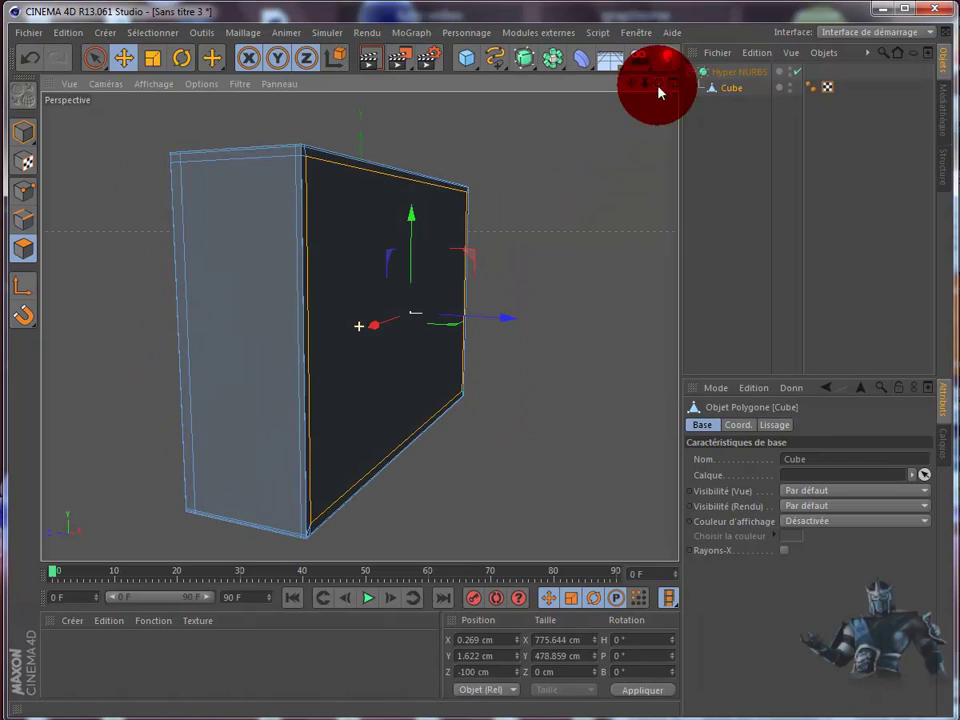
key(d)
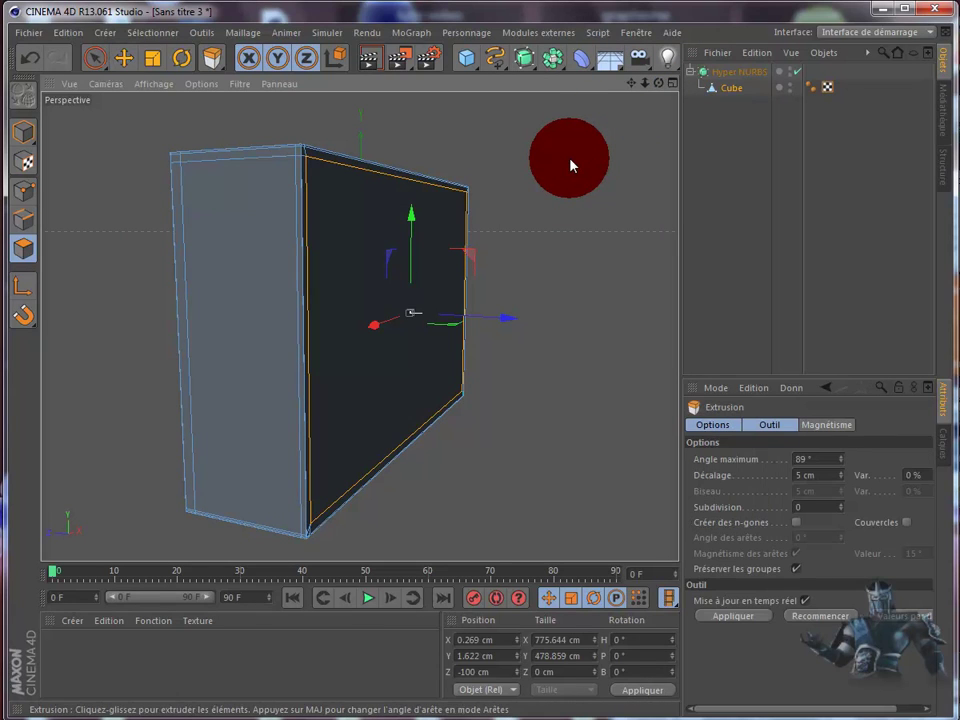
drag(572, 165, 513, 401)
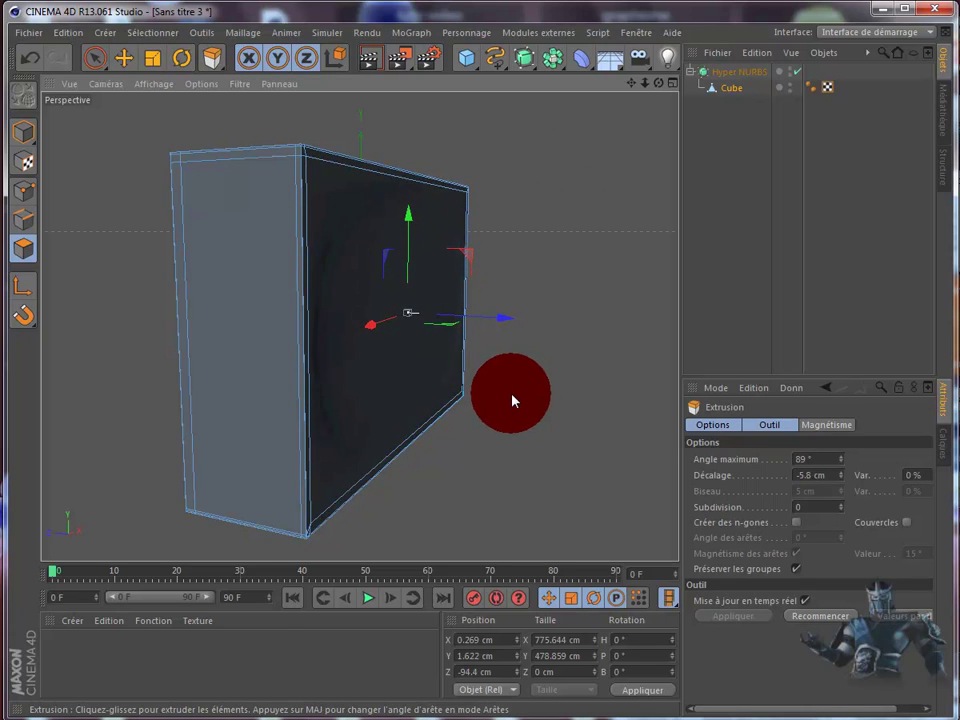
drag(513, 401, 513, 401)
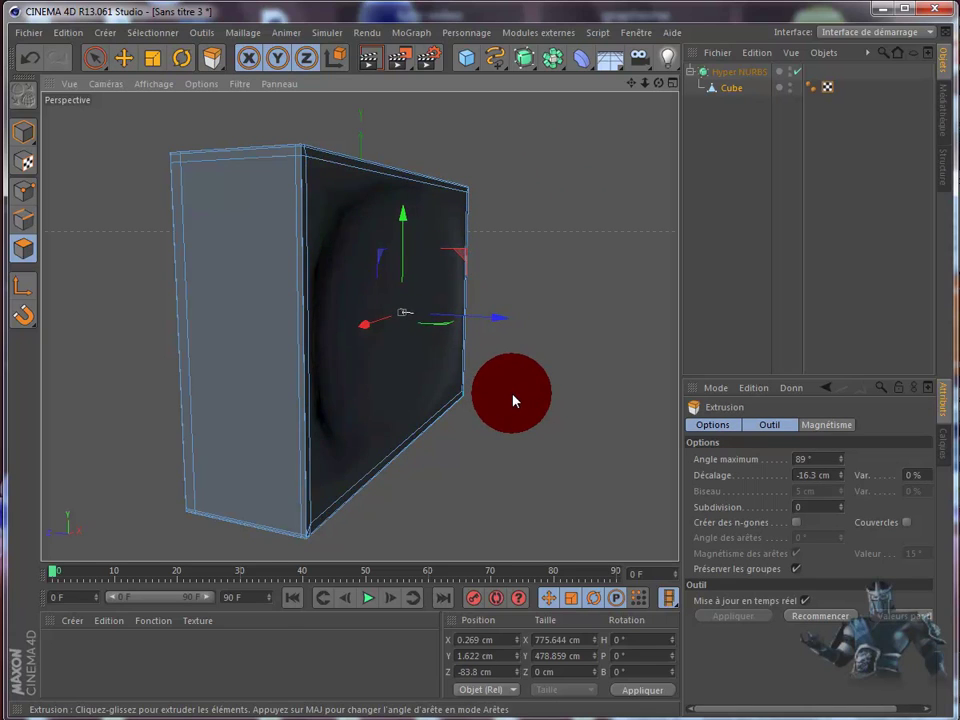
drag(513, 401, 513, 401)
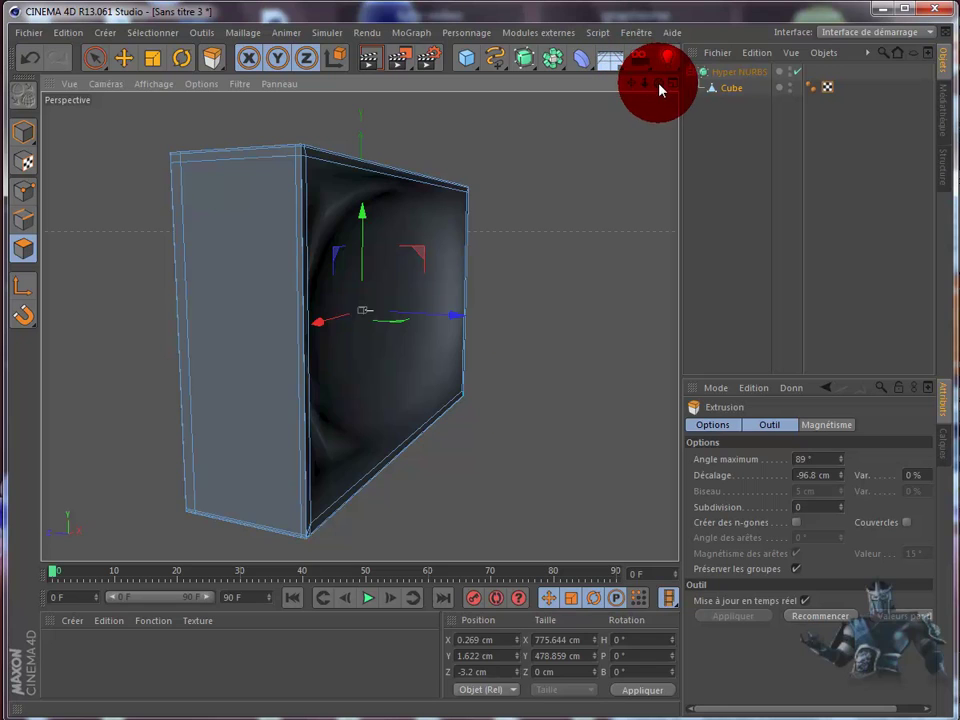
mouse_move(513, 401)
mouse_down()
mouse_move(505, 400)
mouse_move(596, 233)
mouse_move(513, 401)
mouse_up()
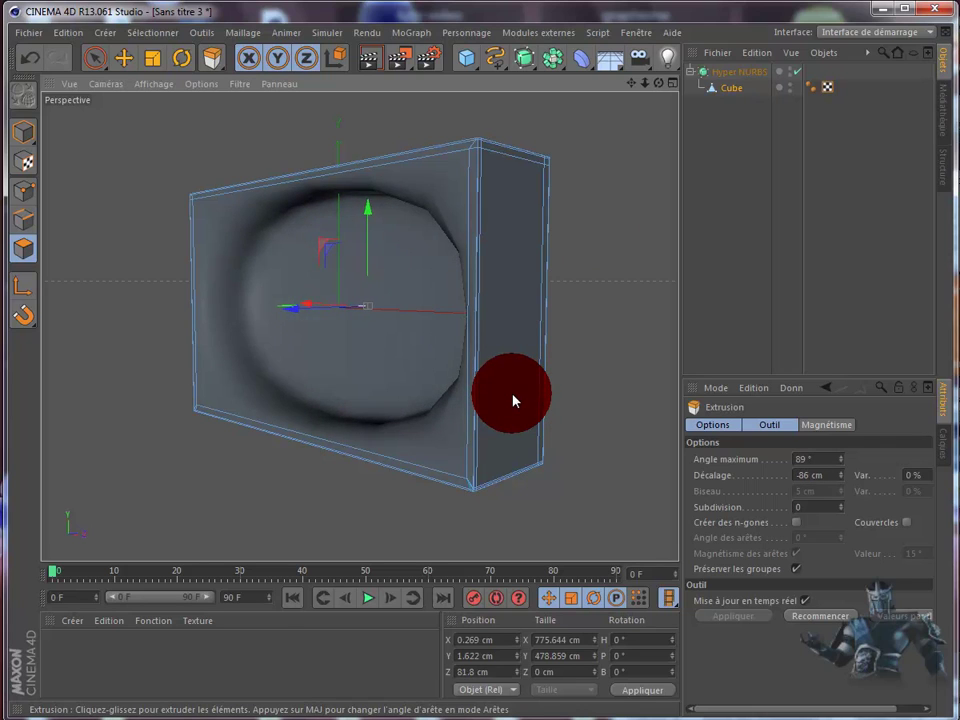
mouse_move(513, 401)
mouse_down()
mouse_move(600, 216)
mouse_move(600, 47)
mouse_move(668, 89)
mouse_move(512, 400)
mouse_up()
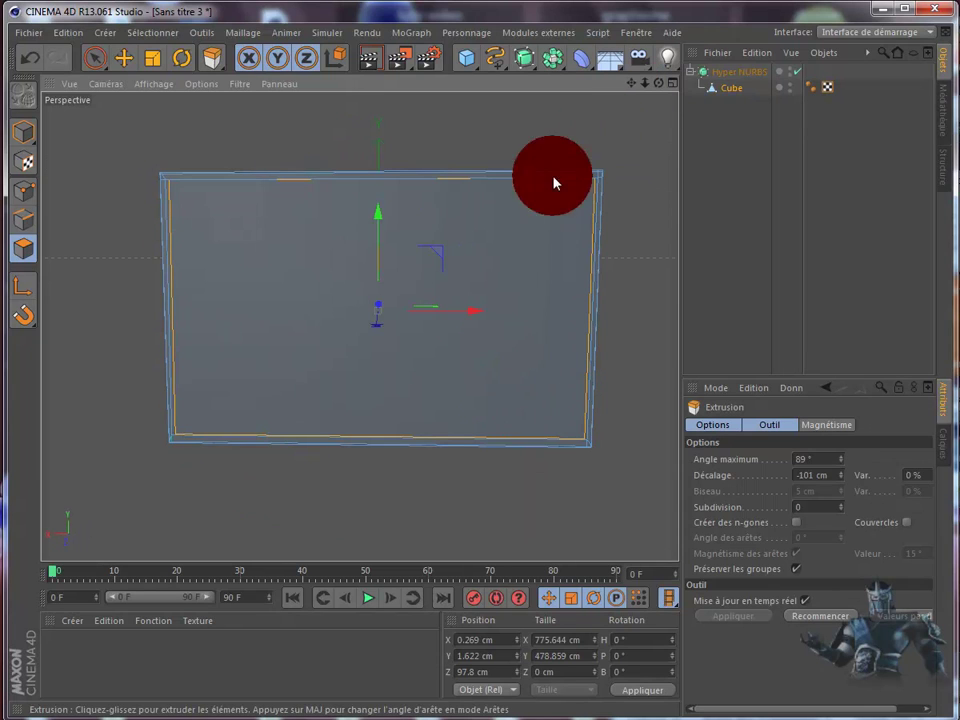
mouse_move(553, 180)
mouse_down()
mouse_move(463, 281)
mouse_move(285, 279)
mouse_move(296, 272)
mouse_up()
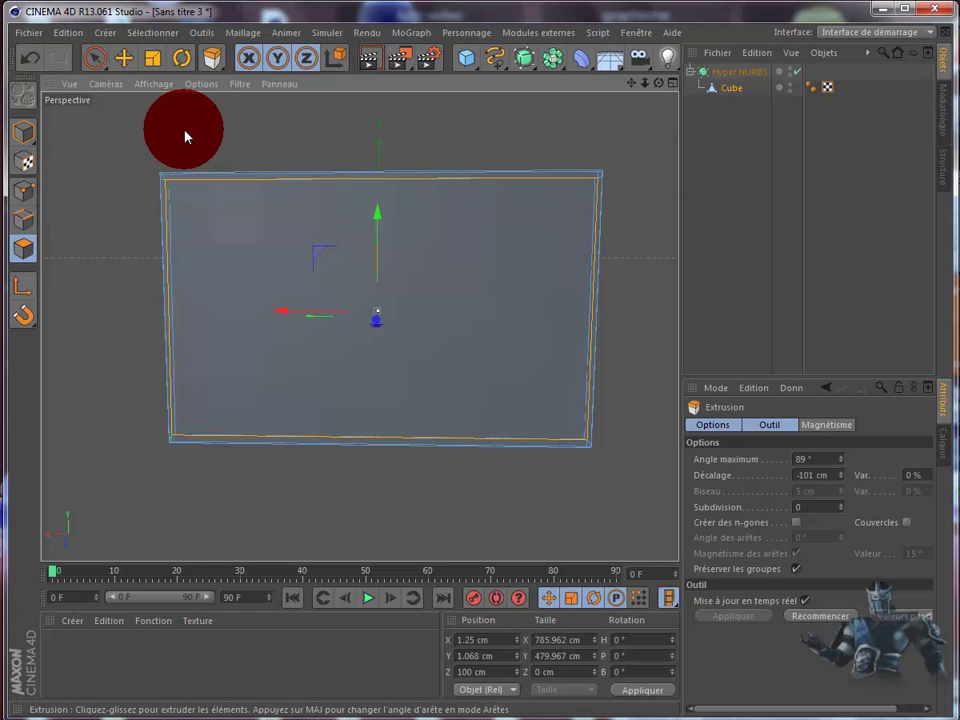
- With the Knife in Line mode, cut two horizontal lines across the full width of the box front
click(124, 58)
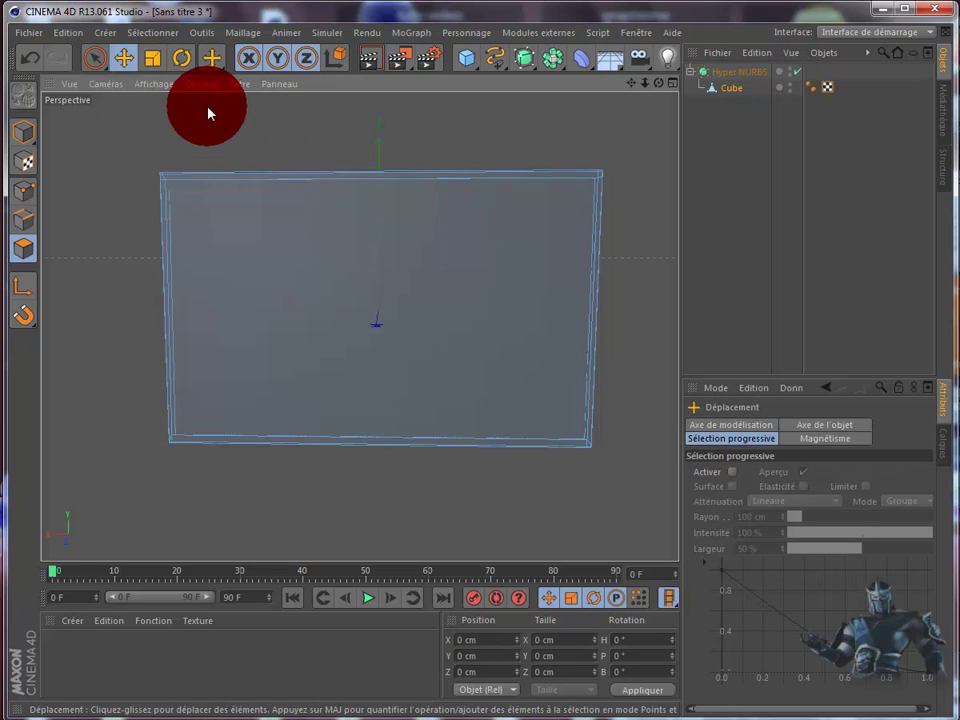
mouse_move(659, 84)
mouse_down()
mouse_move(571, 401)
mouse_move(514, 399)
mouse_up()
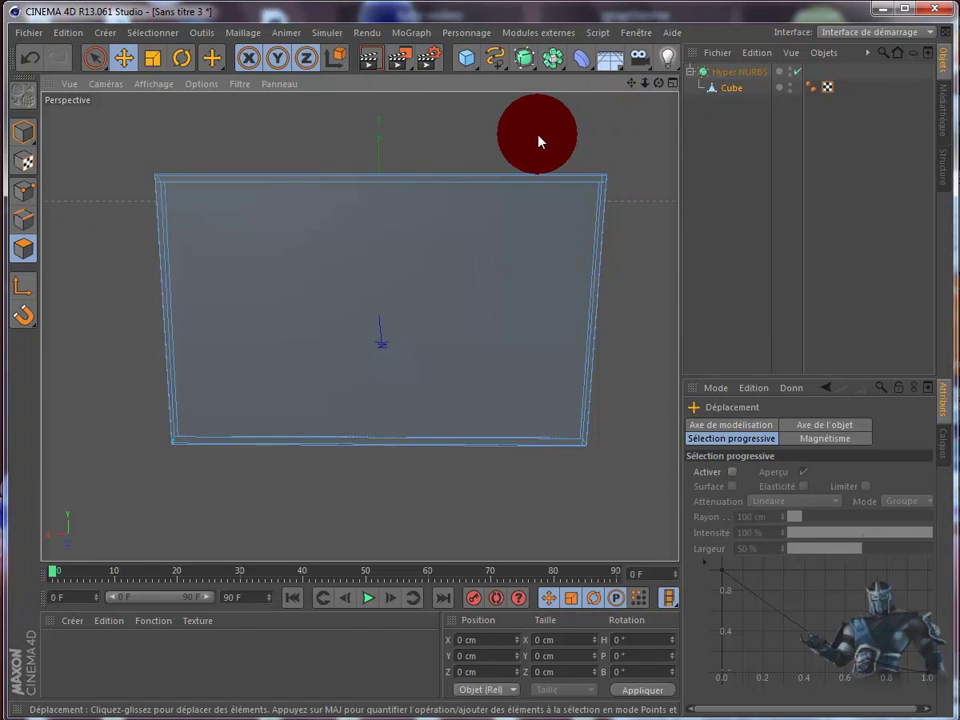
key(k)
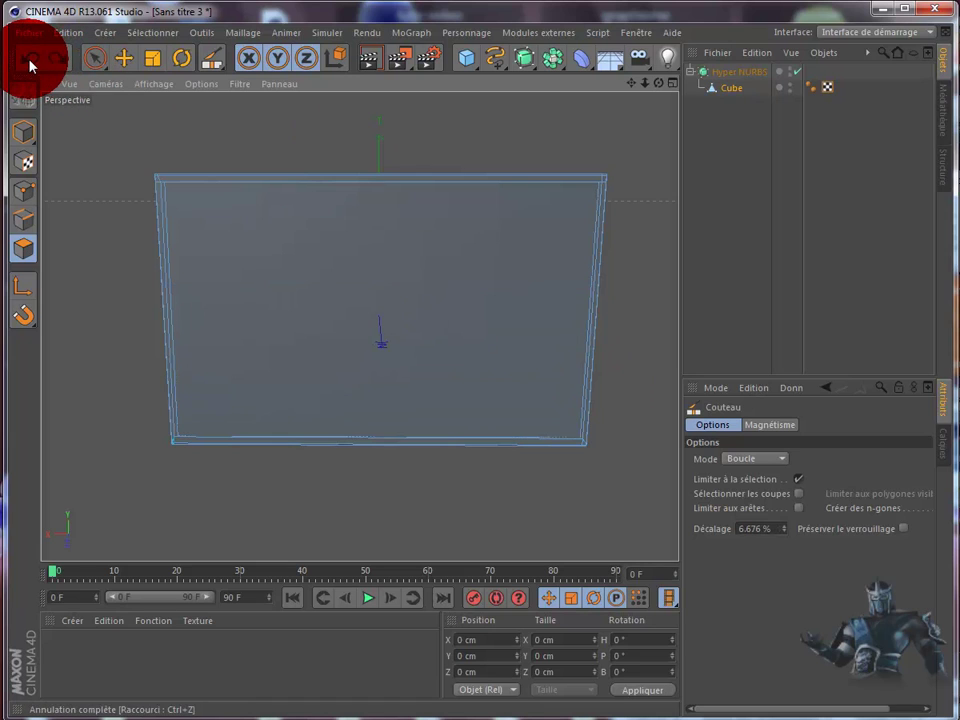
click(783, 465)
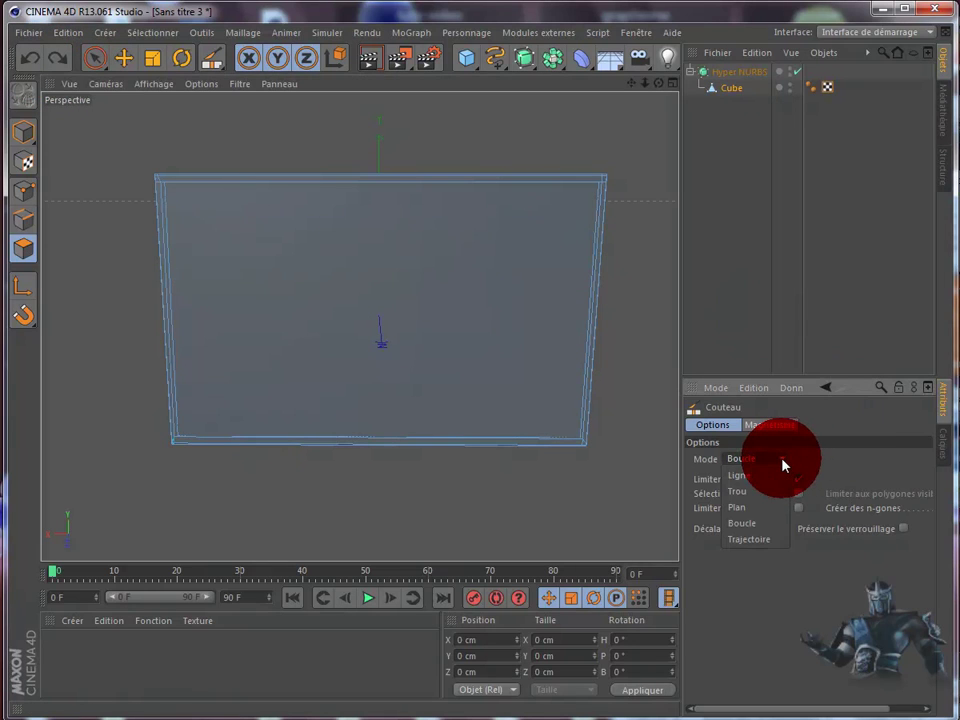
click(760, 464)
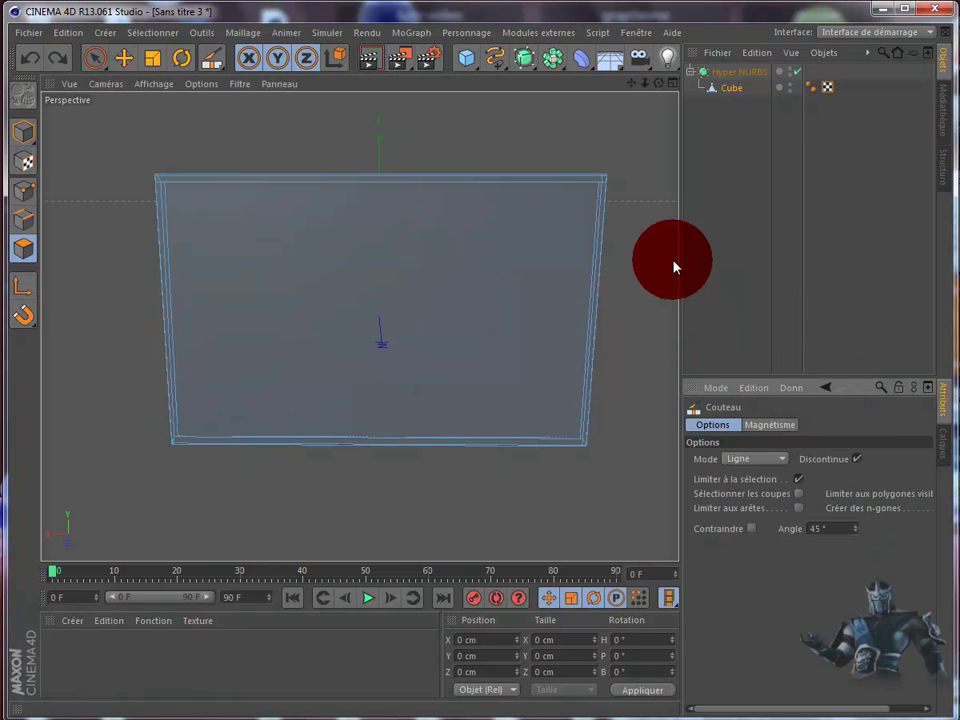
mouse_move(606, 218)
mouse_down()
mouse_move(595, 224)
mouse_move(590, 302)
mouse_move(214, 288)
mouse_move(141, 305)
mouse_move(176, 311)
mouse_move(169, 299)
mouse_up()
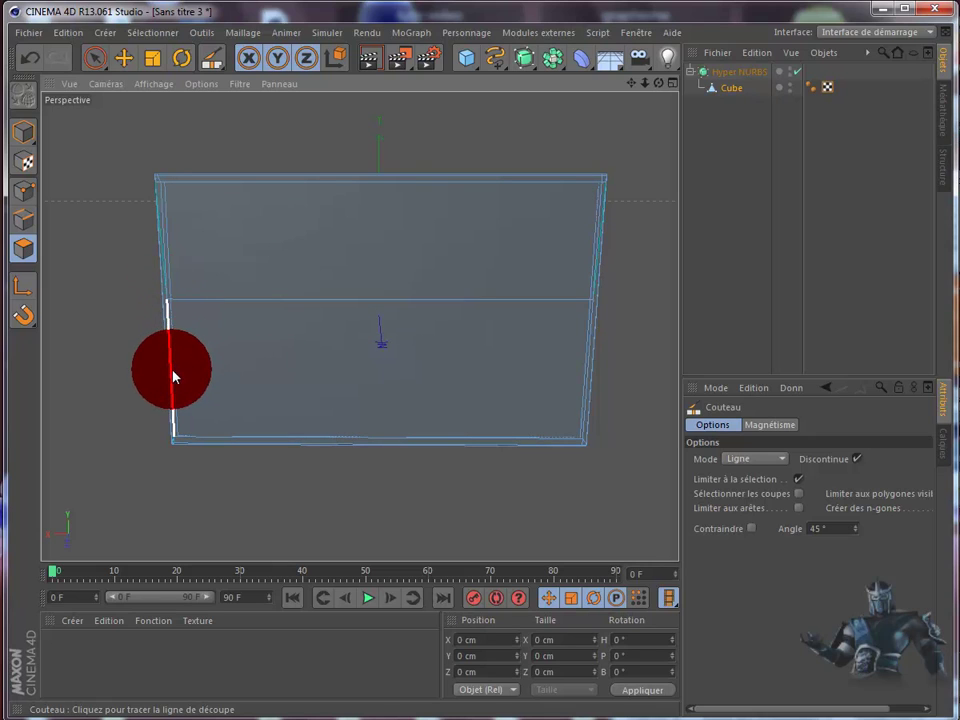
mouse_move(173, 376)
mouse_down()
mouse_move(188, 380)
mouse_move(178, 378)
mouse_up()
drag(176, 377, 589, 378)
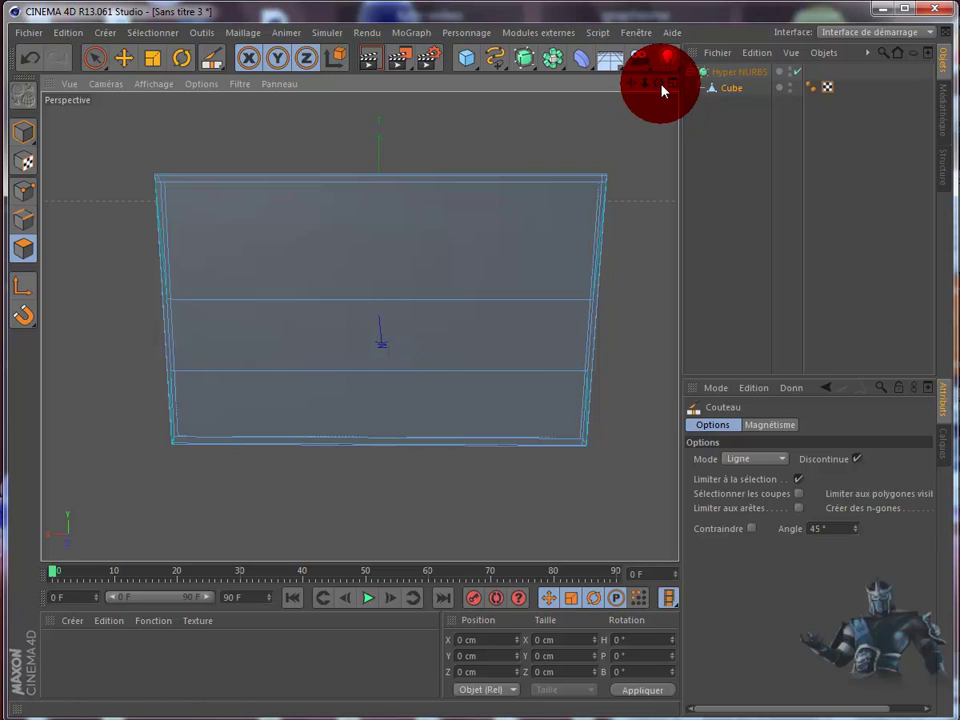
mouse_move(657, 87)
mouse_down()
mouse_move(512, 401)
mouse_move(662, 90)
mouse_up()
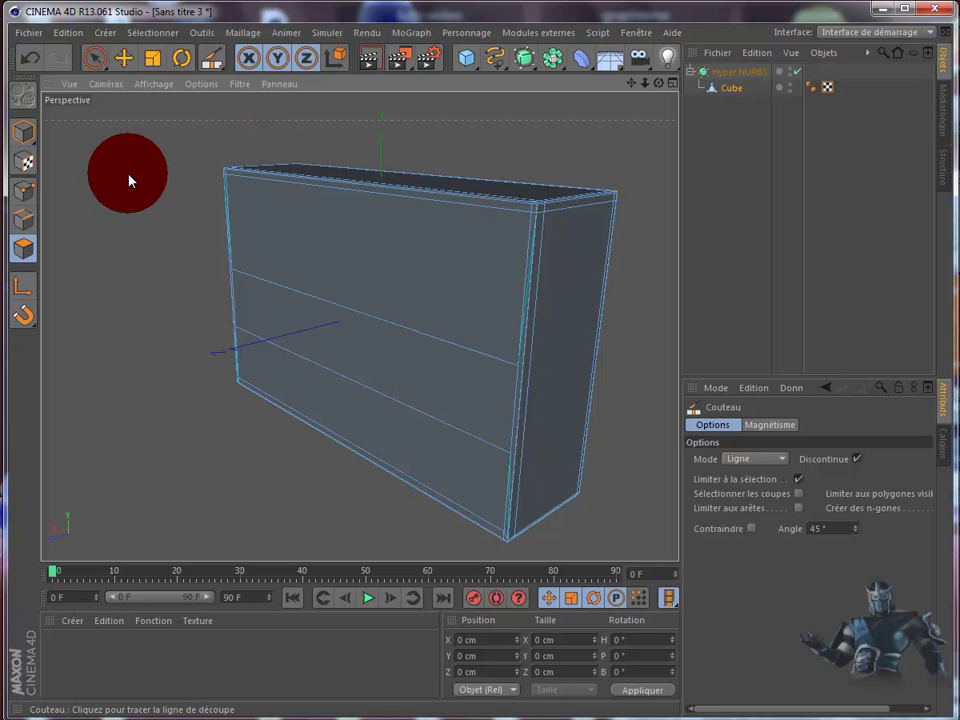
drag(242, 284, 240, 276)
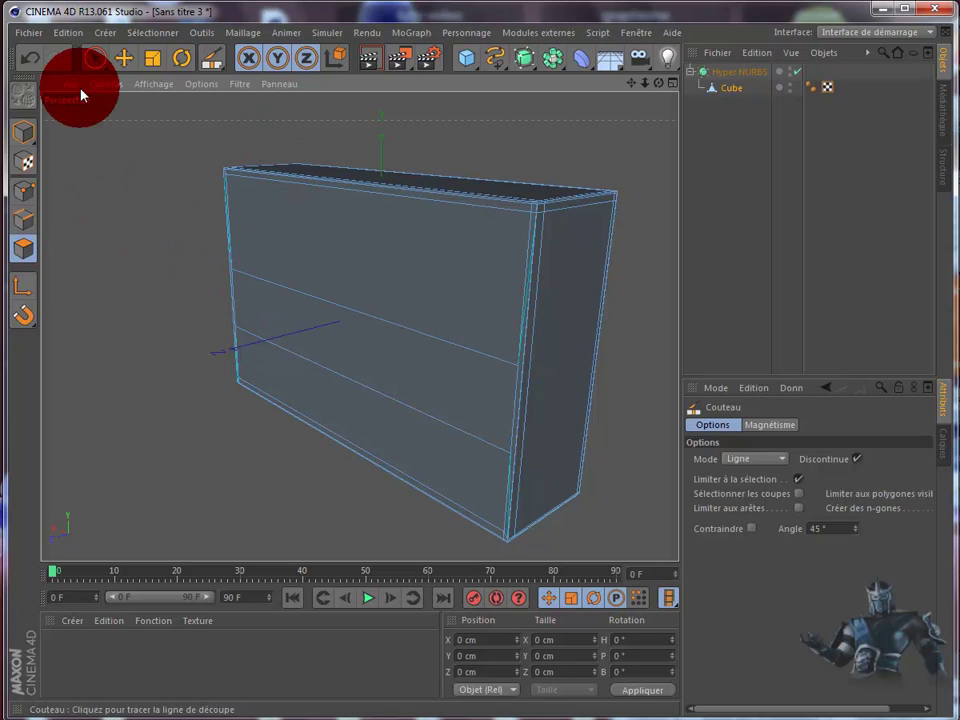
- With the selection brush on edges, pull the front's middle edge loop forward 13 cm
click(95, 58)
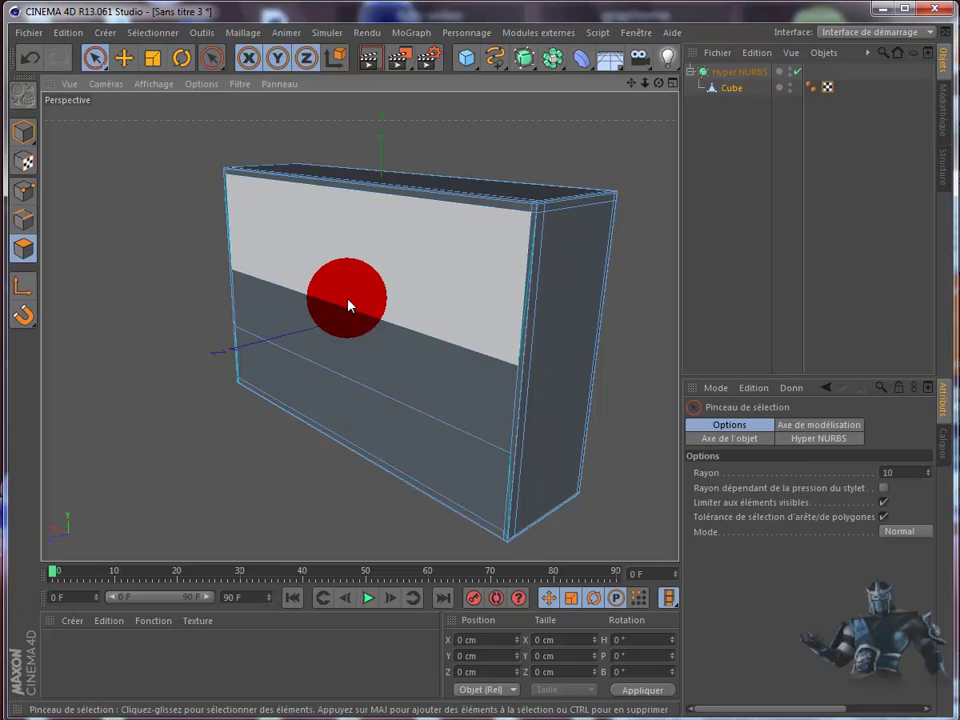
click(23, 219)
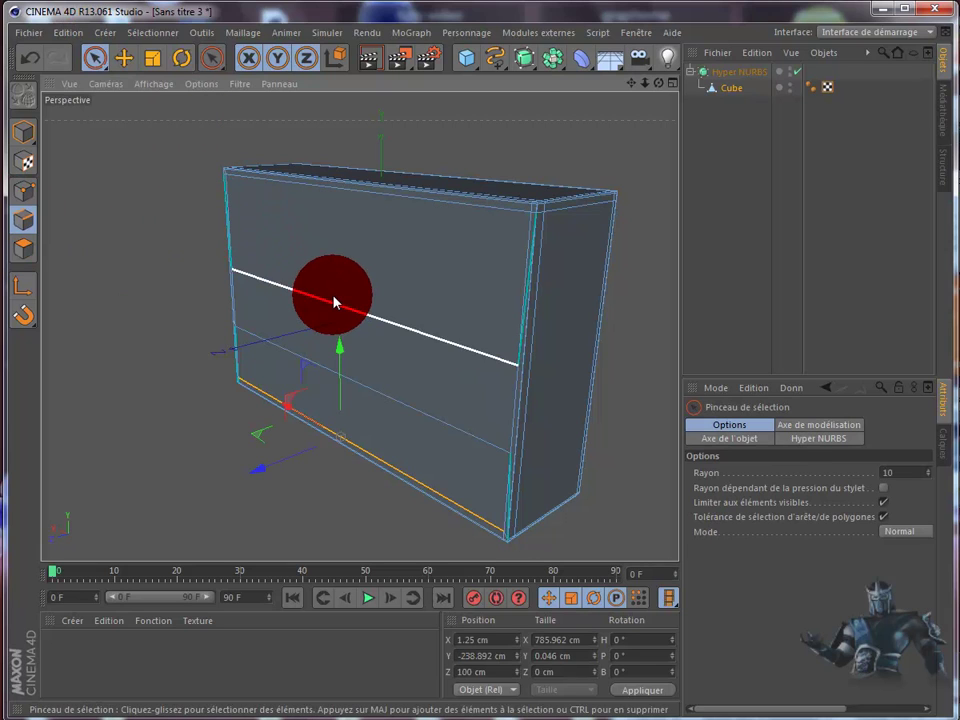
click(336, 299)
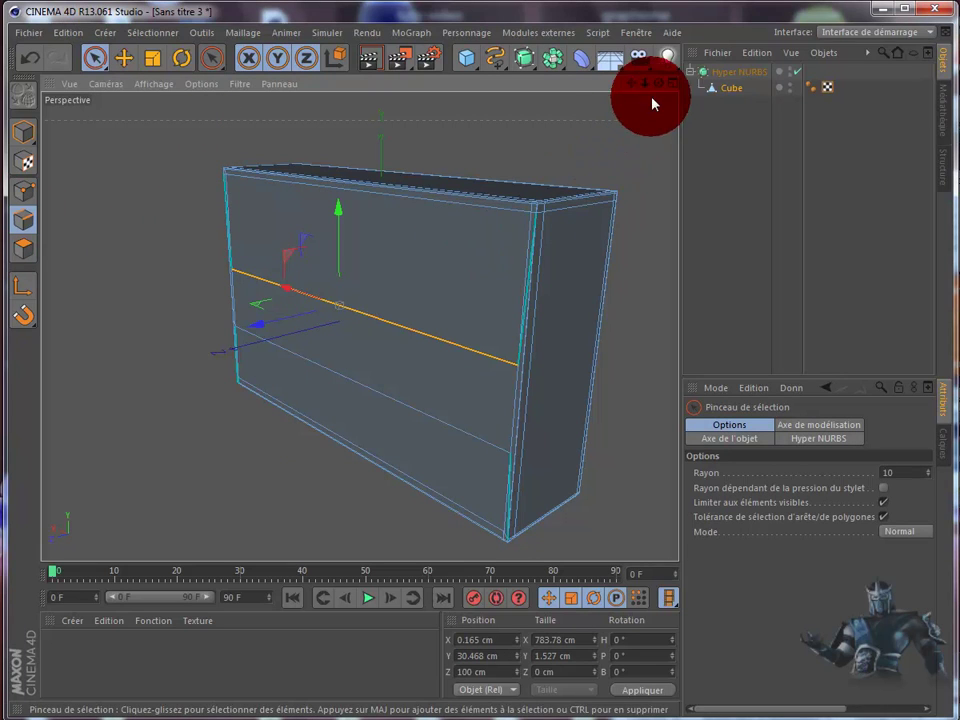
alt+drag(510, 396, 513, 400)
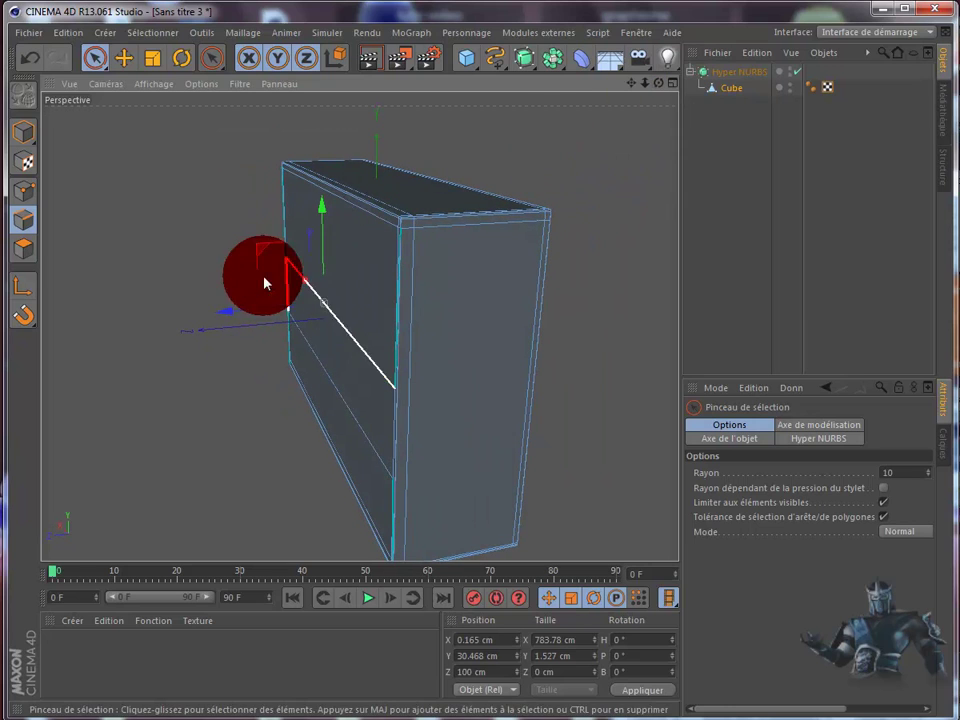
drag(227, 317, 76, 336)
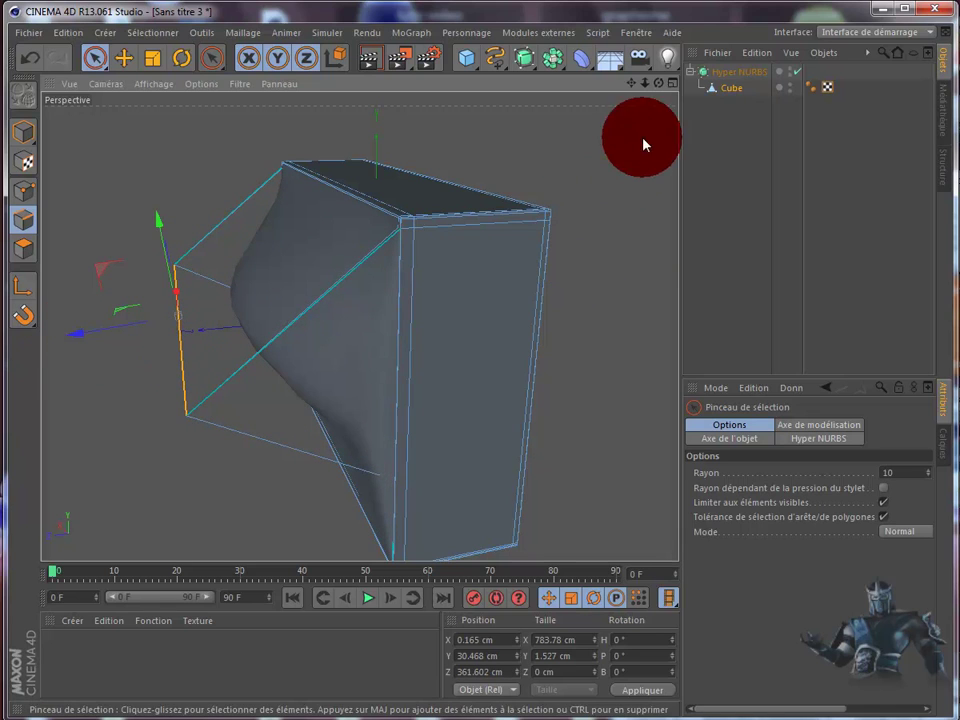
mouse_move(659, 83)
mouse_down()
mouse_move(513, 400)
mouse_move(527, 400)
mouse_move(513, 400)
mouse_move(524, 400)
mouse_move(518, 394)
mouse_up()
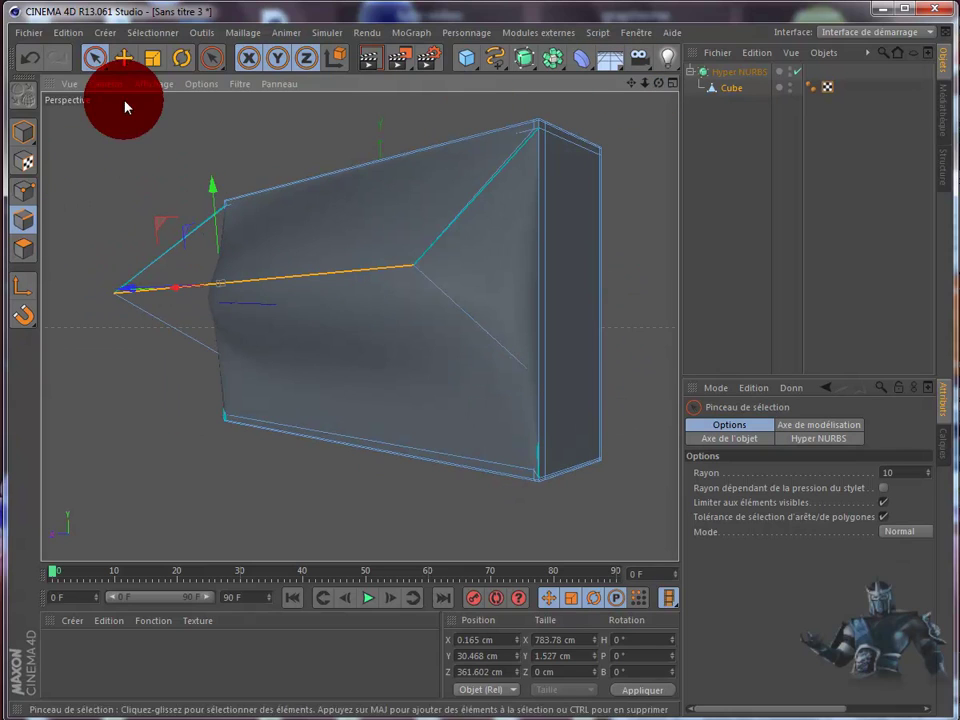
- Pull the lower front edge and the left vertical edge outward to enlarge the bulge
click(306, 345)
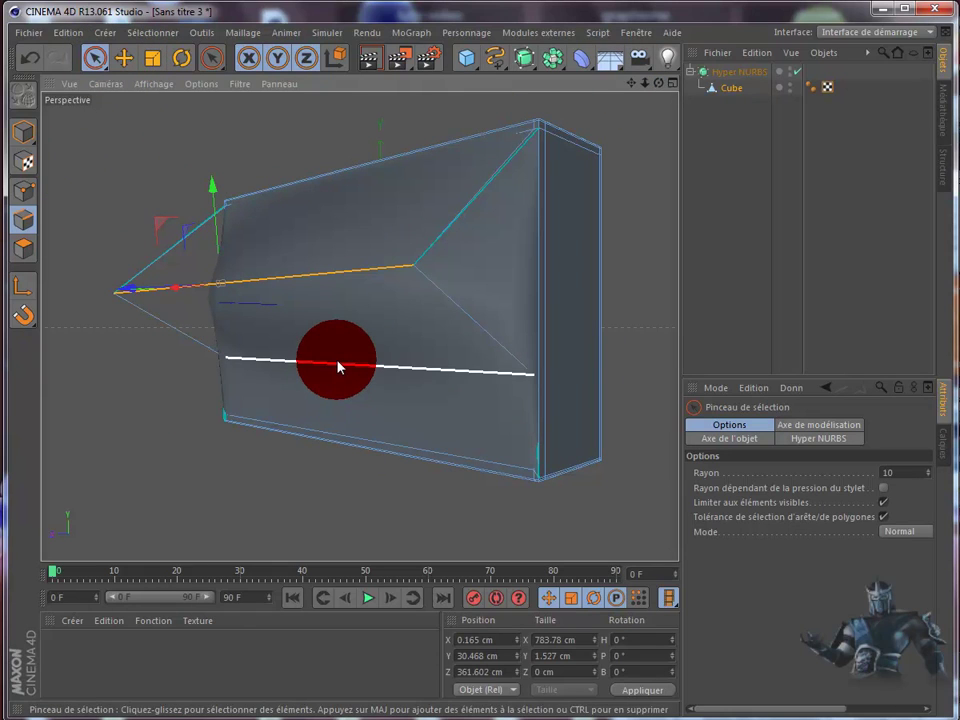
click(338, 367)
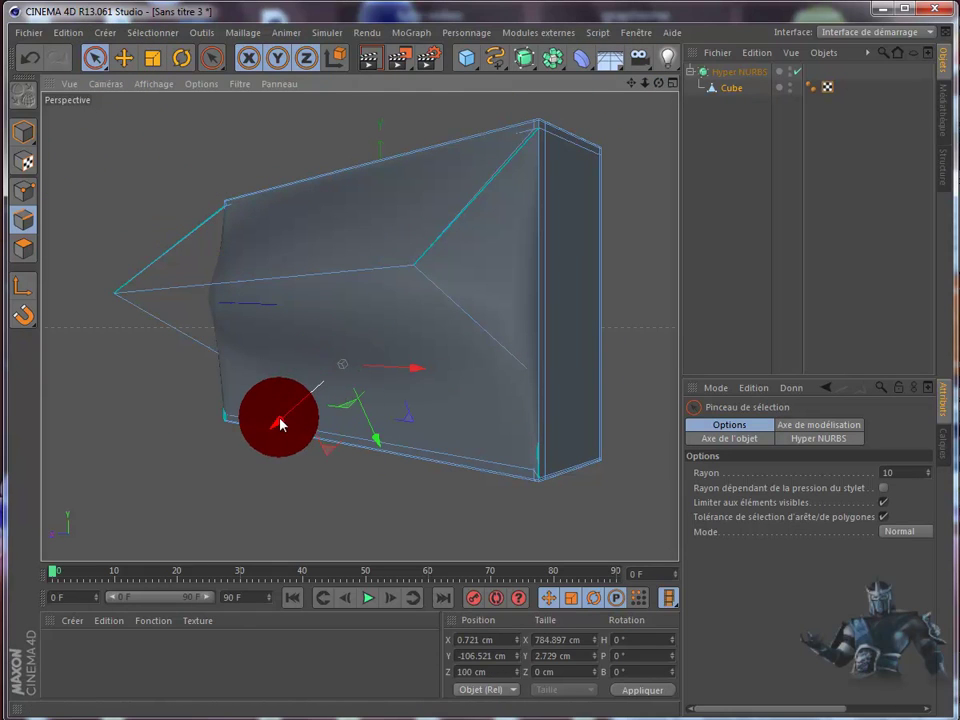
drag(280, 424, 109, 461)
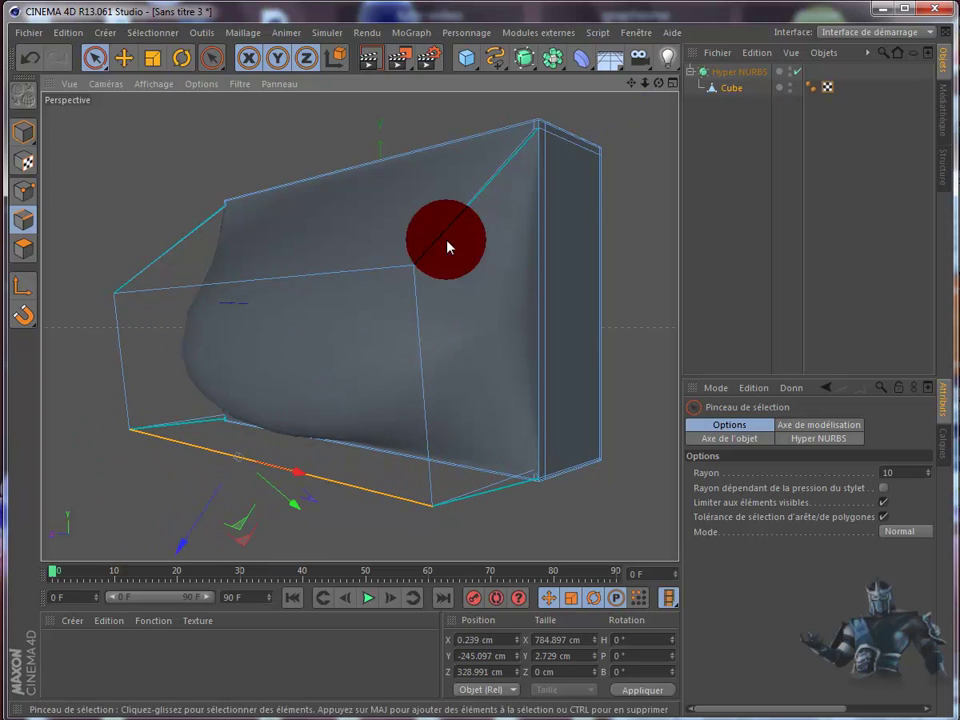
mouse_move(501, 396)
alt+mouse_down()
mouse_move(513, 400)
mouse_move(208, 405)
alt+mouse_up()
click(135, 507)
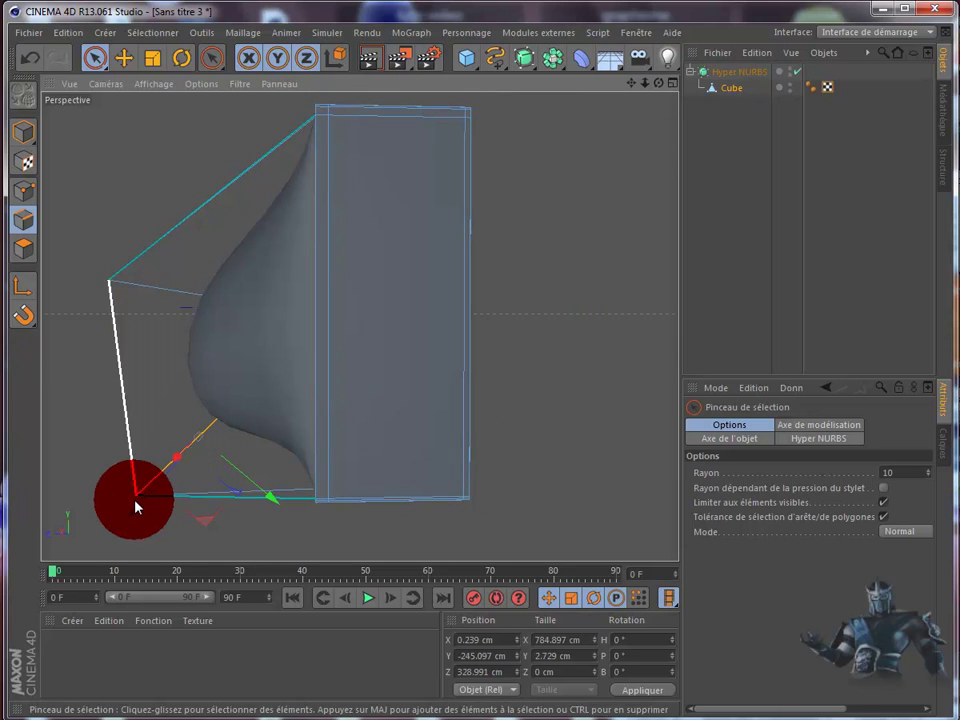
drag(133, 513, 79, 516)
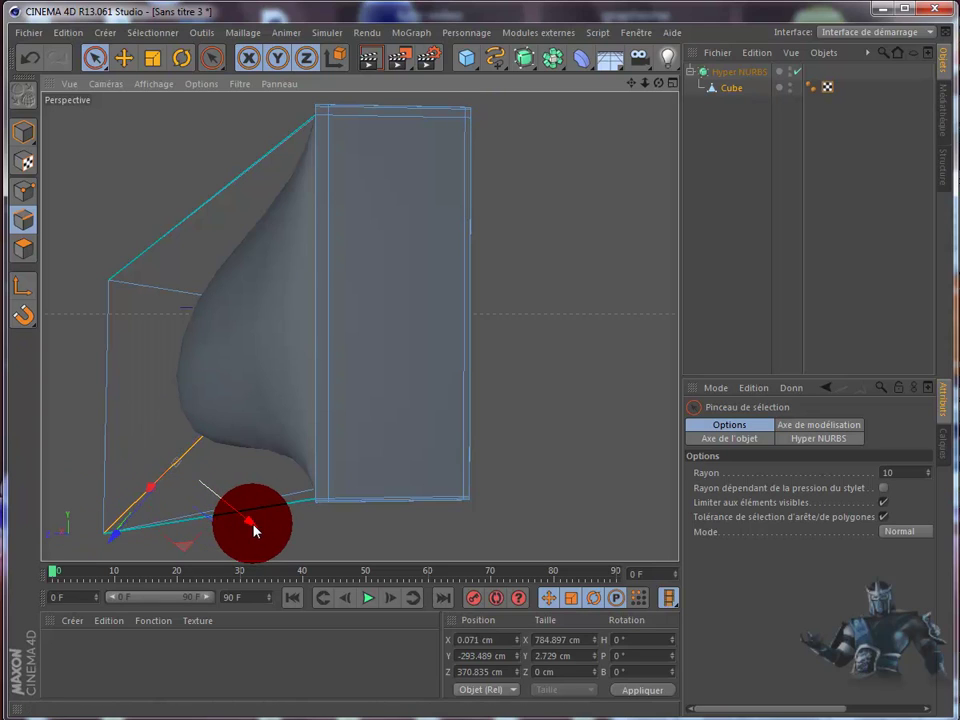
drag(250, 521, 167, 337)
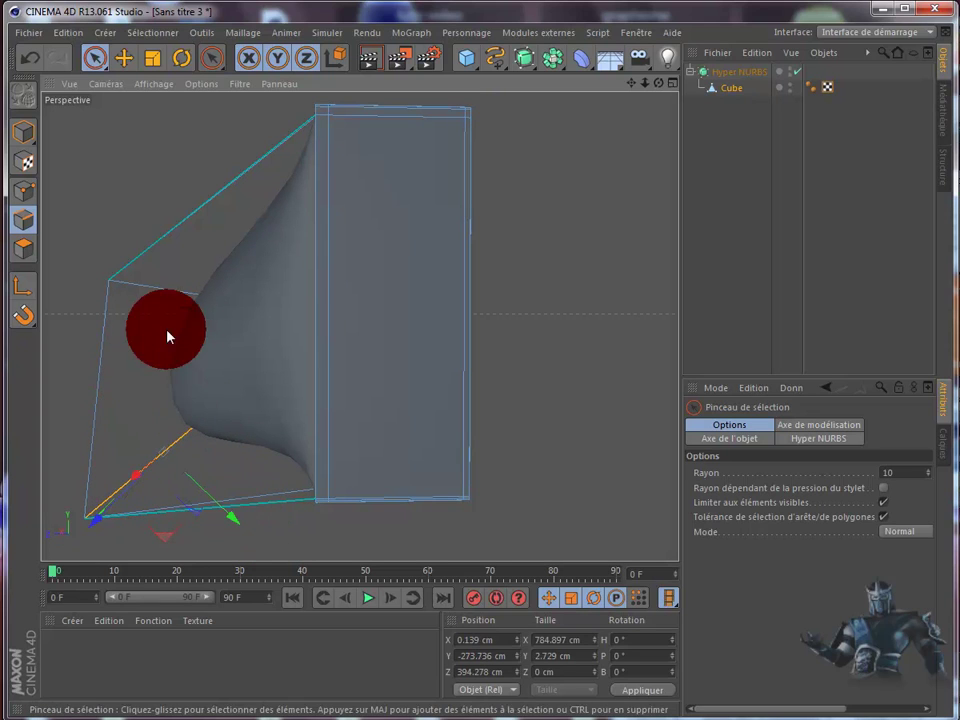
drag(101, 514, 100, 512)
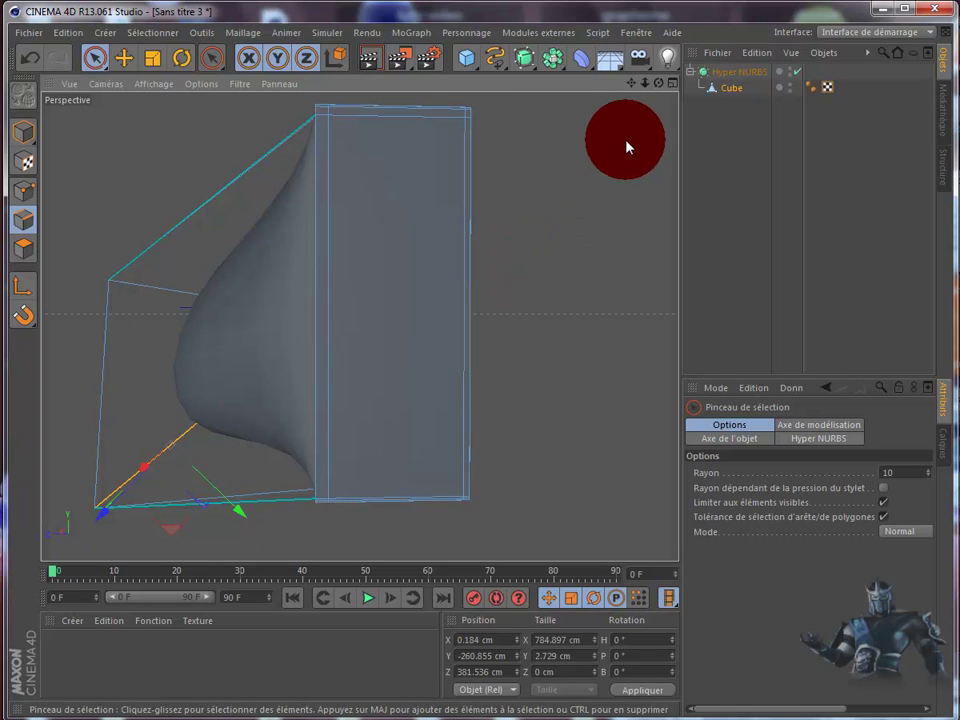
drag(658, 83, 512, 401)
- Raise the middle horizontal edge higher along Y
click(386, 274)
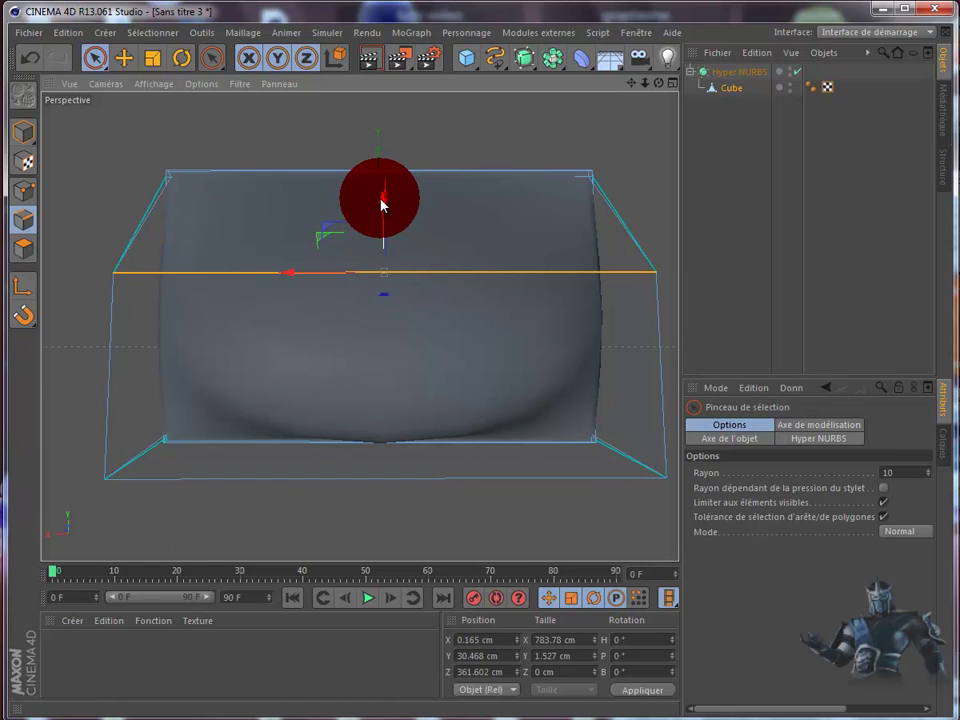
drag(381, 205, 389, 172)
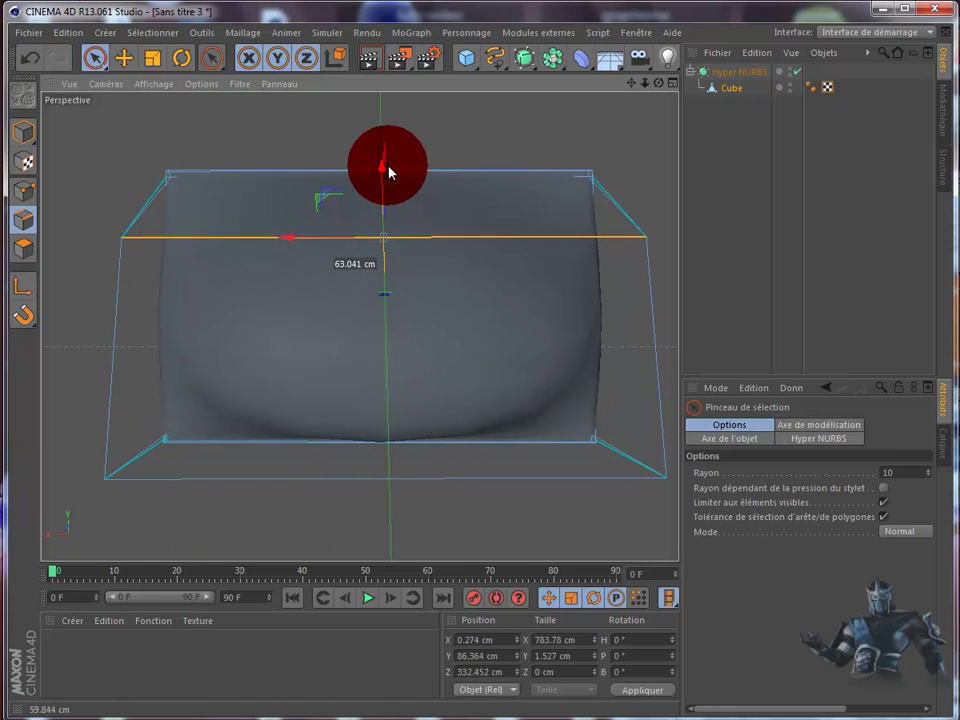
drag(389, 172, 399, 141)
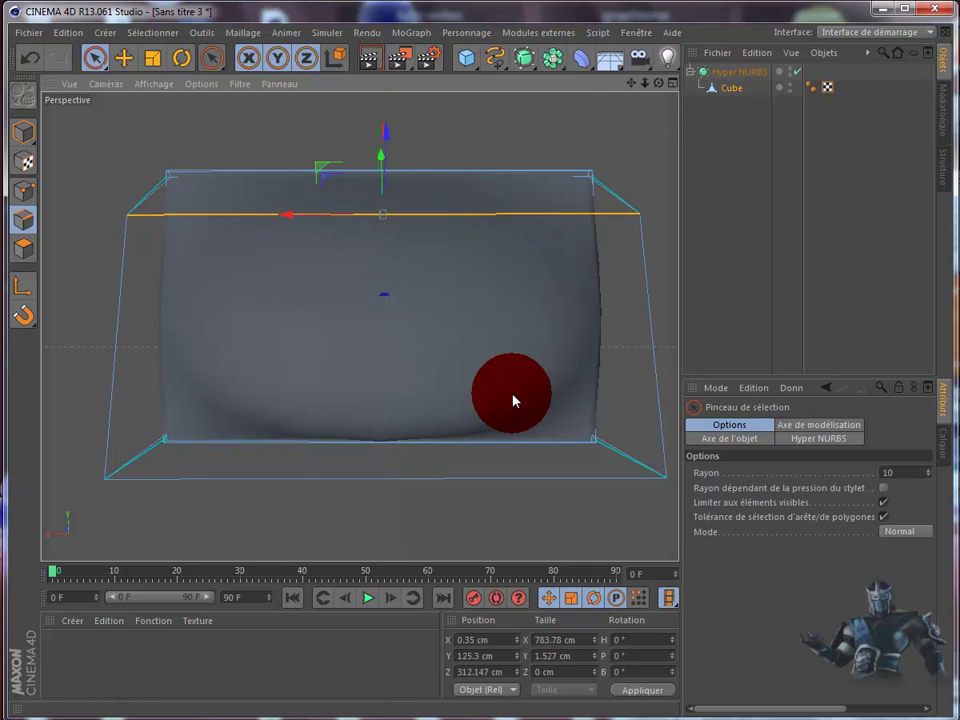
mouse_move(513, 400)
alt+mouse_down()
mouse_move(532, 398)
mouse_move(506, 399)
alt+mouse_up()
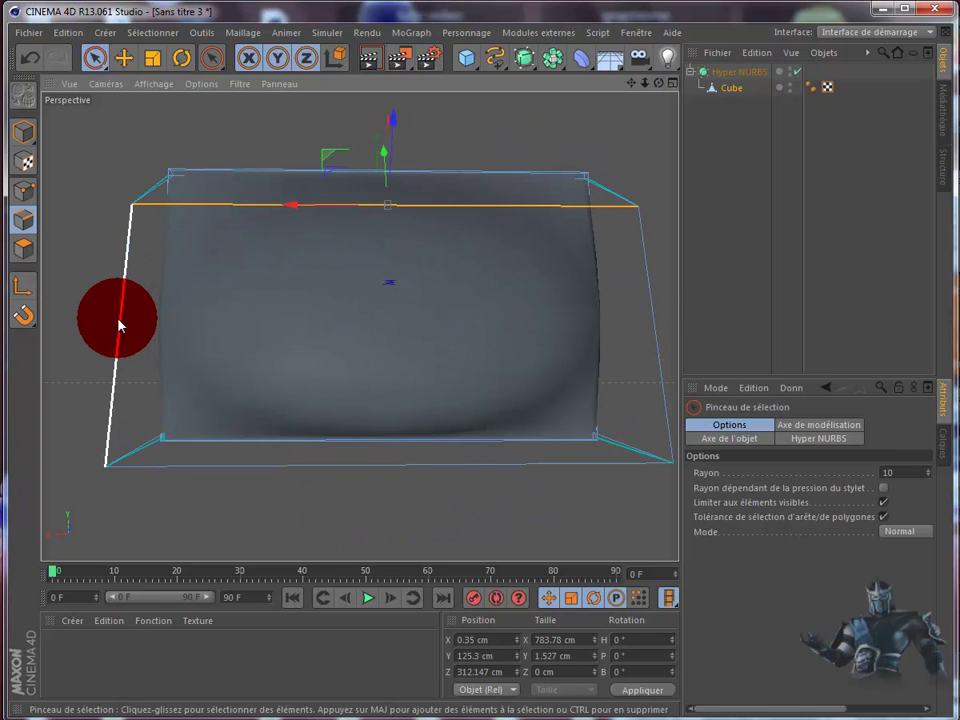
- Scale the left and right vertical edges inward along X to about 505 cm
click(118, 323)
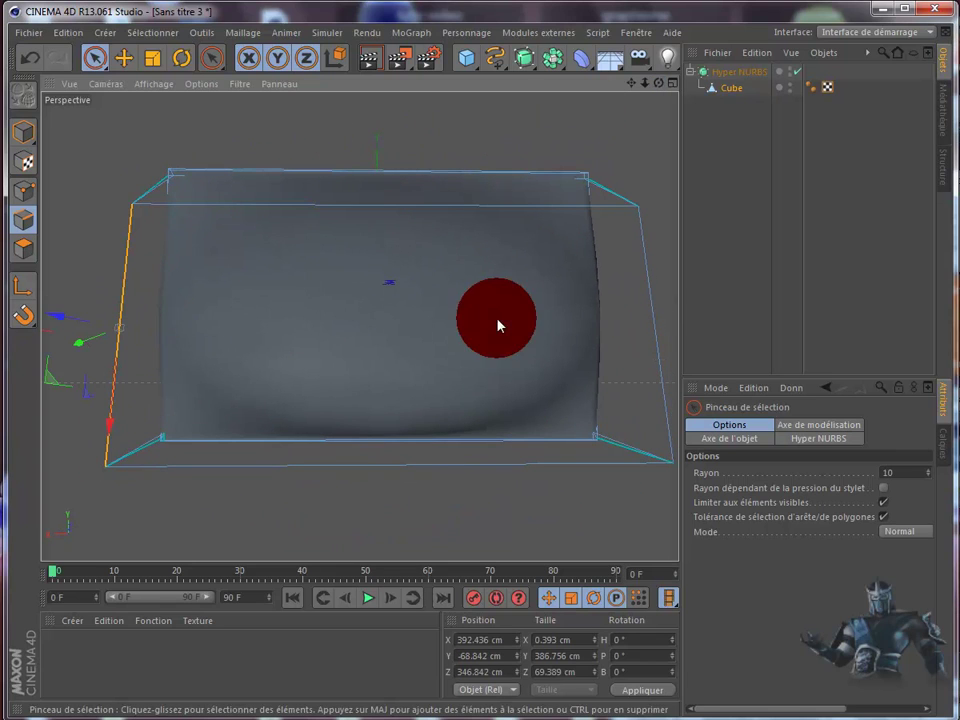
shift+click(657, 317)
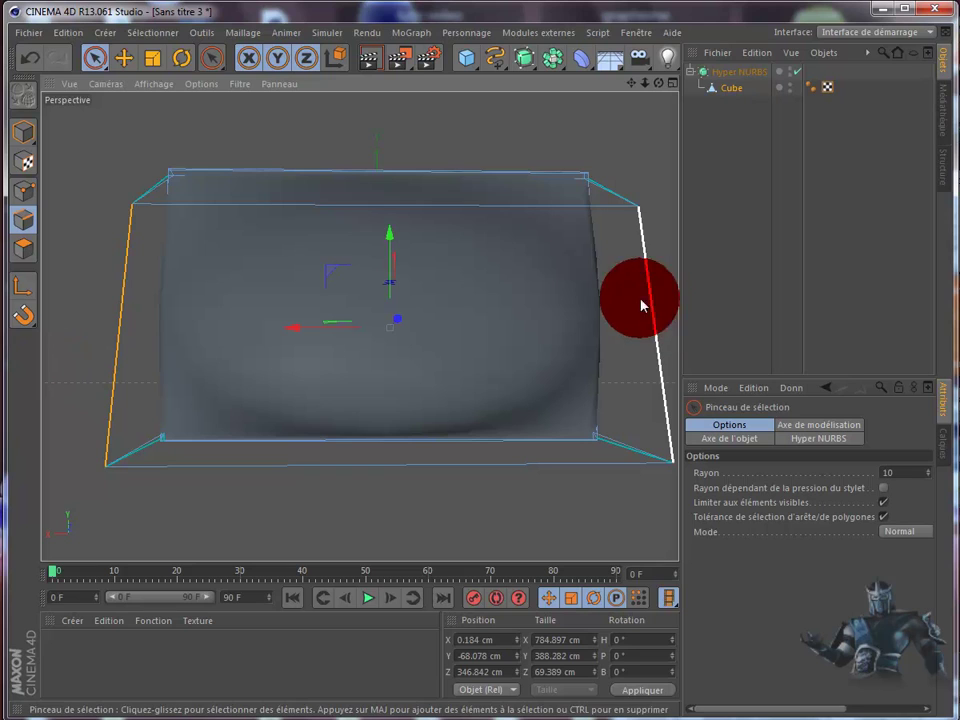
click(152, 62)
click(287, 329)
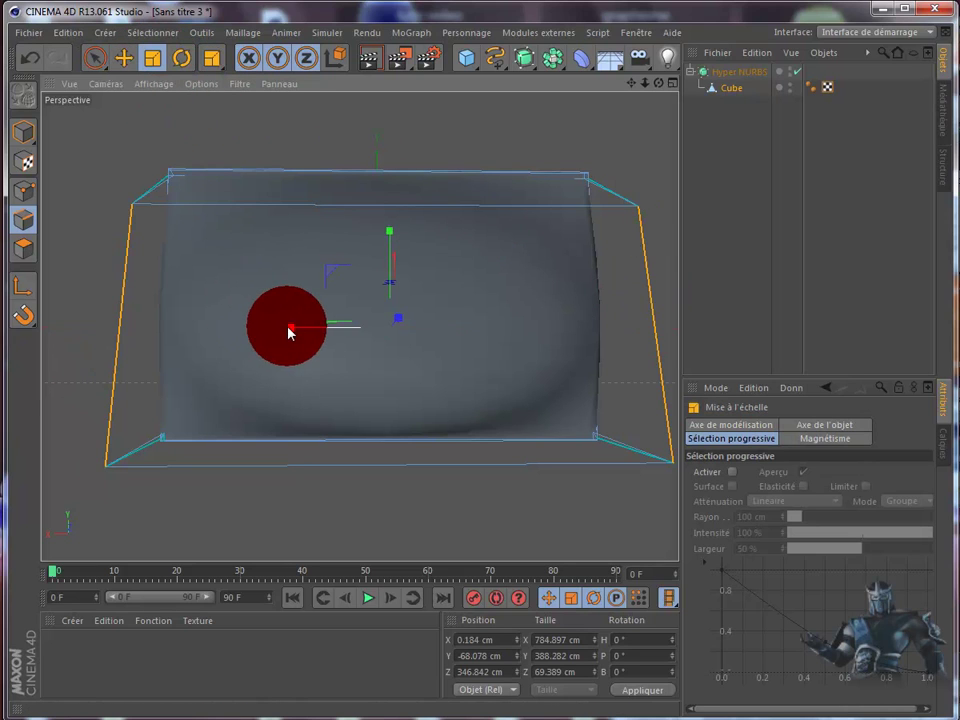
drag(288, 328, 333, 335)
mouse_move(659, 83)
mouse_down()
mouse_move(499, 401)
mouse_move(514, 399)
mouse_move(498, 401)
mouse_move(516, 399)
mouse_move(660, 90)
mouse_move(512, 401)
mouse_move(658, 90)
mouse_move(604, 111)
mouse_up()
- With the Knife in Loop mode, add edge loops near the front's right, left, top and bottom edges
mouse_move(546, 190)
mouse_down()
mouse_move(465, 236)
mouse_move(236, 274)
mouse_move(199, 377)
mouse_move(446, 407)
mouse_move(668, 160)
mouse_move(647, 144)
mouse_move(556, 213)
mouse_move(555, 168)
mouse_up()
key(k)
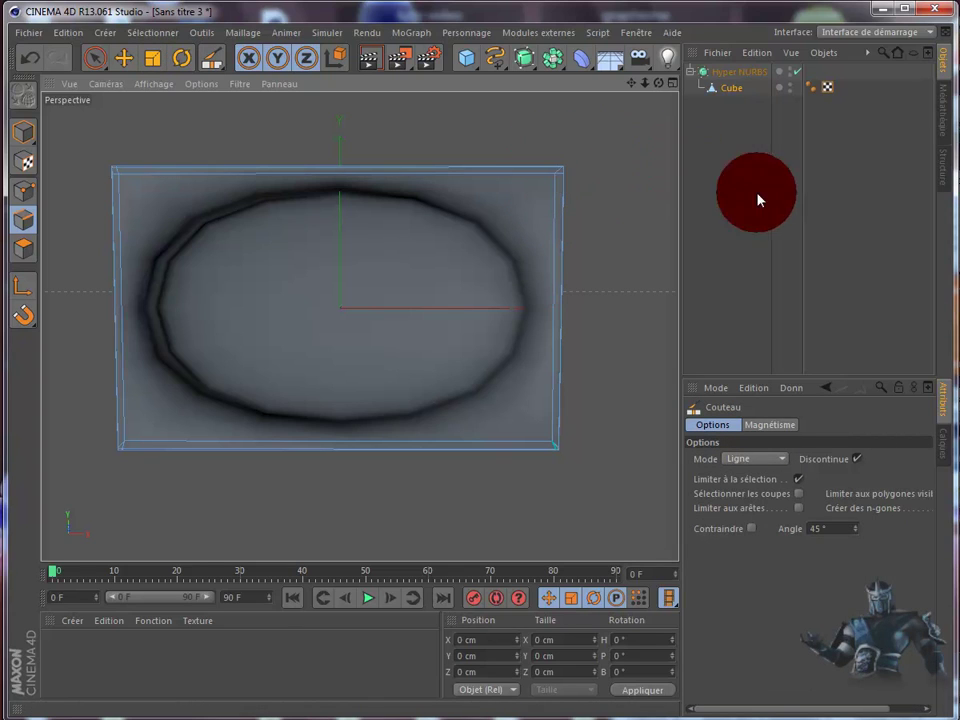
click(782, 461)
drag(782, 465, 776, 510)
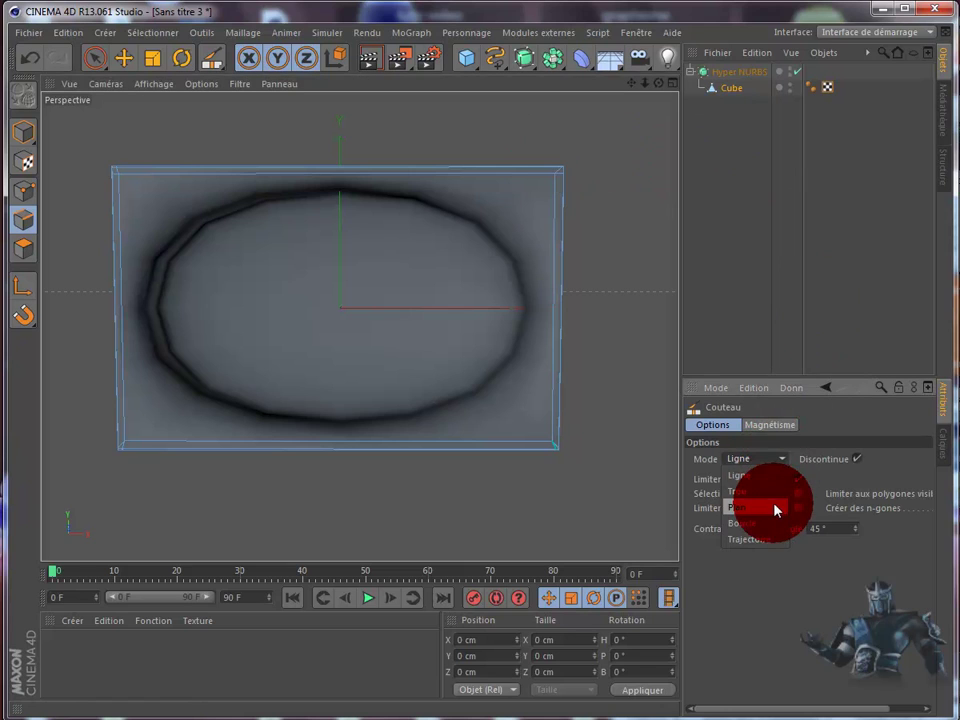
click(771, 528)
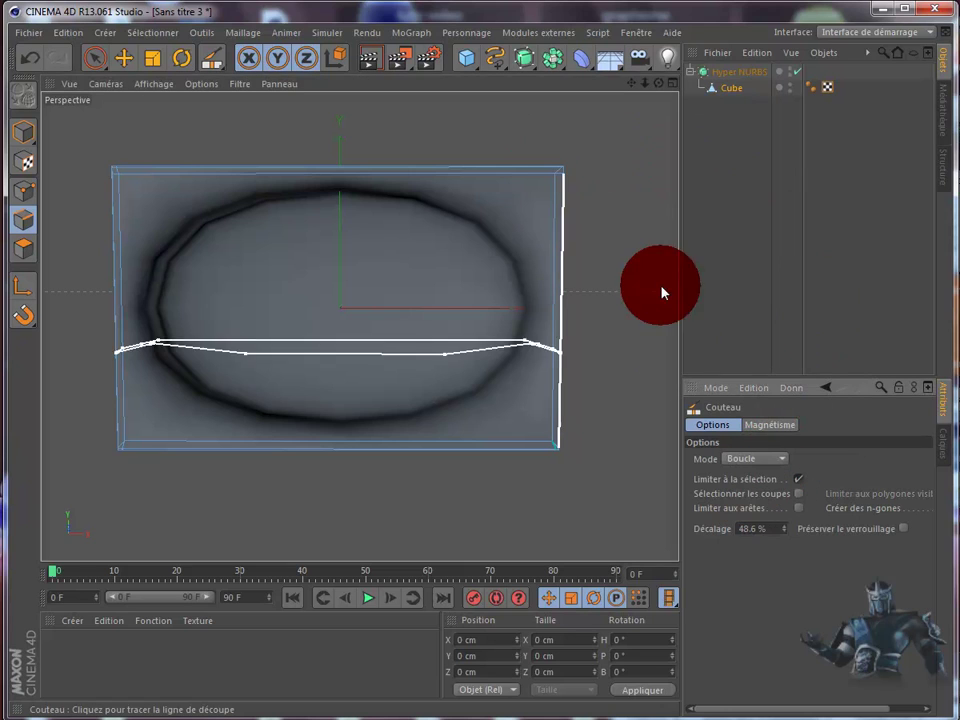
click(558, 160)
drag(558, 160, 119, 168)
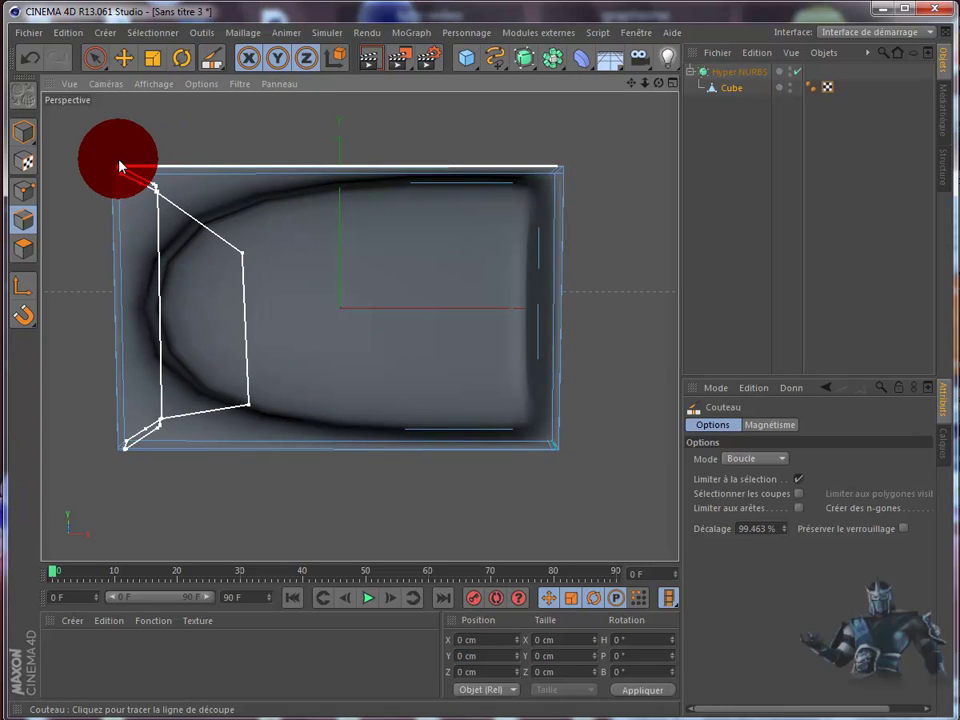
click(119, 166)
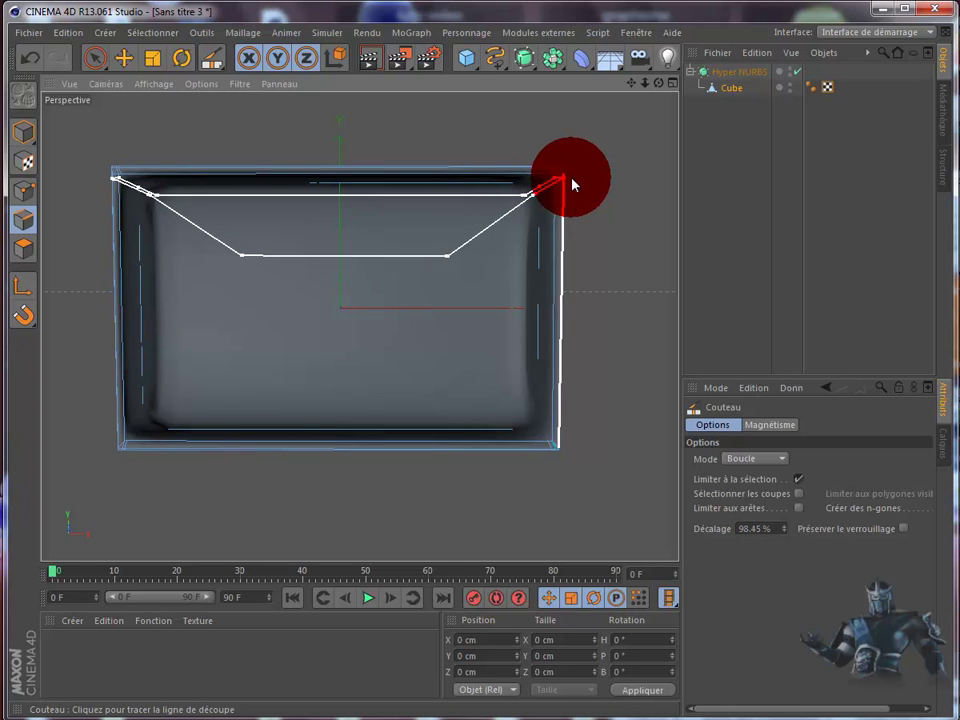
drag(573, 183, 567, 449)
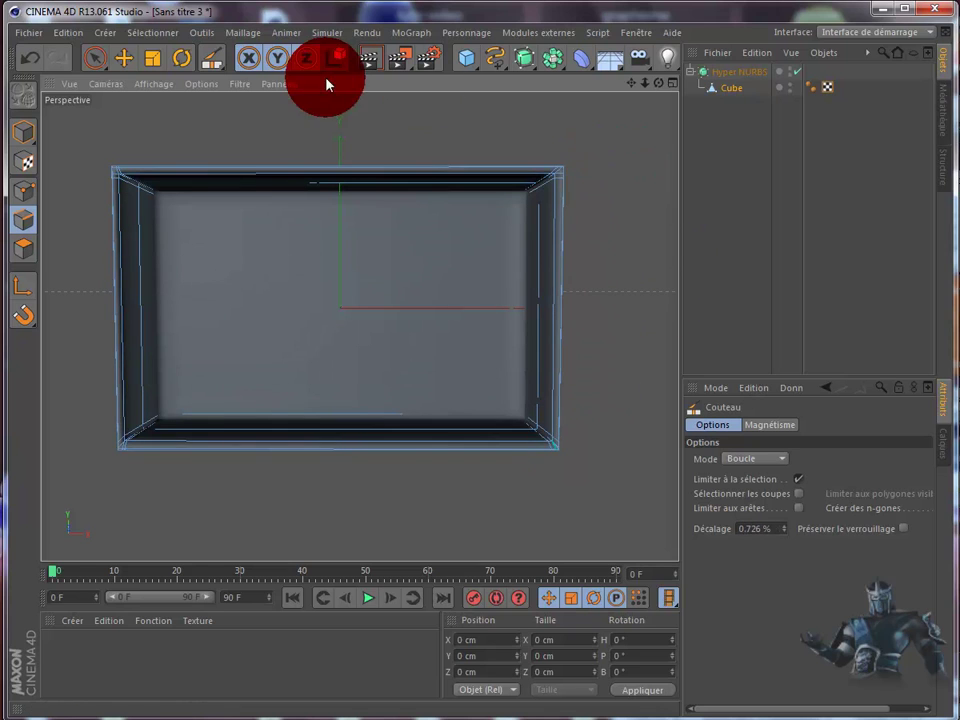
click(128, 60)
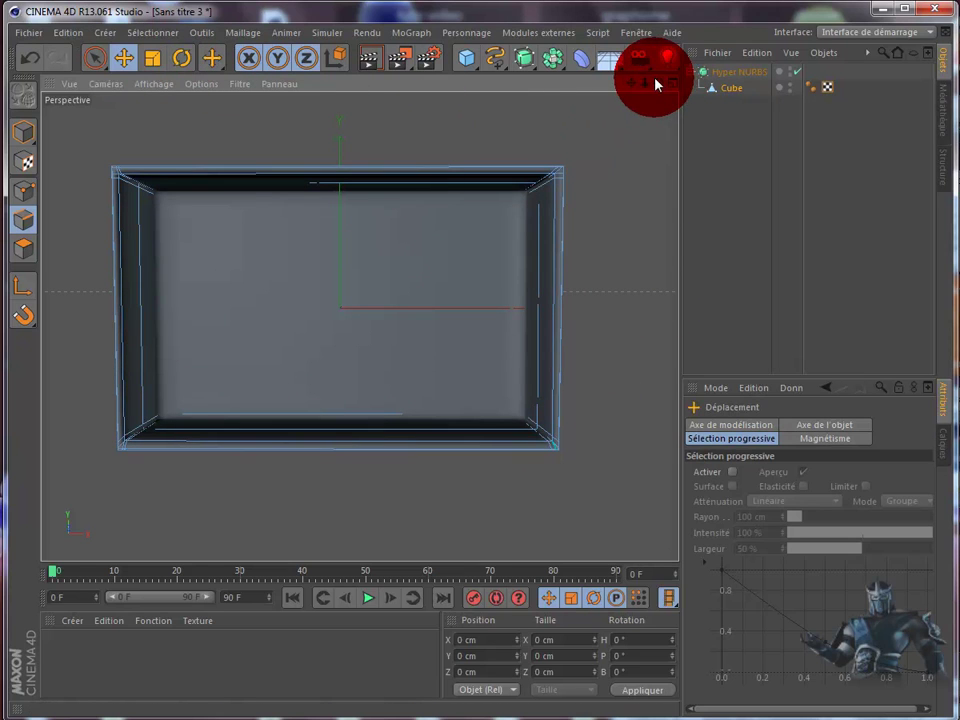
- Rename the Hyper NURBS object to 'tele', collapse its hierarchy and deselect everything
alt+drag(513, 400, 649, 202)
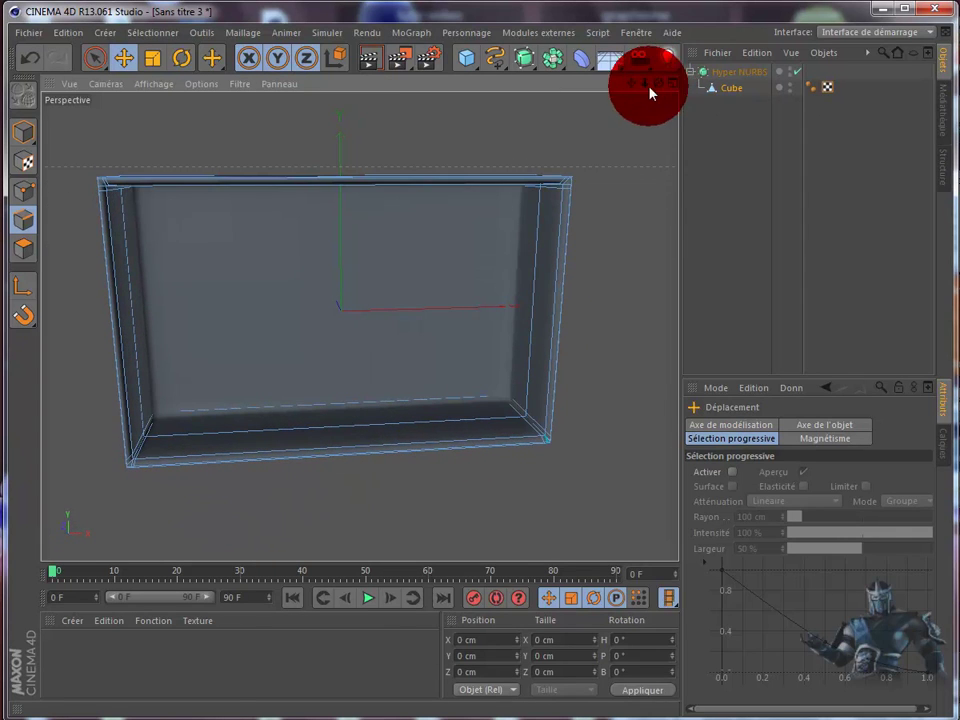
click(733, 77)
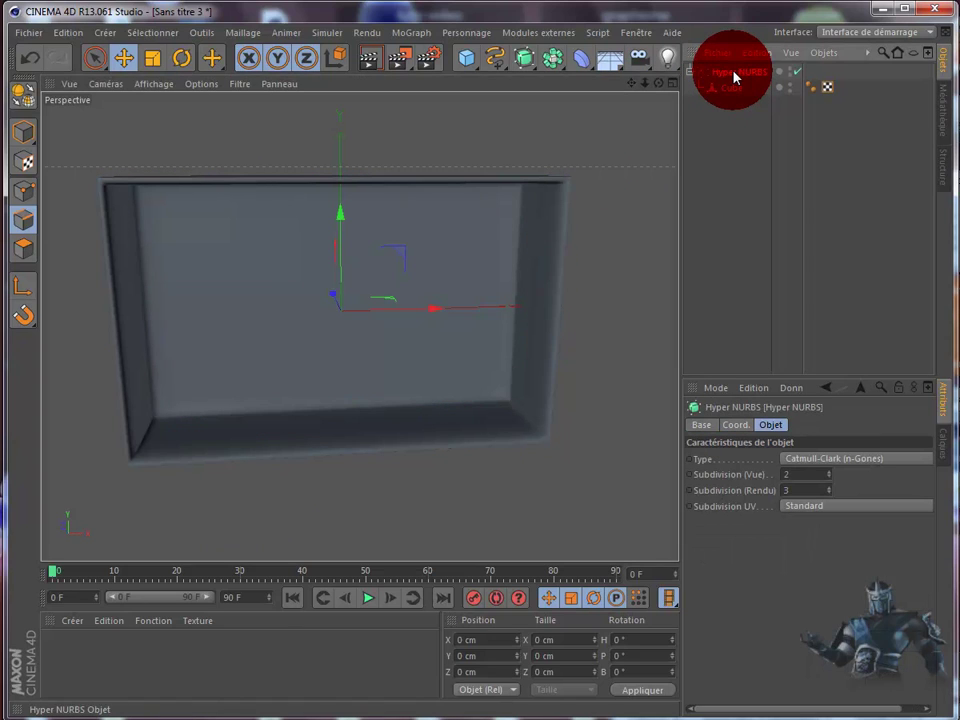
double_click(733, 77)
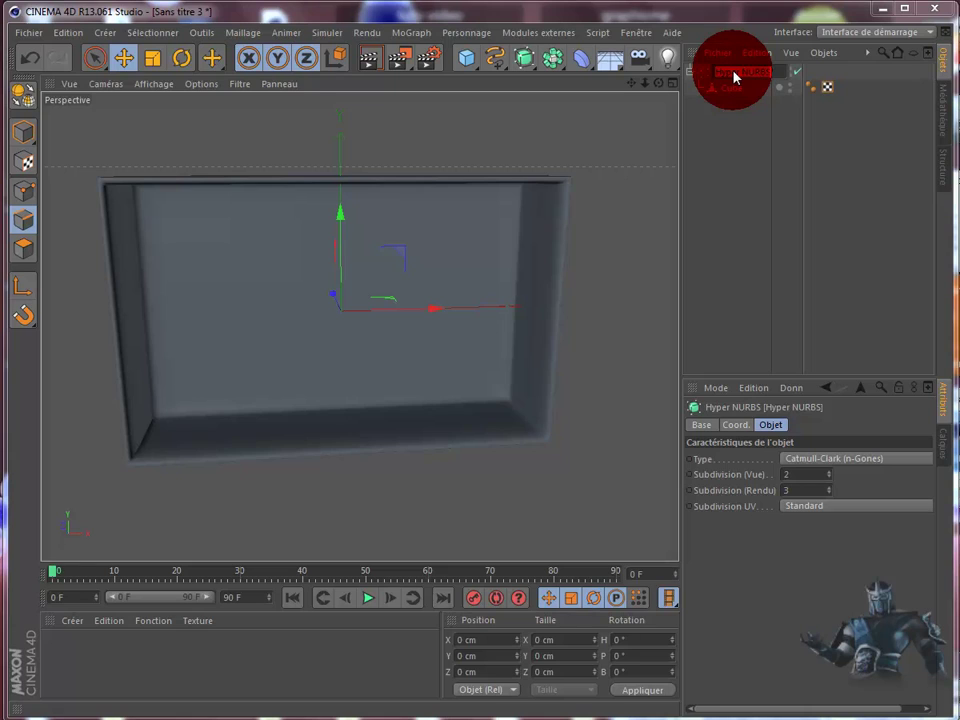
key(BackSpace)
text(tele)
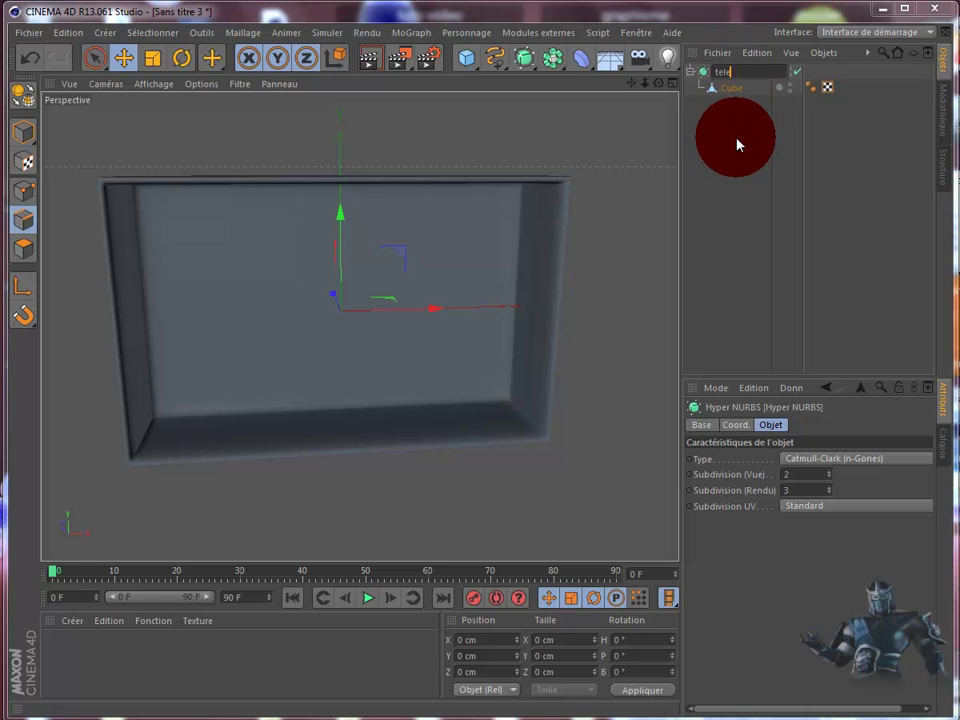
key(Return)
click(689, 73)
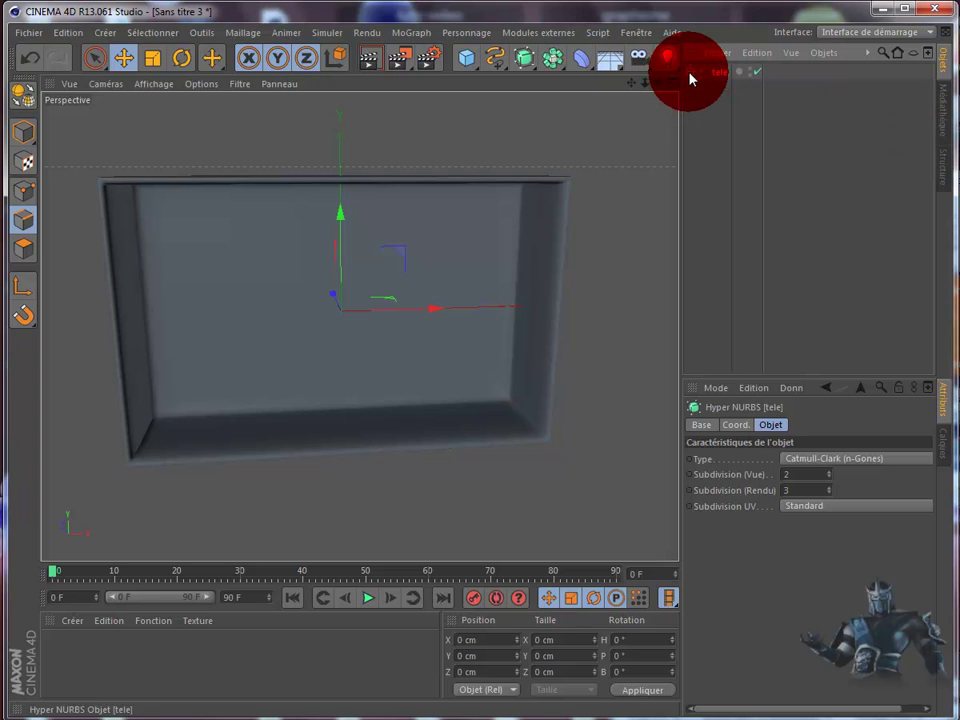
click(720, 149)
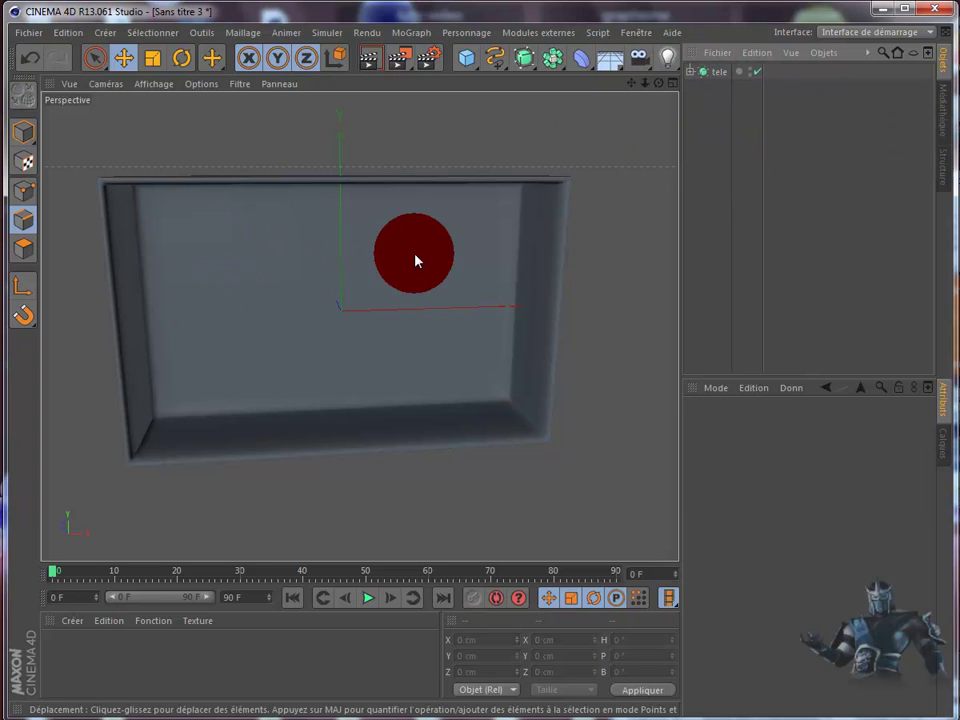
- Add a Plane oriented to +Z and push it in front of the TV box
drag(472, 70, 658, 110)
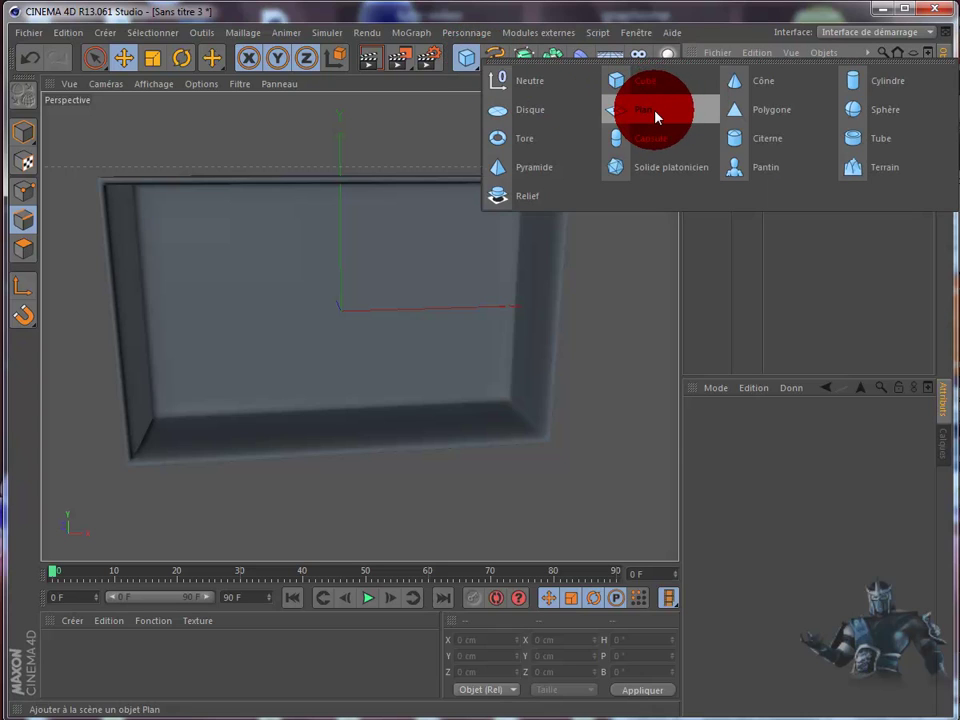
click(658, 110)
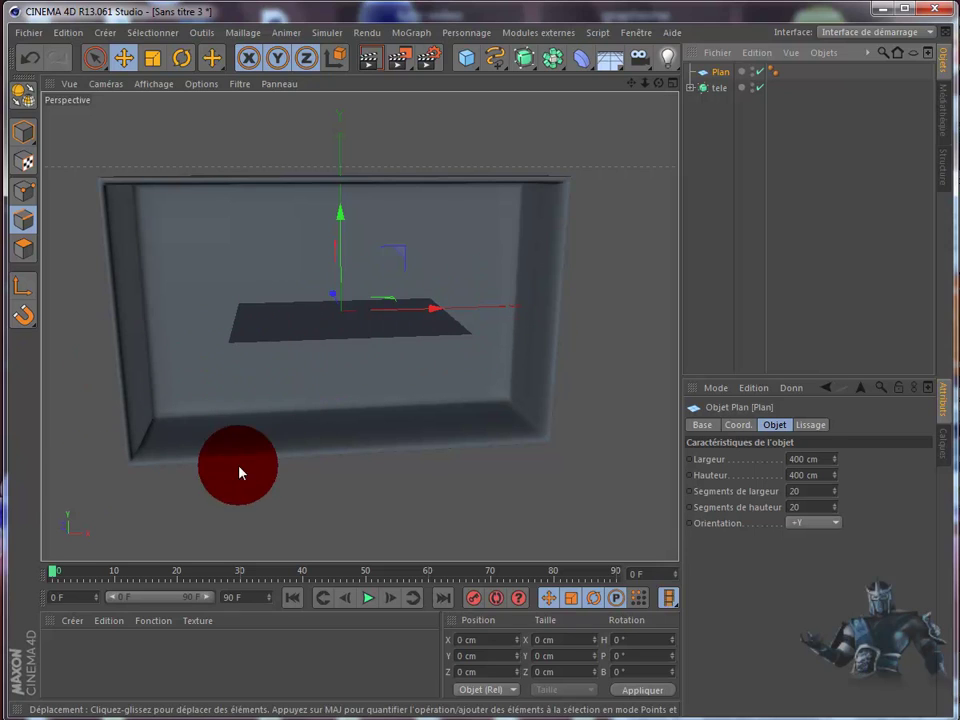
click(838, 523)
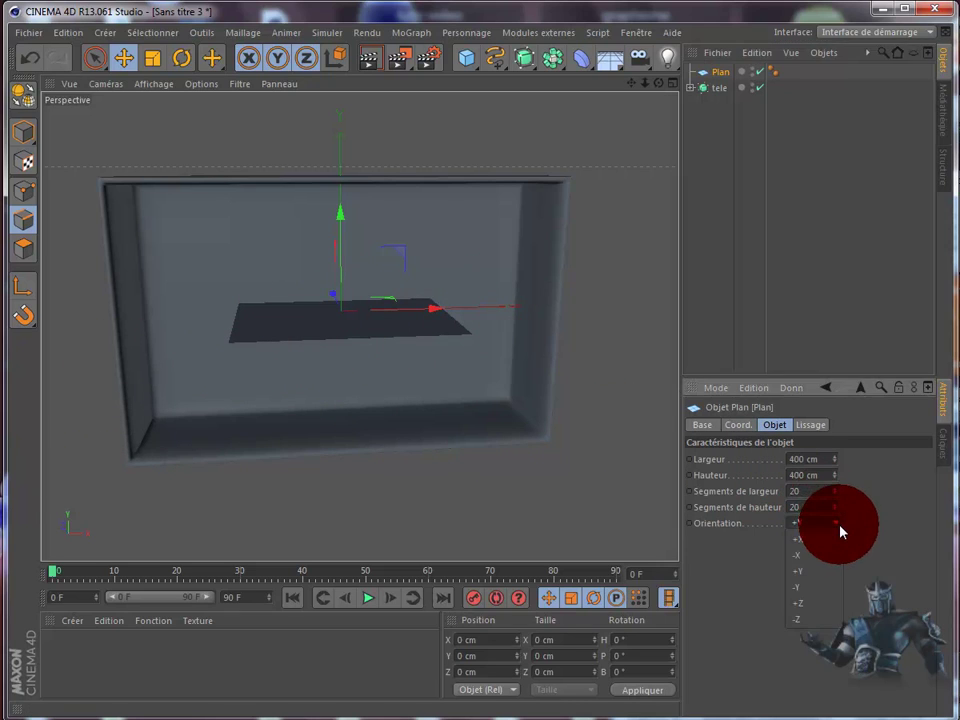
click(811, 604)
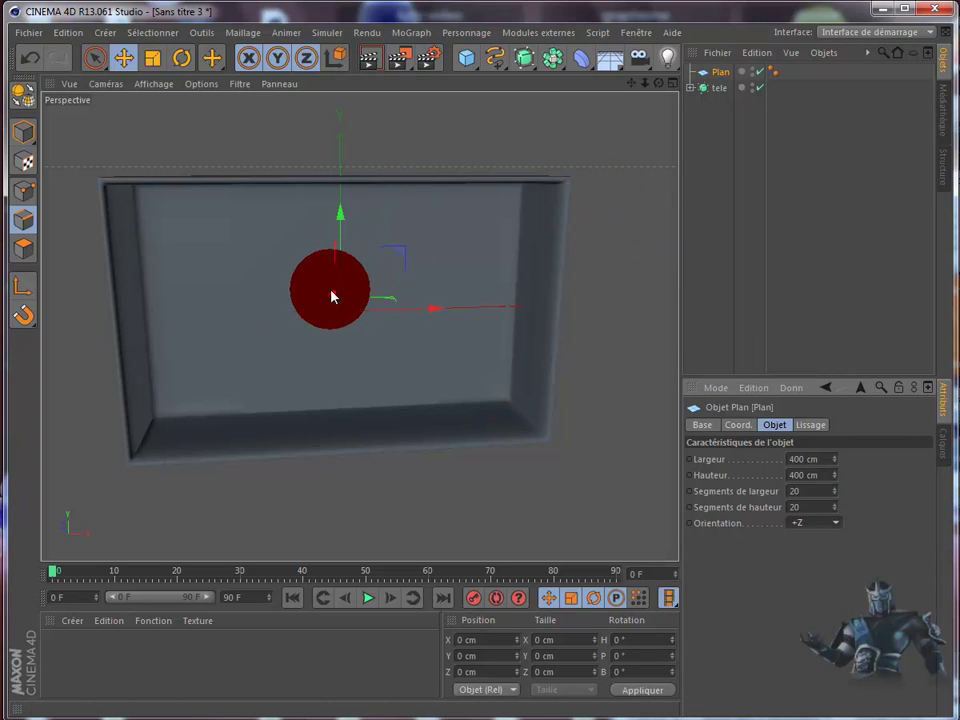
mouse_move(333, 296)
mouse_down()
mouse_move(351, 339)
mouse_move(347, 315)
mouse_up()
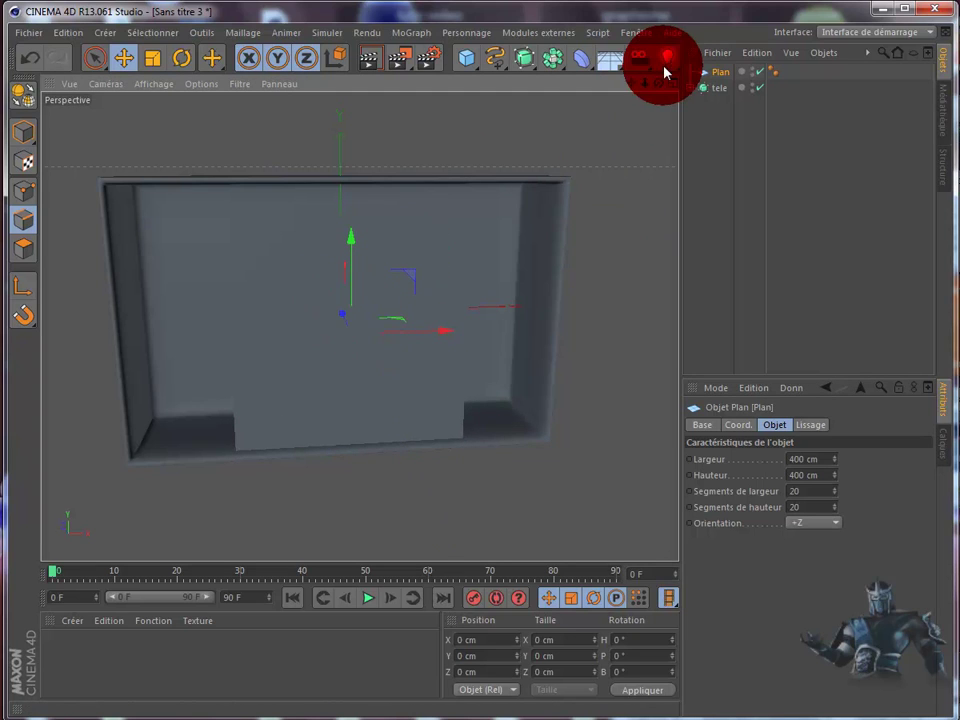
- In Model mode, widen the plane to about 730 cm across the TV's front
drag(658, 83, 512, 400)
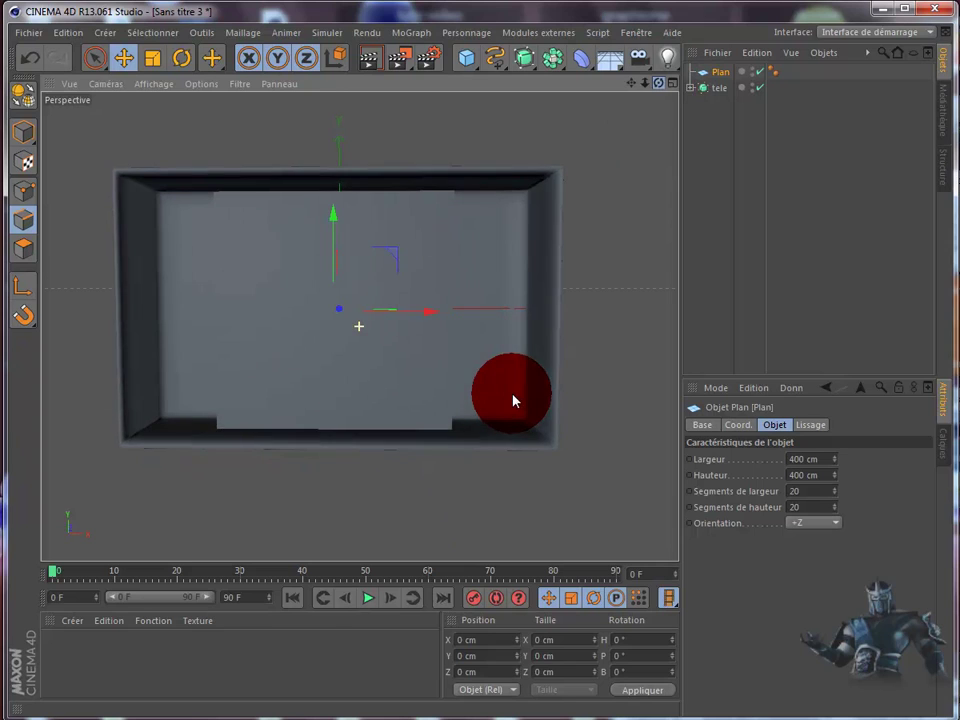
click(26, 133)
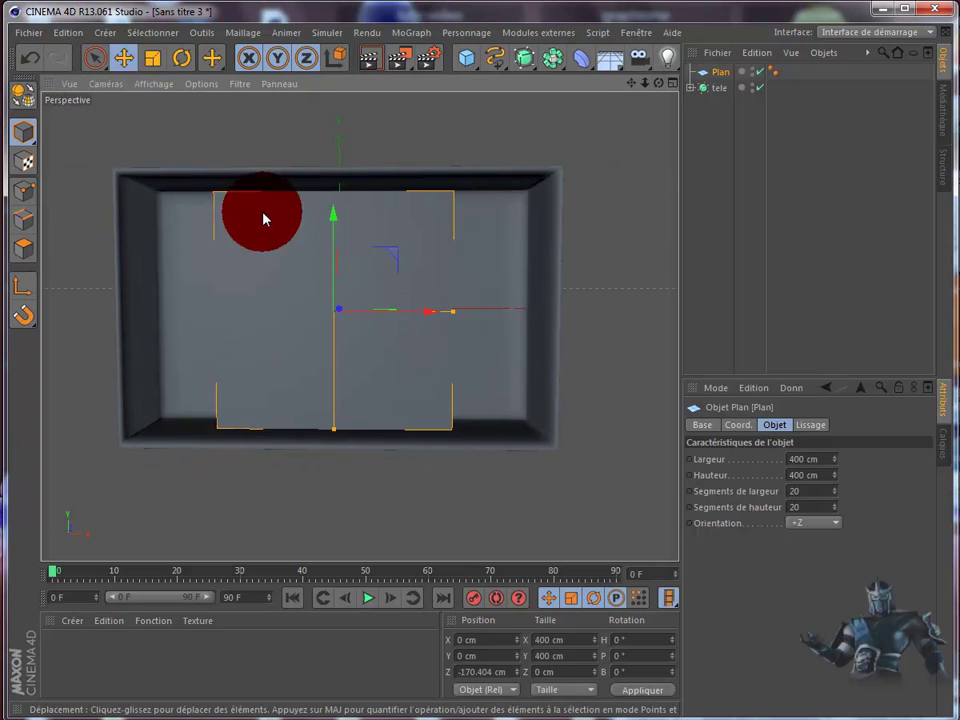
drag(453, 318, 550, 322)
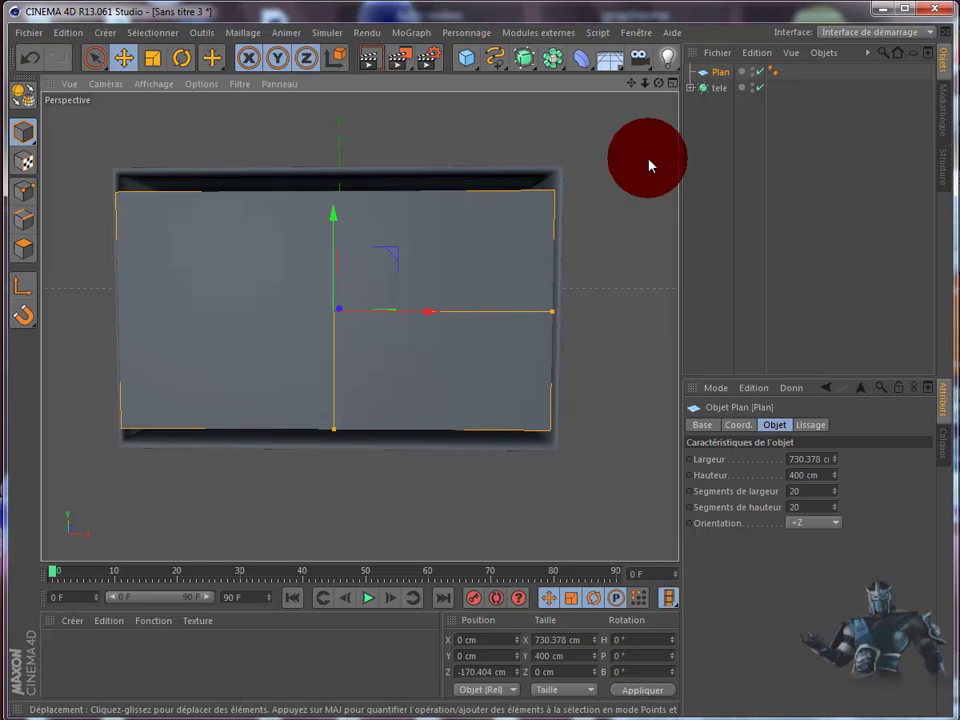
click(658, 82)
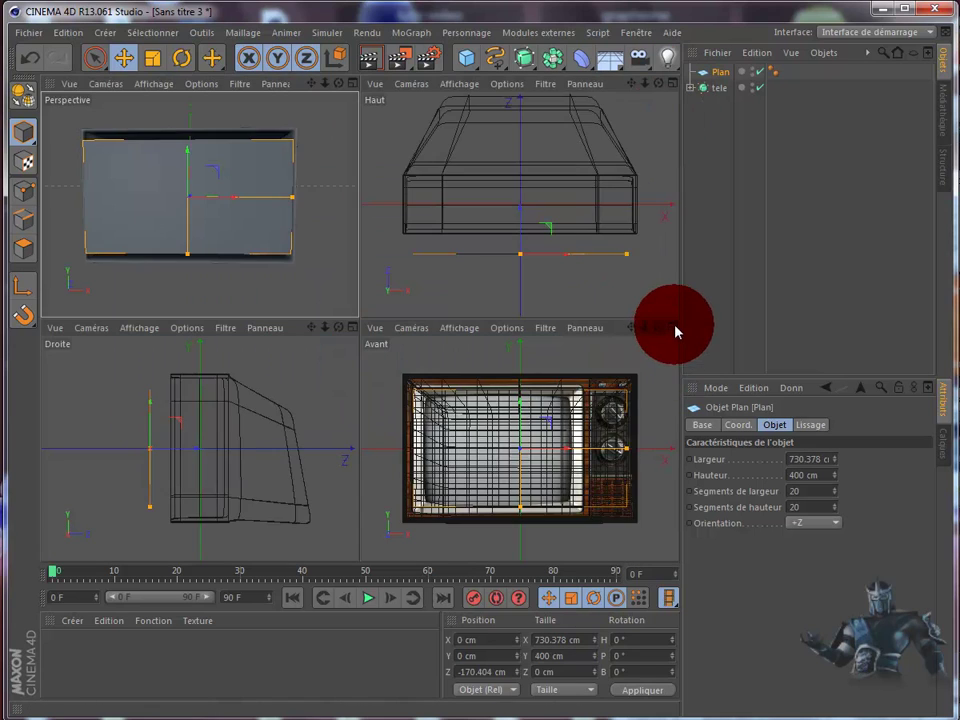
- In the maximized front view with tele hidden, widen the plane to the photo TV's right edge
click(675, 328)
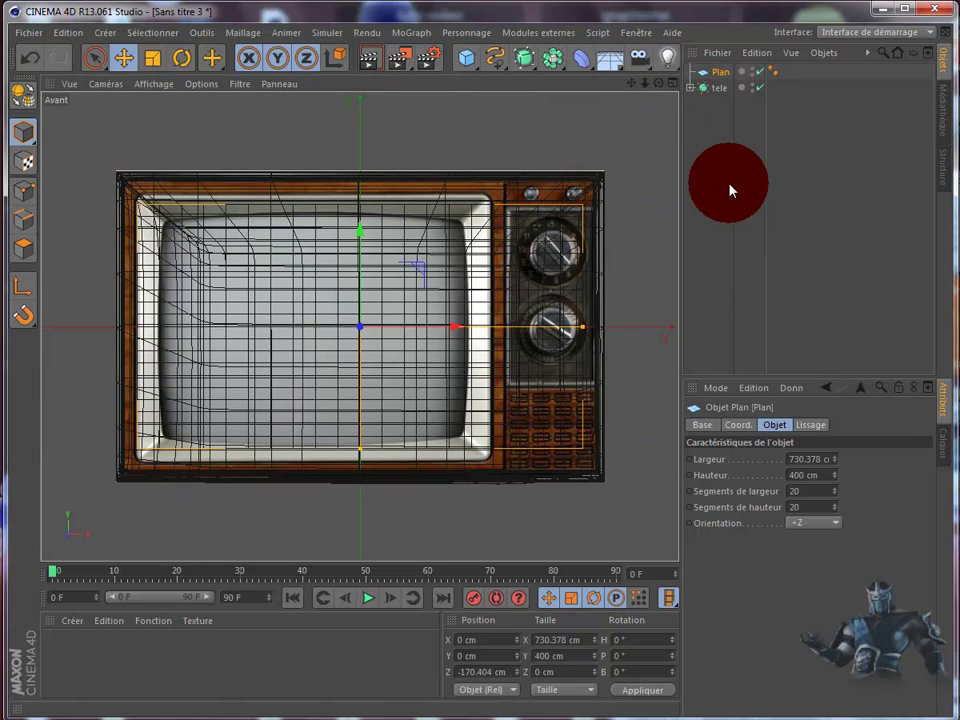
click(754, 90)
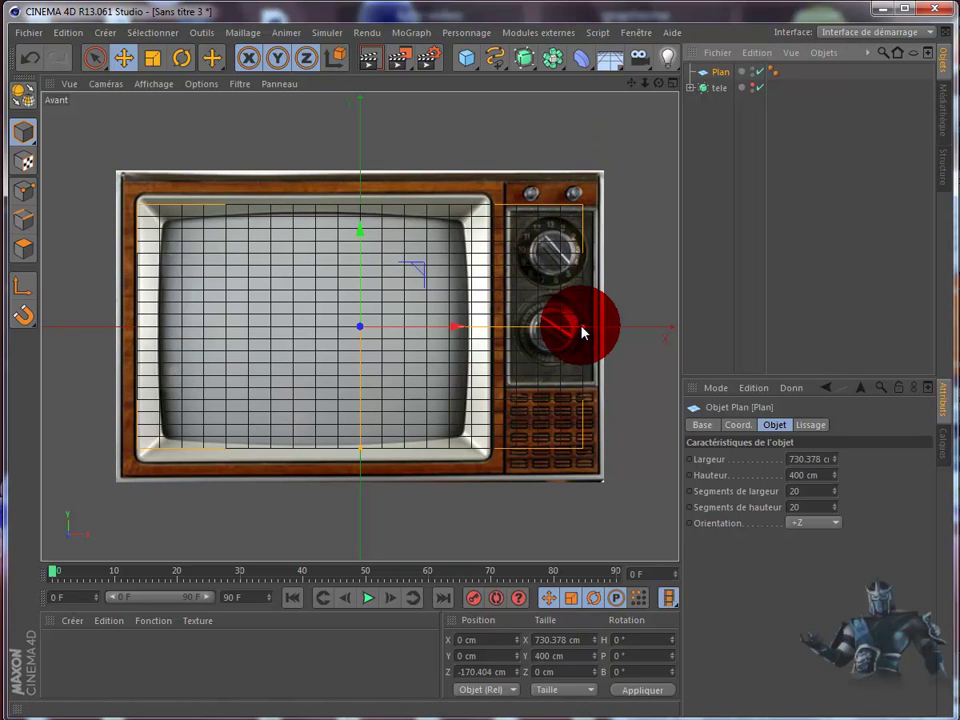
drag(583, 333, 604, 333)
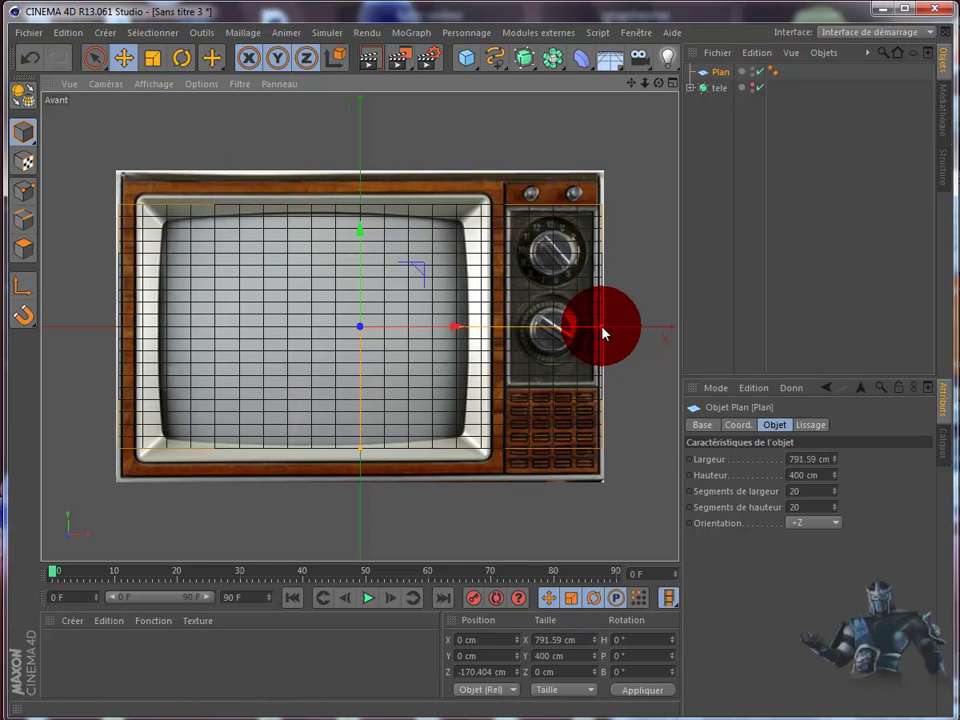
drag(600, 333, 602, 333)
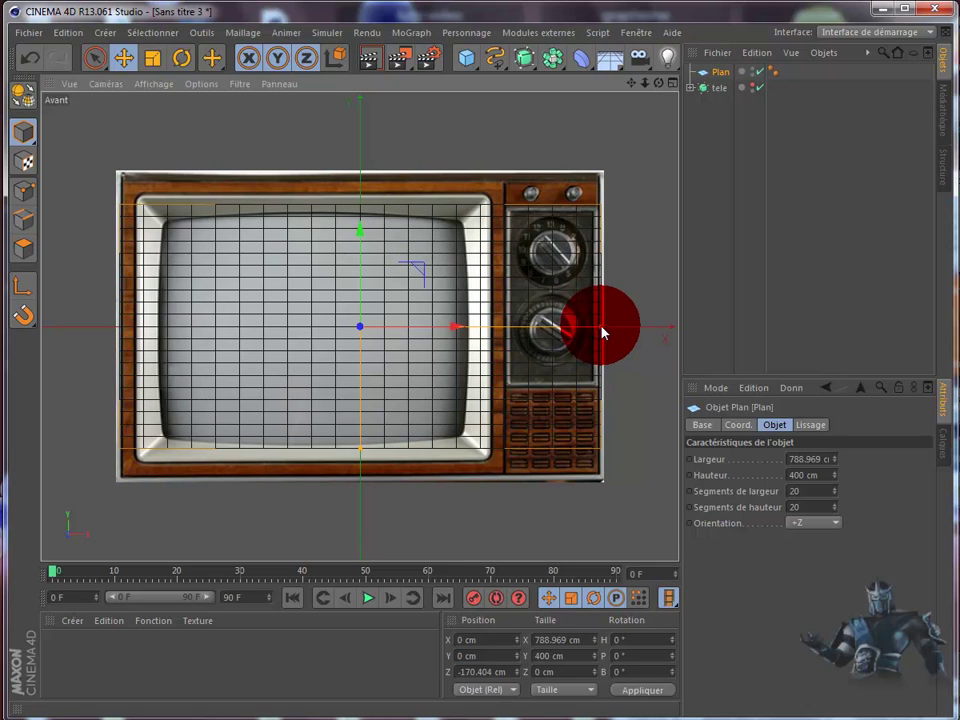
drag(358, 213, 365, 263)
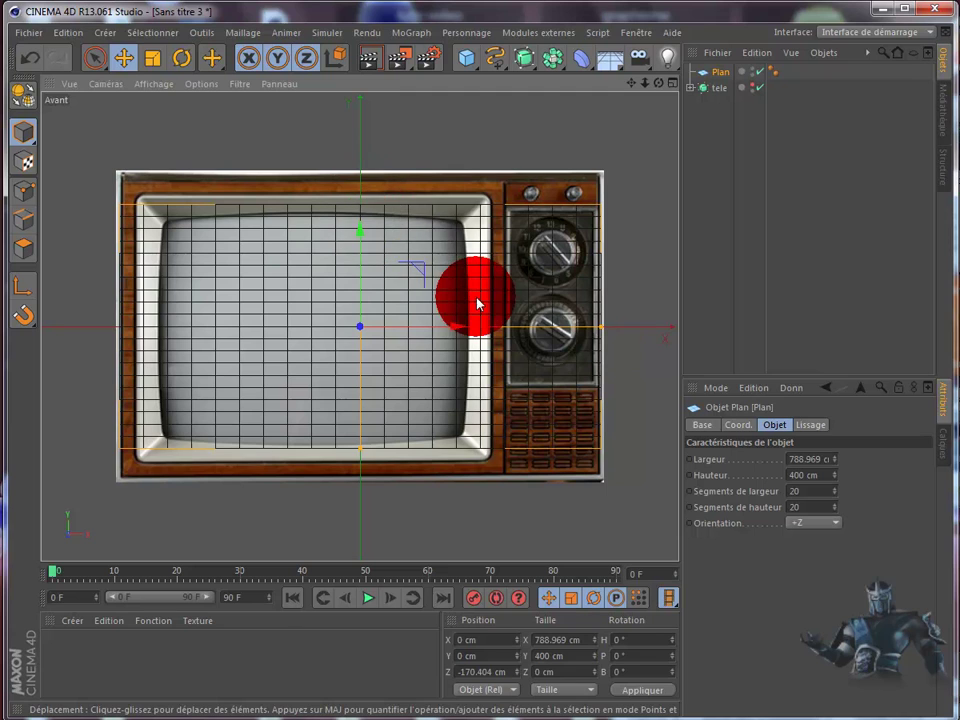
mouse_move(603, 333)
mouse_down()
mouse_move(429, 336)
mouse_move(604, 334)
mouse_up()
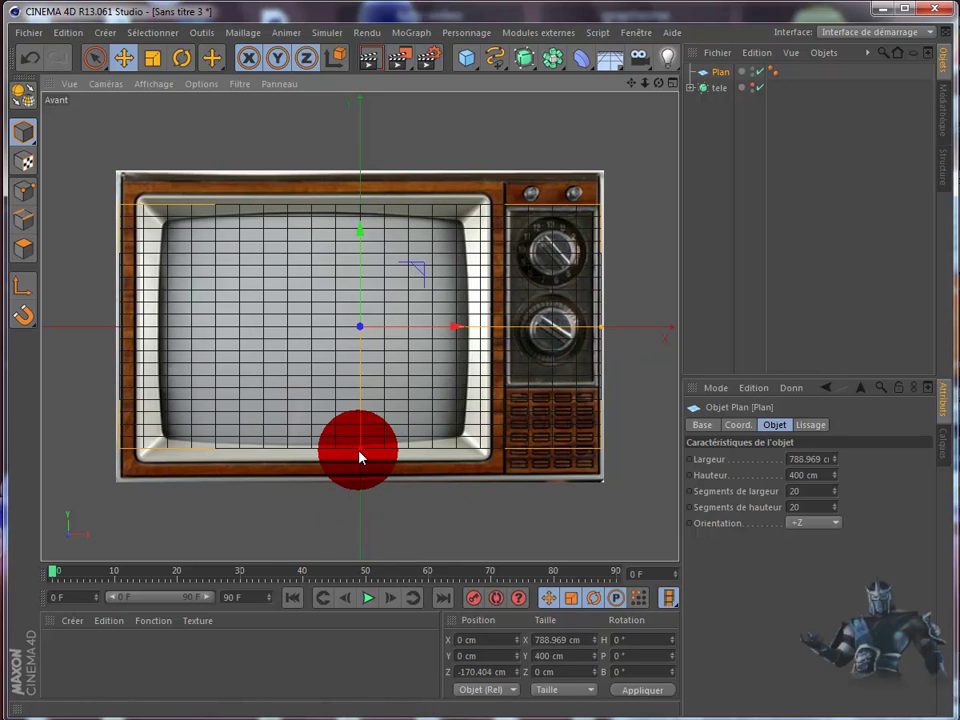
- Extend the plane down to the TV's bottom, reaching 788.969 × 498.02 cm, and return to Perspective
drag(360, 456, 360, 485)
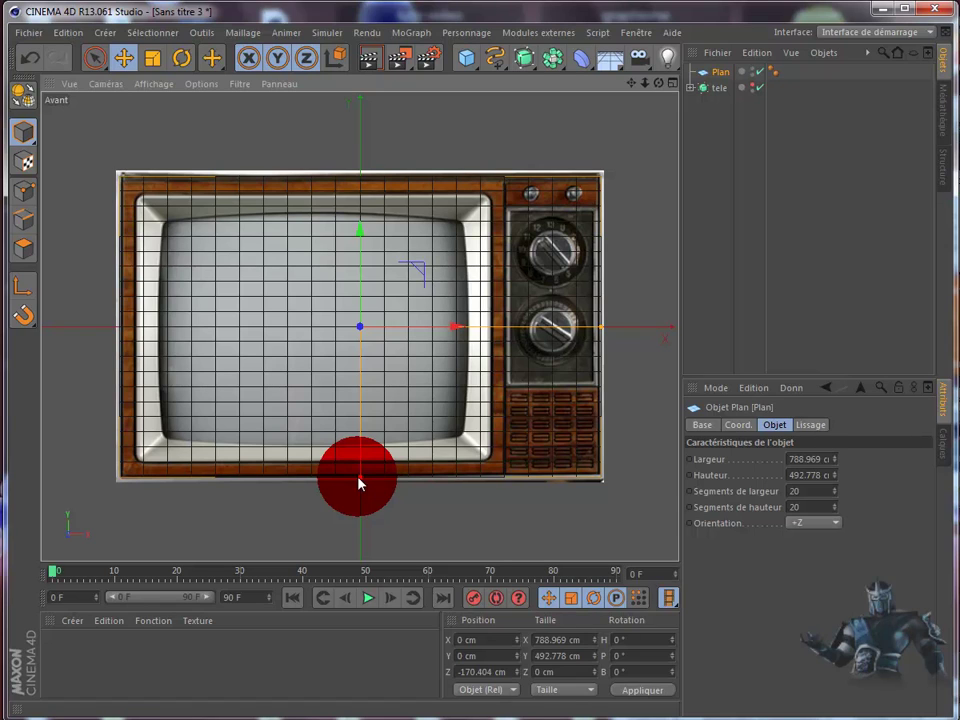
drag(359, 484, 359, 486)
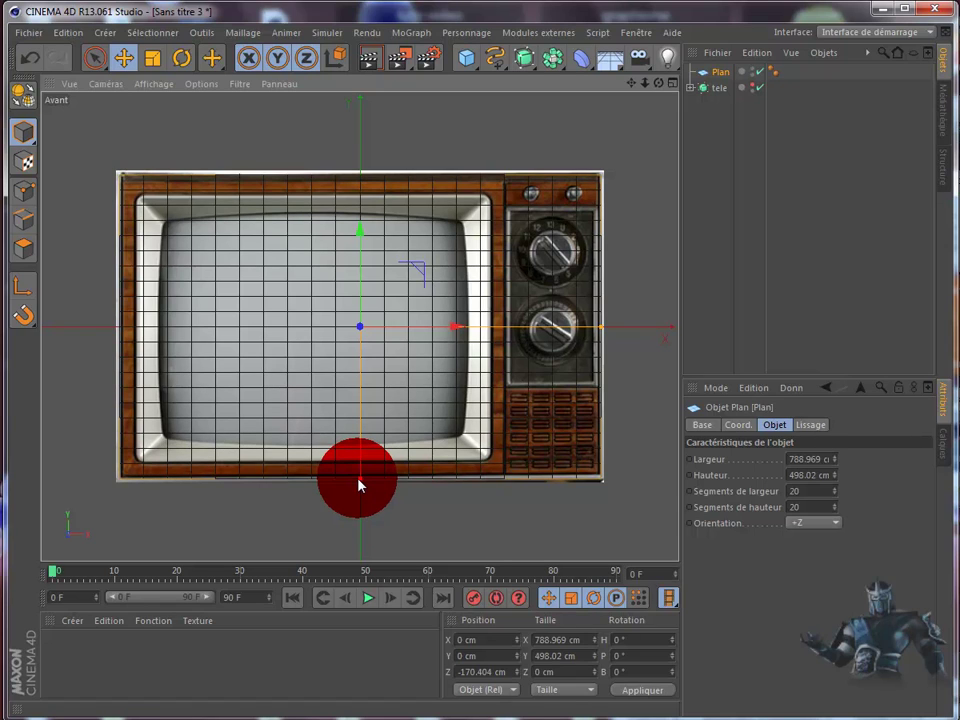
click(672, 84)
click(352, 85)
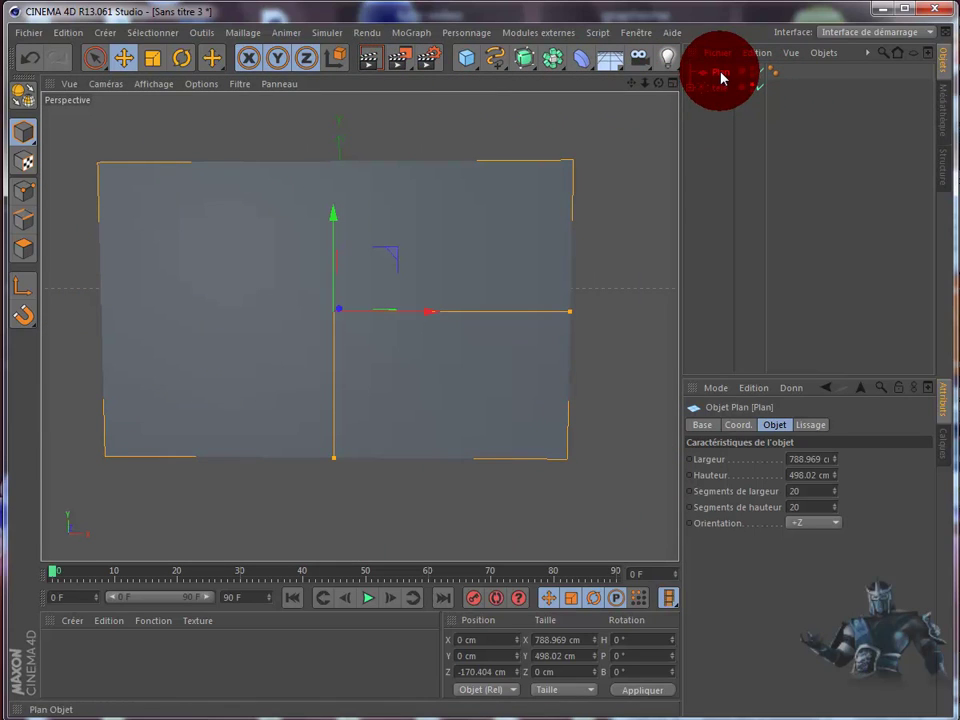
- Place the 788.969 × 498.02 cm plane at Z −94.081 cm on the box front and check a render preview
drag(732, 89, 752, 93)
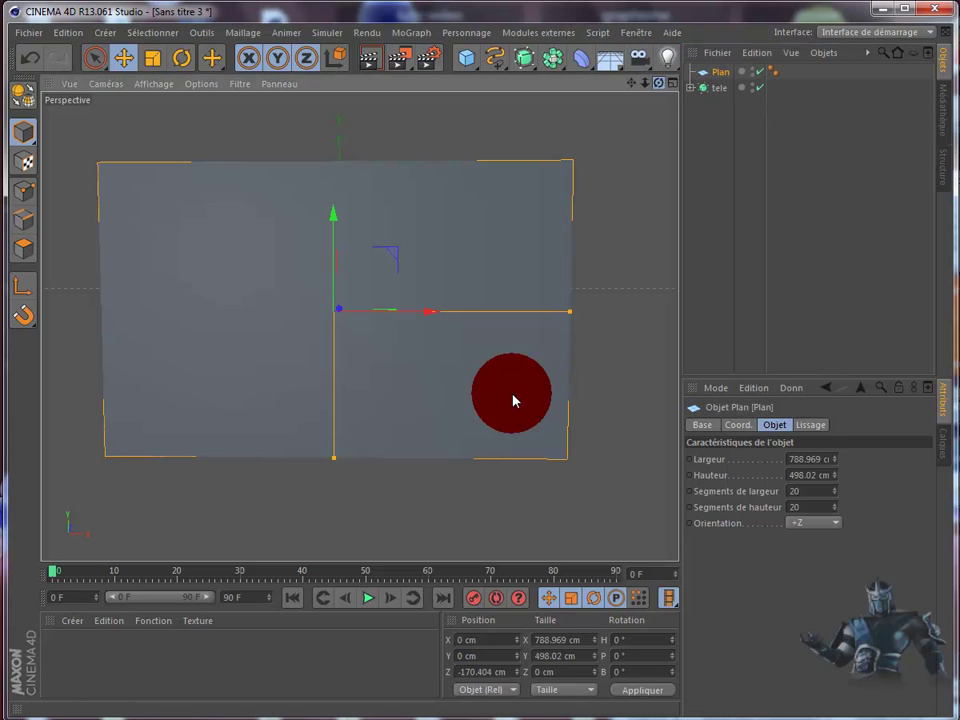
mouse_move(643, 86)
mouse_down()
mouse_move(517, 400)
mouse_move(542, 107)
mouse_move(343, 300)
mouse_move(362, 315)
mouse_move(321, 322)
mouse_up()
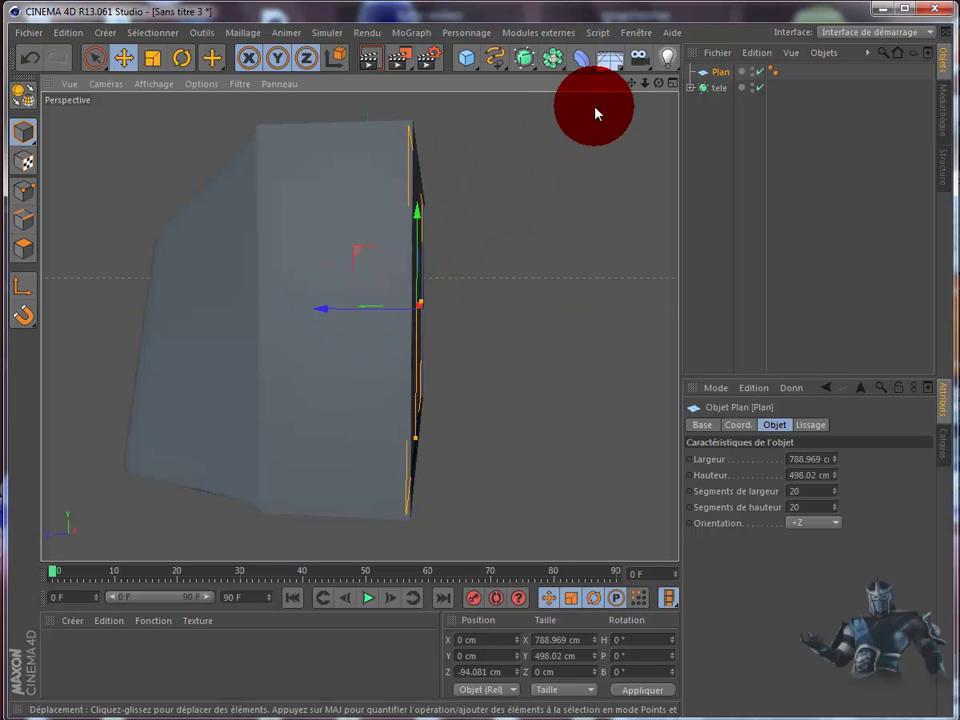
mouse_move(659, 84)
mouse_down()
mouse_move(514, 399)
mouse_move(553, 201)
mouse_move(395, 480)
mouse_up()
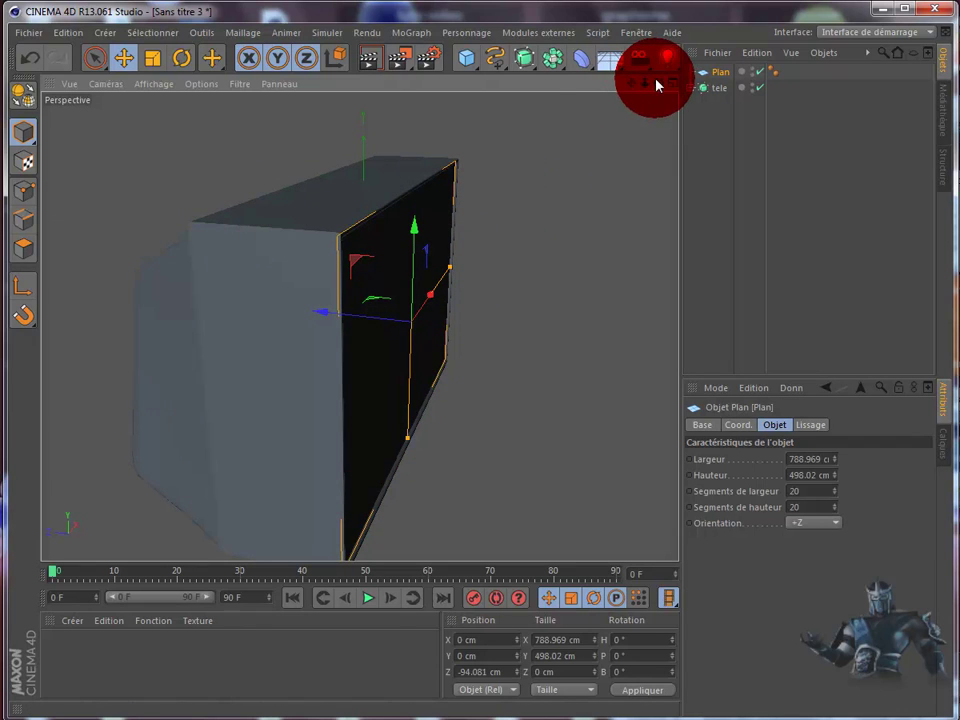
drag(657, 85, 514, 396)
click(363, 62)
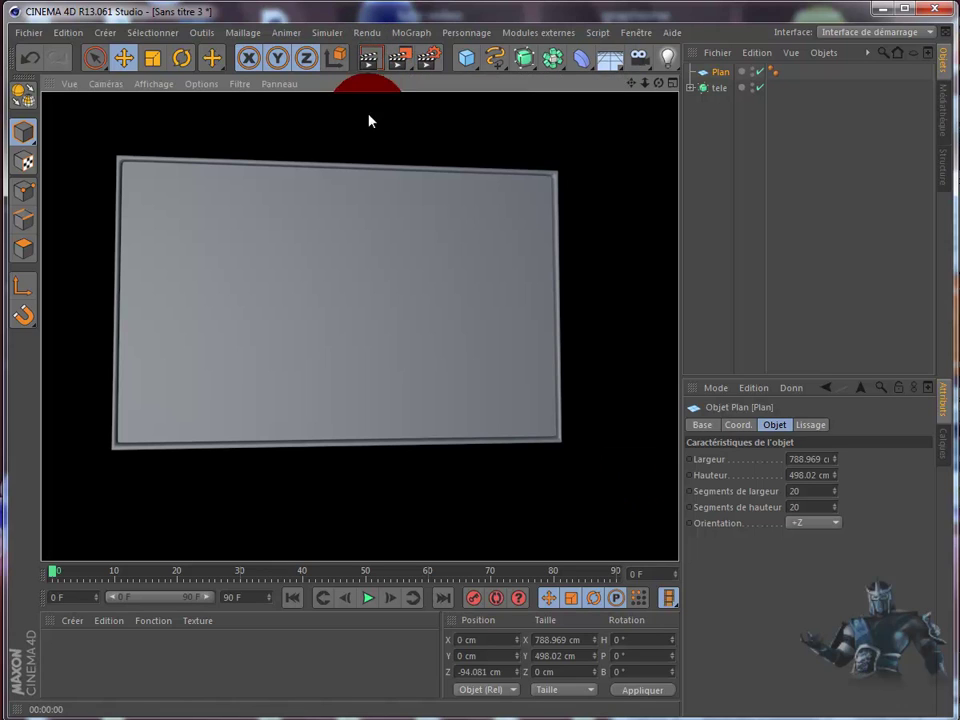
click(722, 76)
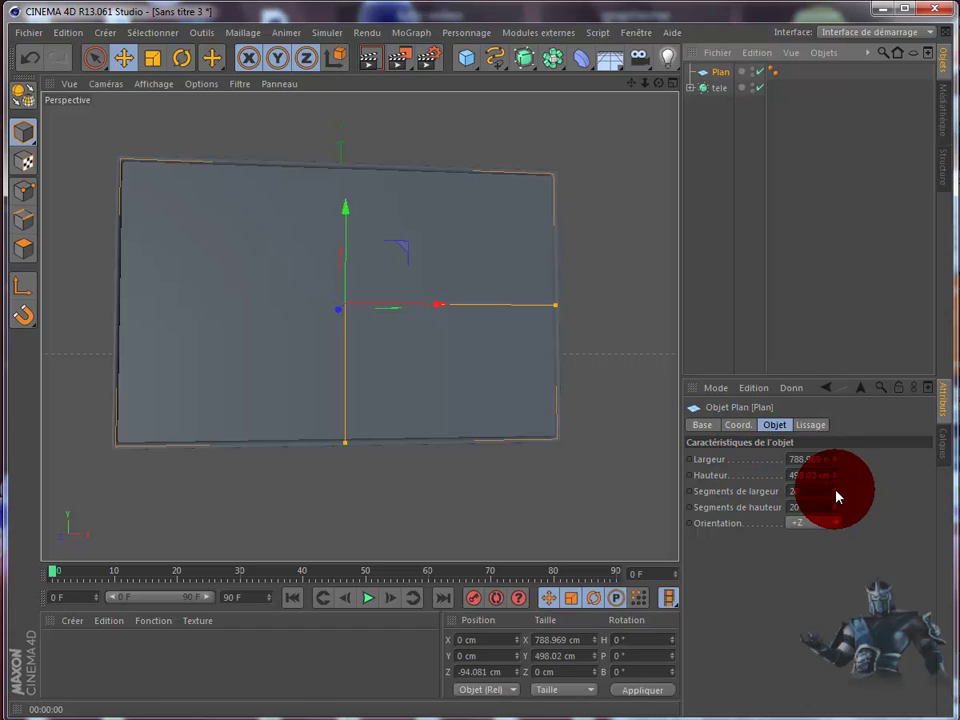
- Set the viewport display to Ombrage constant (lignes) and reduce the plane's width segments to 6
click(148, 86)
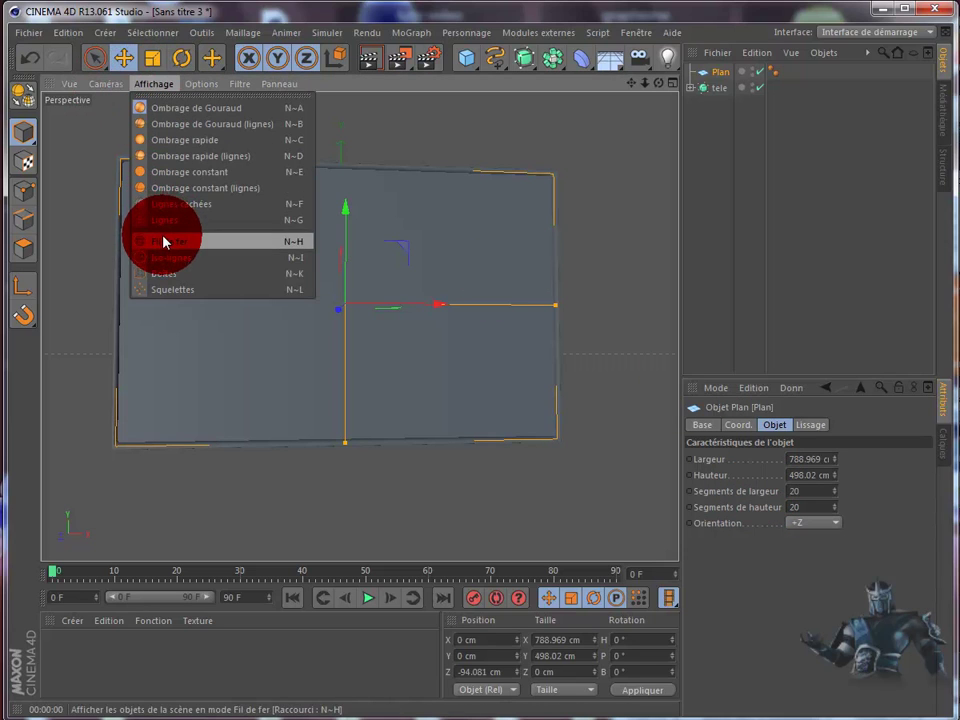
click(175, 157)
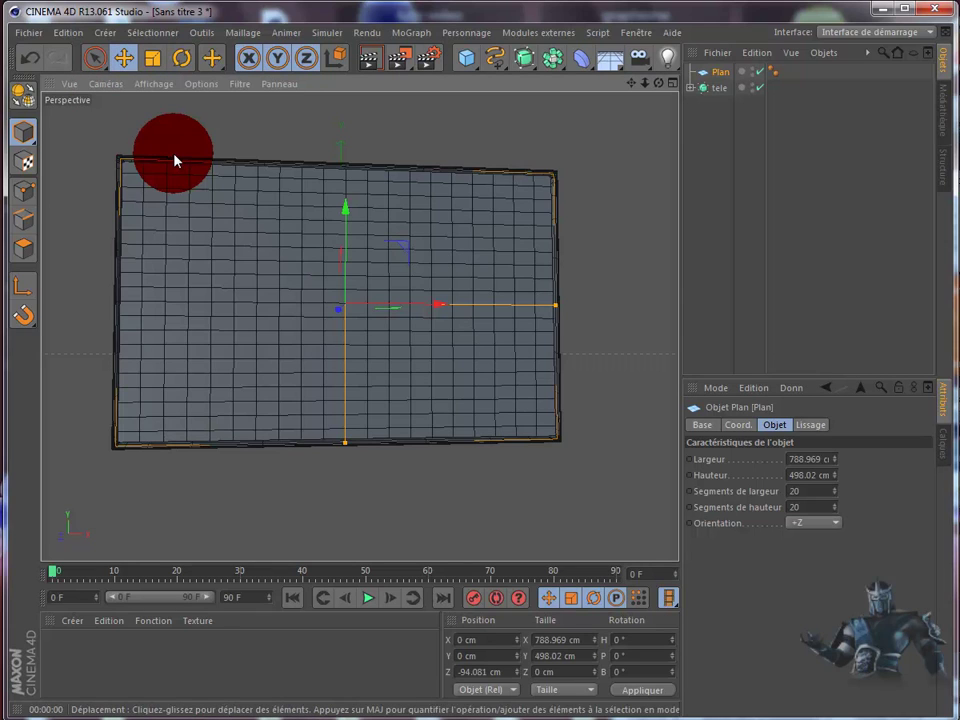
click(837, 497)
click(837, 497)
click(837, 497)
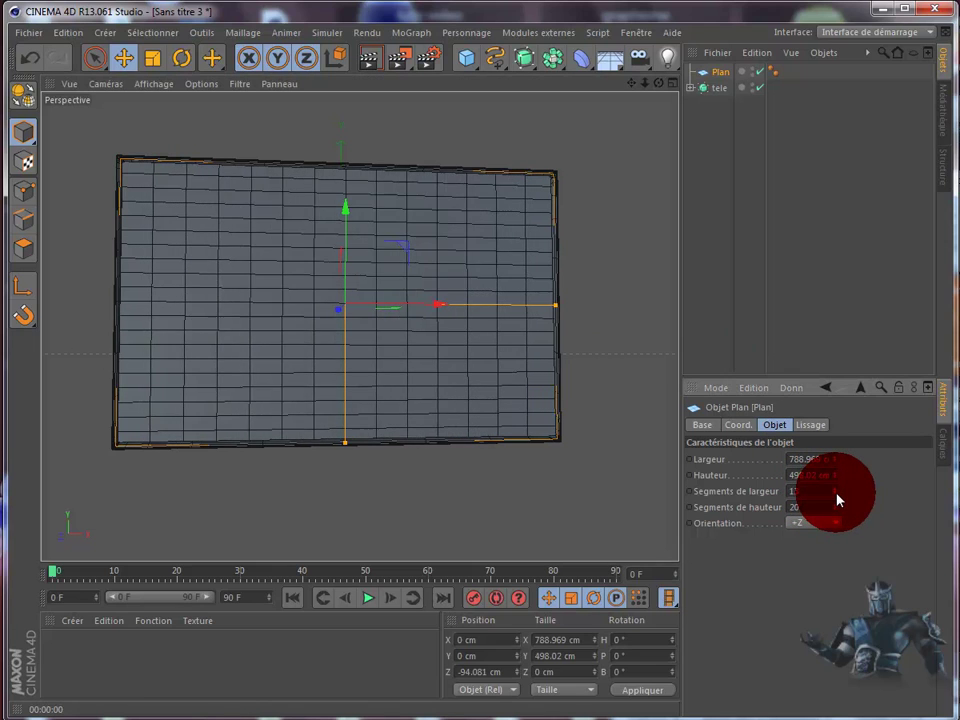
drag(837, 497, 837, 497)
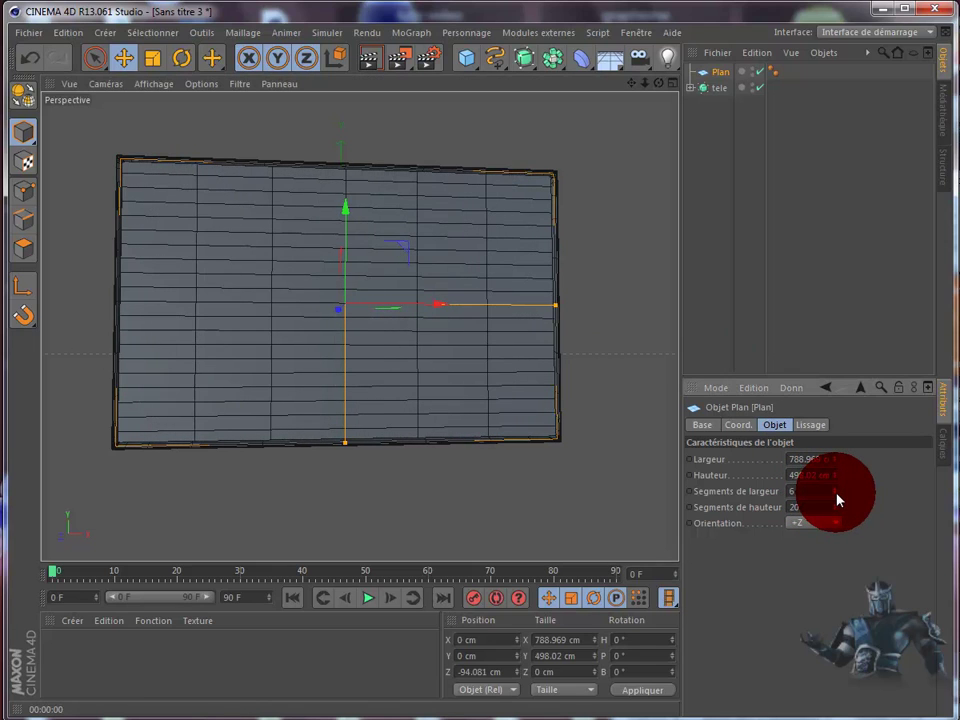
- Maximise the Avant view and set the plane's height segments to 4
click(673, 84)
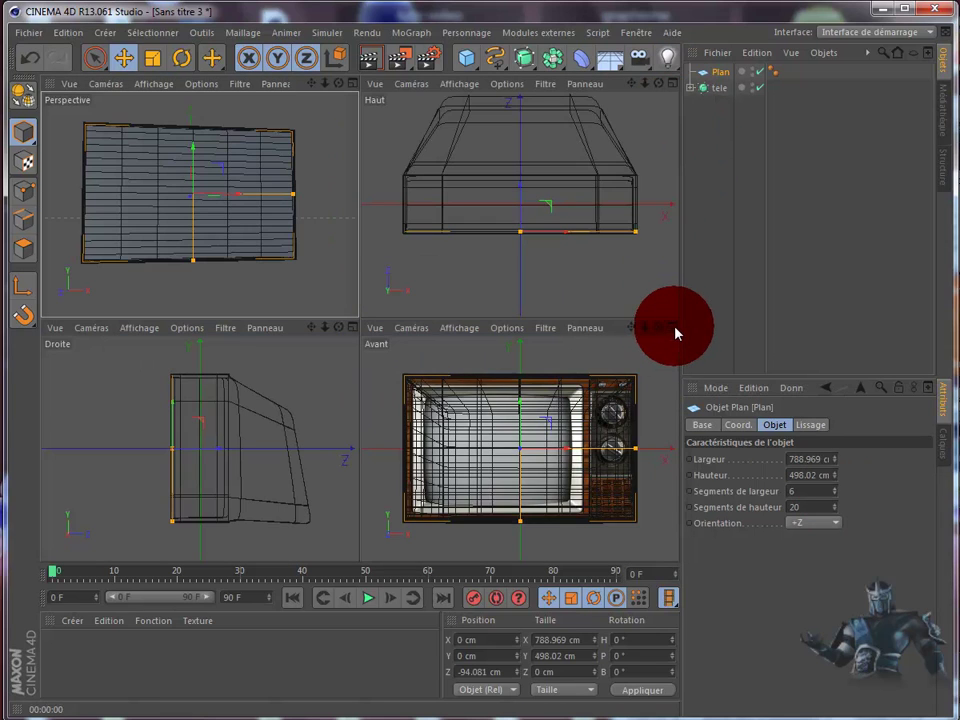
click(675, 327)
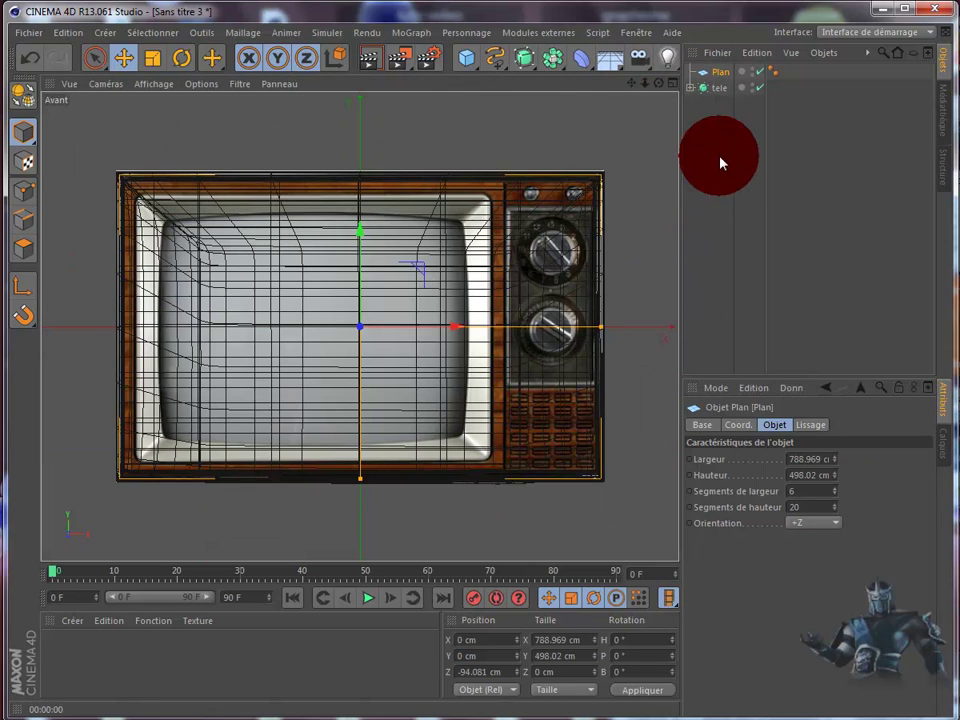
click(738, 73)
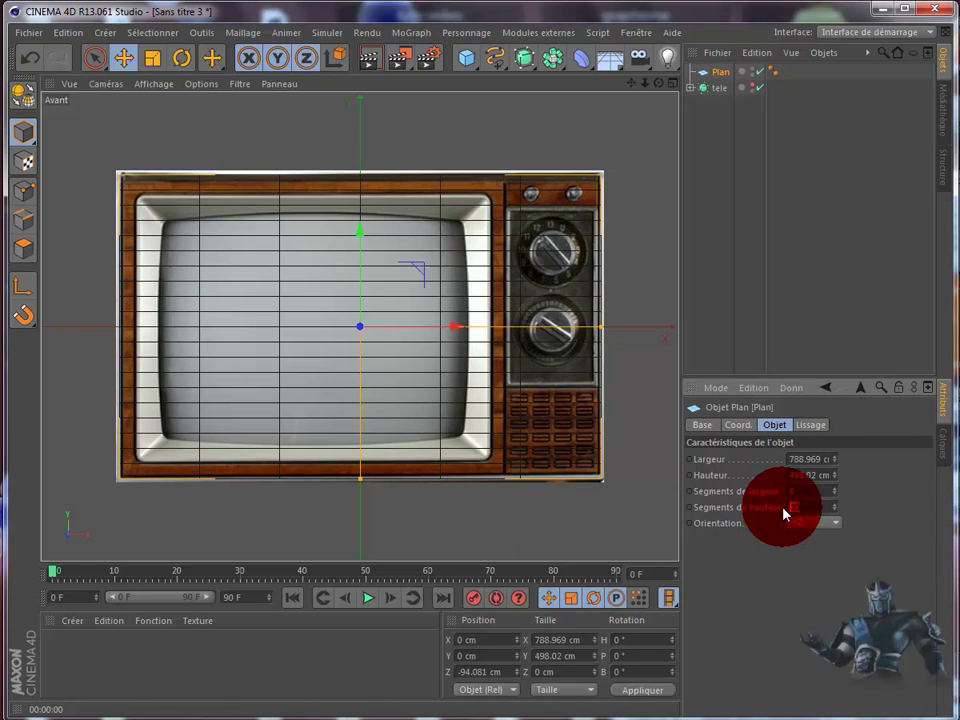
text(4)
key(Return)
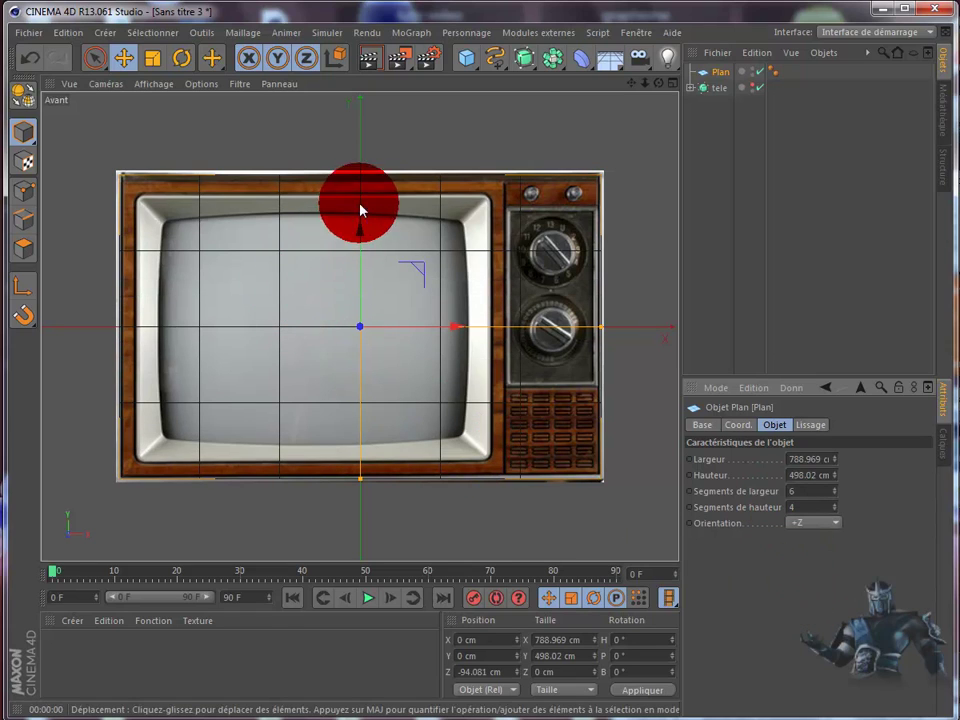
- Try sliding a vertical edge on the editable plane, then undo back to the parametric plane
click(24, 97)
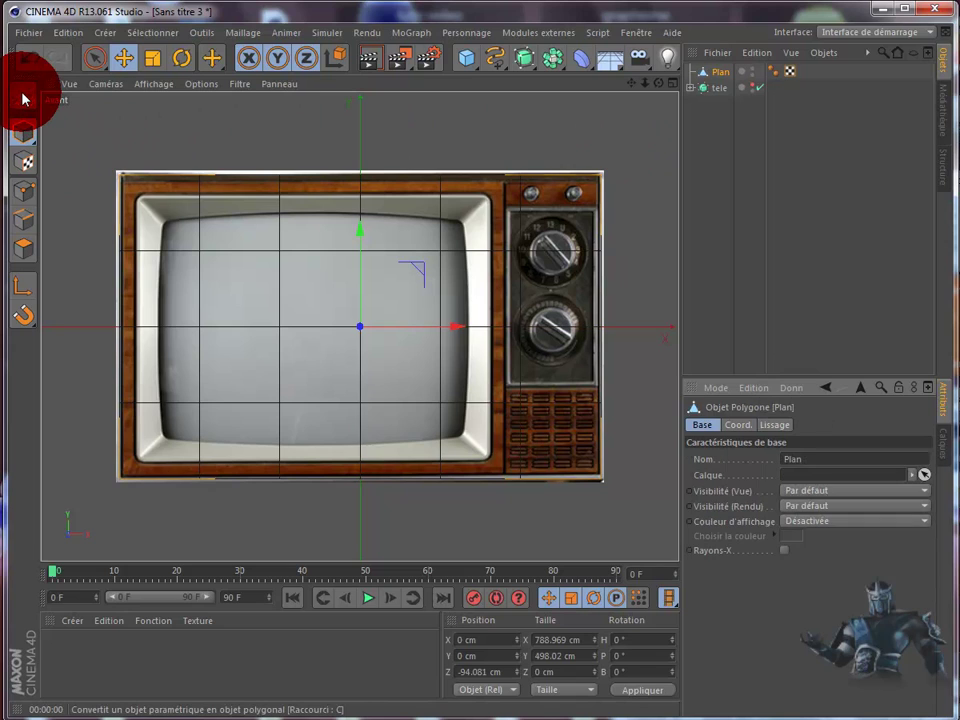
click(24, 219)
click(524, 220)
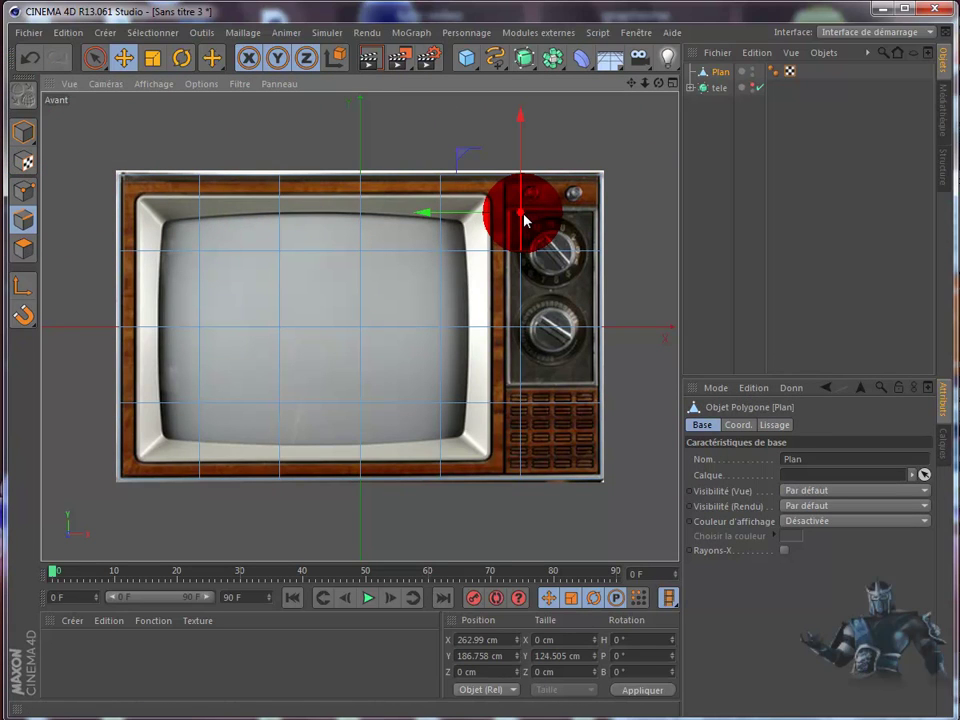
drag(524, 220, 537, 412)
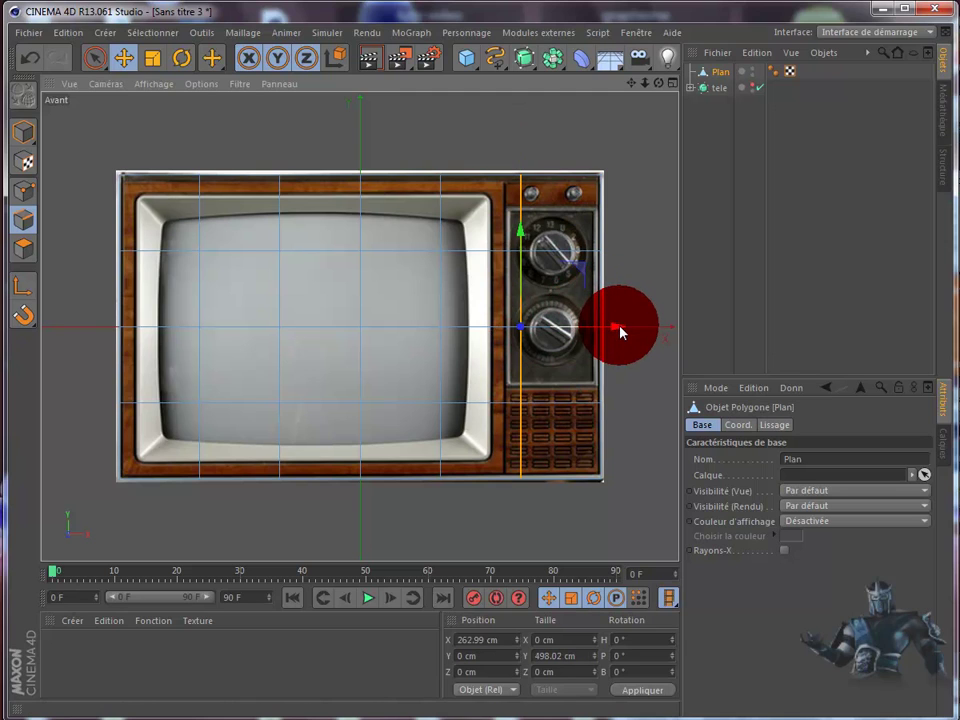
drag(617, 327, 645, 328)
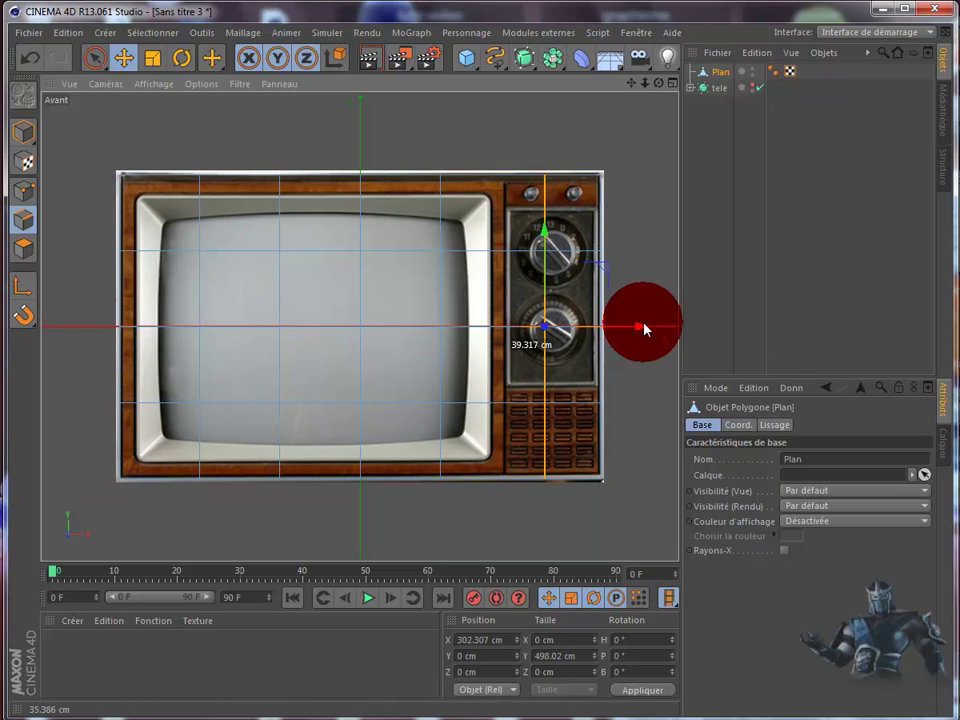
drag(645, 328, 606, 329)
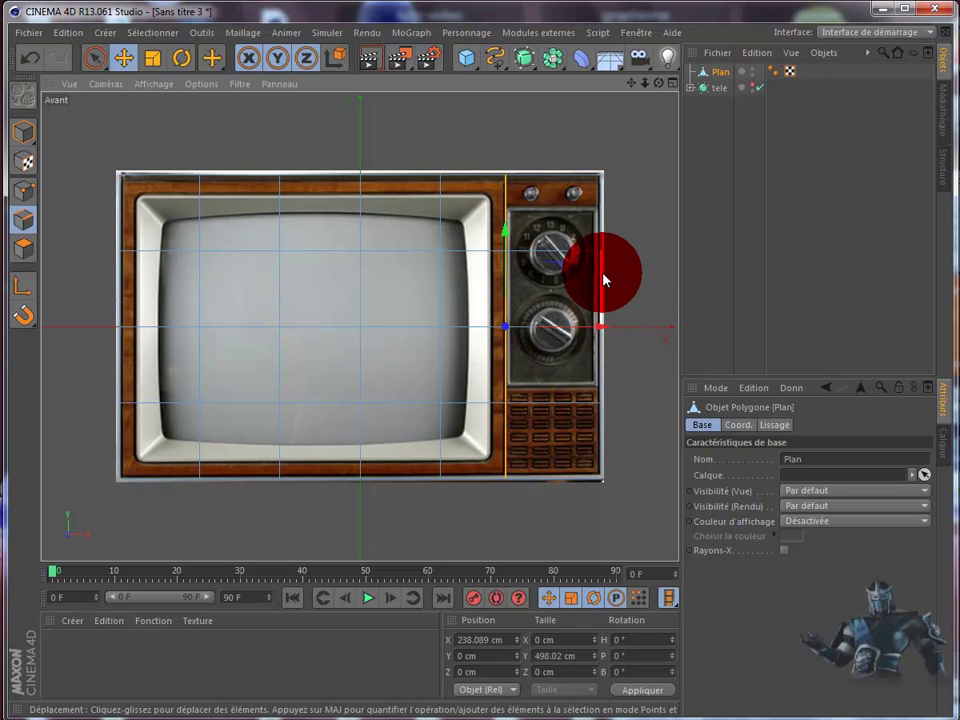
click(31, 68)
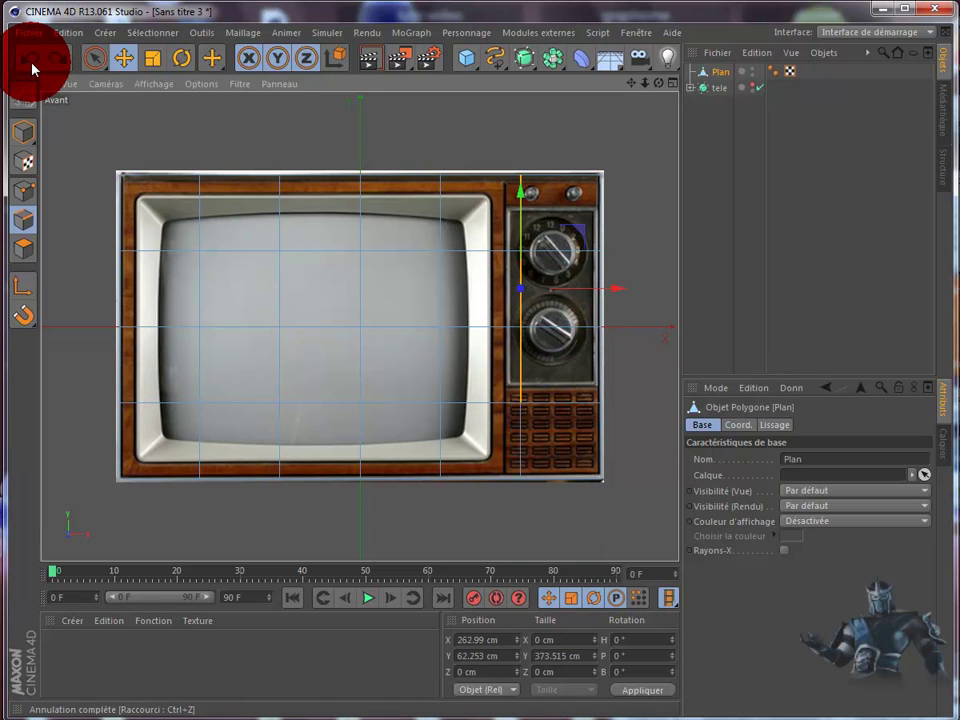
click(31, 68)
click(29, 66)
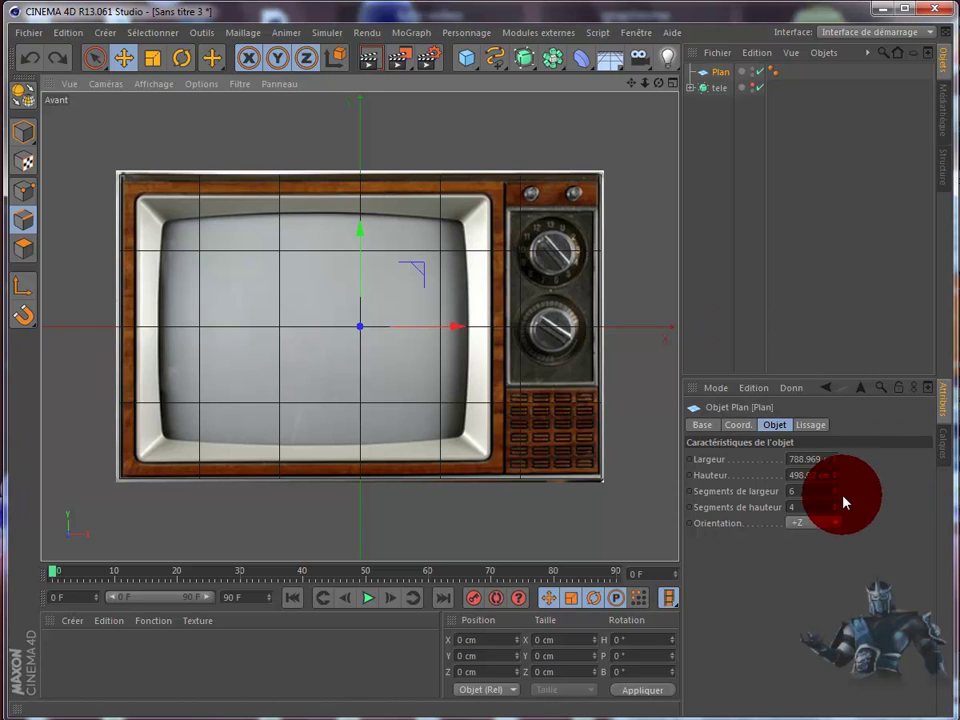
- Set the plane to 3 width and 3 height segments and make it editable
double_click(798, 492)
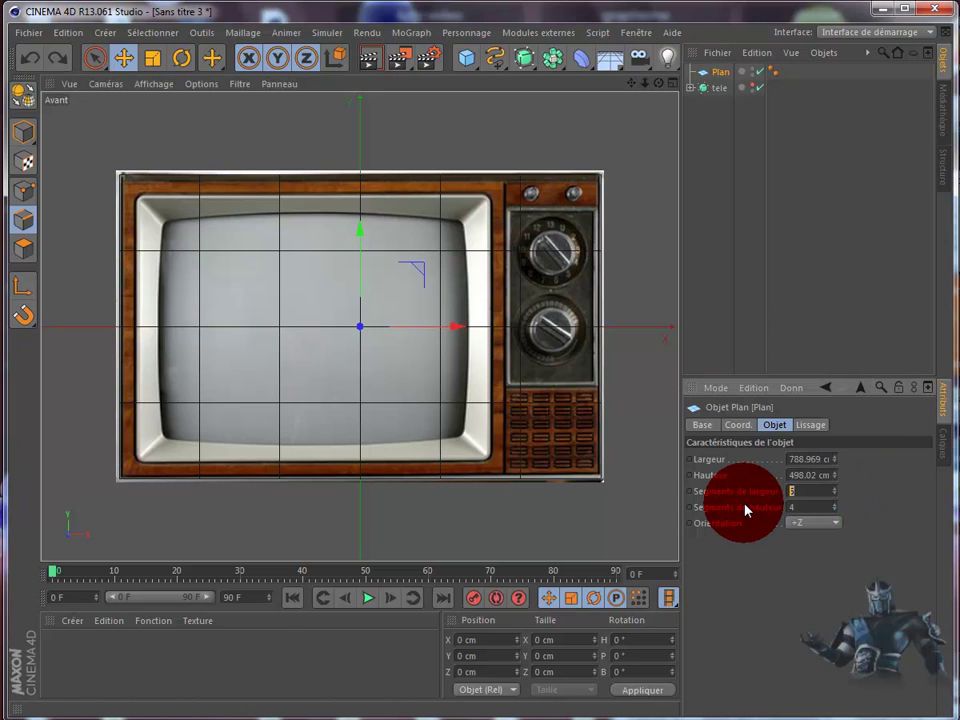
double_click(790, 507)
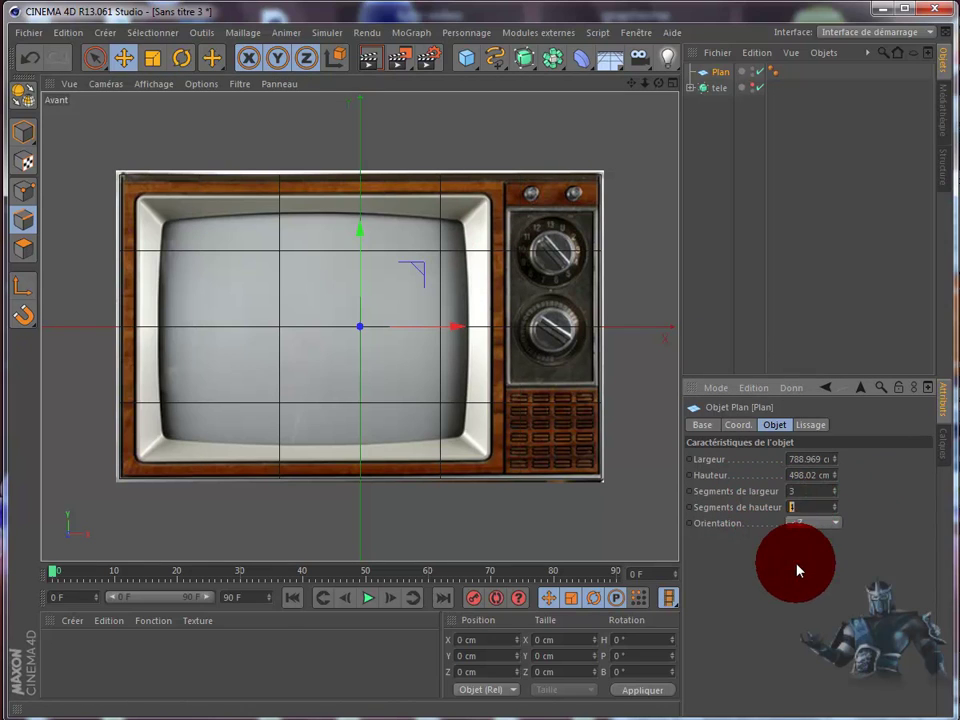
text(3)
click(802, 594)
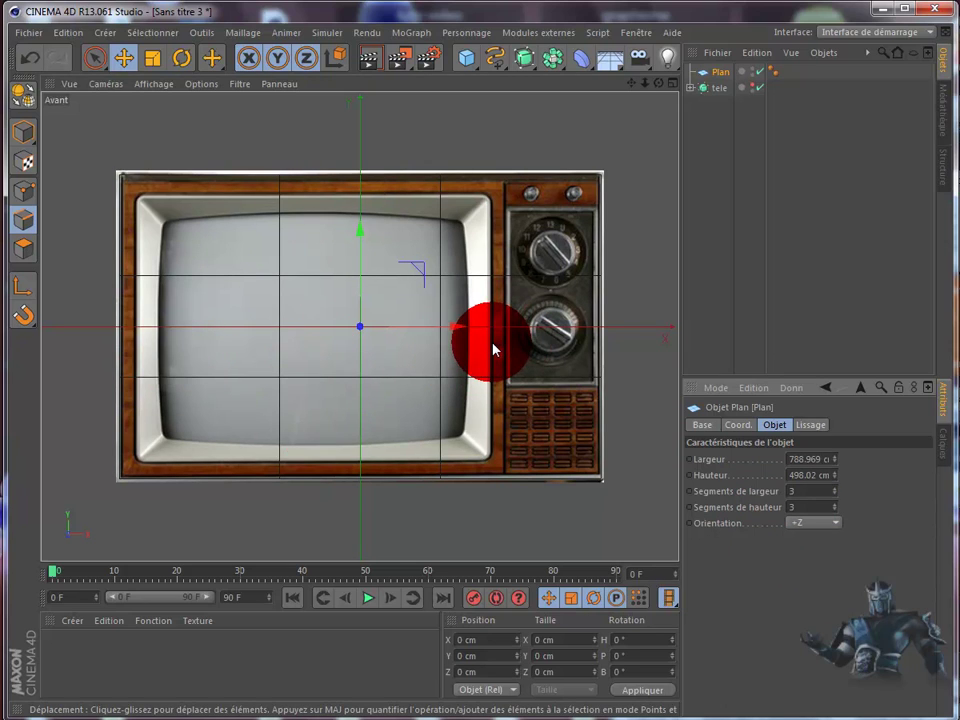
click(21, 98)
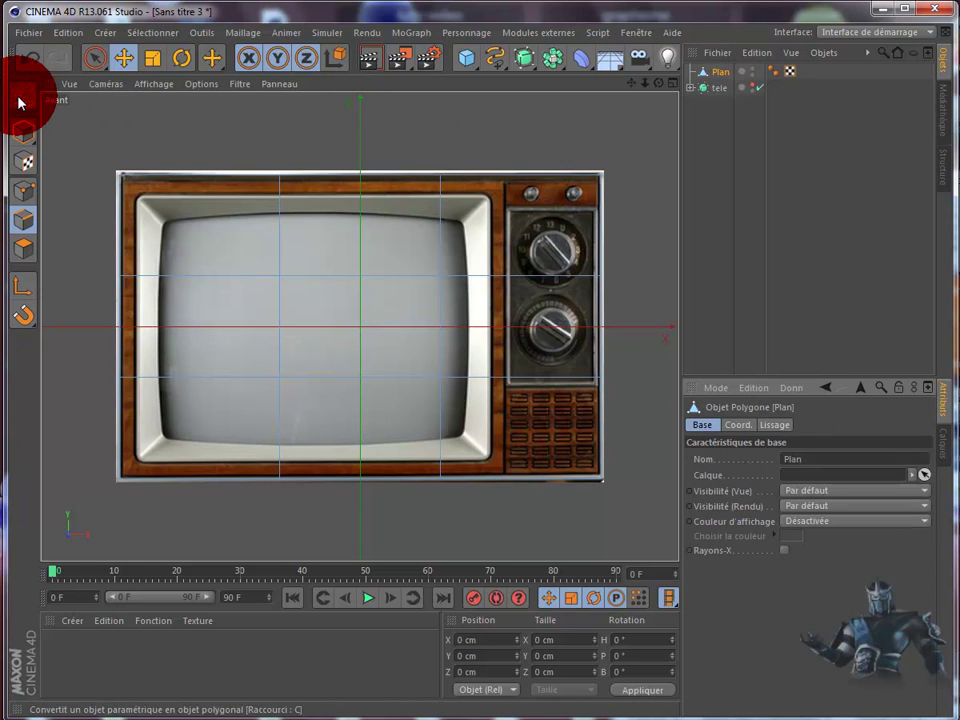
- Move the left and right inner vertical edges out to the screen bezel
click(281, 246)
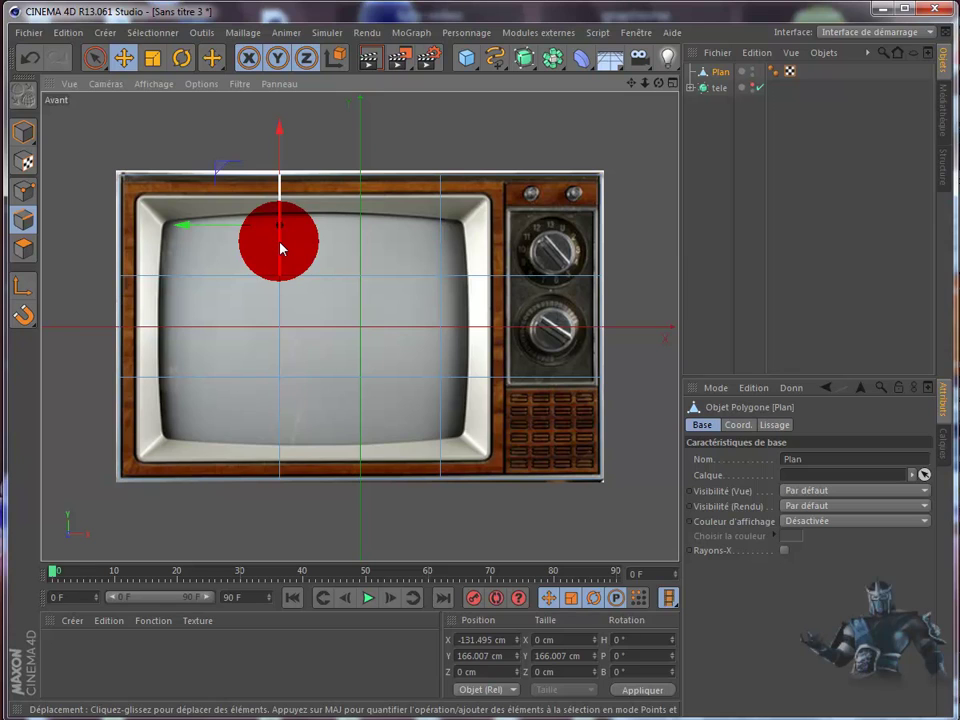
drag(281, 245, 305, 405)
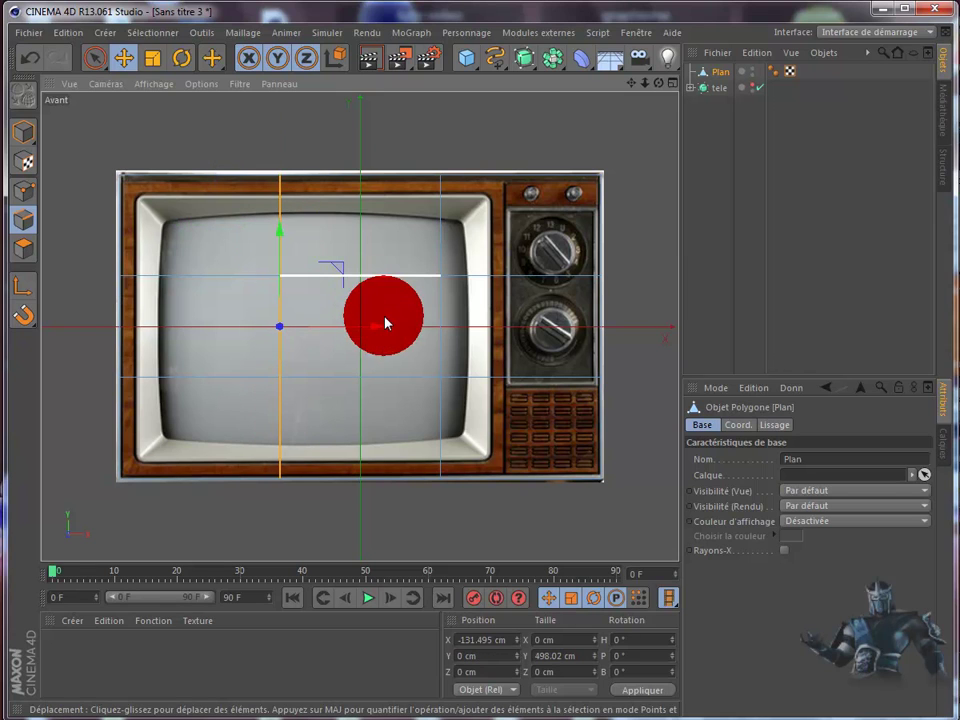
drag(362, 329, 229, 342)
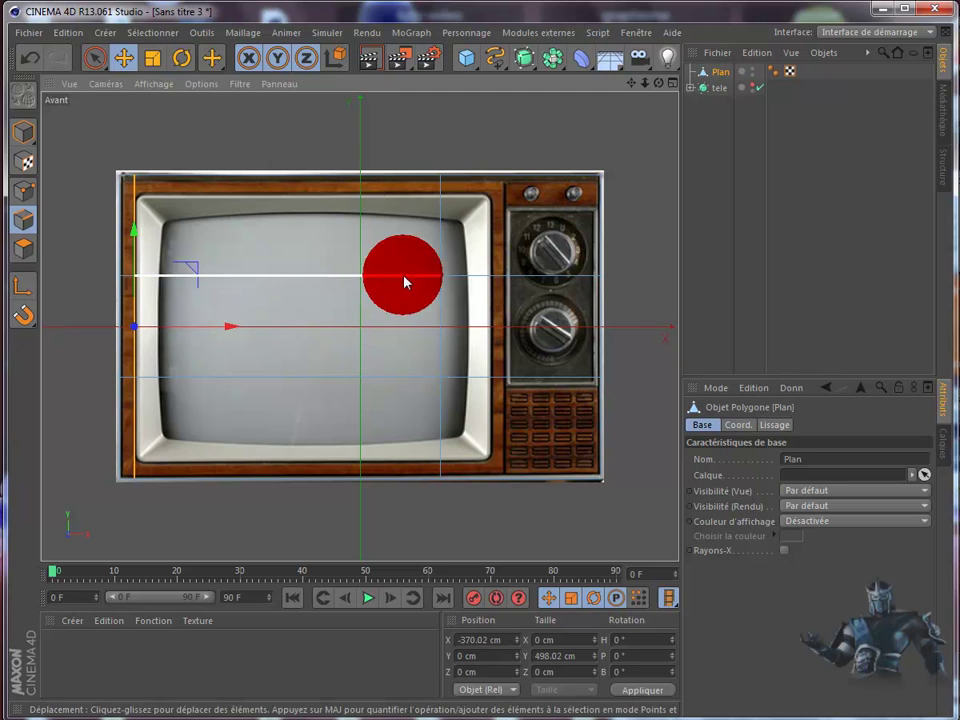
click(447, 248)
shift+click(444, 300)
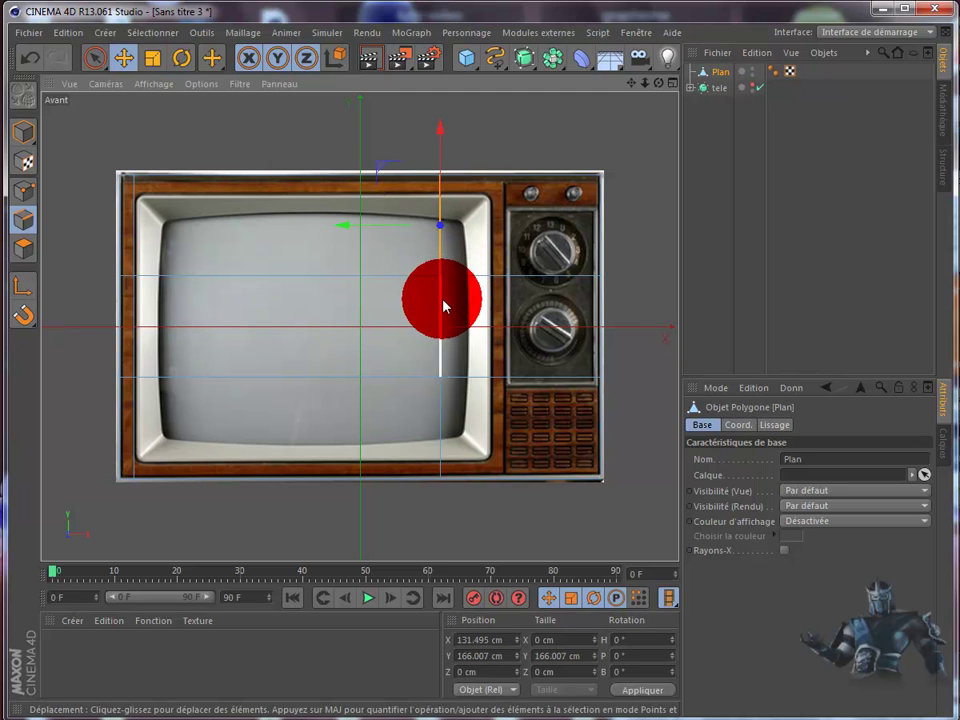
shift+click(436, 396)
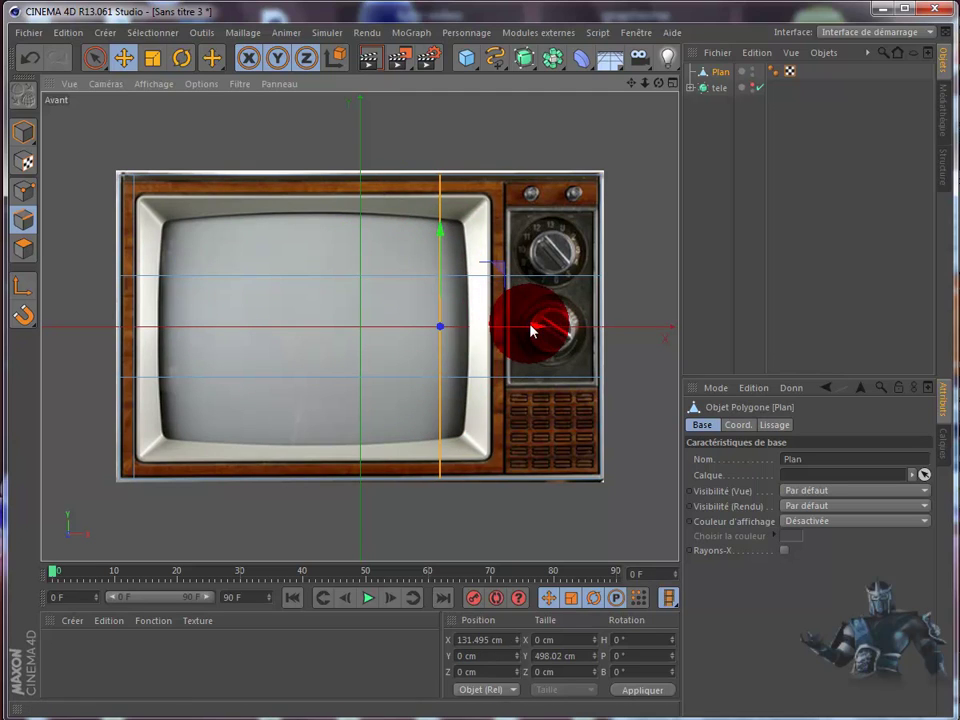
drag(540, 330, 589, 331)
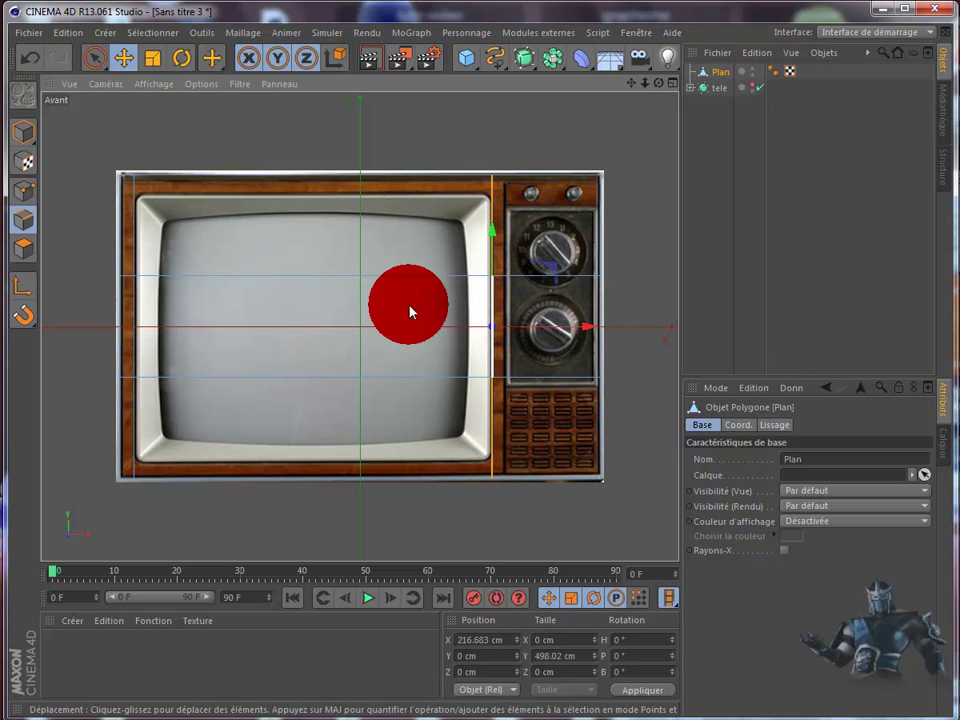
- Move the top and bottom inner edges to the bezel, the lower one at Y −223.235 cm
click(326, 282)
drag(326, 212, 323, 101)
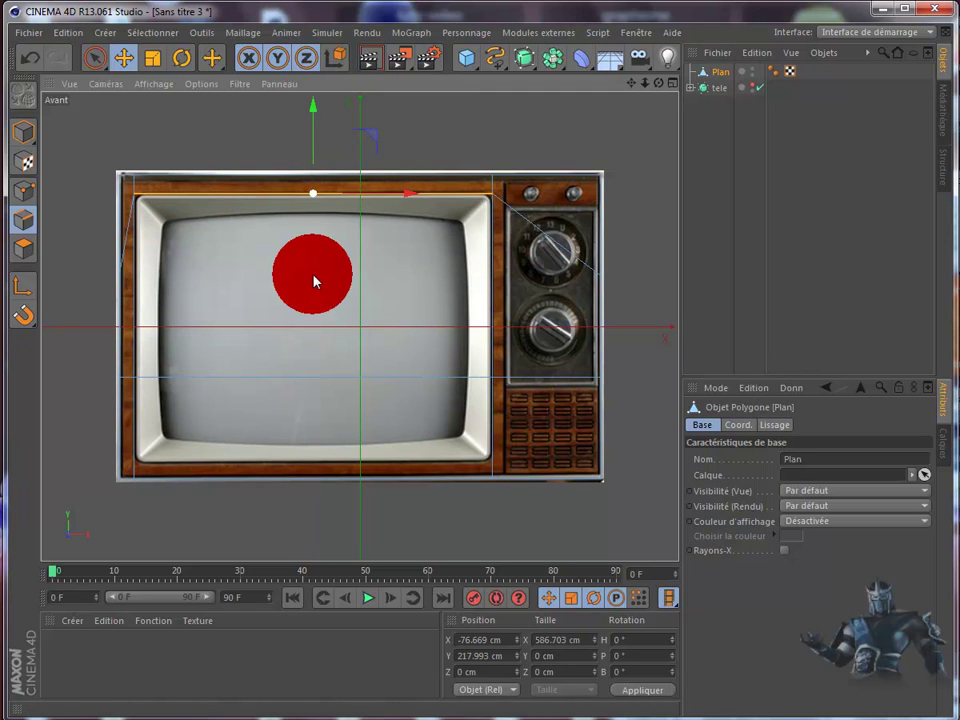
click(319, 379)
drag(315, 285, 303, 370)
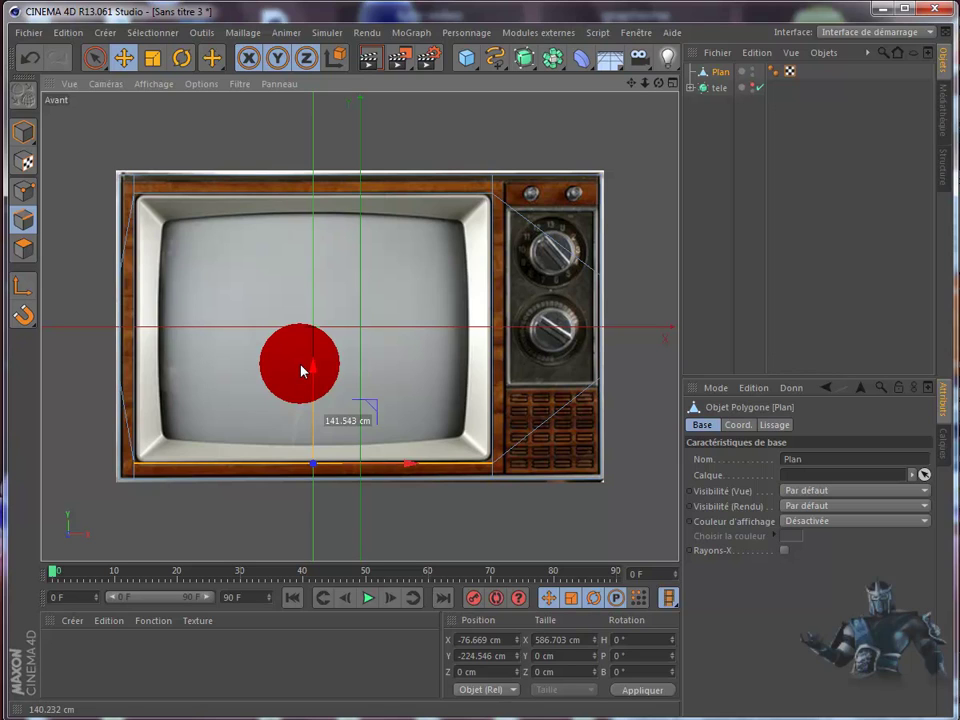
drag(302, 370, 302, 369)
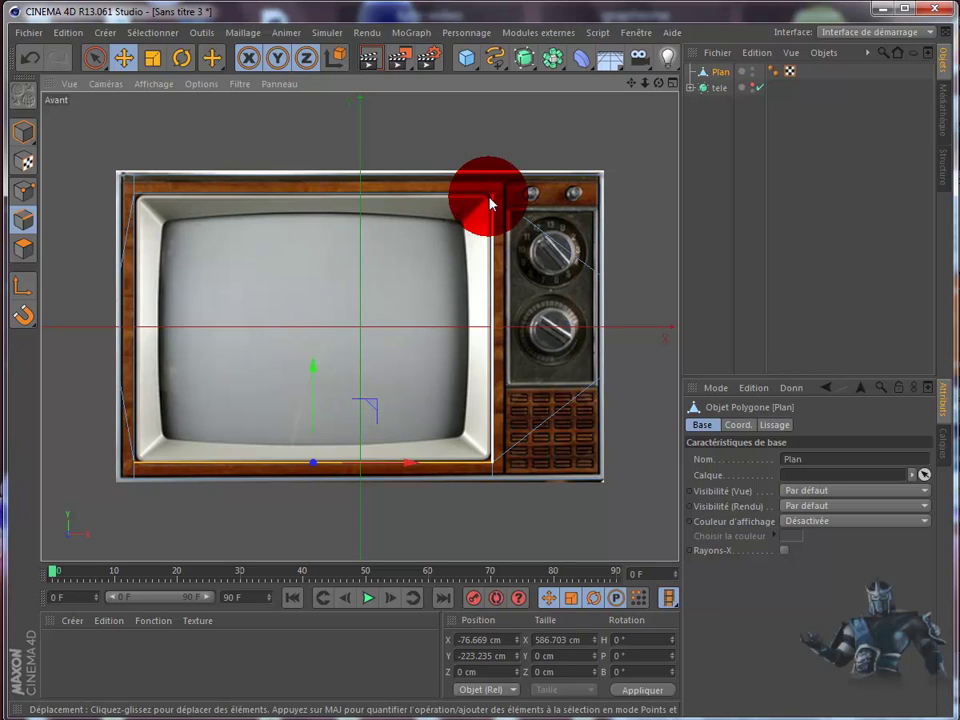
- Maximise the Perspective view, orbit around the plane and clear the edge selection
click(670, 83)
click(342, 91)
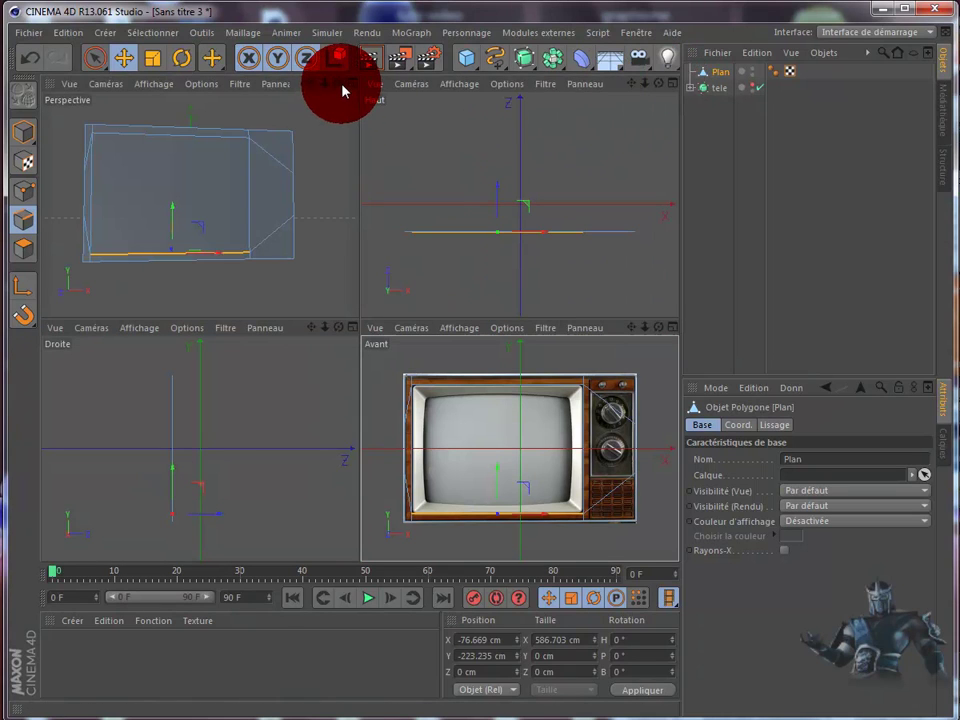
click(350, 85)
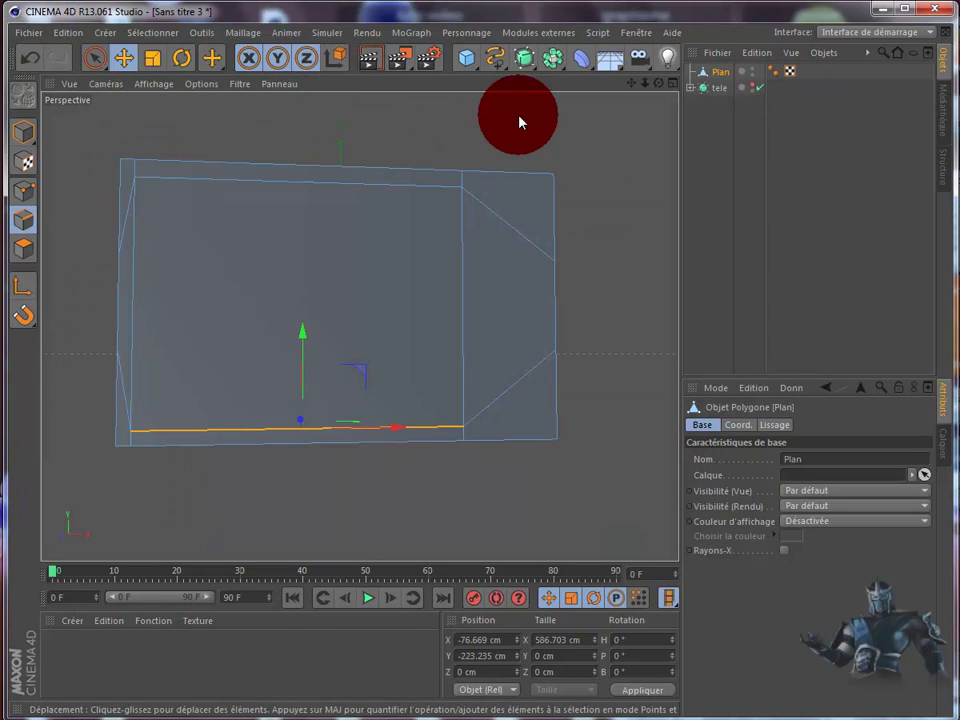
alt+drag(514, 400, 653, 119)
click(645, 140)
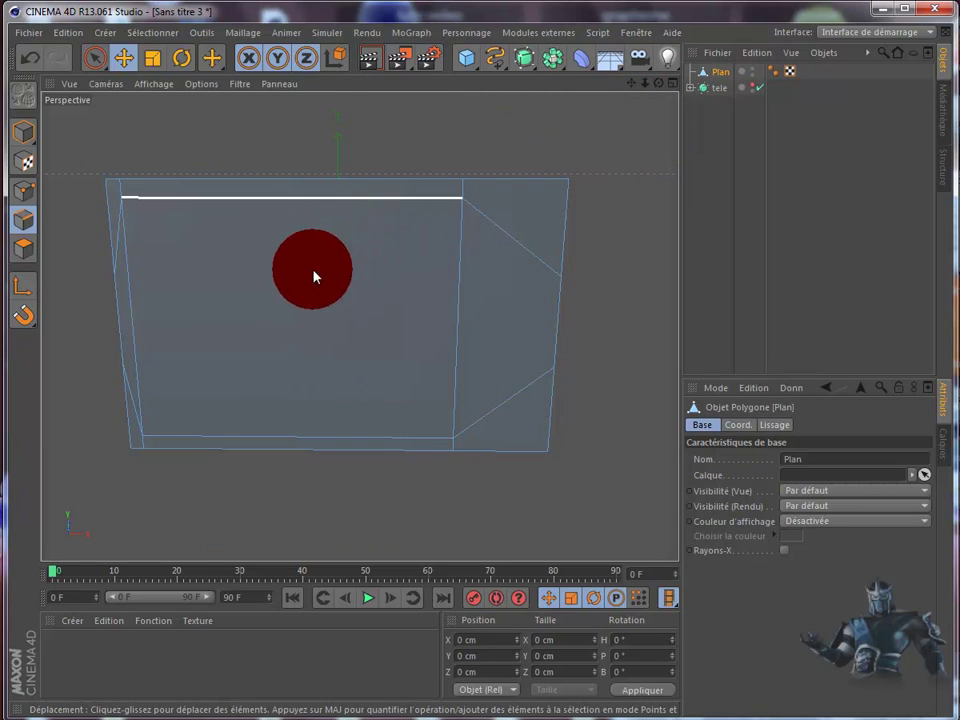
- Split the selected front polygon off with Scission into a new Plan object
click(24, 248)
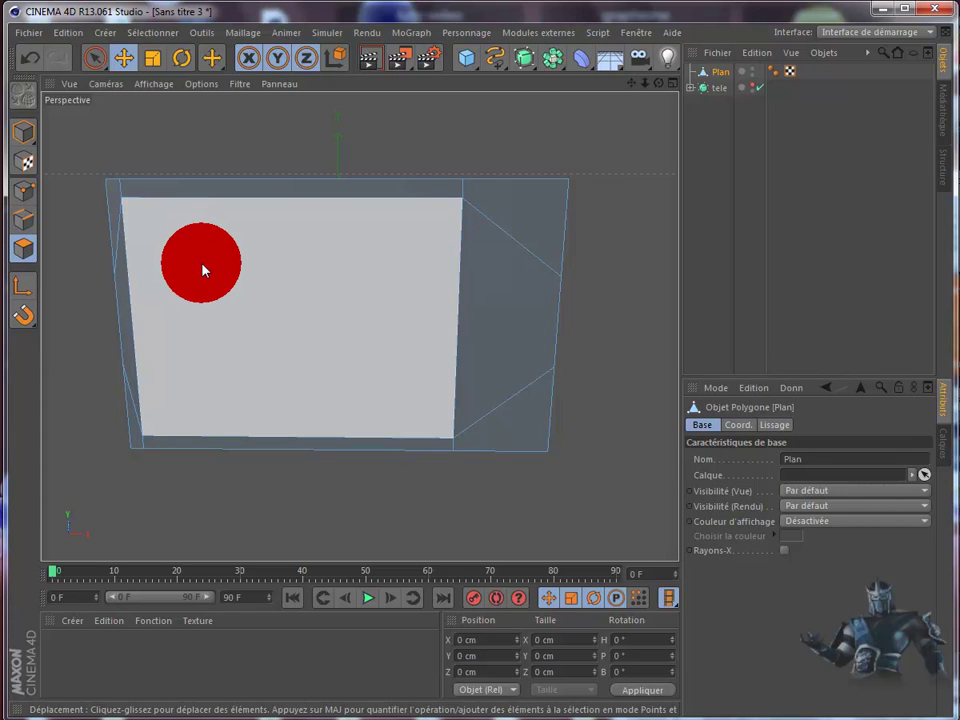
click(203, 268)
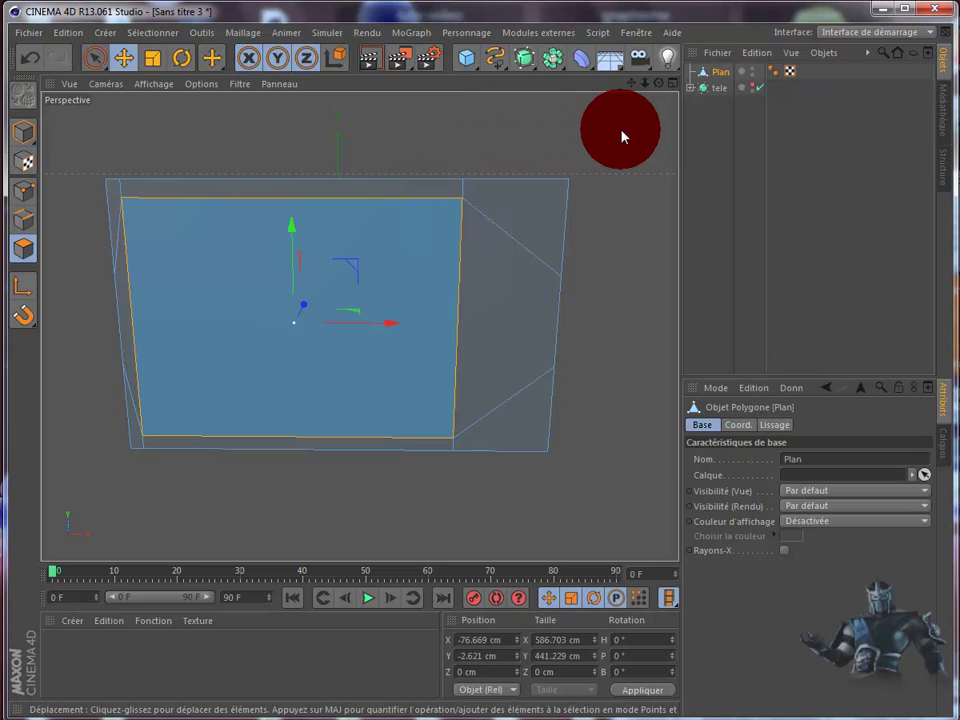
right_drag(621, 135, 671, 683)
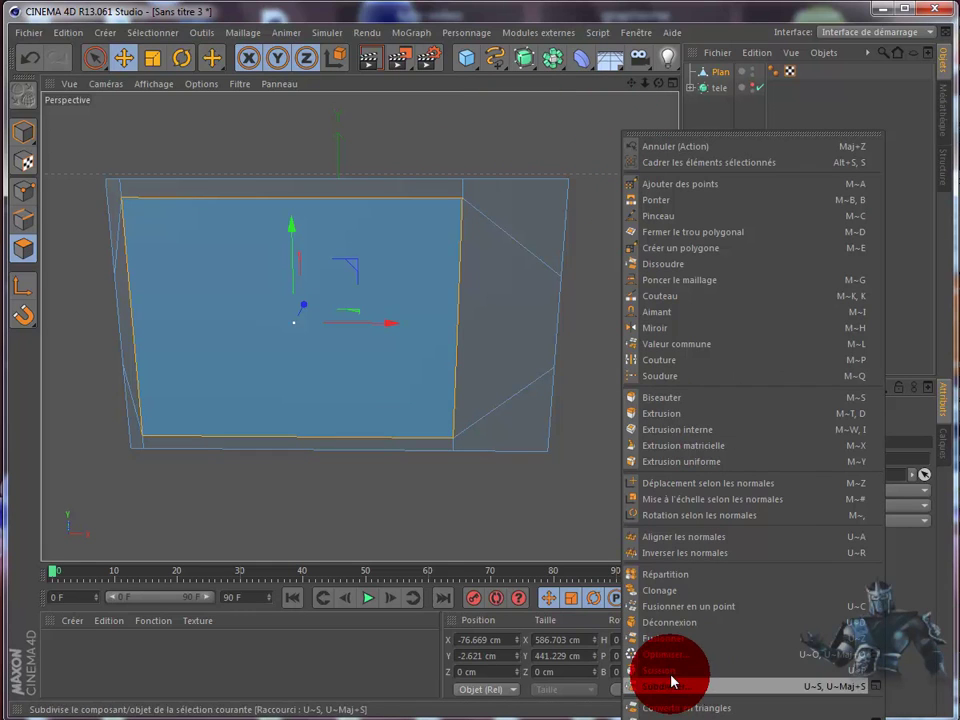
click(671, 683)
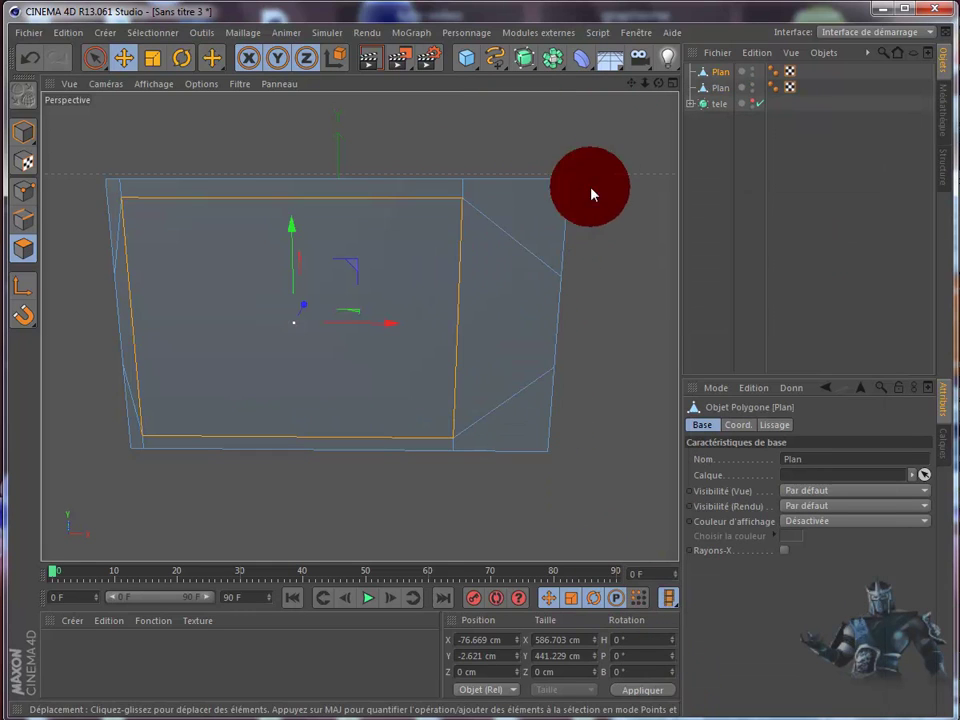
- Deselect the polygons and select the new second Plan object to rename it
click(413, 272)
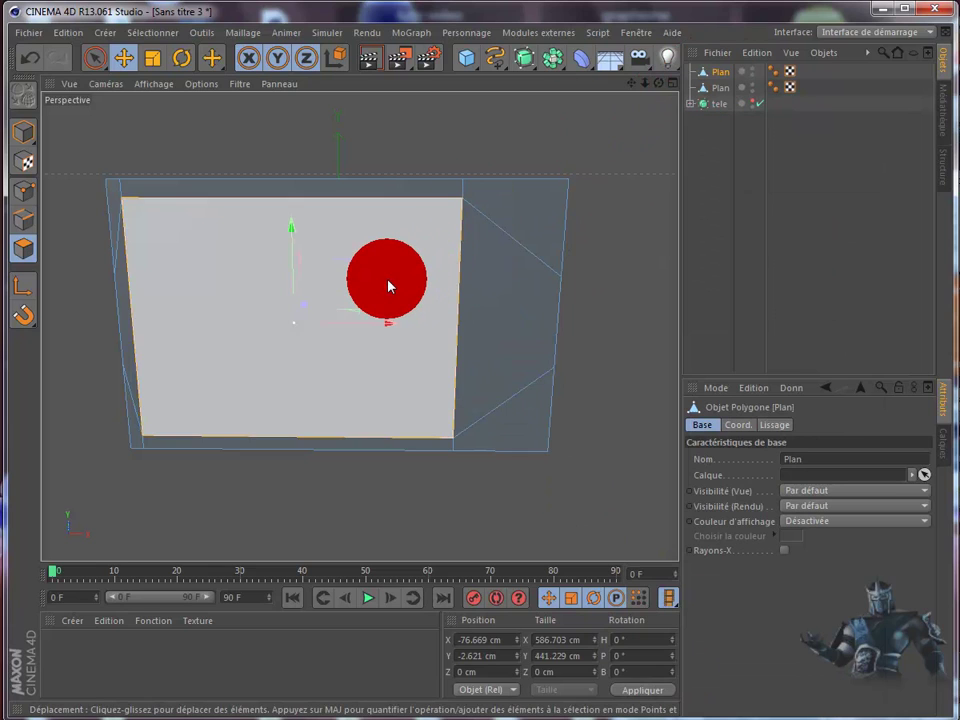
click(587, 258)
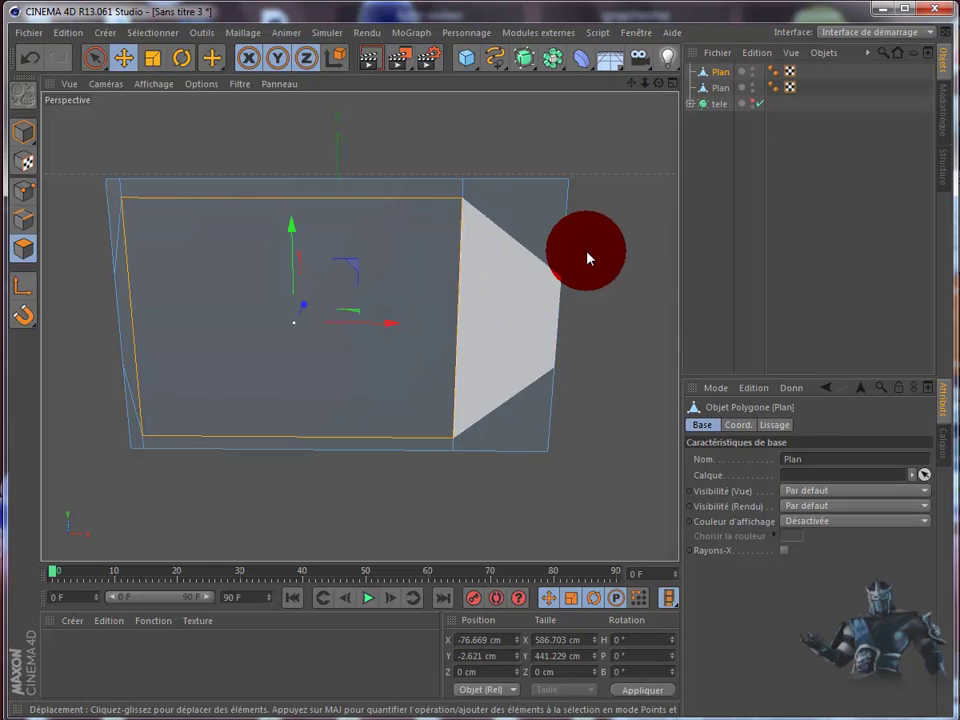
click(664, 255)
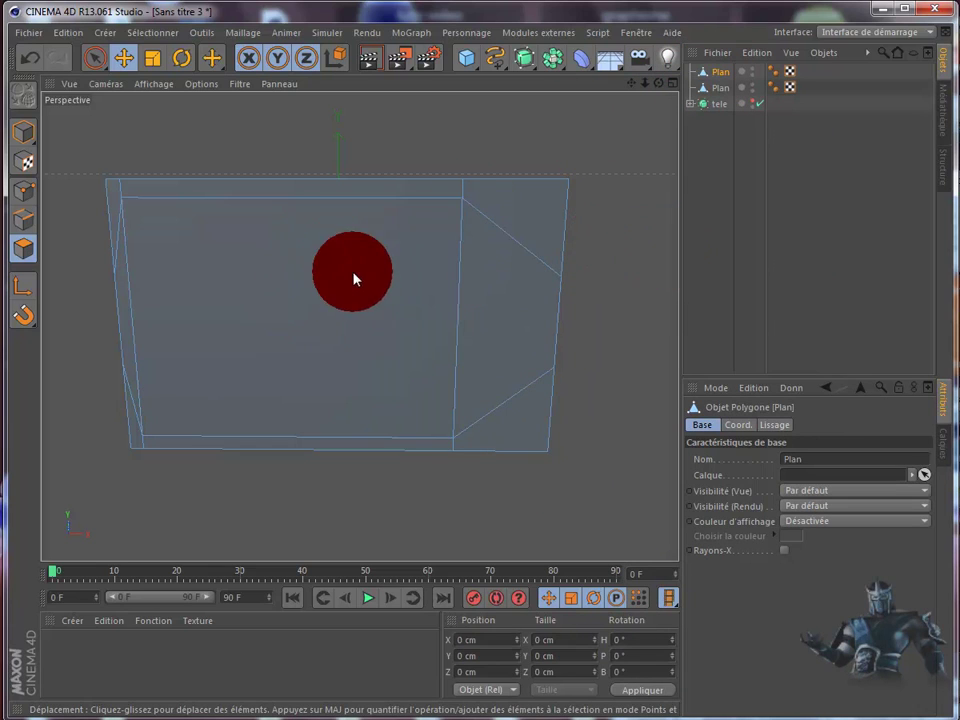
click(700, 88)
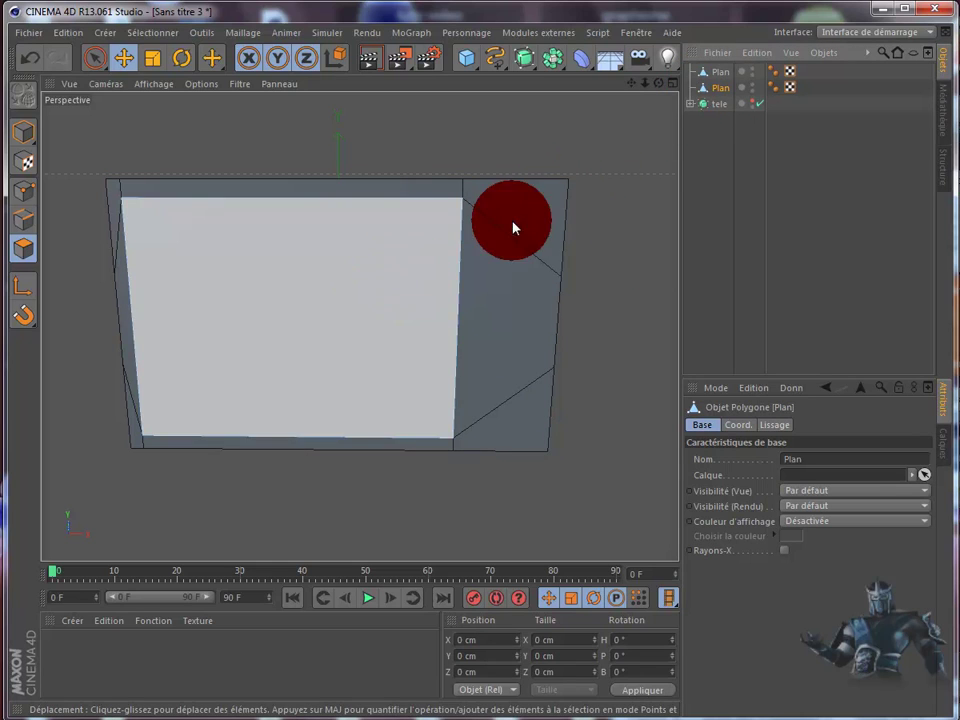
click(714, 93)
double_click(714, 93)
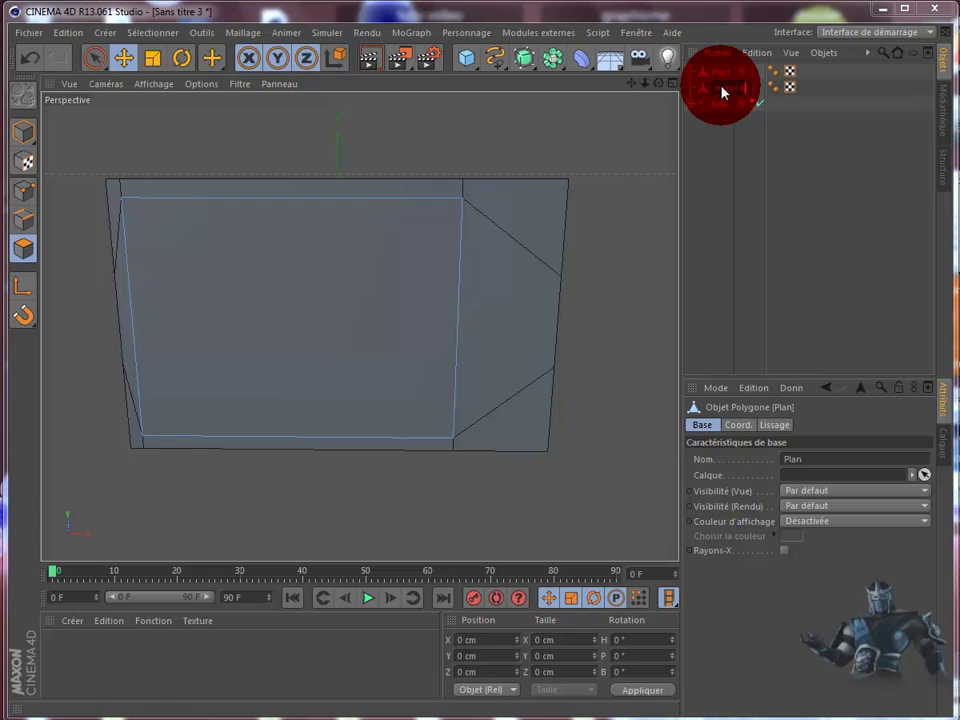
- Rename the two Plan objects 'contour blanc' and 'face av'
drag(723, 92, 677, 95)
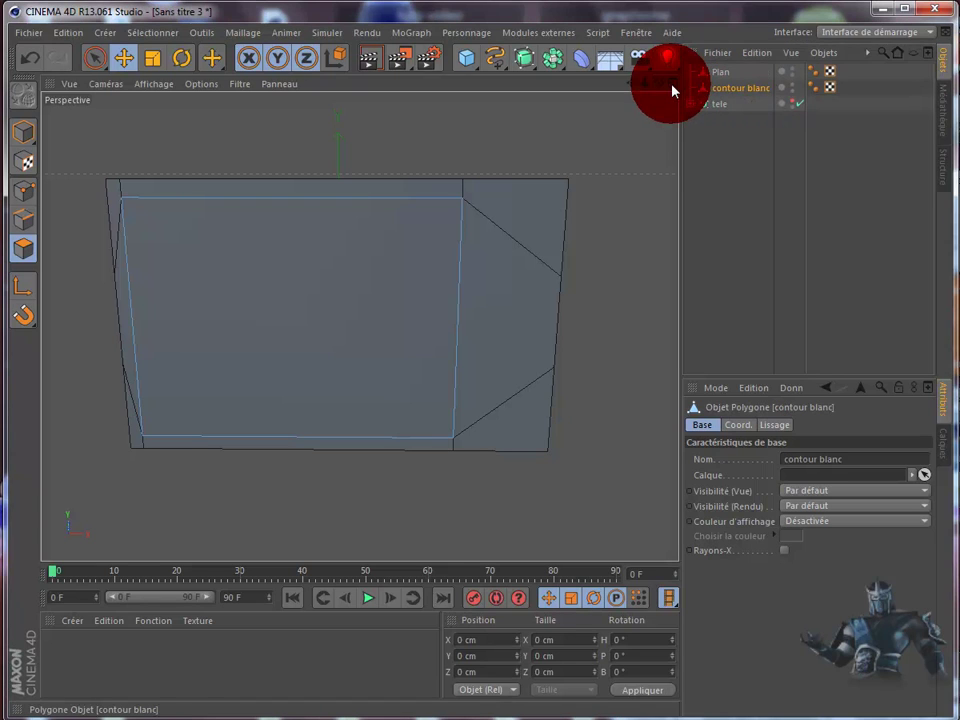
middle_click(670, 92)
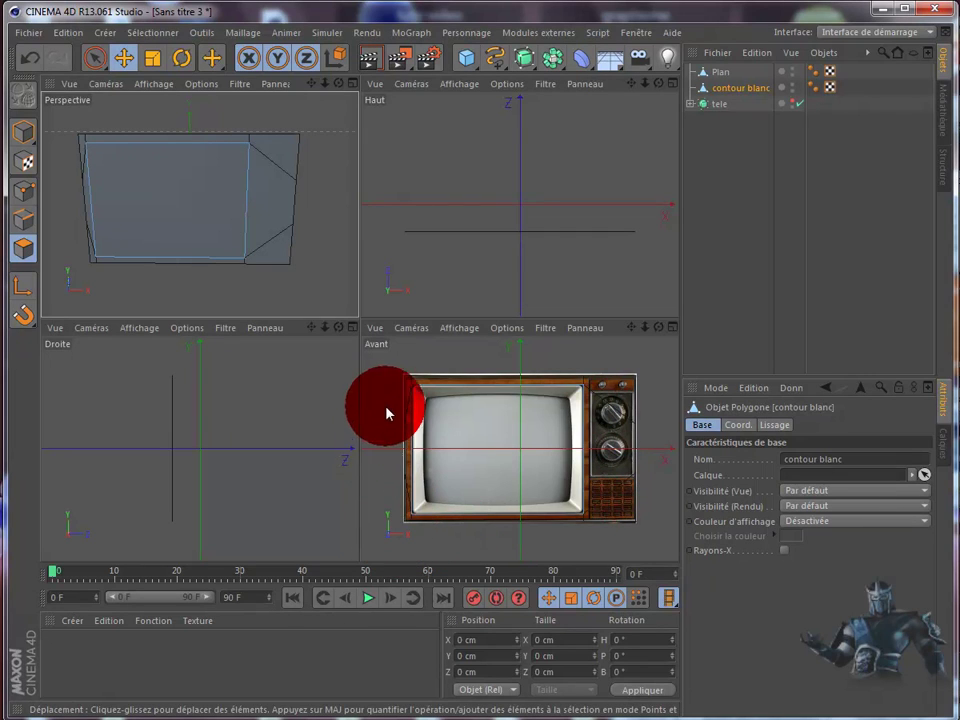
click(721, 72)
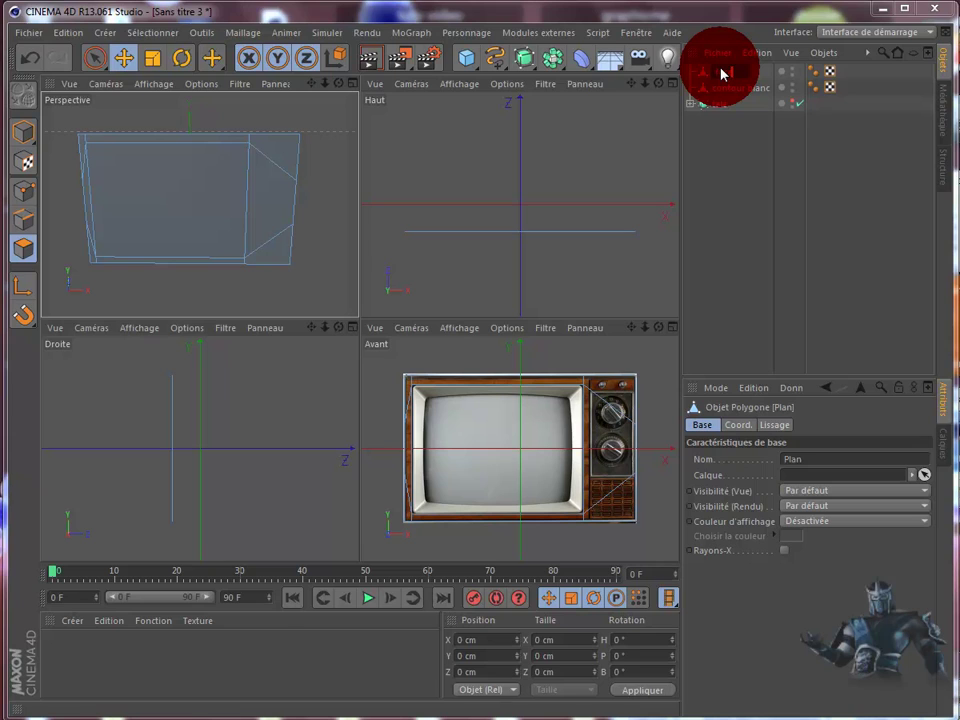
text(face av)
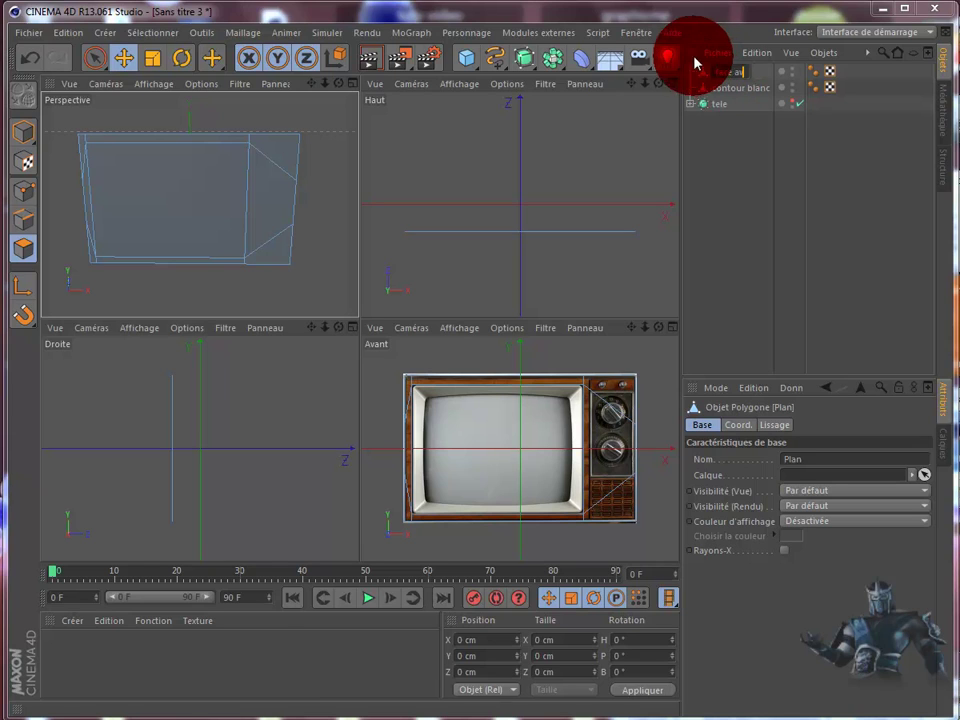
click(742, 165)
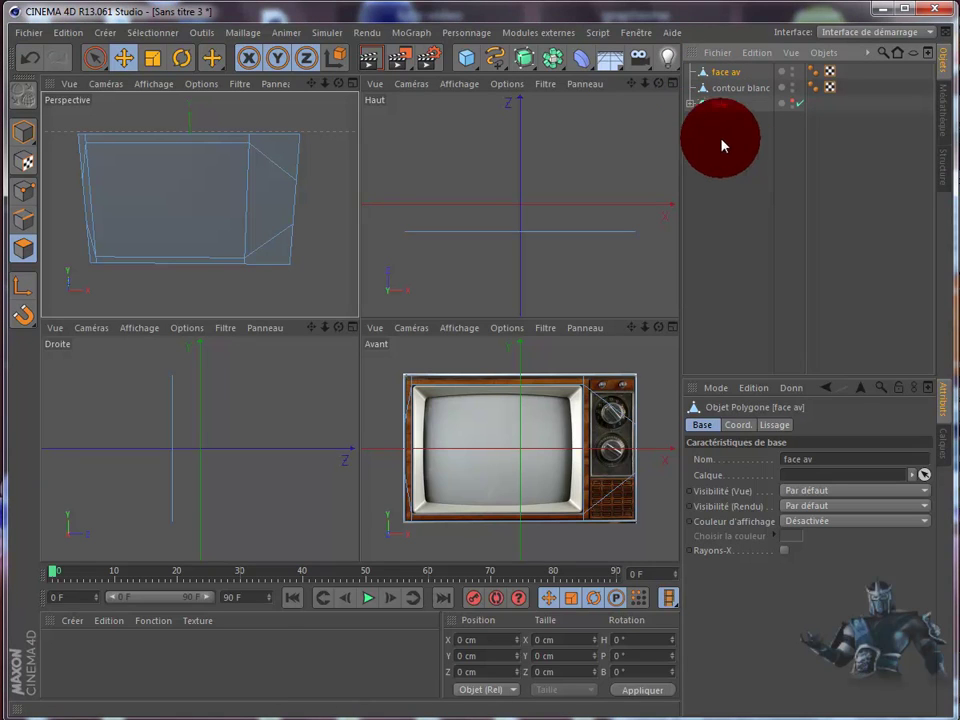
- Set face av's Visibilité (Vue) to Désactivée and select contour blanc in the Perspective view
click(355, 86)
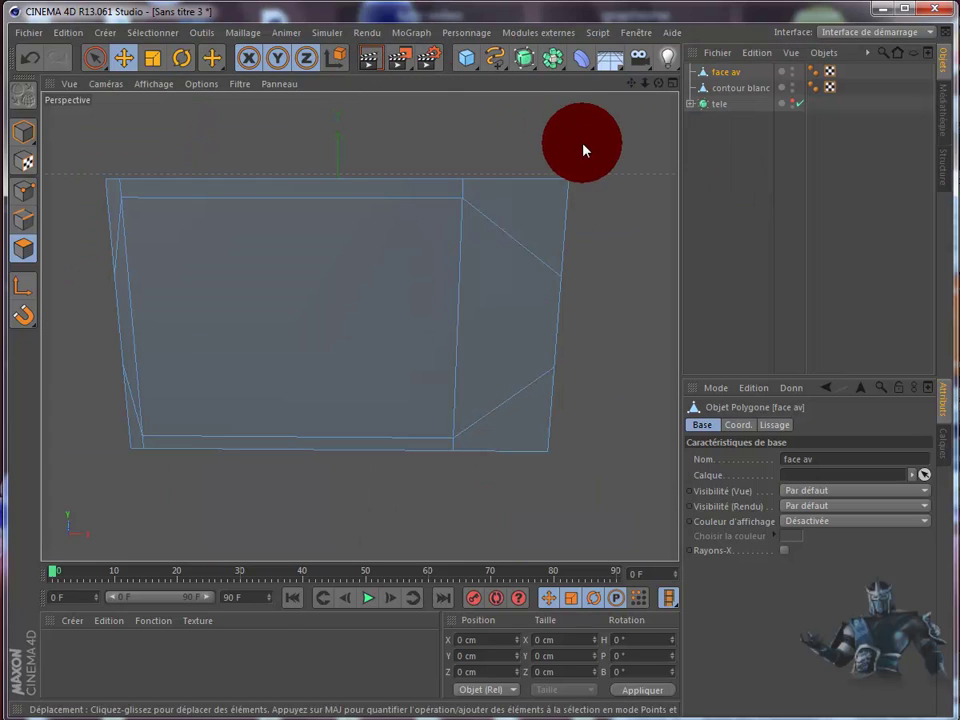
double_click(794, 72)
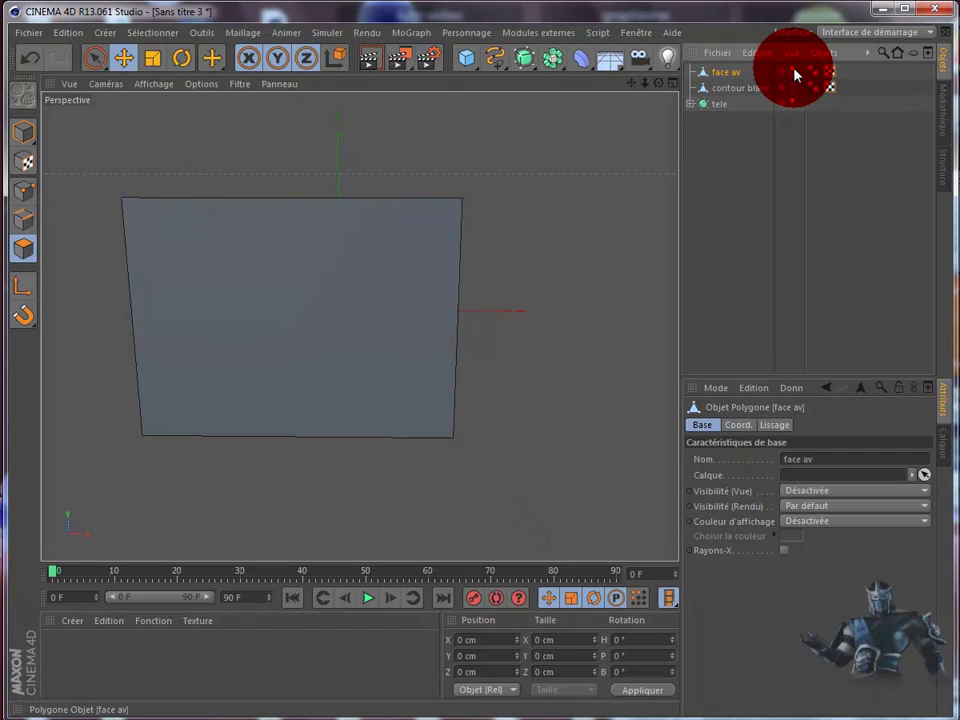
click(740, 89)
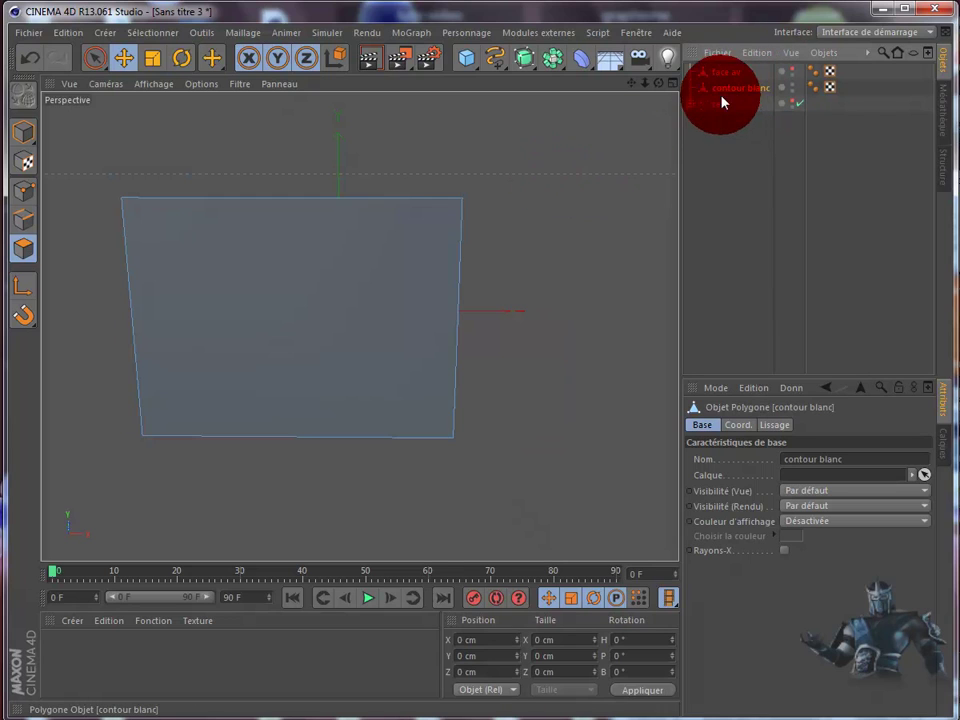
mouse_move(512, 400)
alt+mouse_down()
mouse_move(498, 400)
mouse_move(513, 400)
alt+mouse_up()
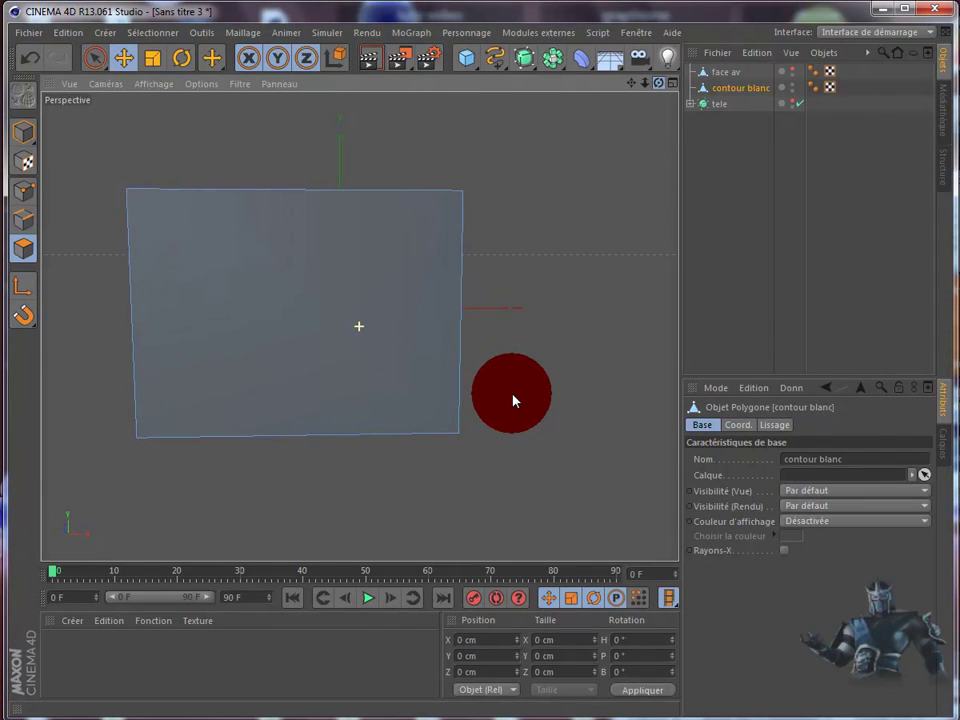
- In the maximised Avant view, inner-extrude the contour blanc polygon with a 49 cm Décalage
click(672, 84)
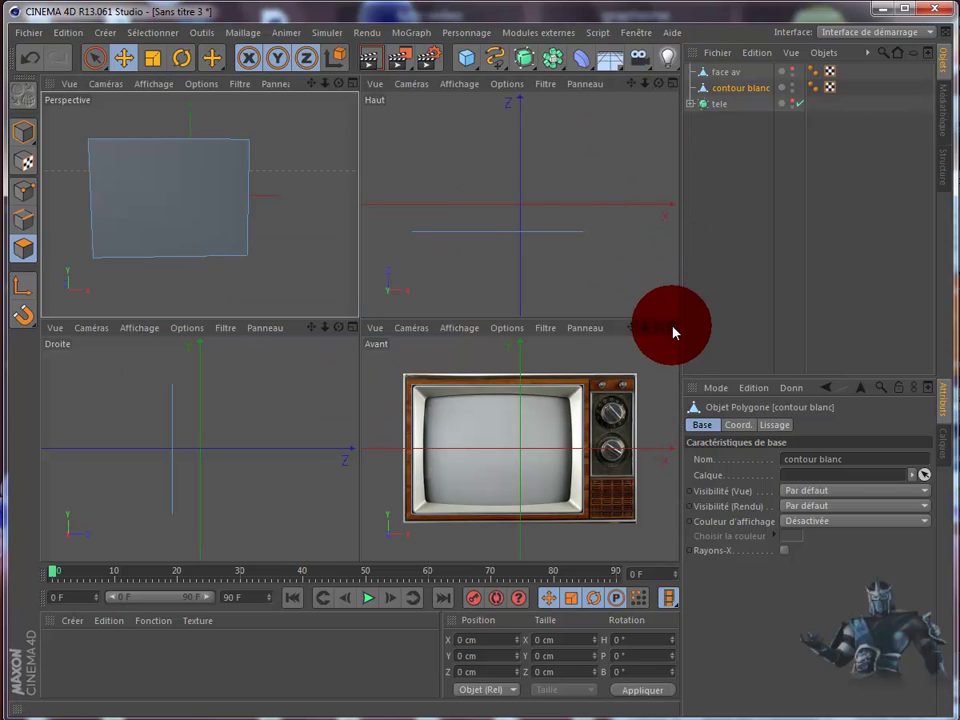
click(672, 328)
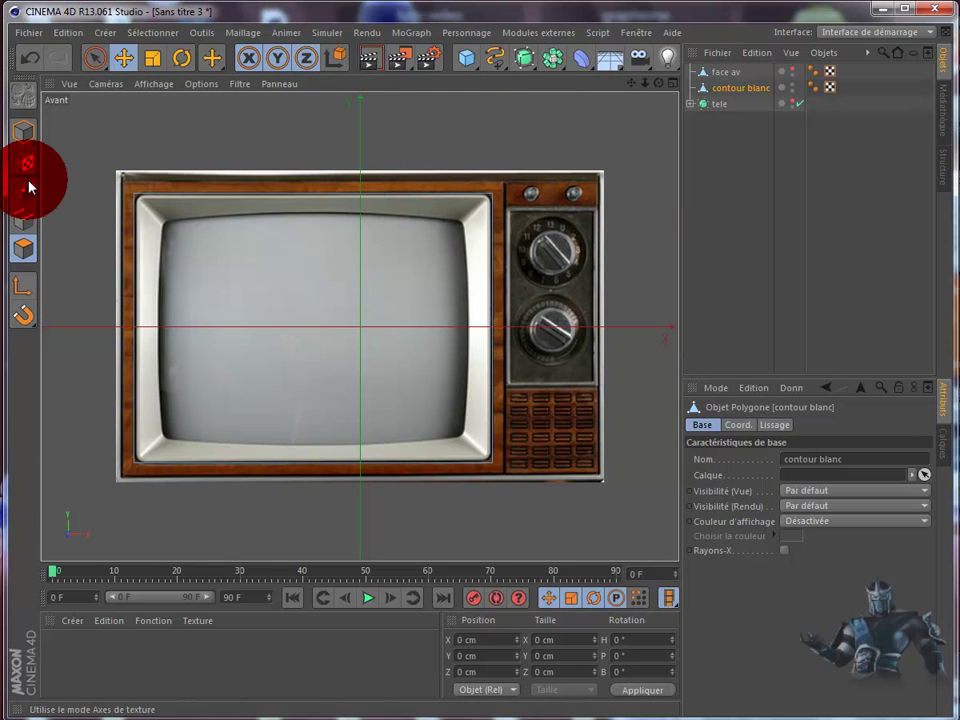
click(24, 219)
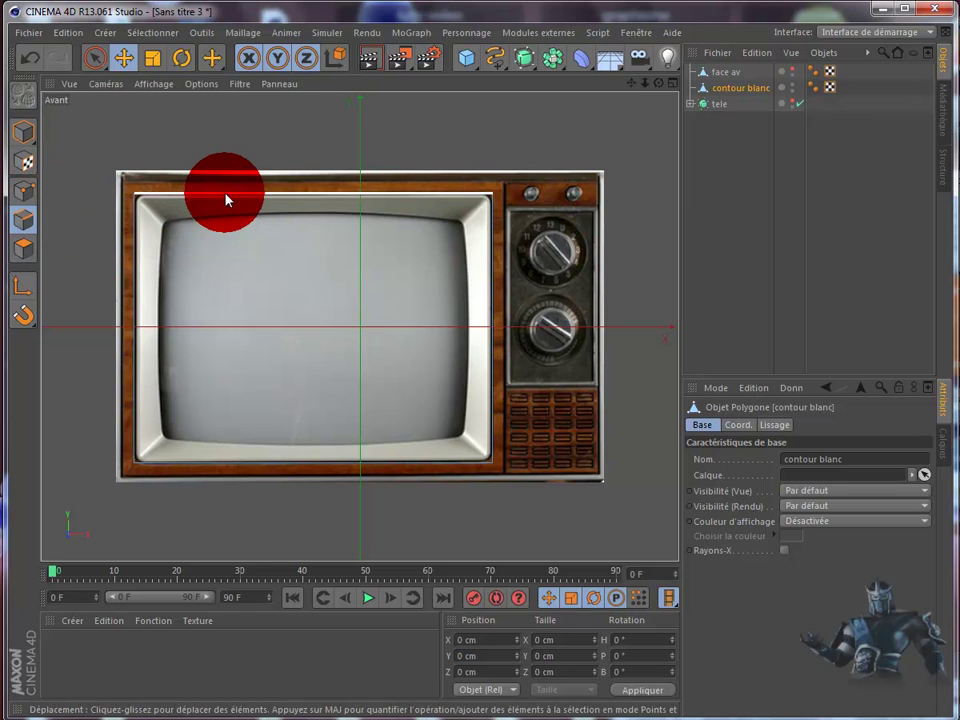
click(22, 250)
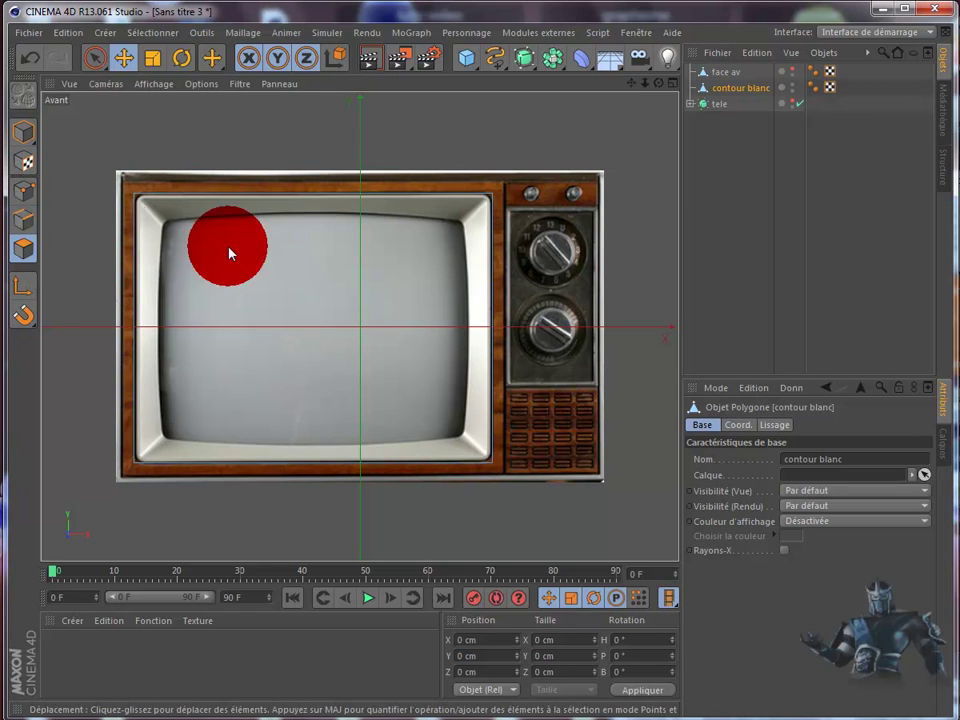
click(235, 253)
right_click(637, 151)
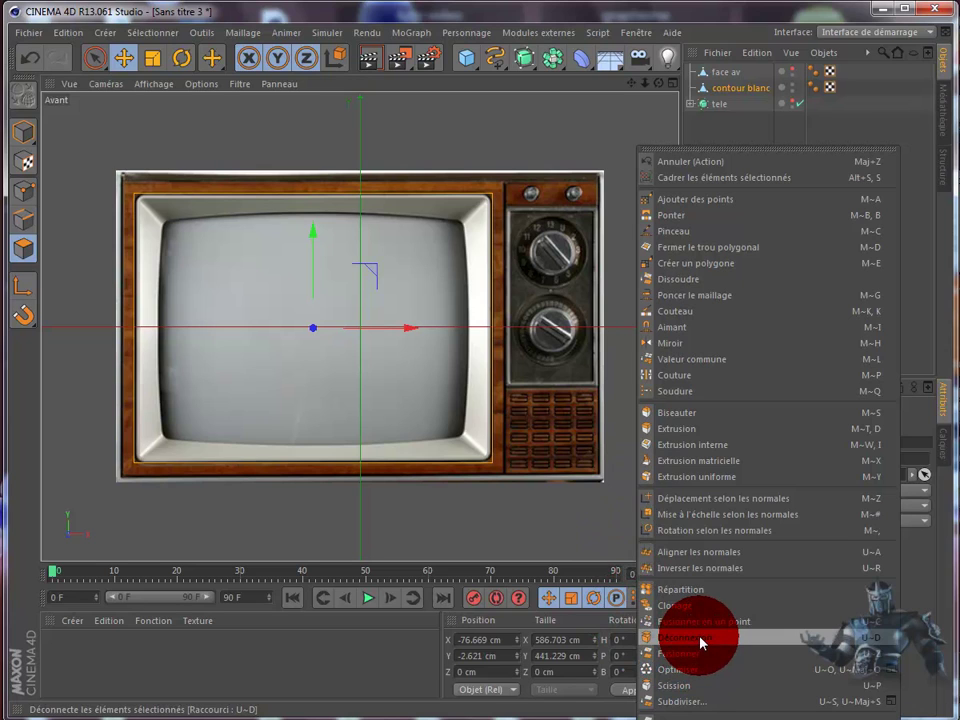
click(706, 446)
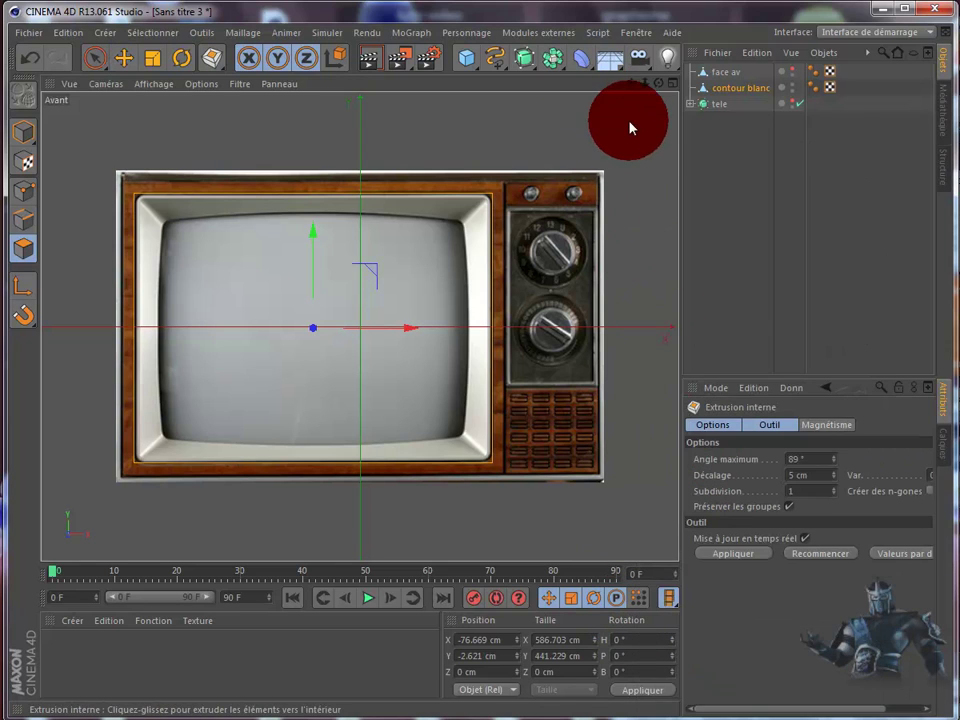
drag(514, 392, 513, 401)
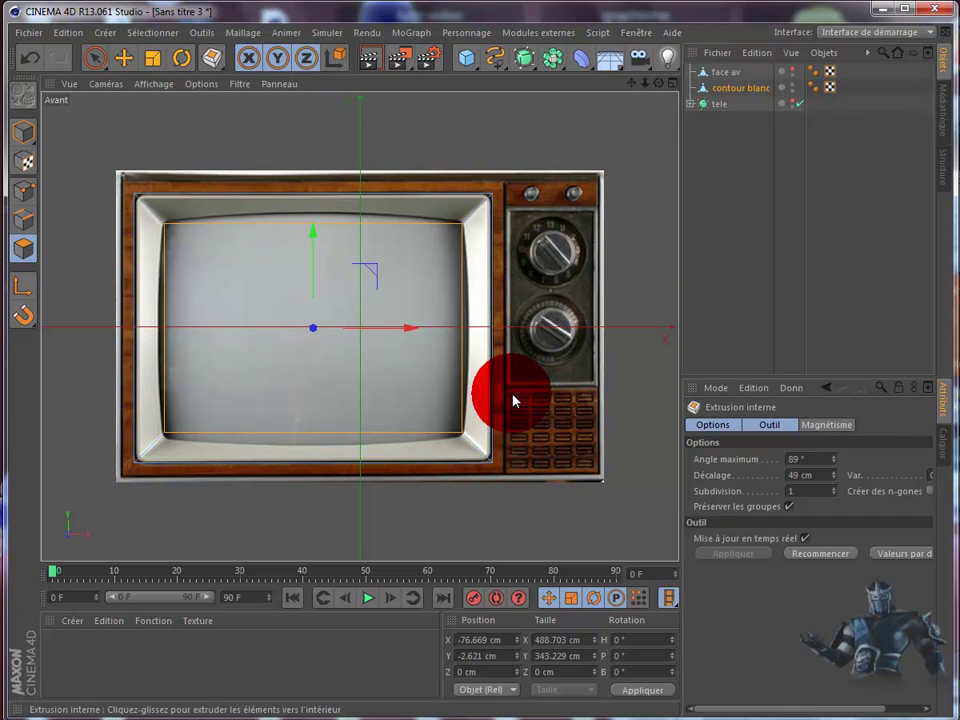
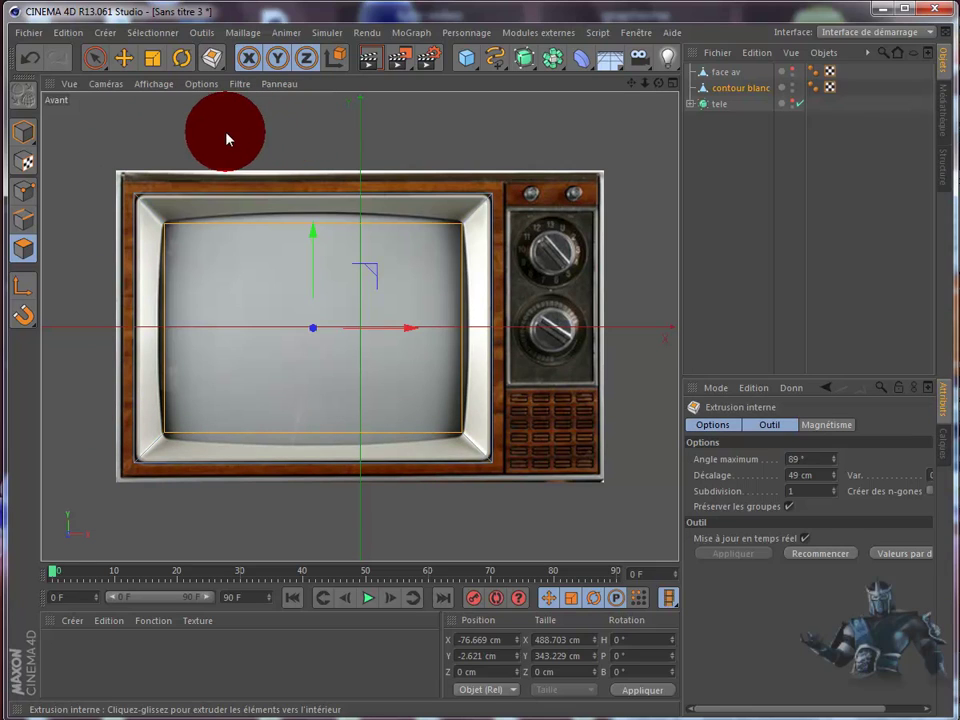
- Finish the inner extrusion and knife-cut three vertical and two horizontal loops across the screen face
click(24, 218)
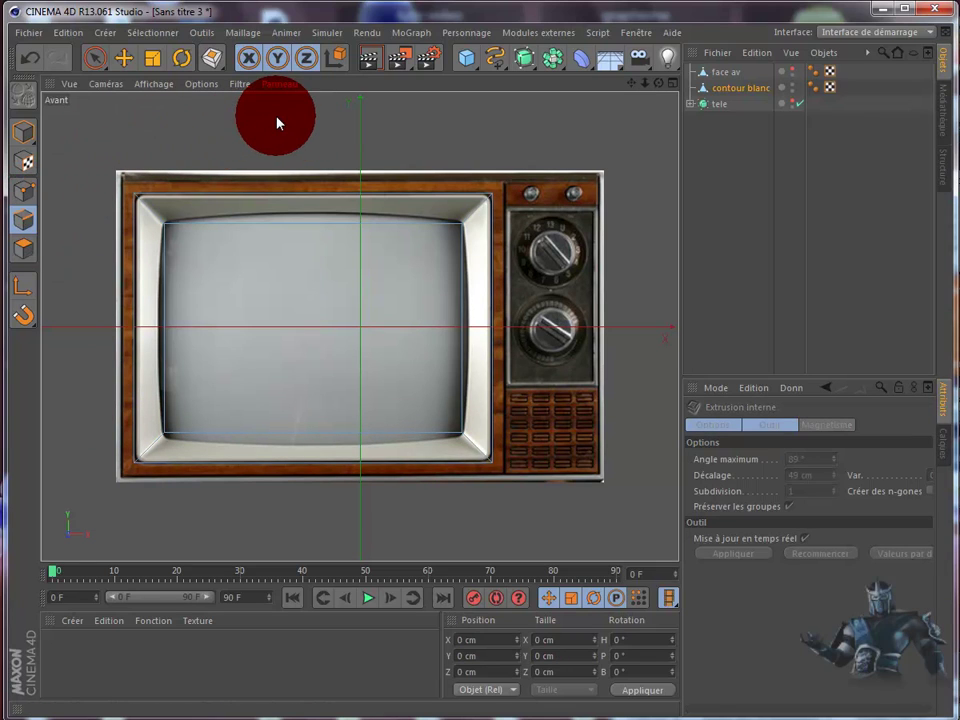
key(k)
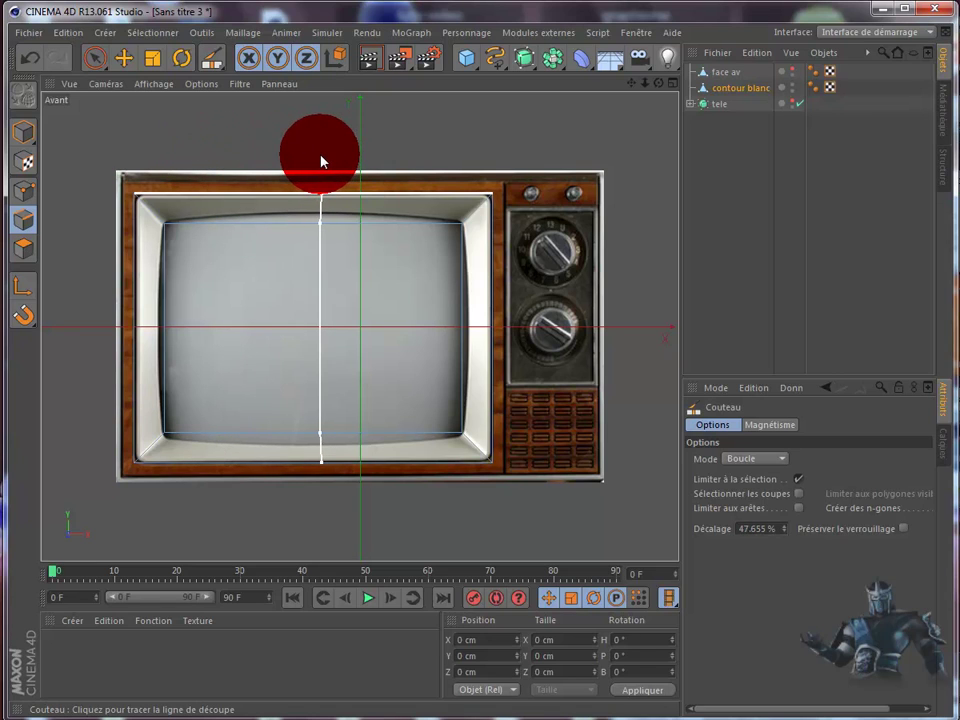
click(321, 161)
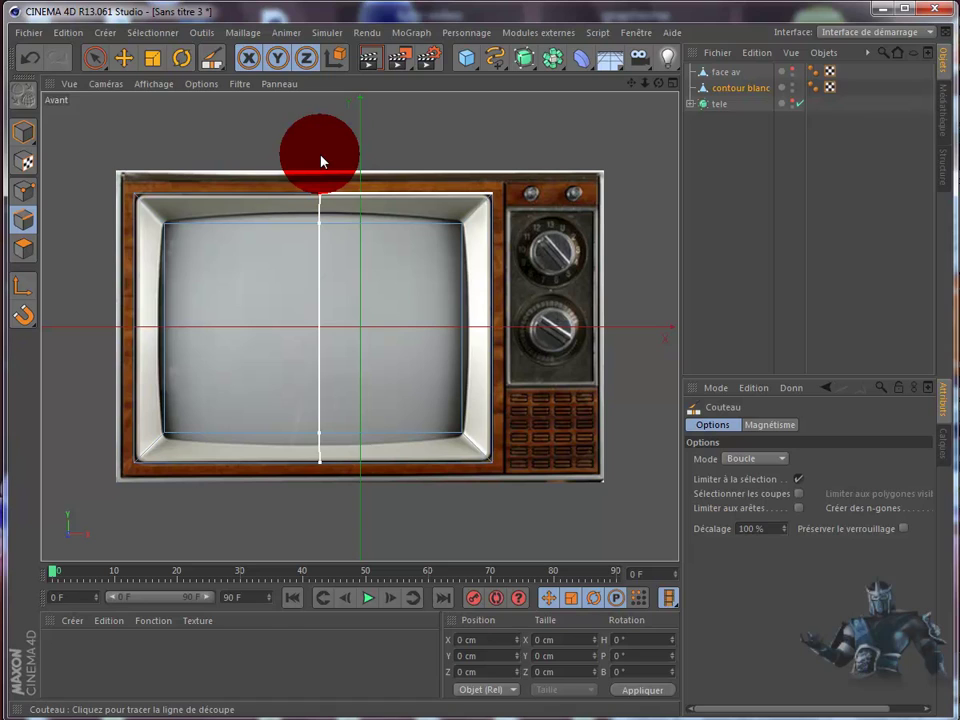
click(240, 167)
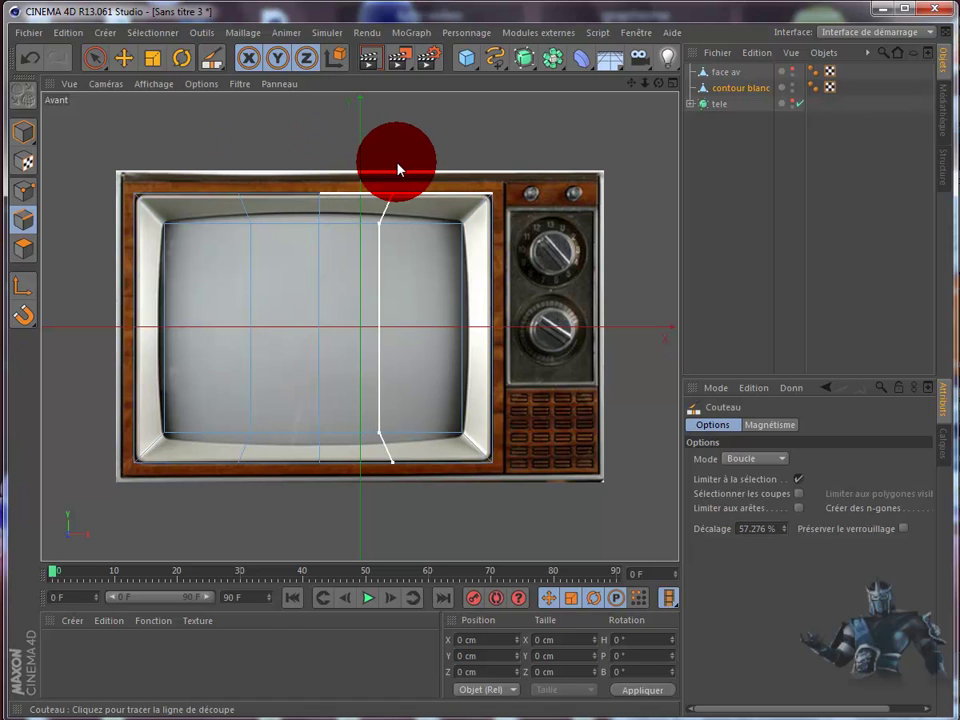
click(414, 172)
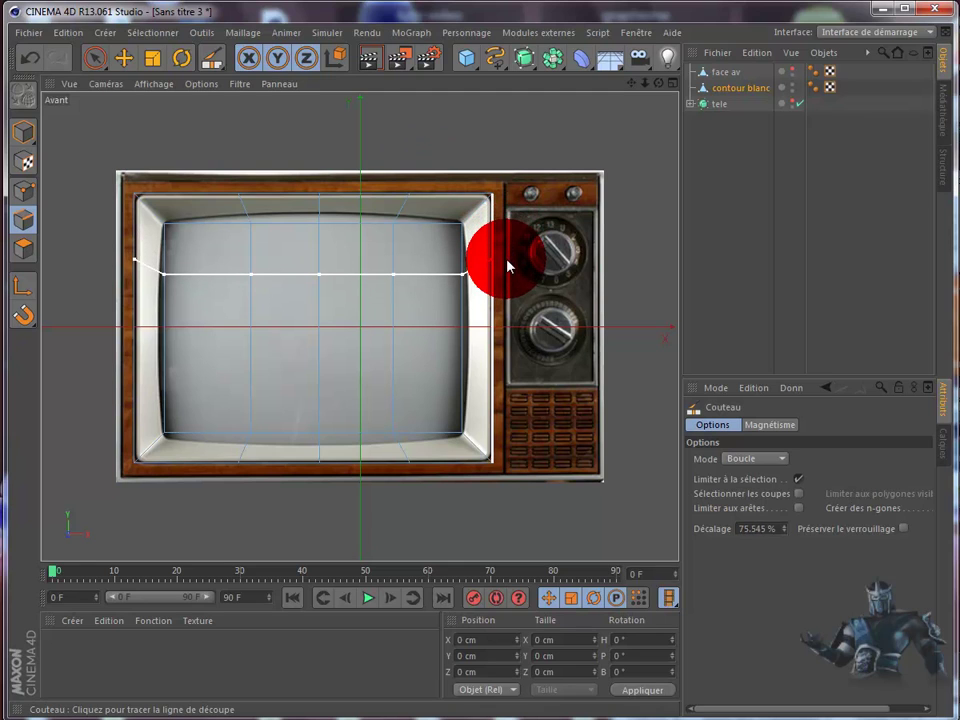
click(507, 261)
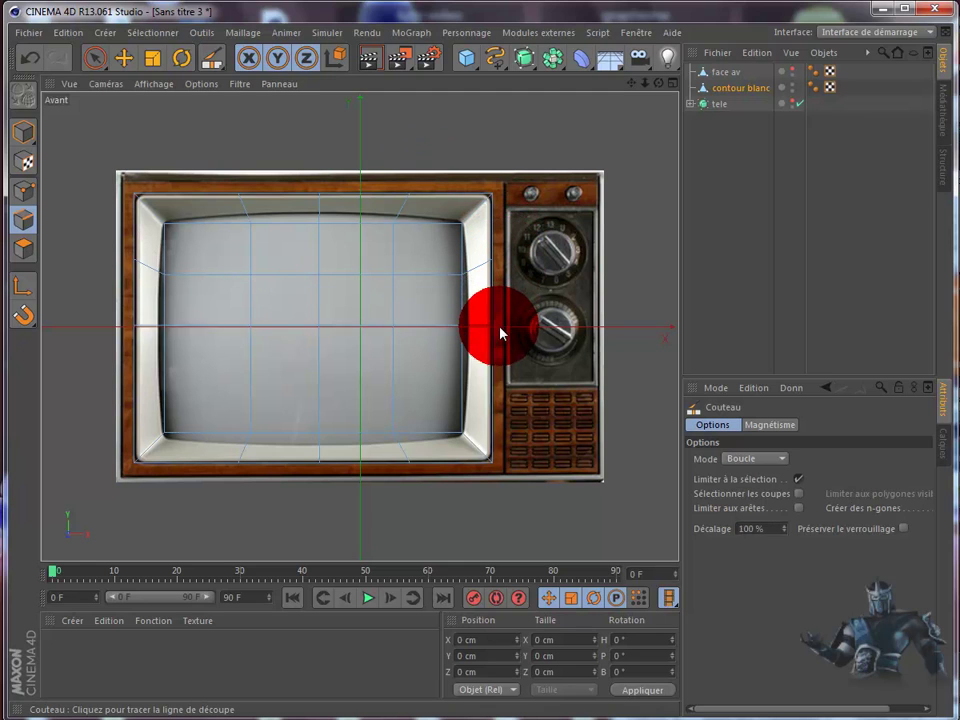
click(498, 381)
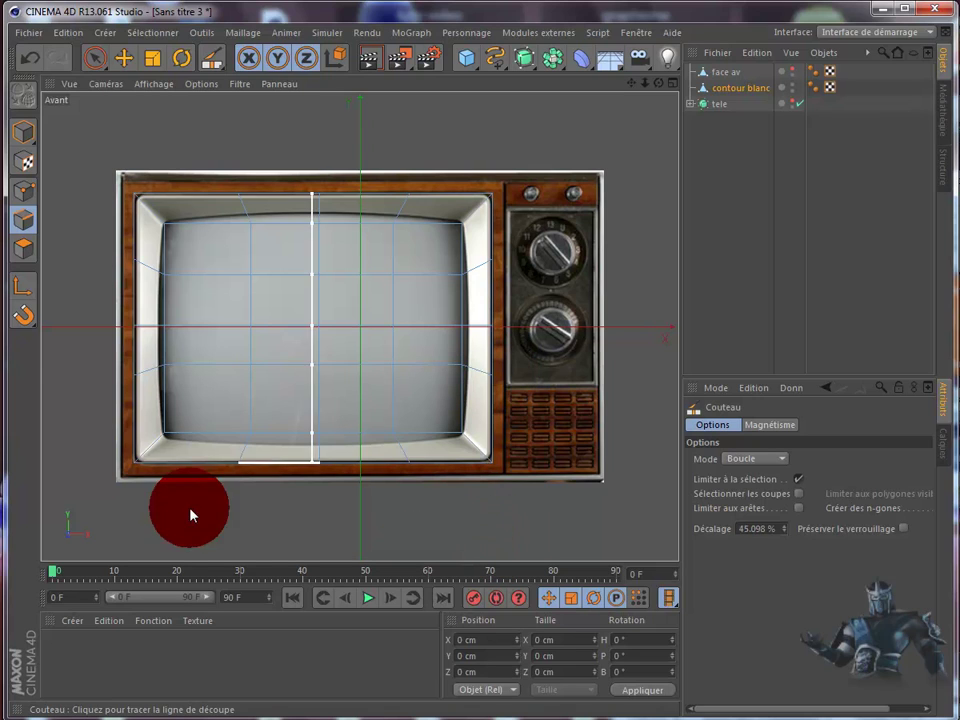
click(18, 193)
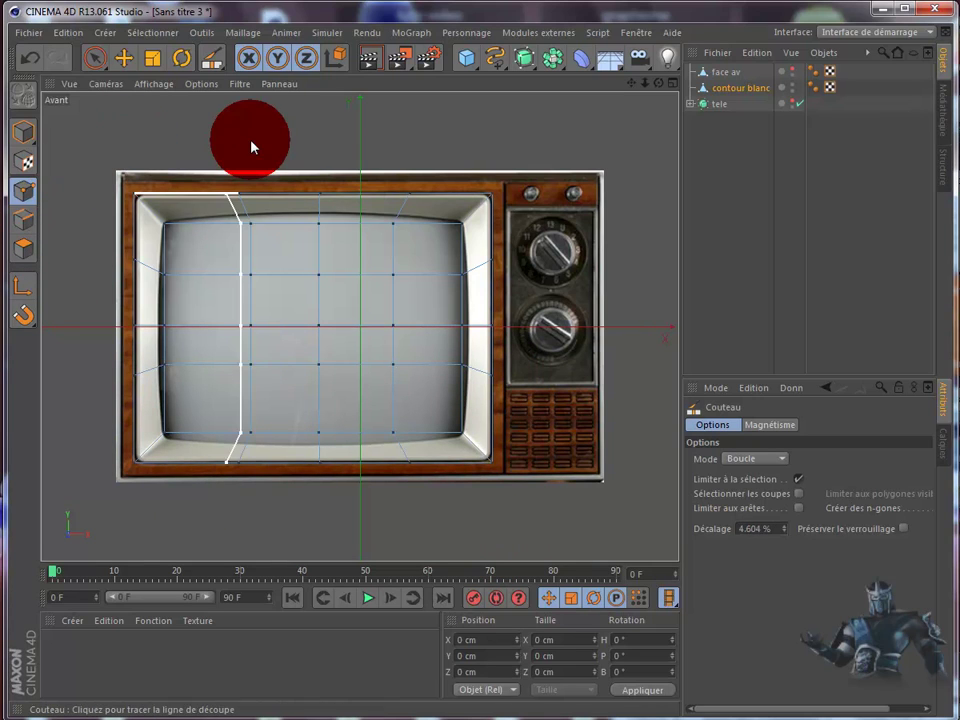
- Raise the three top grid points so the screen's upper border bows upward
click(121, 59)
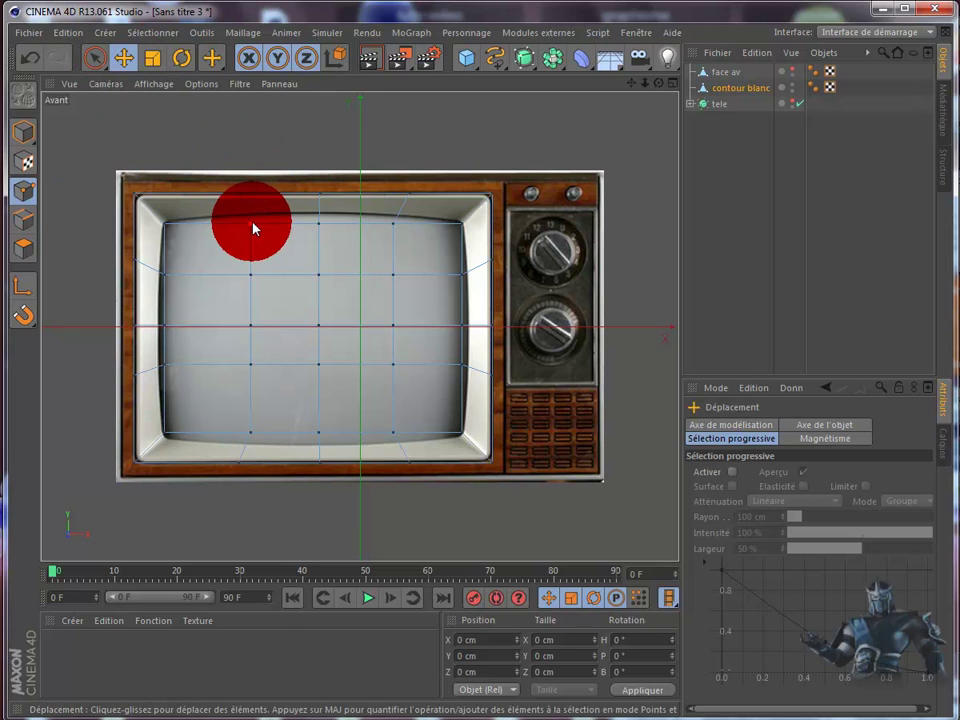
drag(252, 228, 250, 124)
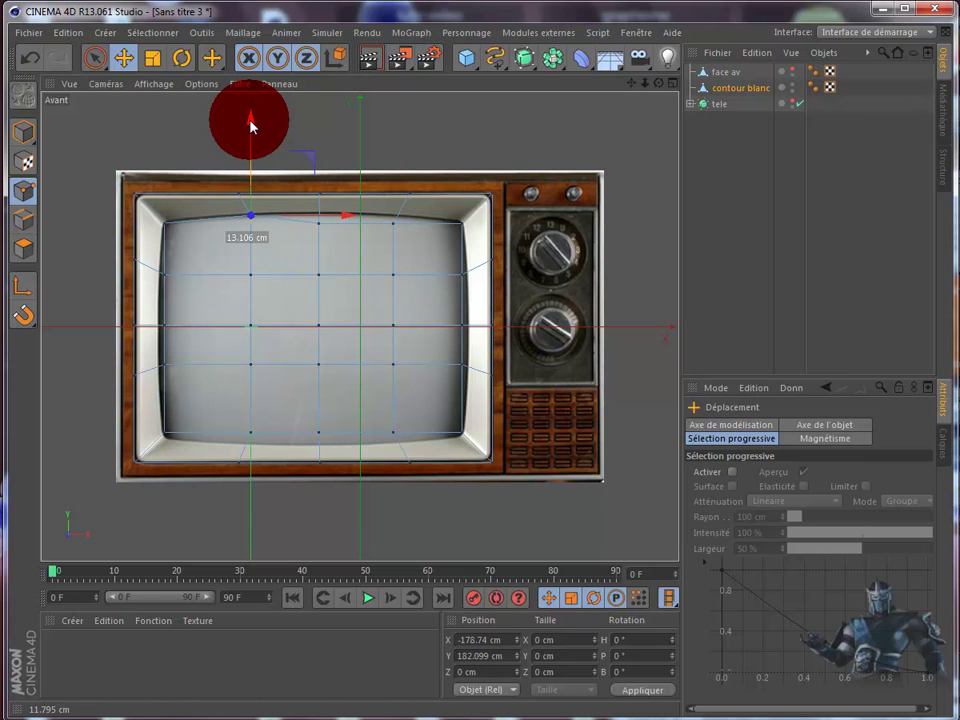
drag(250, 124, 254, 126)
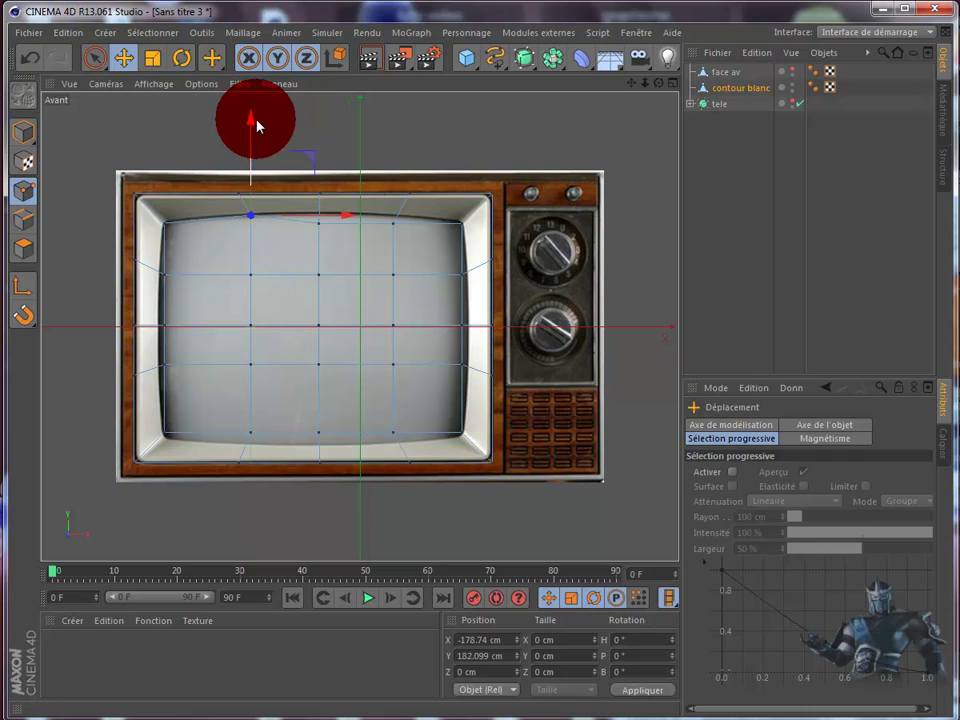
click(320, 226)
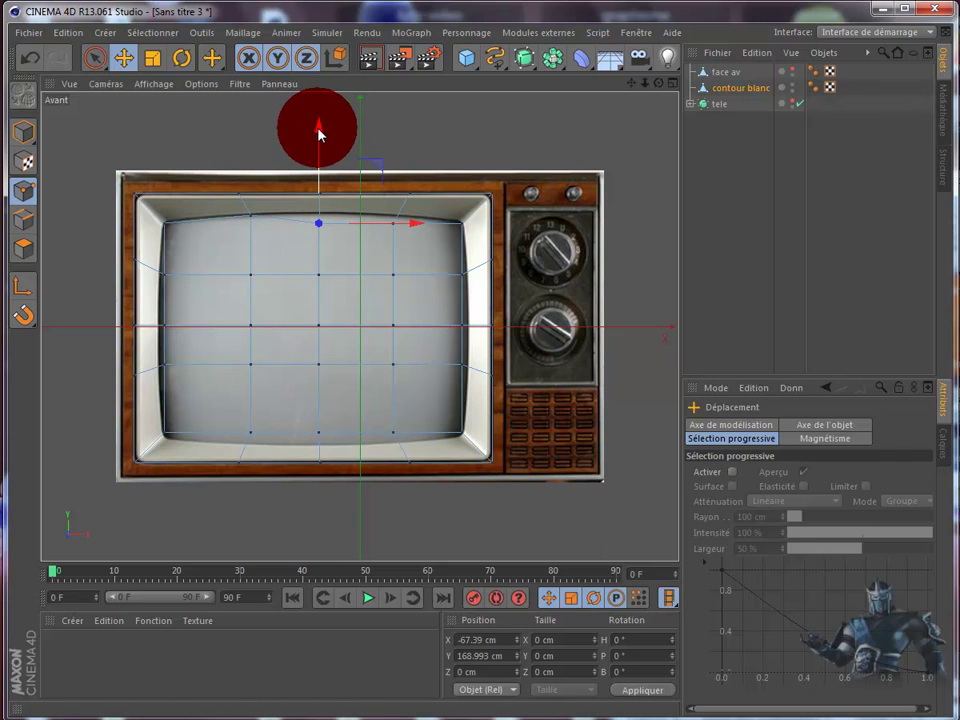
drag(319, 133, 321, 124)
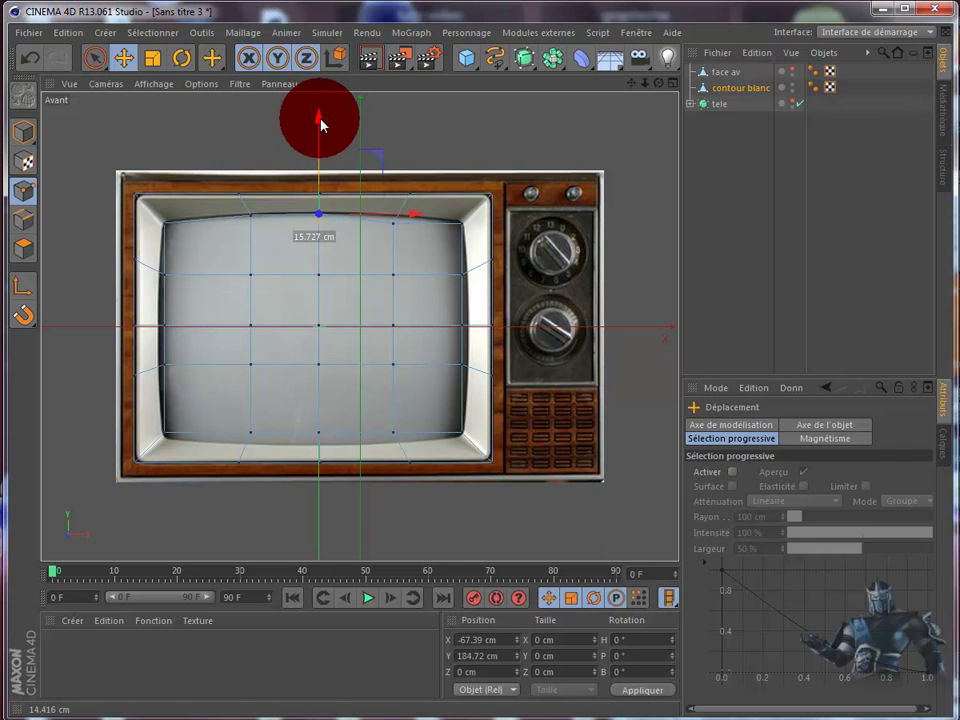
click(394, 226)
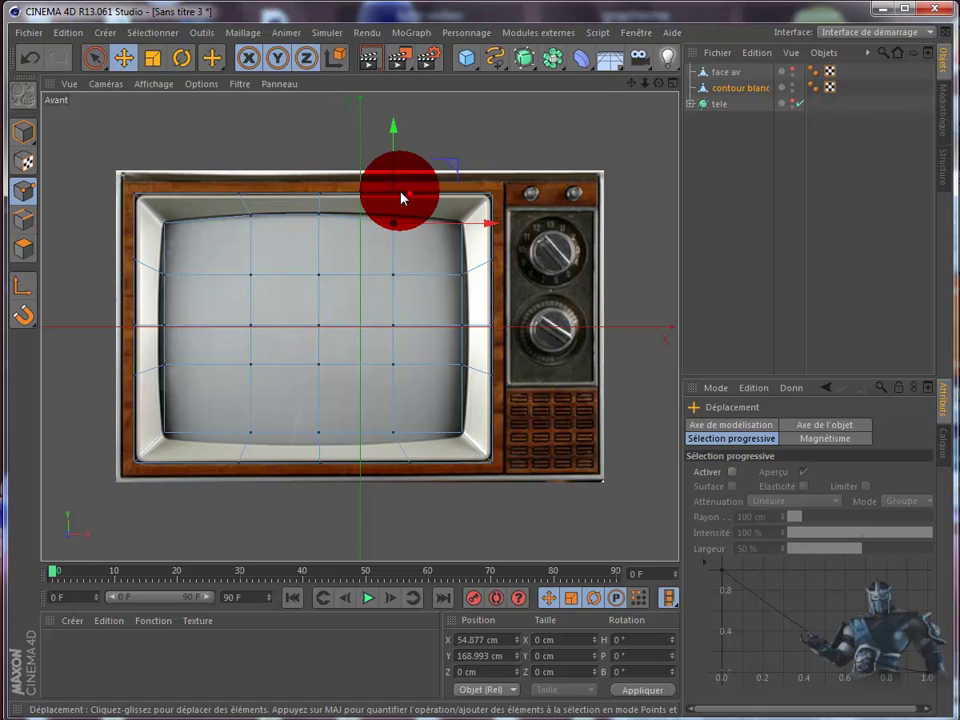
drag(395, 138, 396, 126)
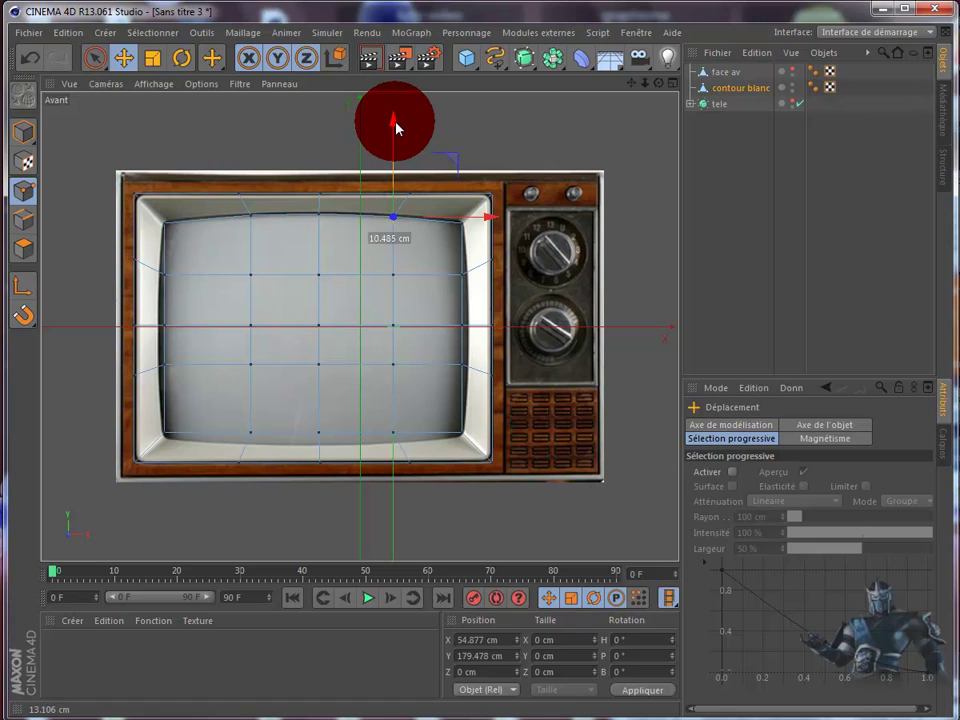
- Push the upper, middle and lower right-edge points outward to follow the curved right border
click(461, 274)
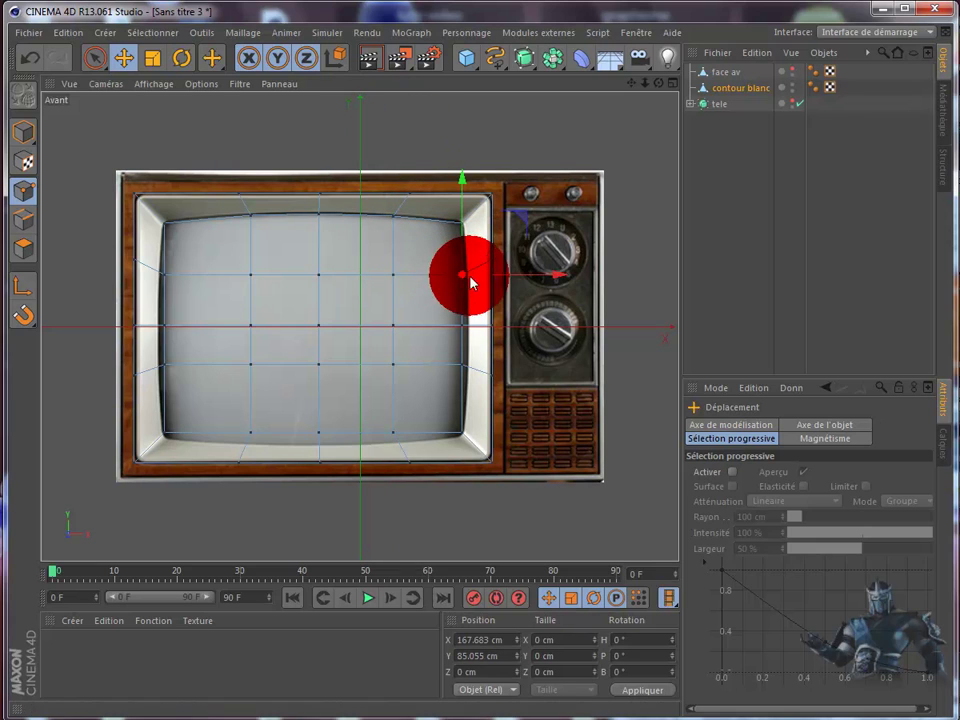
drag(565, 281, 571, 281)
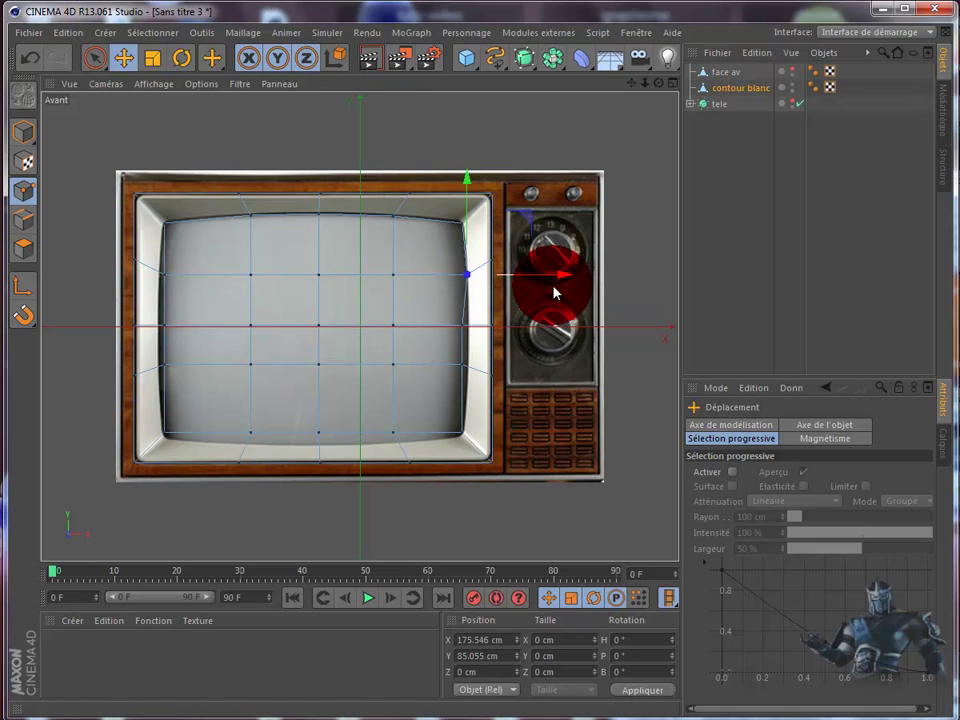
click(461, 331)
drag(548, 328, 567, 328)
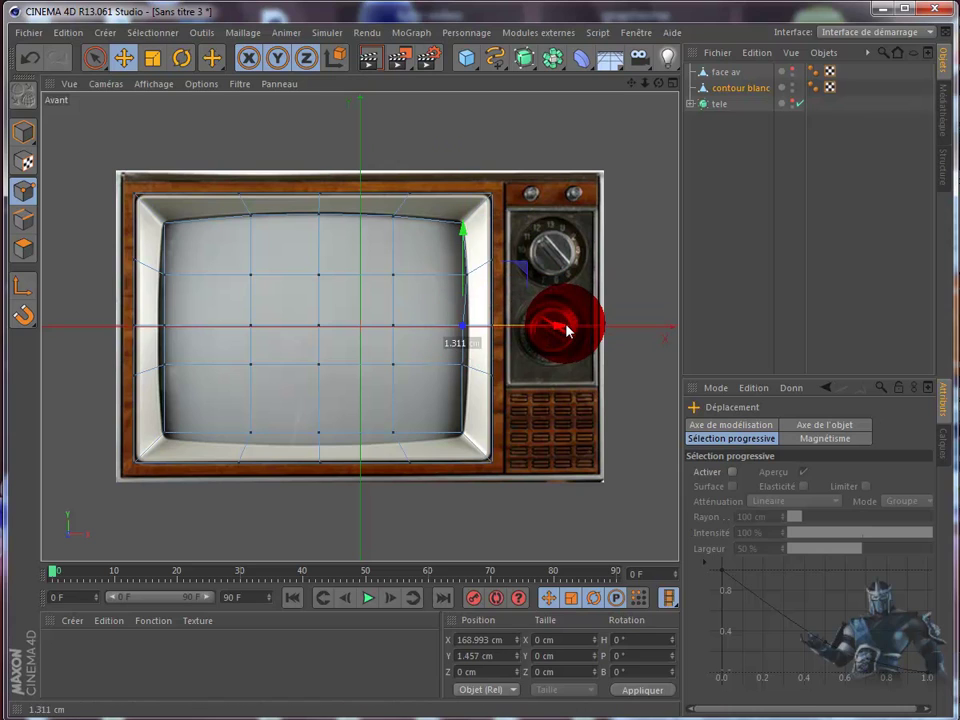
click(461, 364)
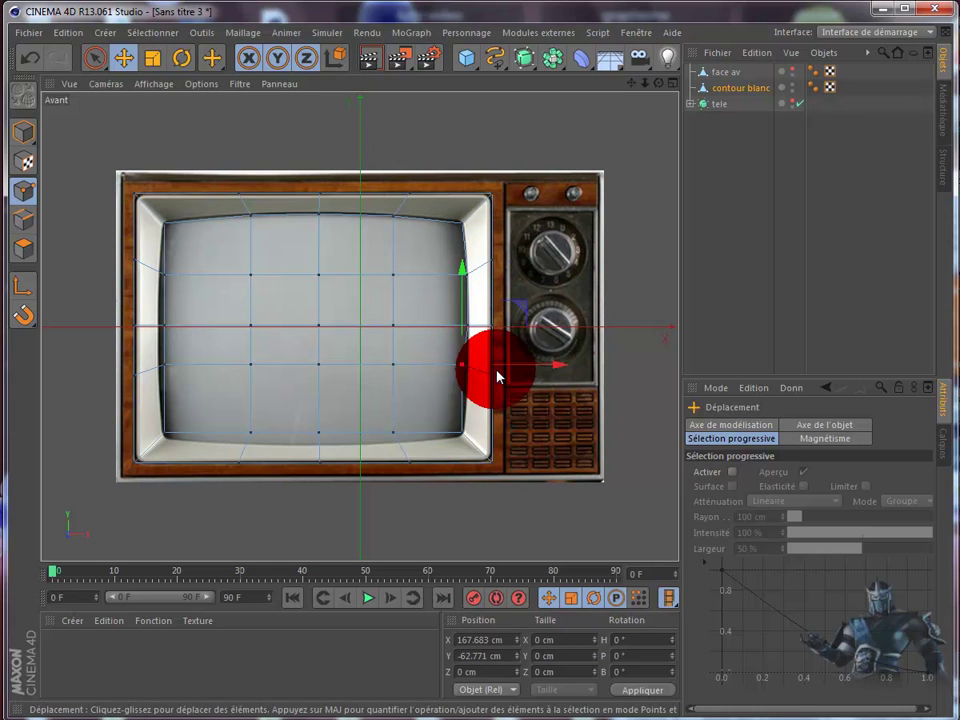
drag(555, 371, 562, 371)
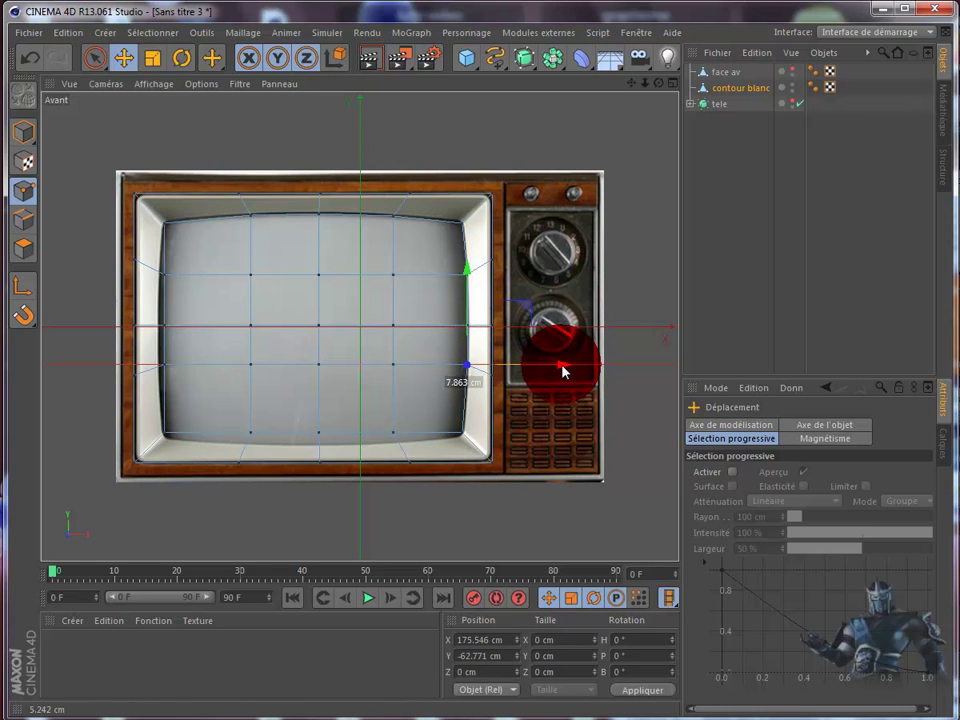
- Lower the three bottom grid points so the lower border bows downward
click(392, 432)
drag(390, 352, 390, 363)
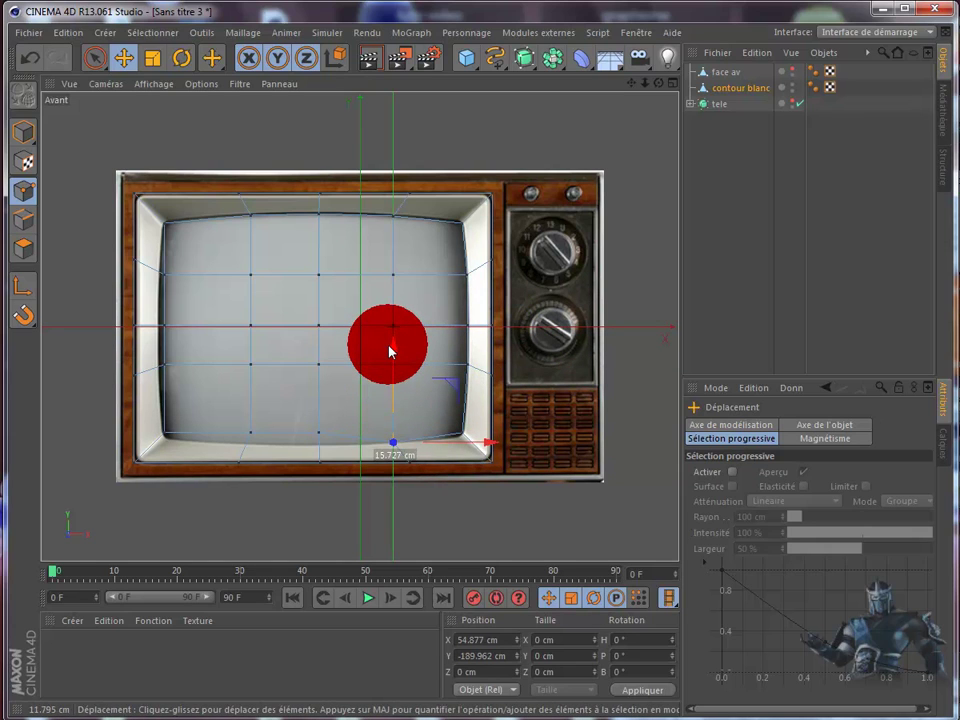
click(318, 412)
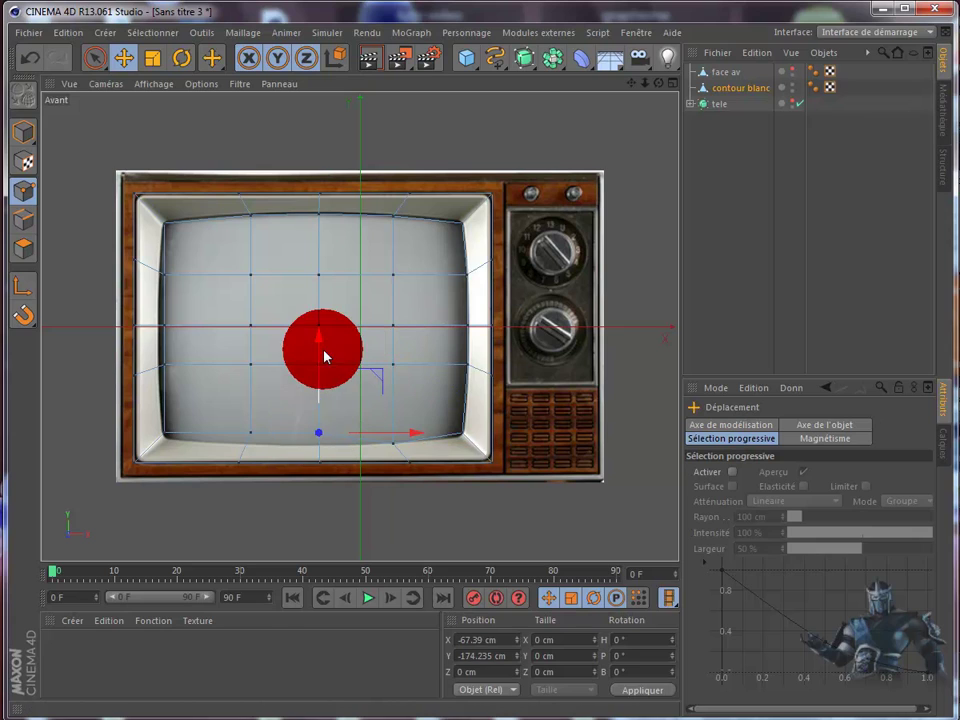
drag(321, 344, 320, 356)
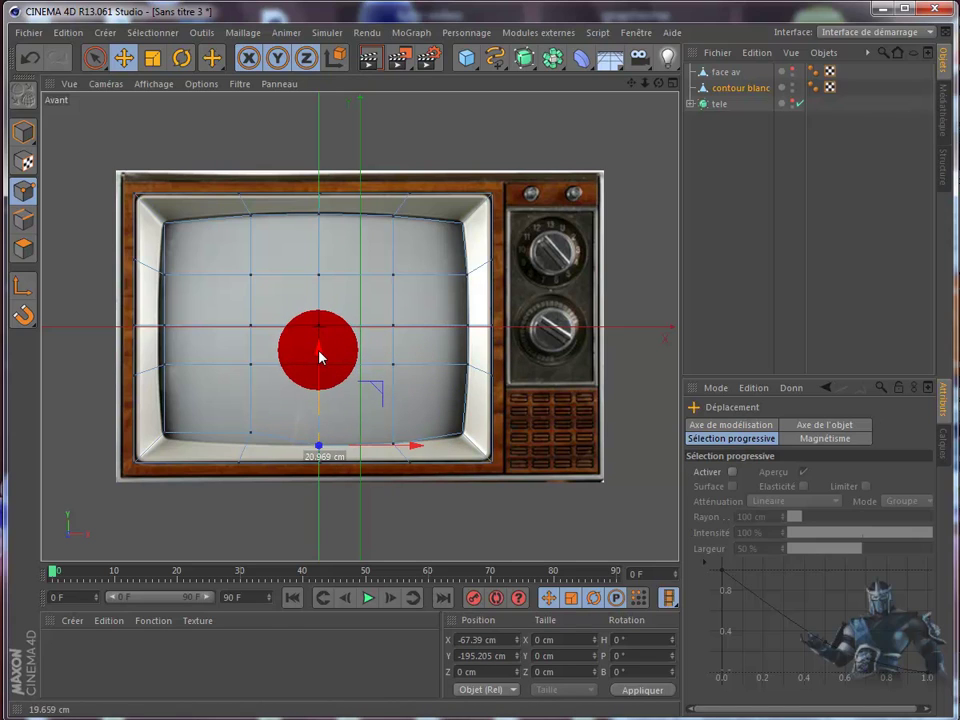
click(251, 407)
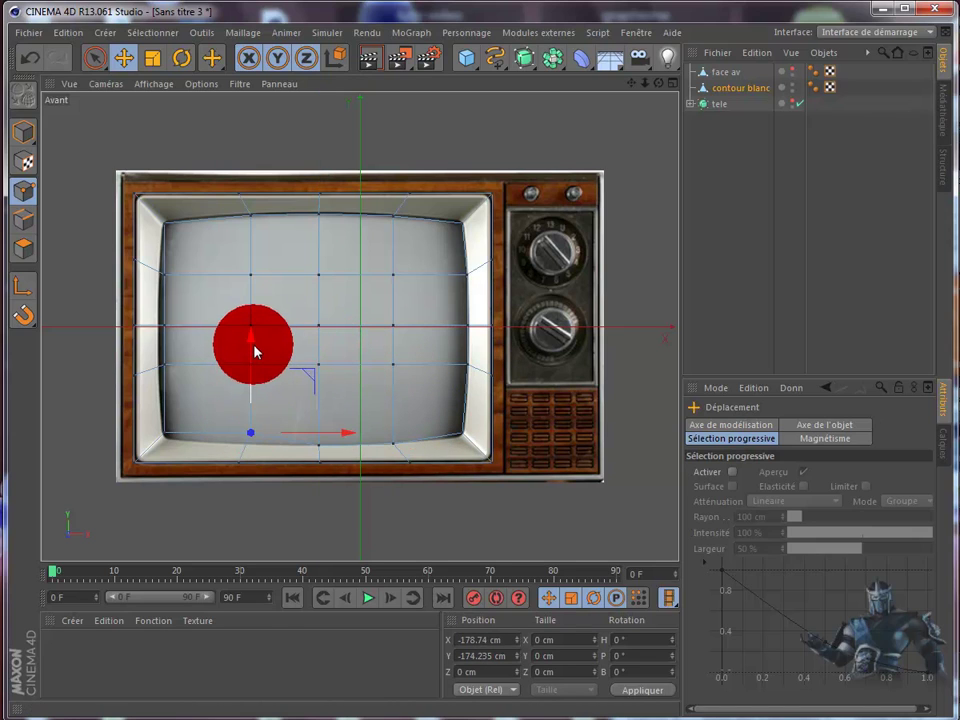
drag(255, 349, 239, 367)
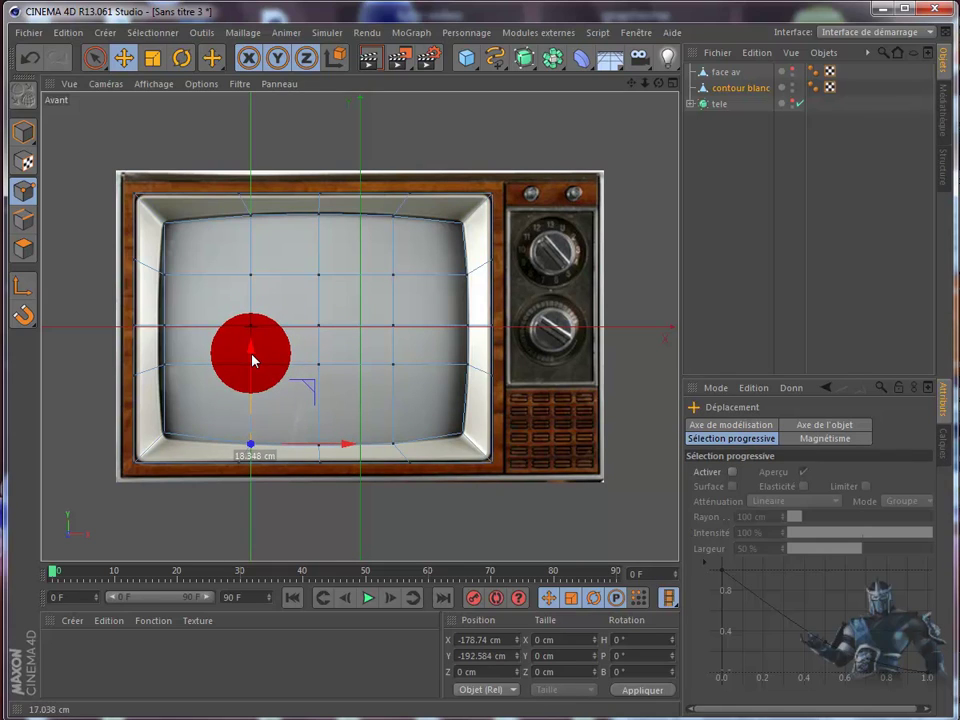
- Push the lower and upper left-edge points outward to follow the curved left border
click(166, 367)
drag(259, 372, 254, 373)
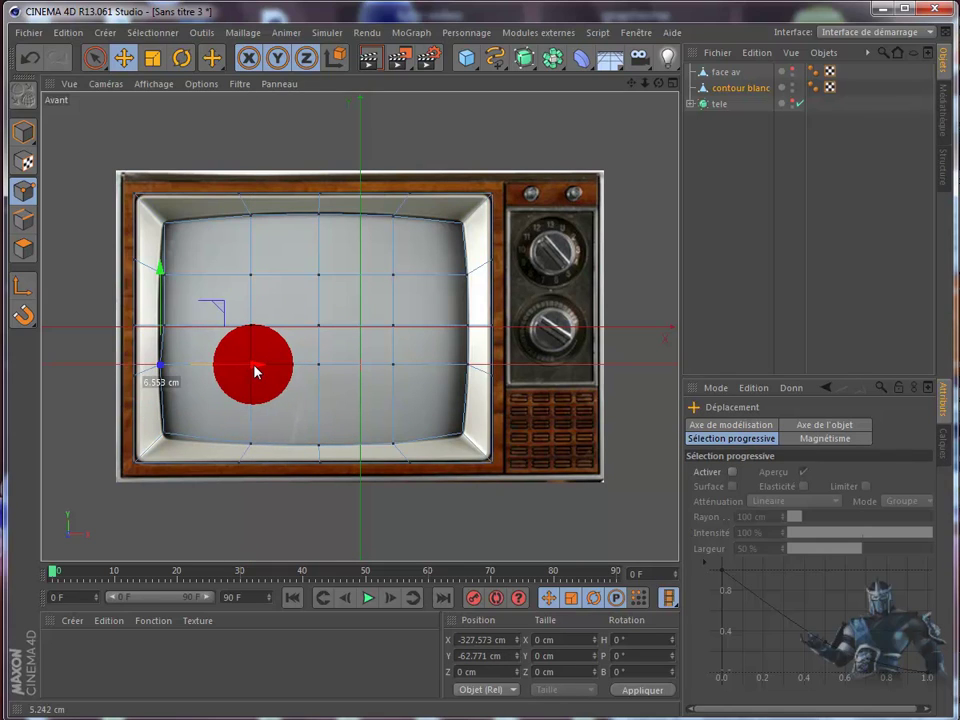
click(166, 327)
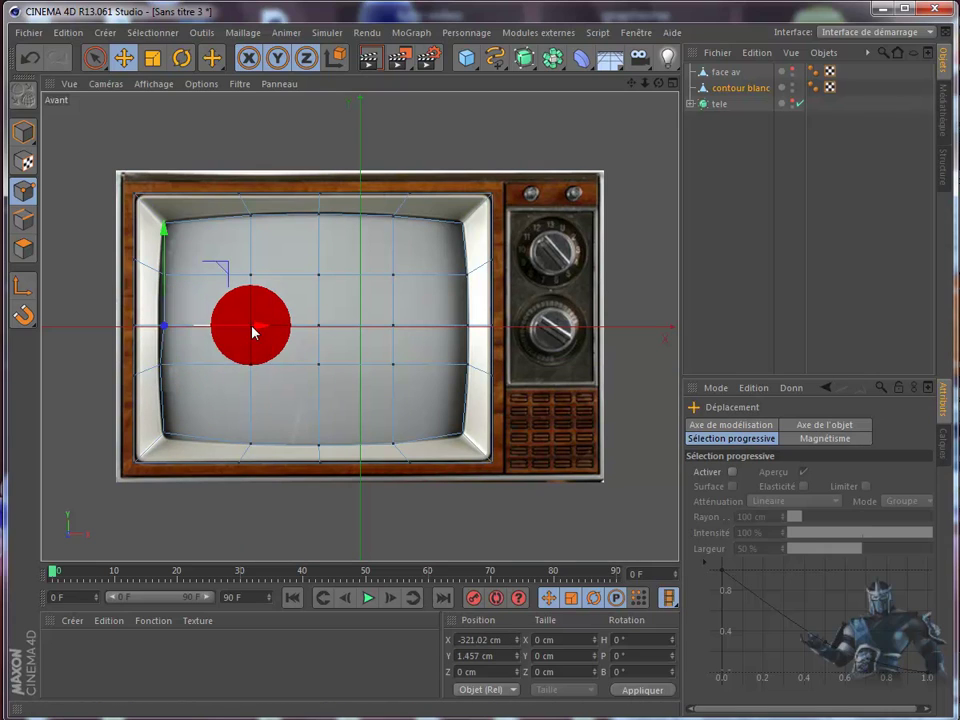
click(200, 278)
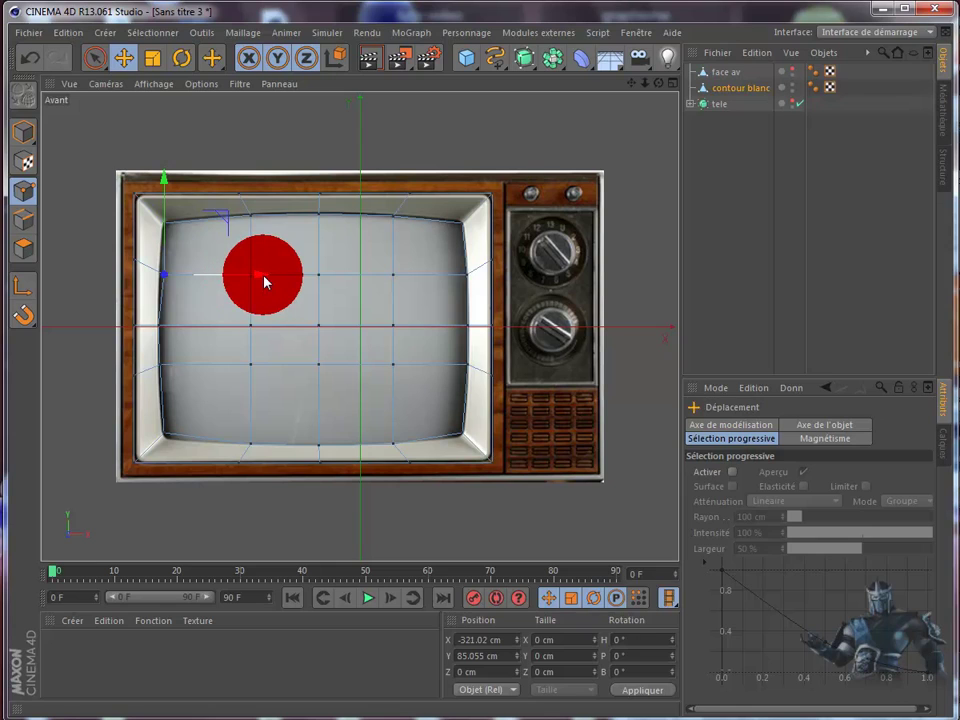
drag(252, 282, 259, 282)
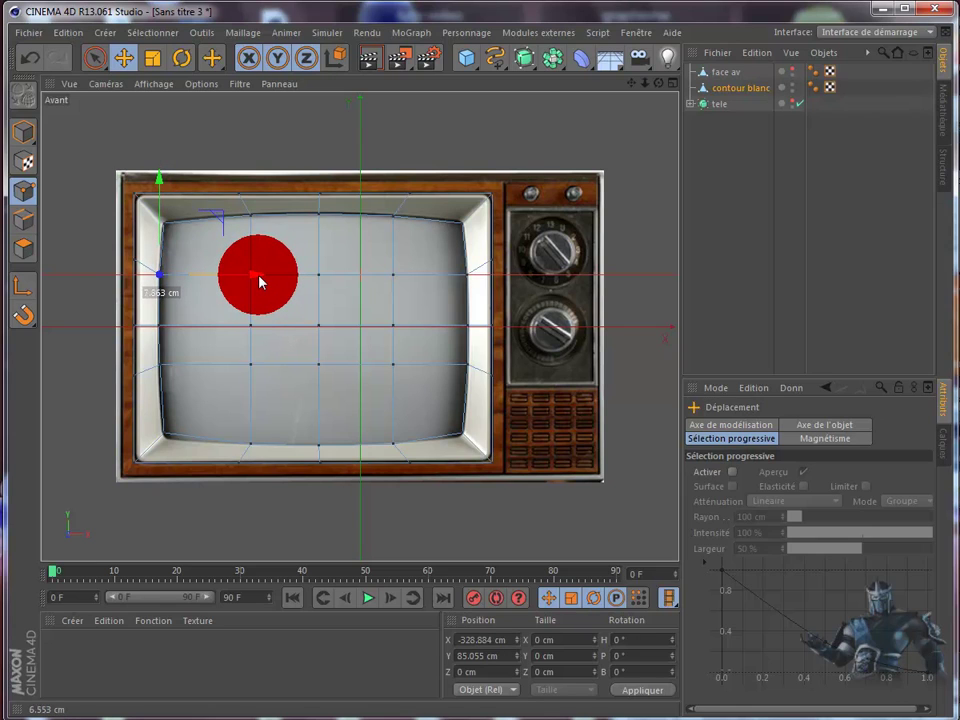
click(214, 386)
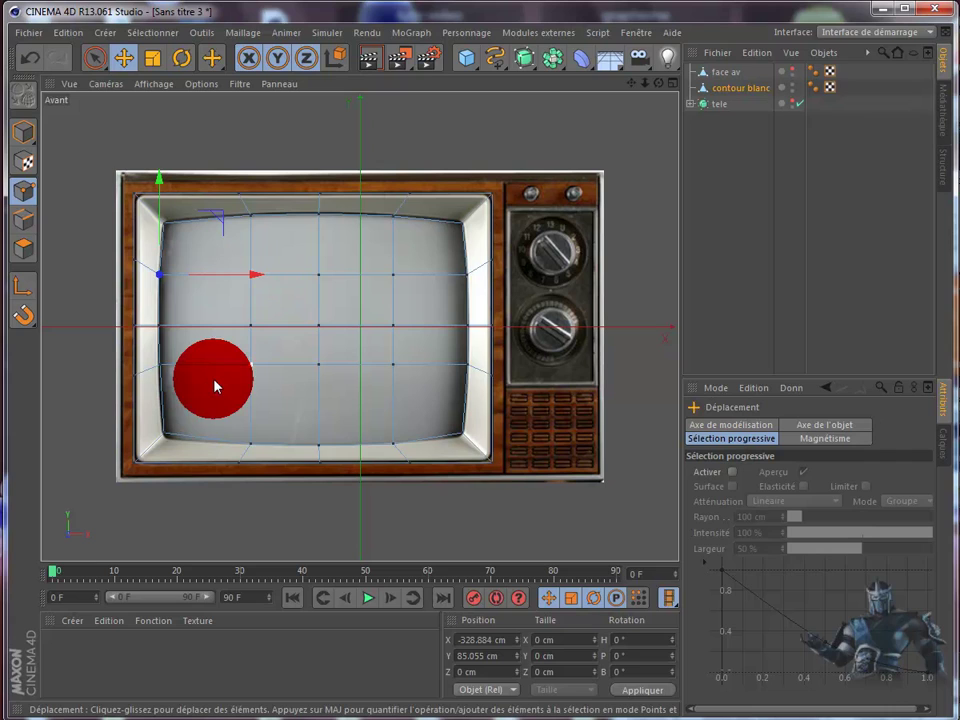
- Lower the bottom-left corner point slightly and the bottom-right point about 4 cm
click(166, 437)
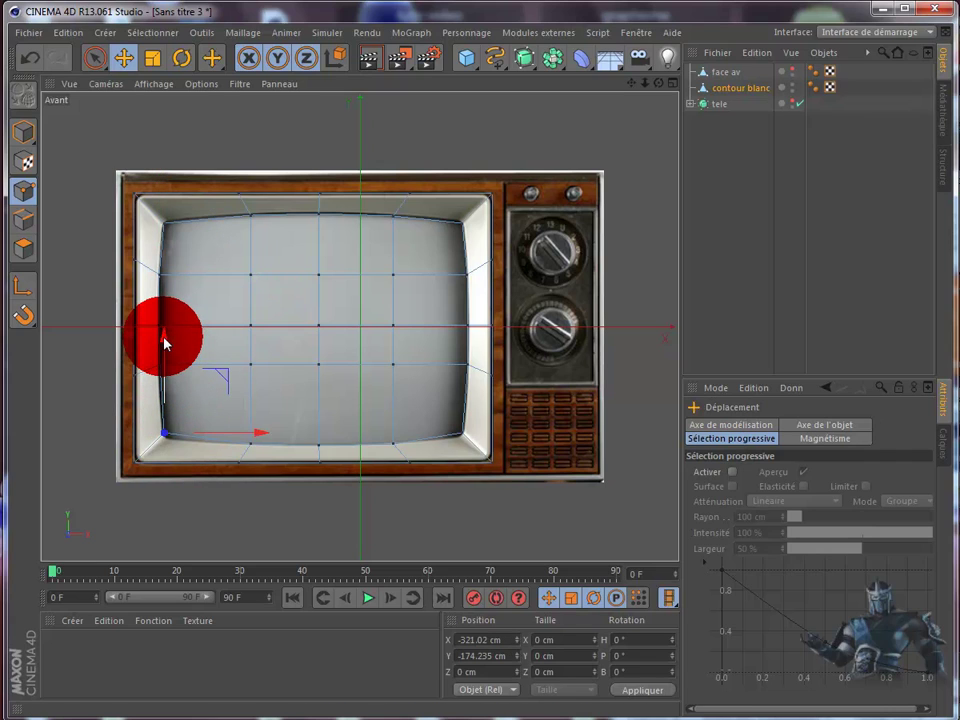
drag(165, 344, 166, 349)
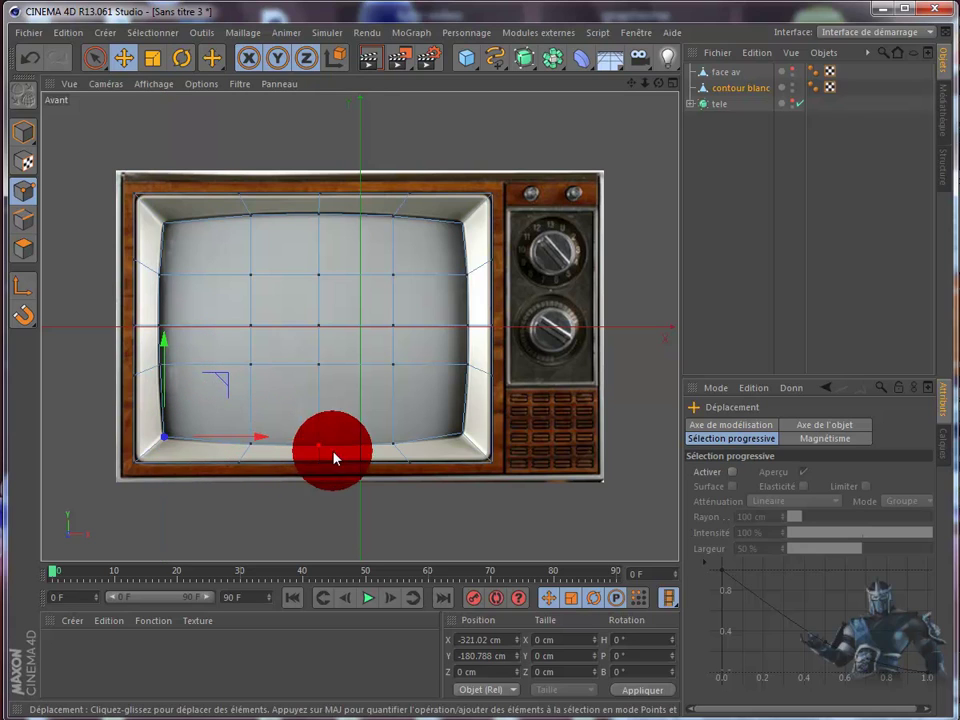
click(462, 434)
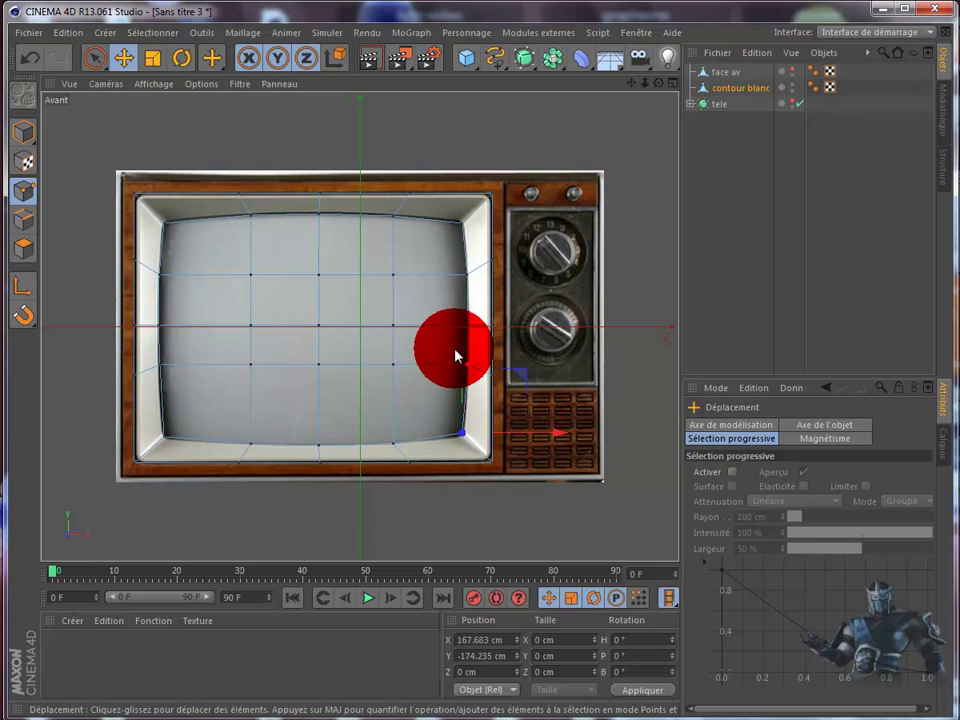
drag(464, 345, 464, 347)
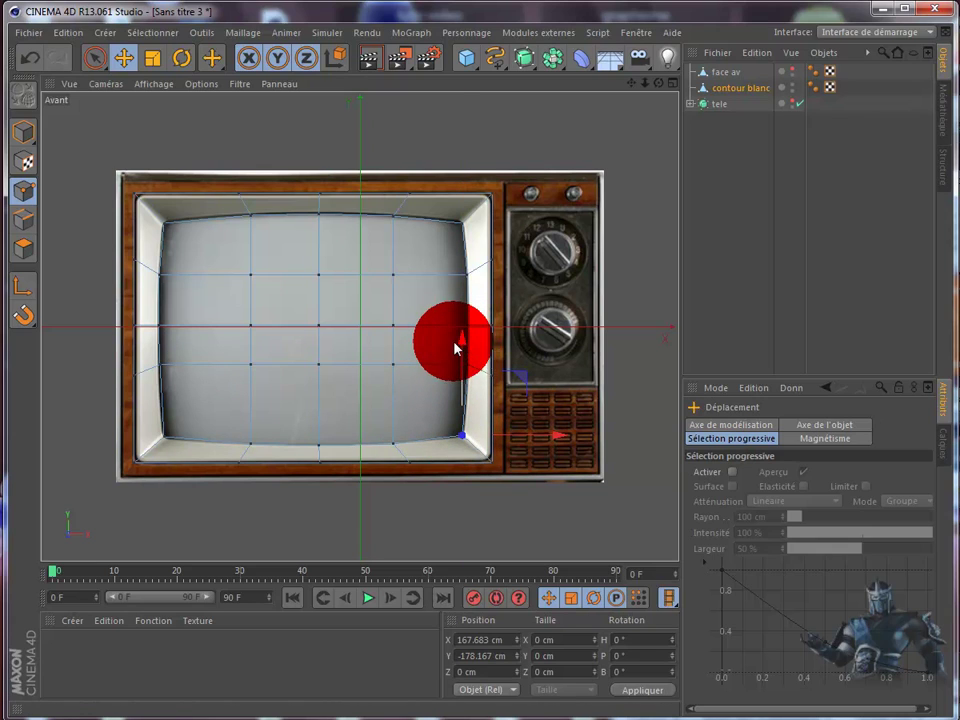
- Nudge the bottom-left corner point along X and Y to match the inner frame
click(165, 439)
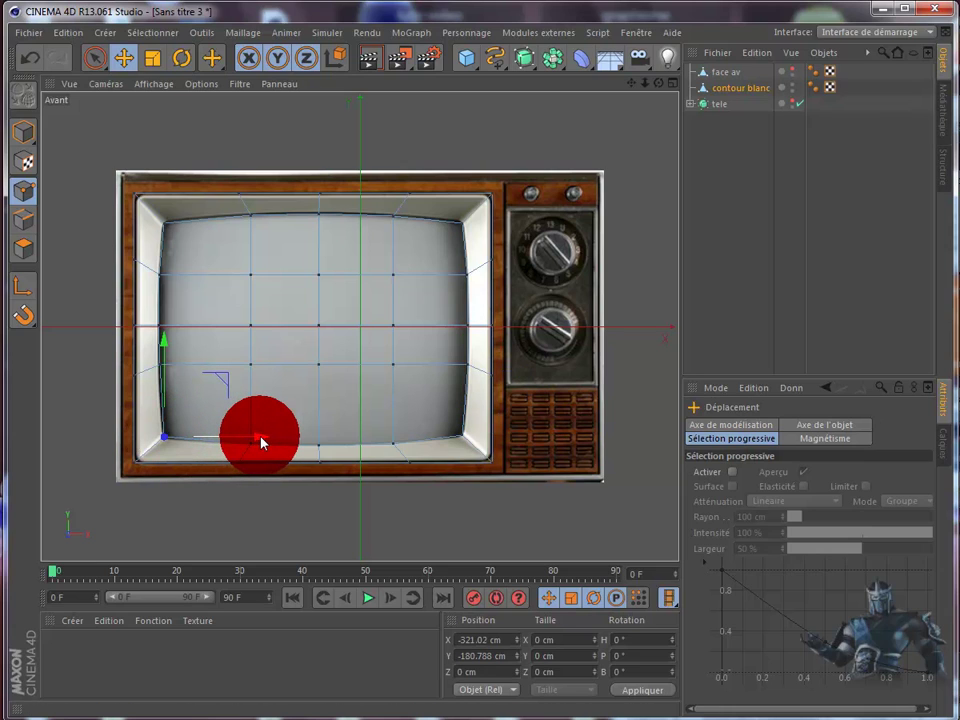
drag(261, 443, 262, 443)
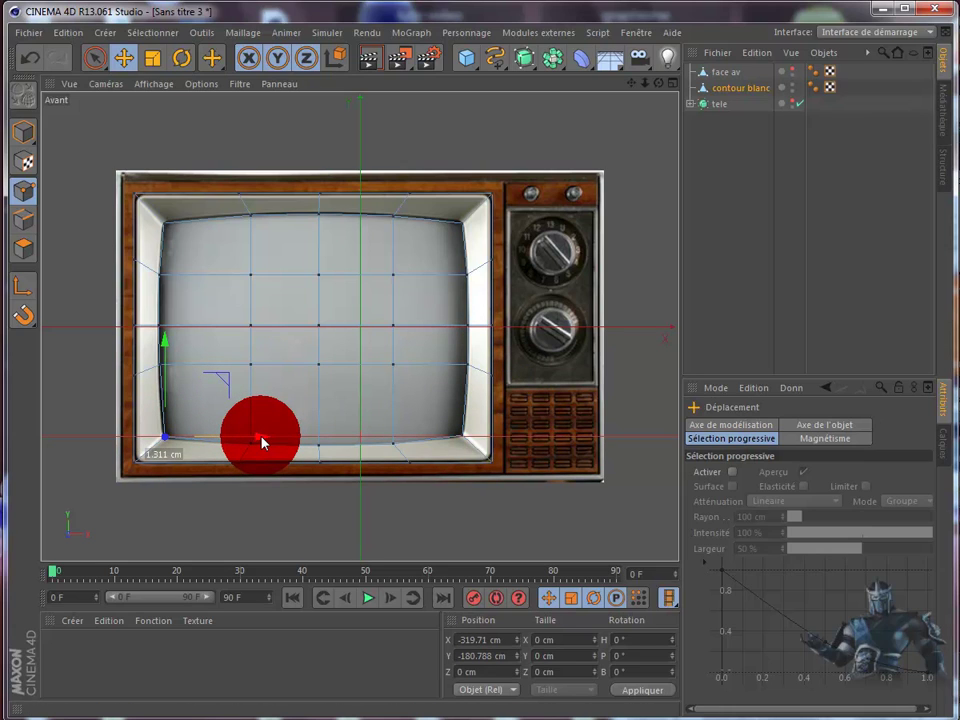
drag(167, 362, 166, 352)
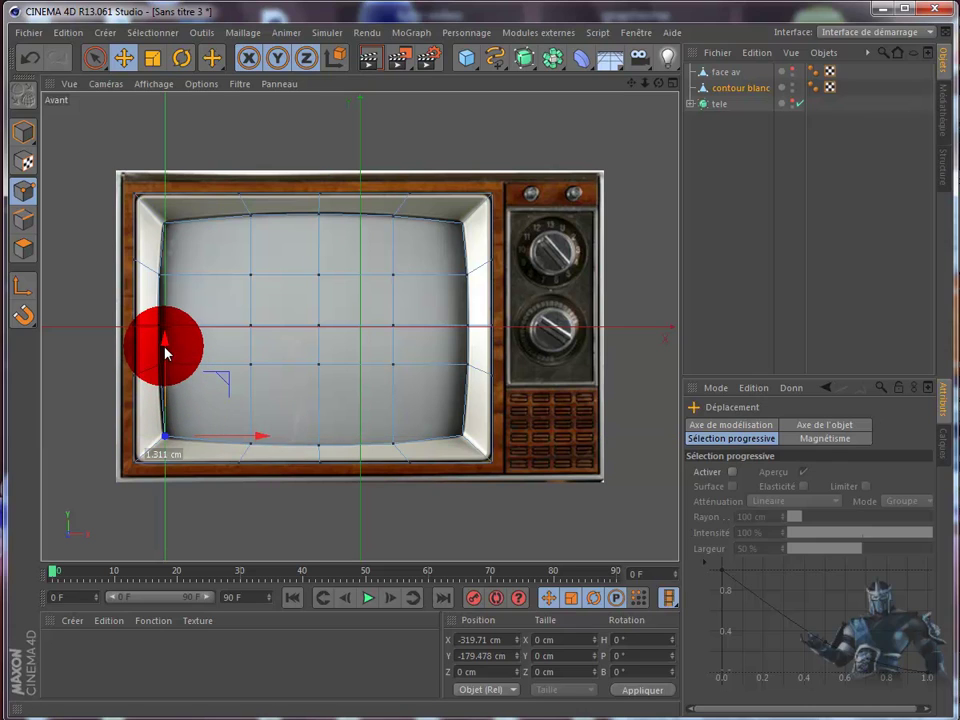
click(259, 441)
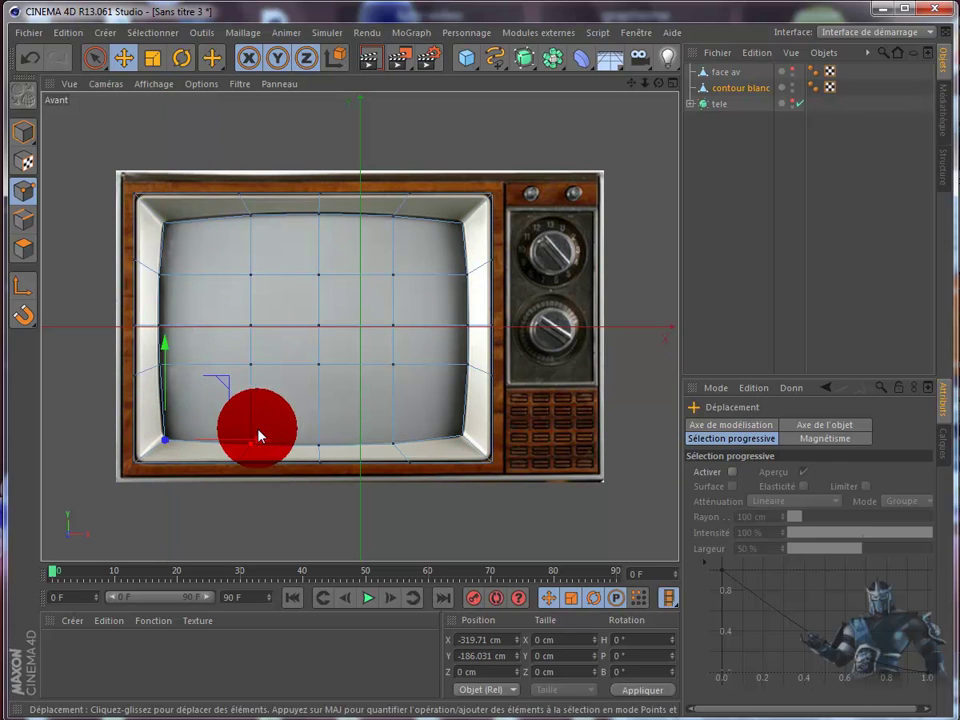
drag(260, 445, 382, 390)
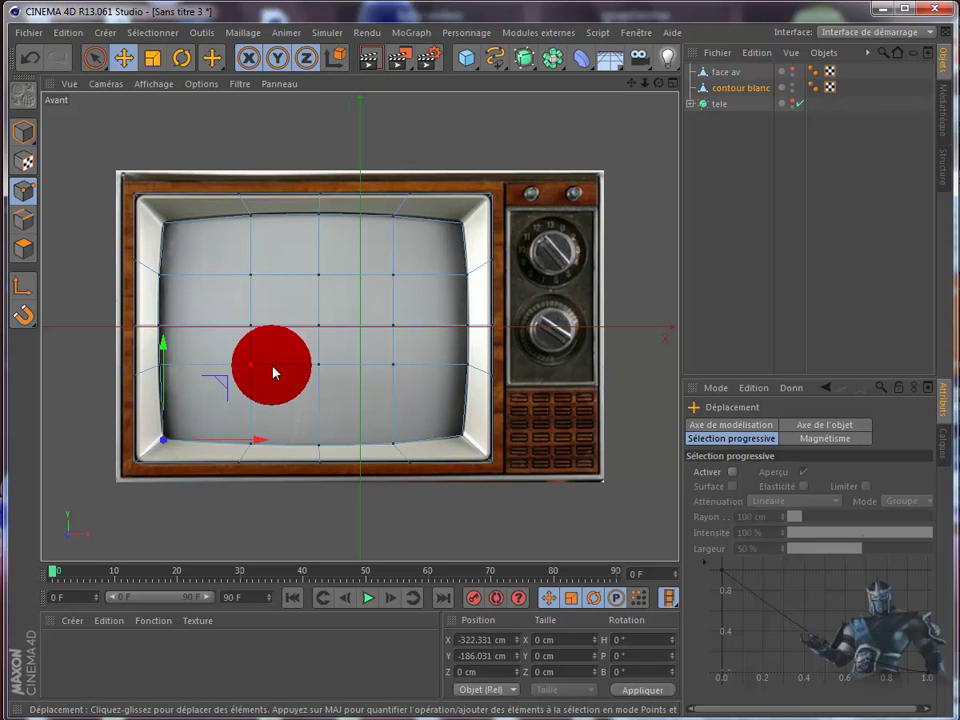
- Enter Polygon mode, undo a trial polygon move, and clear the polygon selection
click(26, 250)
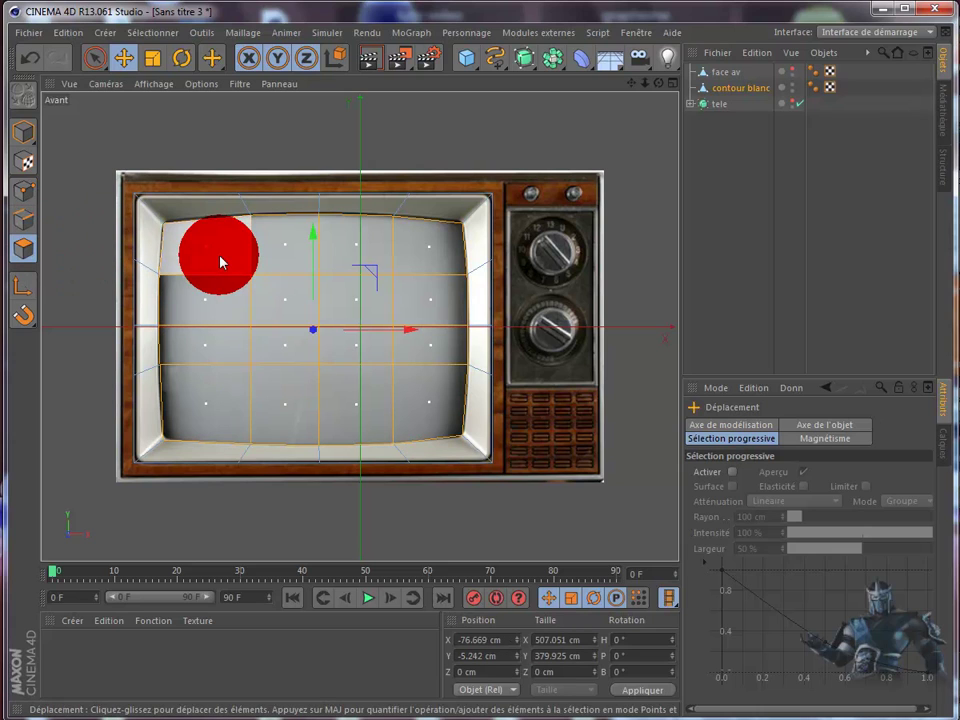
drag(222, 262, 226, 288)
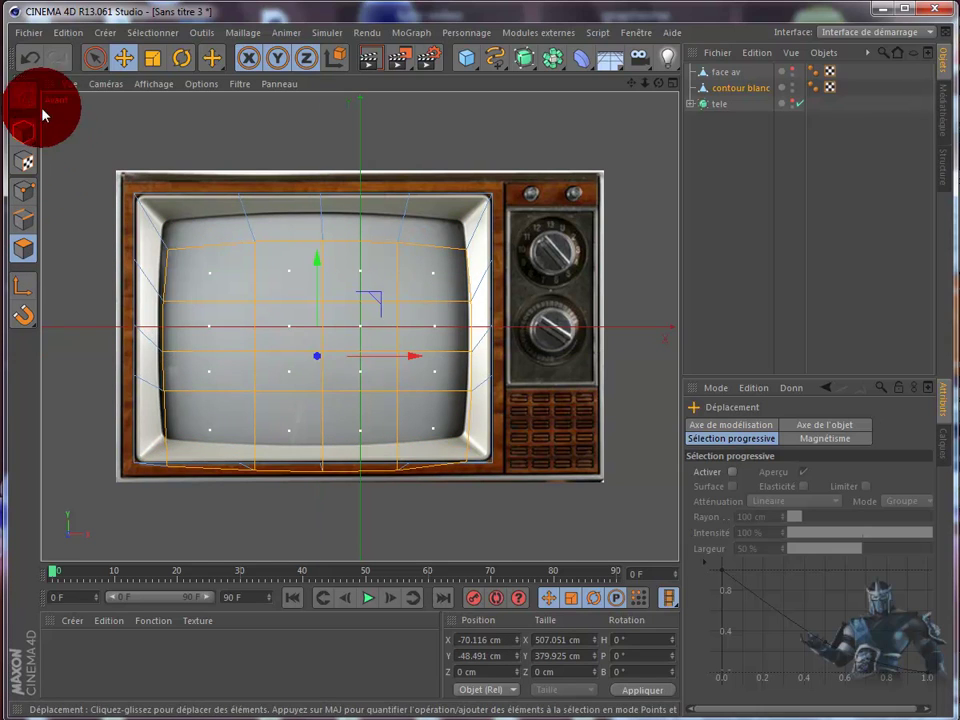
click(29, 62)
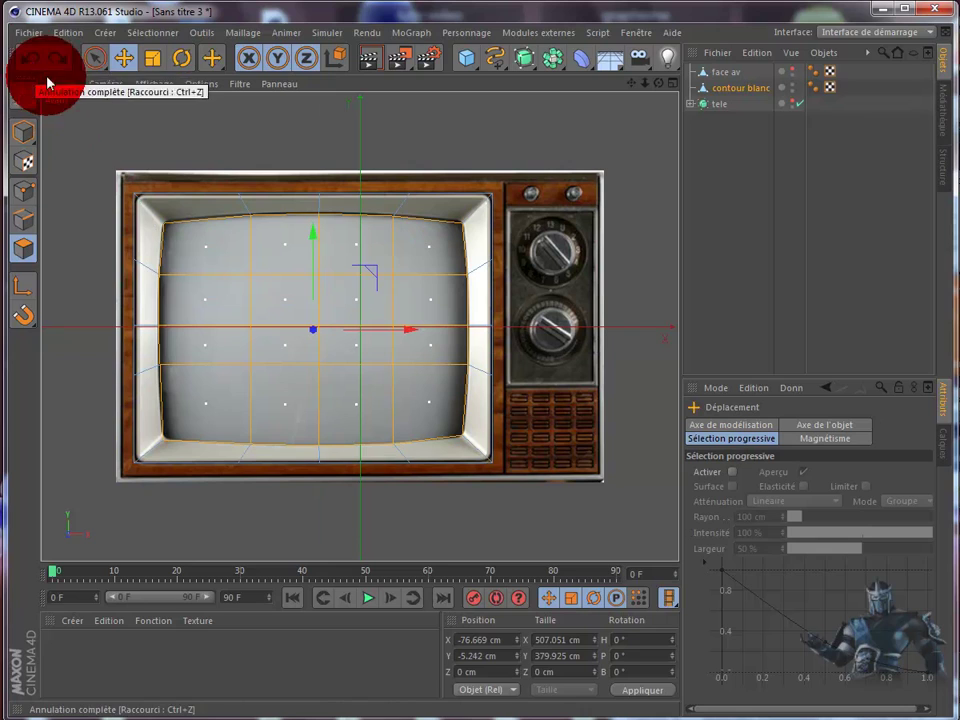
click(96, 59)
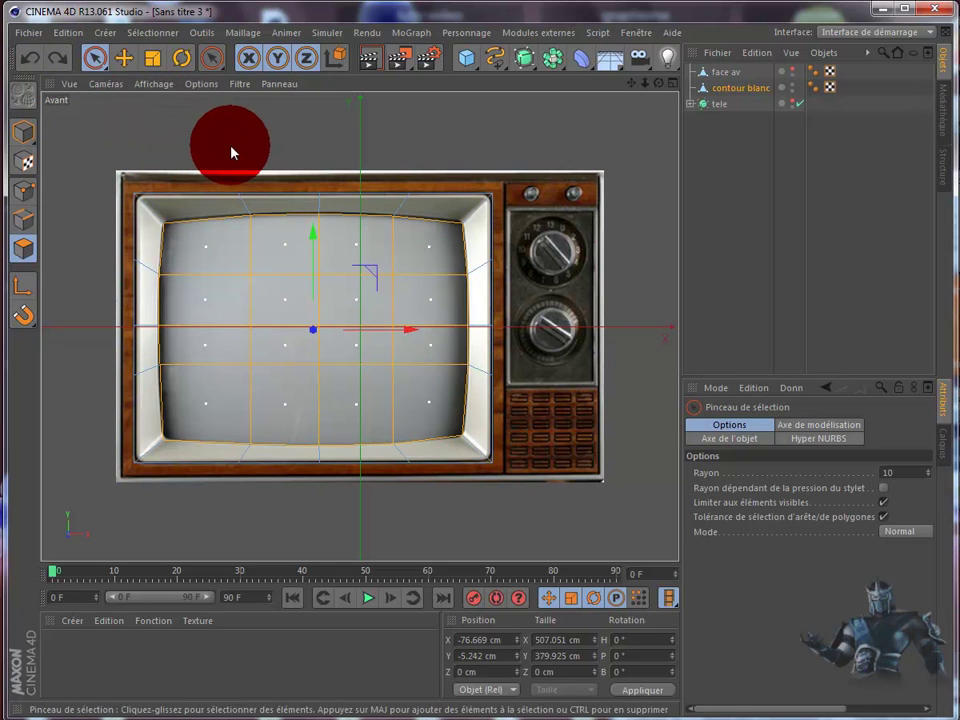
click(207, 253)
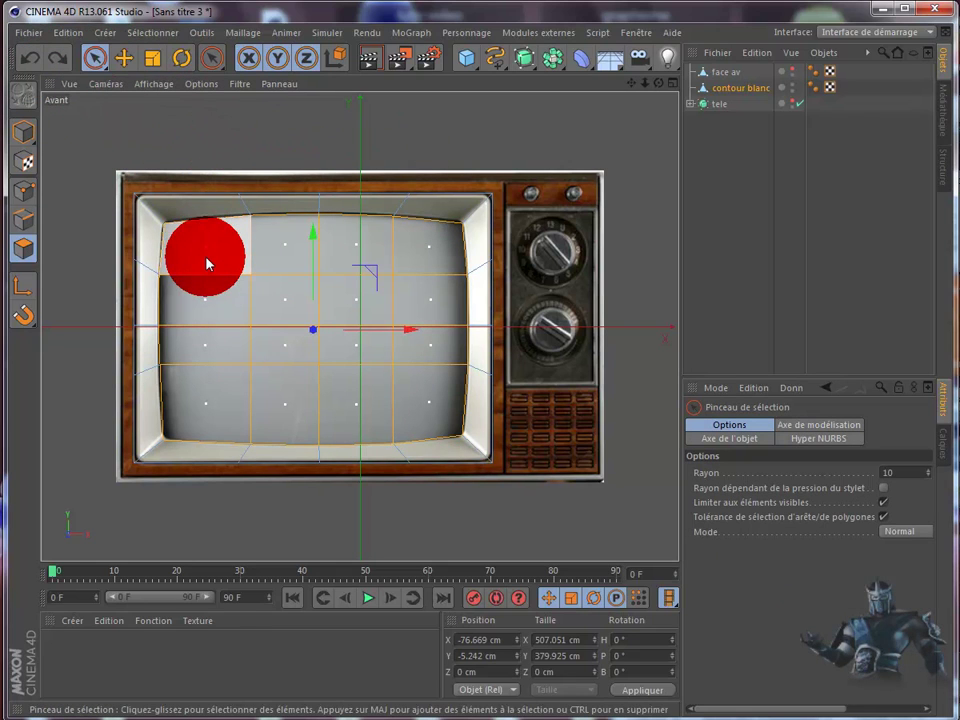
click(90, 155)
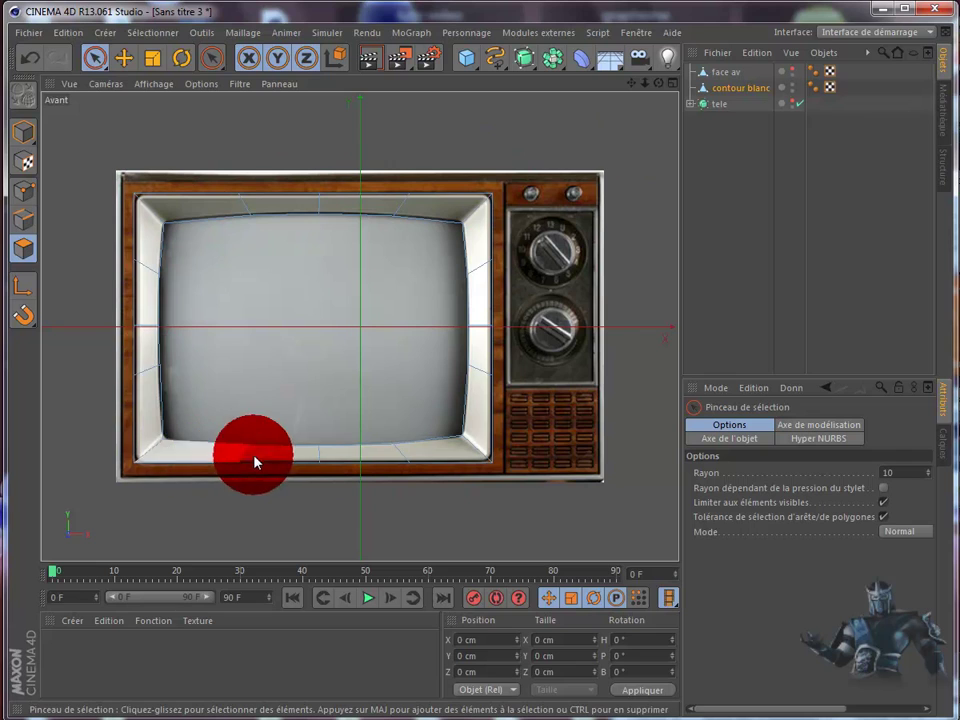
- Maximise the Perspective view and orbit around the white bezel
click(674, 84)
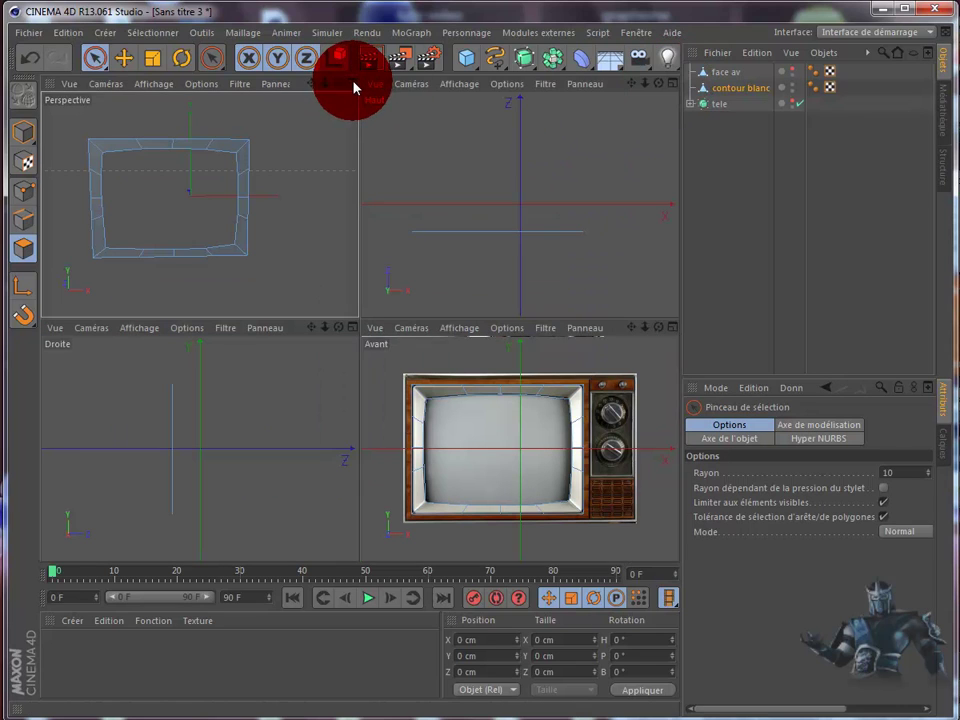
click(354, 86)
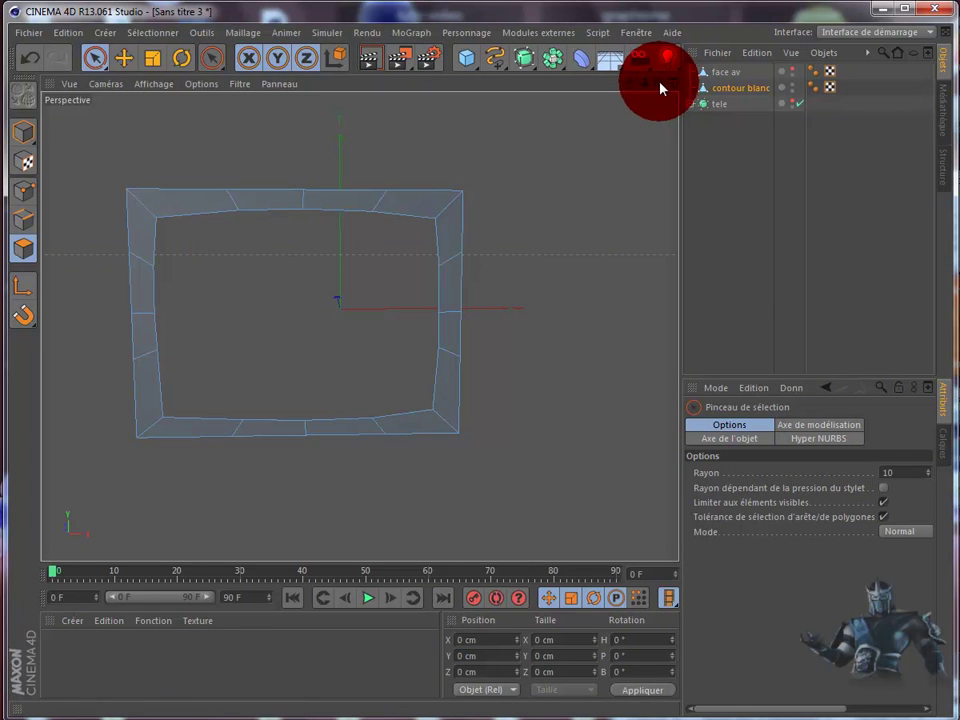
mouse_move(660, 88)
mouse_down()
mouse_move(514, 401)
mouse_move(514, 158)
mouse_move(306, 208)
mouse_move(251, 250)
mouse_up()
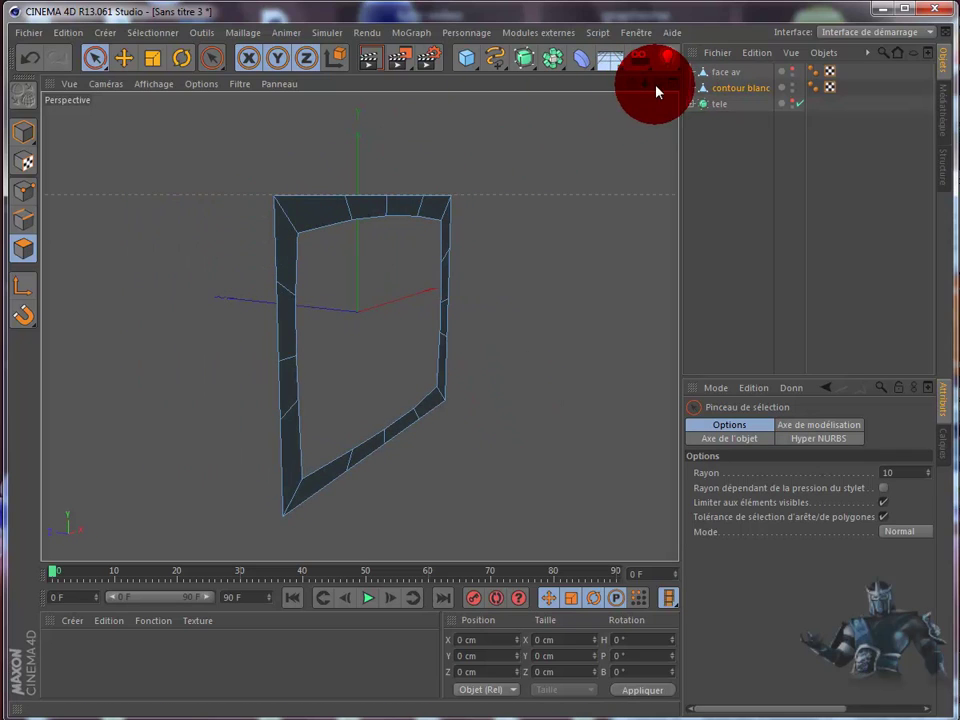
mouse_move(657, 91)
mouse_down()
mouse_move(675, 88)
mouse_move(660, 88)
mouse_move(513, 401)
mouse_move(445, 118)
mouse_move(66, 196)
mouse_up()
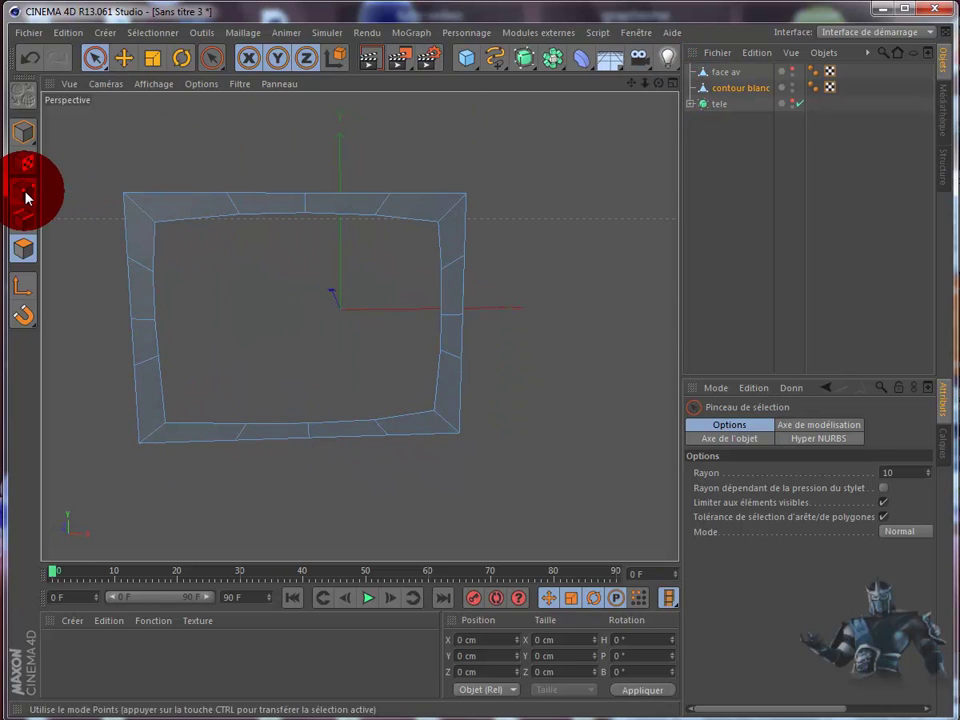
- Rectangle-select all bezel points, undo the accidental Z shift, and restore the front-facing view
click(24, 190)
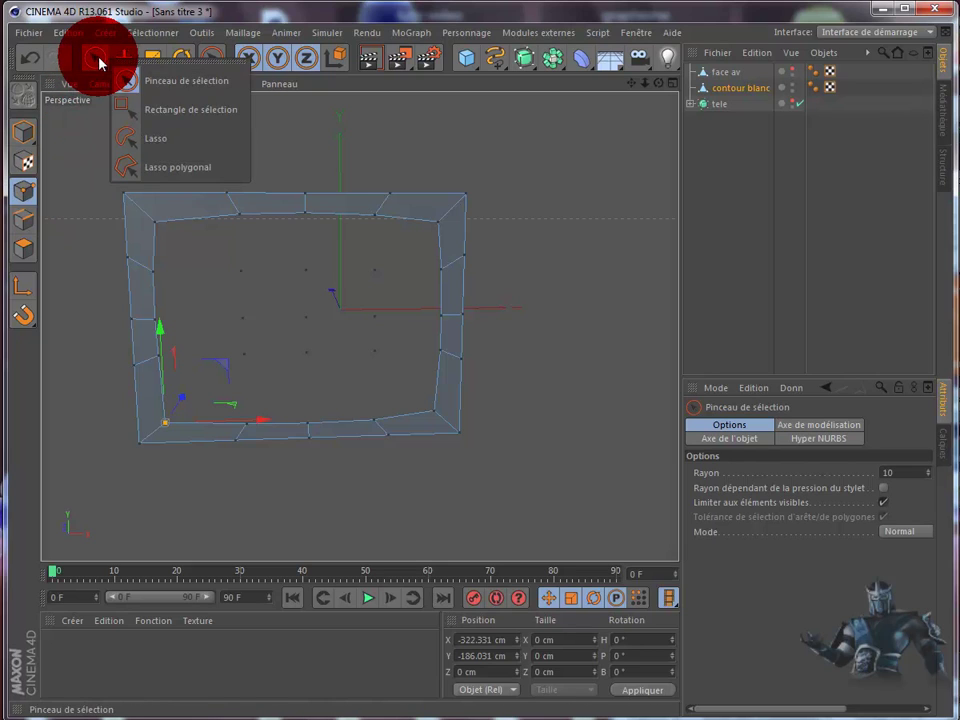
drag(99, 63, 144, 106)
mouse_move(150, 158)
mouse_down()
mouse_move(143, 210)
mouse_move(291, 423)
mouse_move(396, 420)
mouse_move(452, 433)
mouse_up()
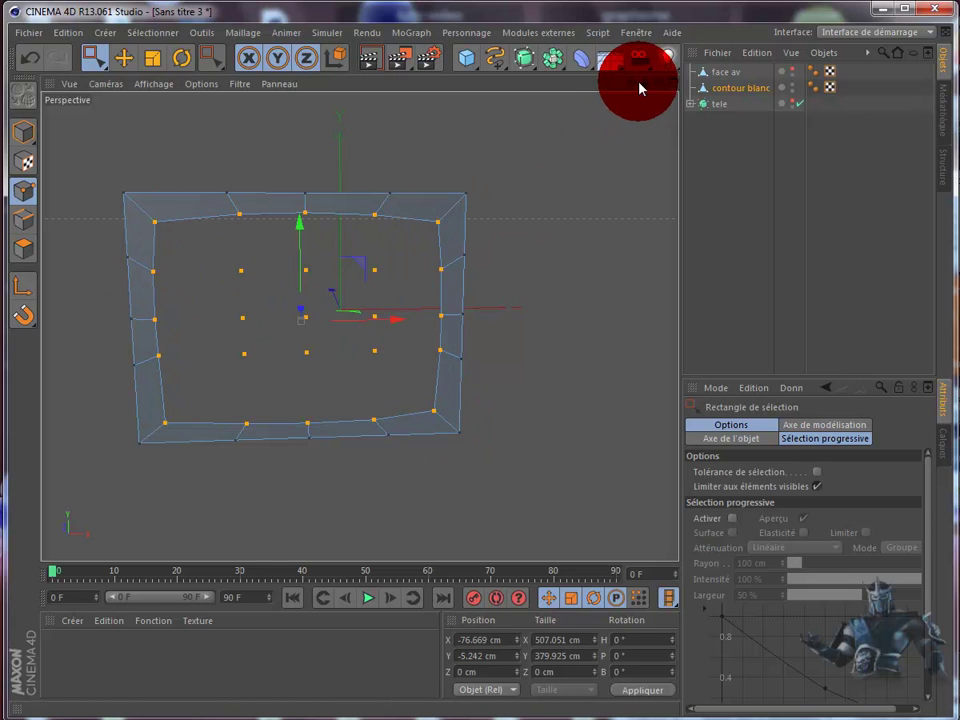
mouse_move(660, 89)
mouse_down()
mouse_move(513, 401)
mouse_move(325, 323)
mouse_move(308, 328)
mouse_up()
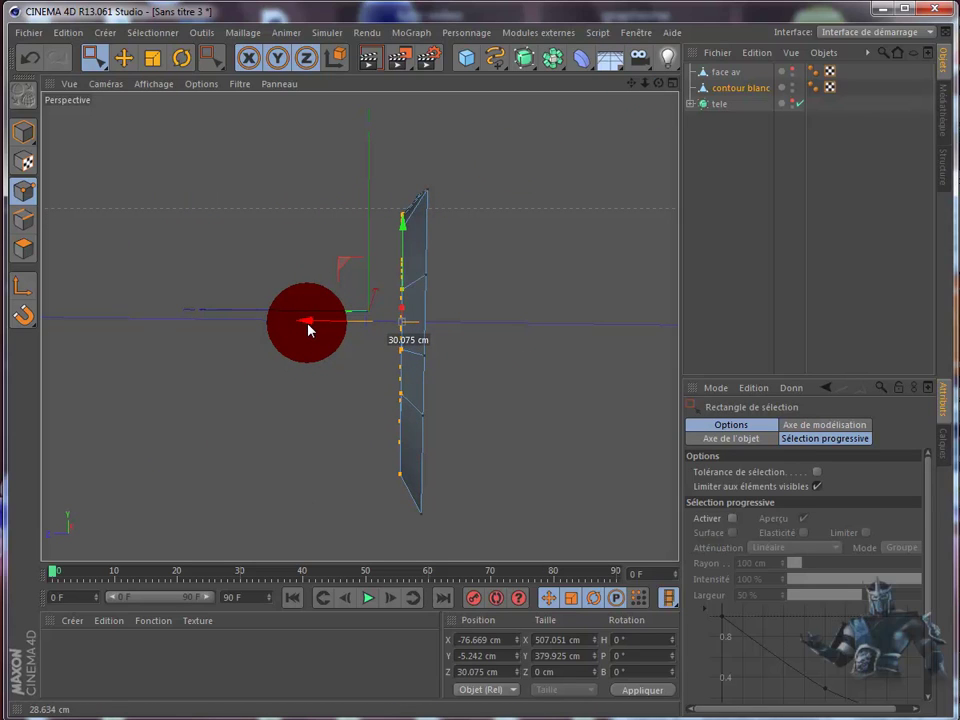
click(29, 57)
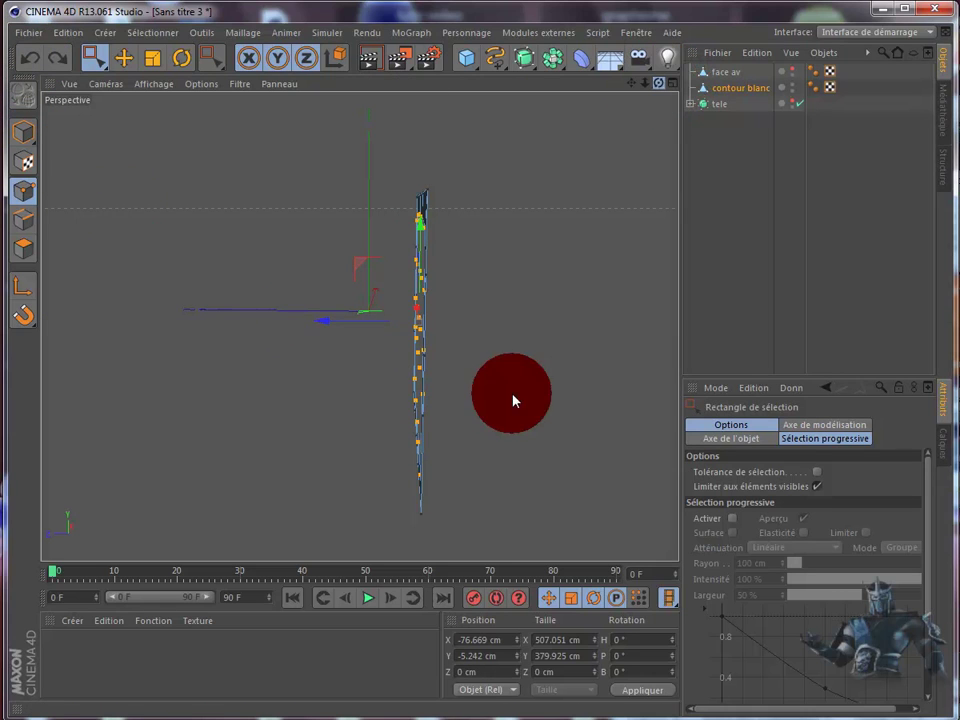
key(ctrl+shift+z)
key(ctrl+shift+z)
key(ctrl+shift+z)
key(ctrl+shift+z)
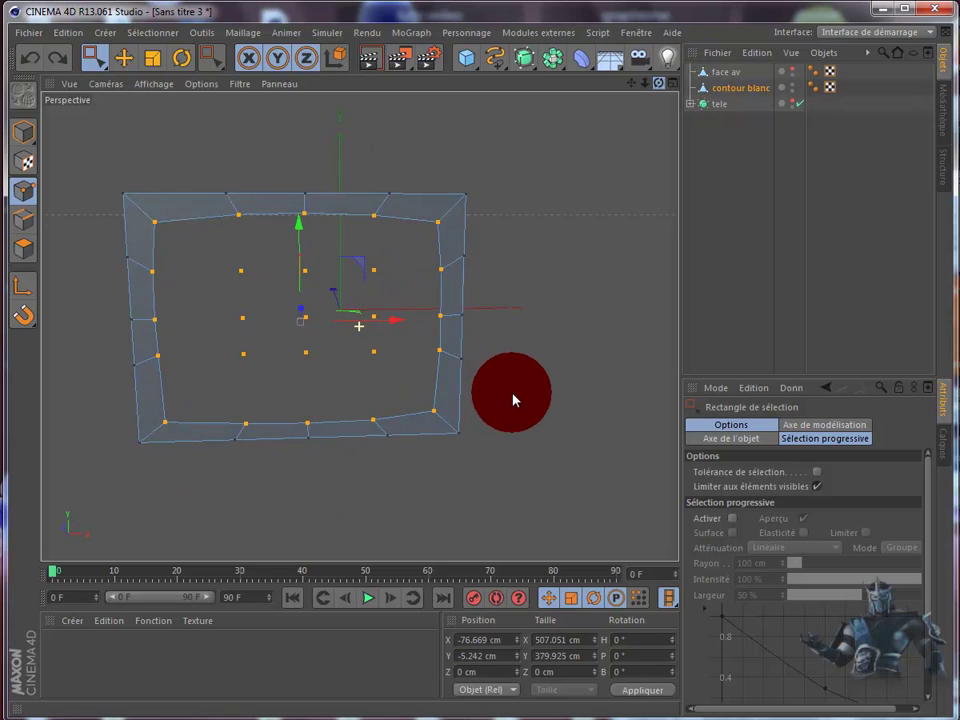
key(ctrl+shift+z)
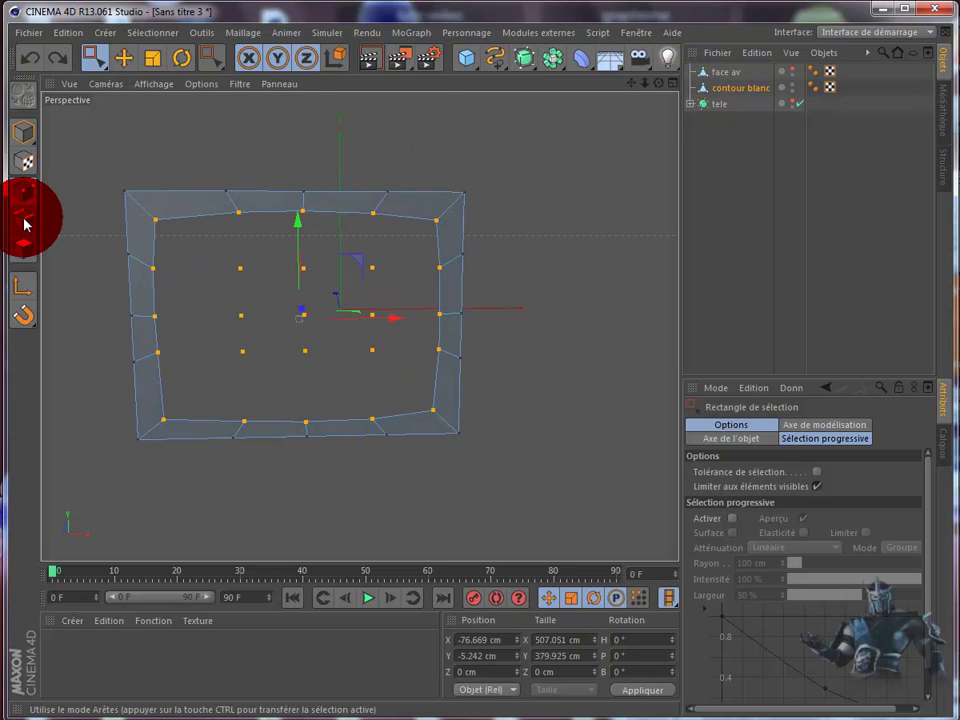
- Select the bezel's corner edges and extrude them outward by 7 cm
click(24, 219)
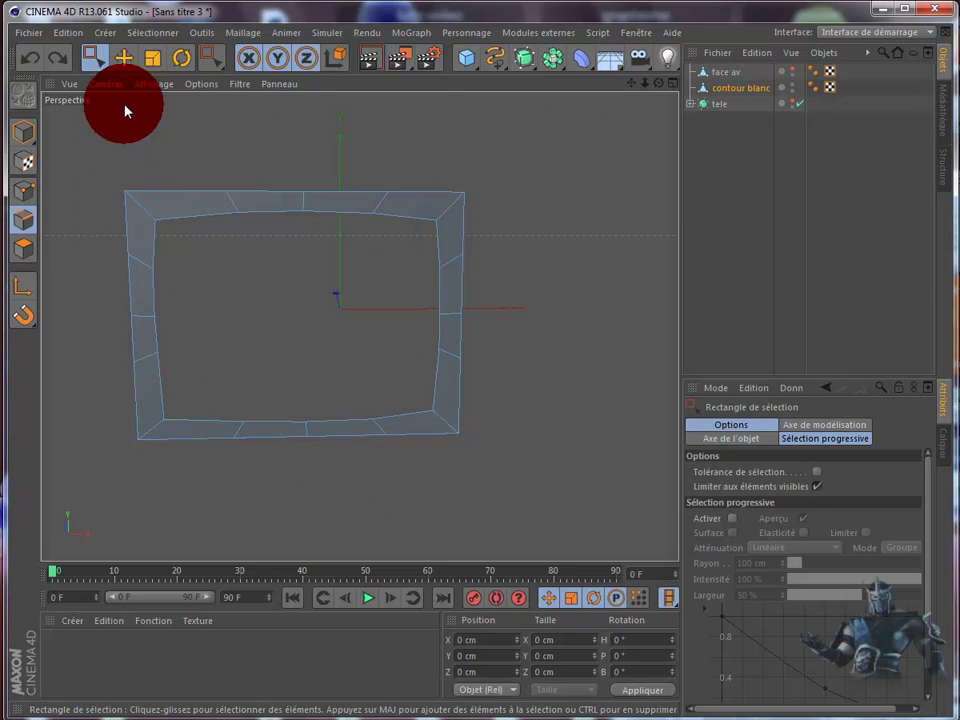
click(124, 58)
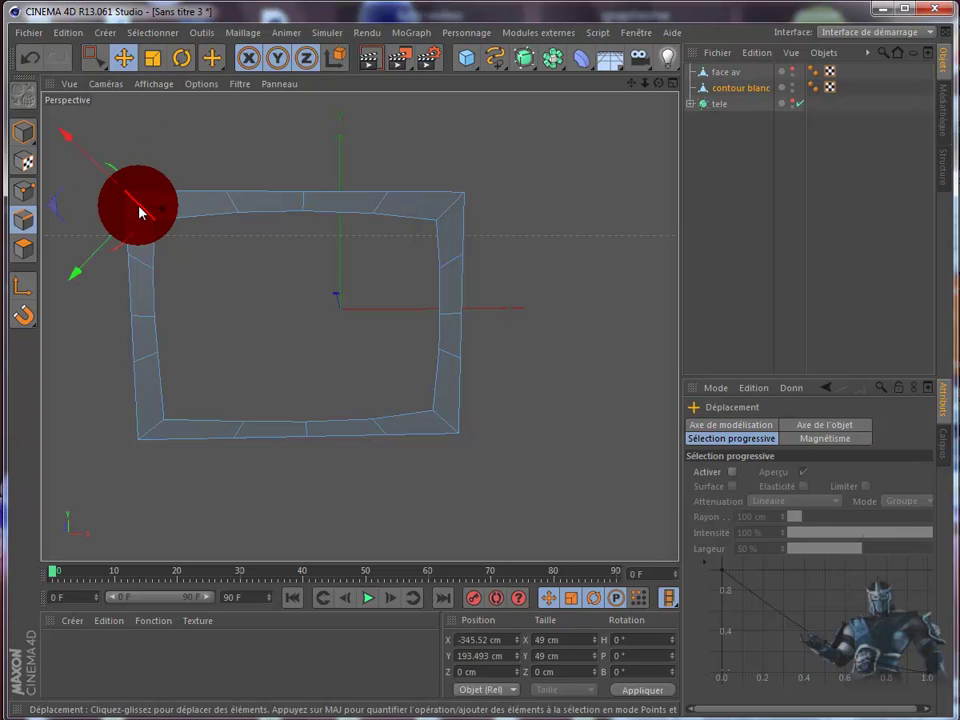
shift+click(446, 212)
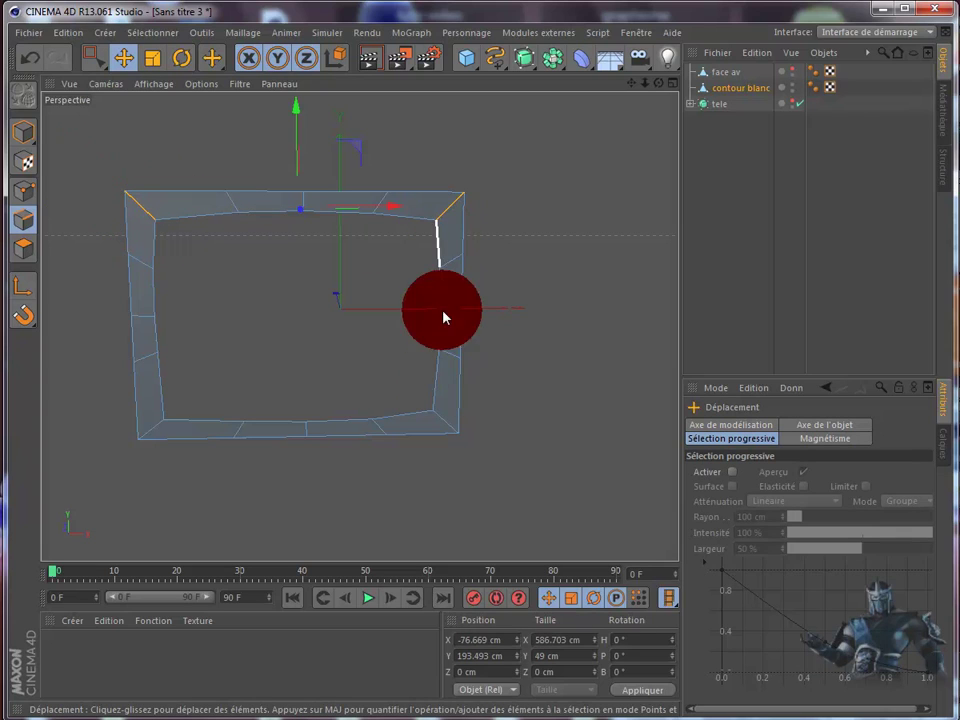
shift+click(446, 422)
shift+click(150, 436)
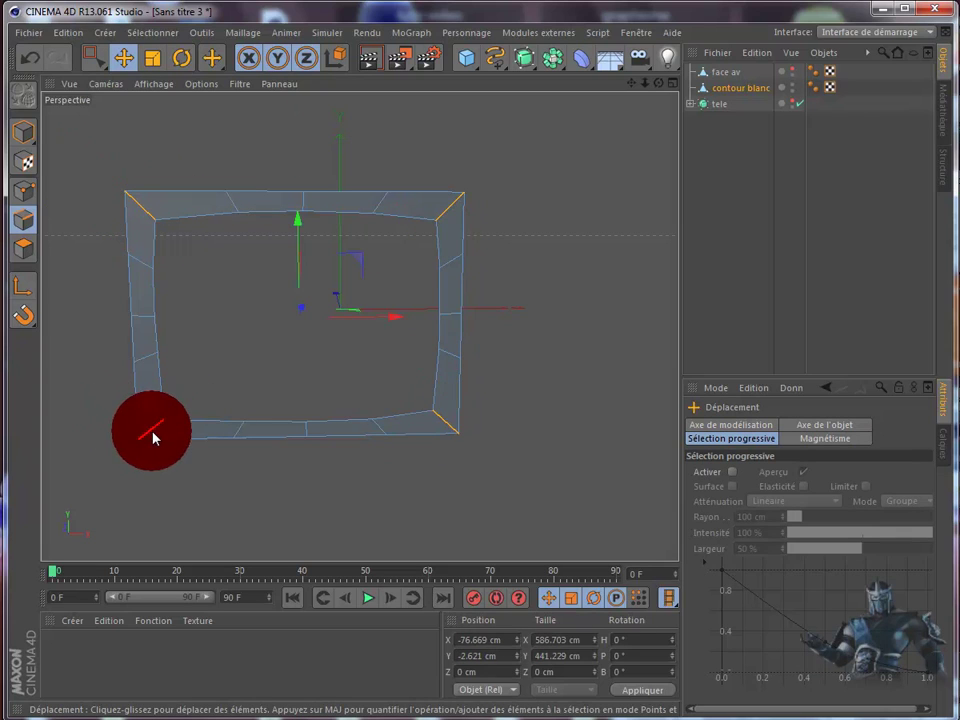
right_click(557, 152)
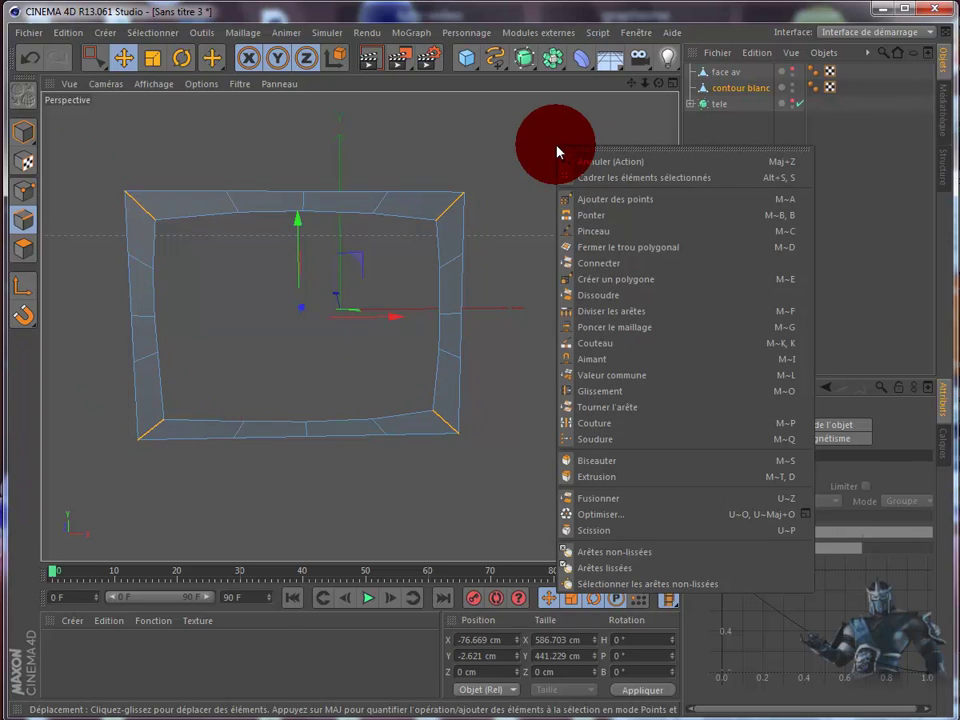
click(603, 478)
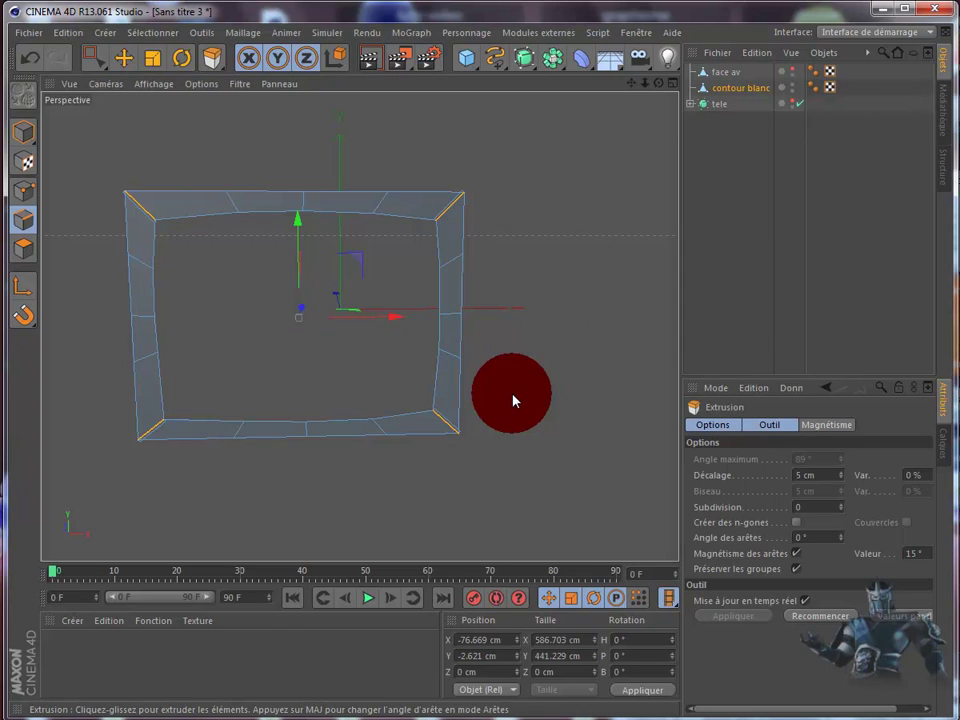
drag(512, 400, 546, 240)
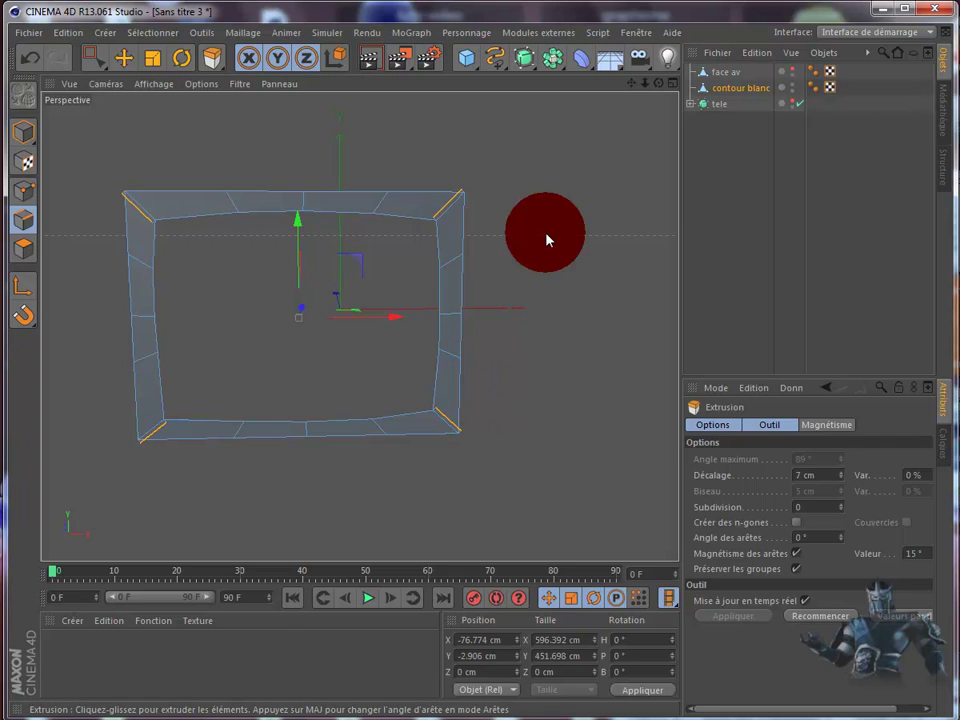
- Reselect the top-right corner edge and extrude with a -12 cm offset
click(120, 62)
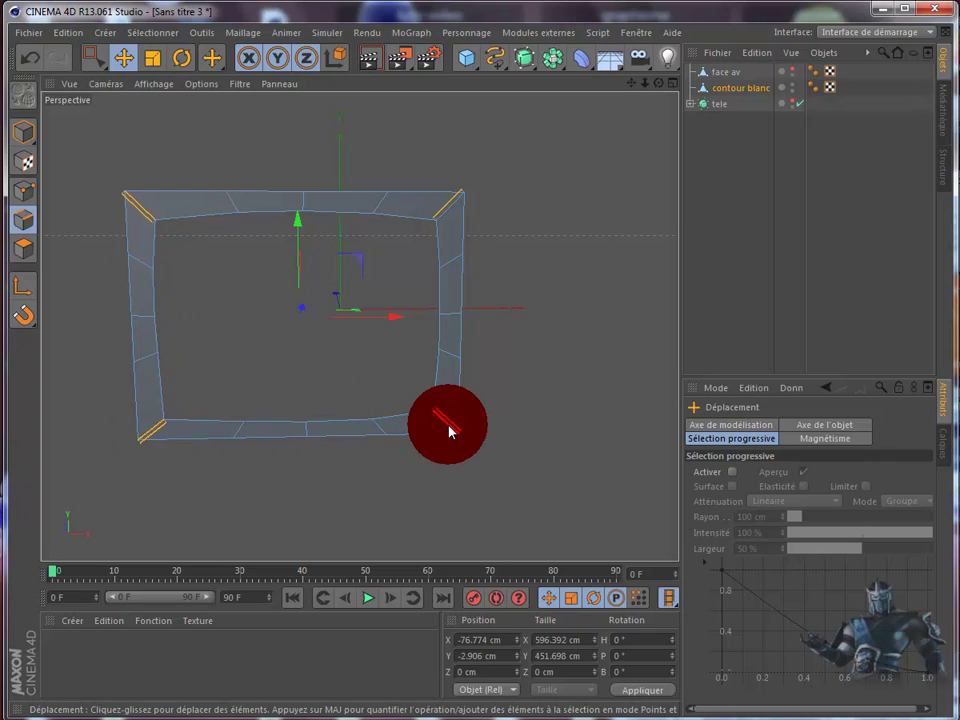
shift+click(447, 215)
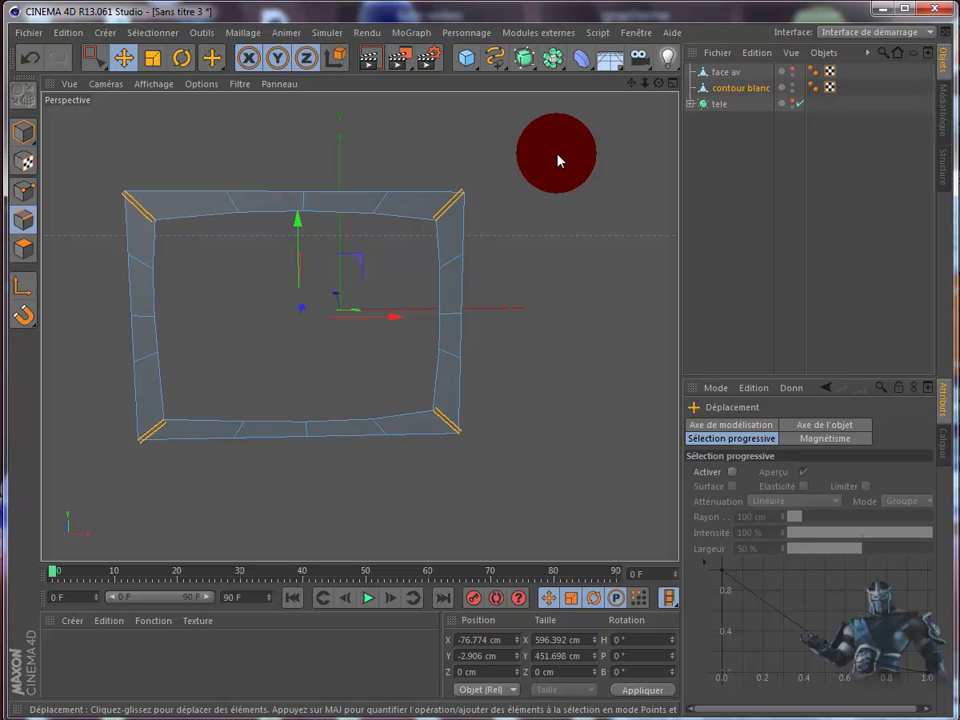
key(d)
mouse_move(558, 160)
mouse_down()
mouse_move(513, 400)
mouse_move(484, 122)
mouse_up()
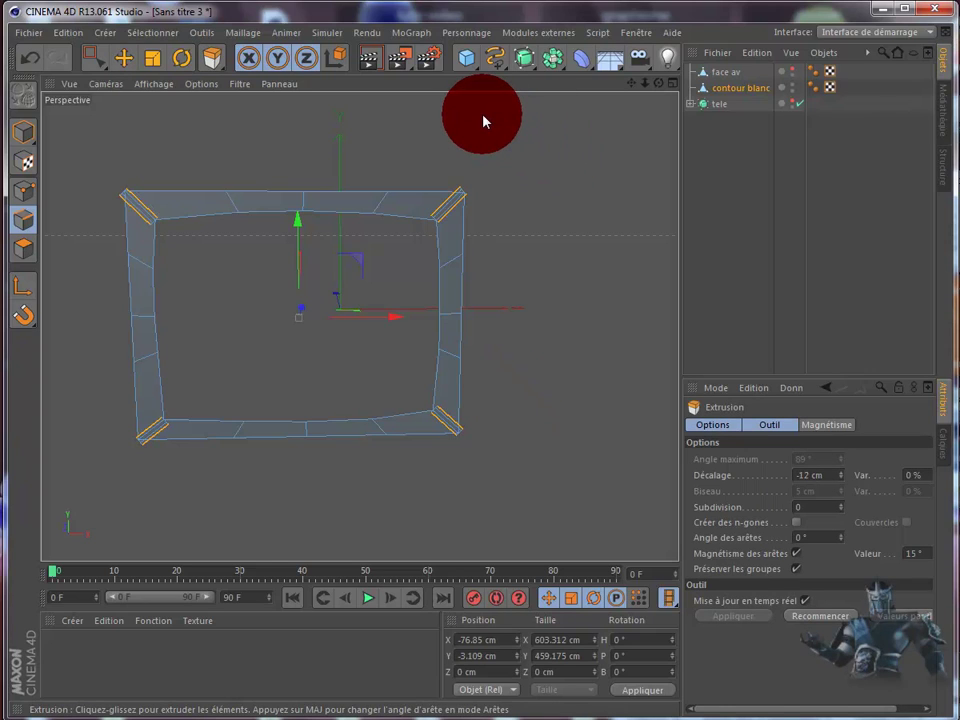
mouse_move(483, 121)
mouse_down()
mouse_move(513, 400)
mouse_move(166, 118)
mouse_up()
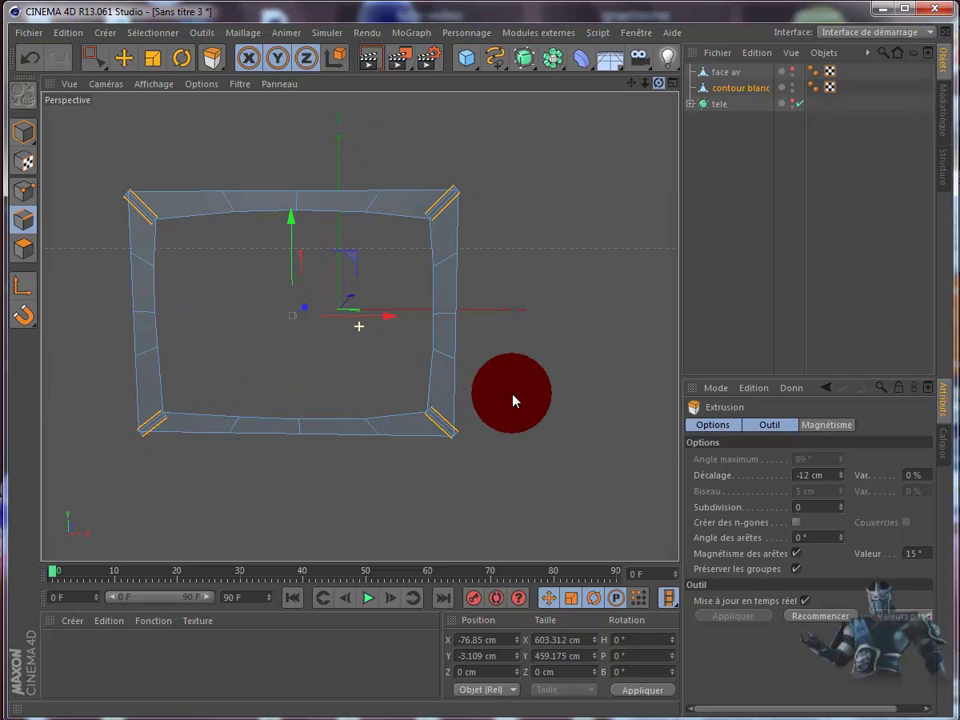
- Box-select the bezel frame's points in Points mode with Rectangle Selection
click(95, 58)
click(26, 192)
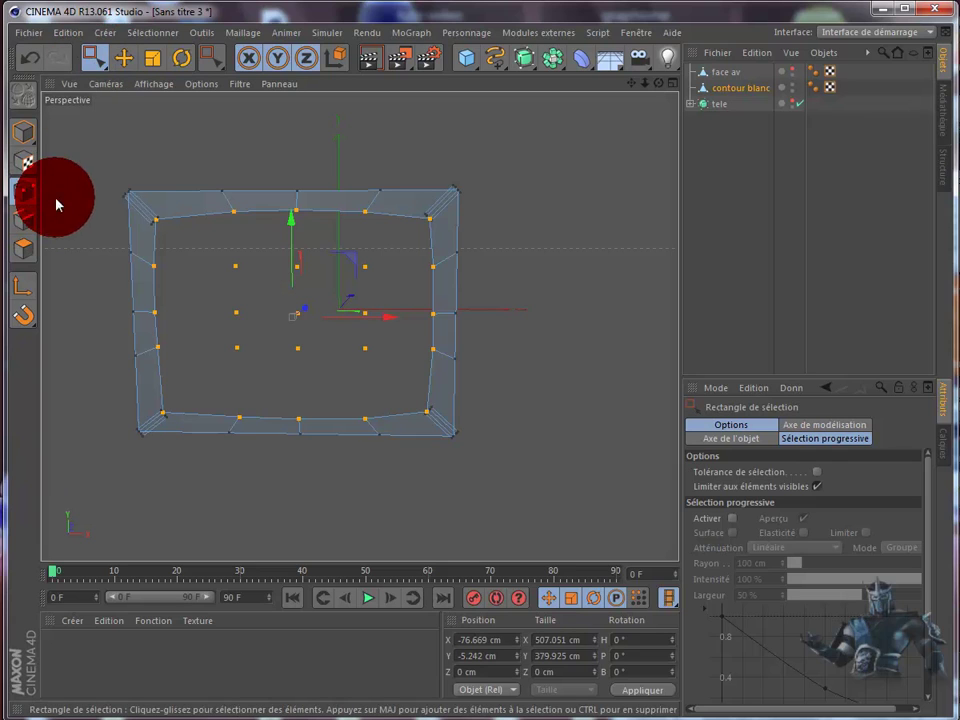
mouse_move(146, 208)
mouse_down()
mouse_move(421, 251)
mouse_move(414, 241)
mouse_move(206, 236)
mouse_move(146, 213)
mouse_move(141, 246)
mouse_move(167, 381)
mouse_move(229, 429)
mouse_move(441, 431)
mouse_move(432, 411)
mouse_up()
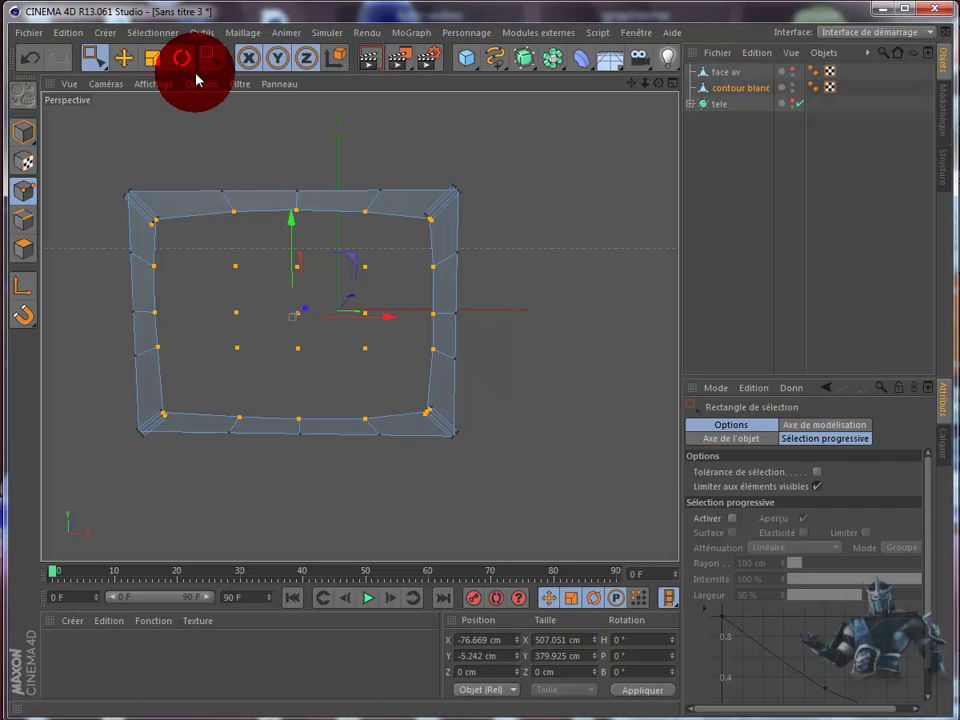
click(95, 60)
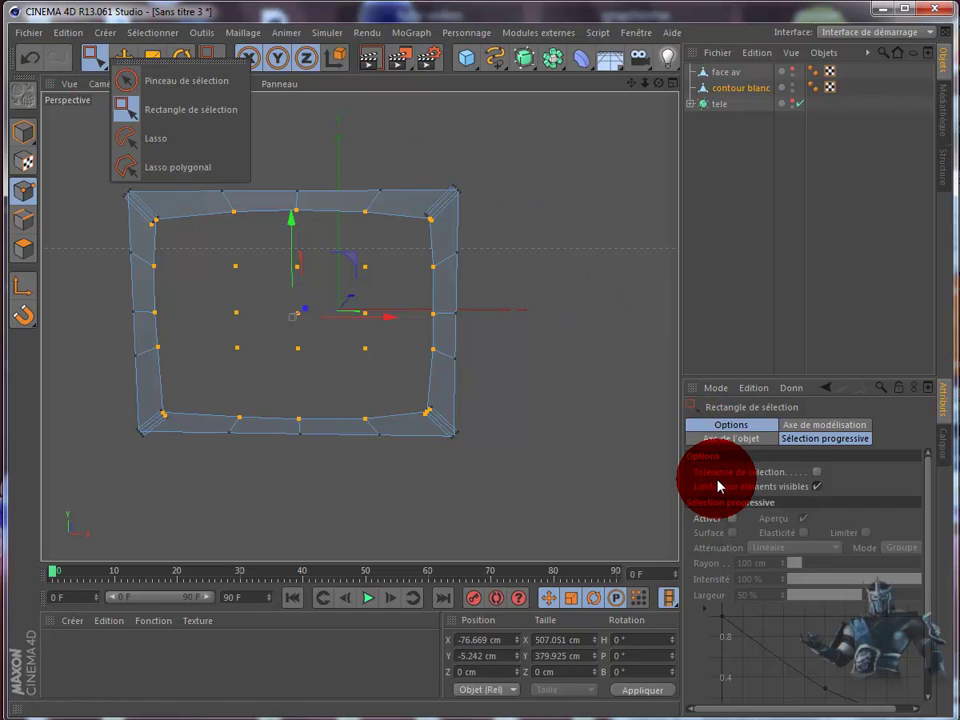
click(817, 488)
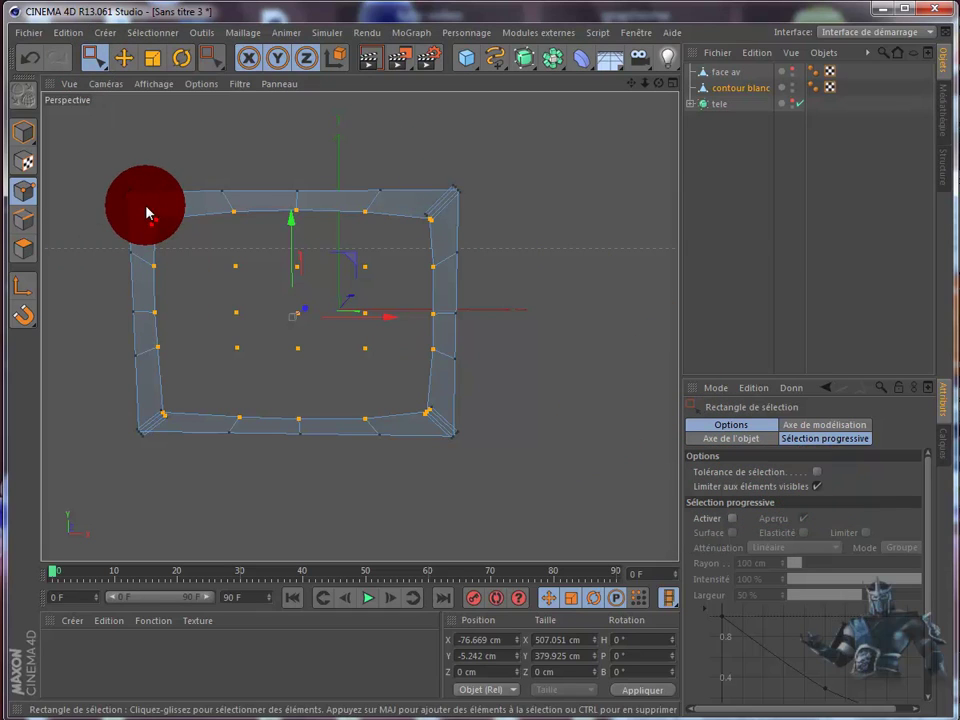
drag(141, 208, 435, 433)
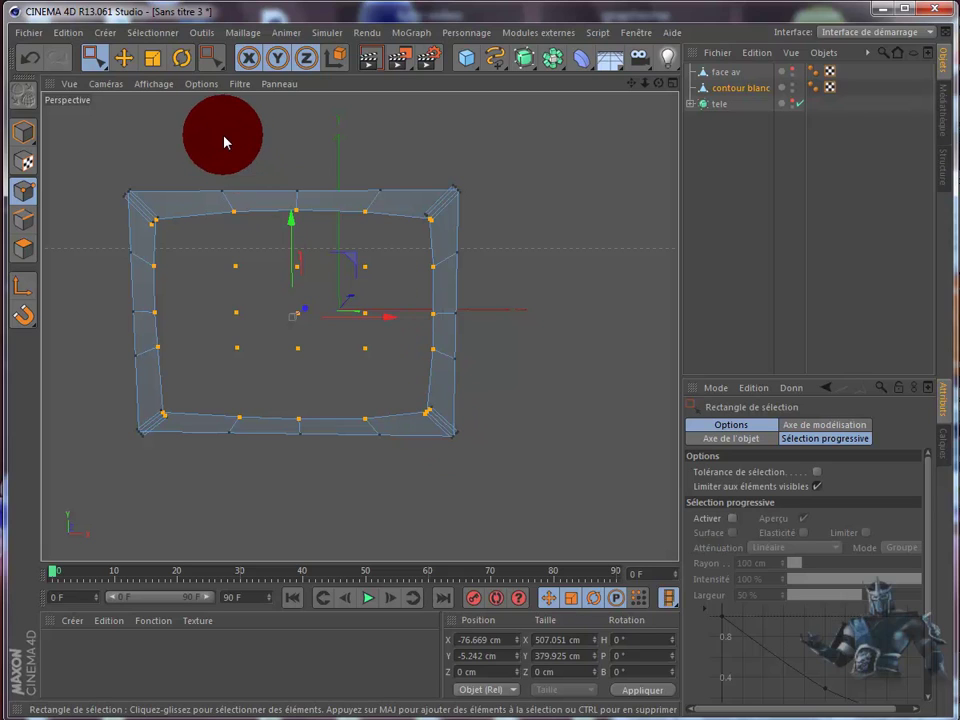
click(124, 57)
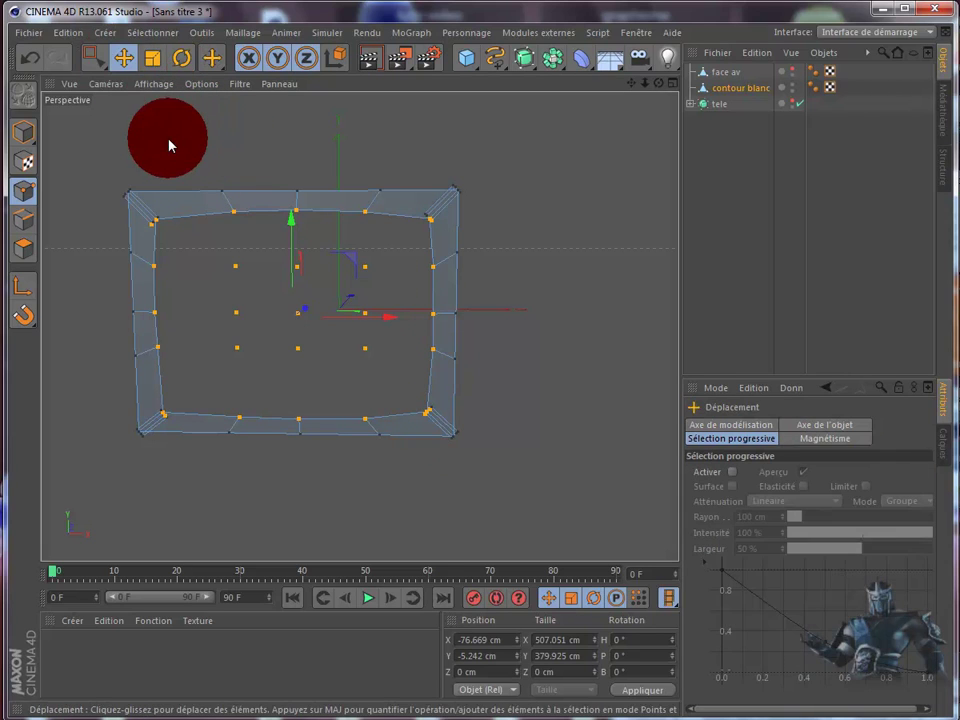
click(92, 57)
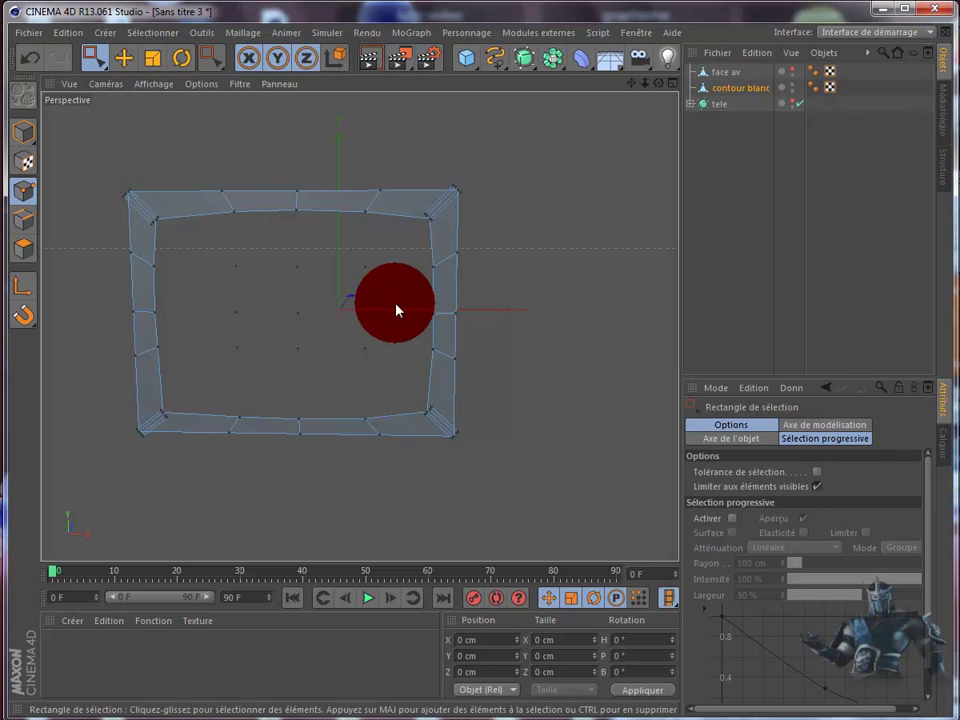
- Uncheck 'Limiter aux éléments visibles' and box-select all inner points through the mesh
click(817, 486)
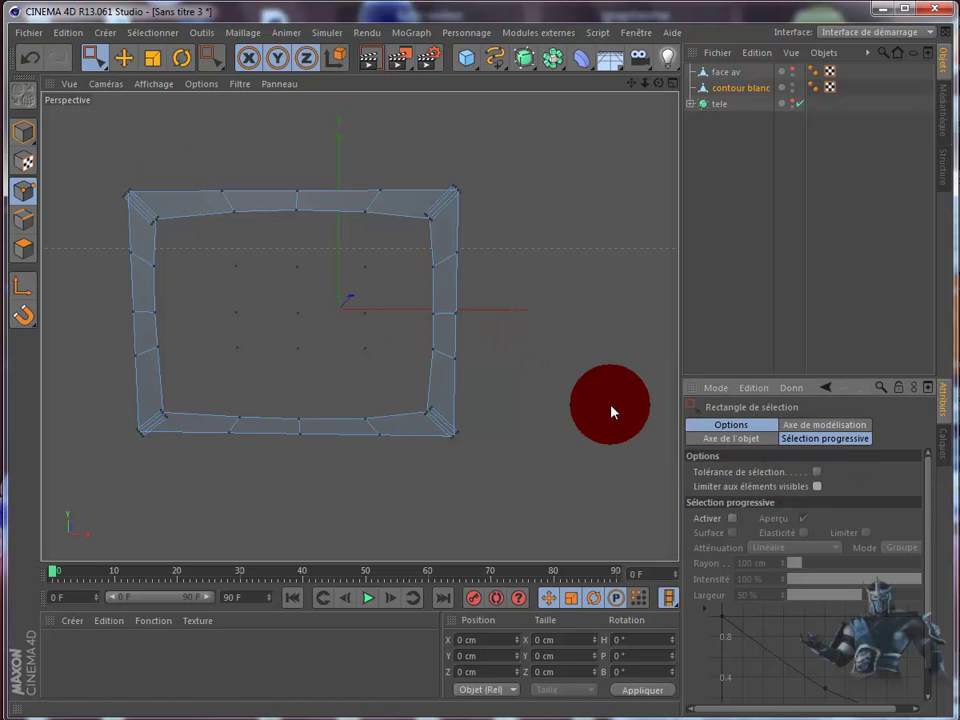
drag(139, 243, 404, 427)
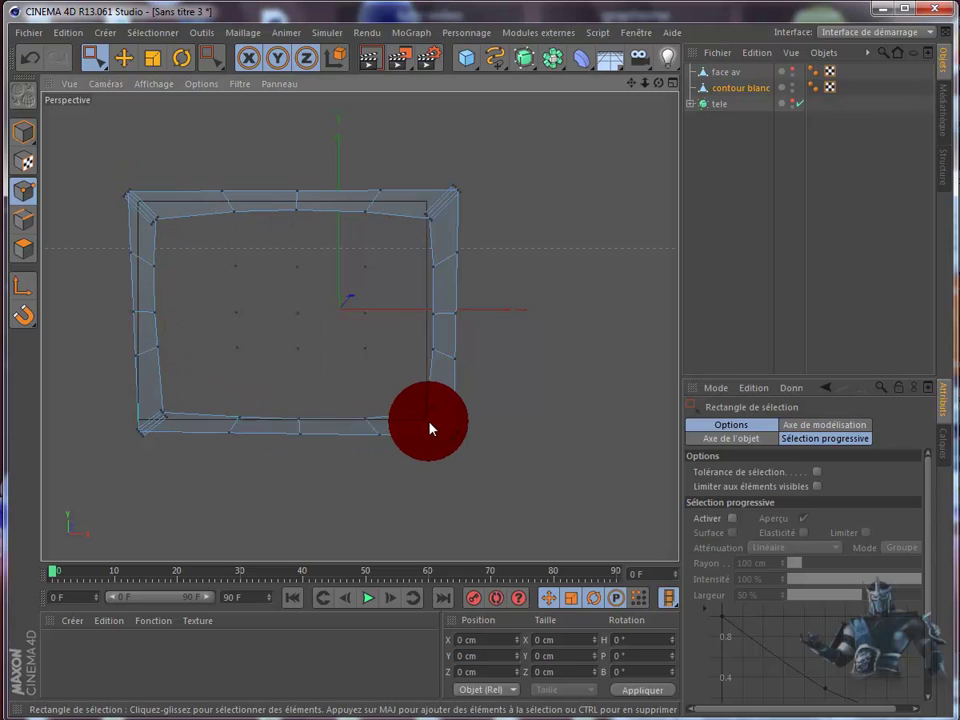
drag(404, 427, 440, 430)
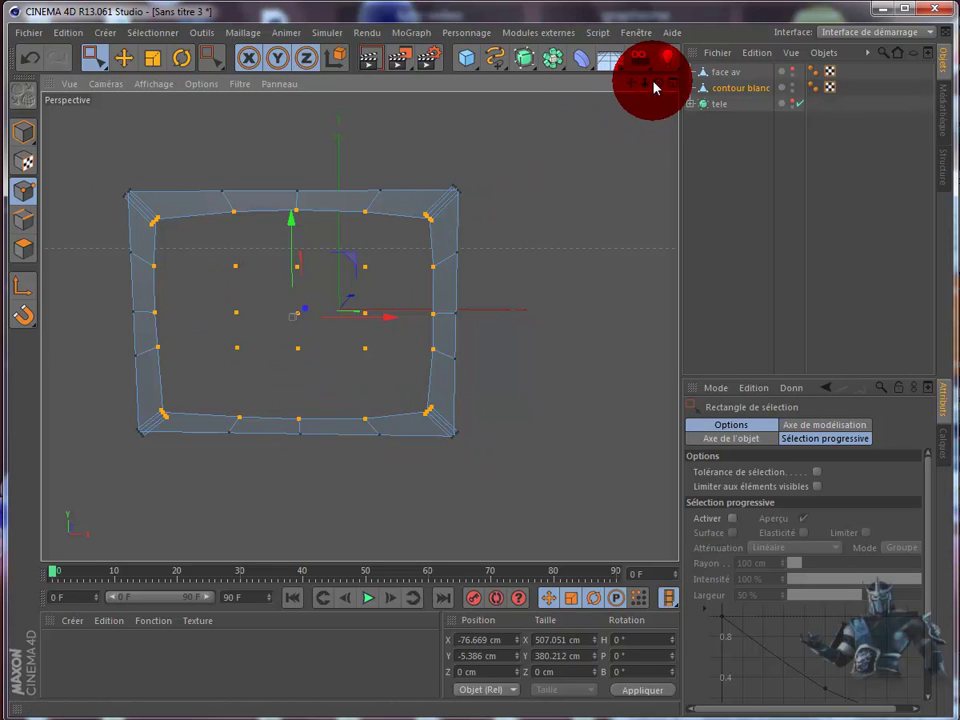
mouse_move(655, 88)
mouse_down()
mouse_move(528, 404)
mouse_move(322, 320)
mouse_move(300, 328)
mouse_up()
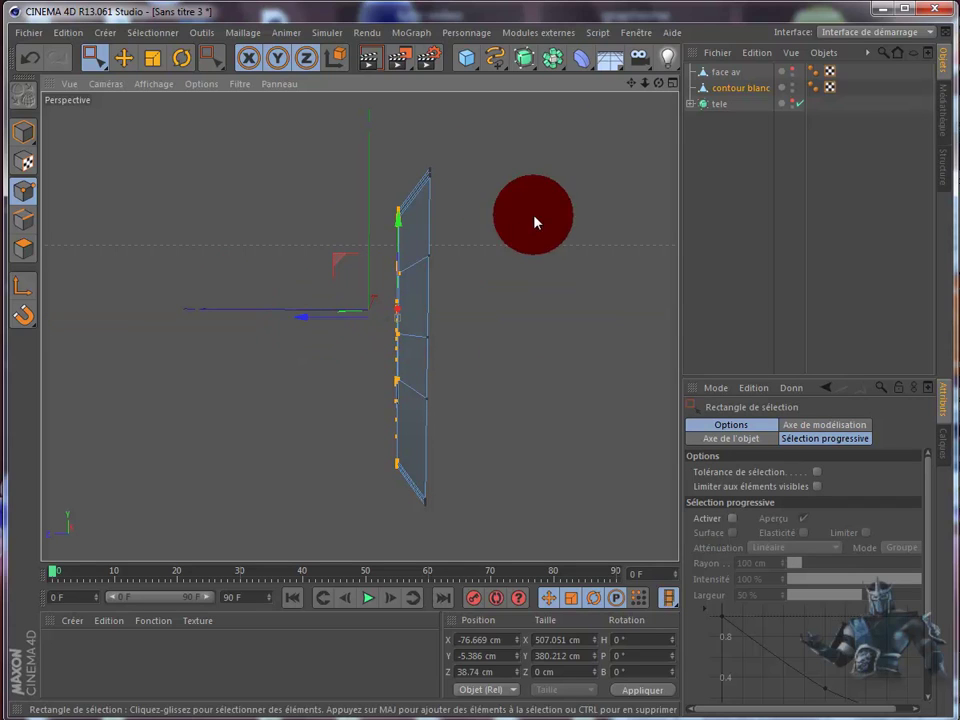
drag(656, 88, 512, 401)
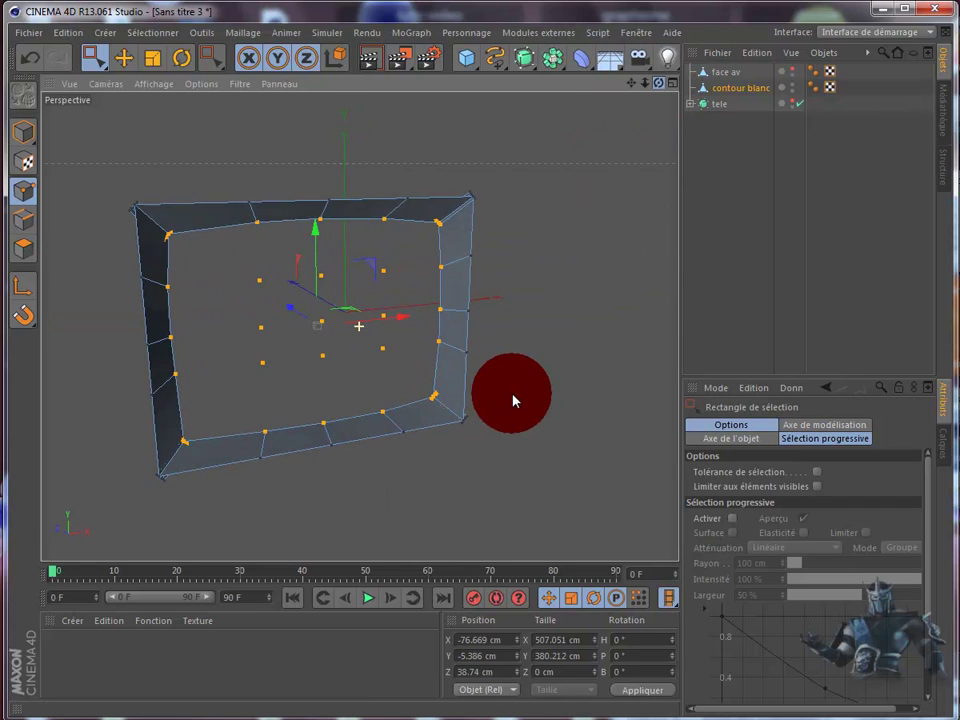
- Render a preview, make the face av box visible again, and deselect everything
click(370, 60)
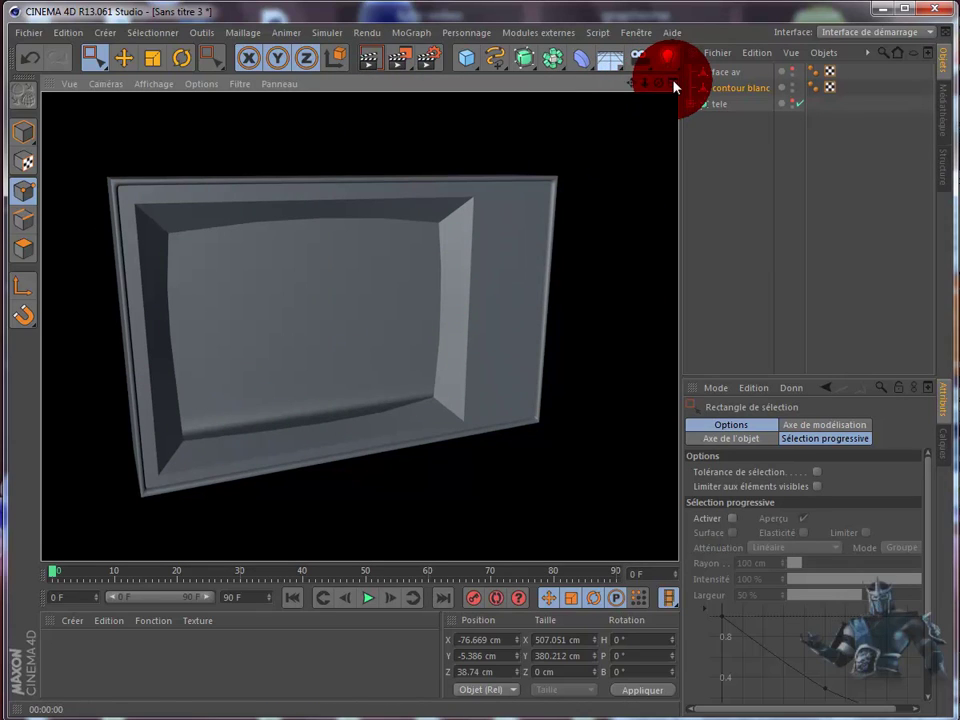
click(733, 88)
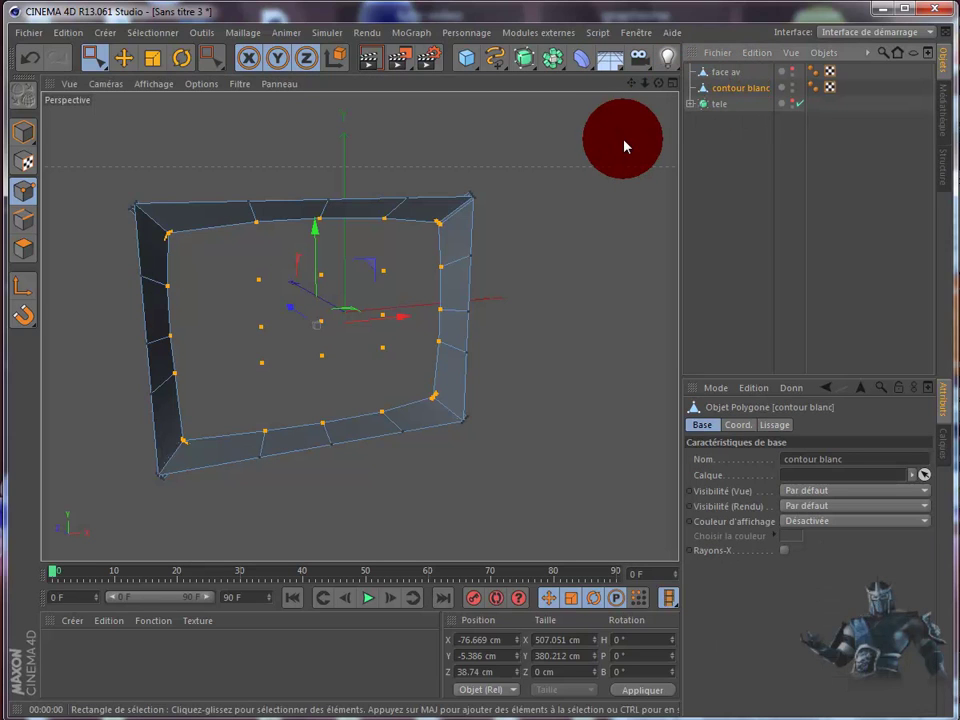
alt+drag(507, 400, 512, 400)
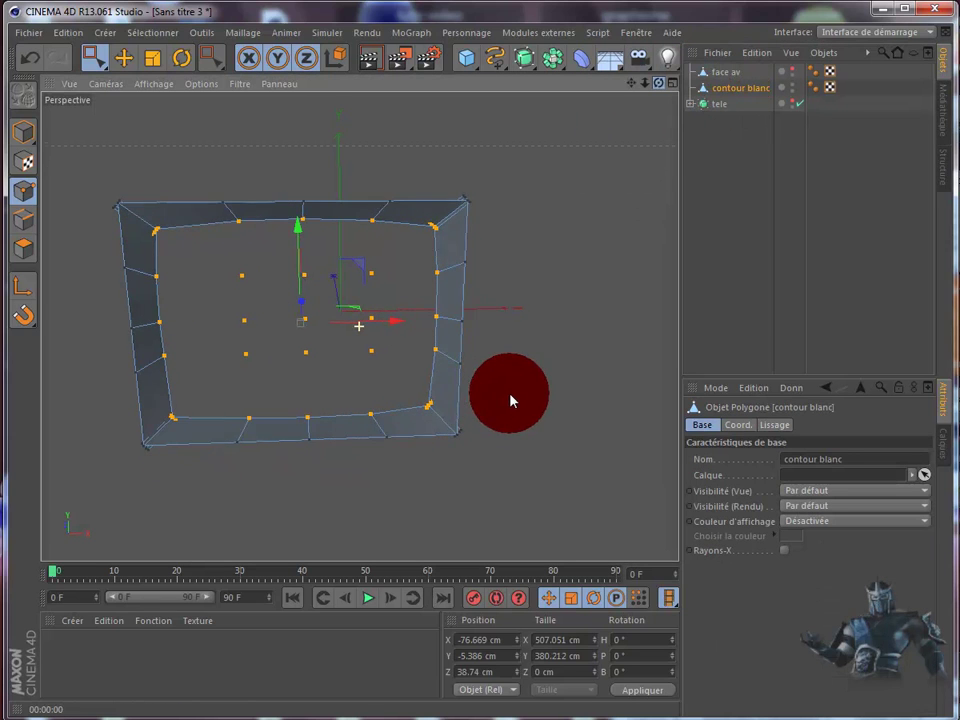
click(796, 73)
click(796, 73)
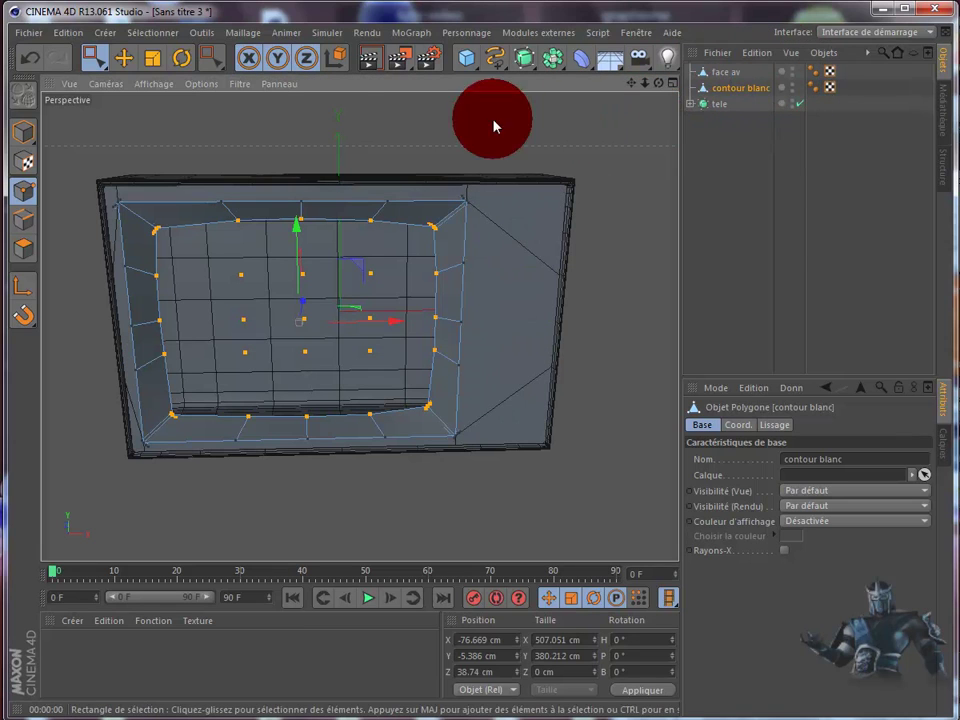
click(124, 57)
click(583, 130)
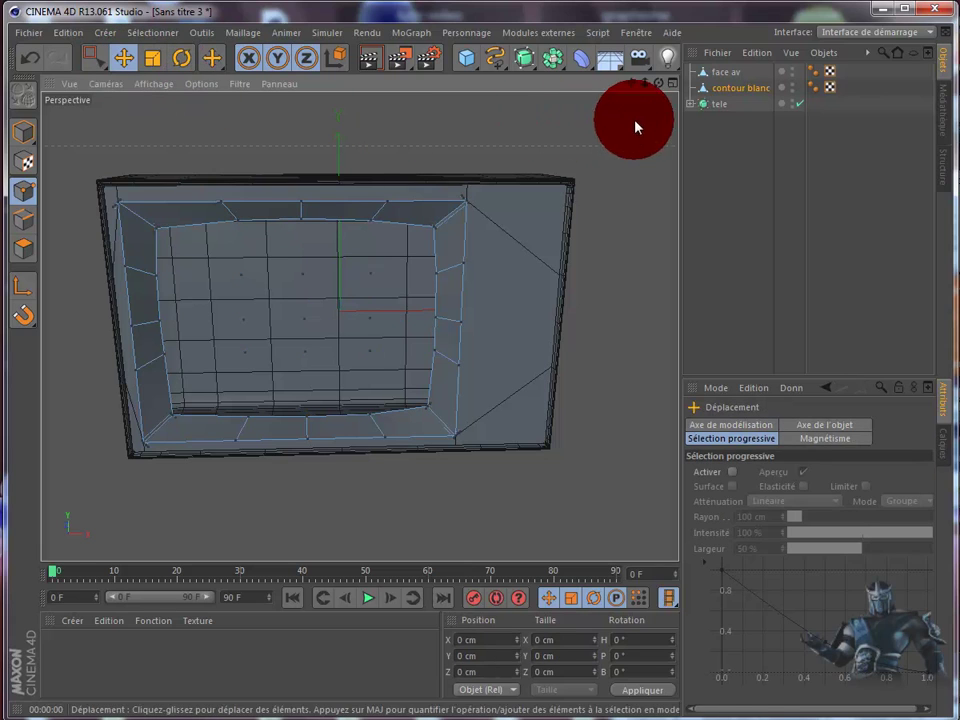
click(739, 160)
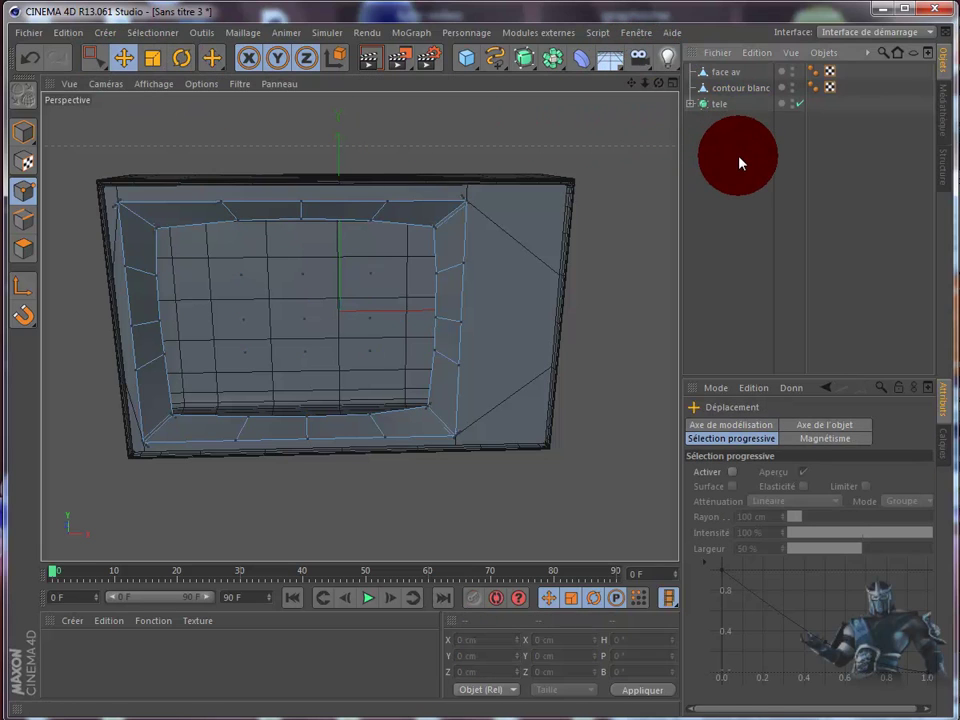
mouse_move(660, 93)
mouse_down()
mouse_move(520, 401)
mouse_move(510, 401)
mouse_move(493, 397)
mouse_move(531, 401)
mouse_move(512, 401)
mouse_move(615, 199)
mouse_move(589, 274)
mouse_move(660, 90)
mouse_move(513, 401)
mouse_move(660, 90)
mouse_move(636, 164)
mouse_move(565, 118)
mouse_up()
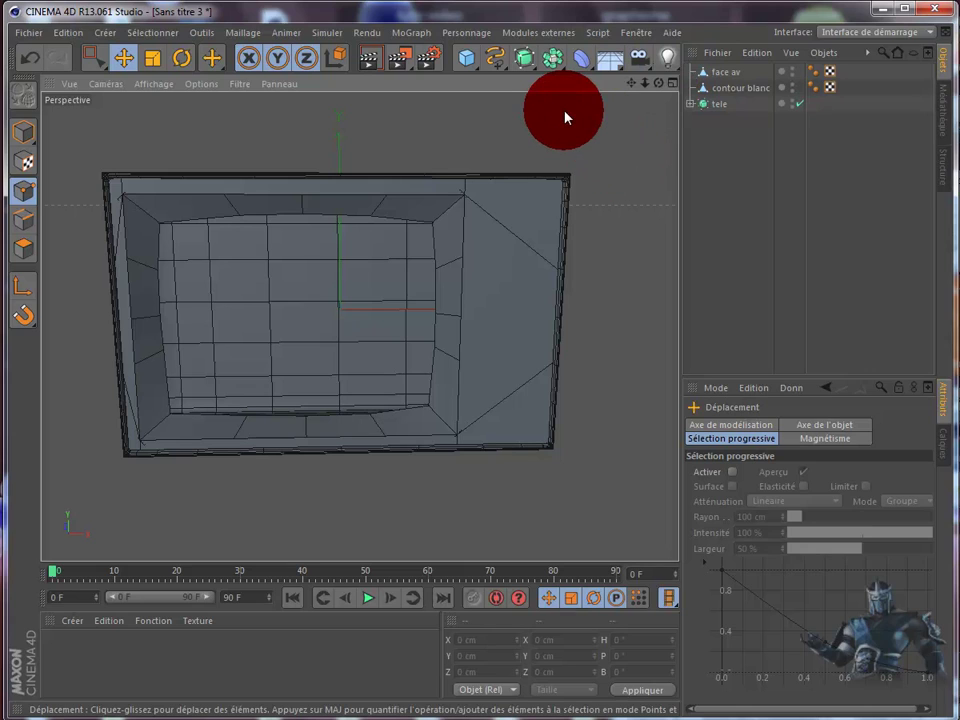
- Add a Bézier NURBS surface, slide it left along X, and select its points
click(531, 69)
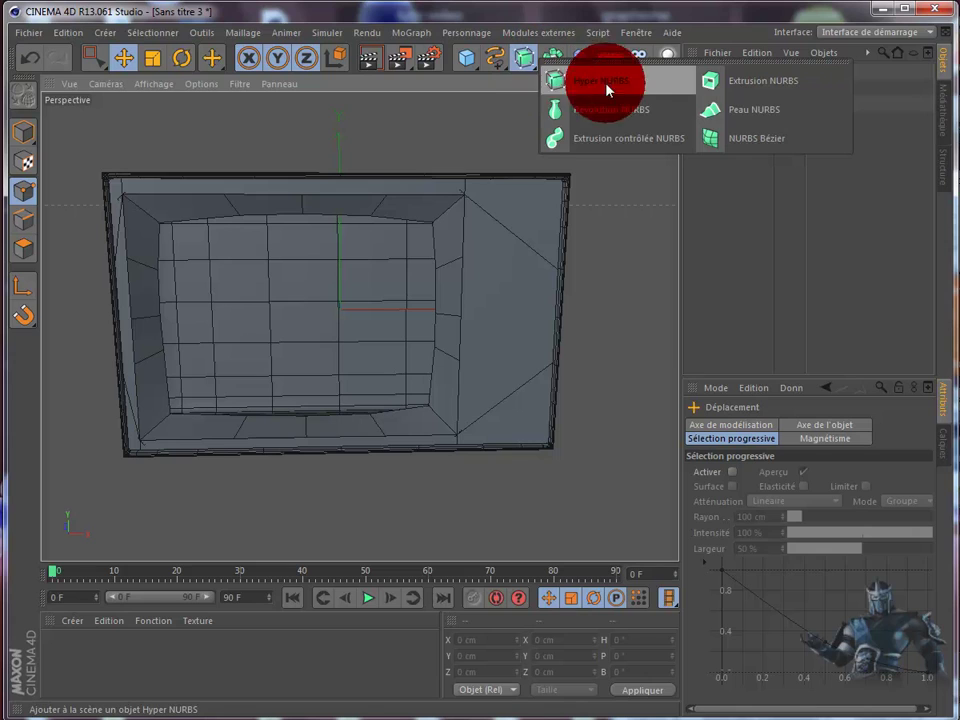
drag(540, 75, 775, 146)
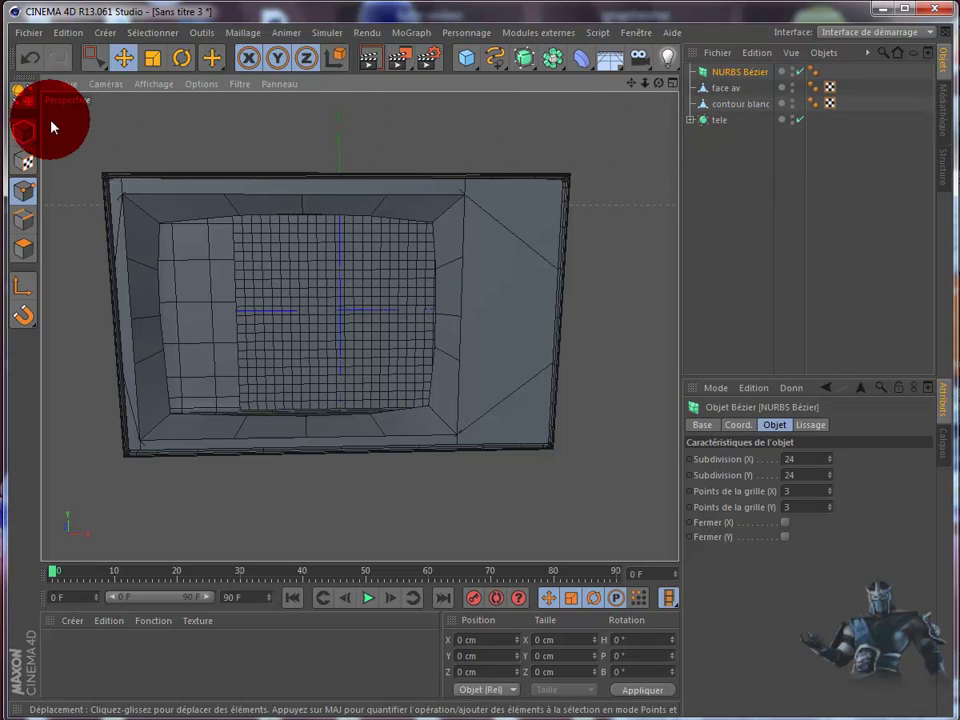
click(24, 131)
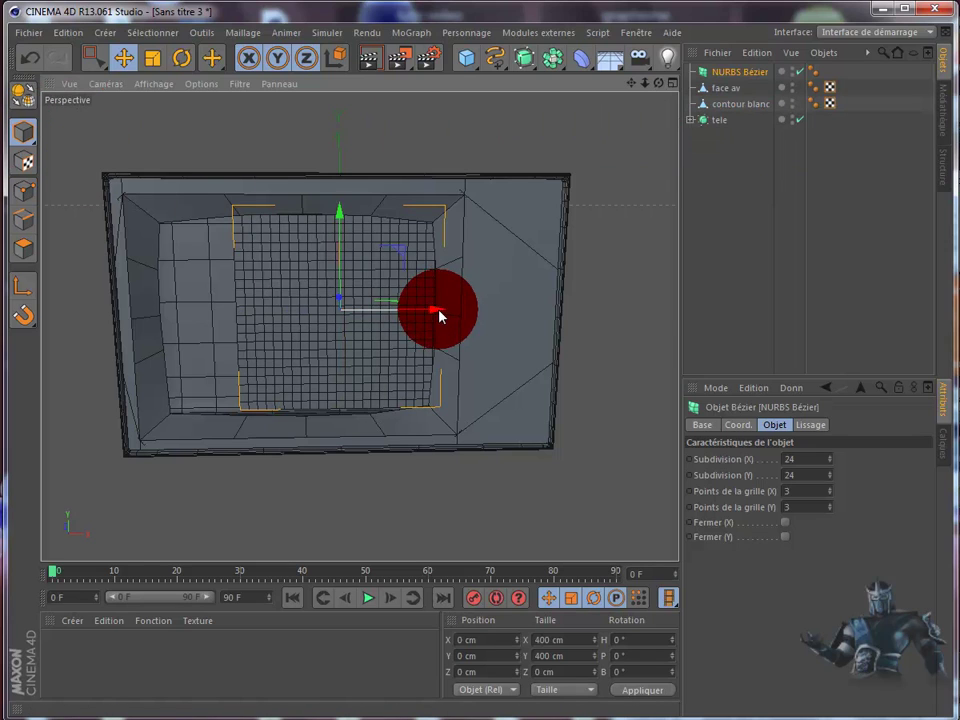
drag(440, 316, 397, 318)
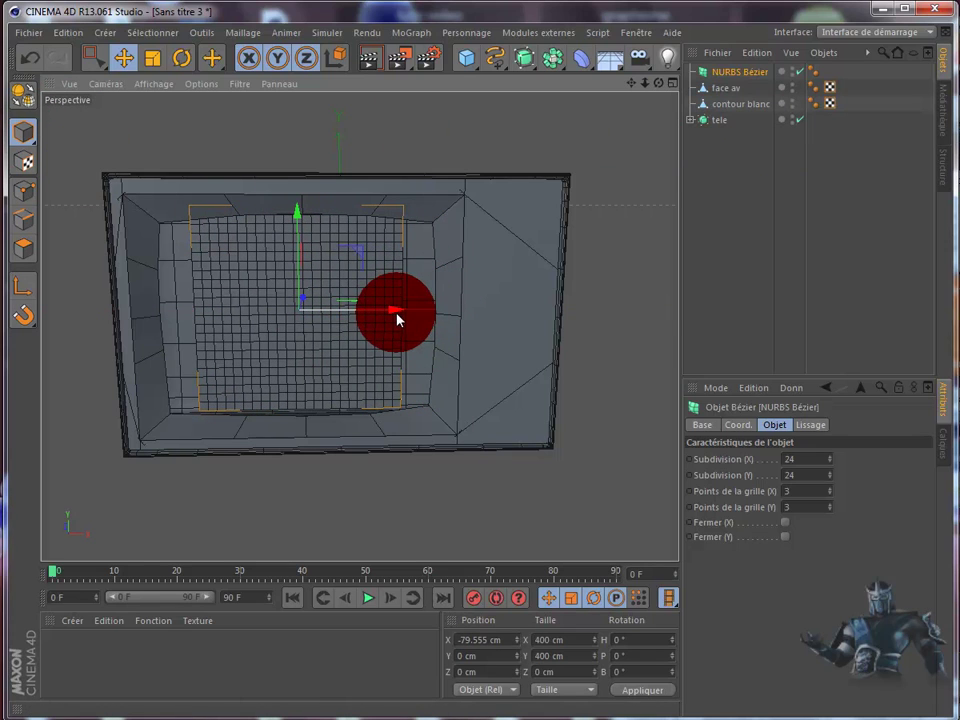
click(30, 200)
click(222, 266)
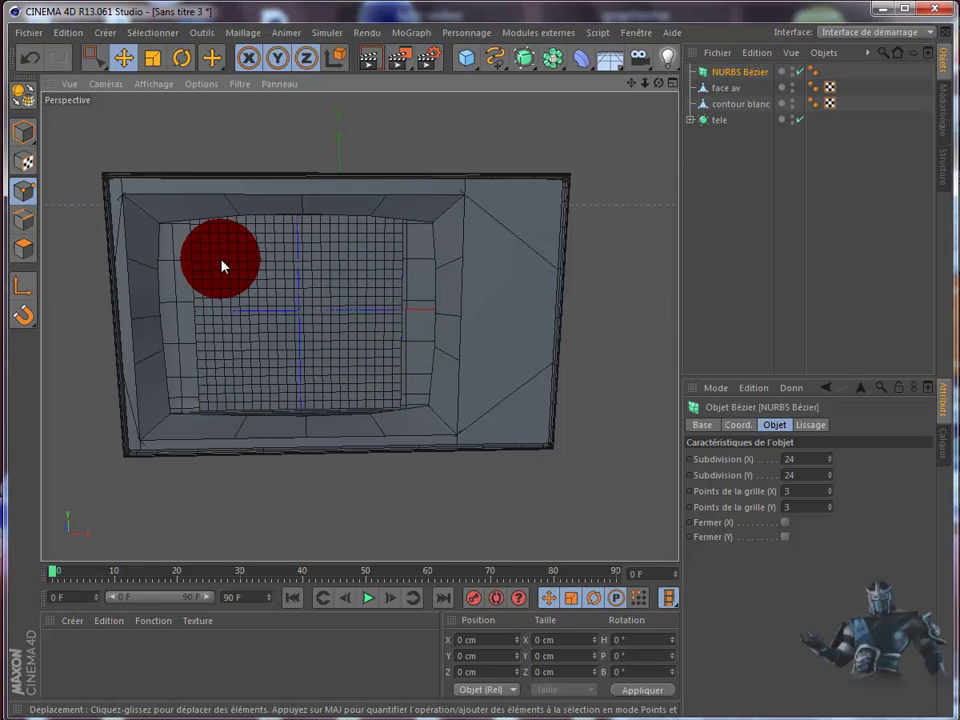
drag(225, 251, 380, 345)
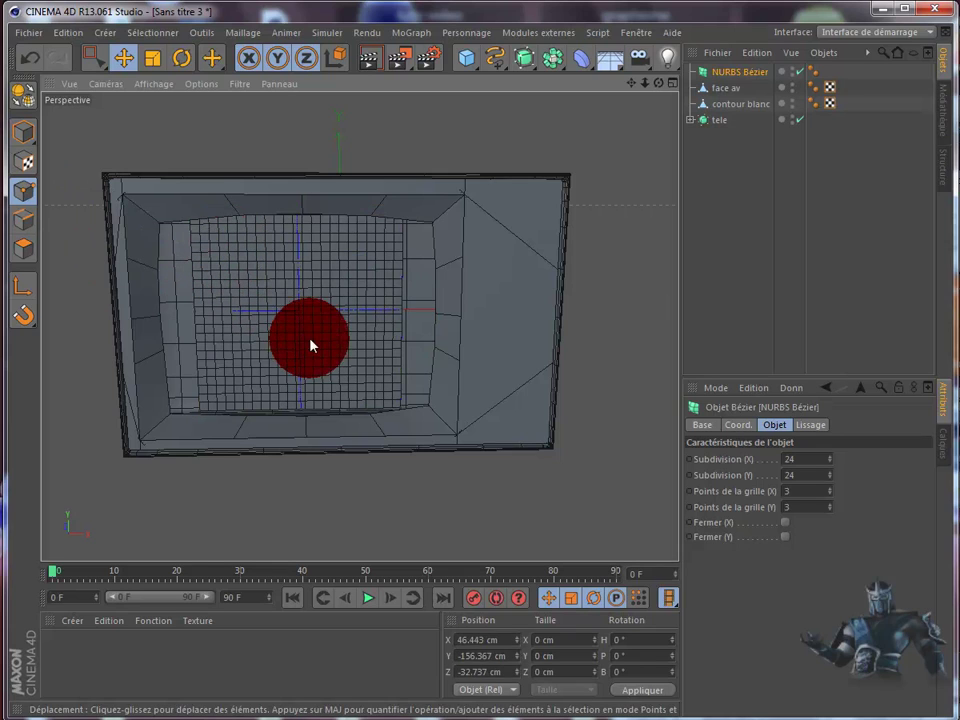
- Set the Bézier NURBS X and Y subdivisions to 6 and convert it to an editable polygon object
click(23, 94)
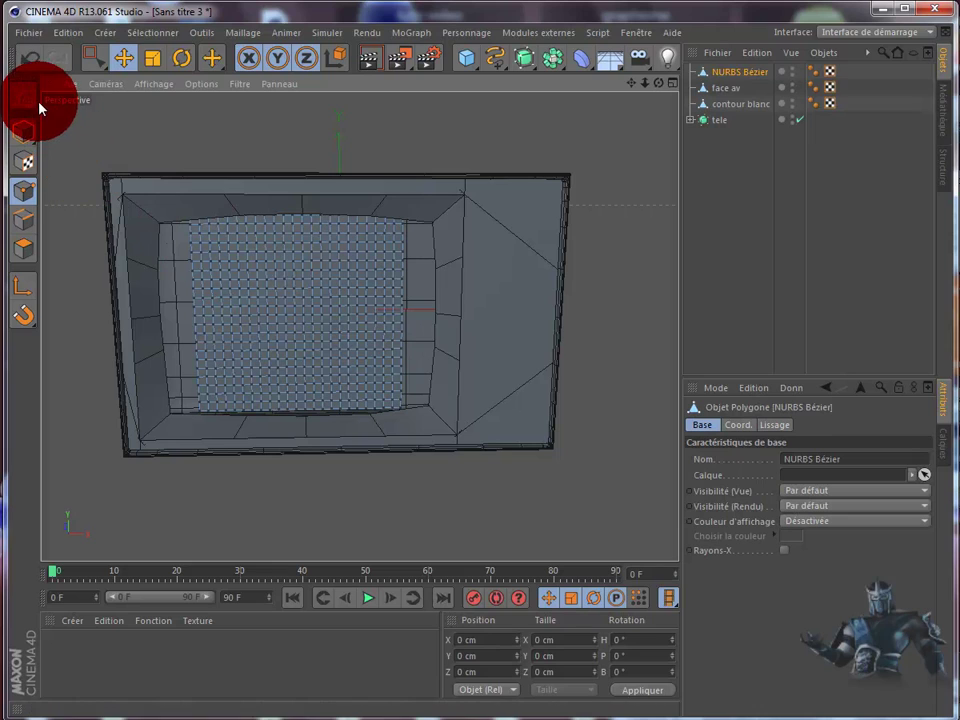
click(27, 58)
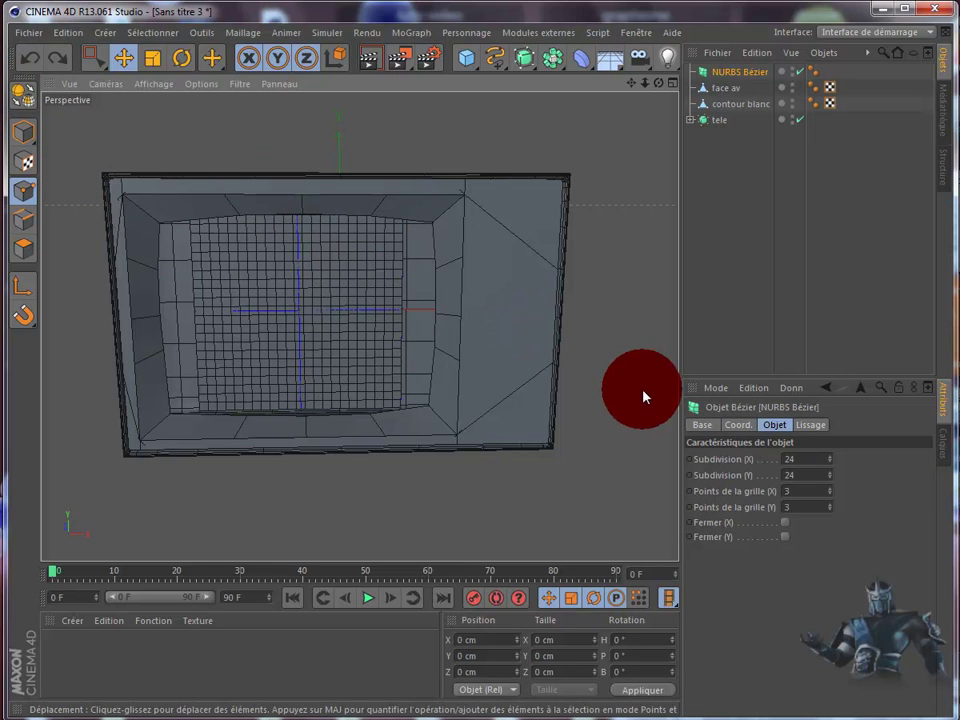
click(800, 475)
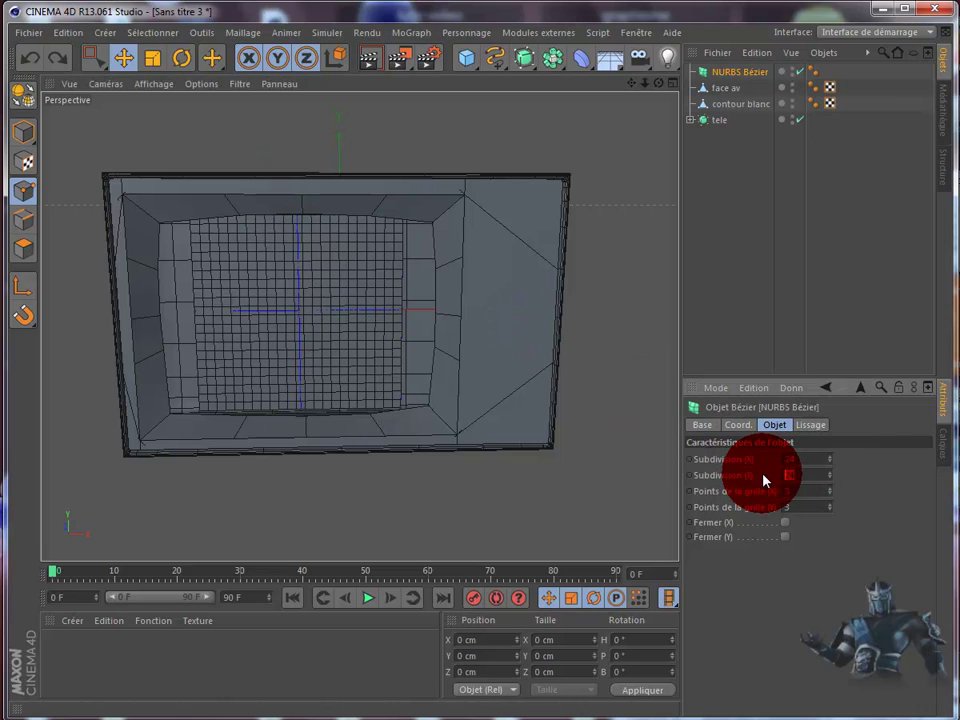
text(1)
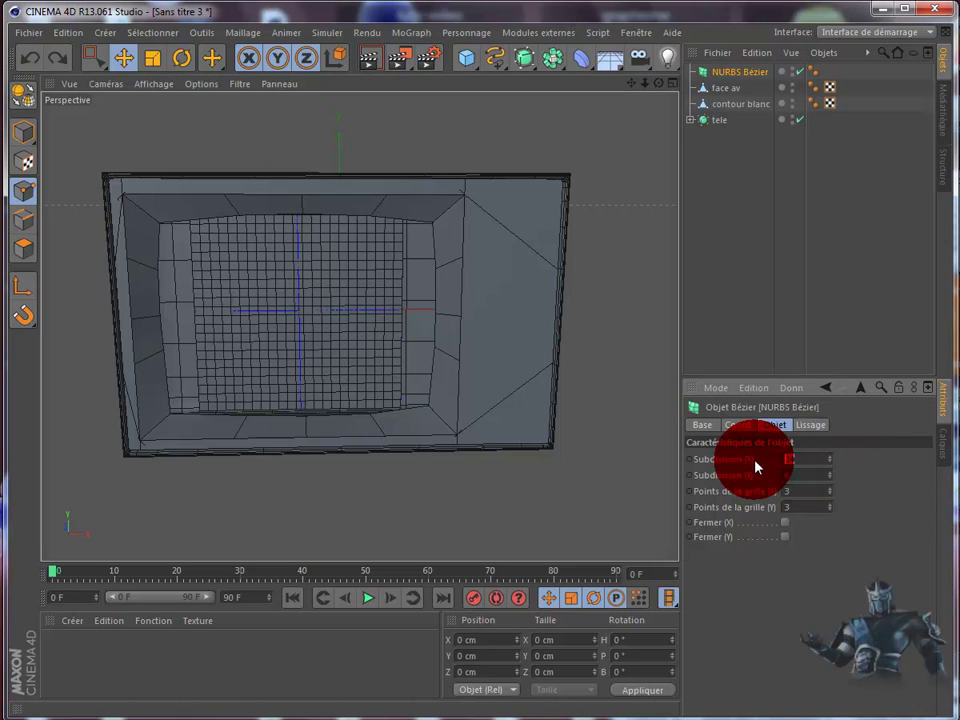
key(shift+Tab)
text(1)
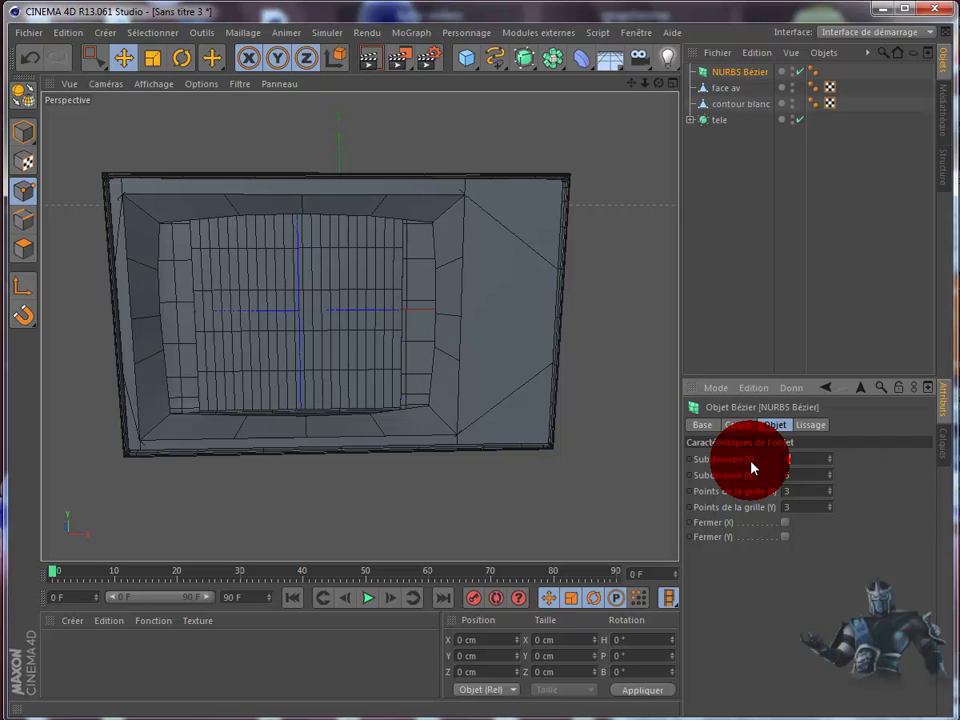
text(6)
key(Return)
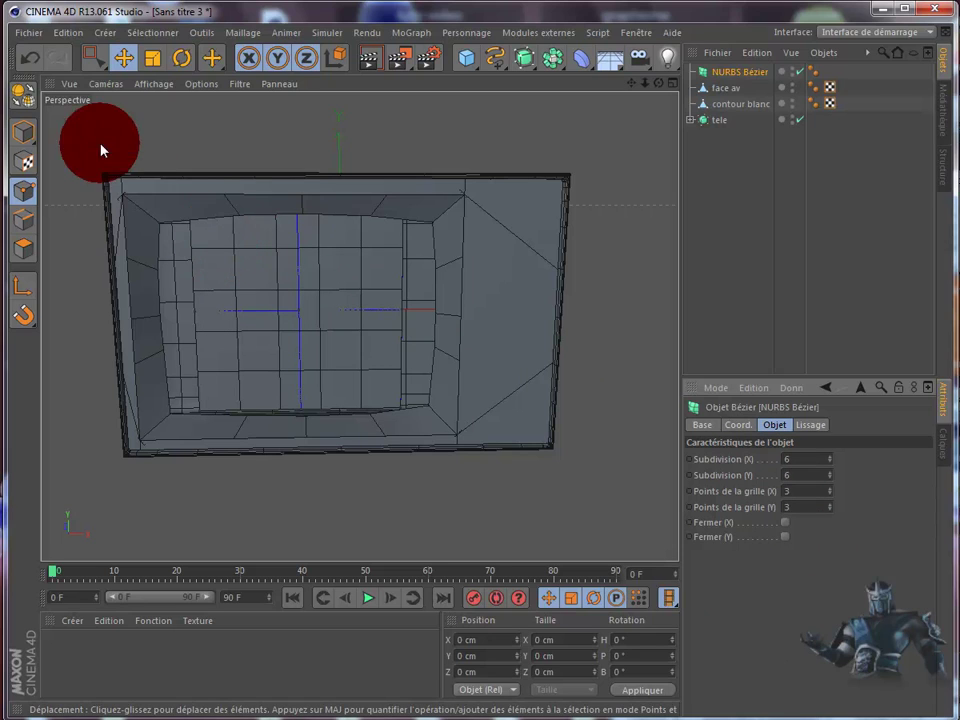
click(25, 97)
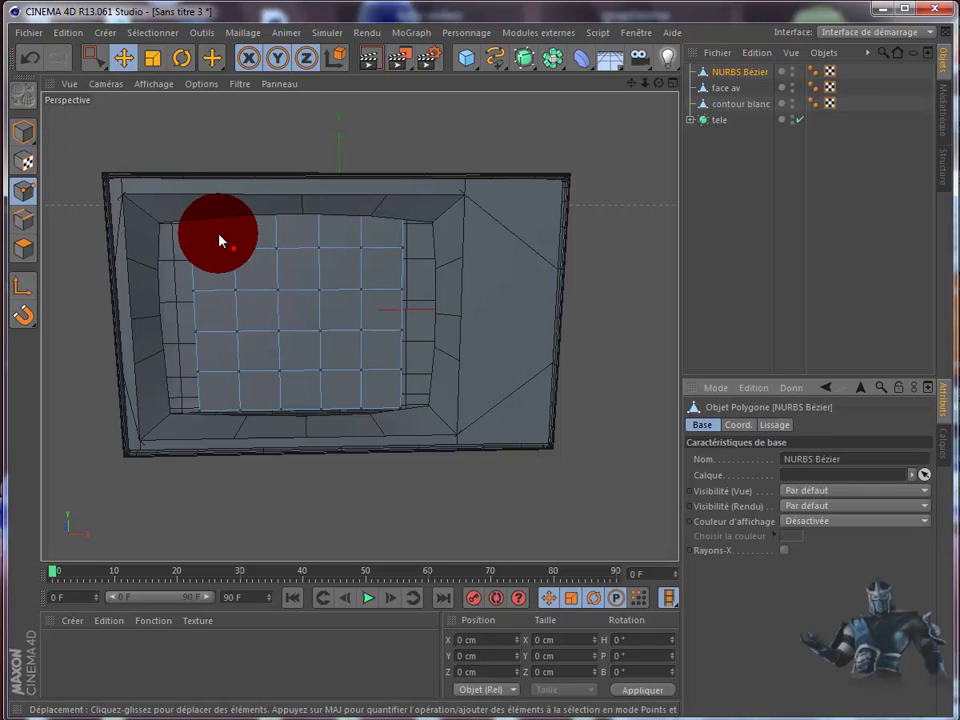
- Box-select the screen's inner grid points and push them forward along Z
click(95, 57)
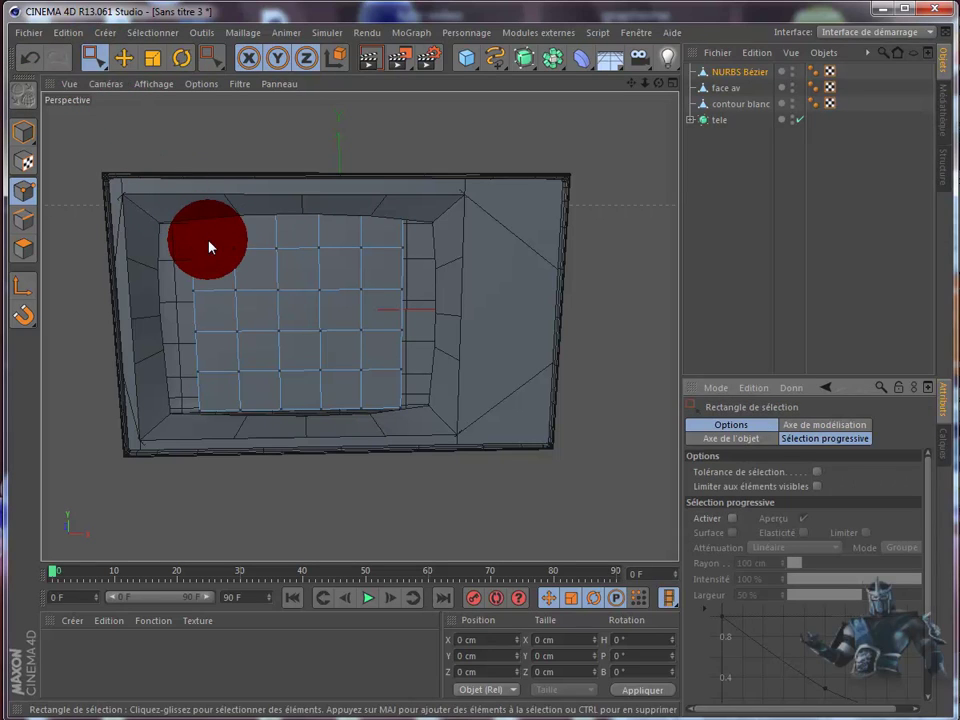
drag(216, 236, 378, 390)
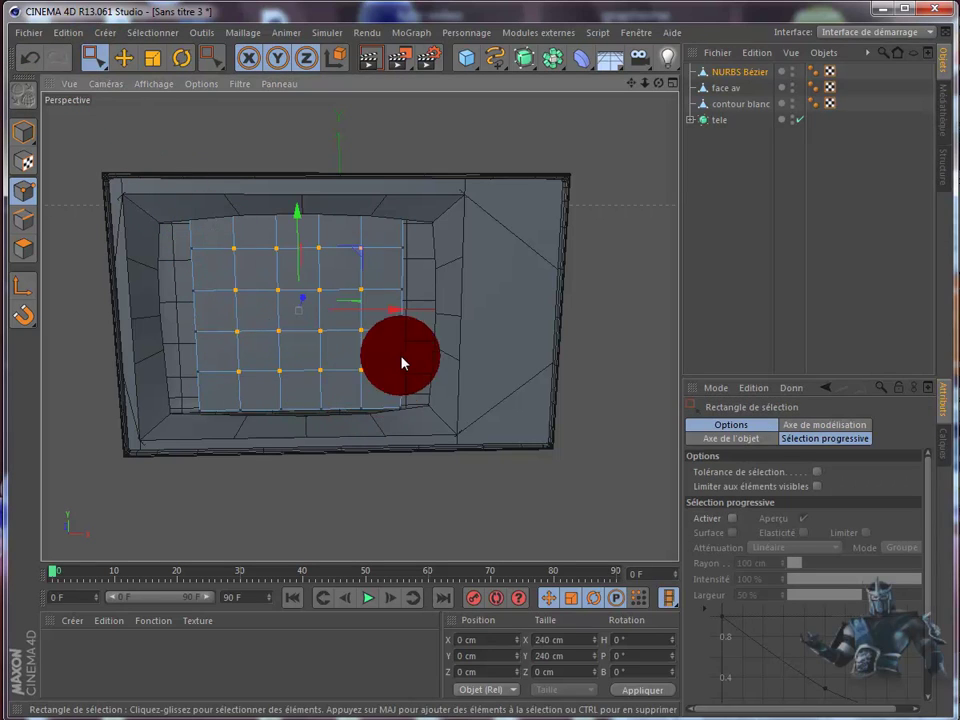
mouse_move(657, 83)
mouse_down()
mouse_move(512, 400)
mouse_move(367, 293)
mouse_move(355, 295)
mouse_up()
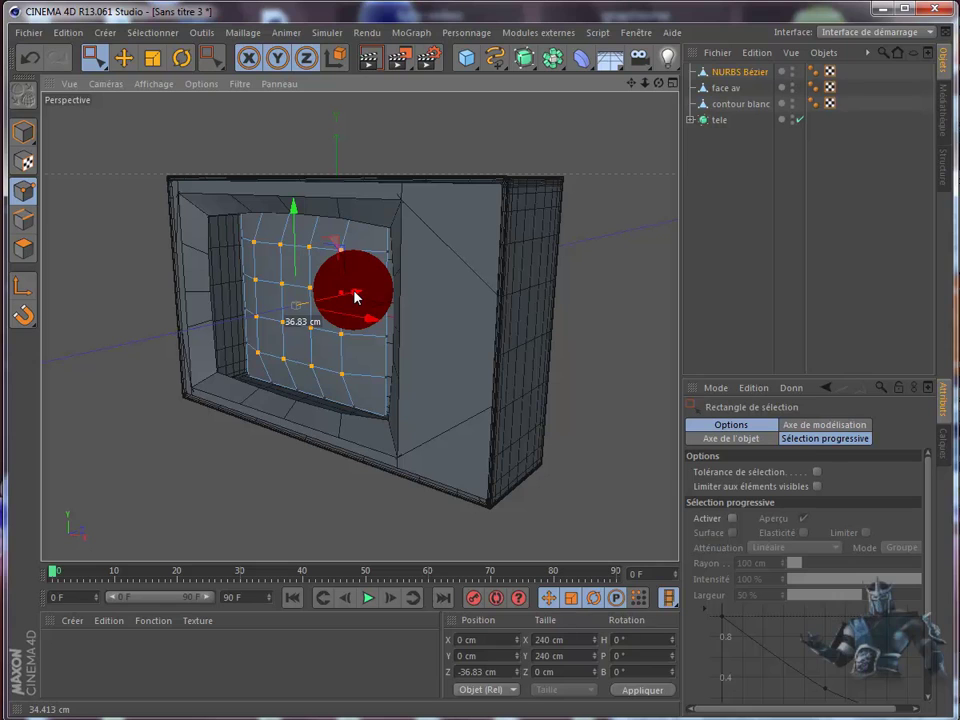
drag(355, 295, 360, 294)
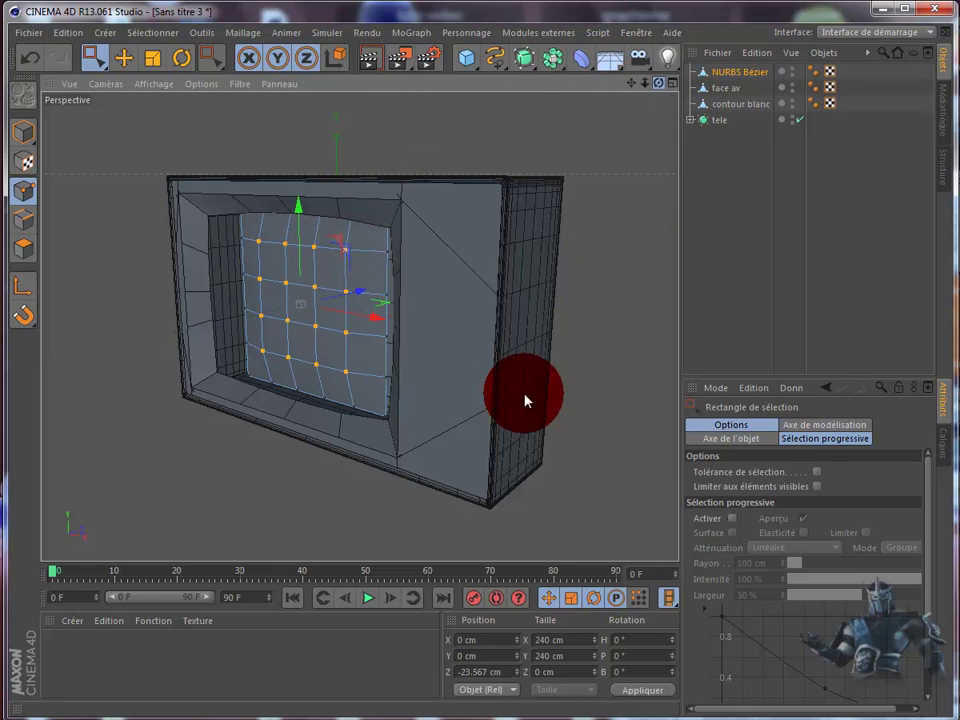
- Select the four central screen points and pull them further forward to Z -40.274 cm
alt+drag(523, 394, 510, 395)
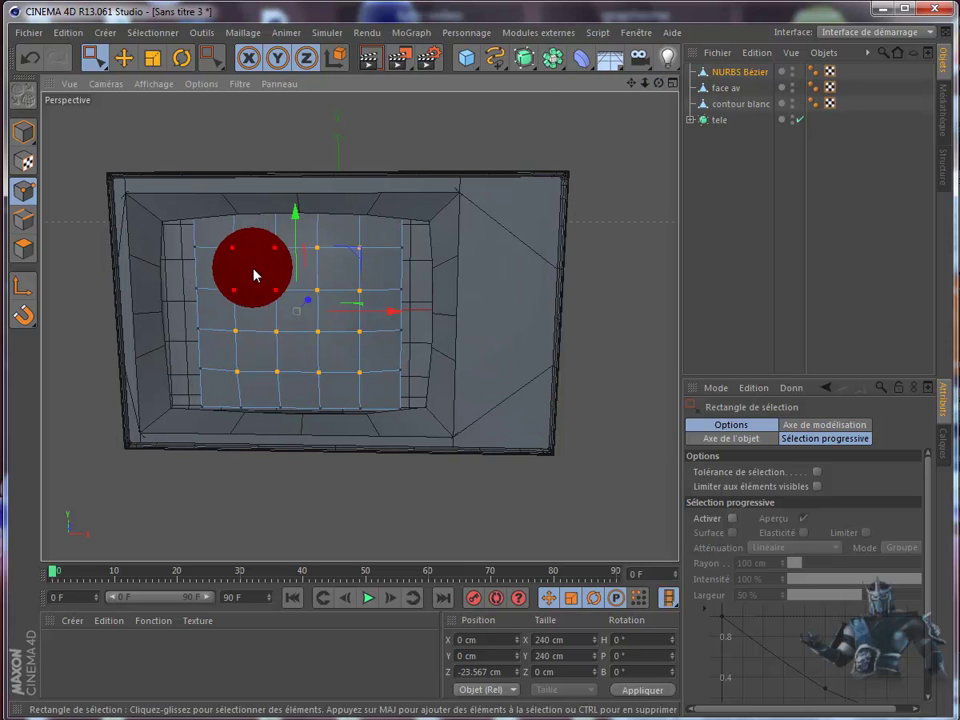
mouse_move(255, 265)
mouse_down()
mouse_move(267, 337)
mouse_move(349, 343)
mouse_up()
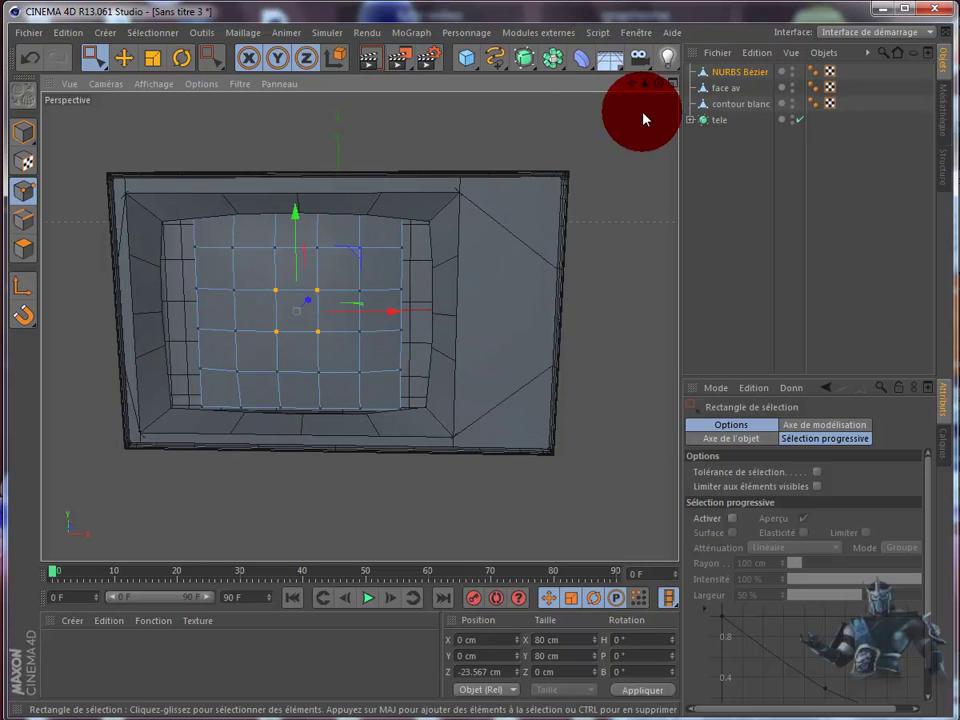
drag(658, 90, 340, 285)
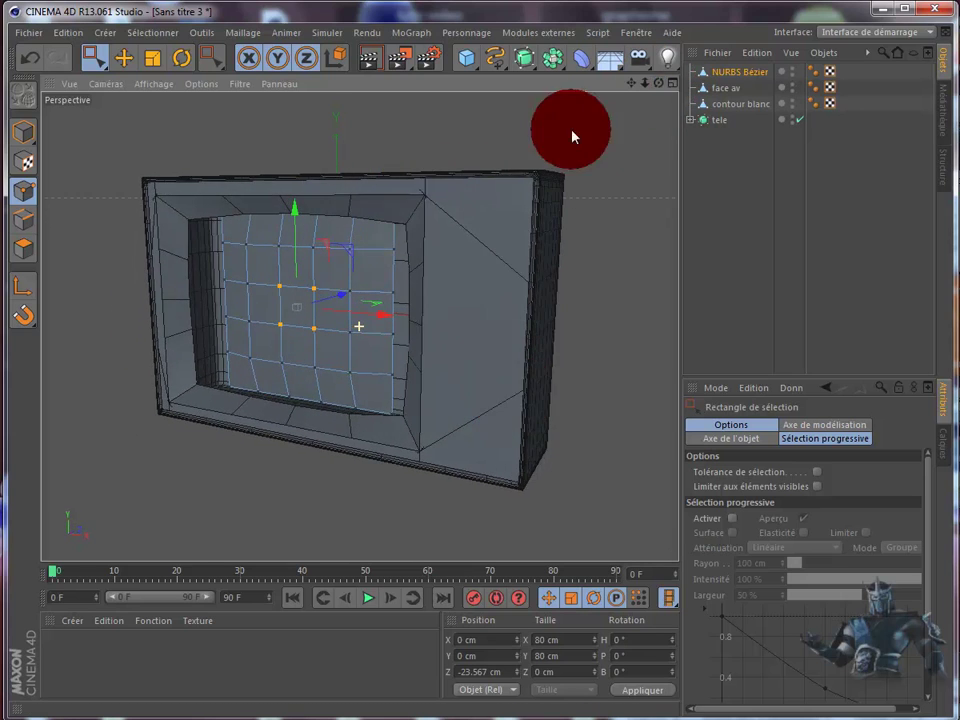
drag(337, 302, 336, 302)
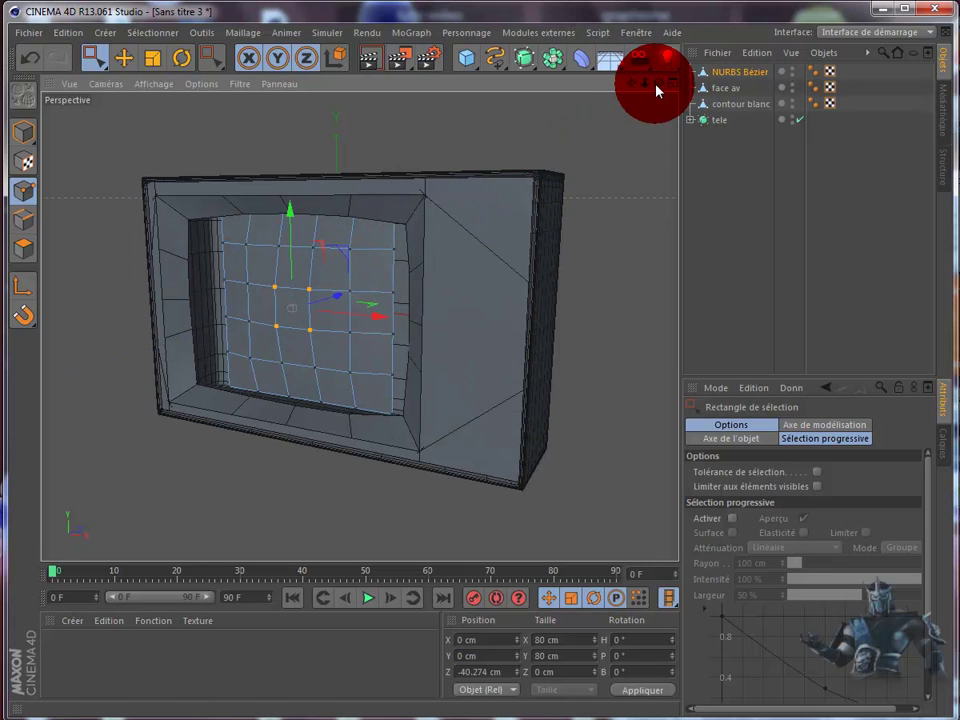
mouse_move(656, 84)
mouse_down()
mouse_move(513, 400)
mouse_move(480, 225)
mouse_up()
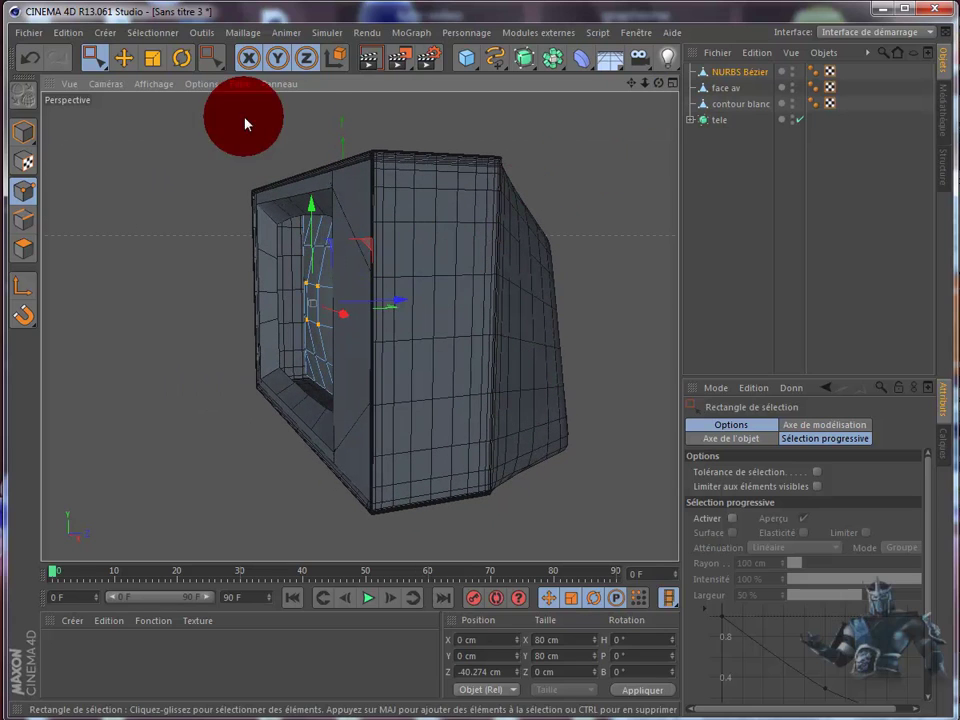
- Select the whole screen object and slide it forward into the bezel opening
click(125, 65)
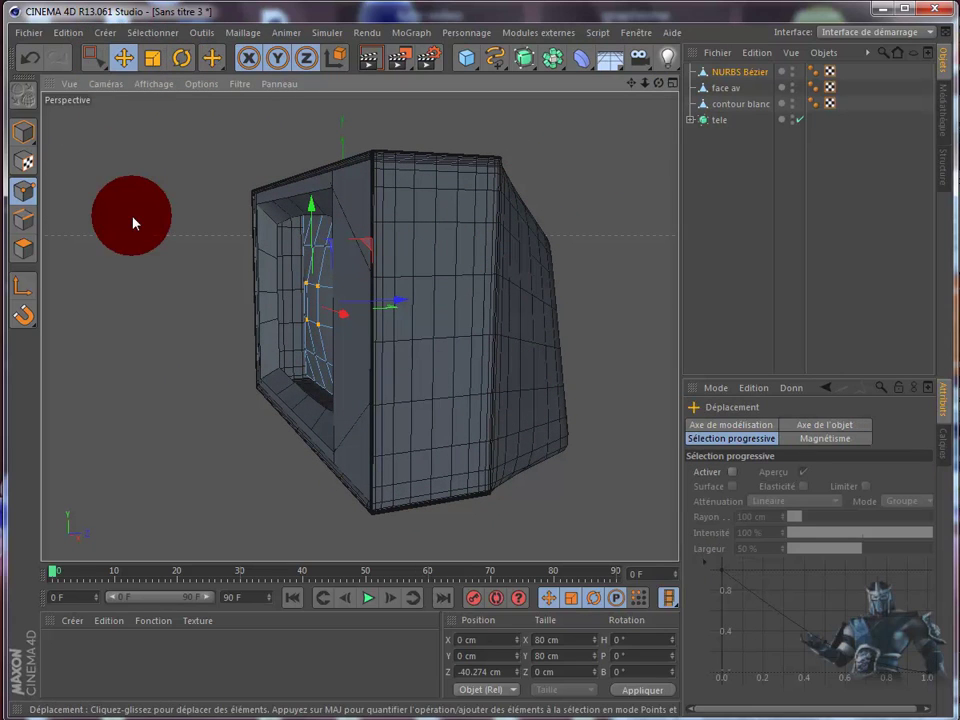
click(133, 221)
click(26, 129)
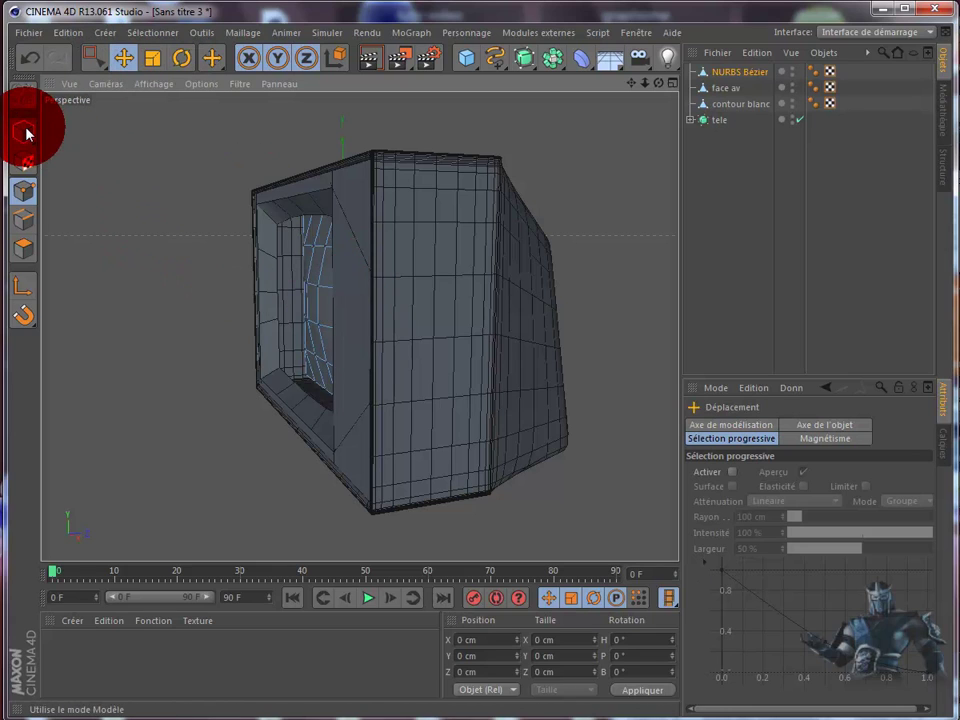
click(240, 229)
drag(418, 302, 390, 311)
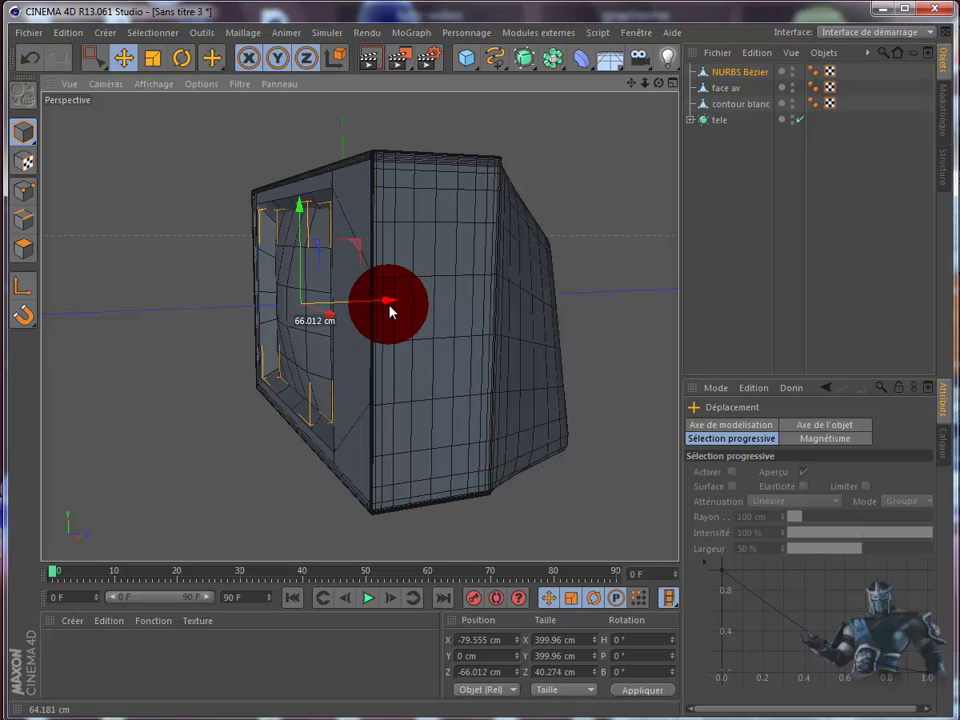
drag(658, 83, 513, 400)
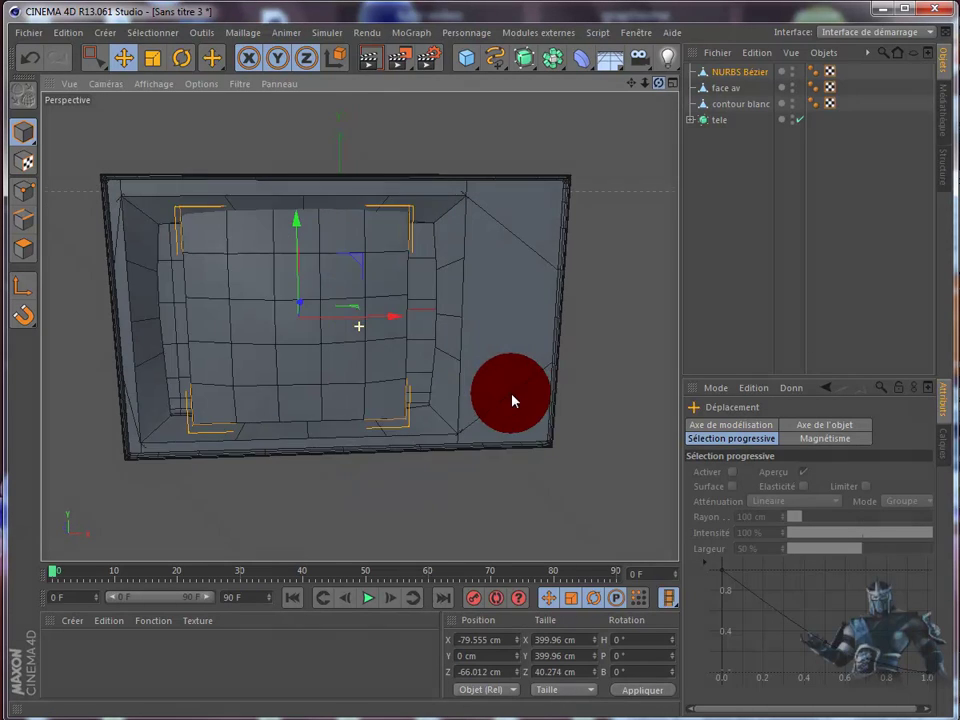
- Stretch the screen along X to fill the bezel opening and render a preview
click(153, 62)
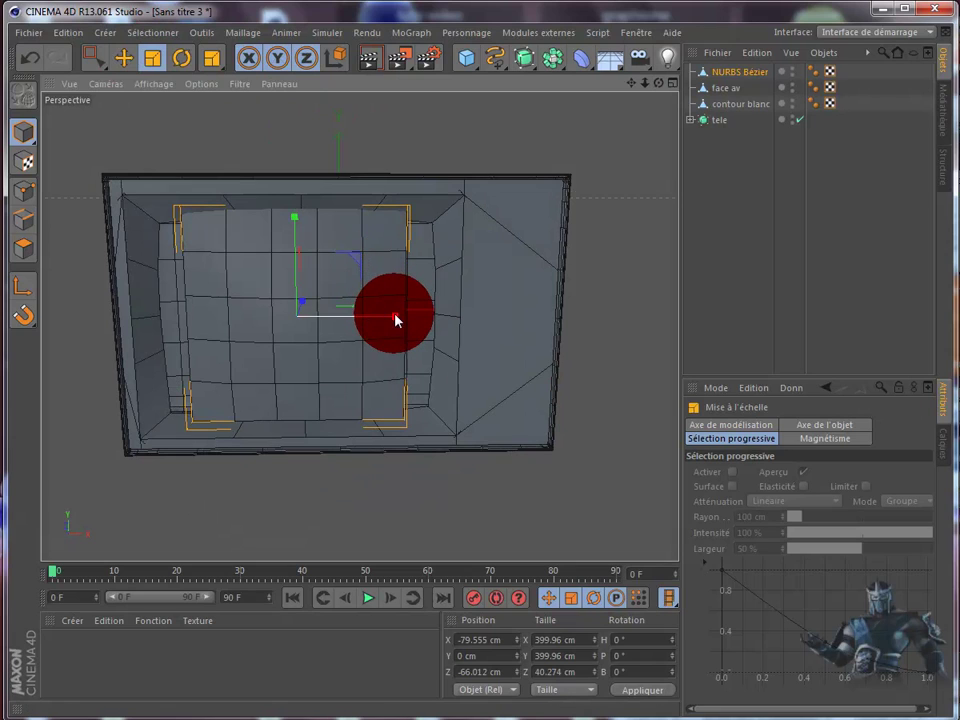
drag(396, 320, 431, 320)
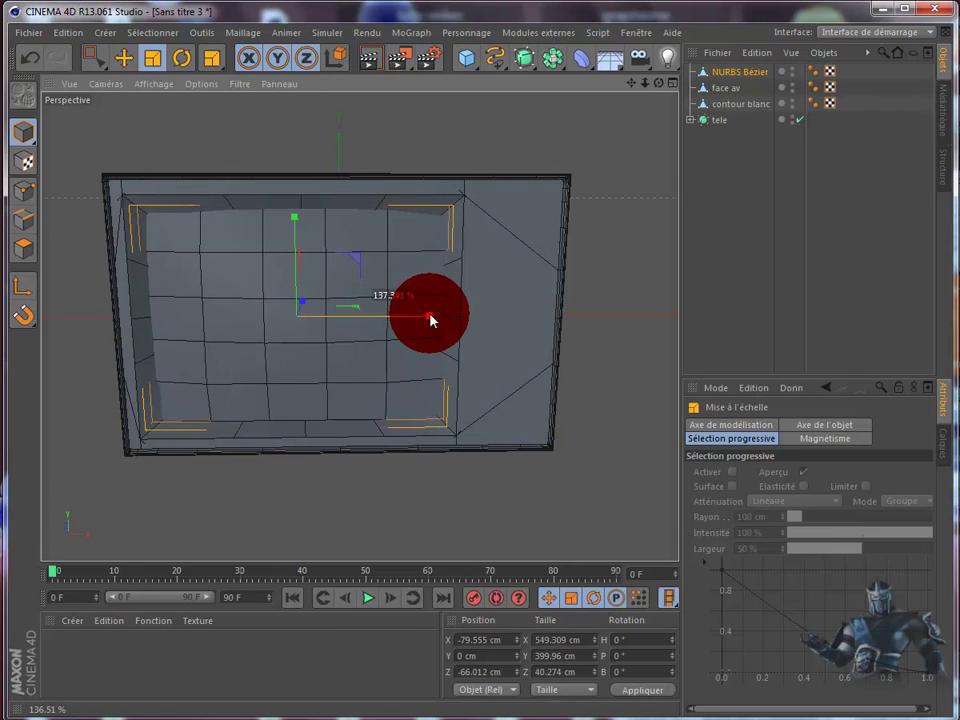
drag(657, 83, 513, 401)
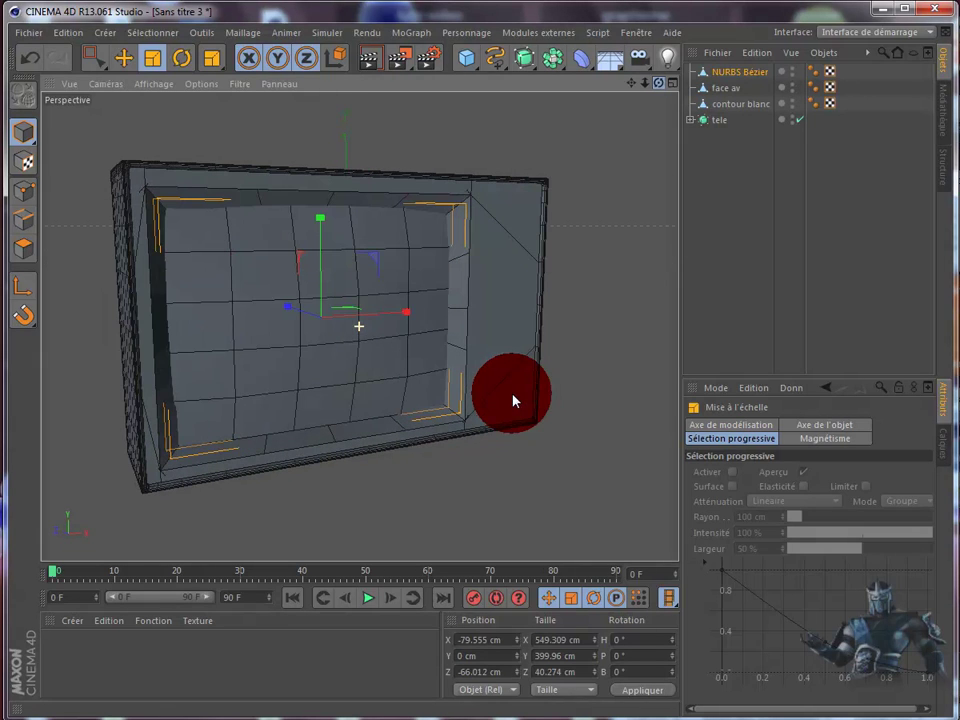
click(378, 65)
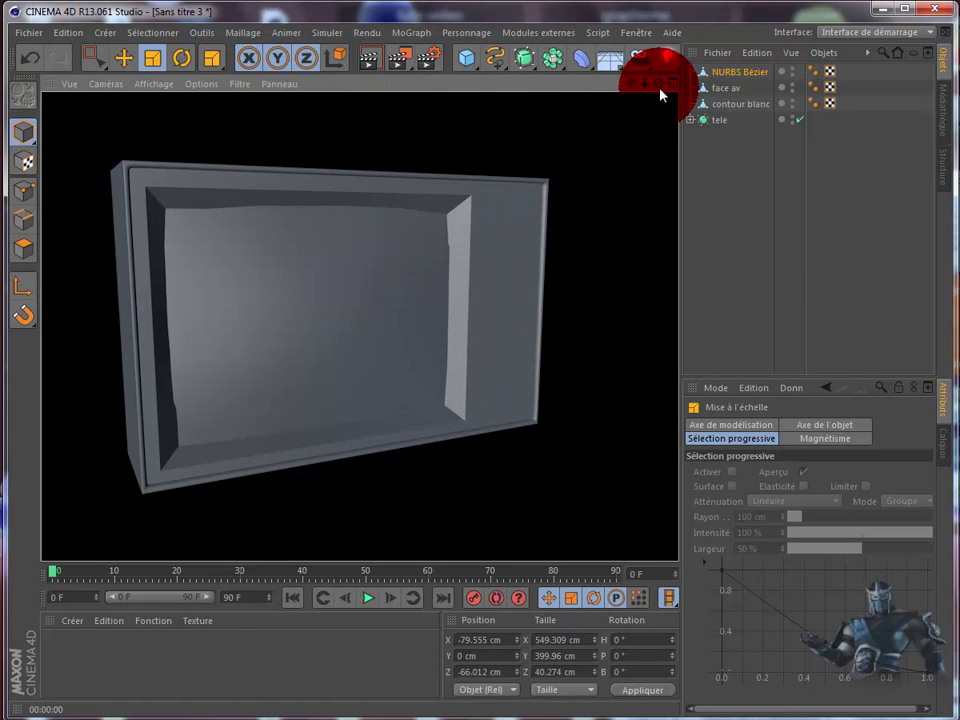
- Rename the curved screen object to 'ecran' and switch to the four-view layout
click(735, 77)
text(ecran)
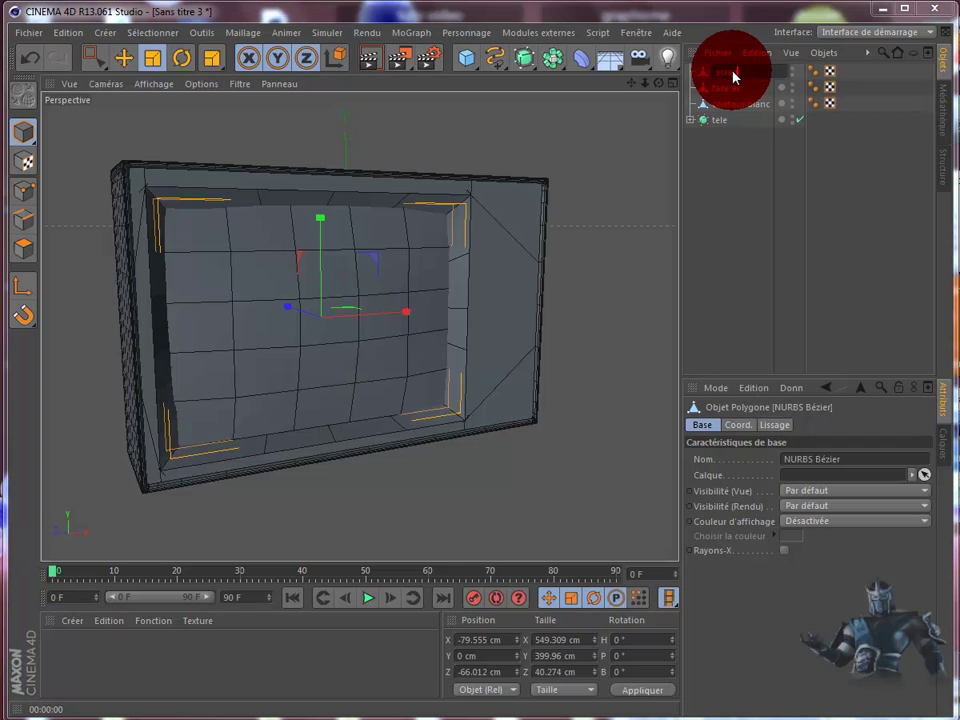
key(Return)
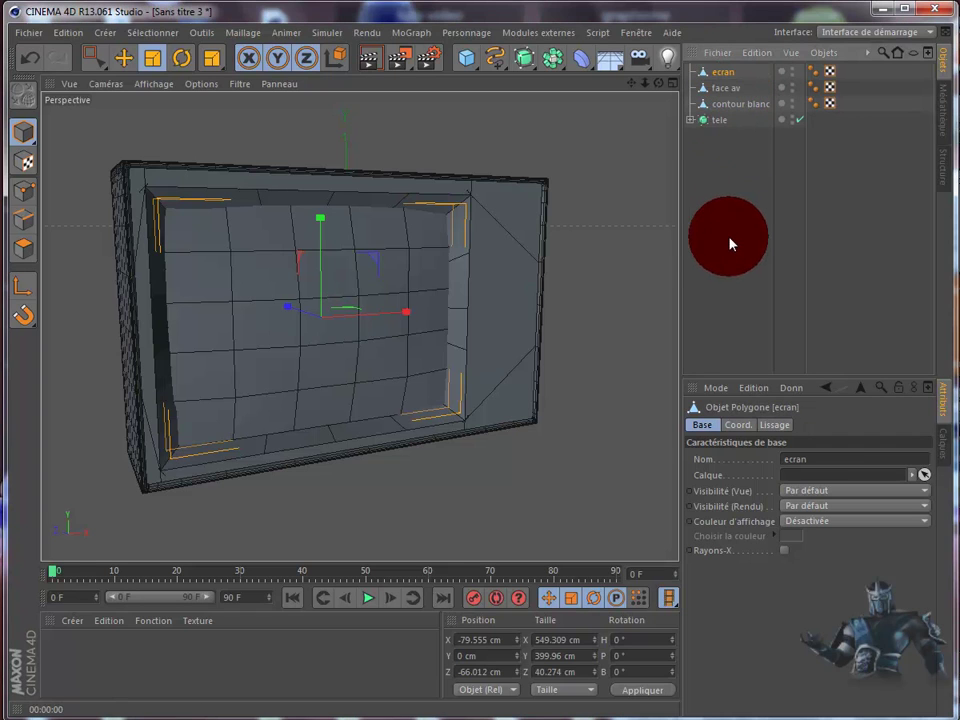
drag(658, 84, 510, 403)
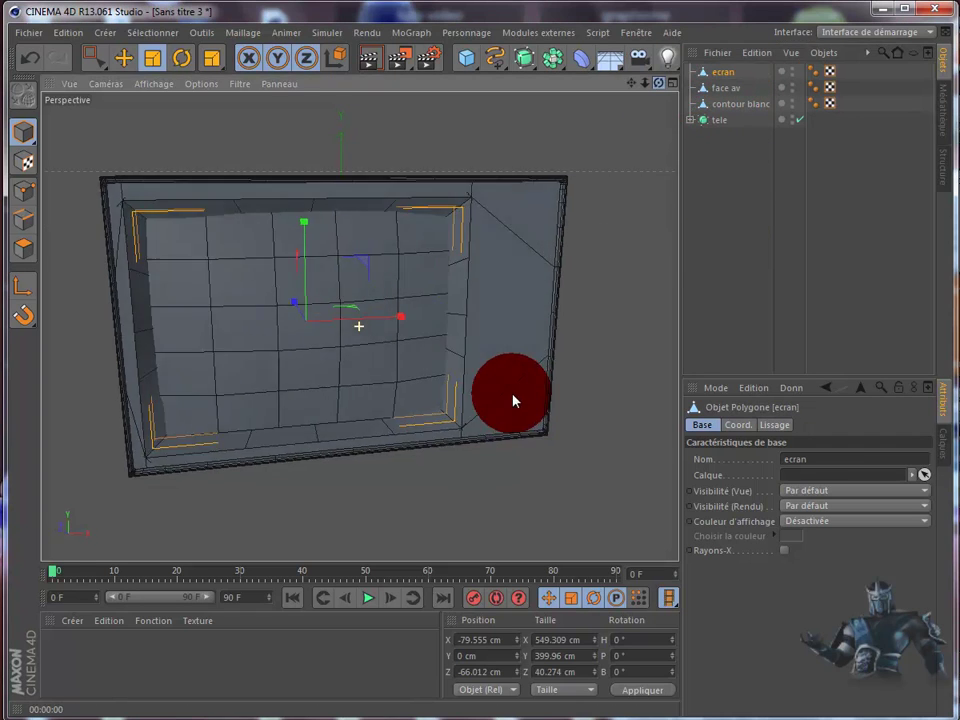
click(662, 85)
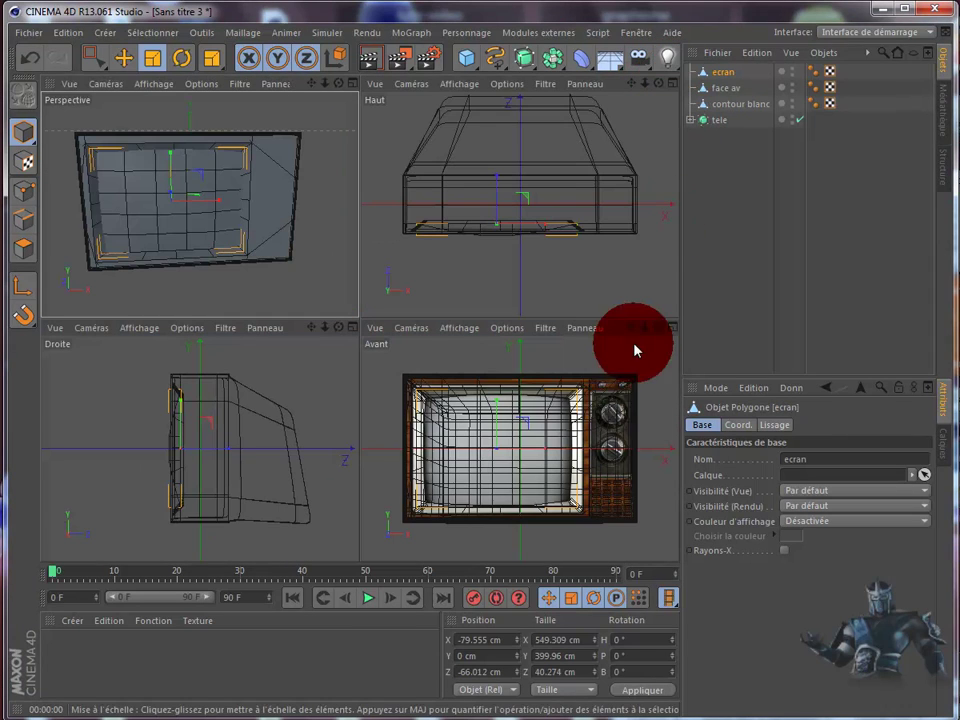
- Maximise the front view, hide 'ecran' in the editor, and re-enable the tele HyperNURBS
drag(617, 399, 660, 367)
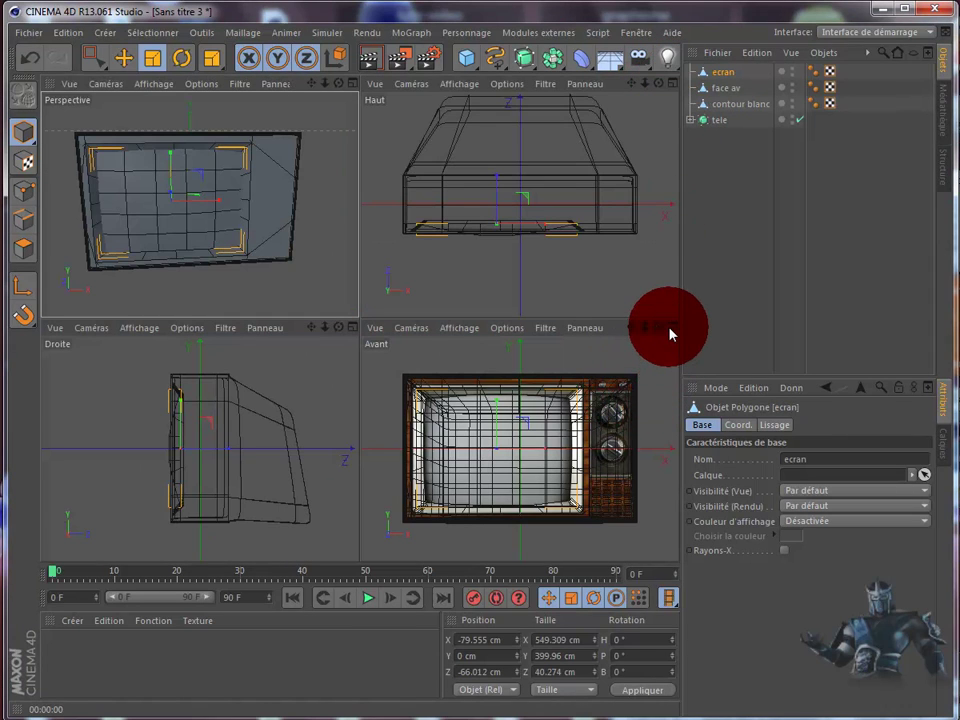
click(670, 330)
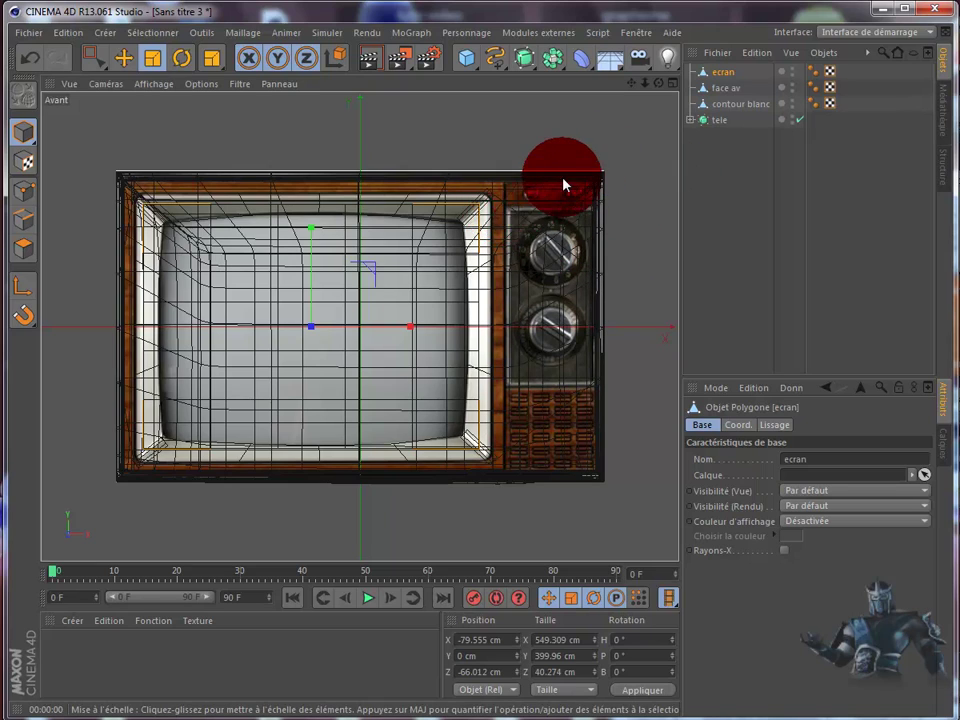
click(791, 72)
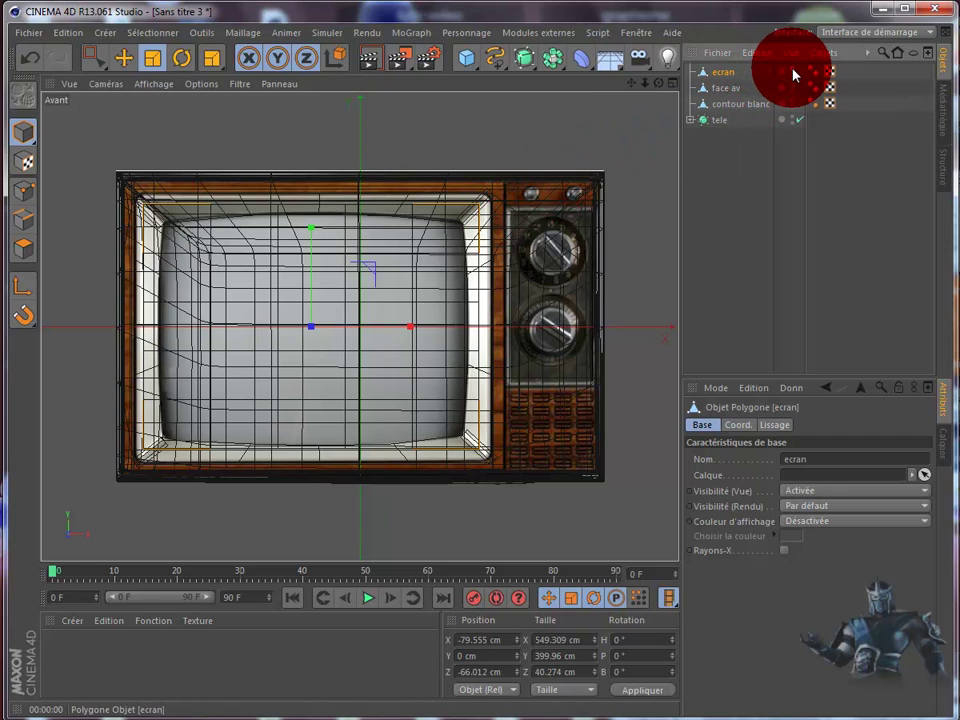
click(791, 72)
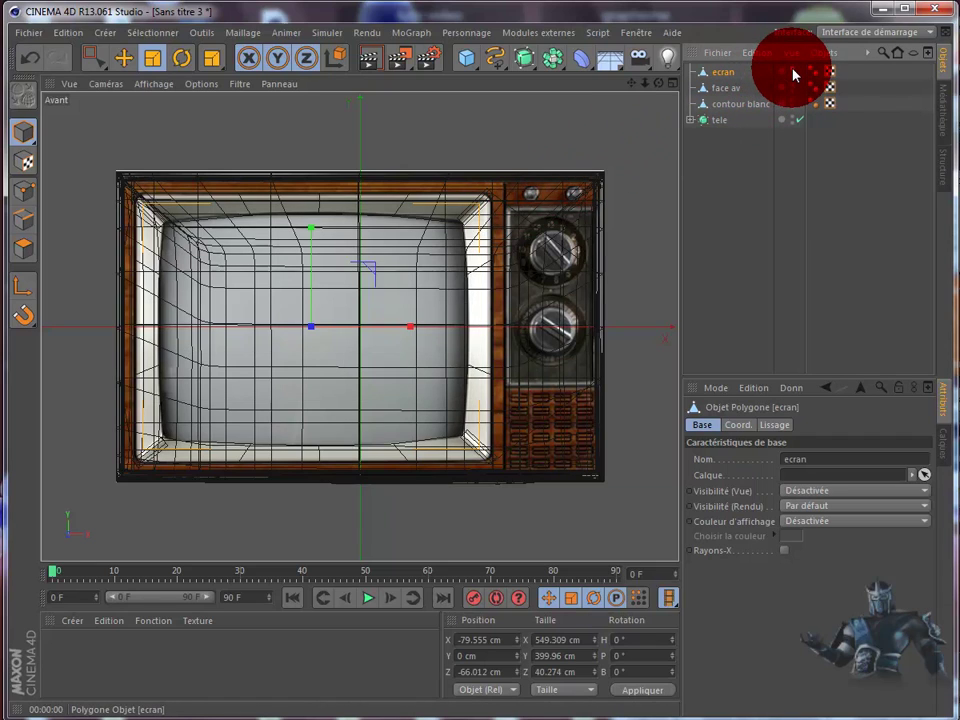
click(799, 119)
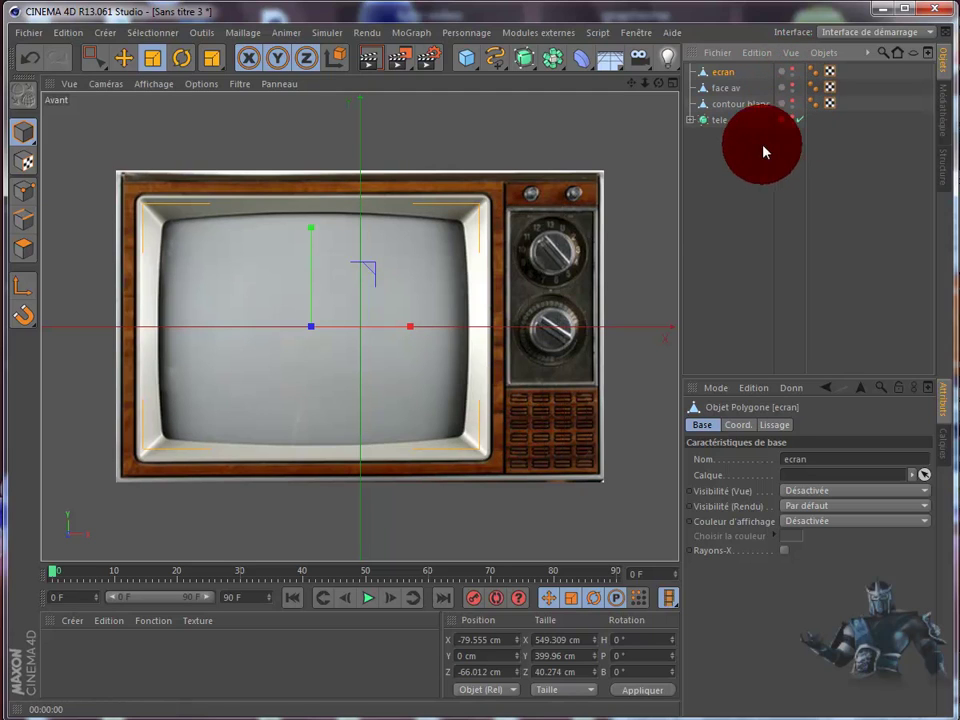
- Add a cube and make it thin along its width
click(468, 67)
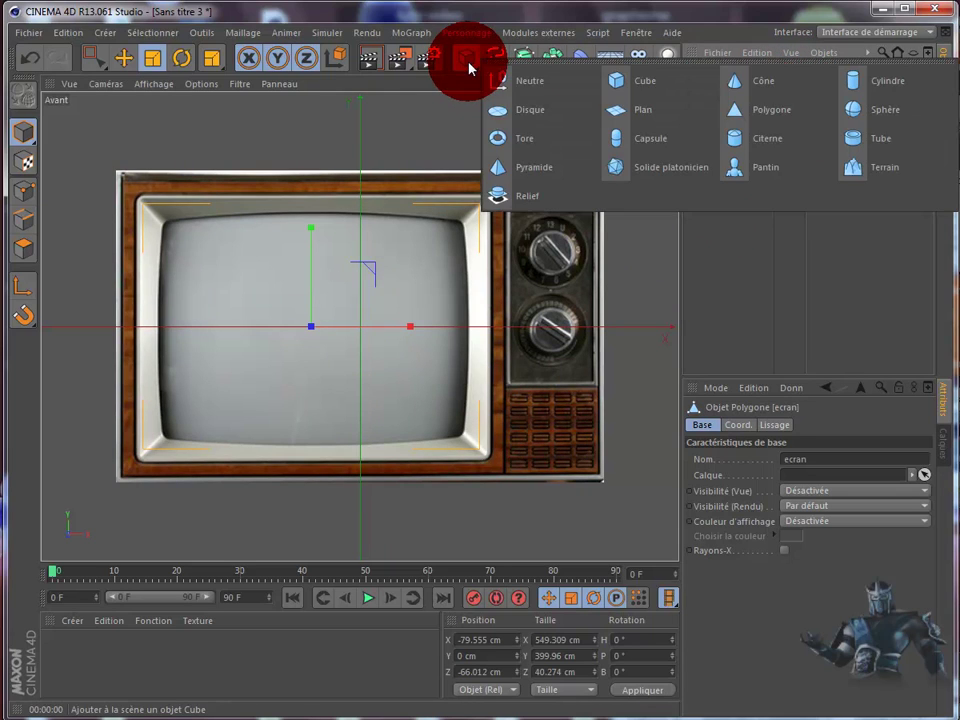
click(468, 67)
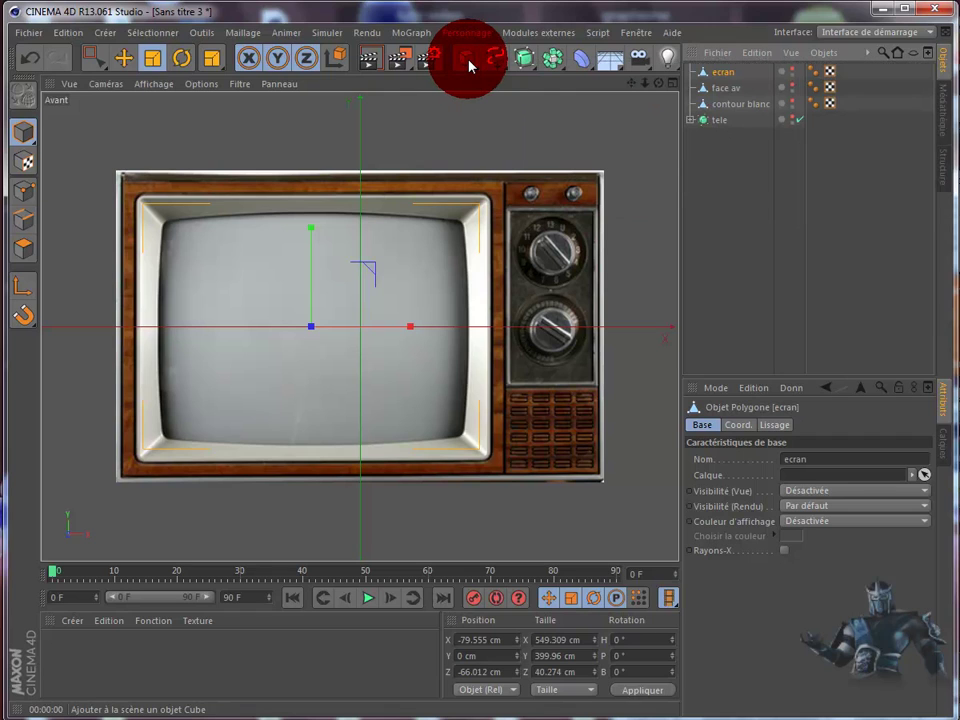
click(468, 67)
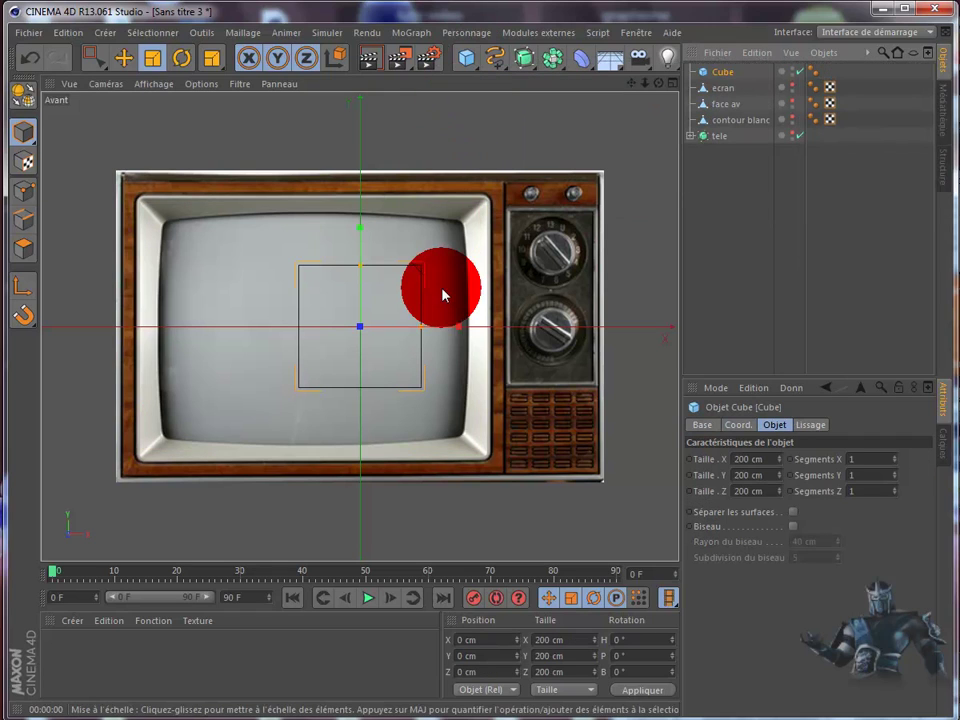
drag(422, 335, 365, 344)
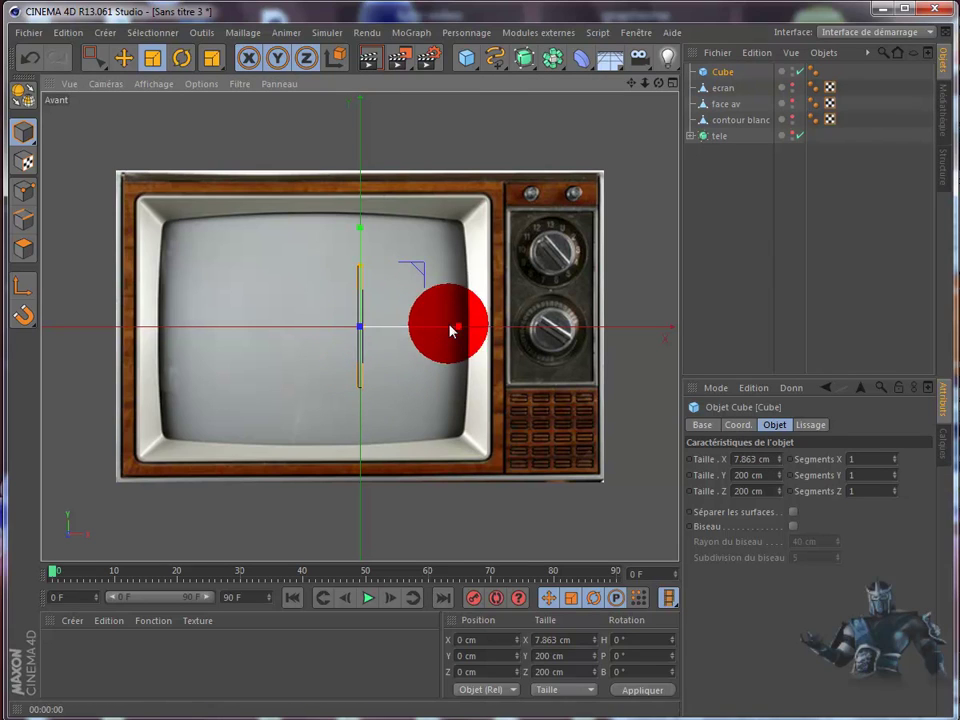
click(197, 55)
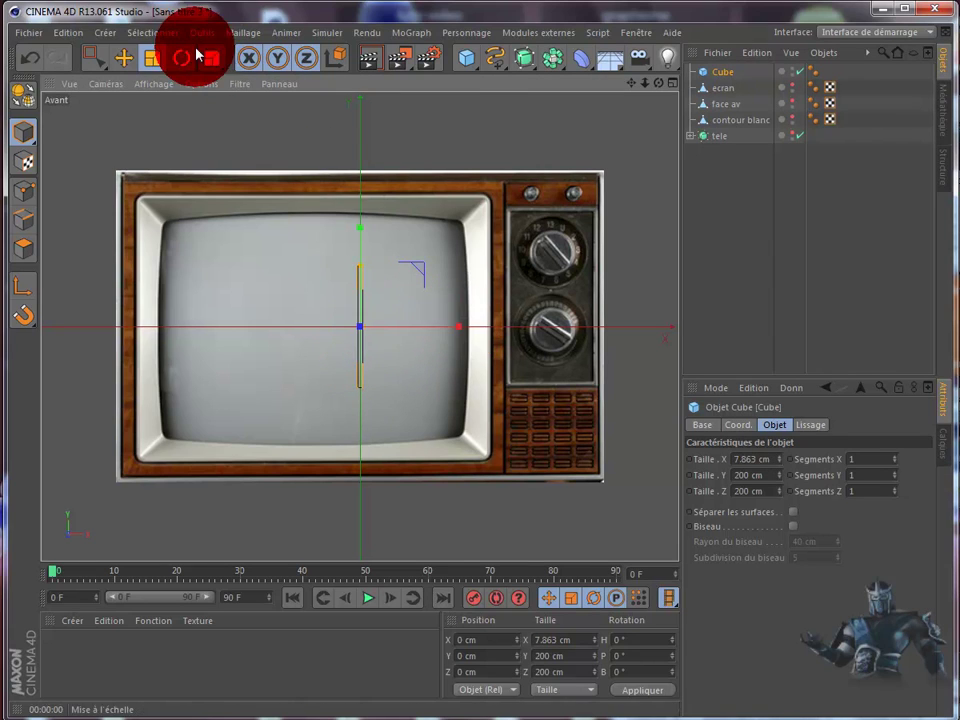
- Align the cube with the panel's left edge at X 238.526 cm and stretch it to 502.895 cm tall
click(123, 57)
drag(462, 310, 590, 343)
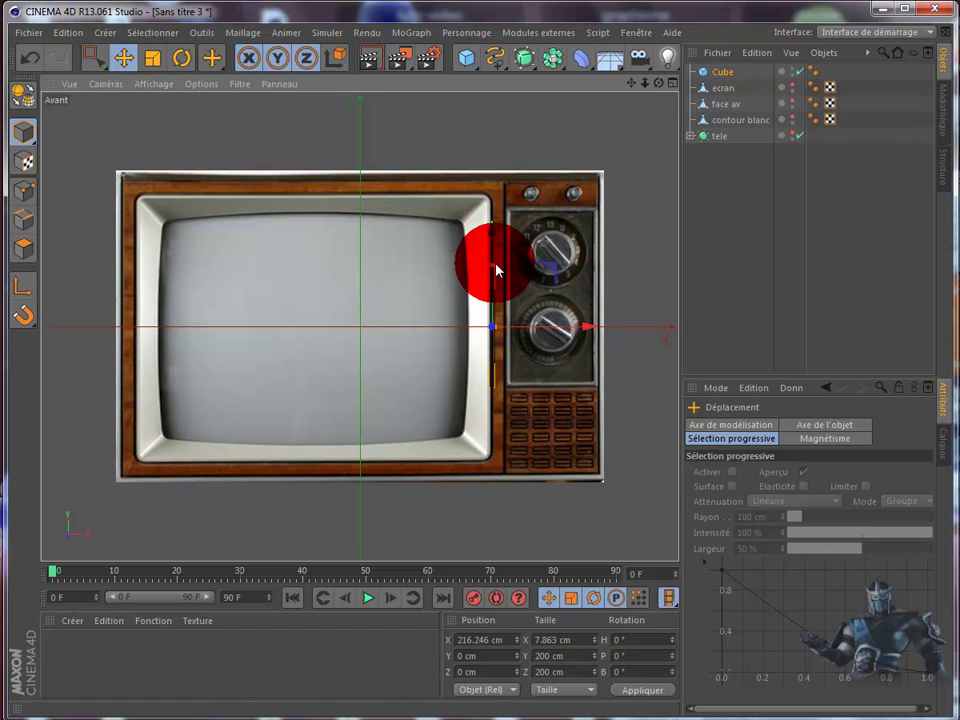
drag(496, 268, 498, 188)
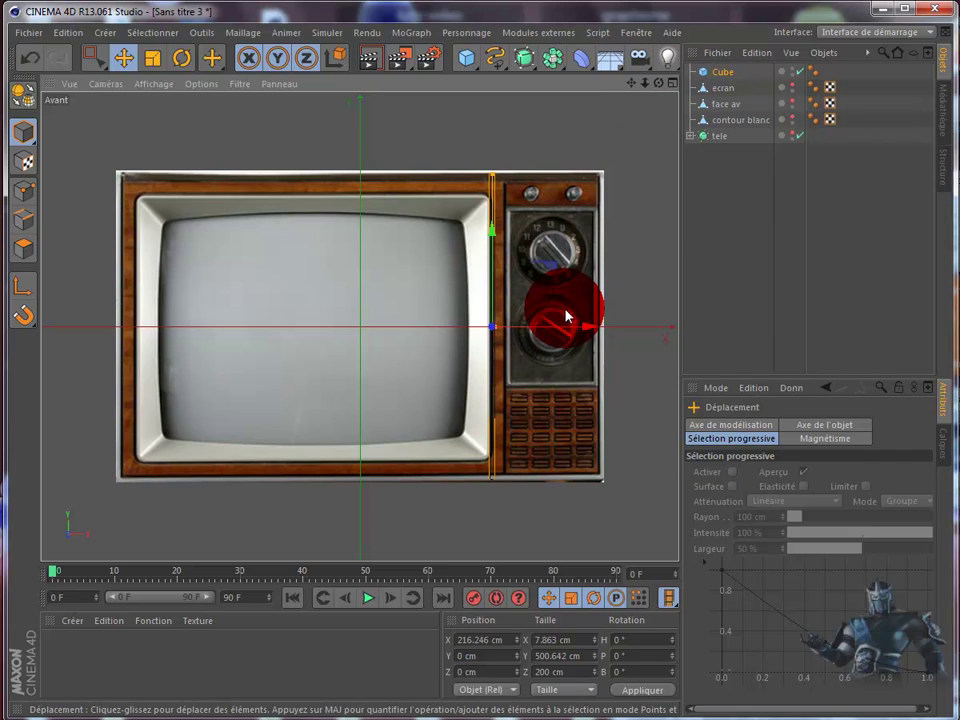
drag(566, 316, 599, 330)
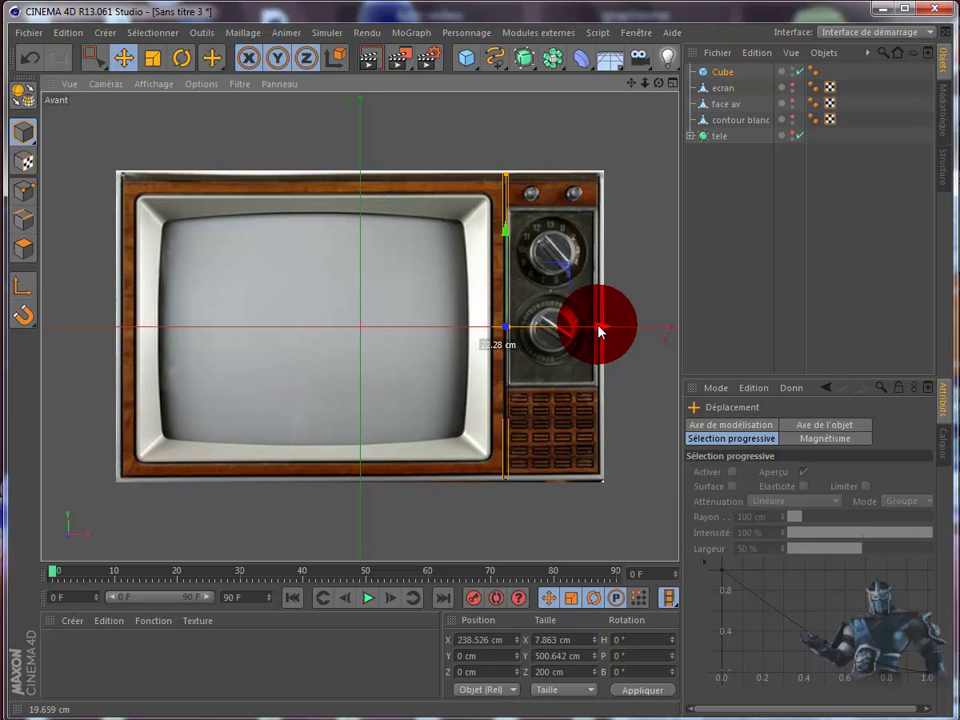
click(152, 58)
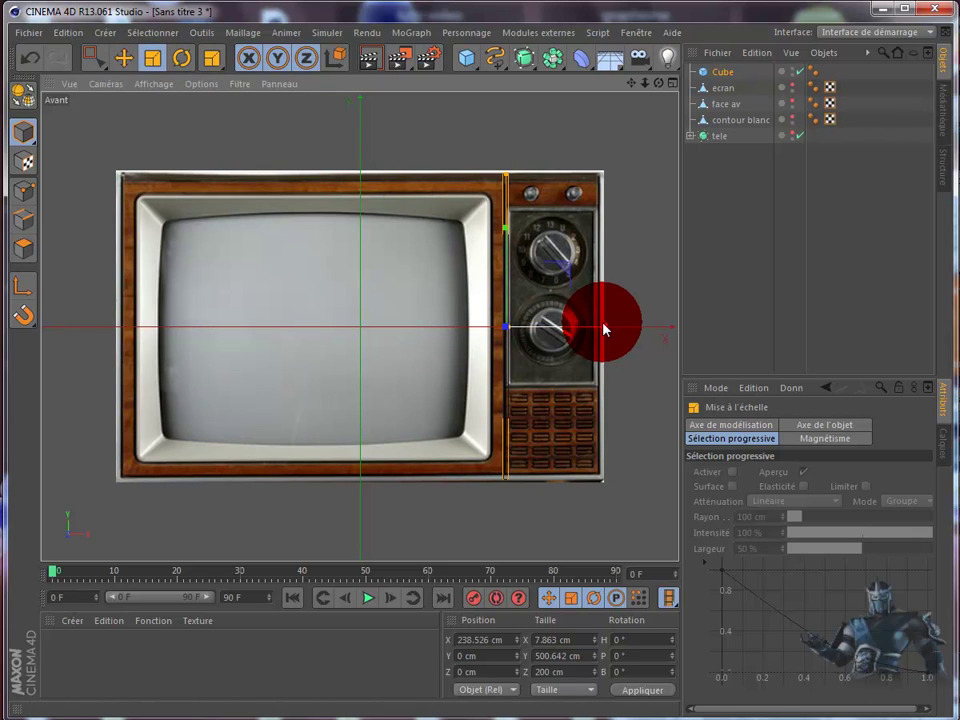
drag(603, 328, 597, 324)
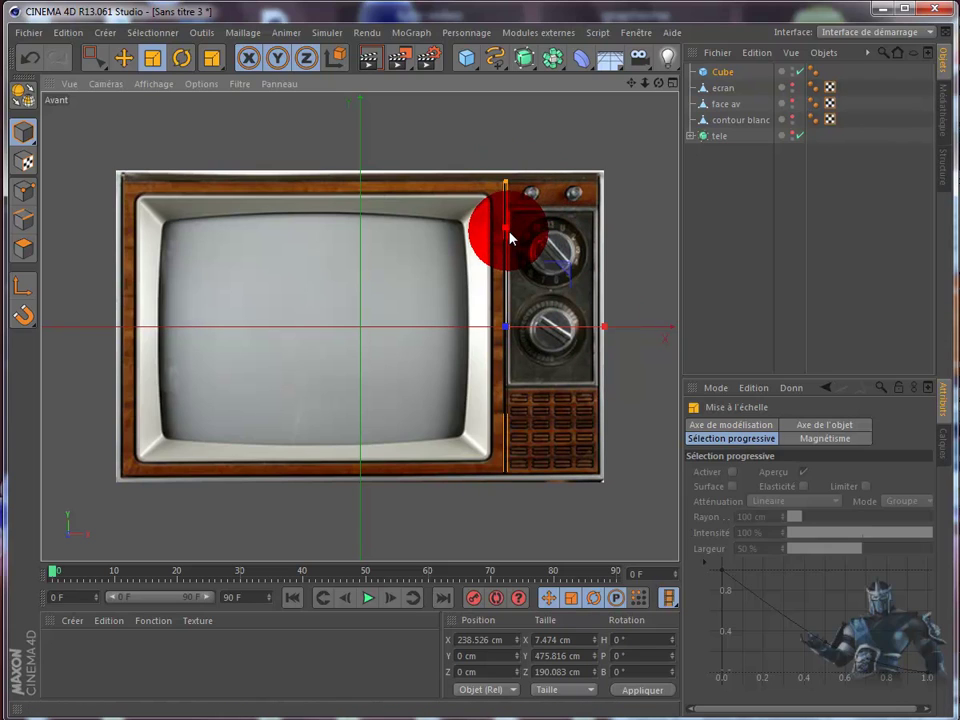
drag(510, 233, 673, 90)
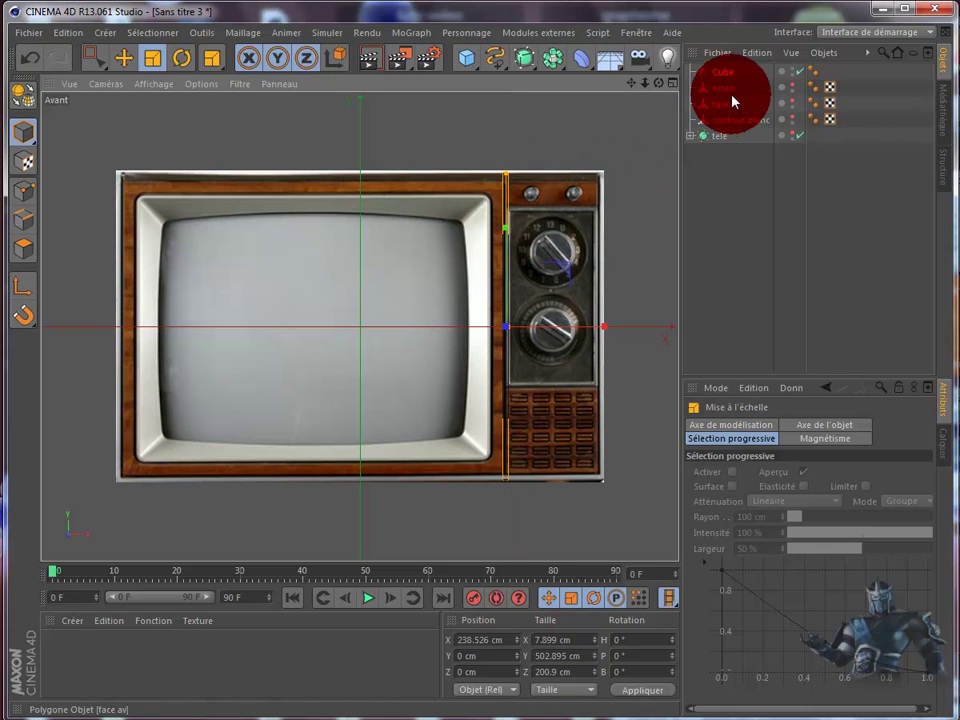
click(672, 86)
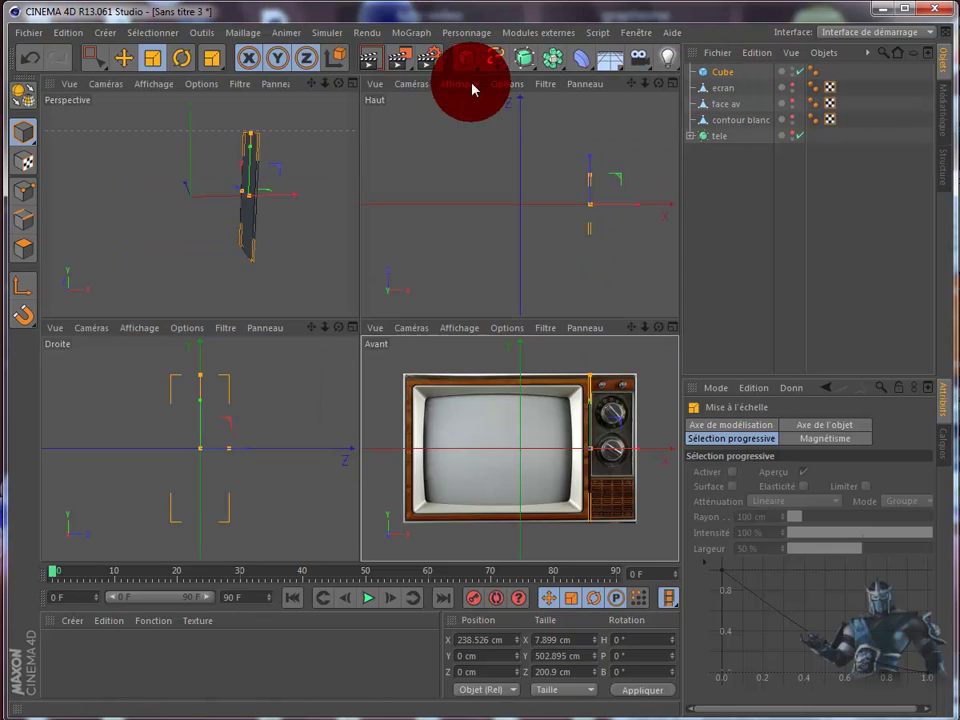
- Maximise the perspective view and orbit around the TV, trying and undoing a width scale
click(352, 84)
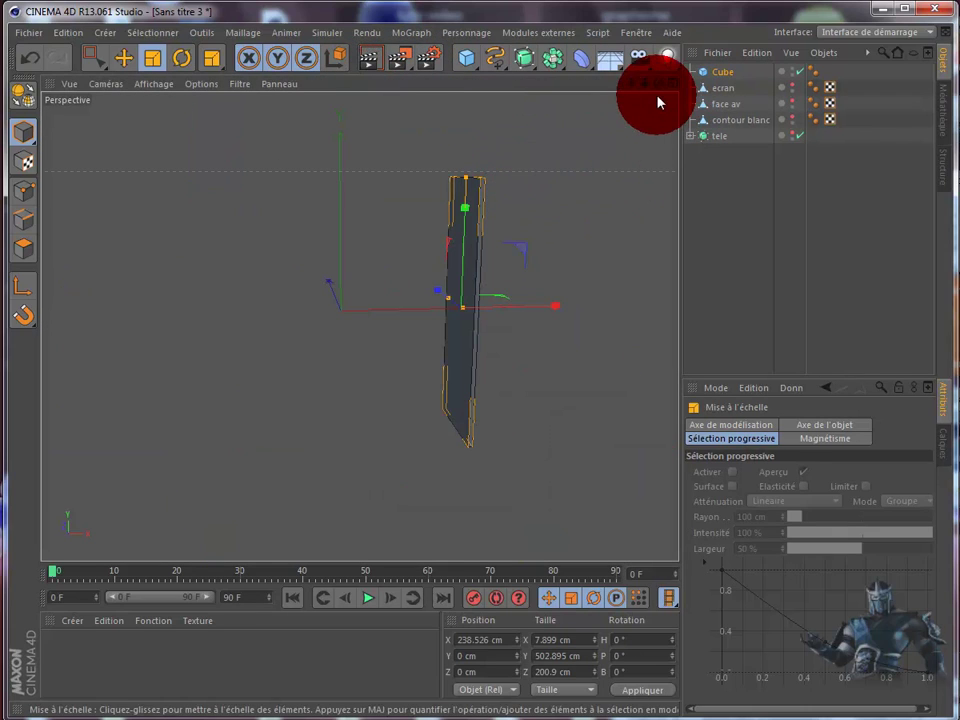
mouse_move(514, 396)
alt+mouse_down()
mouse_move(530, 400)
mouse_move(513, 400)
alt+mouse_up()
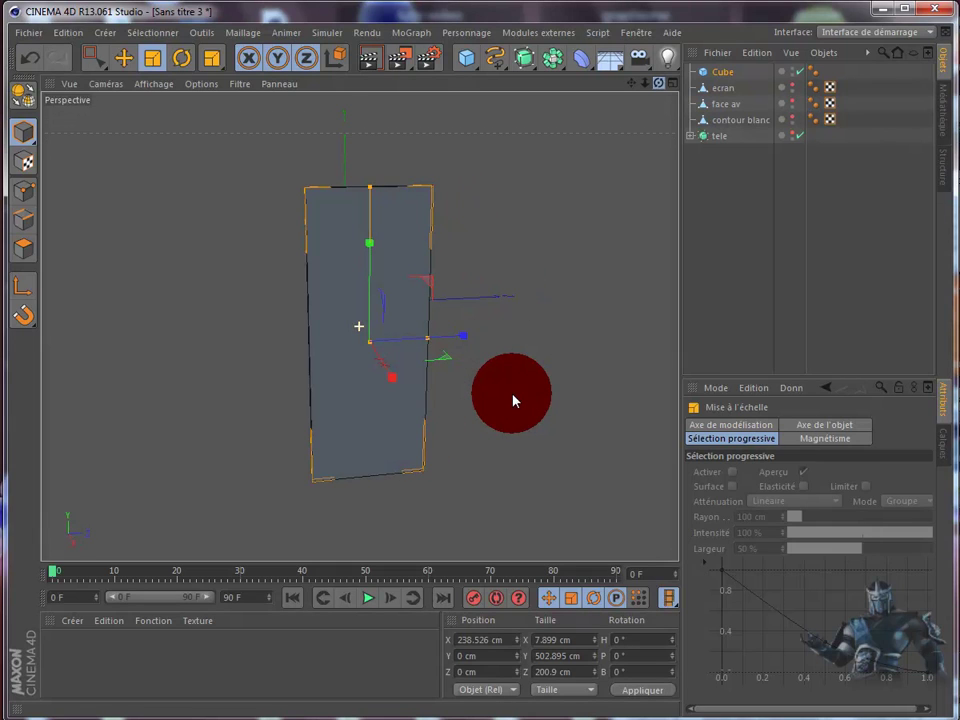
alt+drag(513, 400, 514, 396)
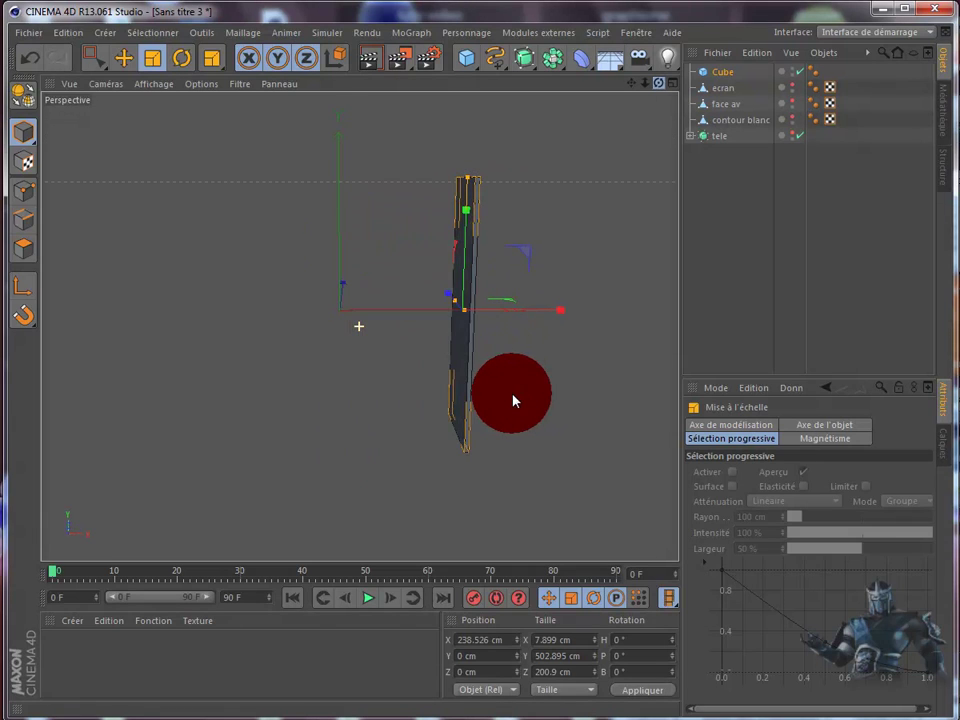
click(790, 135)
mouse_move(508, 400)
alt+mouse_down()
mouse_move(499, 399)
mouse_move(523, 401)
mouse_move(512, 397)
mouse_move(514, 277)
alt+mouse_up()
drag(482, 323, 474, 329)
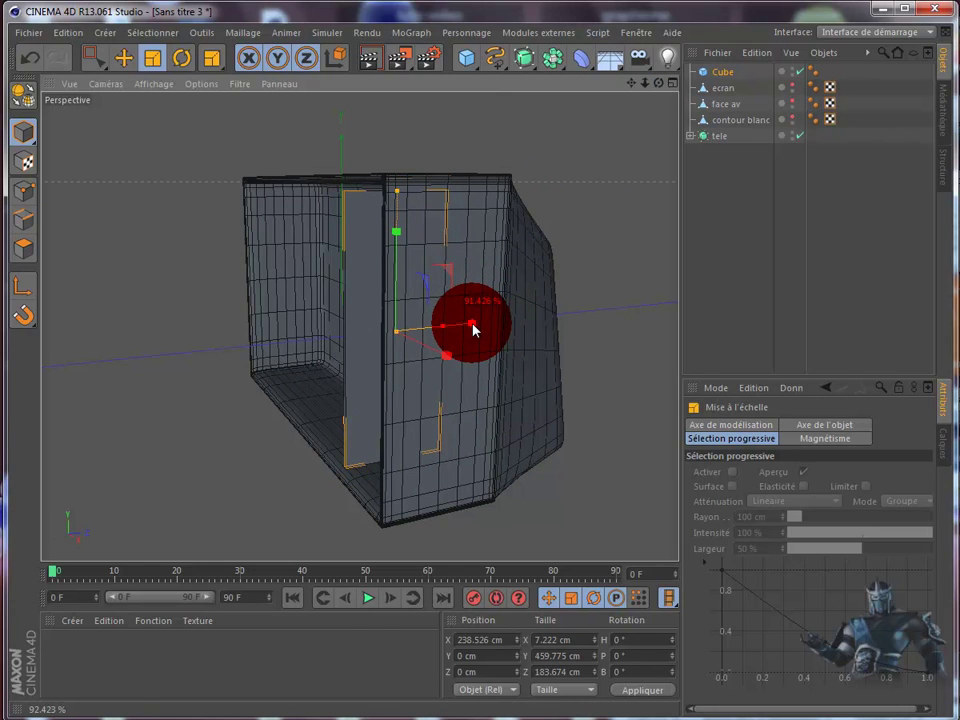
click(30, 58)
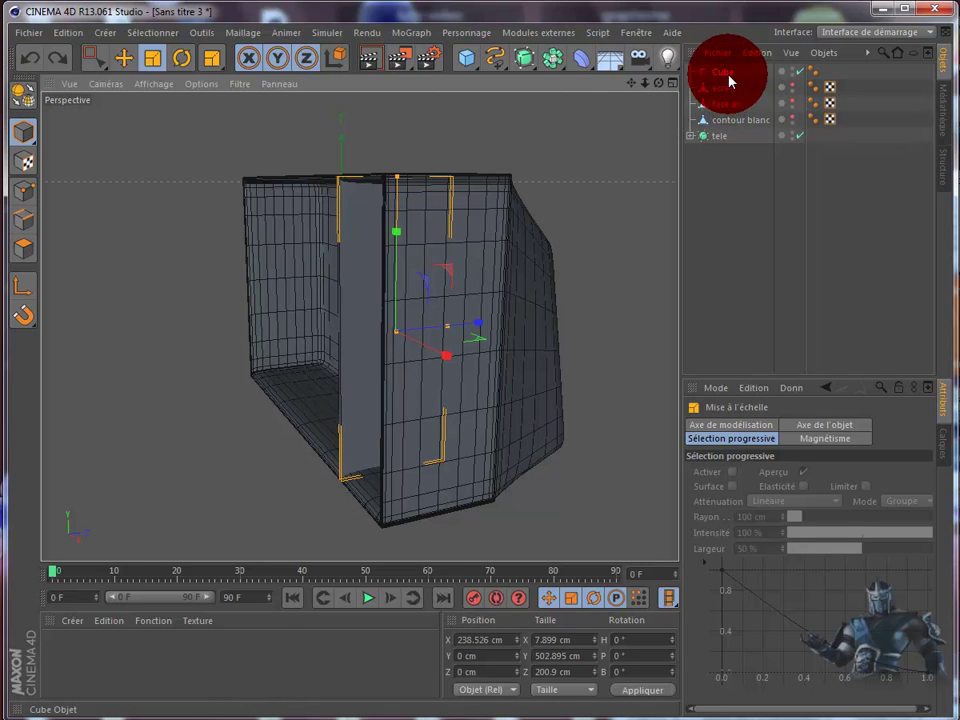
- Select the Cube, hide the tele casing, and show the Cube's object properties
mouse_move(730, 80)
mouse_down()
mouse_move(785, 111)
mouse_move(796, 138)
mouse_up()
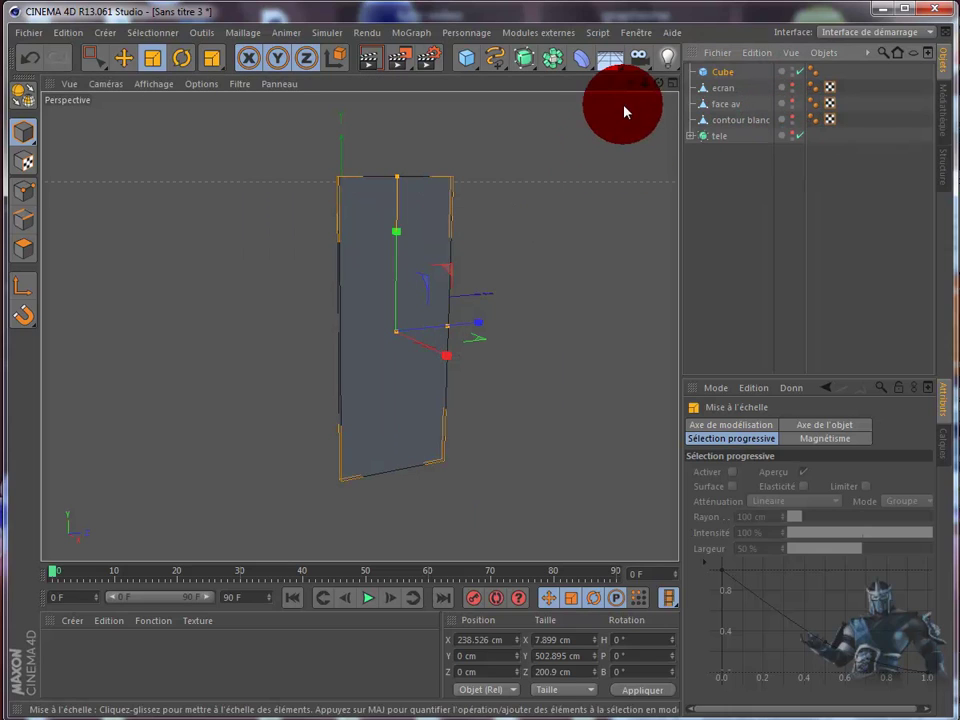
mouse_move(660, 84)
mouse_down()
mouse_move(513, 401)
mouse_move(724, 124)
mouse_up()
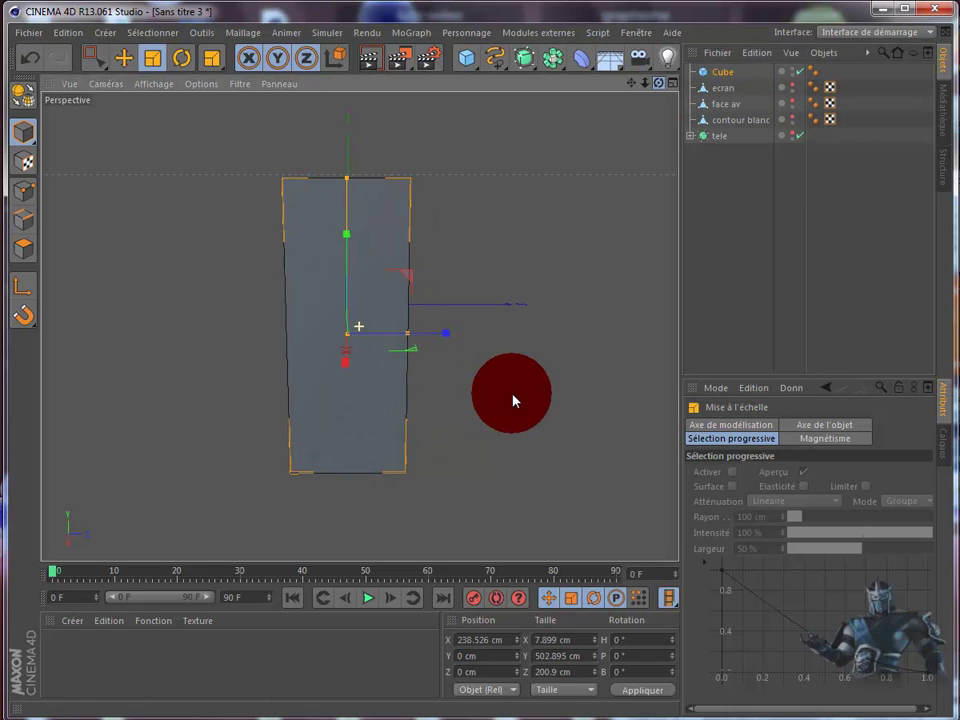
click(726, 73)
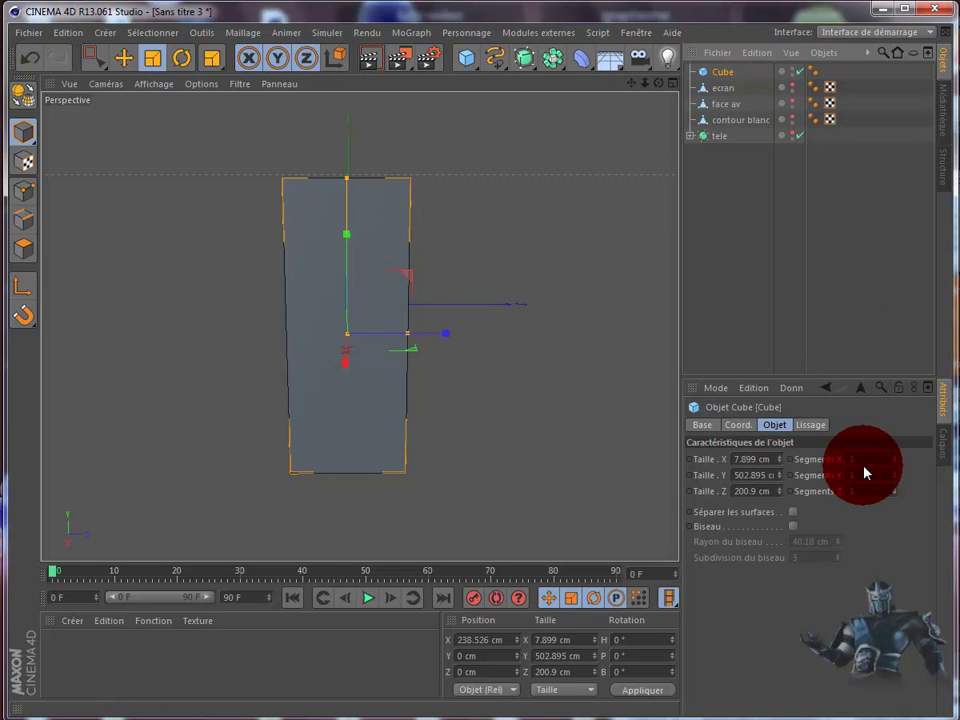
- Set the Cube's Segments X, Y and Z to 2
click(896, 476)
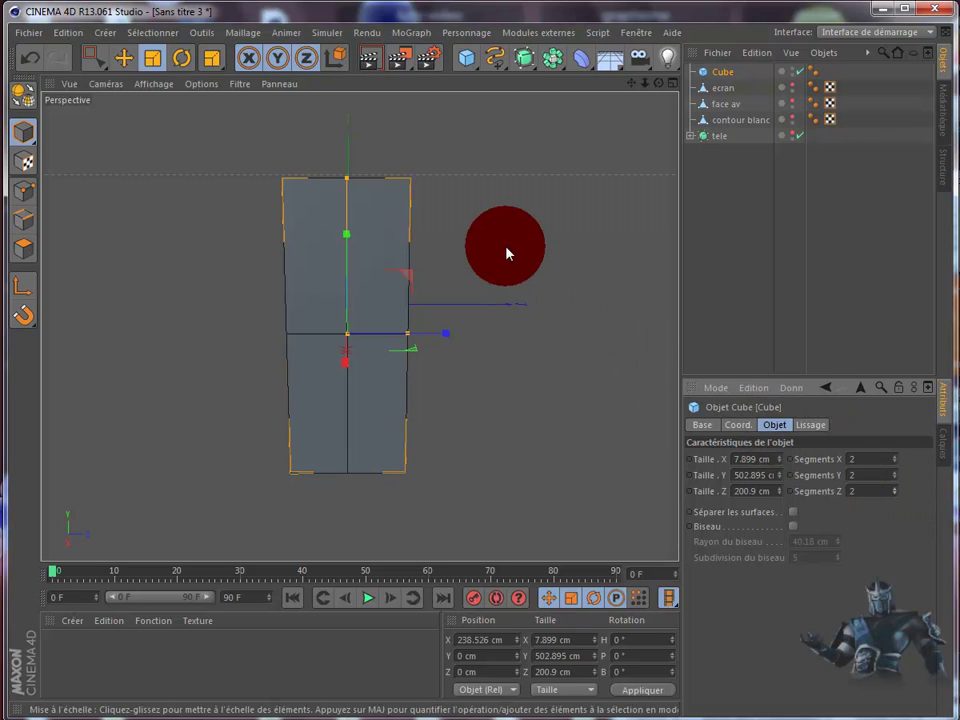
alt+drag(514, 399, 620, 90)
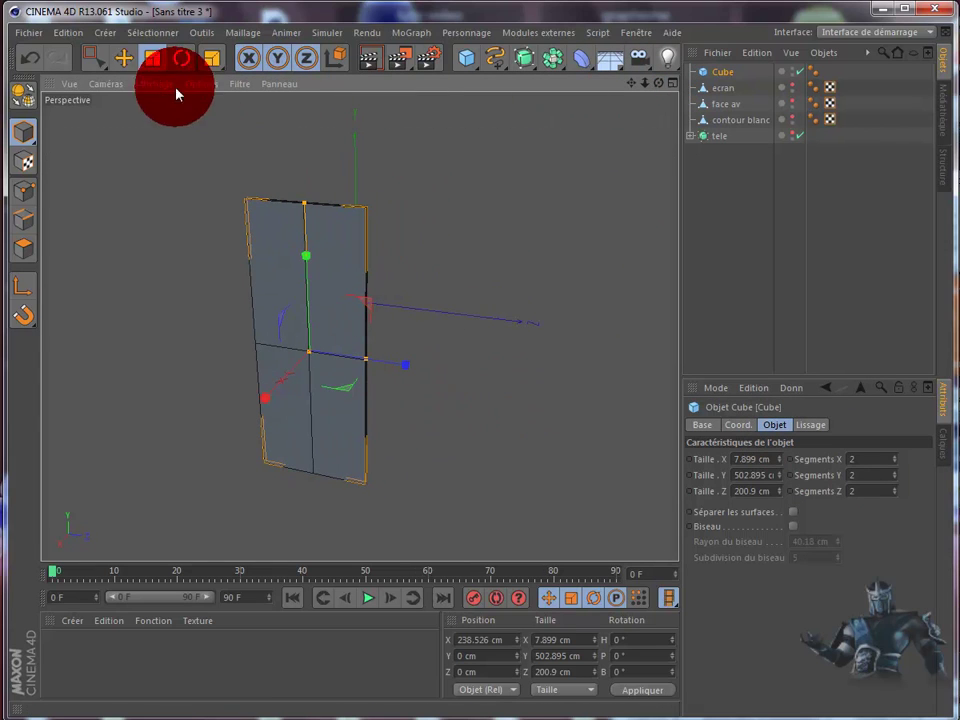
- Make the Cube an editable polygon object and switch to polygon mode
click(24, 98)
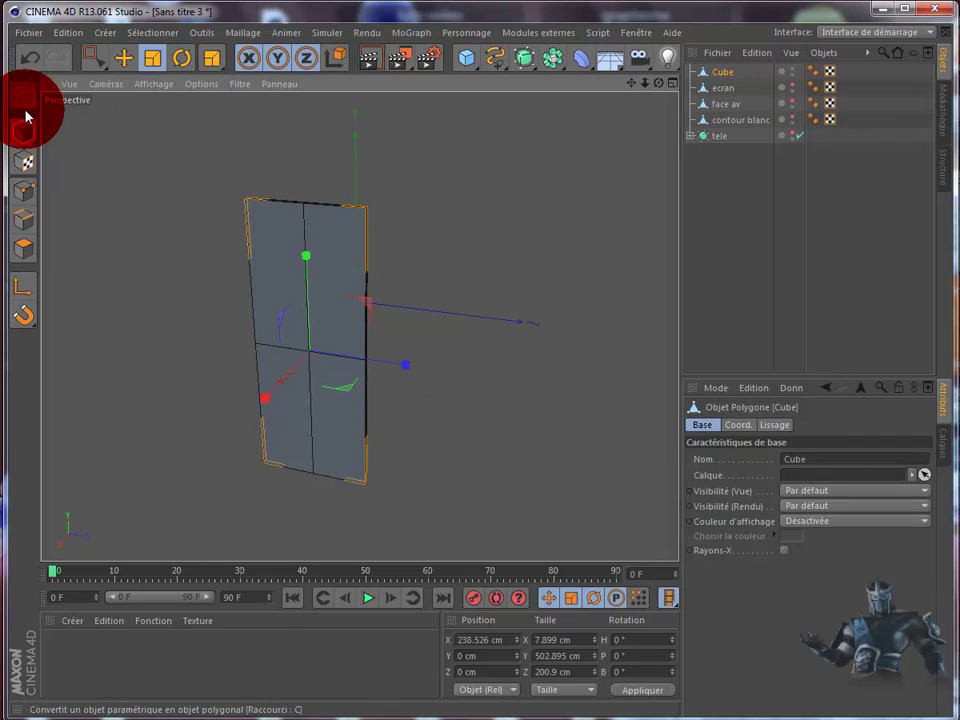
click(24, 248)
click(297, 256)
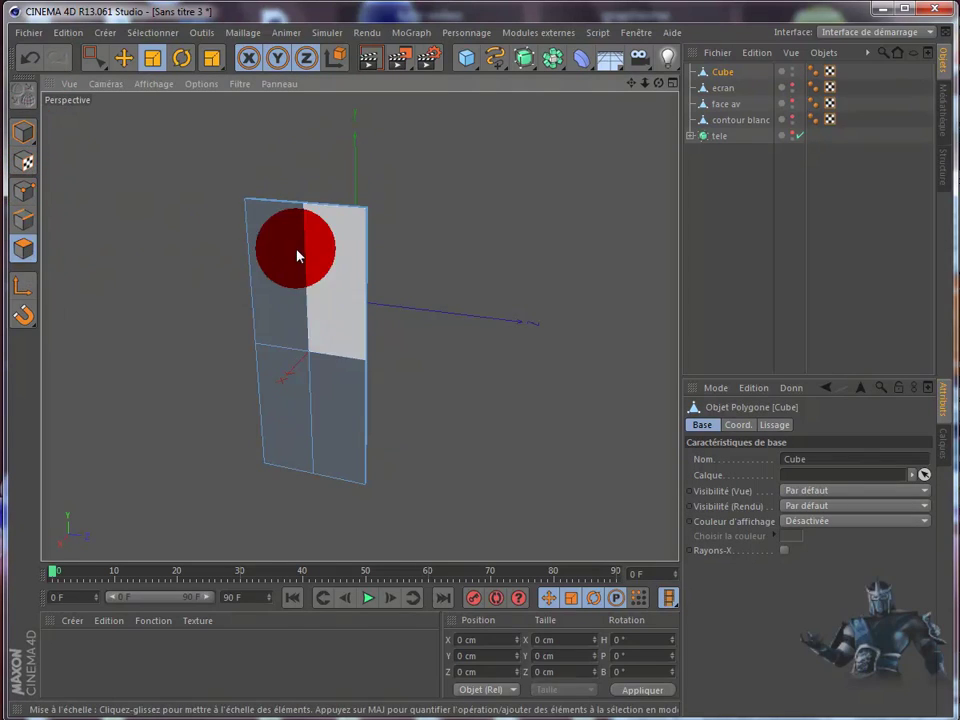
click(215, 150)
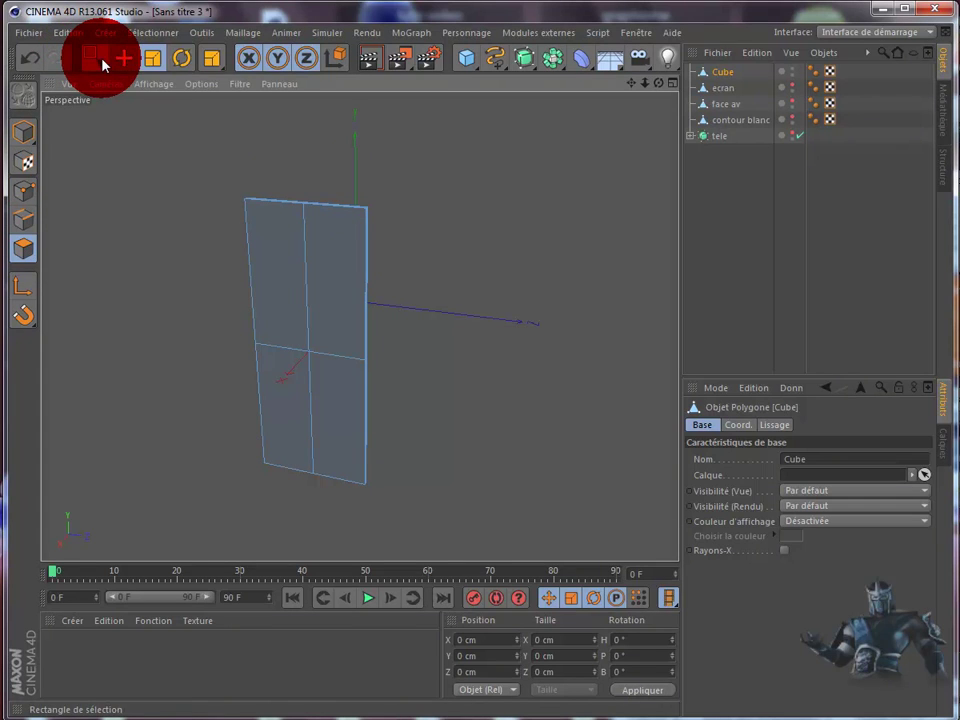
- Box-select the polygons along the panel's right side
mouse_move(102, 62)
mouse_down()
mouse_move(106, 83)
mouse_move(150, 108)
mouse_up()
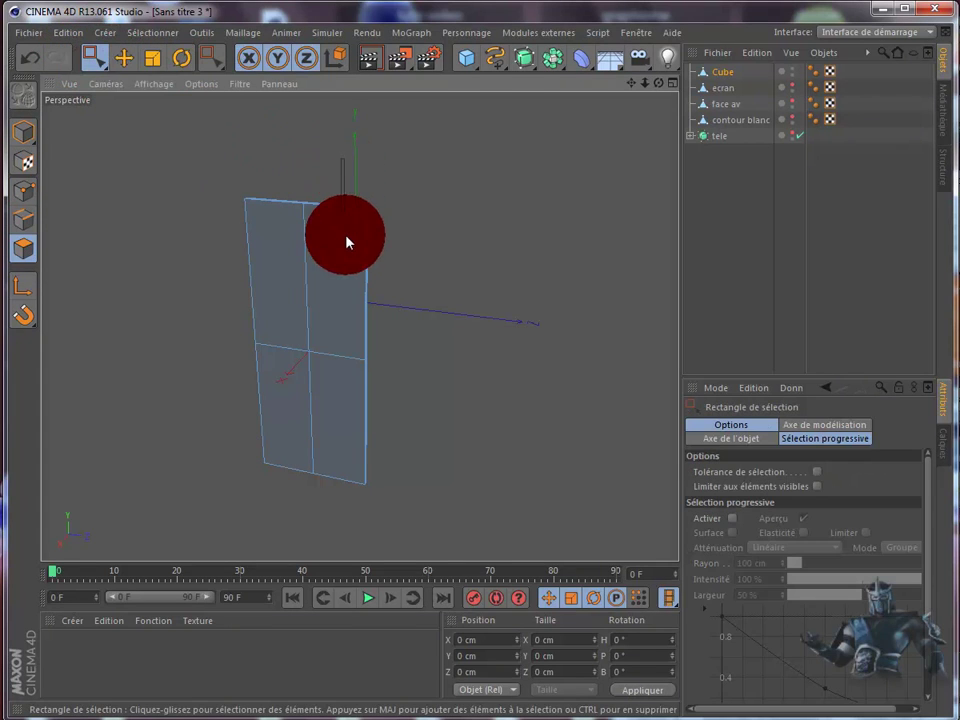
drag(347, 241, 436, 517)
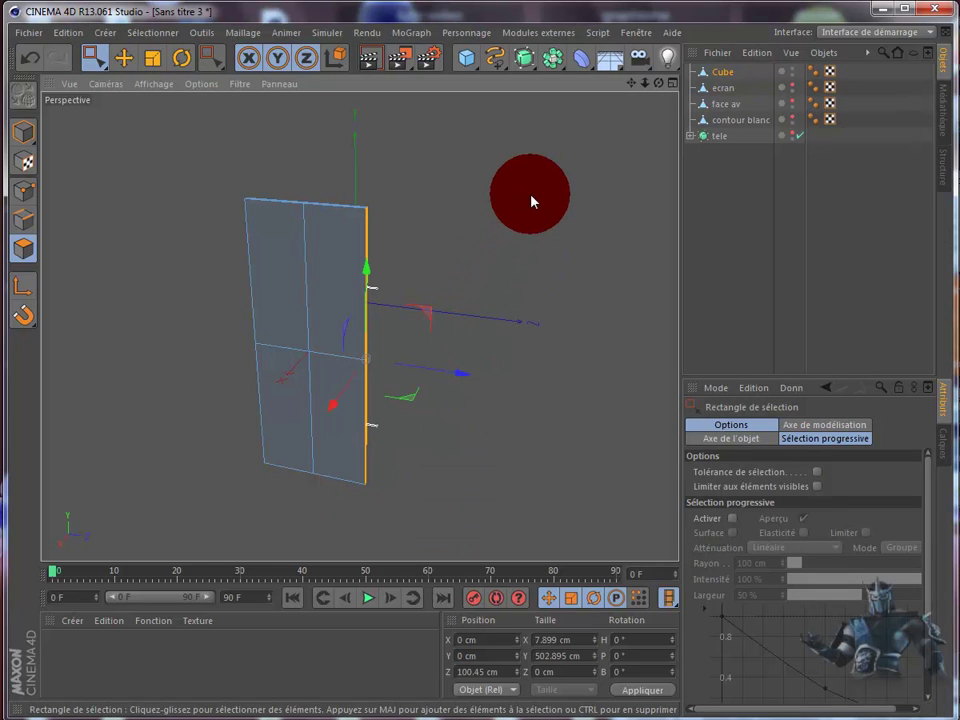
click(527, 200)
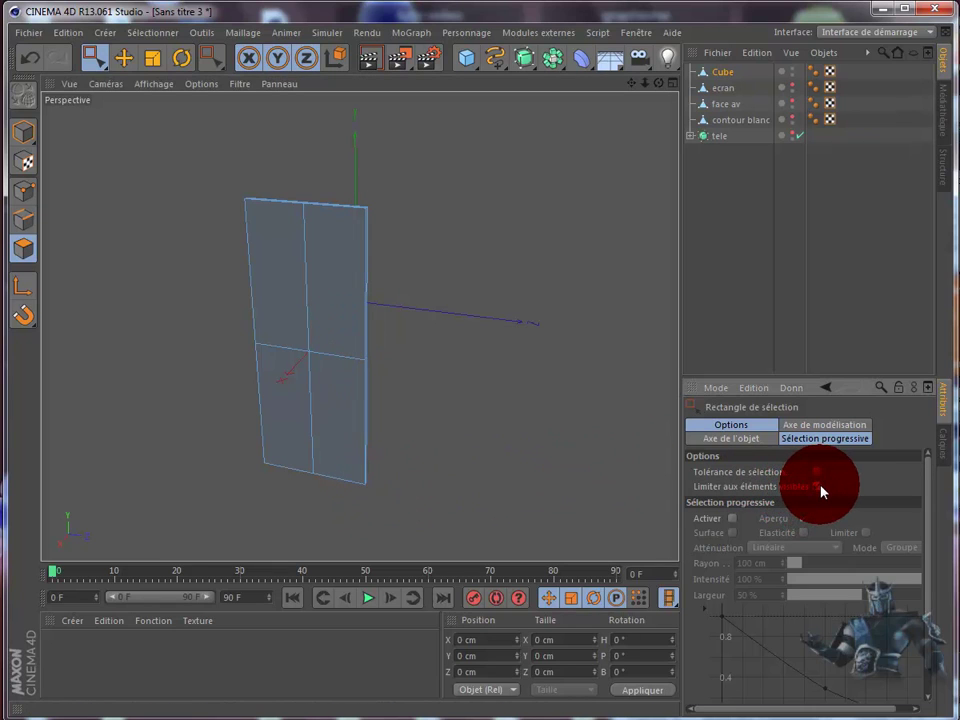
mouse_move(339, 143)
mouse_down()
mouse_move(352, 455)
mouse_move(369, 521)
mouse_up()
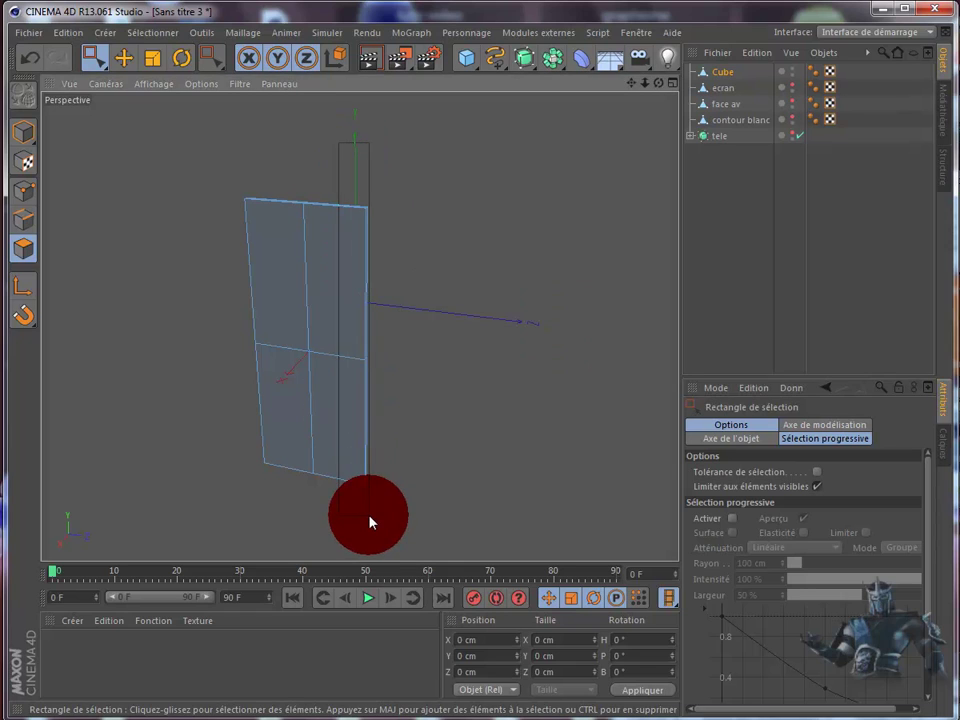
click(92, 57)
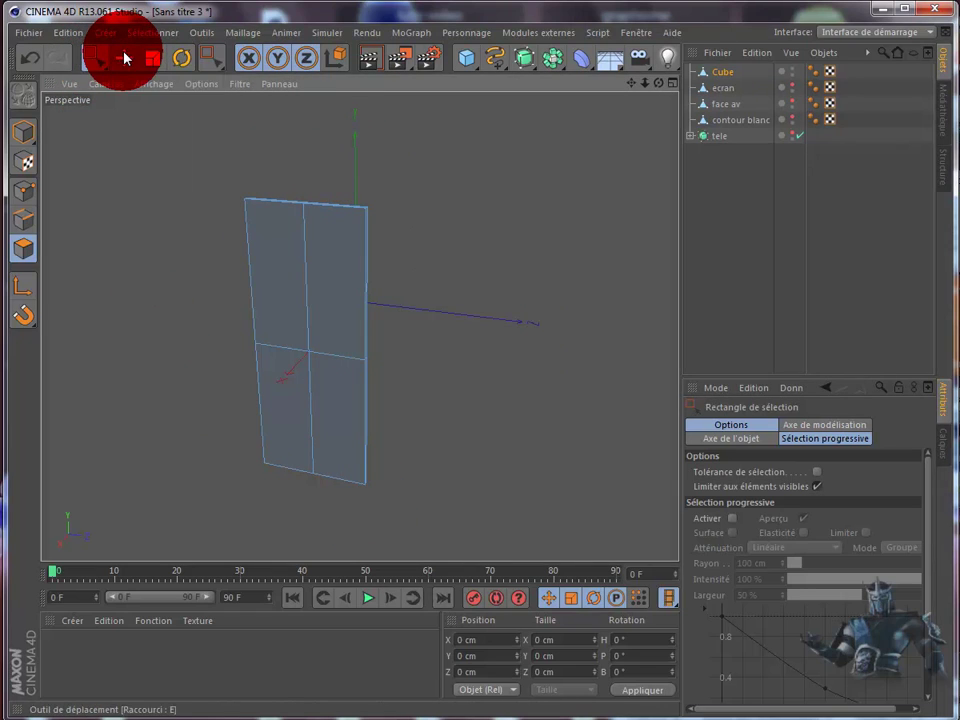
click(124, 58)
click(335, 265)
- Delete the panel's right-side polygons, including the leftover pieces
click(336, 396)
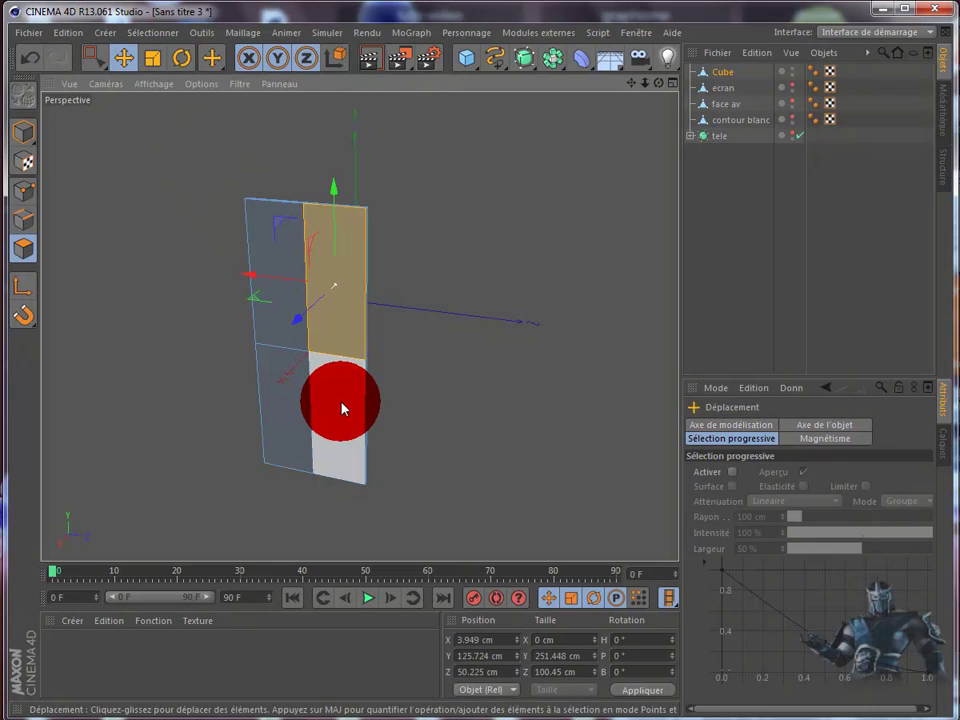
click(334, 322)
click(333, 386)
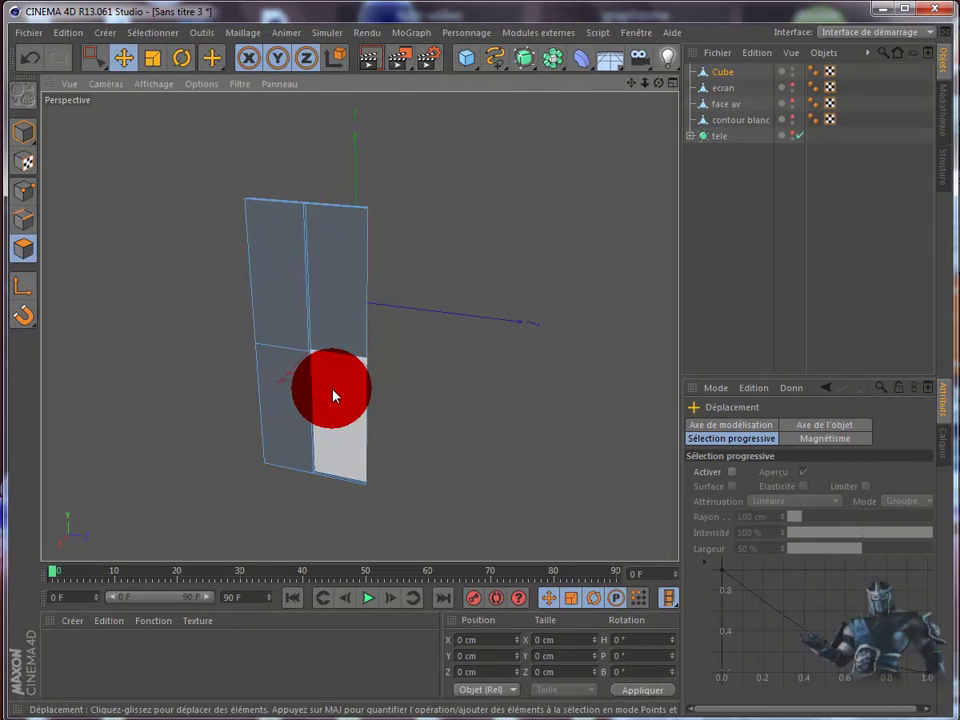
key(Delete)
drag(335, 313, 335, 208)
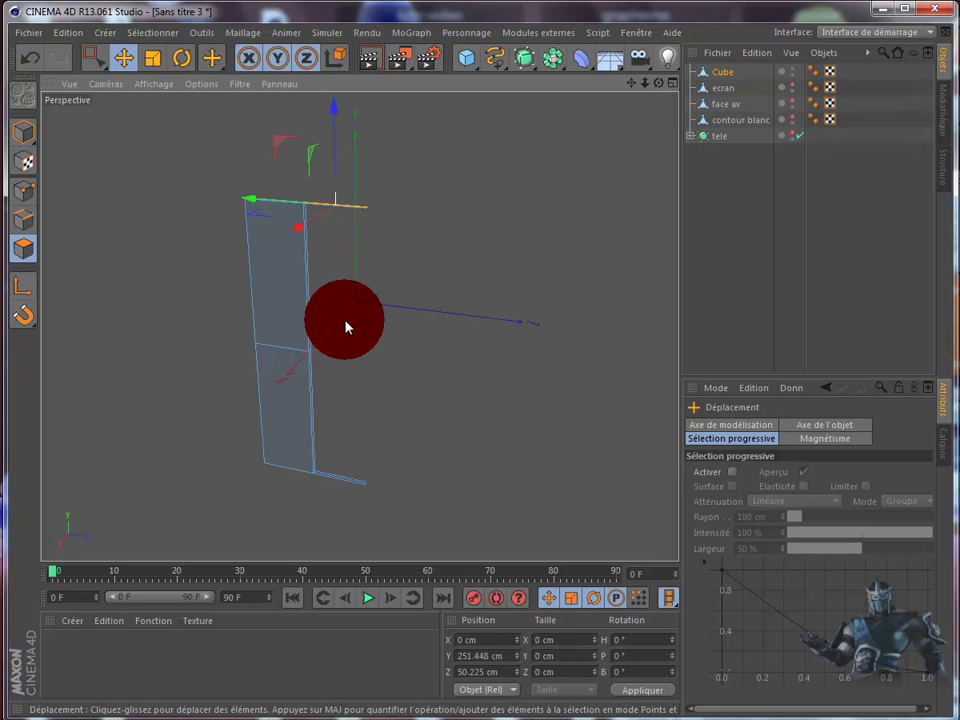
key(Delete)
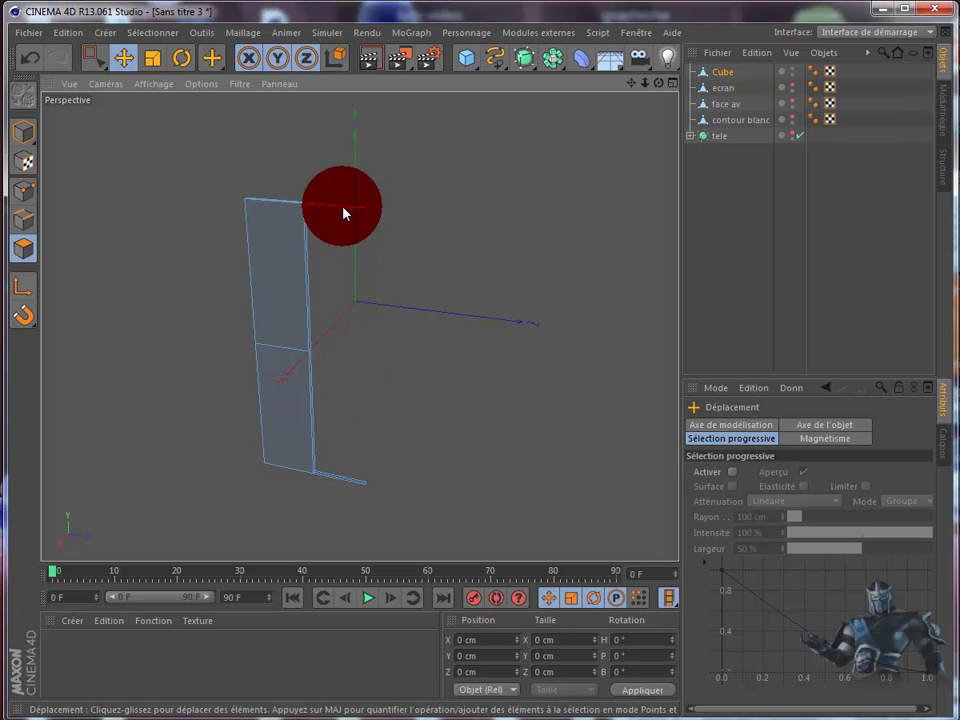
click(343, 210)
key(Delete)
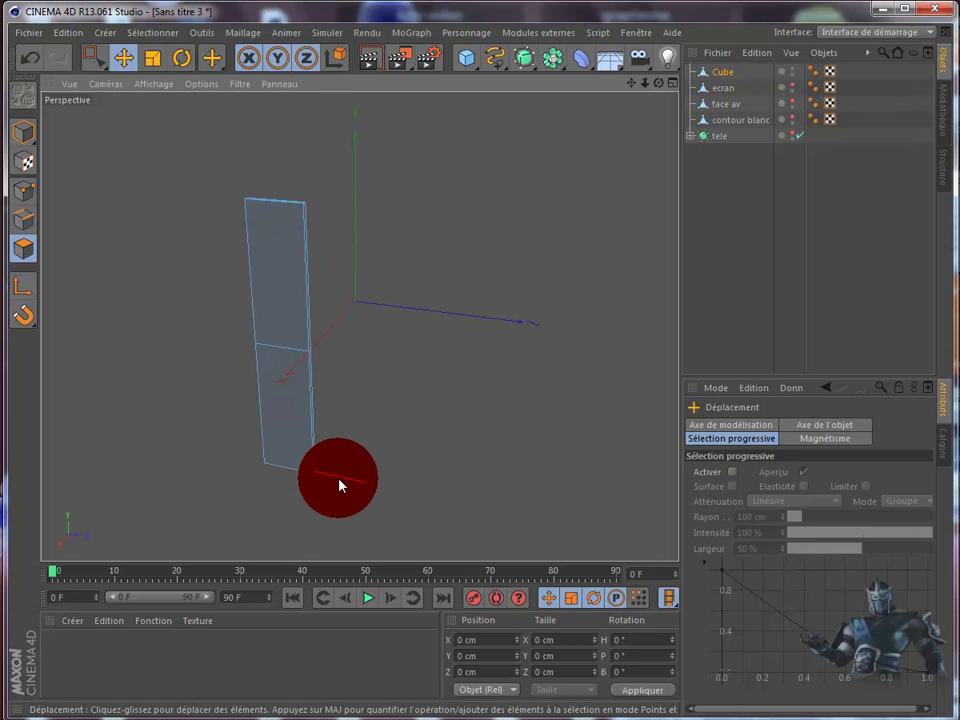
click(342, 483)
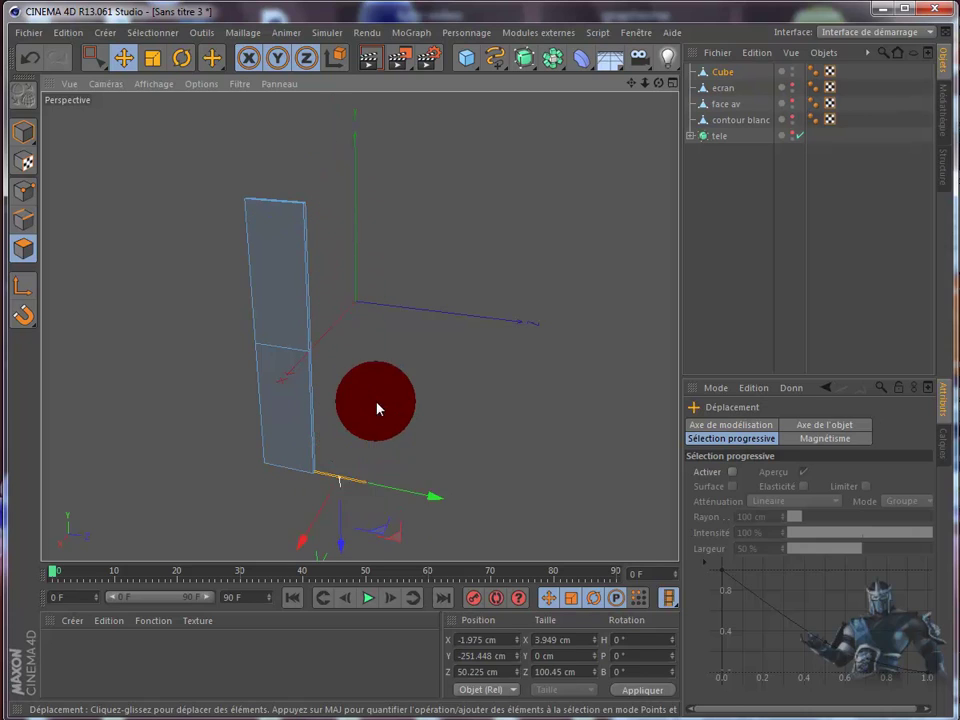
key(Delete)
mouse_move(662, 97)
mouse_down()
mouse_move(514, 401)
mouse_move(663, 92)
mouse_up()
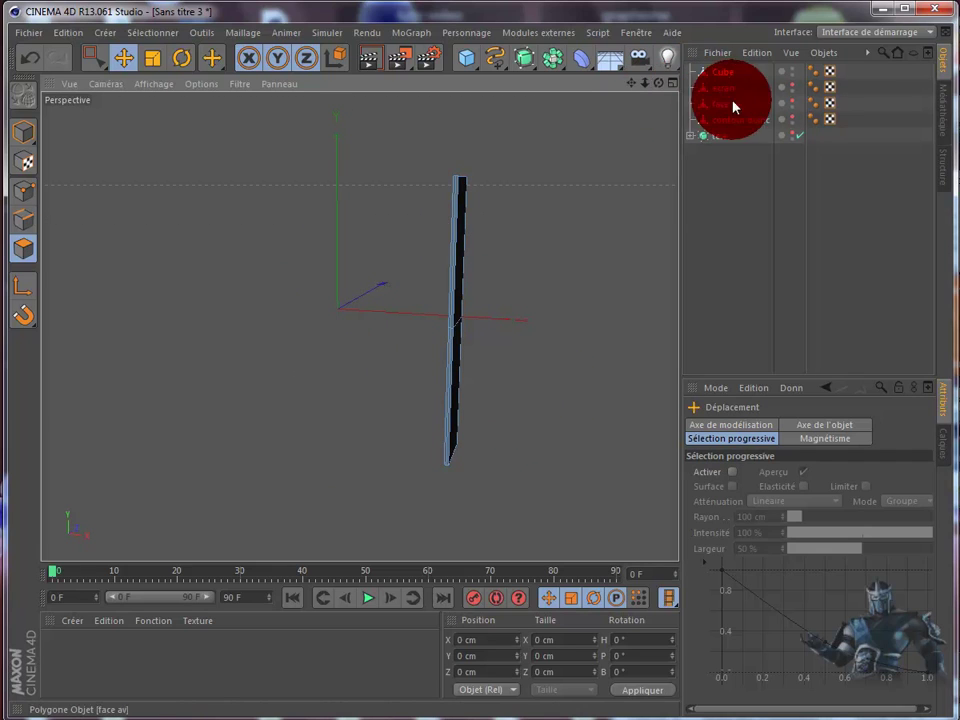
- Return to a single maximised front view showing the TV reference image
mouse_move(662, 86)
mouse_down()
mouse_move(514, 401)
mouse_move(693, 184)
mouse_up()
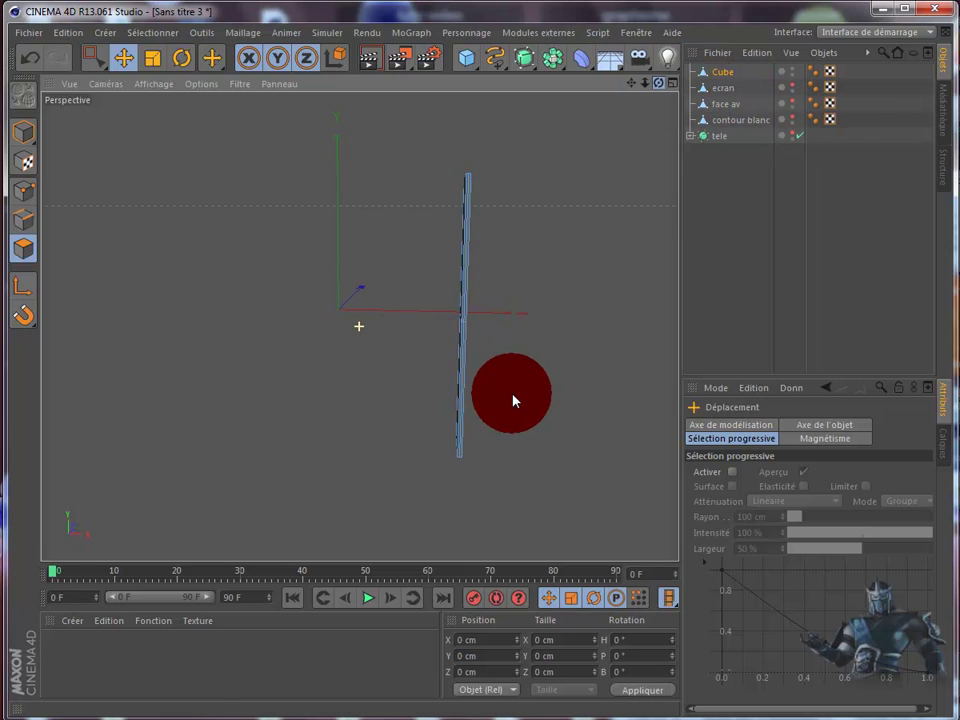
click(672, 85)
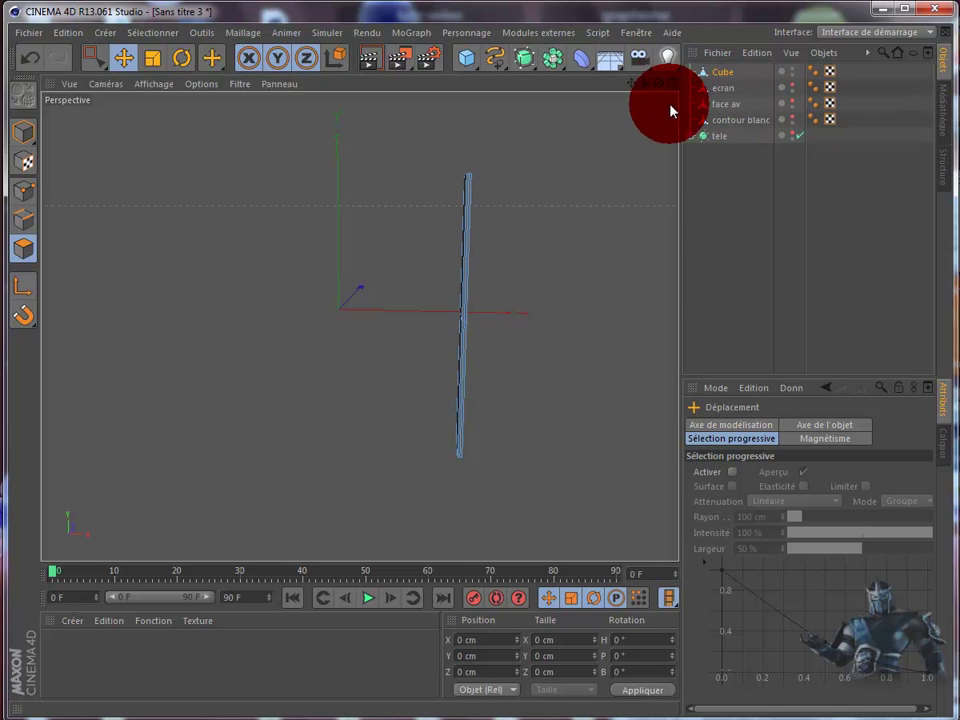
click(674, 328)
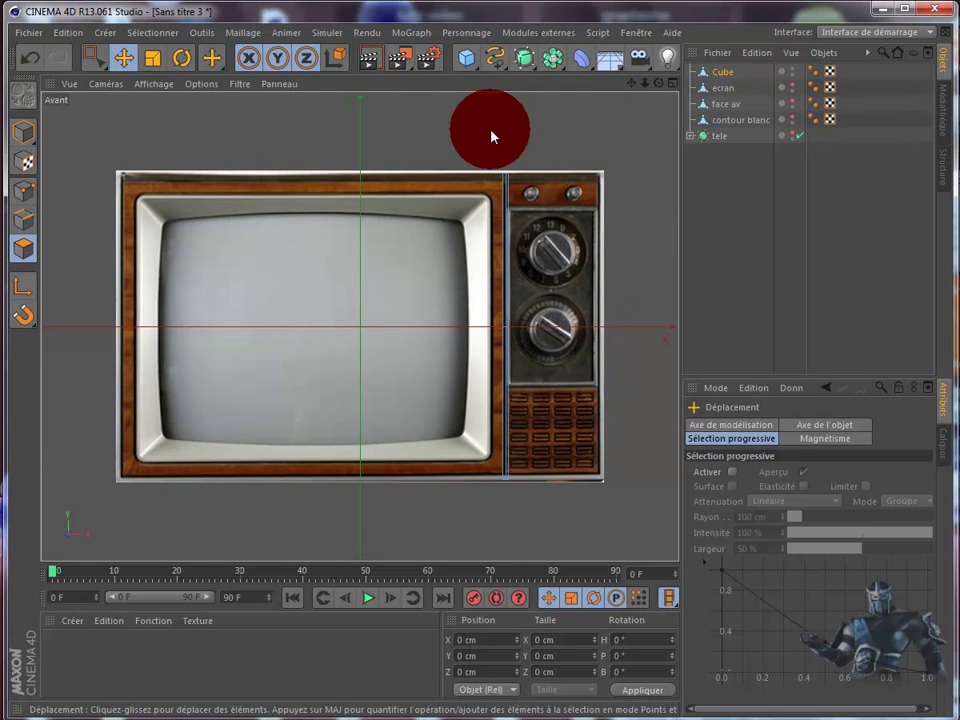
- Add 'Cube.1', move it over the knob panel to X 317.16 cm, and narrow it to 149.406 cm
click(464, 62)
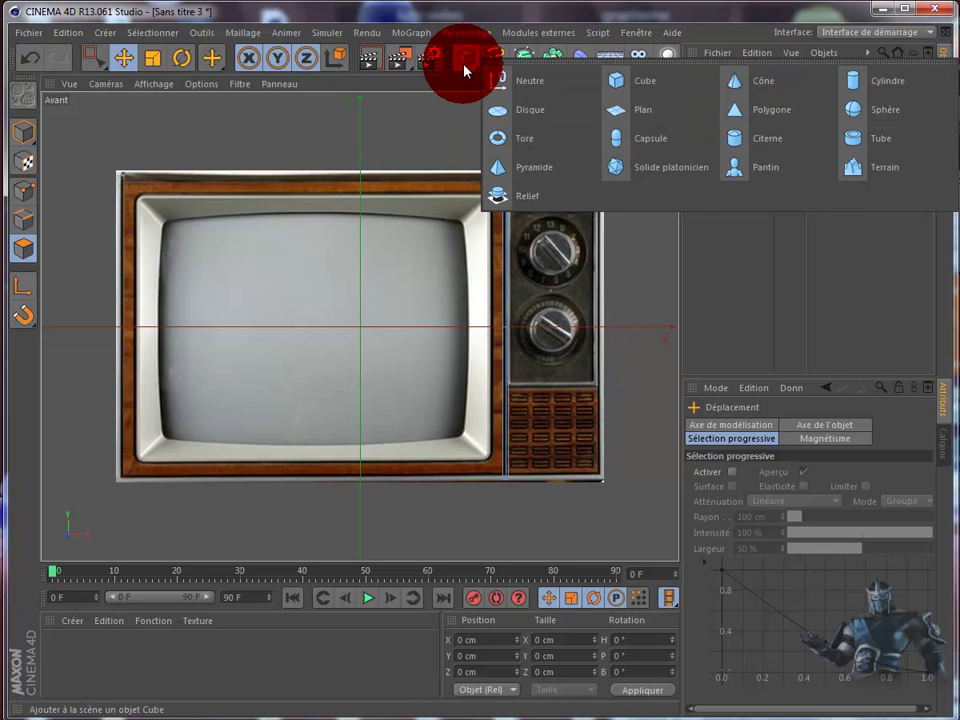
click(464, 62)
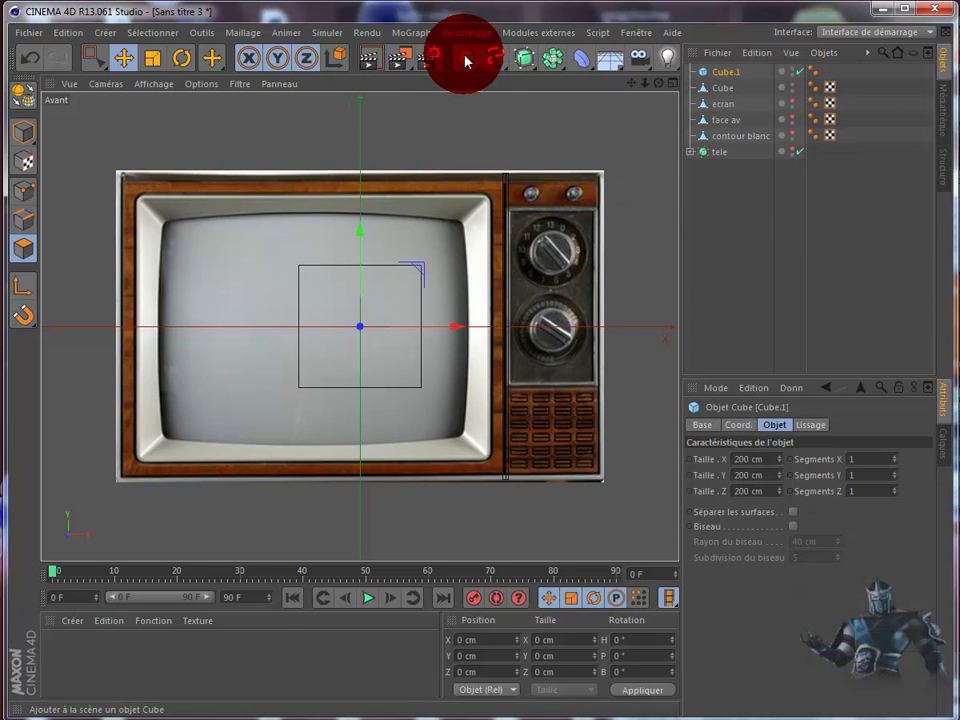
drag(445, 326, 650, 322)
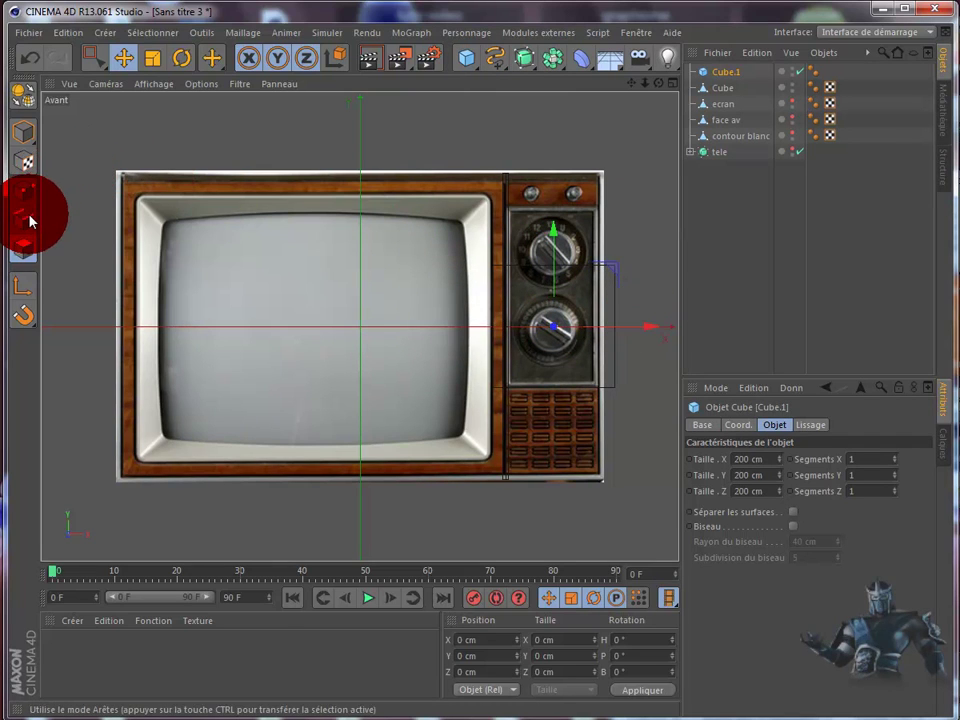
click(23, 132)
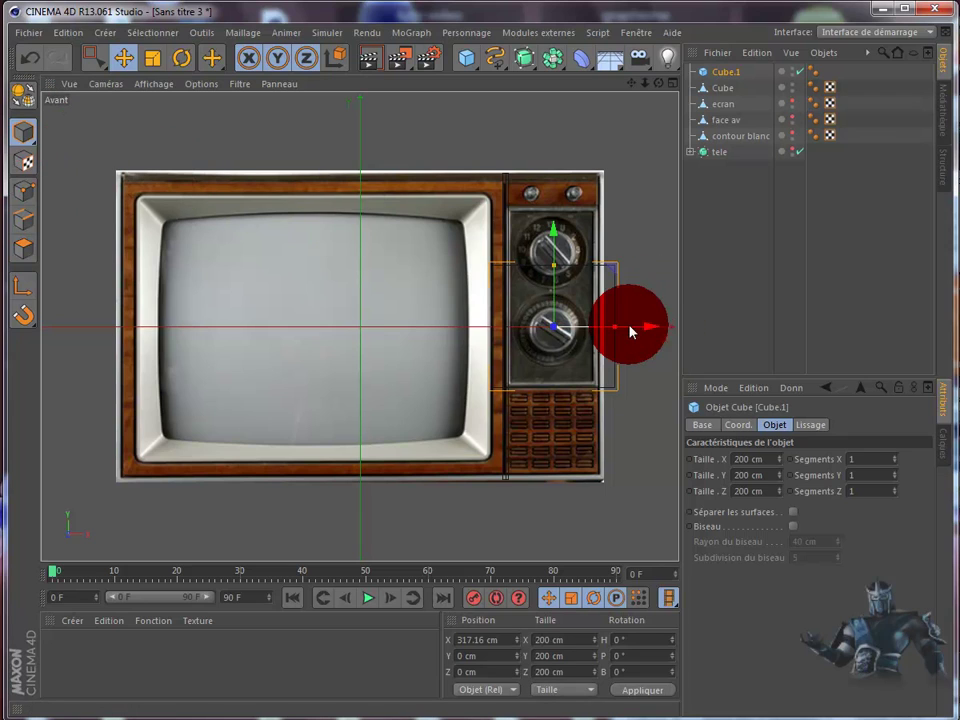
drag(619, 333, 601, 337)
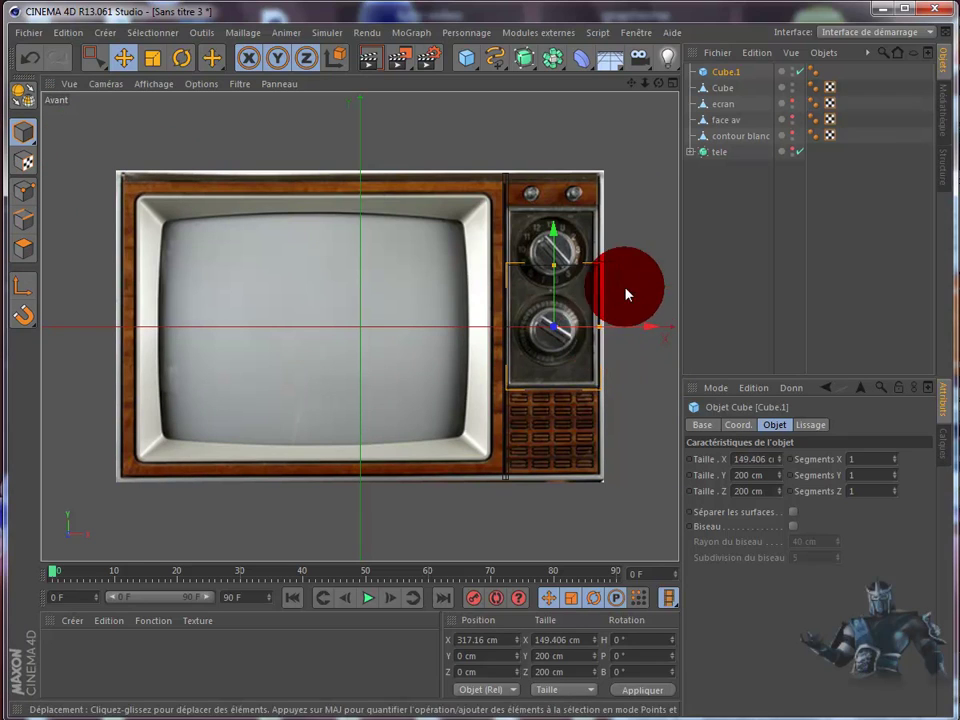
scroll(640, 215, up, 3)
scroll(643, 218, up, 1)
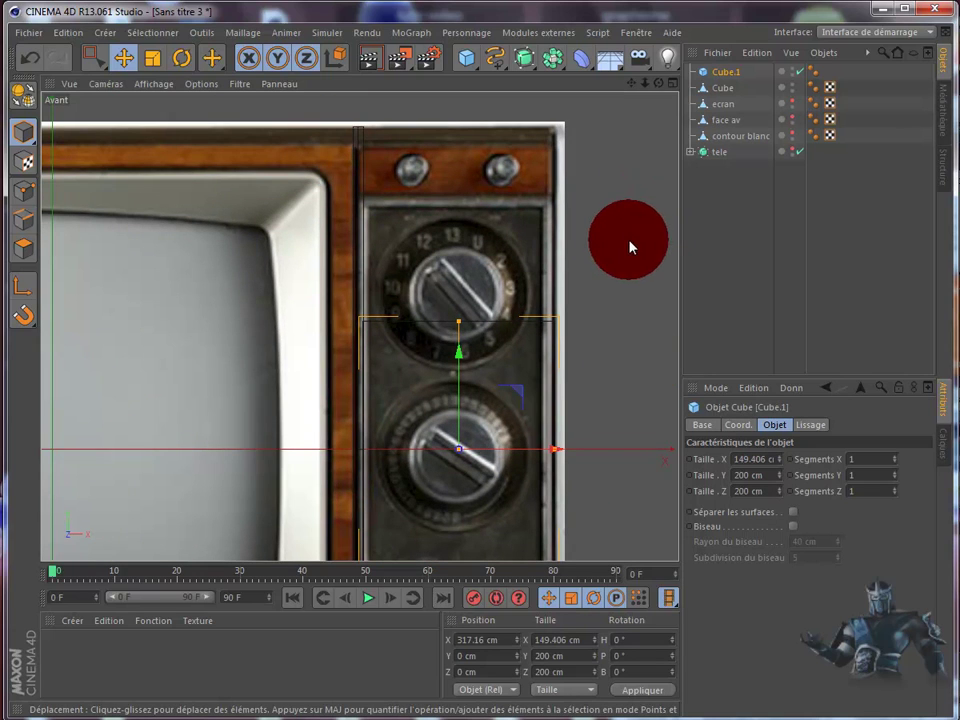
drag(646, 85, 512, 400)
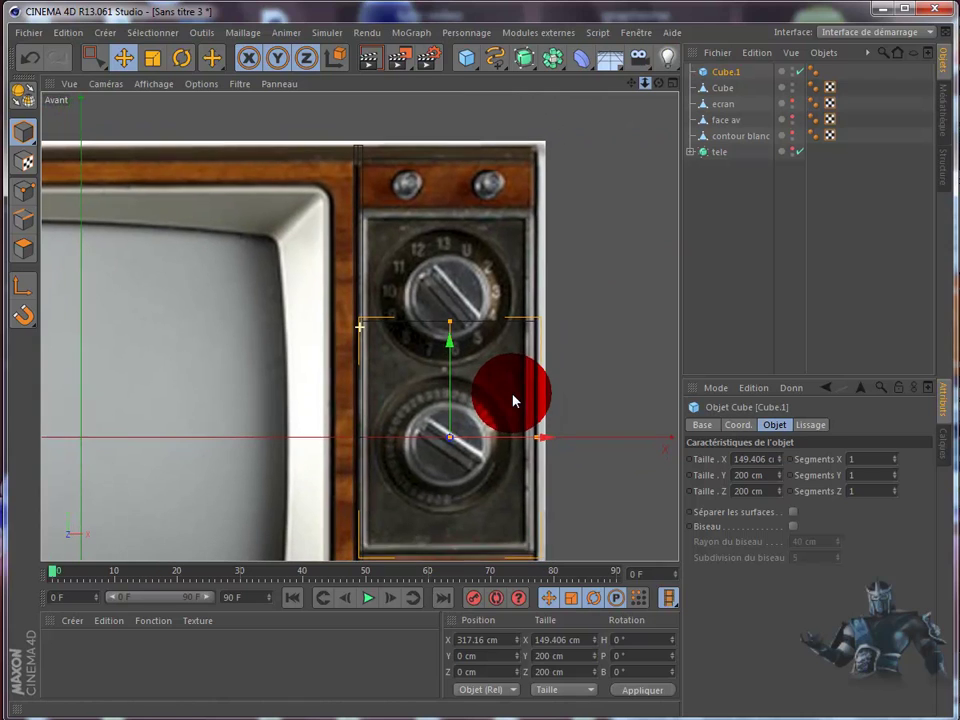
drag(640, 85, 512, 400)
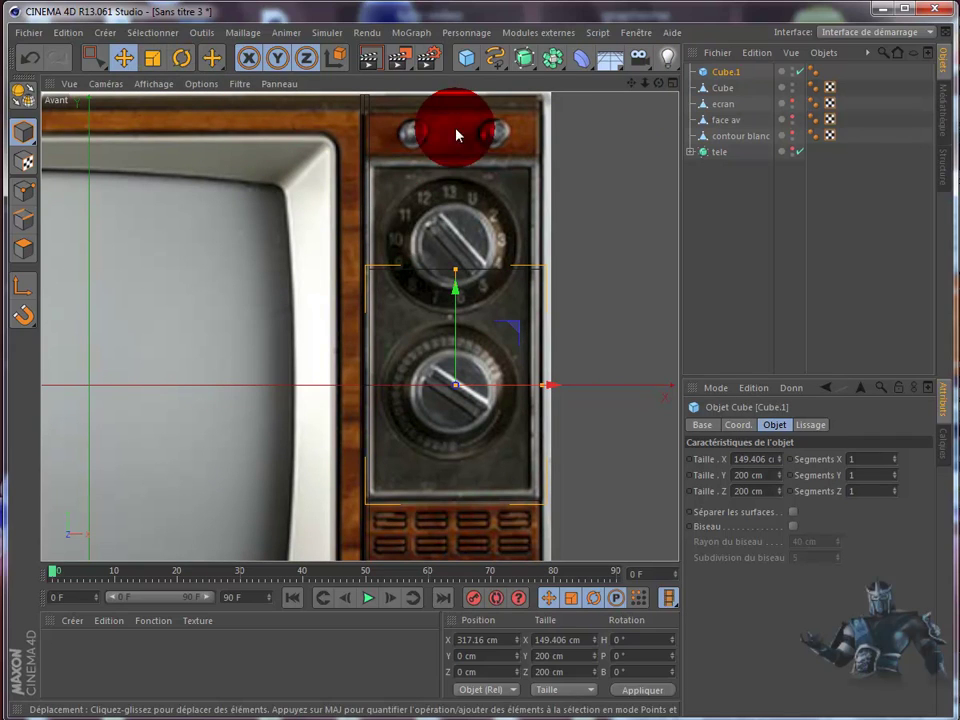
- In the front view's Fond settings, set the TV background image Transparence to 63%
click(146, 87)
click(117, 86)
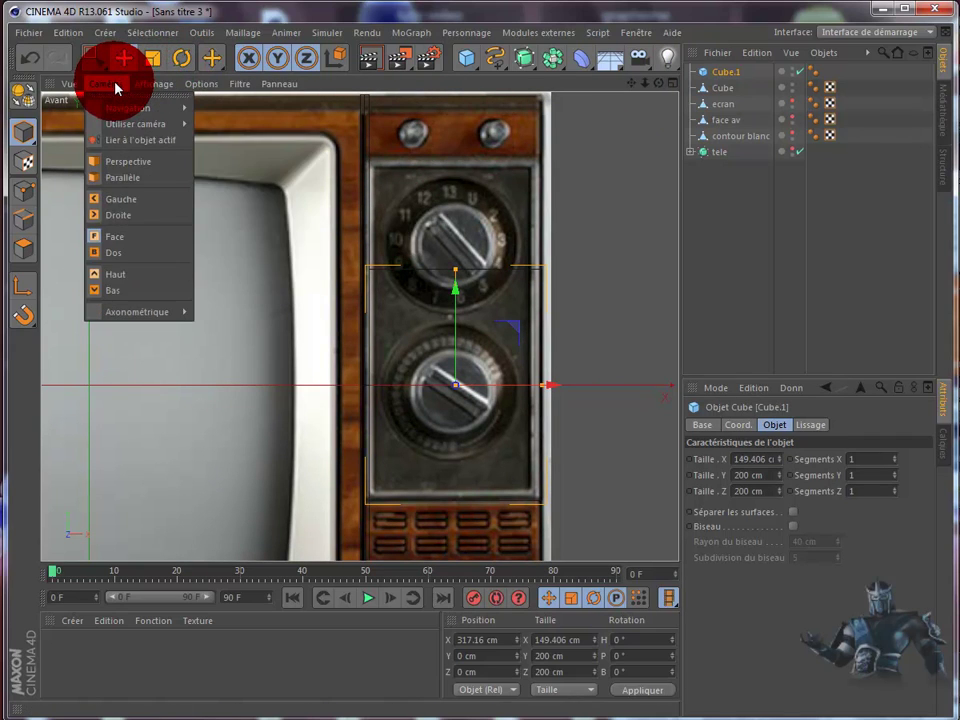
click(203, 84)
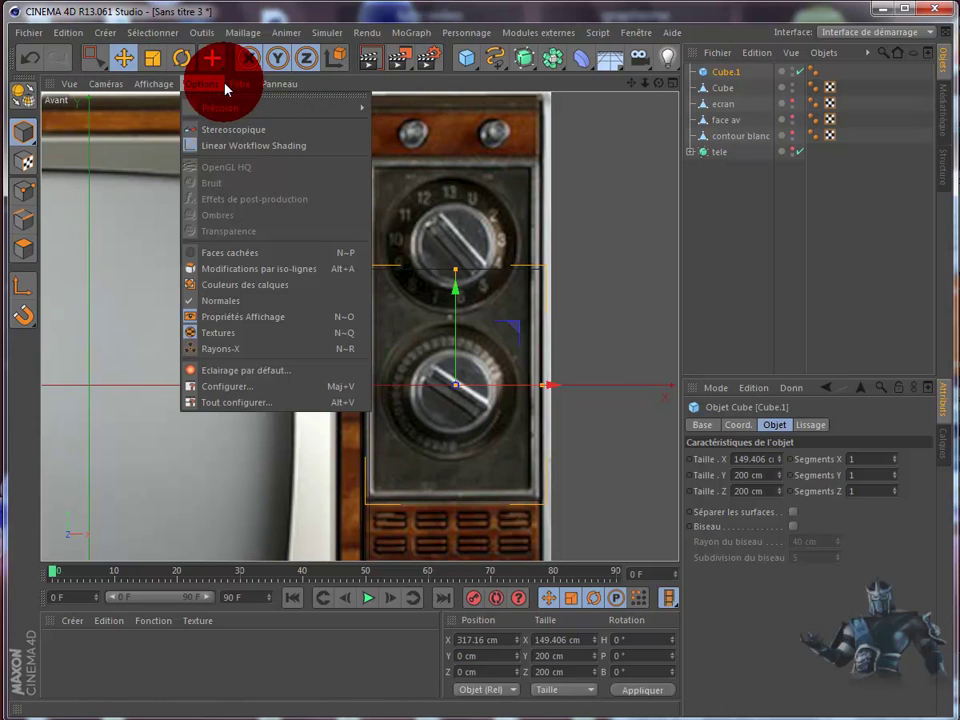
click(240, 388)
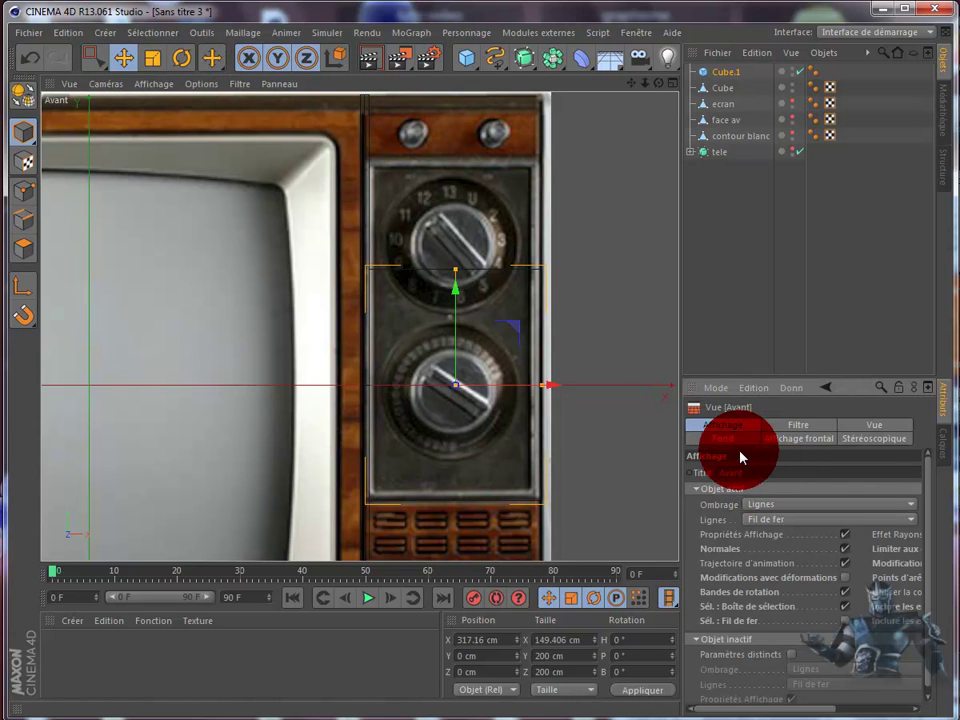
click(735, 440)
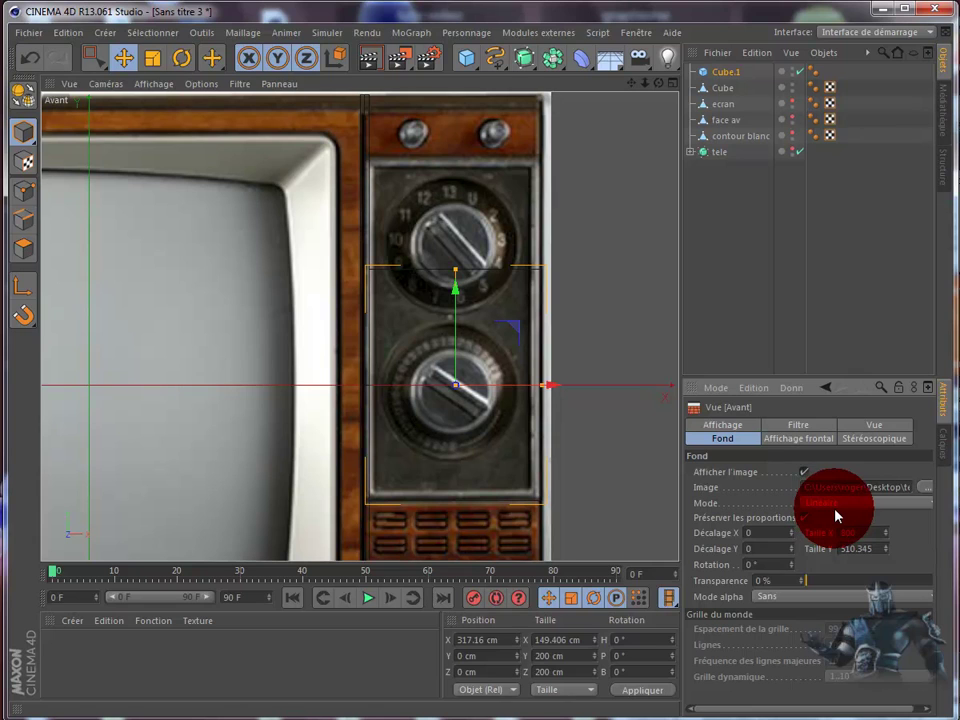
drag(808, 588, 895, 590)
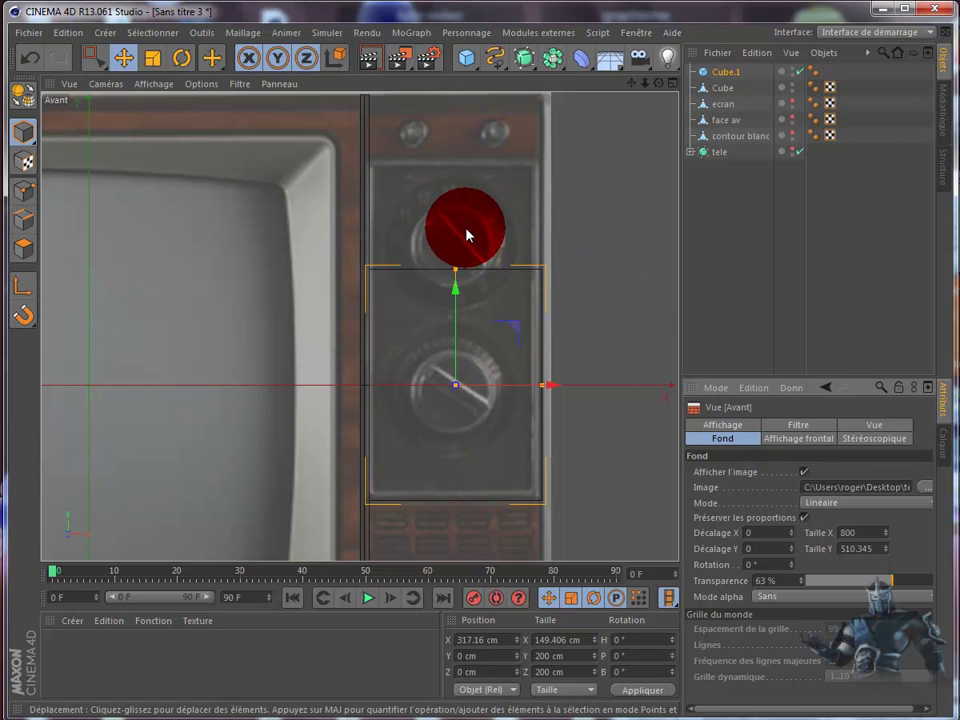
- Scale the thin 'Cube' divider to 5.48 cm wide and shift it left to X 235.755 cm
click(725, 90)
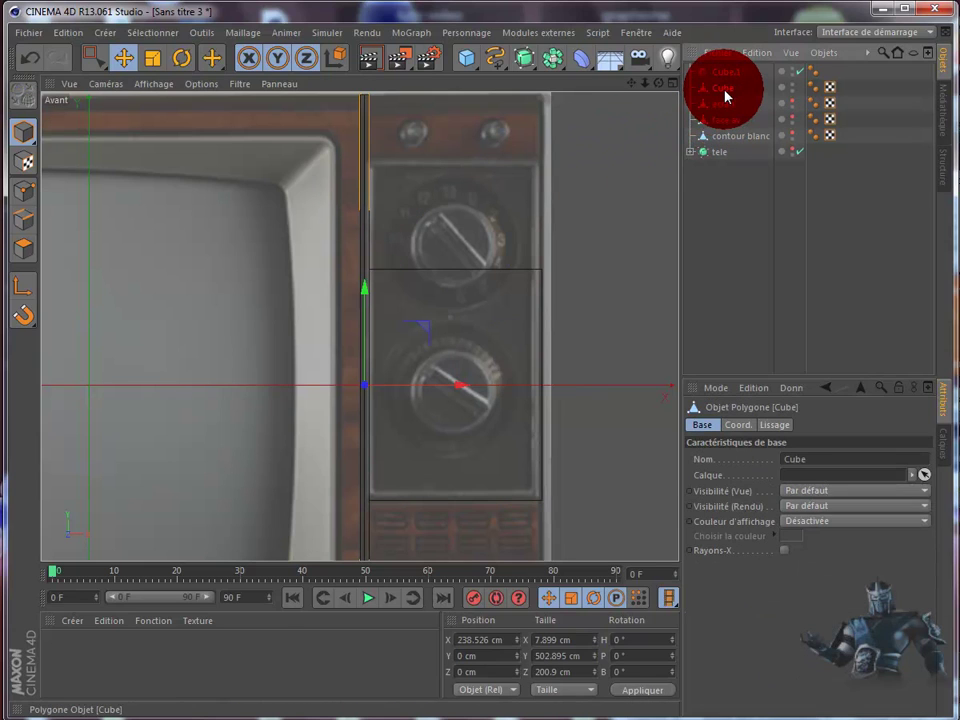
click(152, 58)
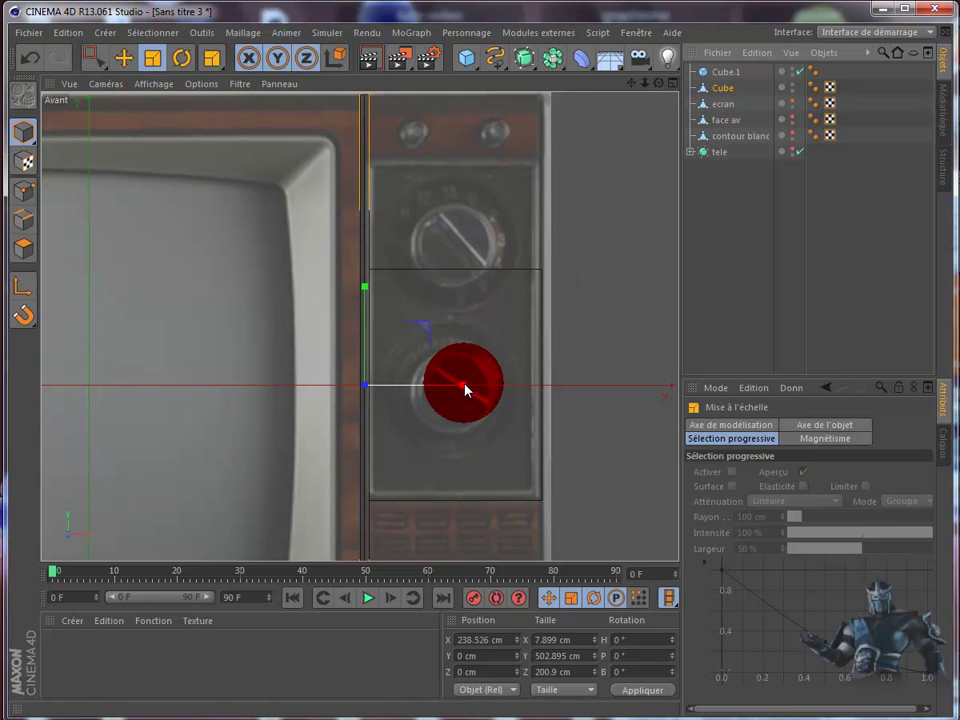
mouse_move(452, 386)
mouse_down()
mouse_move(460, 391)
mouse_move(434, 398)
mouse_move(439, 392)
mouse_up()
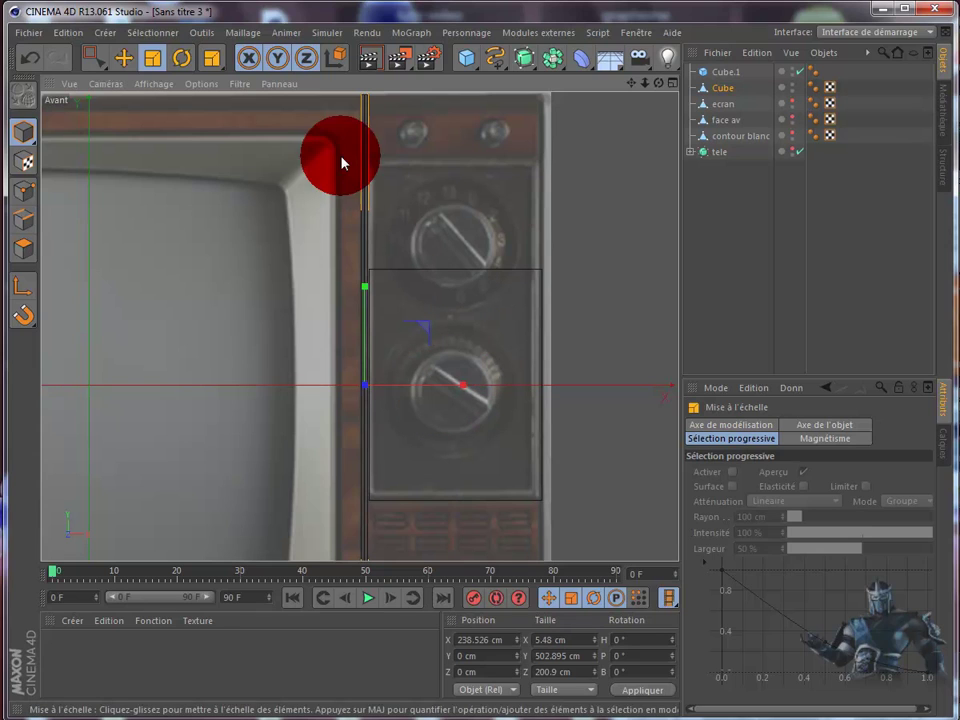
click(125, 62)
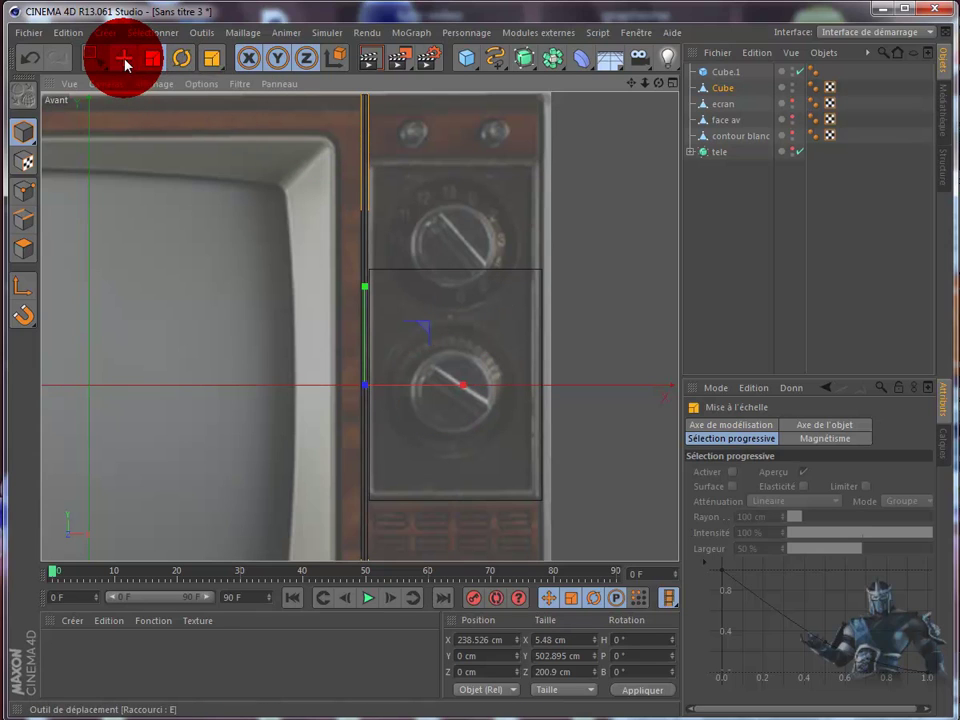
click(460, 388)
drag(465, 392, 462, 394)
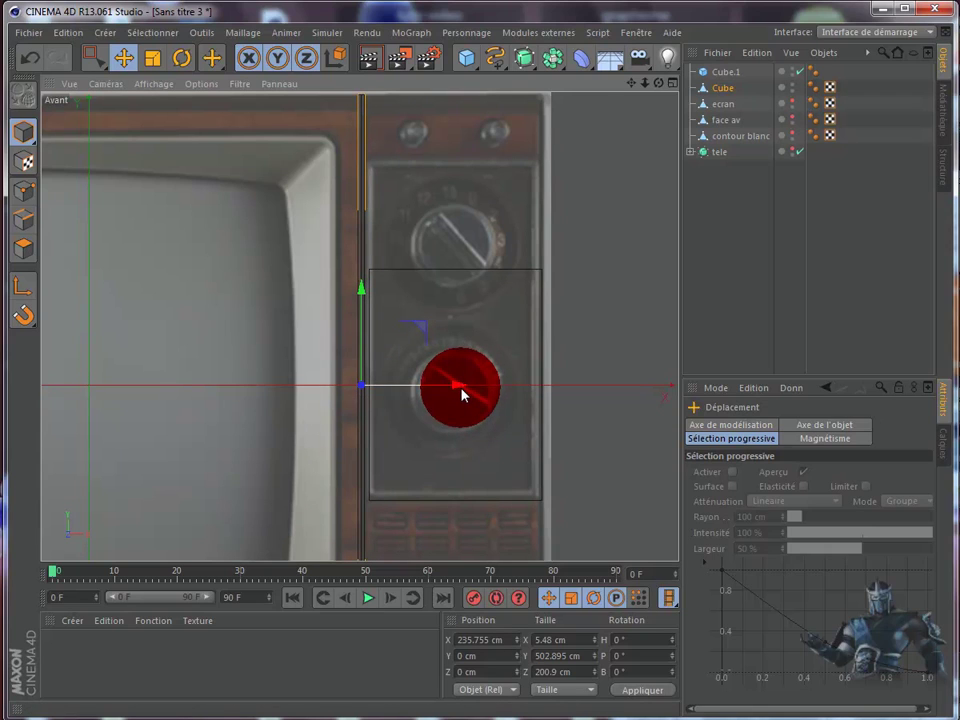
- Resize 'Cube.1' to 150.377 by 298.006 cm so it frames both knobs
click(727, 74)
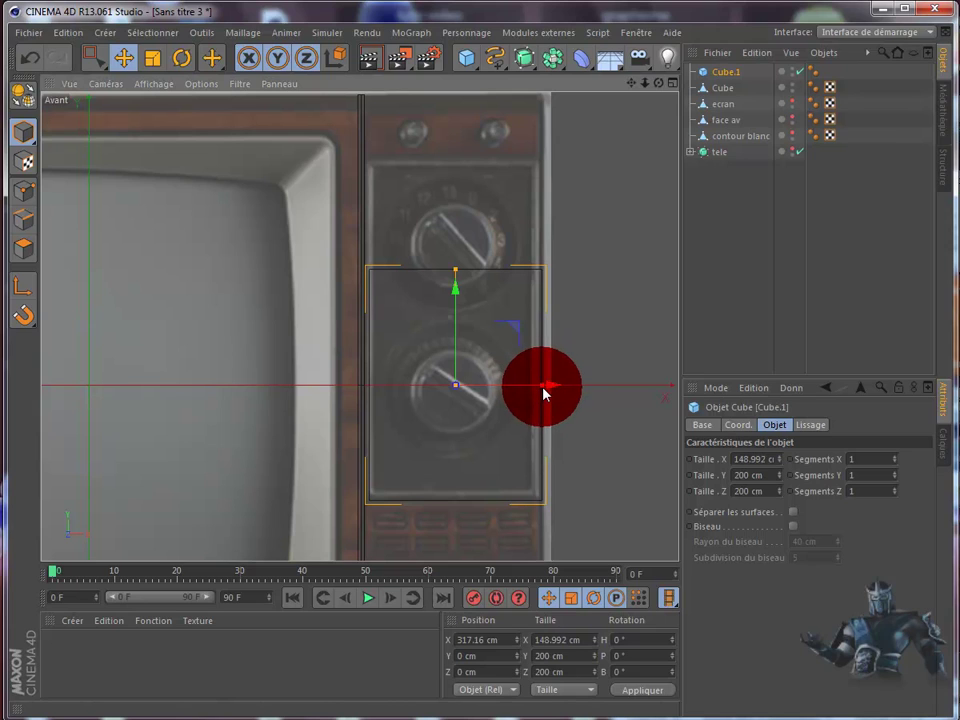
drag(543, 393, 549, 393)
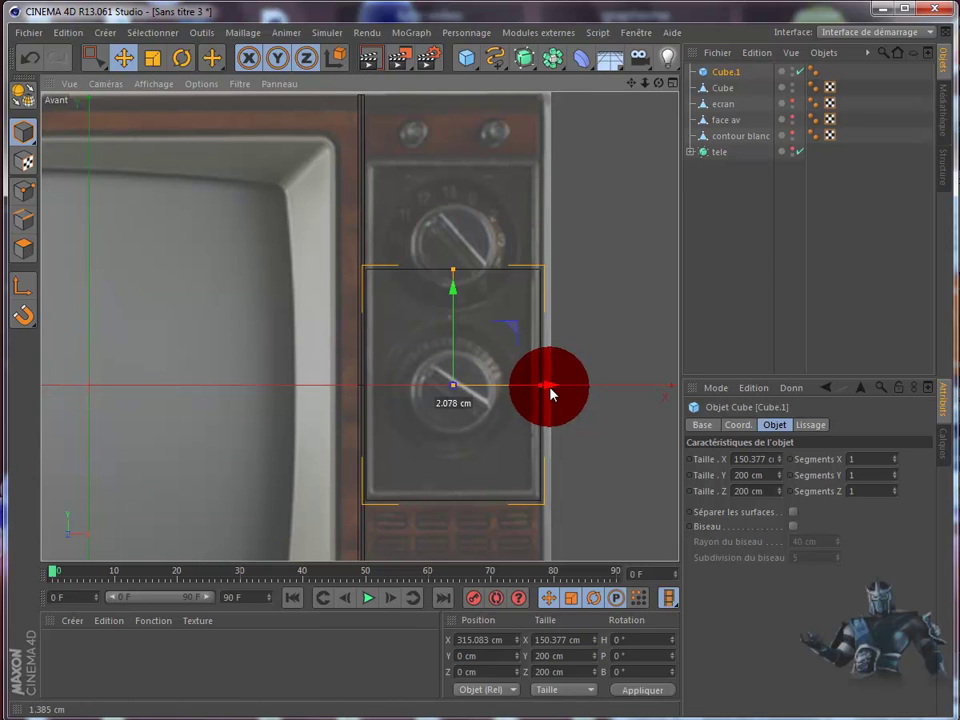
mouse_move(454, 270)
mouse_down()
mouse_move(461, 213)
mouse_move(459, 235)
mouse_up()
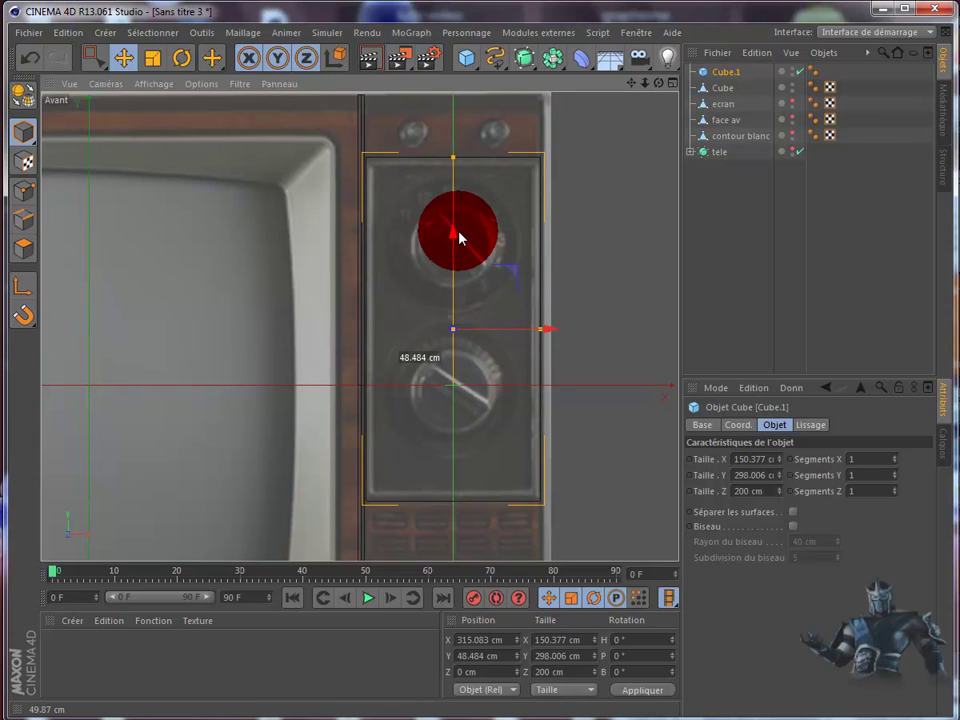
- Switch to Polygon mode with 'Cube.1' selected again
click(600, 198)
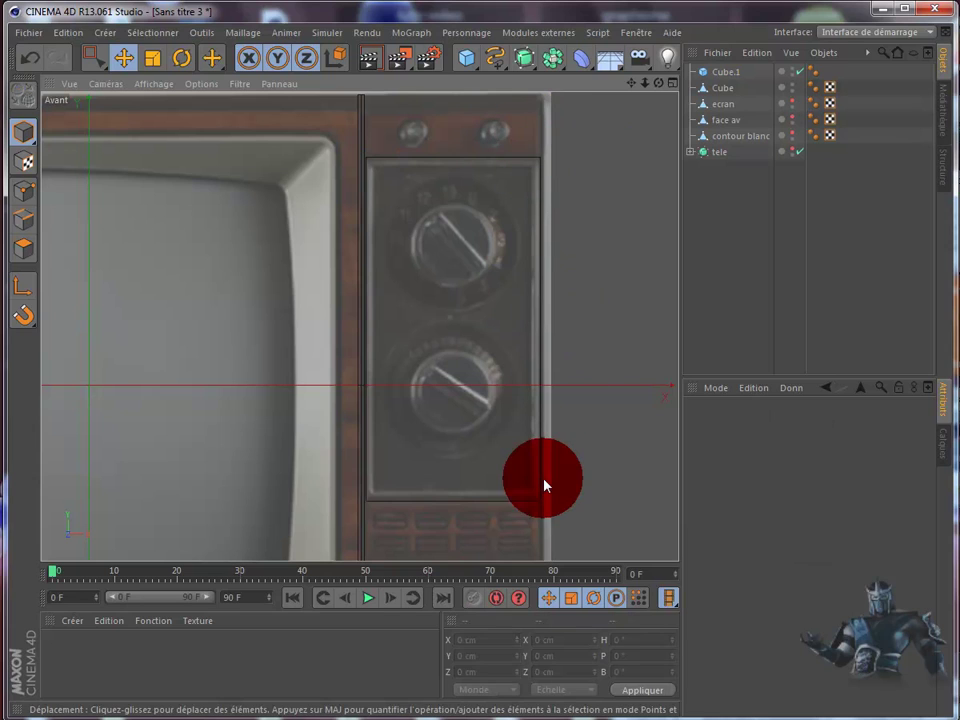
click(25, 244)
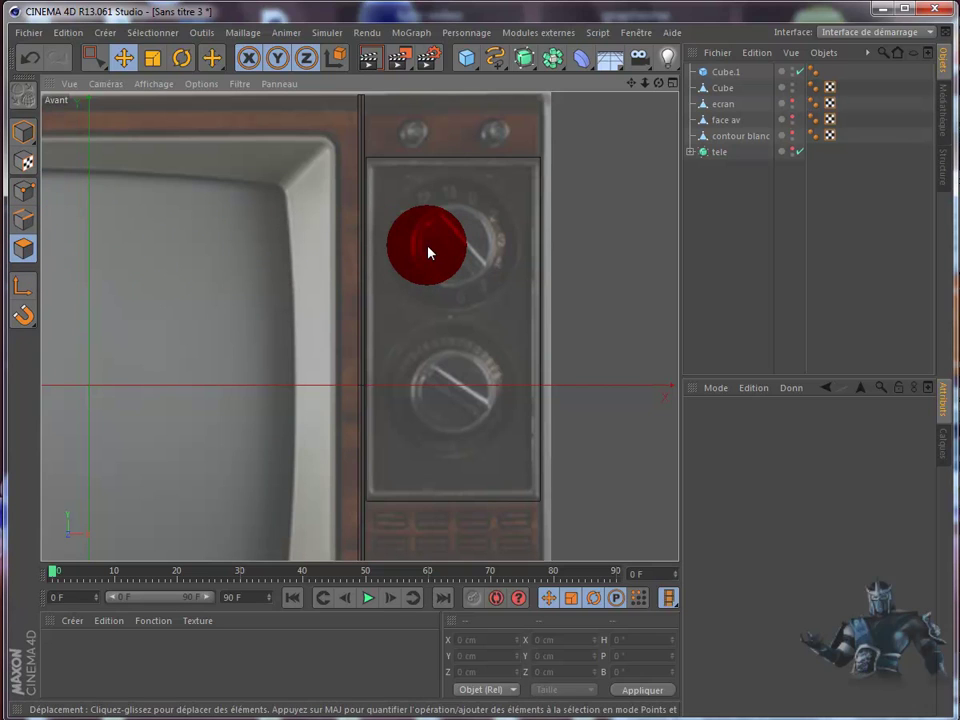
click(728, 72)
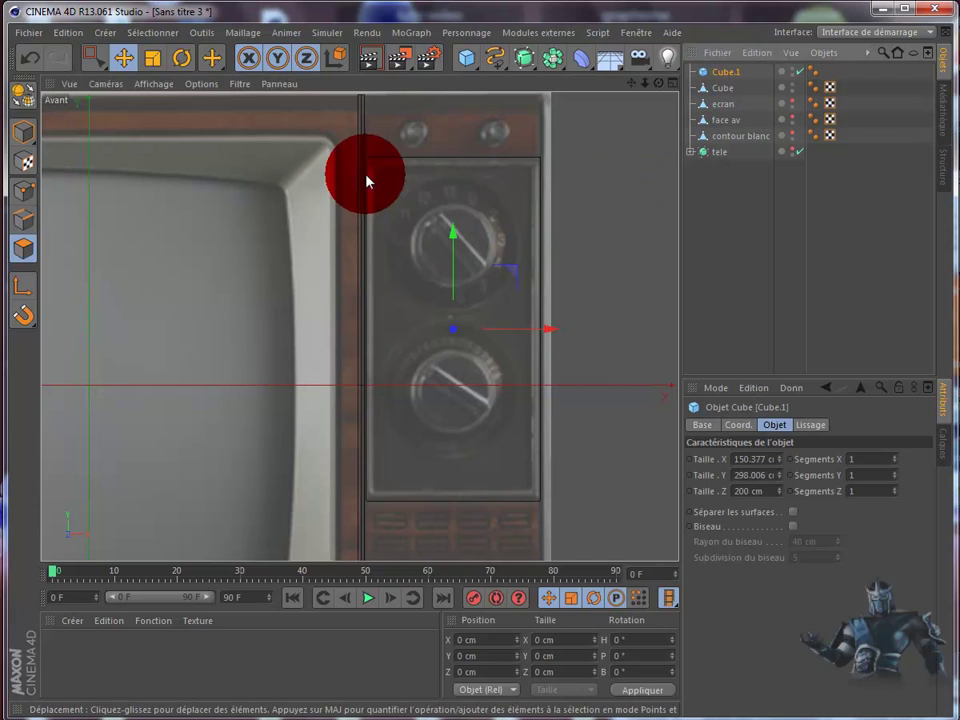
- Make 'Cube.1' editable and inset its front face by 8 cm, to 134.377 by 282.006 cm
click(22, 96)
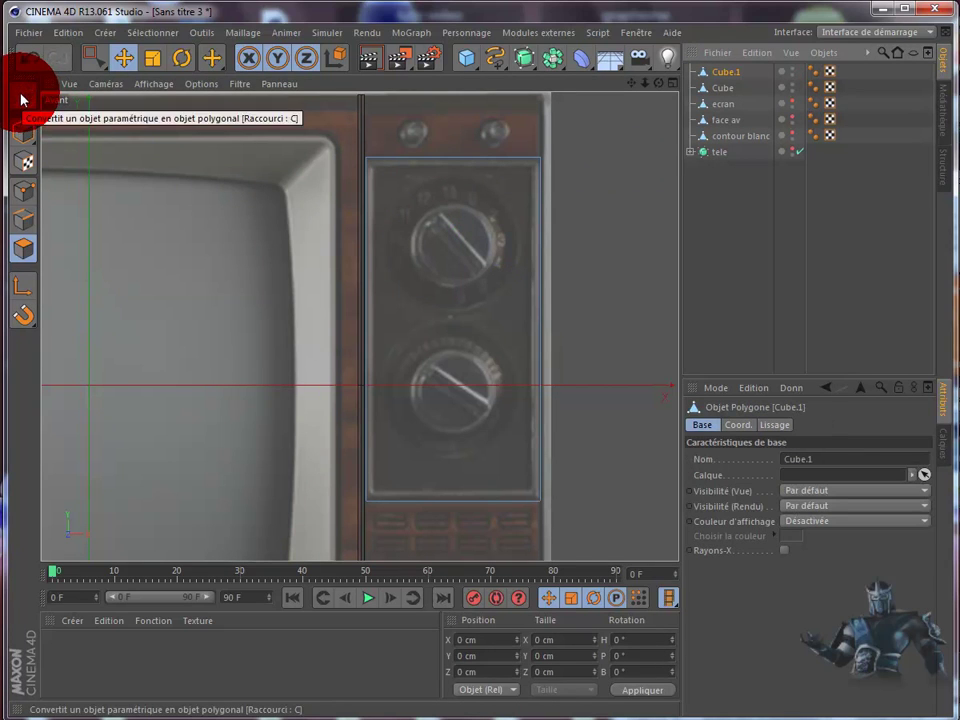
click(444, 231)
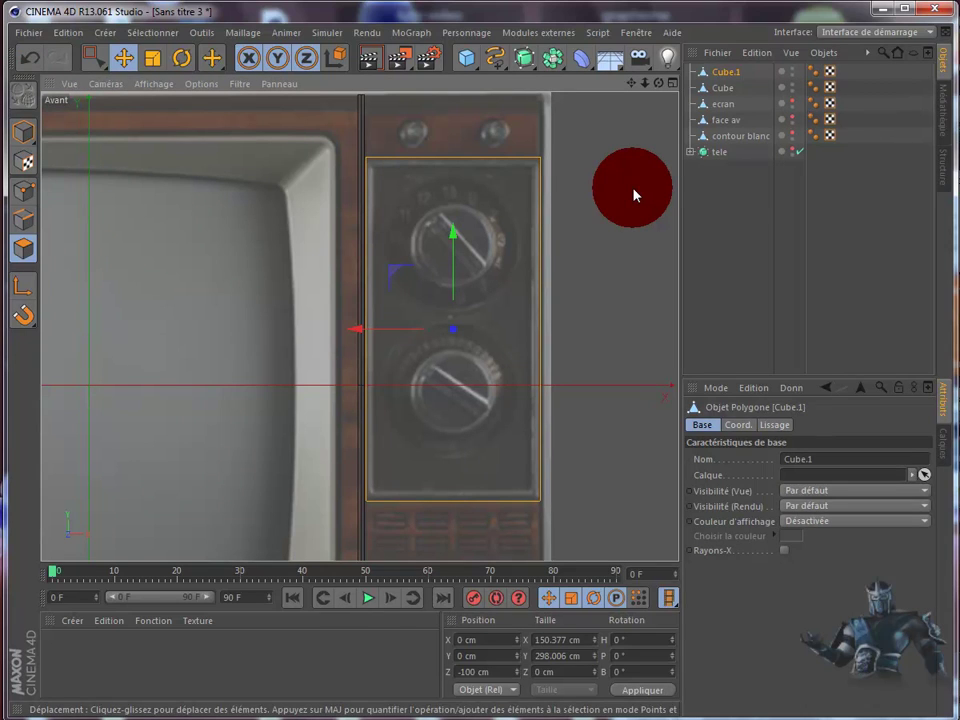
key(i)
drag(633, 195, 512, 401)
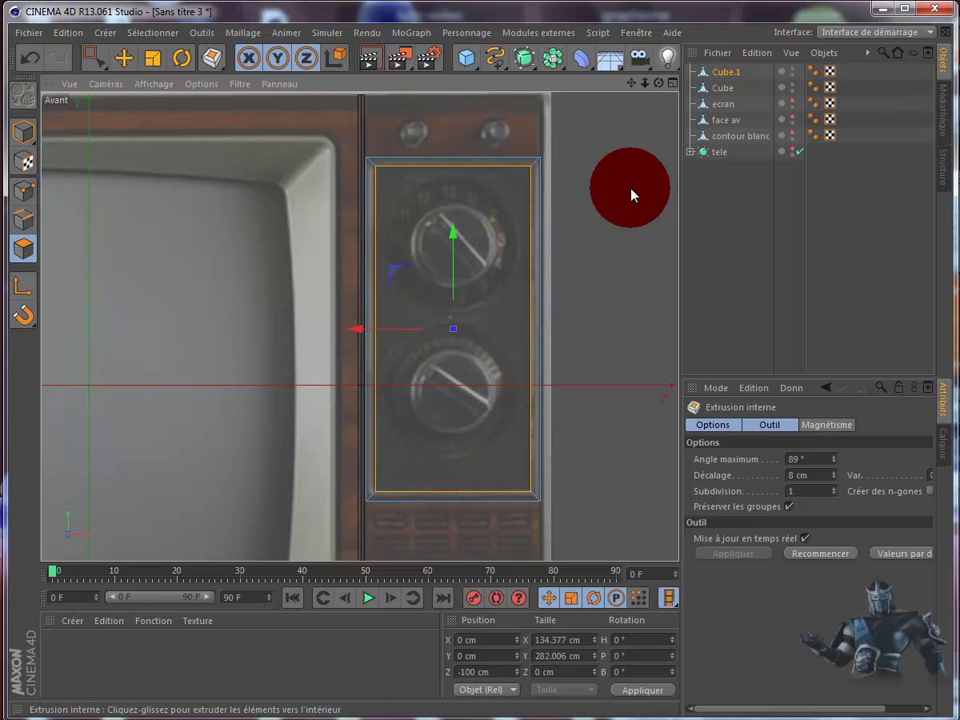
- In the perspective view, extrude the inset front face of 'Cube.1' by -7 cm
key(u)
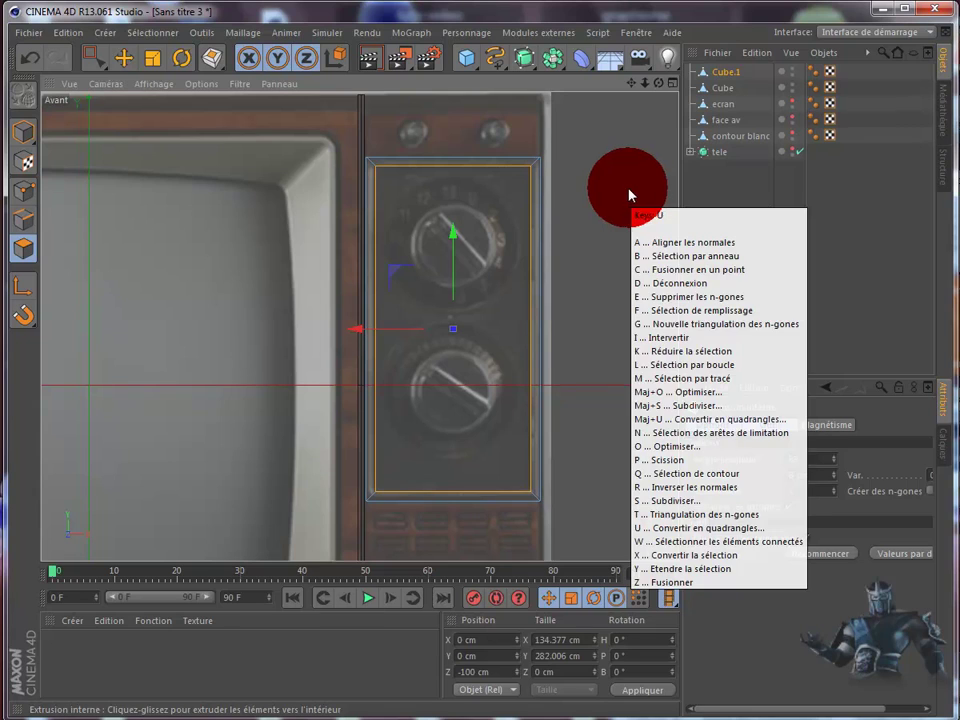
key(Escape)
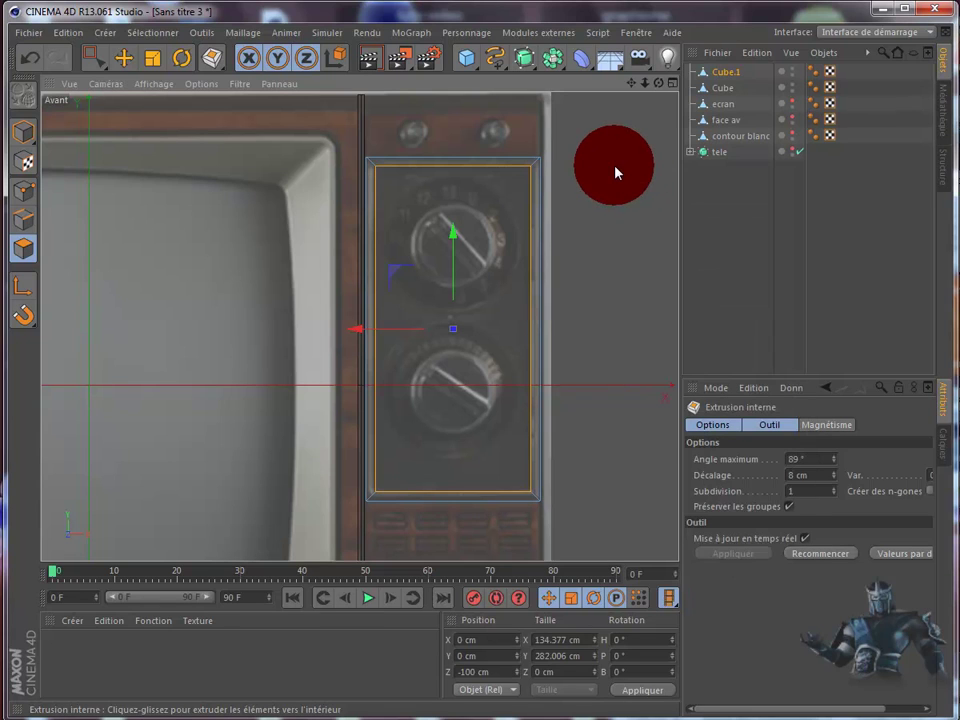
key(d)
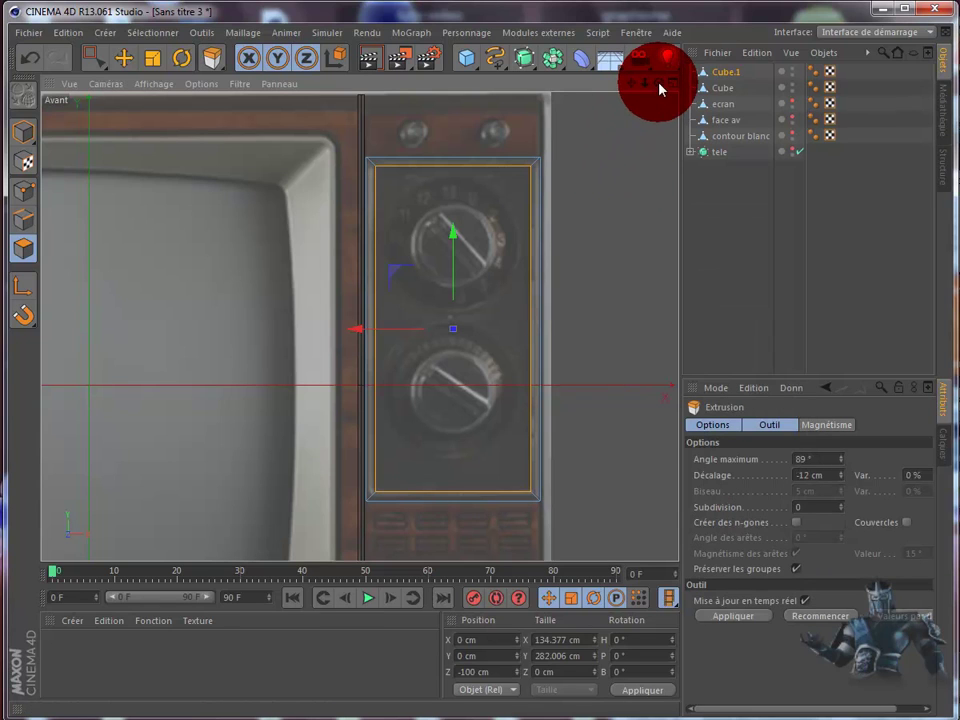
click(671, 84)
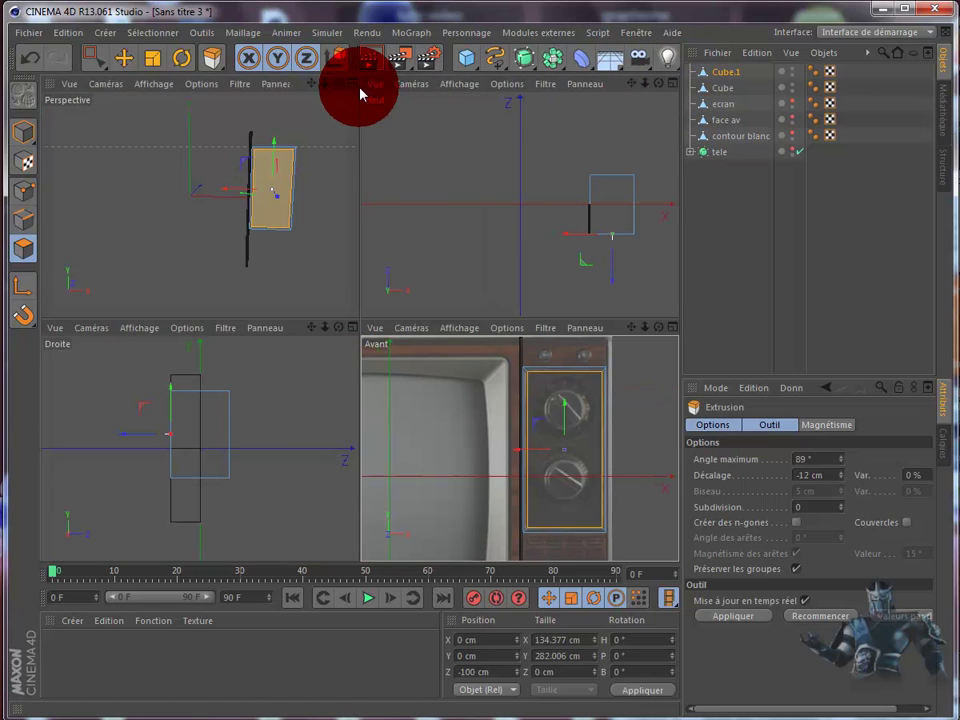
click(348, 84)
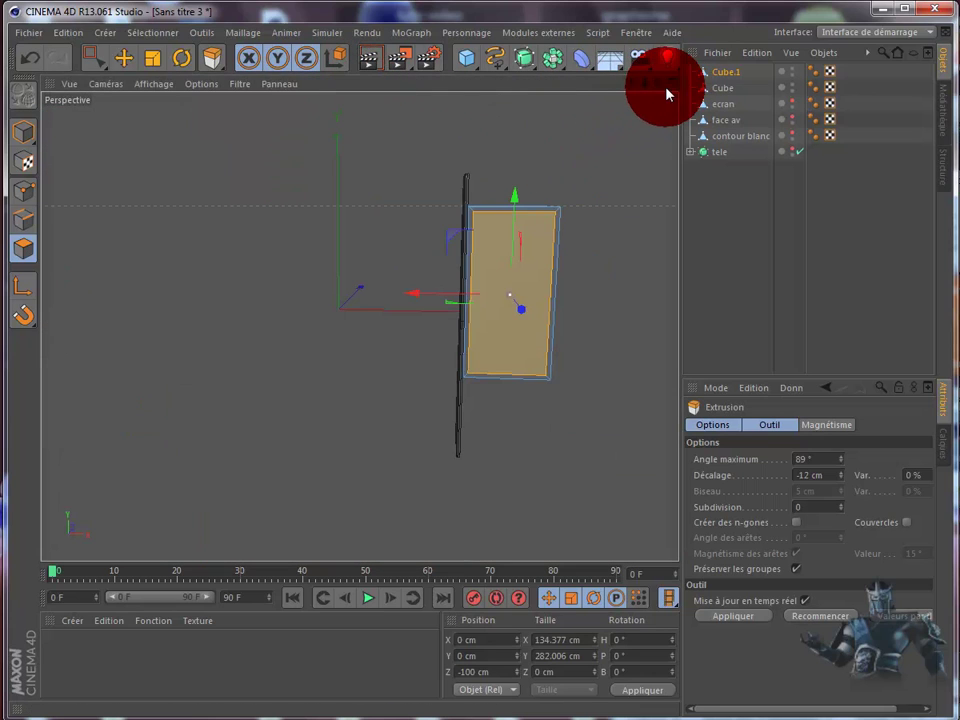
mouse_move(668, 94)
mouse_down()
mouse_move(513, 400)
mouse_move(371, 328)
mouse_move(268, 343)
mouse_move(249, 387)
mouse_move(559, 210)
mouse_move(513, 401)
mouse_up()
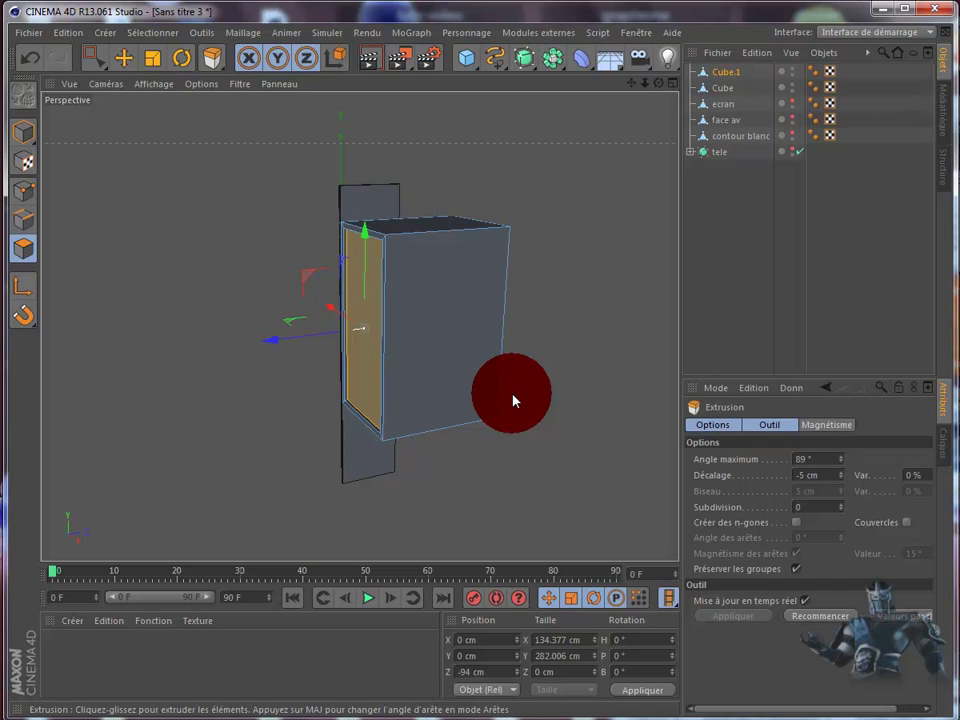
mouse_move(513, 401)
mouse_down()
mouse_move(557, 210)
mouse_move(634, 161)
mouse_move(621, 159)
mouse_move(634, 193)
mouse_move(671, 94)
mouse_move(649, 114)
mouse_move(593, 128)
mouse_move(643, 111)
mouse_move(666, 90)
mouse_move(514, 400)
mouse_move(634, 116)
mouse_move(502, 195)
mouse_up()
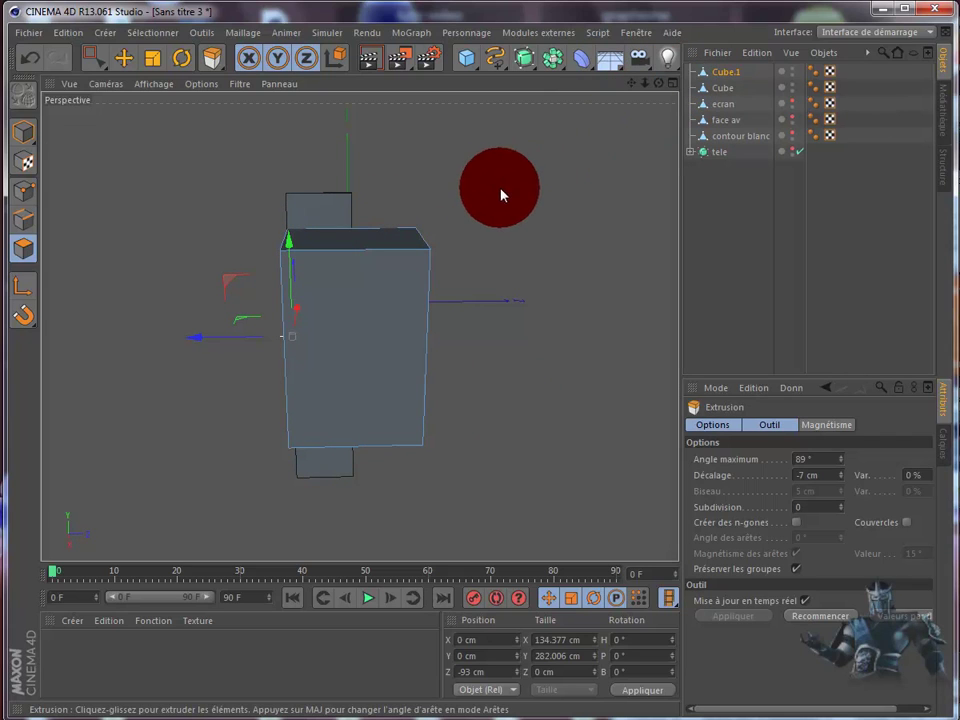
click(124, 58)
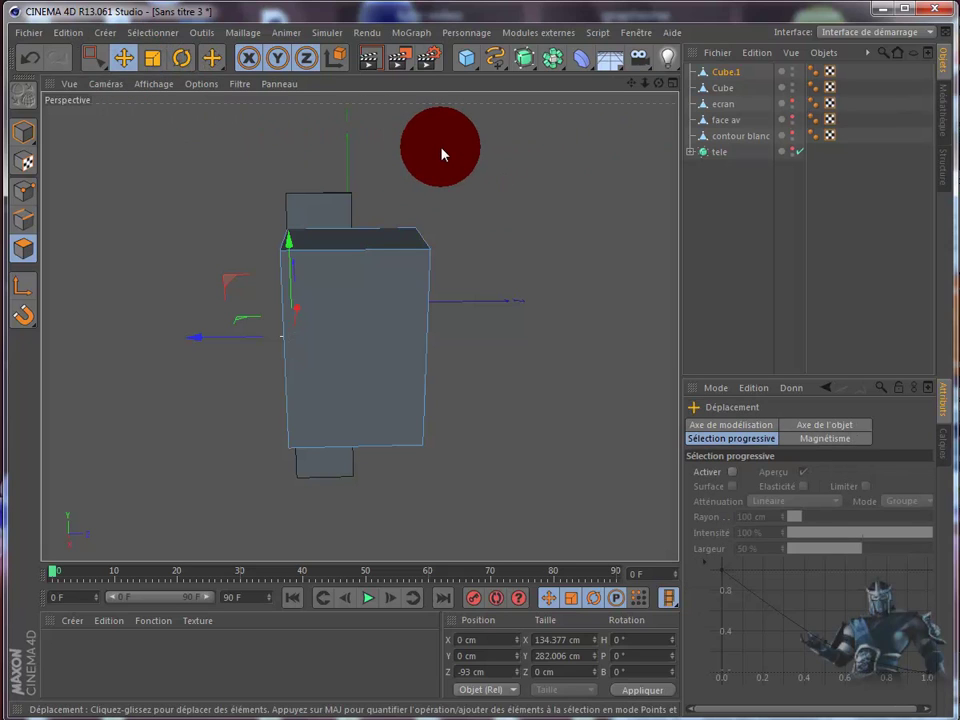
key(k)
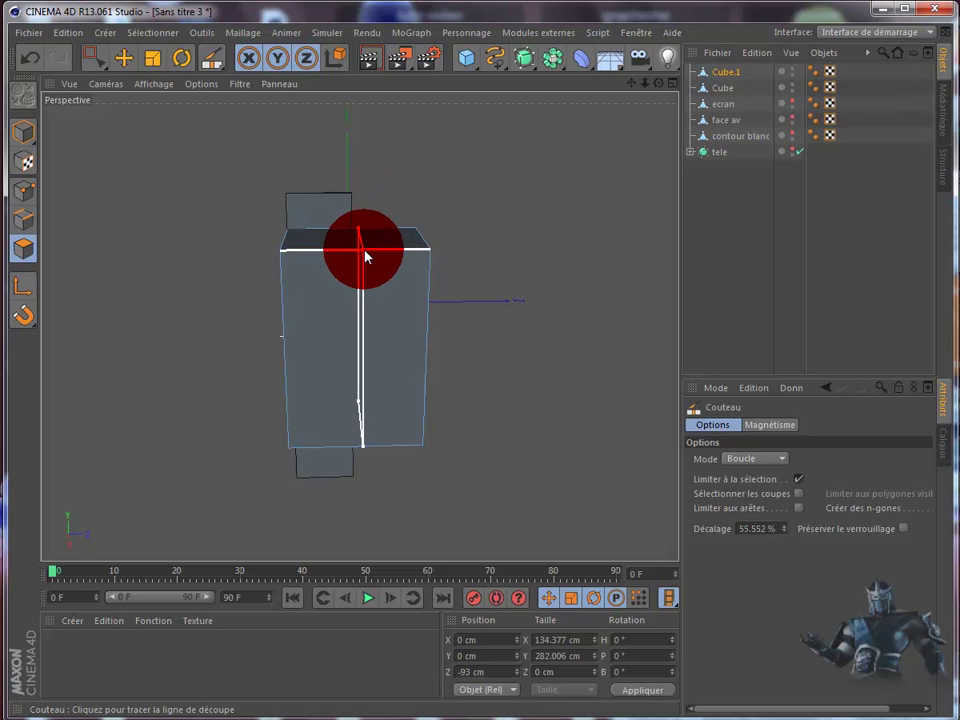
- Cut a knife loop down the middle of the panel block
click(124, 57)
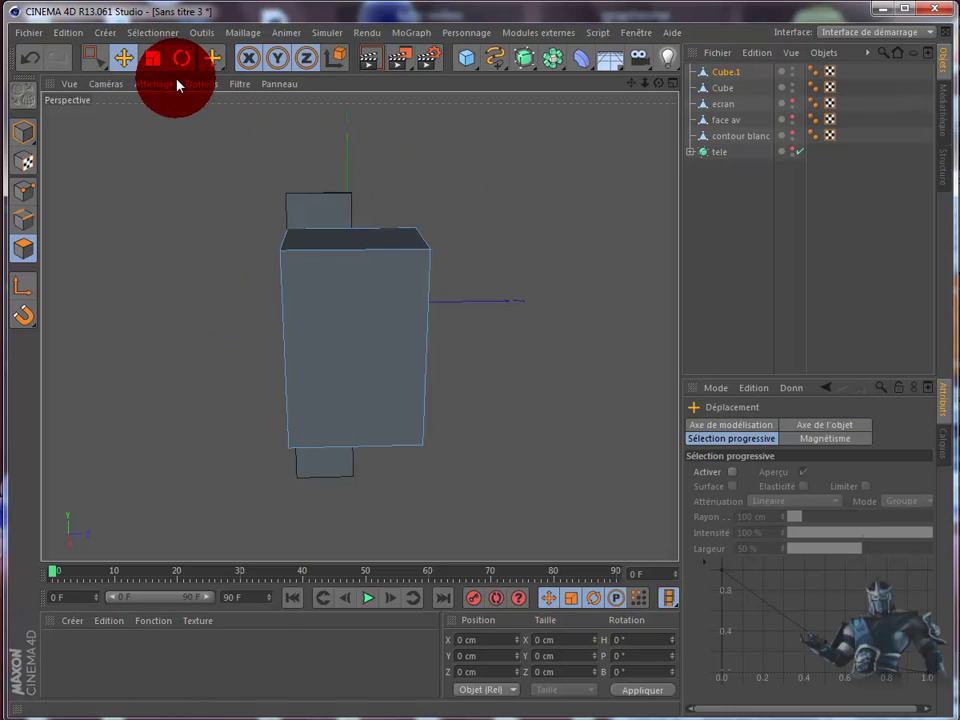
click(211, 57)
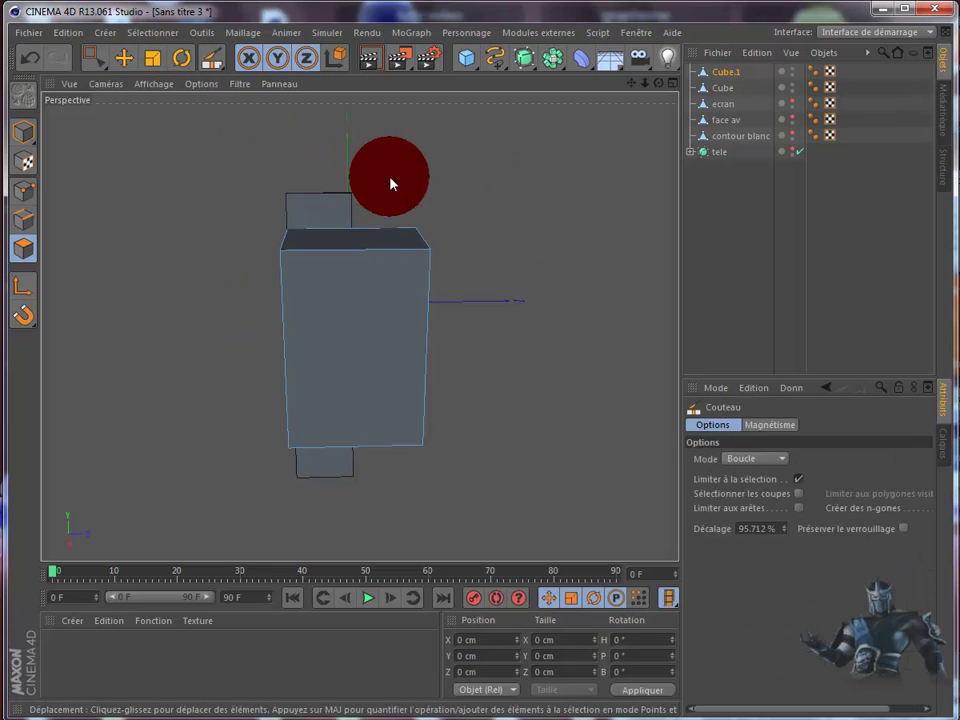
click(361, 252)
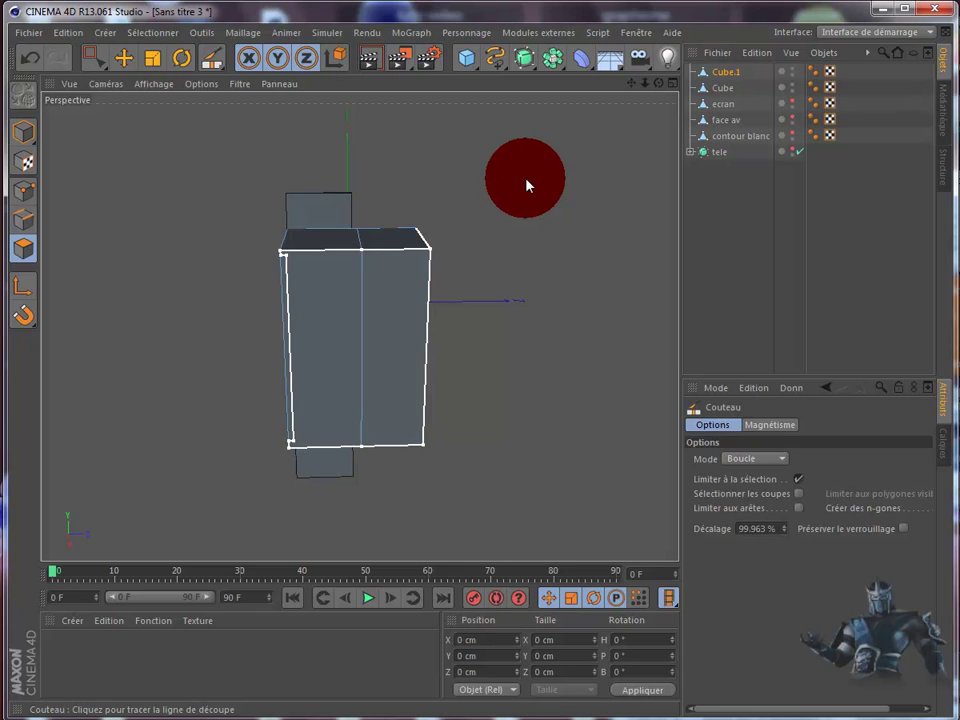
- Select the block's right-half faces and delete them
click(123, 58)
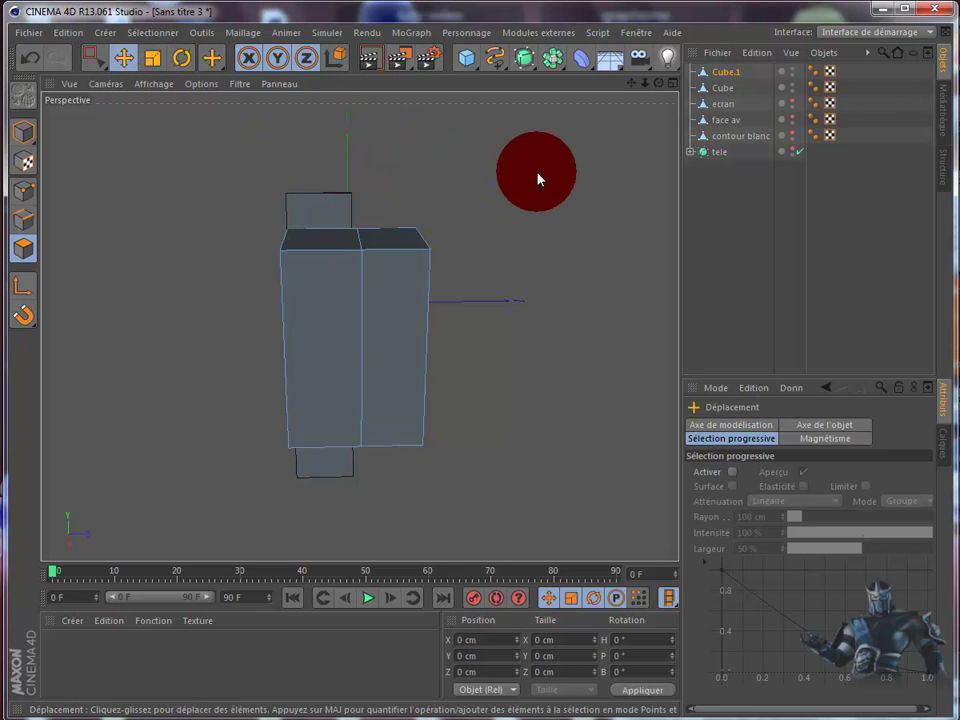
click(405, 242)
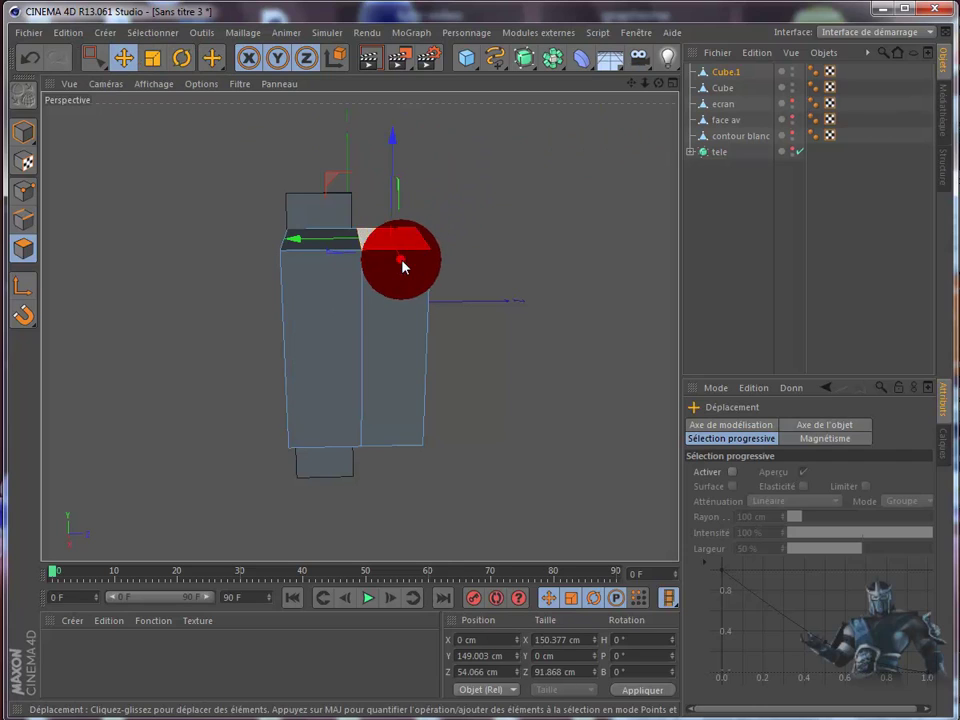
key(Return)
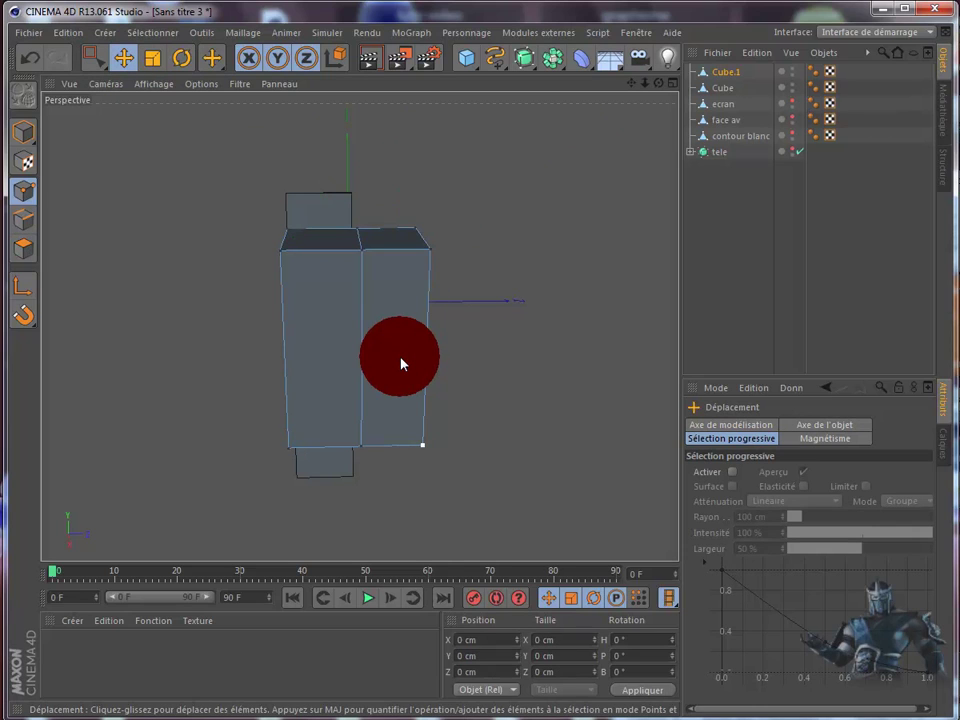
click(400, 363)
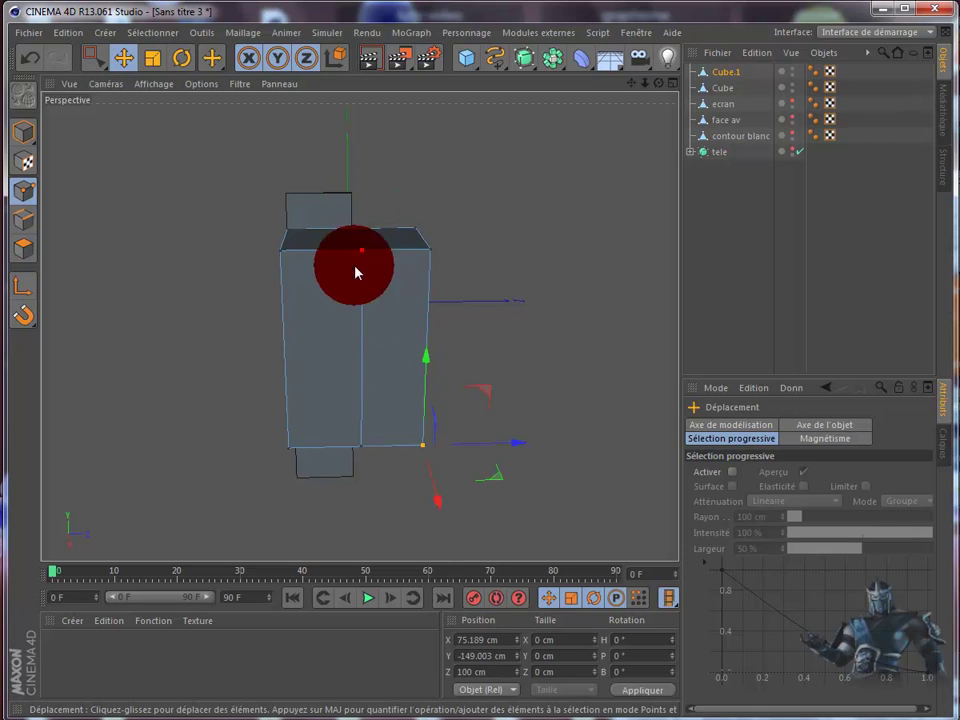
click(24, 247)
click(414, 246)
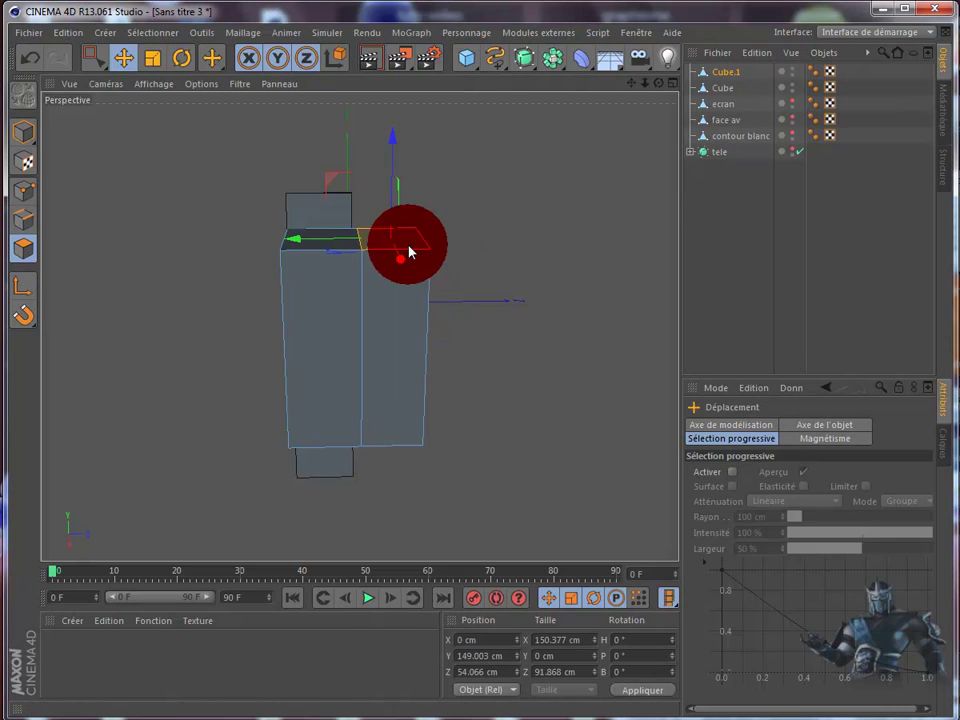
click(447, 234)
click(407, 270)
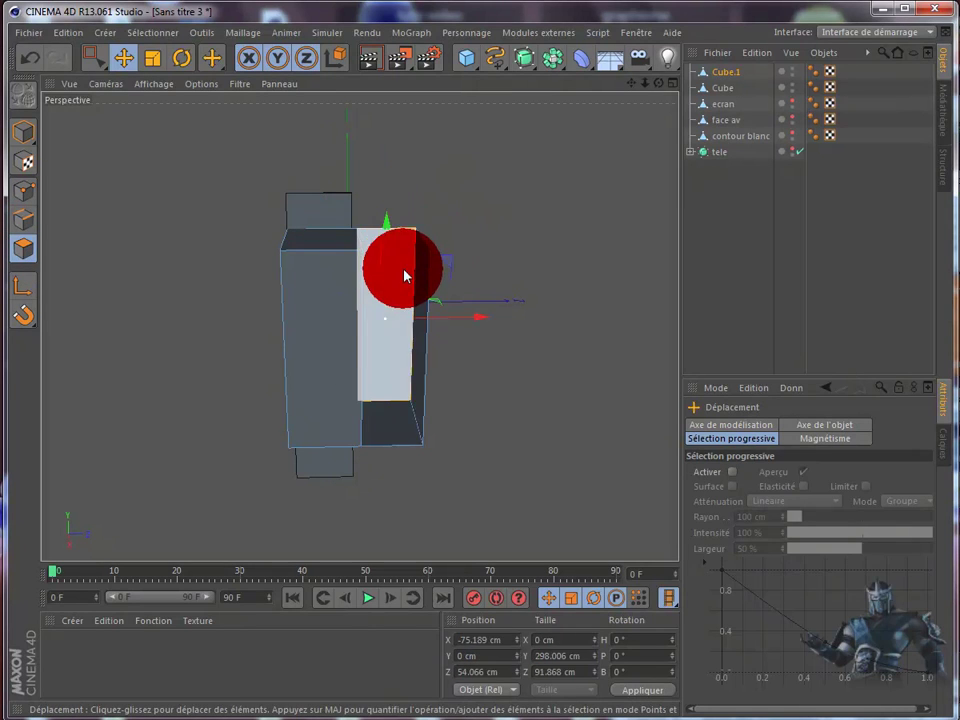
key(Delete)
- Delete the leftover inner wall, leaving an open half-panel shell
click(397, 404)
click(420, 381)
key(Delete)
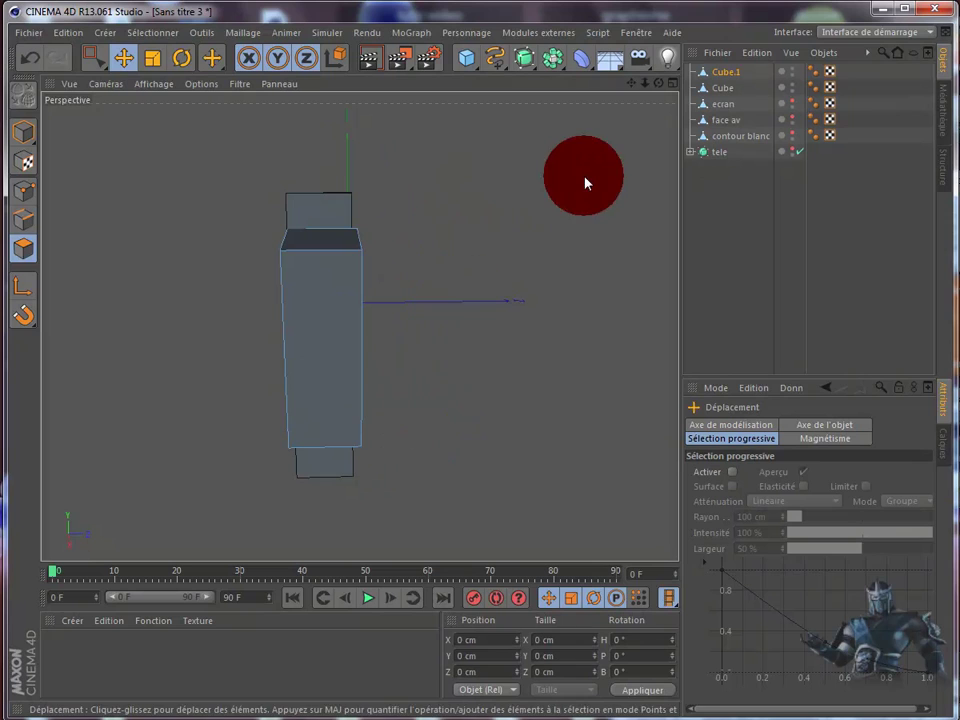
mouse_move(658, 83)
mouse_down()
mouse_move(513, 401)
mouse_move(590, 290)
mouse_up()
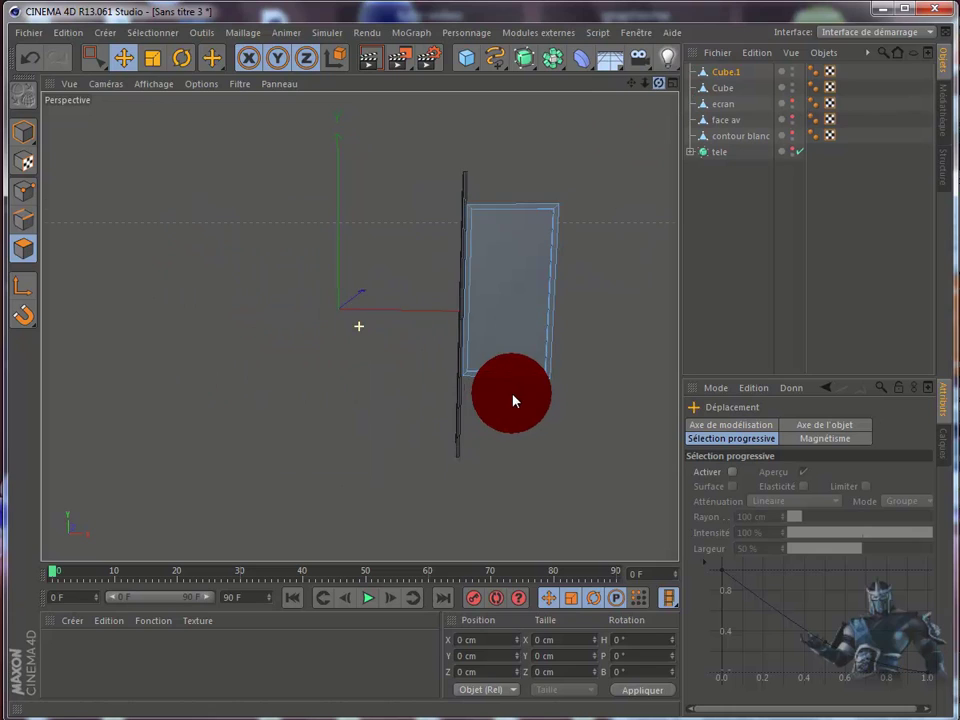
- Maximize the front view, deselect 'Cube.1', and zoom out to show the whole TV
click(673, 86)
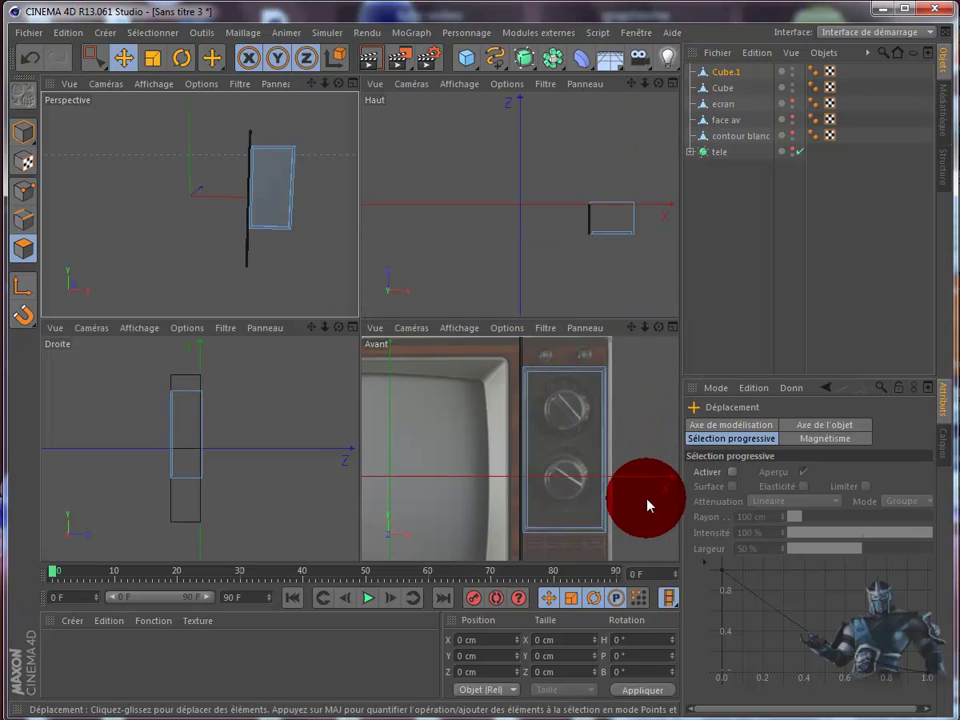
click(673, 328)
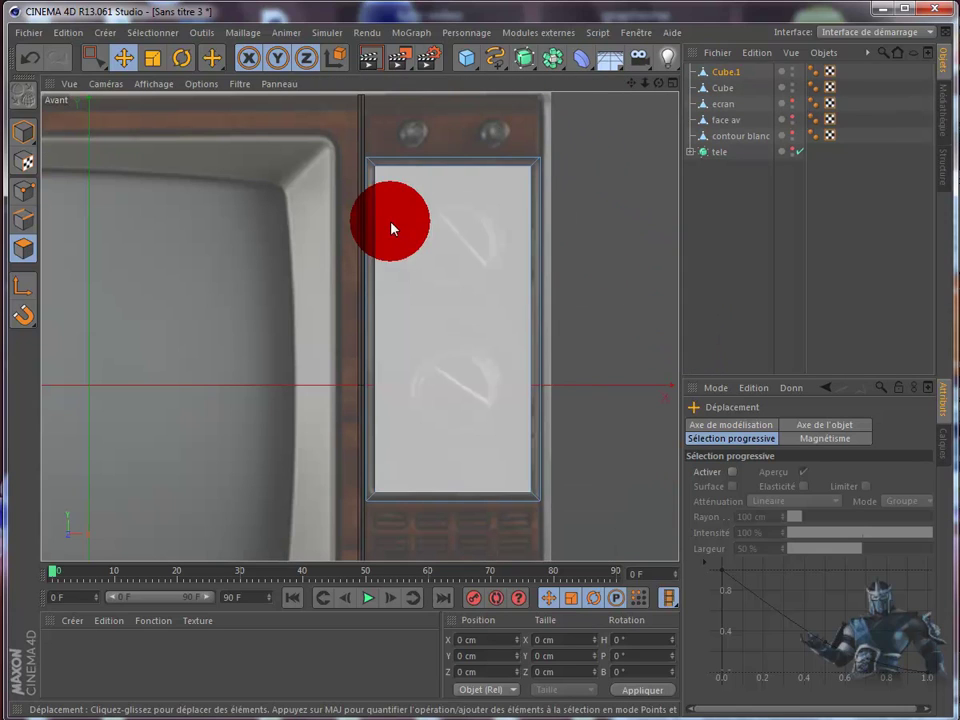
drag(422, 380, 578, 330)
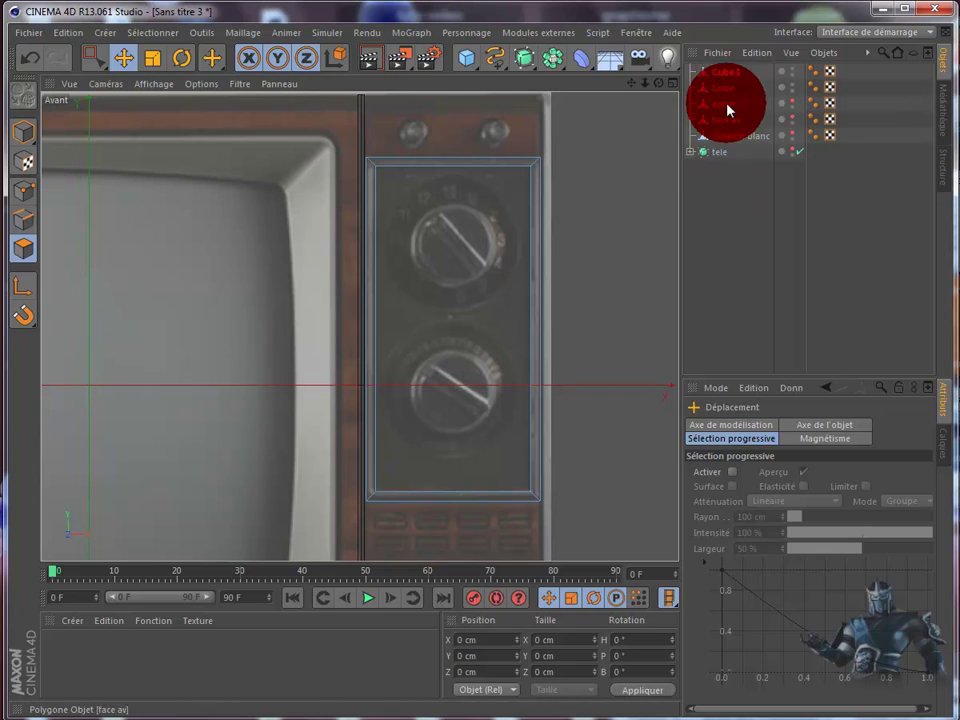
click(732, 208)
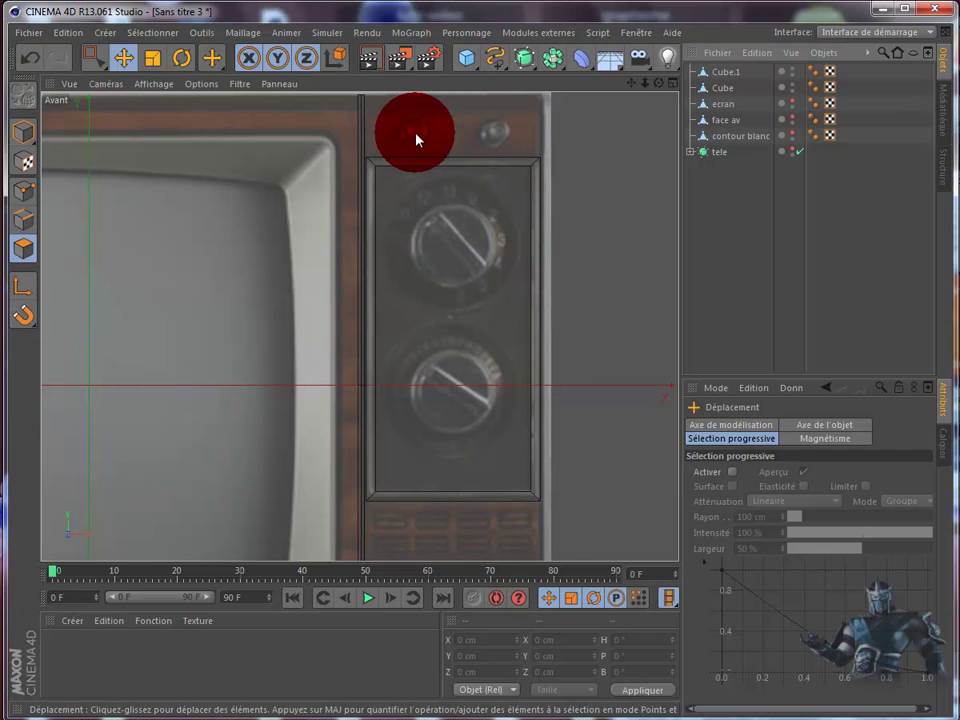
scroll(590, 190, down, 2)
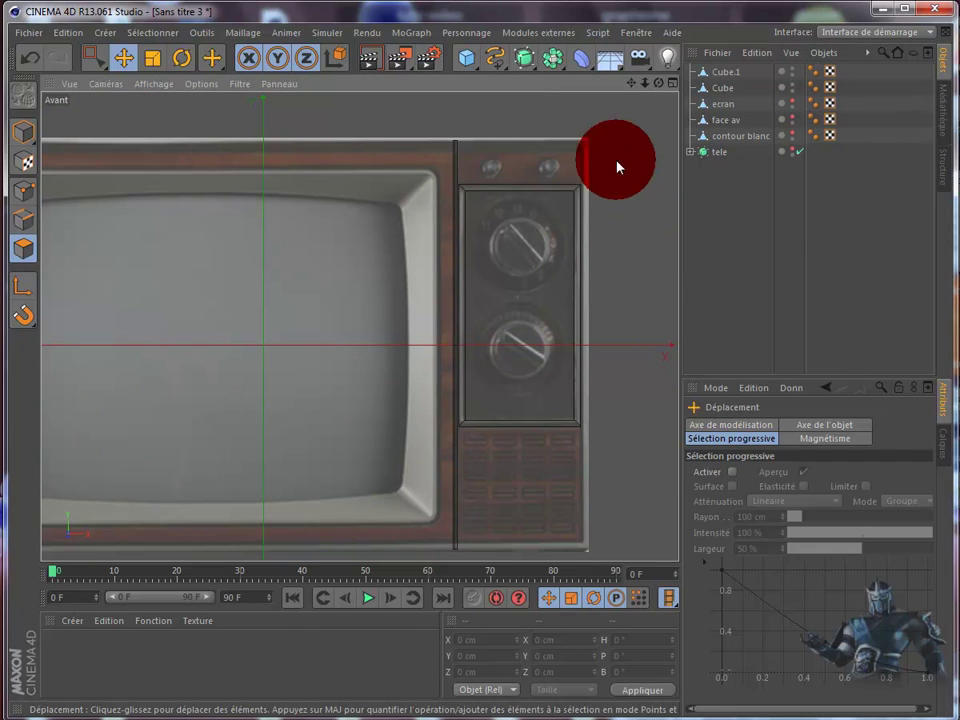
- Add a cylinder oriented +Z and place it over the lower knob
drag(467, 58, 867, 95)
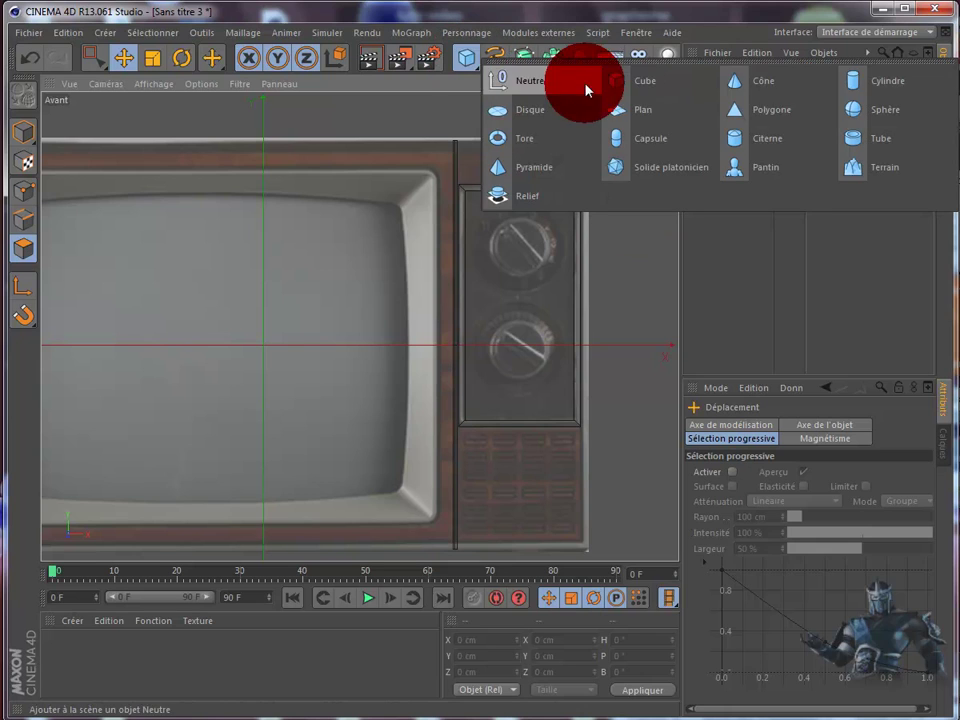
click(885, 88)
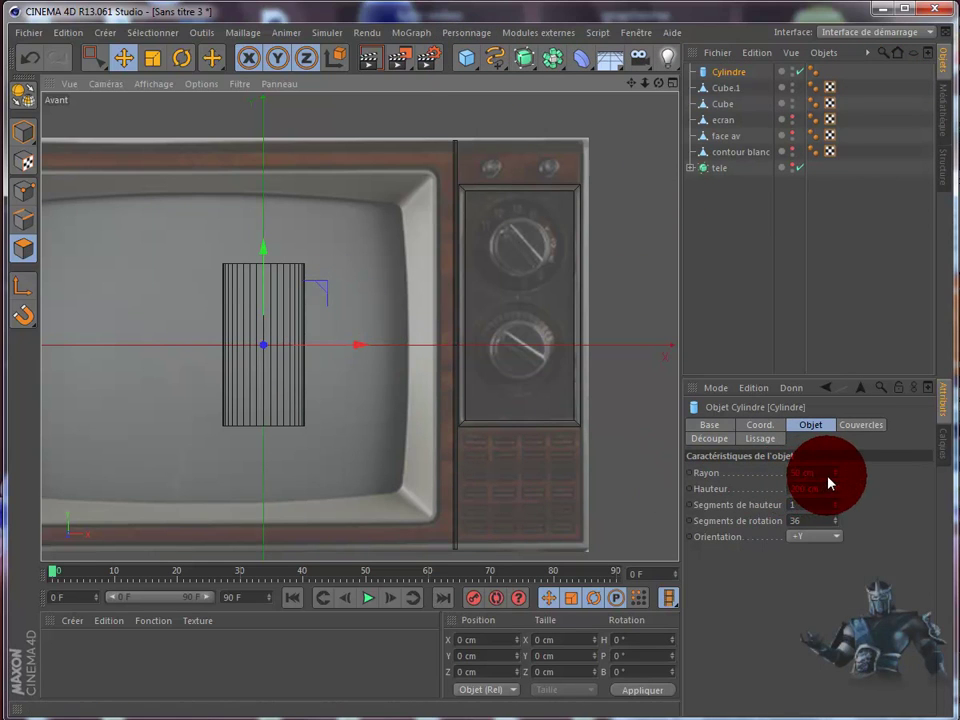
click(815, 536)
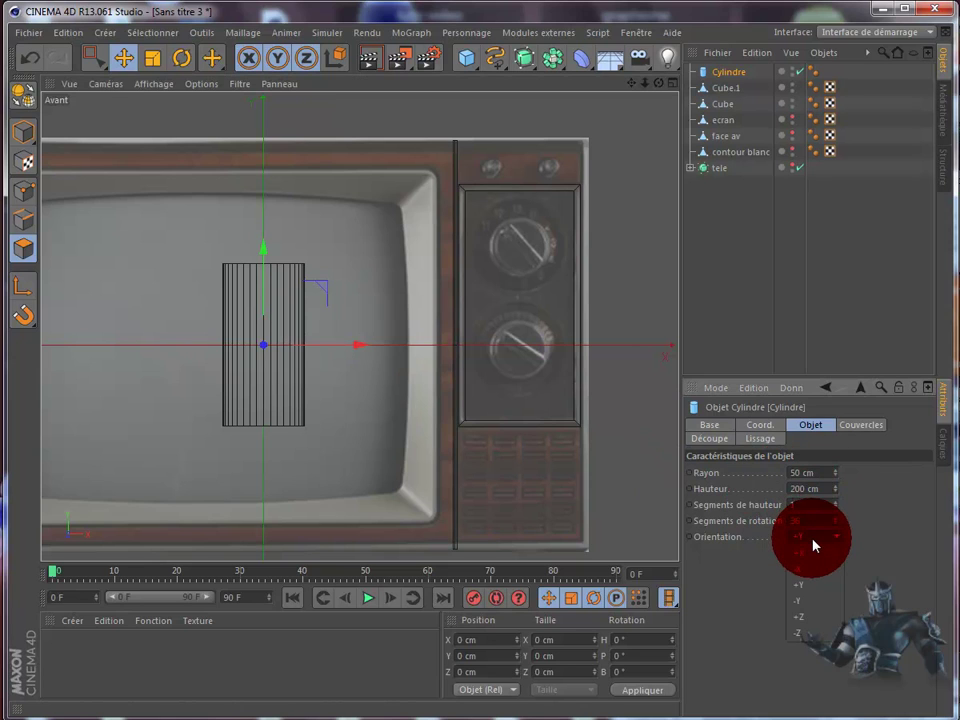
click(812, 603)
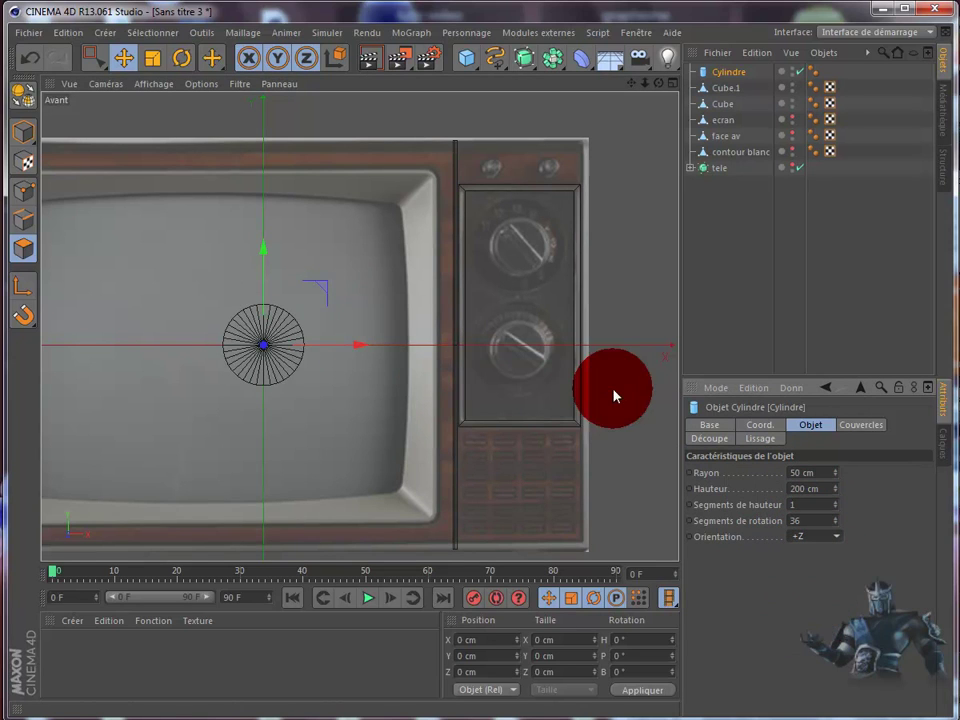
drag(366, 345, 617, 339)
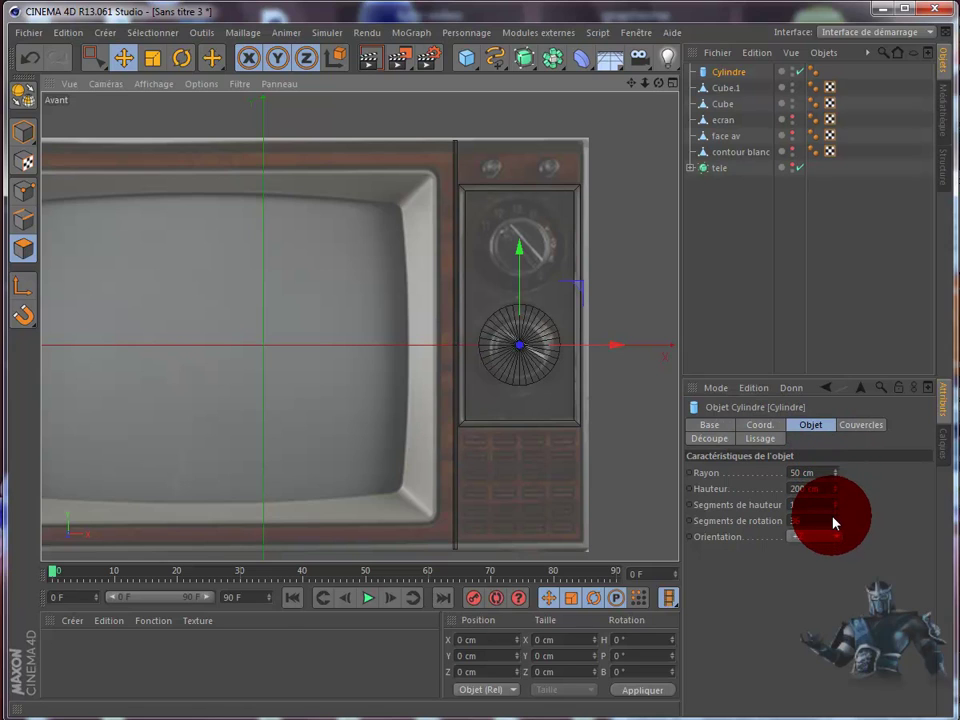
- Reduce the cylinder's segments, move it to the upper knob, and set radius 10 cm, height 43 cm
drag(835, 525, 826, 489)
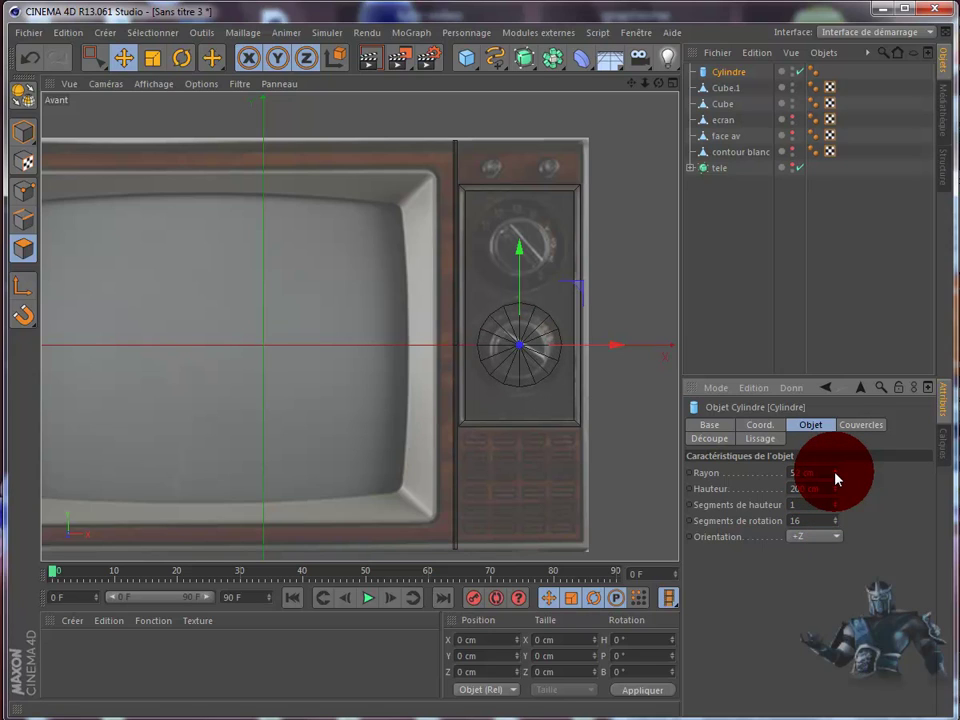
drag(837, 477, 837, 483)
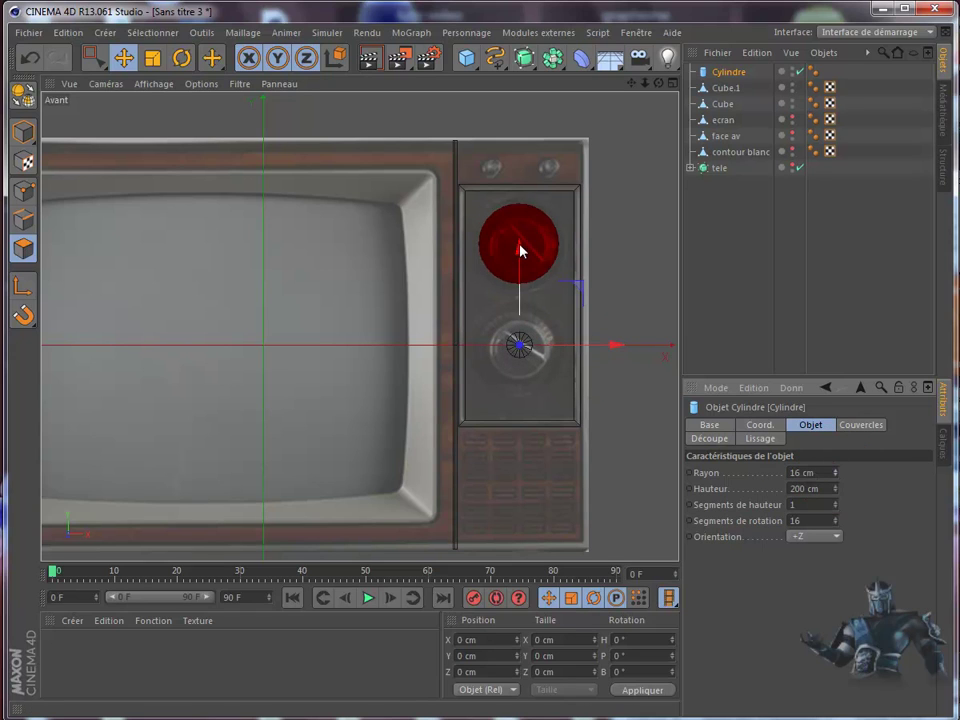
mouse_move(520, 250)
mouse_down()
mouse_move(514, 114)
mouse_move(604, 211)
mouse_move(650, 175)
mouse_up()
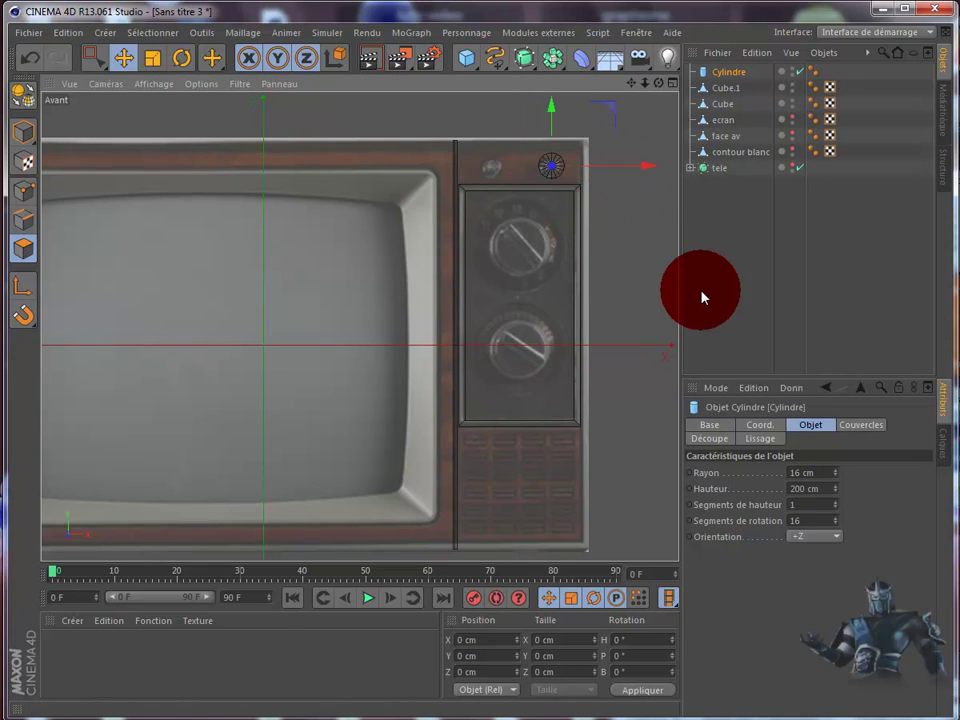
drag(833, 488, 836, 482)
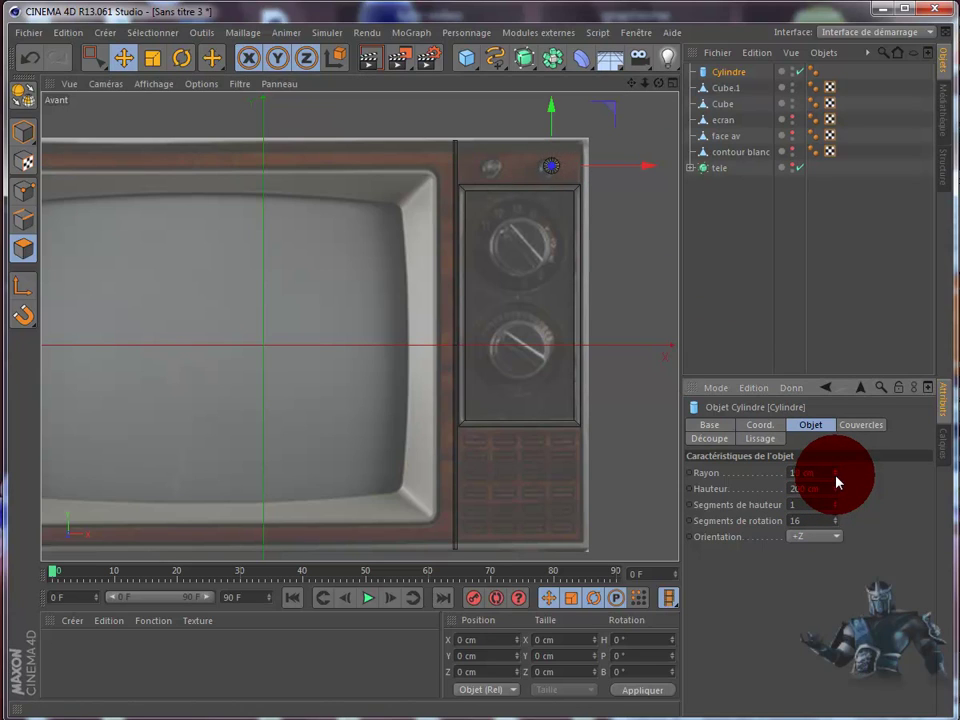
drag(836, 489, 837, 497)
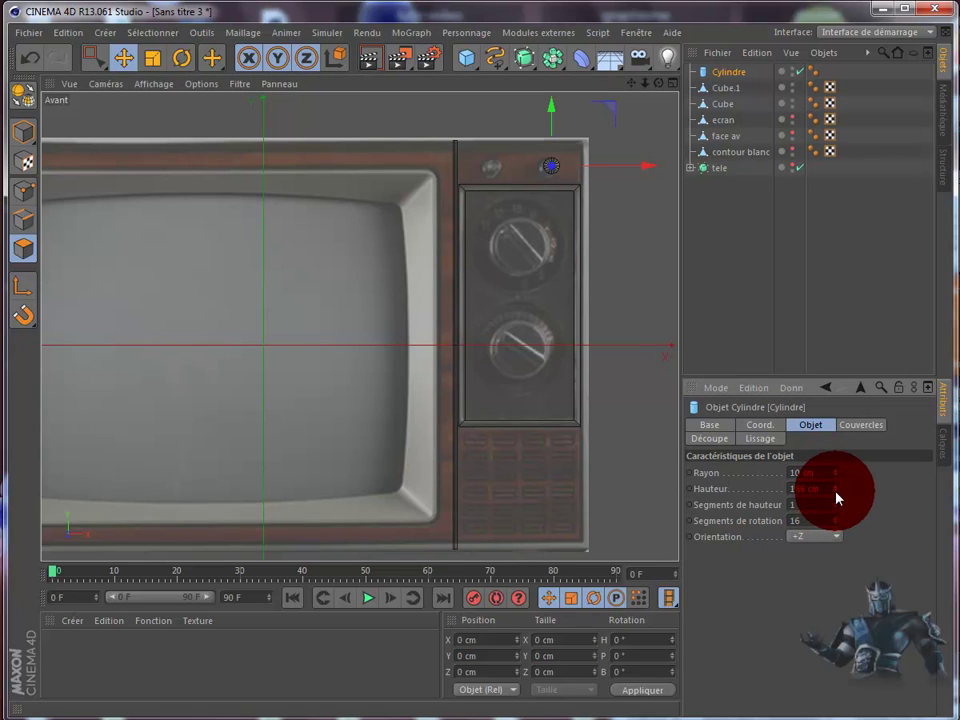
drag(838, 498, 833, 24)
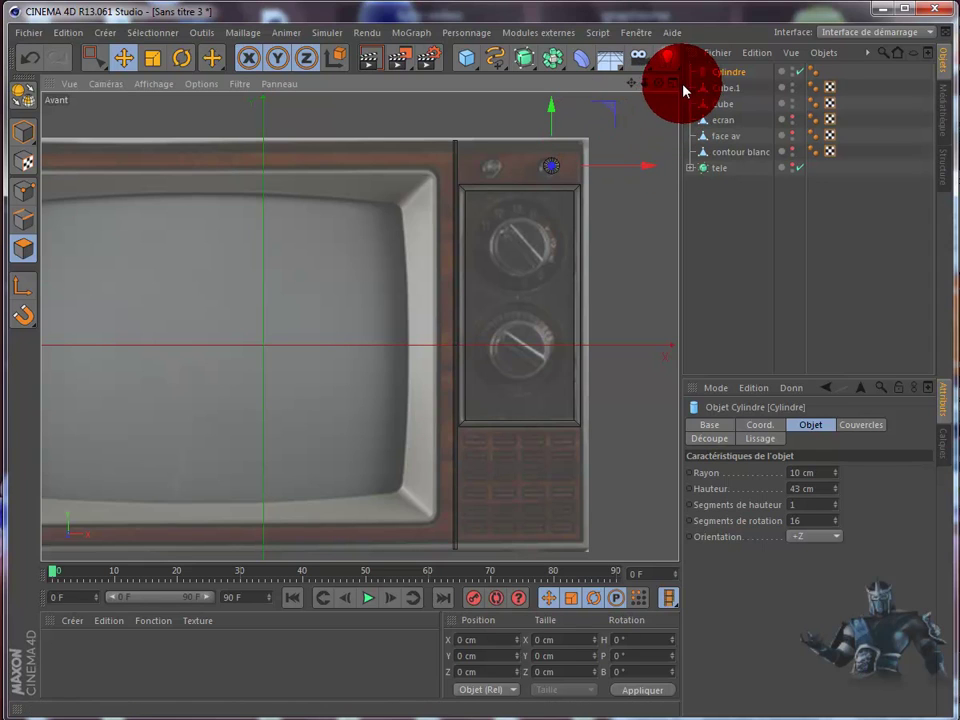
- Maximize the perspective view and make the 'face av' TV body visible again
middle_click(647, 91)
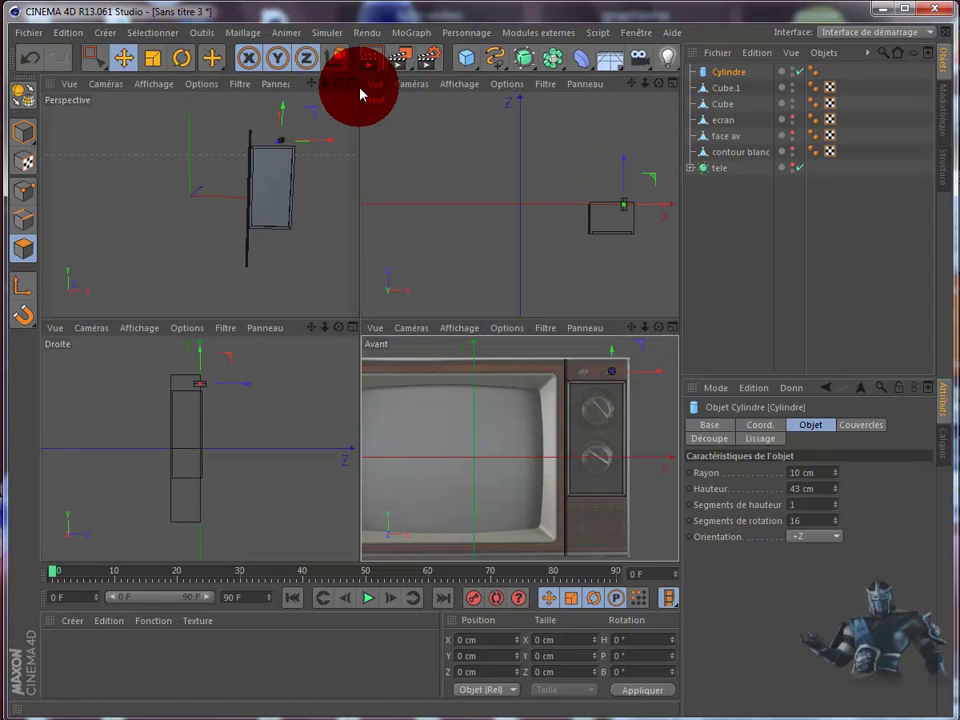
middle_click(353, 87)
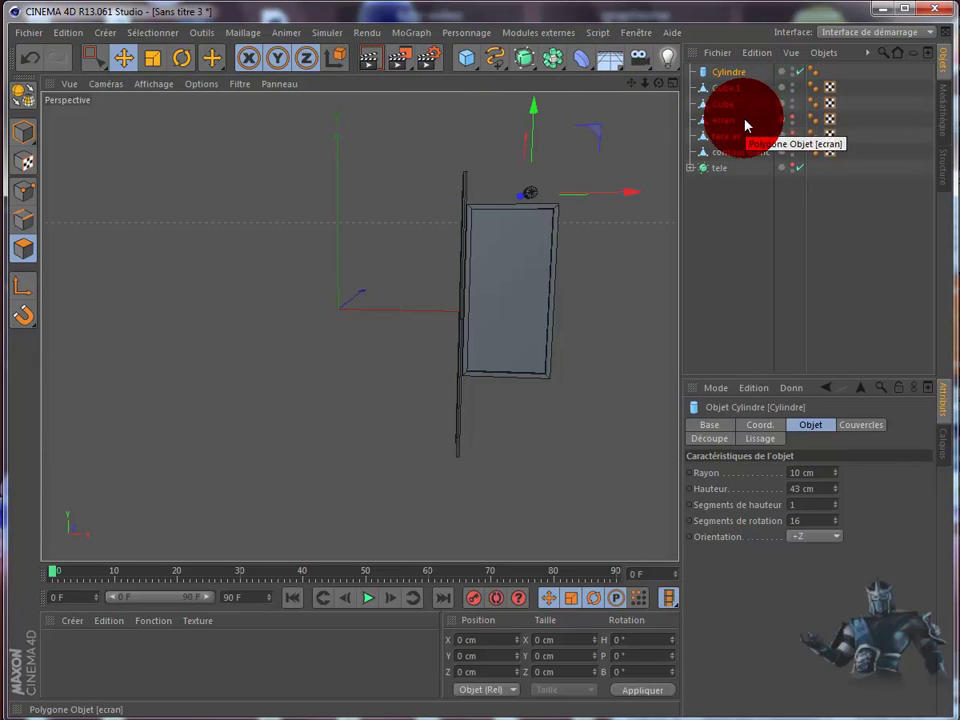
click(793, 141)
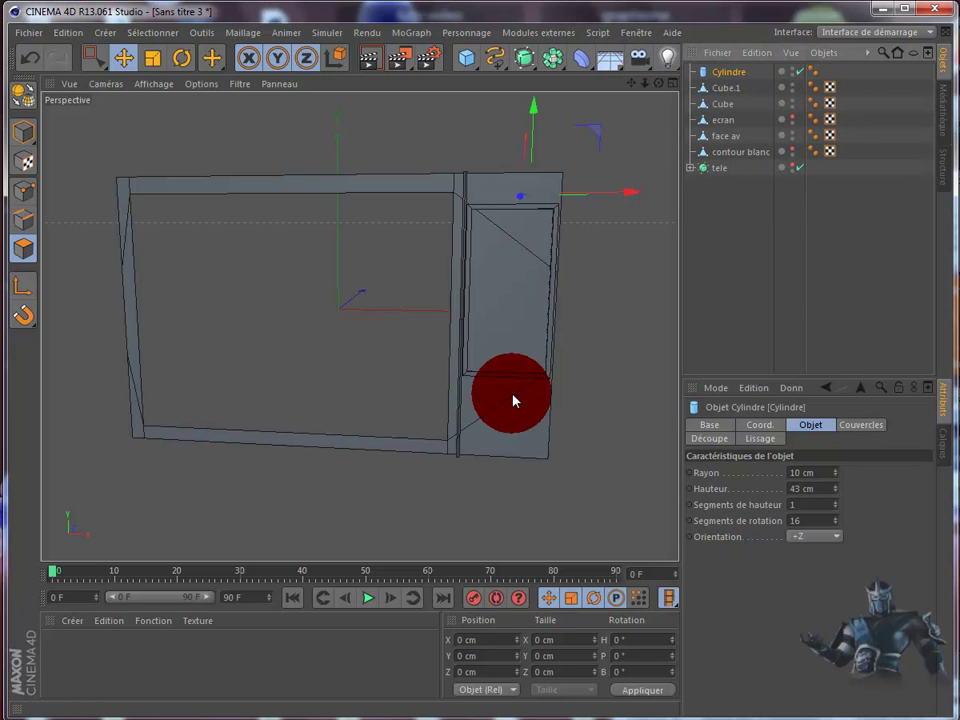
mouse_move(514, 396)
alt+mouse_down()
mouse_move(497, 213)
mouse_move(448, 234)
alt+mouse_up()
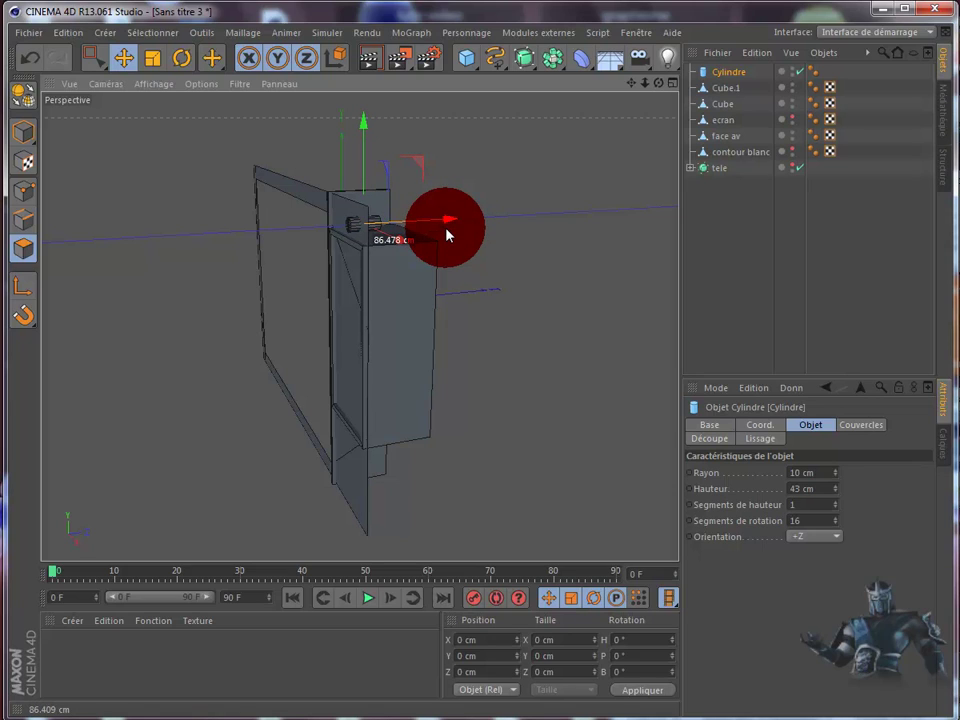
- Slide the cylinder to the top front of the TV and check its placement
alt+drag(447, 235, 543, 188)
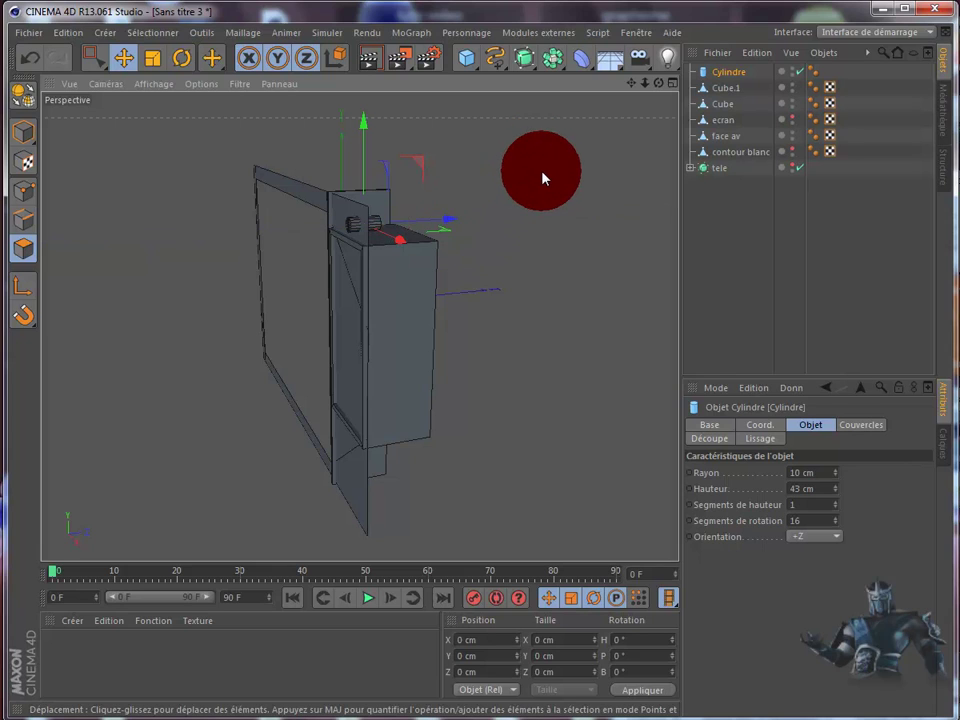
scroll(543, 188, up, 1)
scroll(546, 186, up, 1)
scroll(551, 186, up, 1)
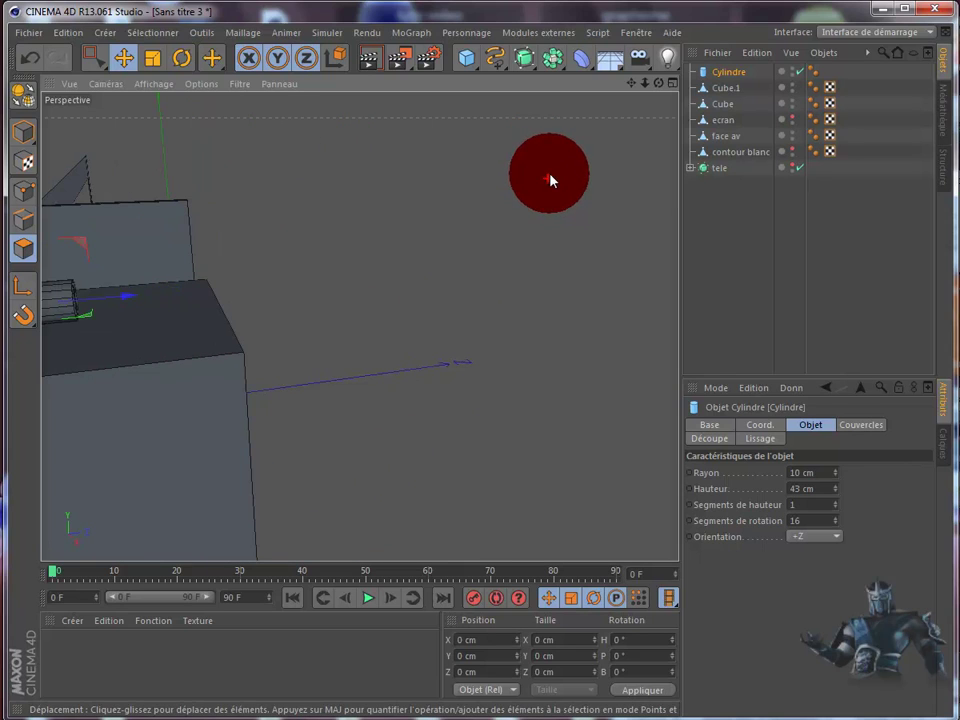
mouse_move(634, 86)
mouse_down()
mouse_move(598, 118)
mouse_move(628, 86)
mouse_up()
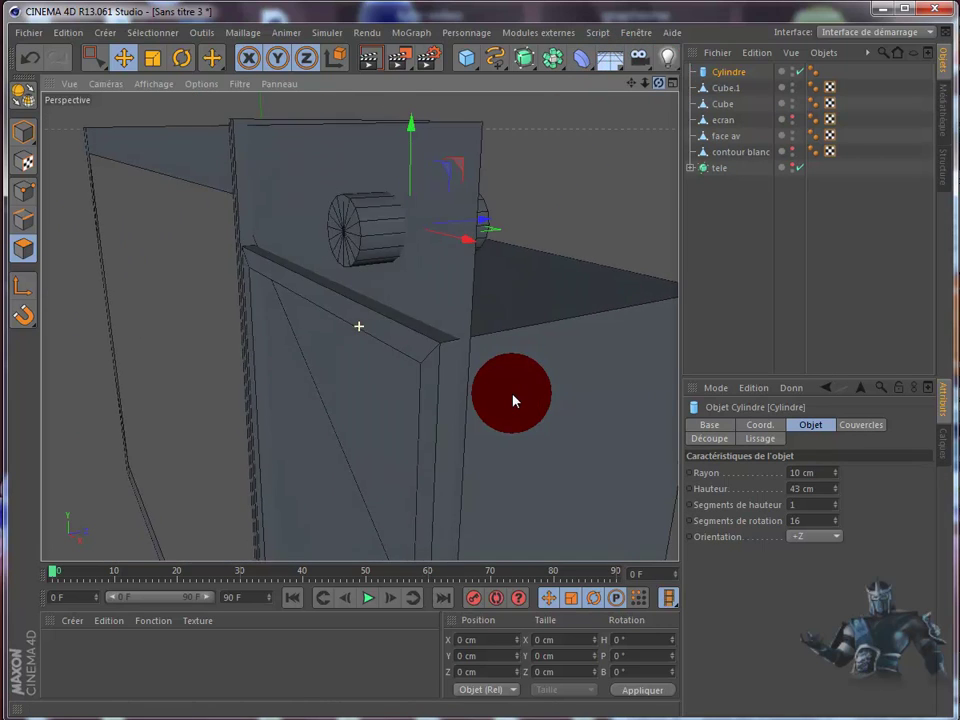
drag(628, 86, 513, 400)
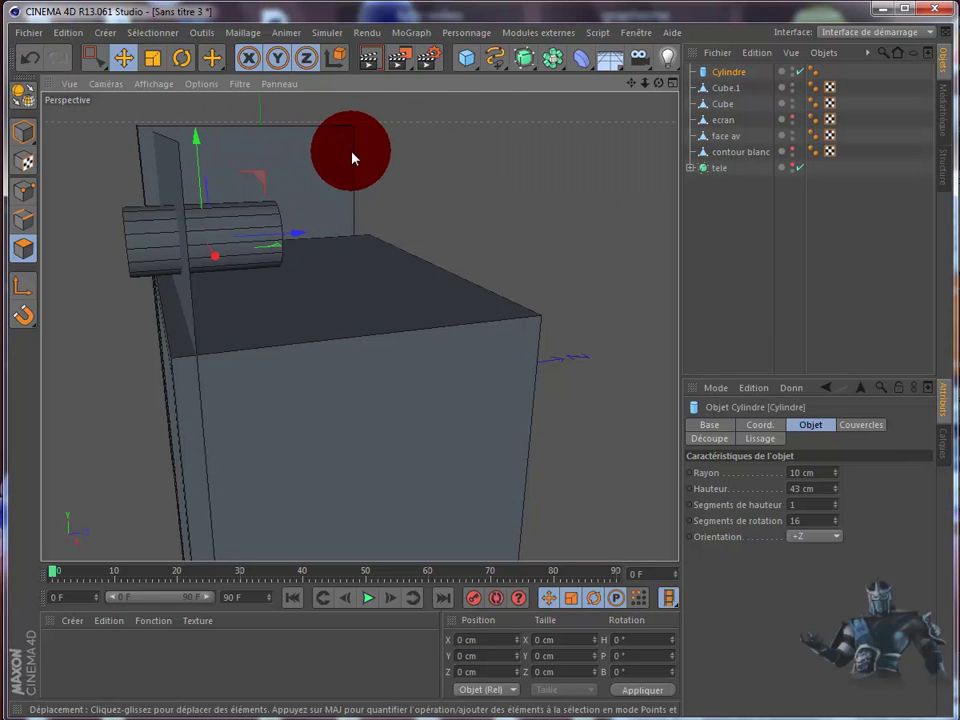
- Make the cylinder editable and knife-cut an edge loop near its right end
key(c)
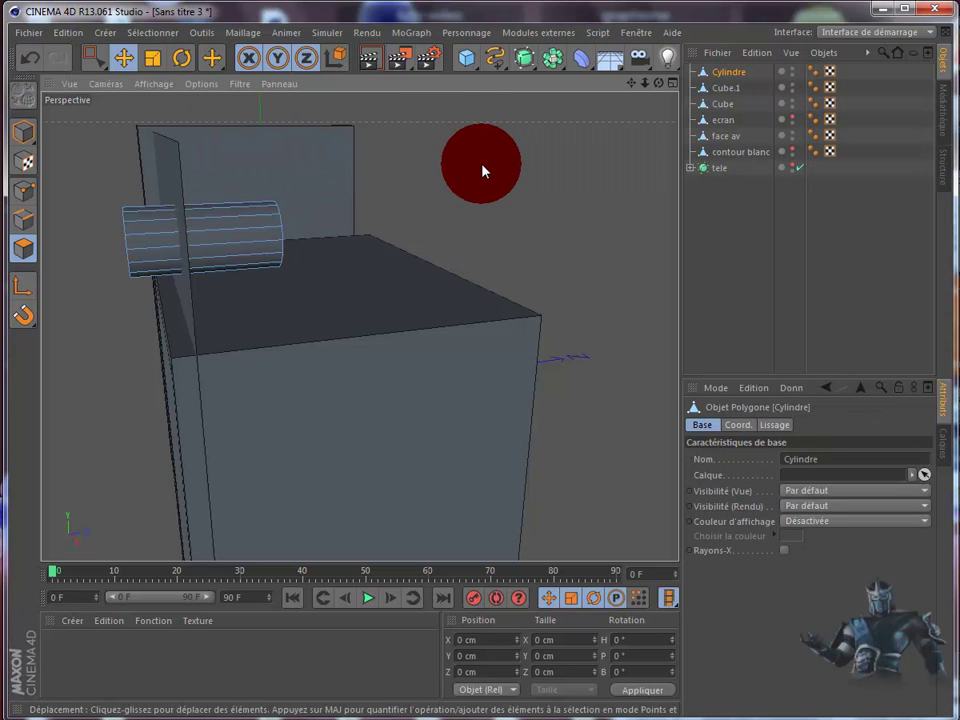
key(k)
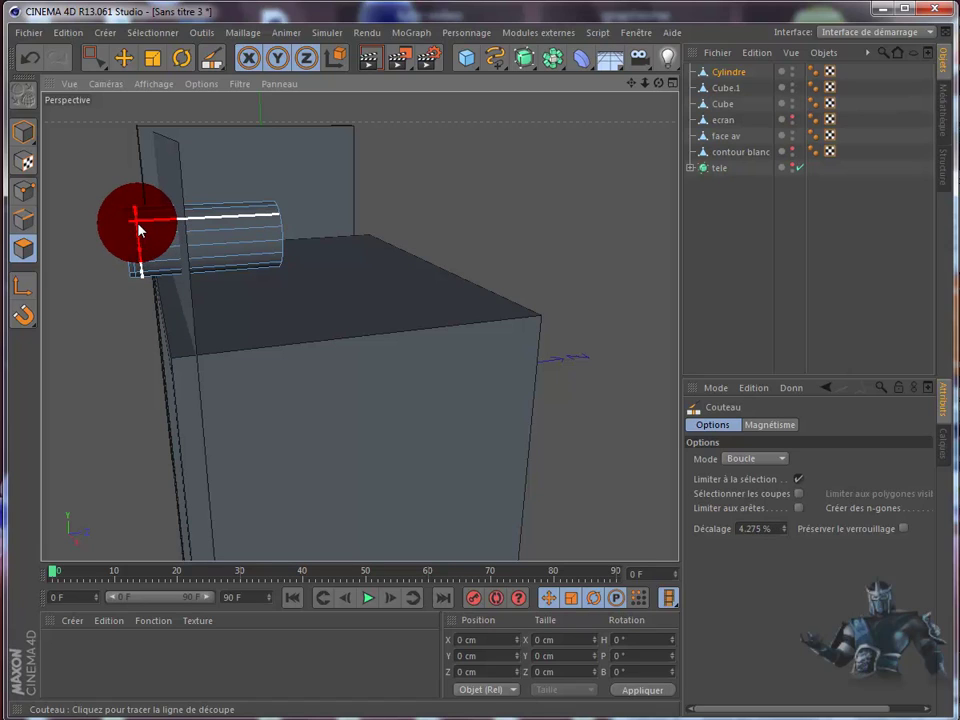
click(139, 228)
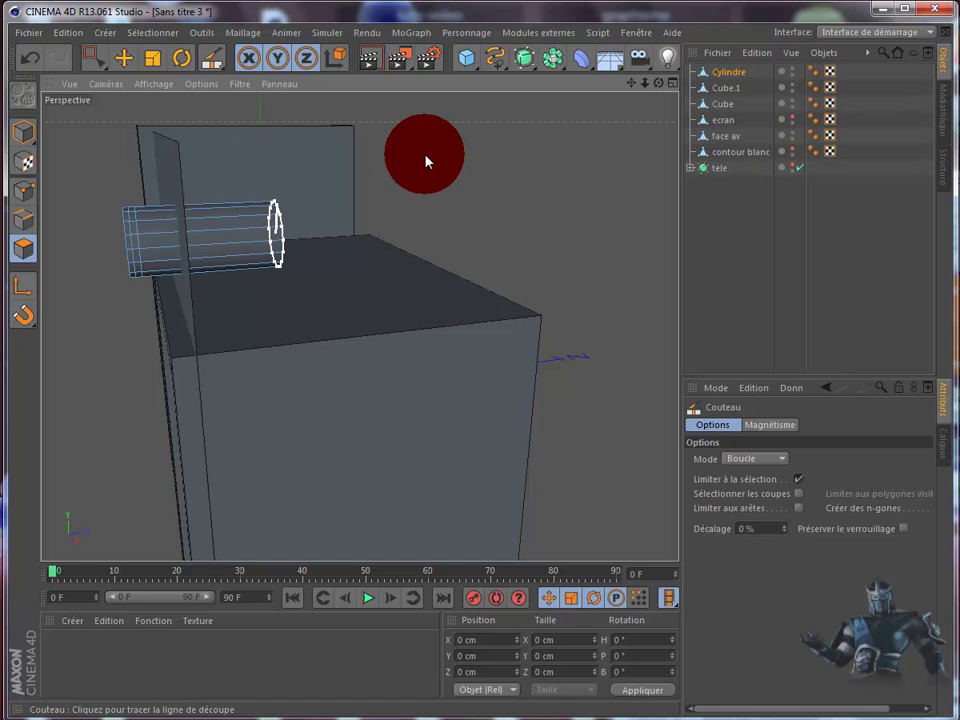
- Select the edge loop at the cylinder's left end and scale it down slightly
key(u)
key(l)
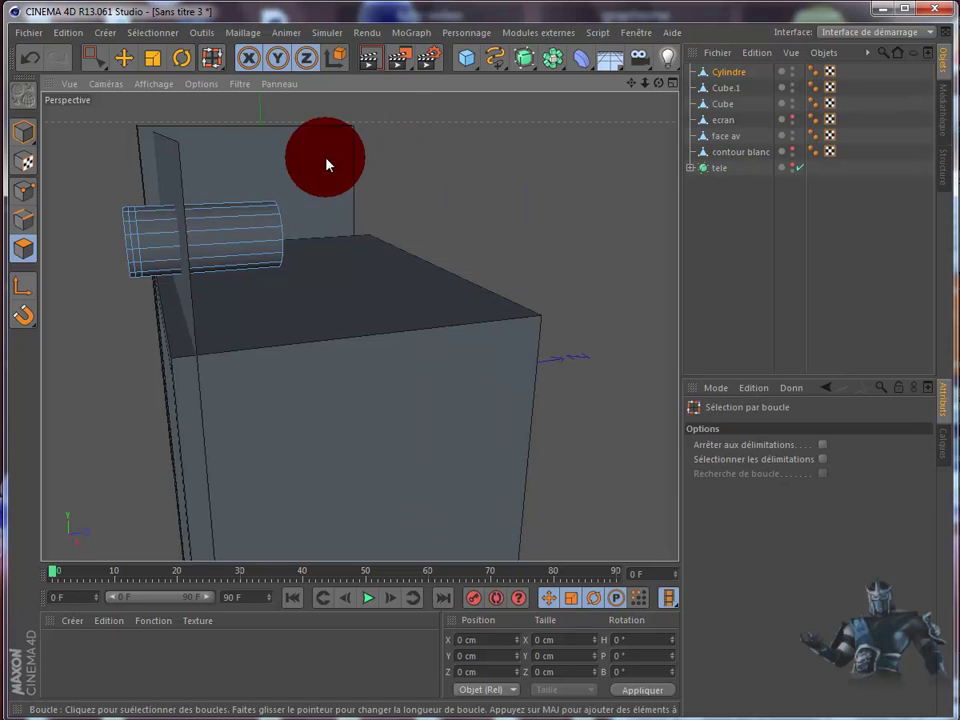
click(25, 220)
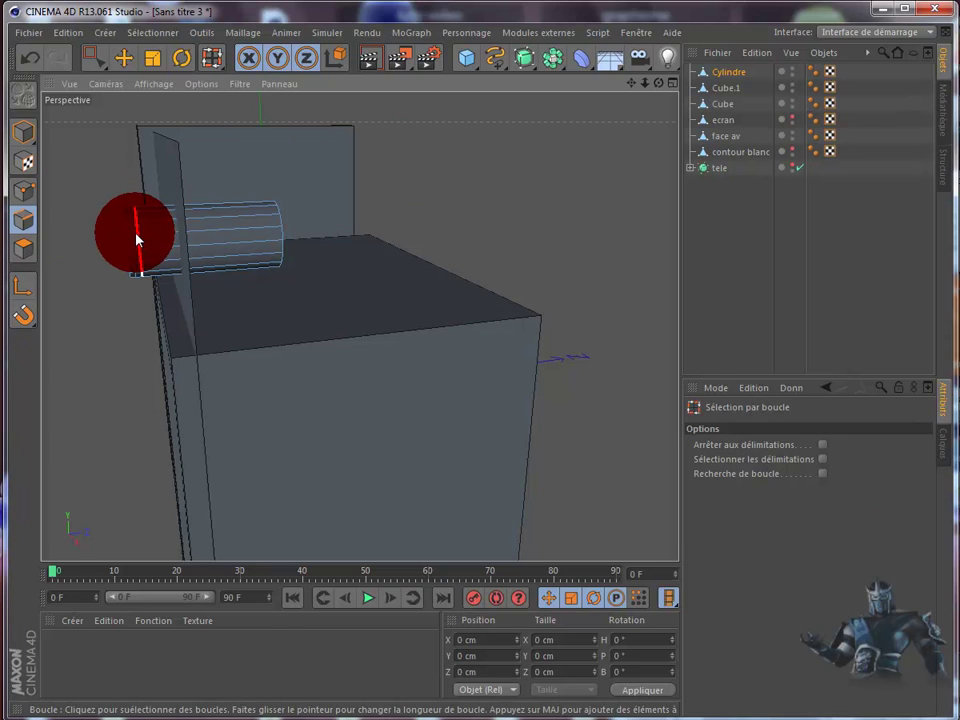
click(138, 240)
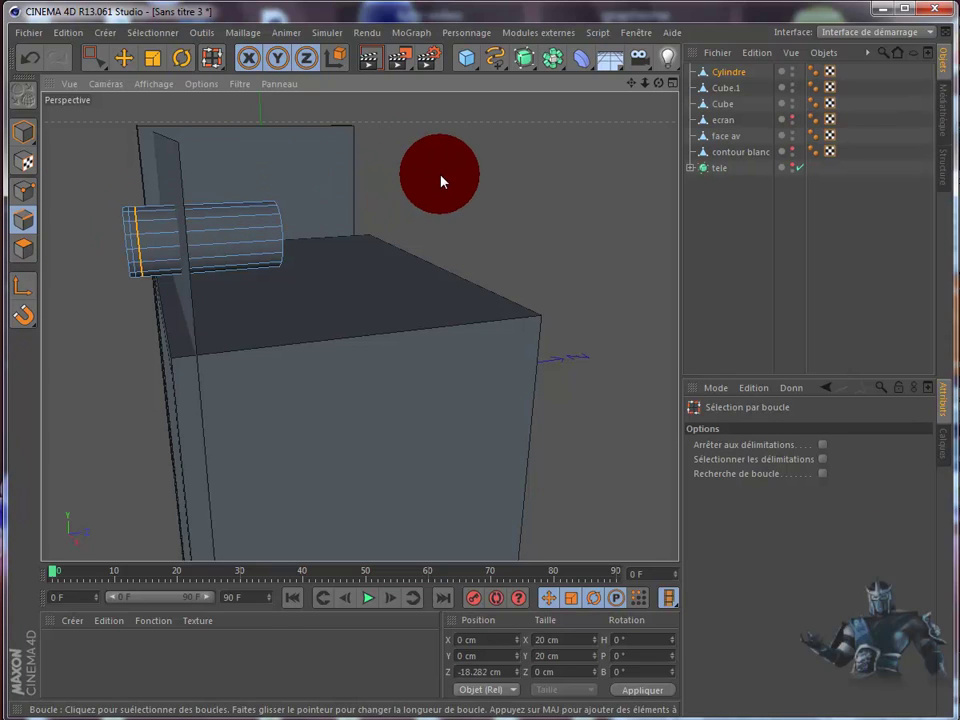
key(t)
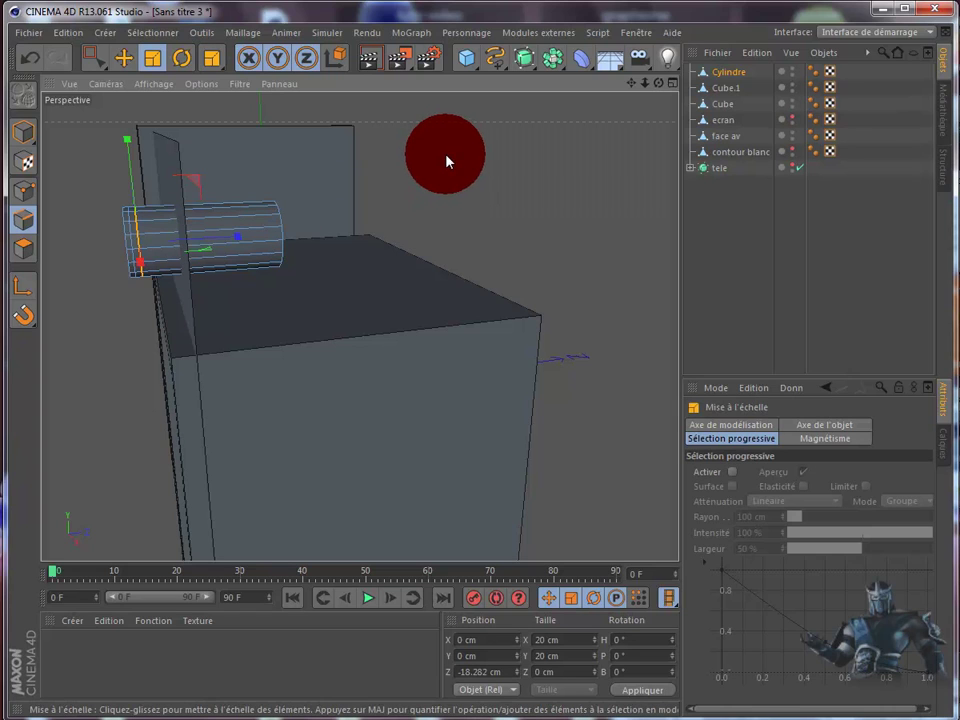
drag(447, 160, 326, 394)
- Add more knife loop cuts, one at the cylinder's end and one near its right end
alt+drag(517, 398, 514, 399)
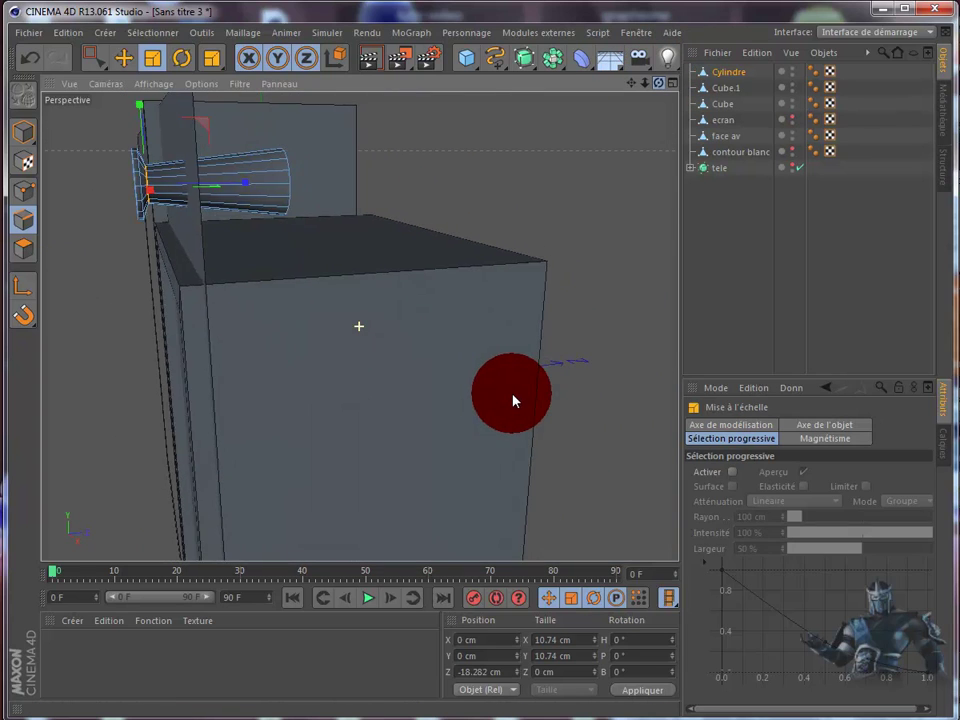
key(k)
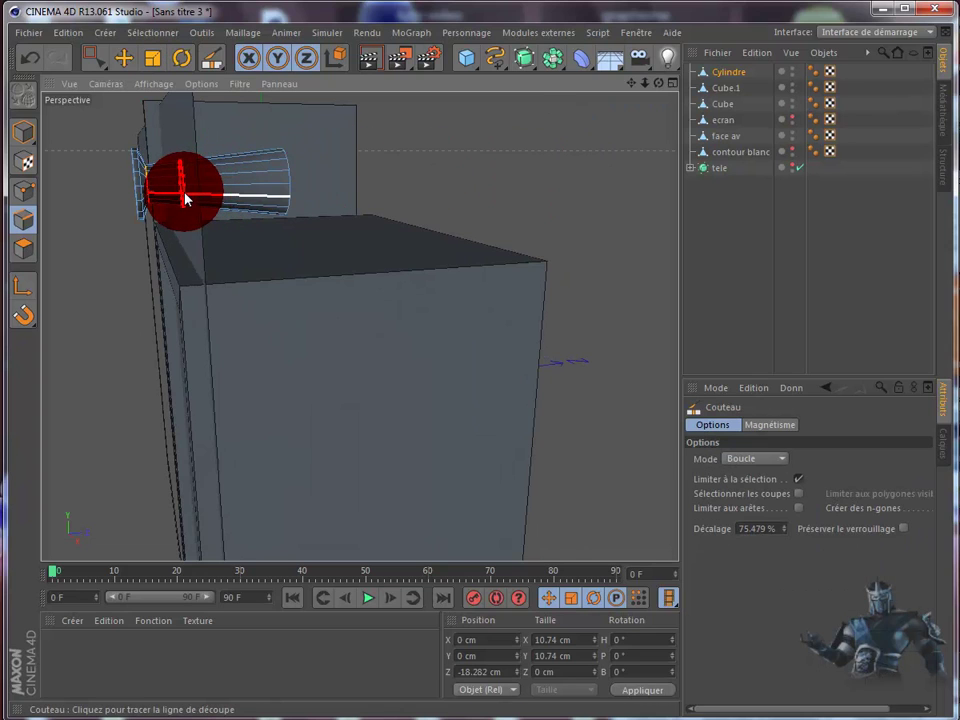
drag(186, 198, 192, 198)
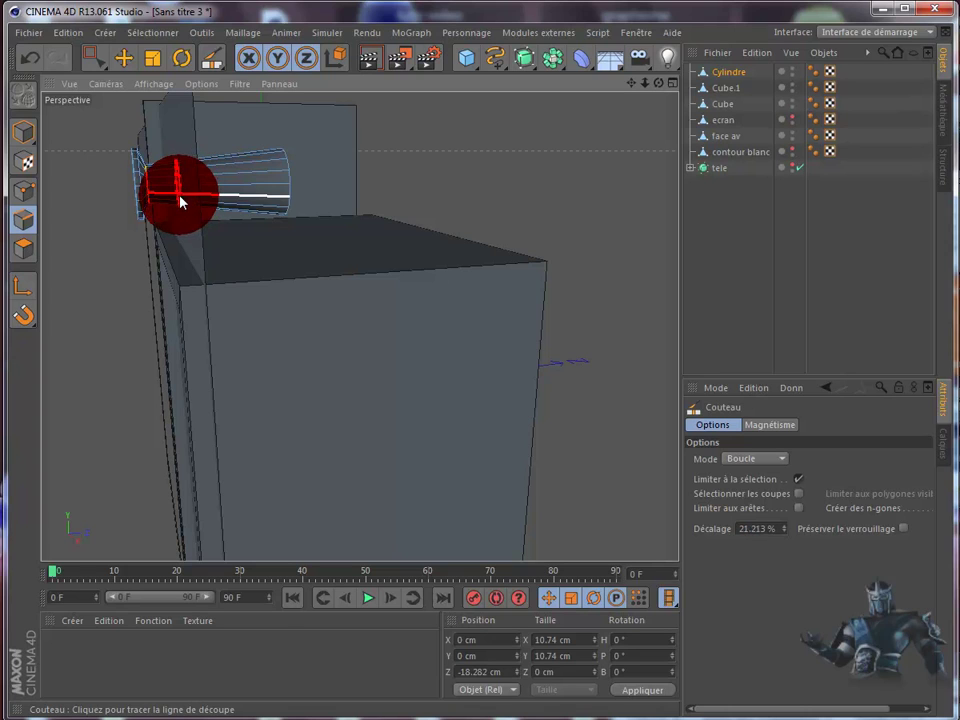
drag(181, 202, 146, 100)
click(127, 55)
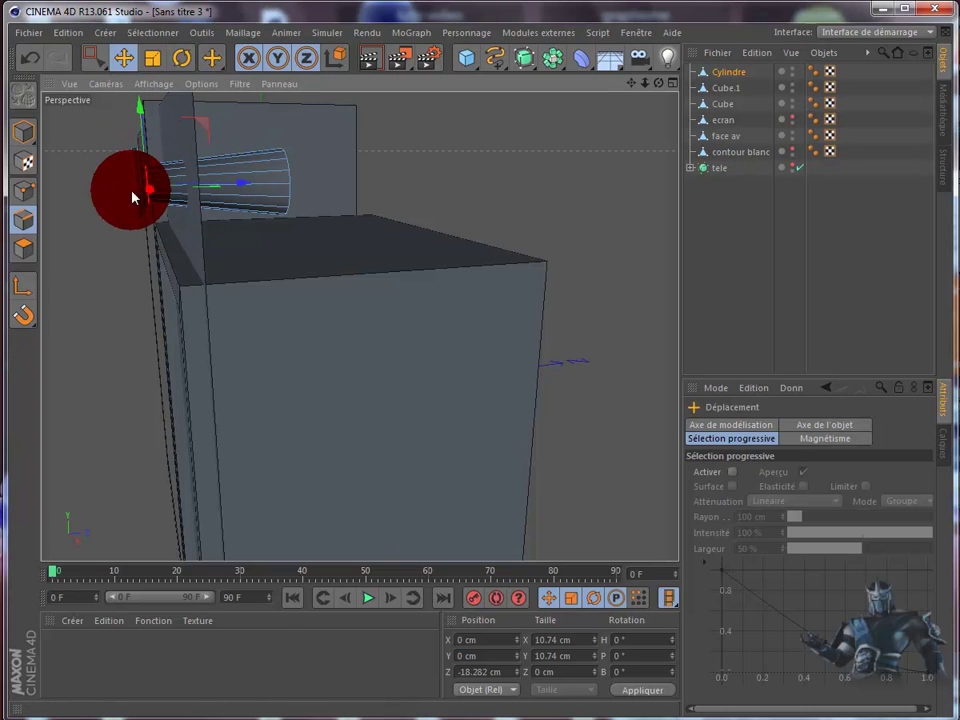
key(k)
key(k)
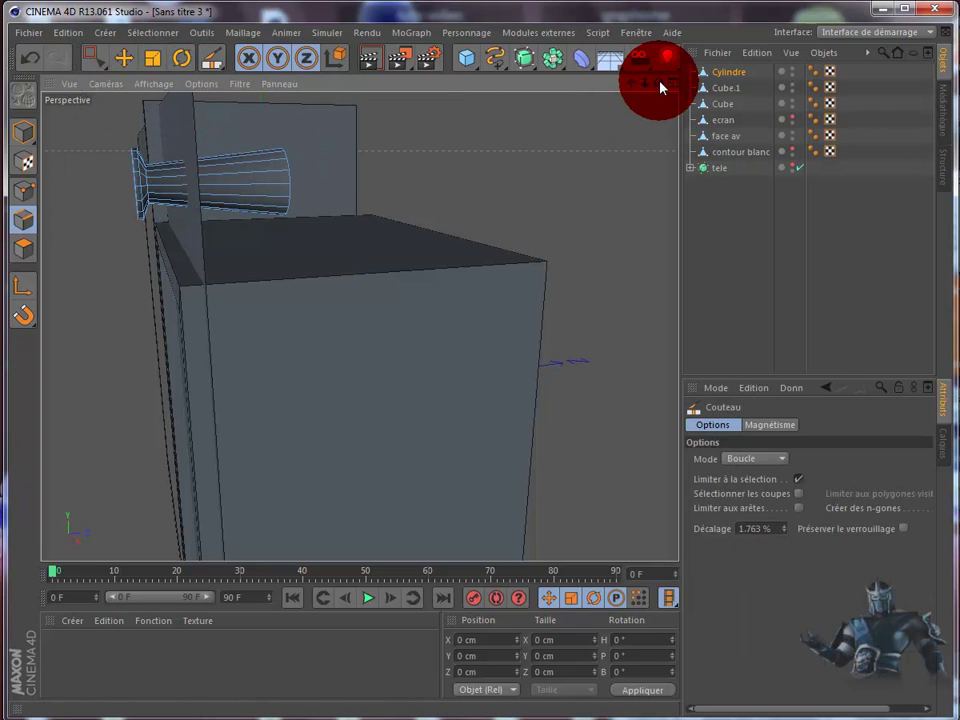
mouse_move(659, 84)
mouse_down()
mouse_move(513, 400)
mouse_move(589, 86)
mouse_up()
mouse_move(214, 146)
mouse_down()
mouse_move(168, 189)
mouse_move(164, 176)
mouse_up()
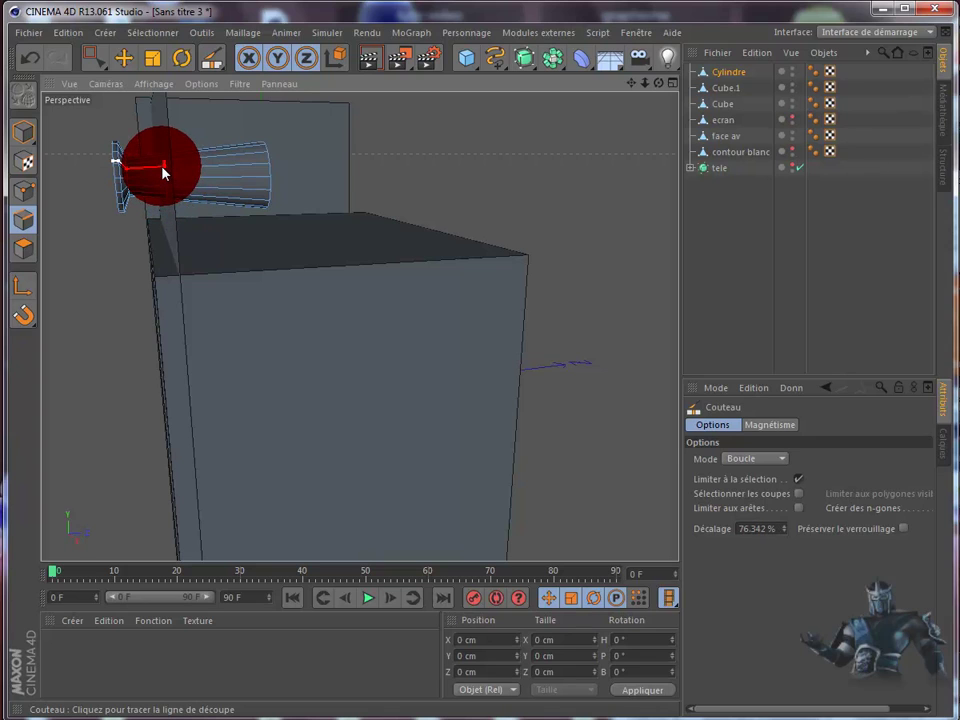
drag(163, 173, 418, 140)
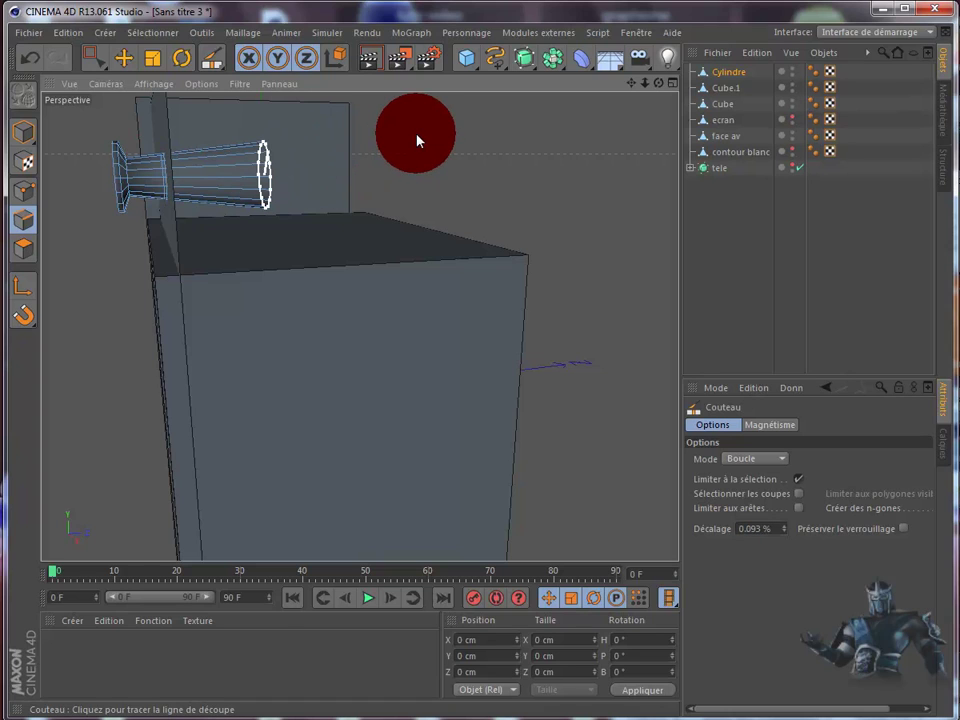
- Loop-select a ring on the knob cylinder and scale it down to about 8.2 cm, forming a neck
key(u)
key(l)
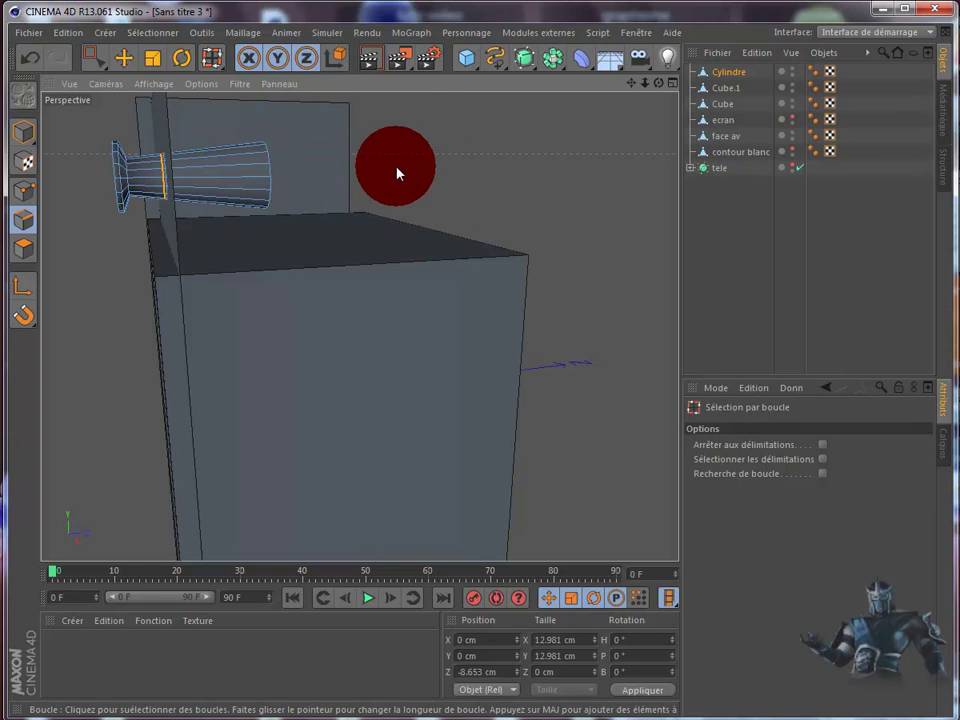
mouse_move(164, 177)
mouse_down()
mouse_move(408, 165)
mouse_move(432, 140)
mouse_move(365, 219)
mouse_move(299, 258)
mouse_up()
key(t)
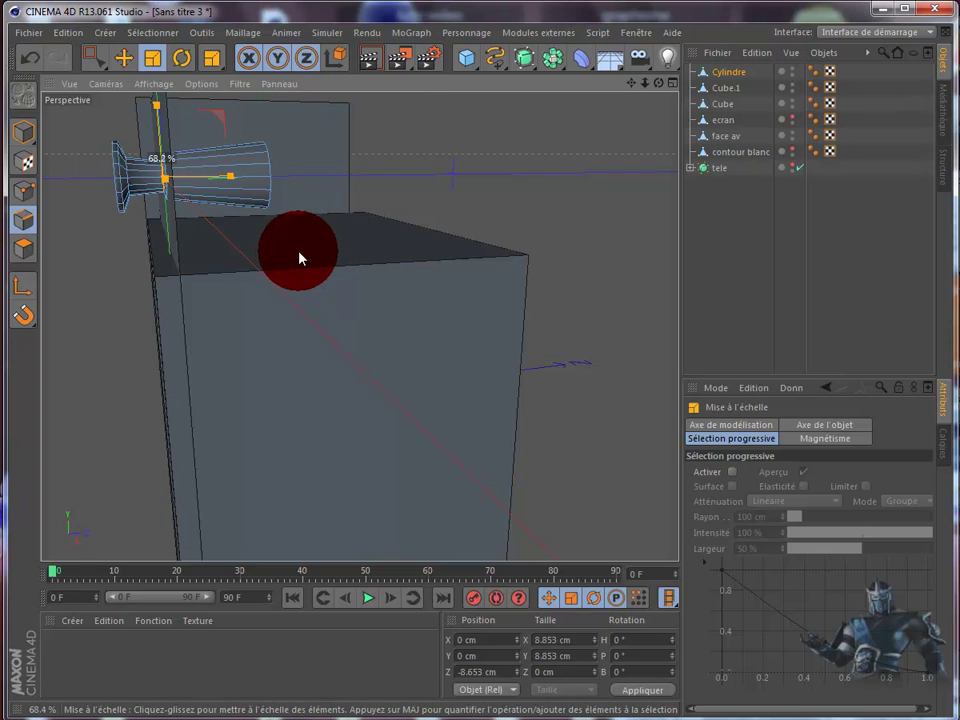
drag(299, 258, 281, 272)
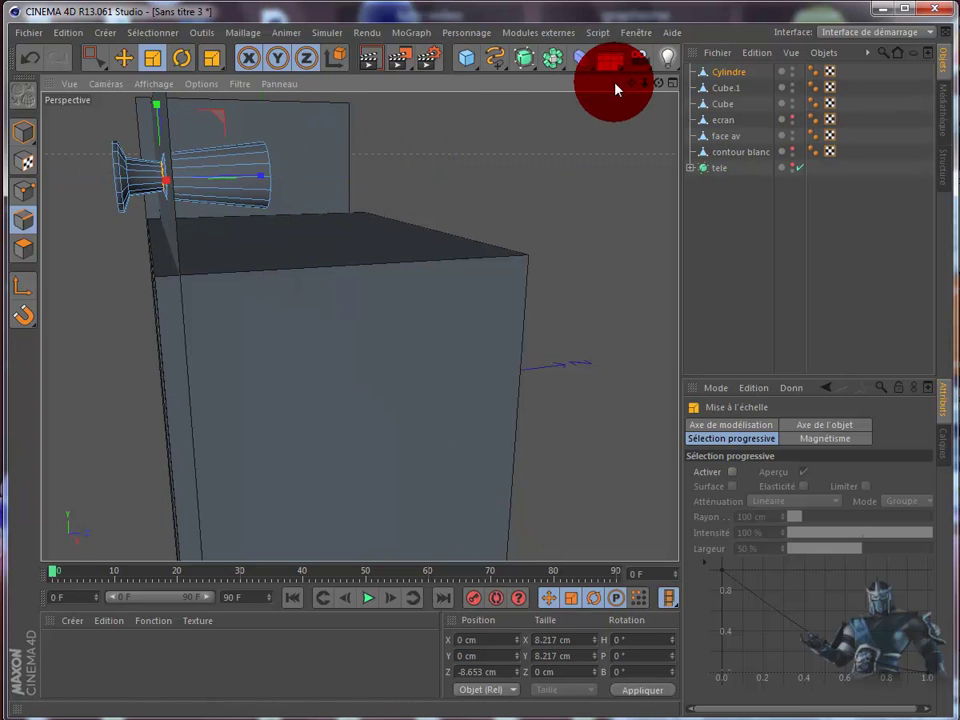
mouse_move(615, 88)
mouse_down()
mouse_move(647, 90)
mouse_move(514, 399)
mouse_move(425, 157)
mouse_move(616, 150)
mouse_up()
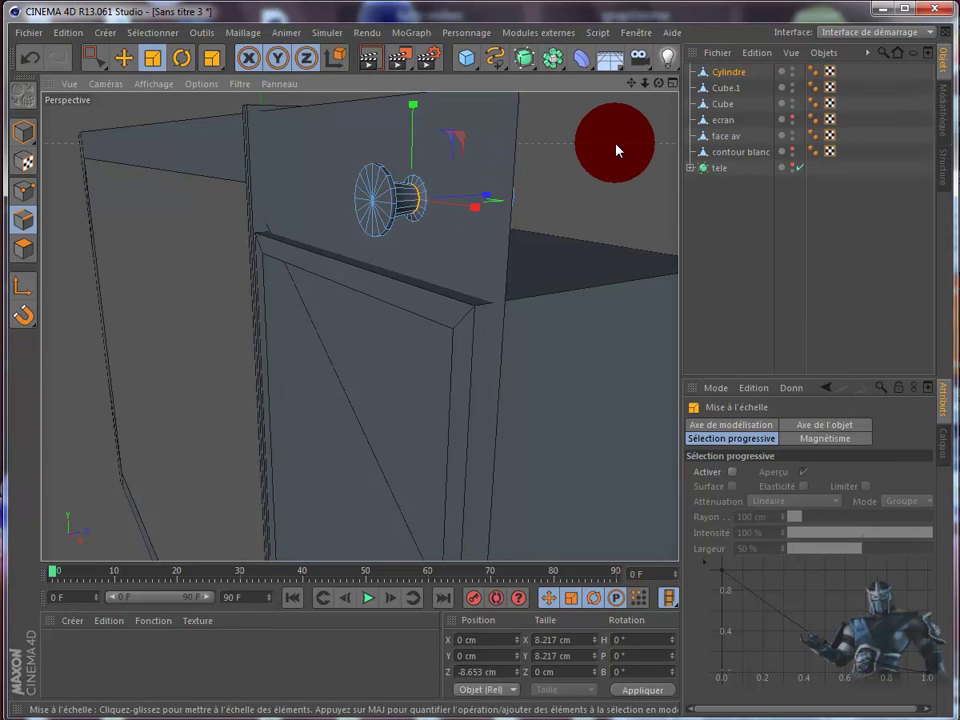
- Select the loop next to the neck and scale it up to about 16.5 cm
key(u)
key(l)
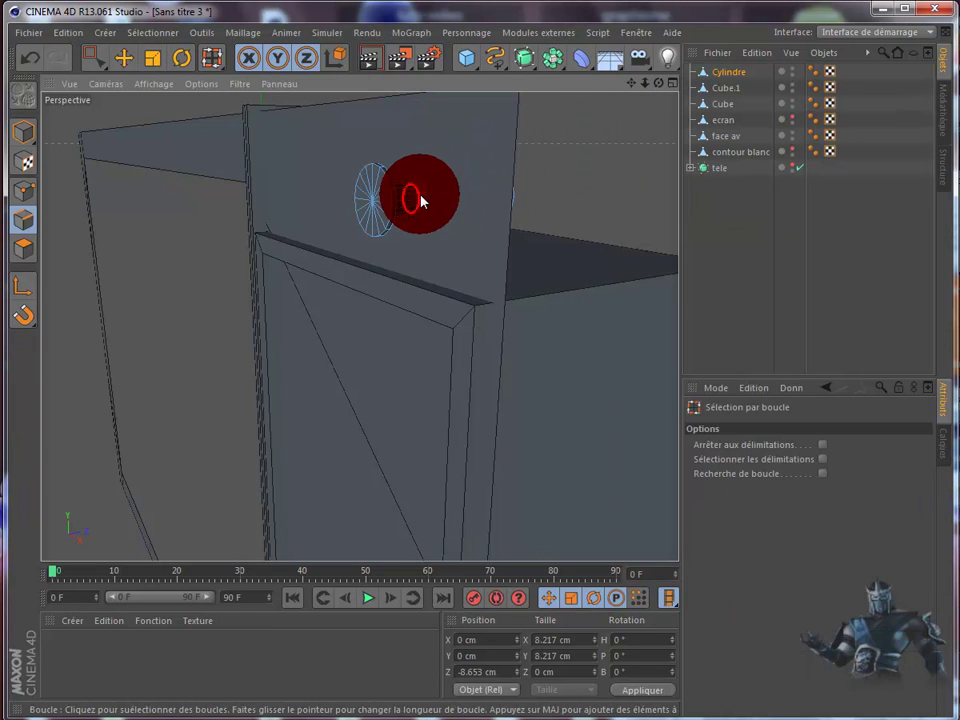
mouse_move(420, 201)
mouse_down()
mouse_move(604, 162)
mouse_move(516, 400)
mouse_up()
key(t)
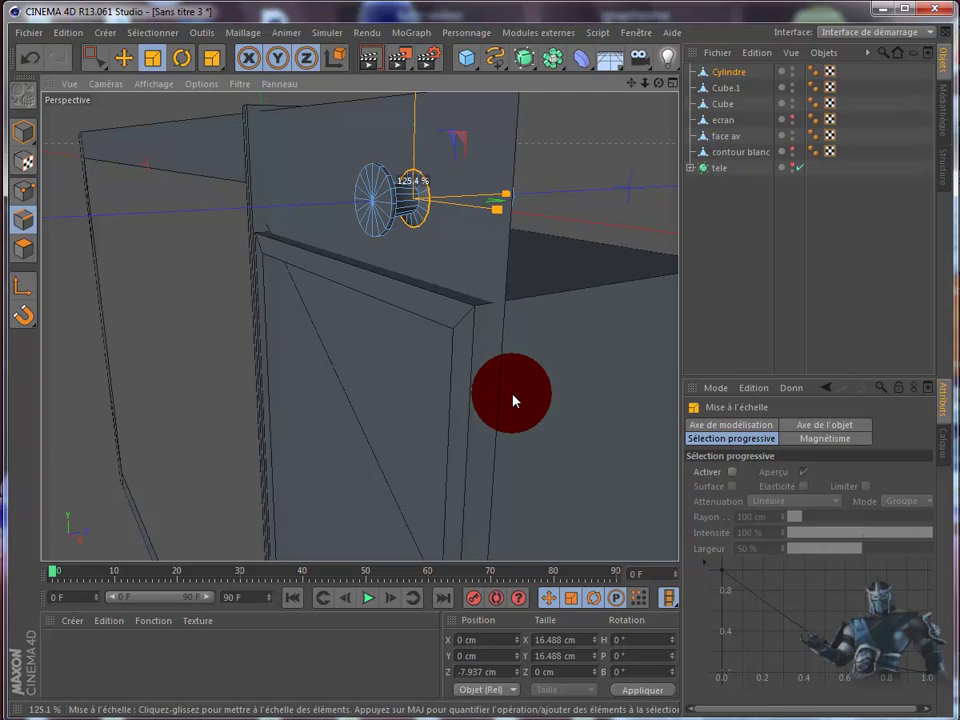
drag(516, 400, 514, 401)
mouse_move(660, 95)
mouse_down()
mouse_move(593, 163)
mouse_move(629, 97)
mouse_move(499, 401)
mouse_move(514, 399)
mouse_move(510, 390)
mouse_move(513, 401)
mouse_up()
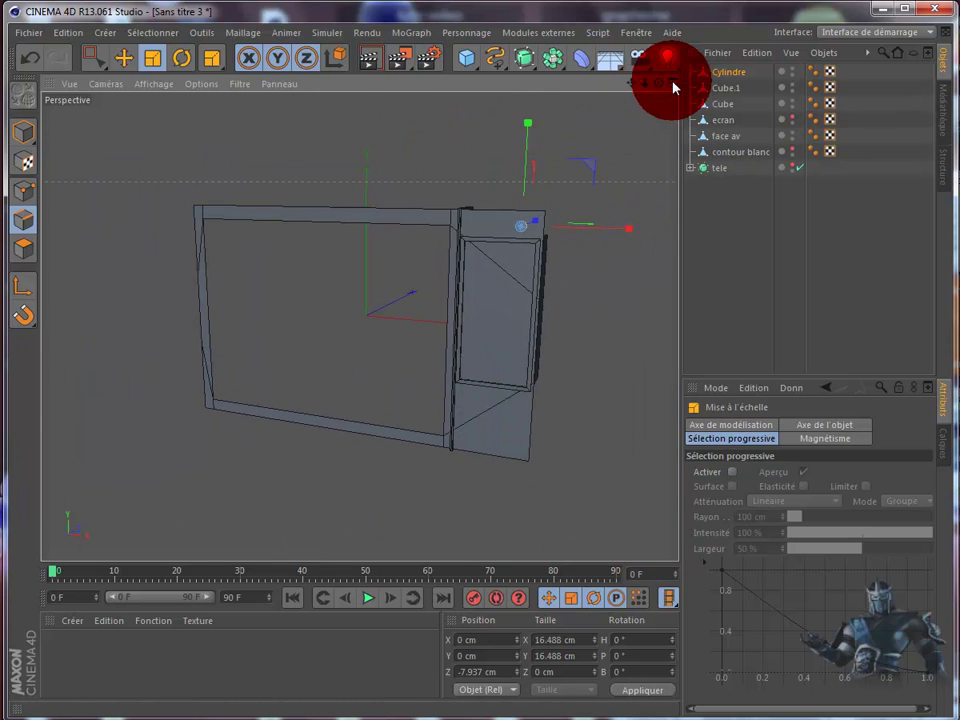
- Deselect the knob and maximize the front (Avant) view
mouse_move(658, 88)
mouse_down()
mouse_move(513, 401)
mouse_move(727, 217)
mouse_up()
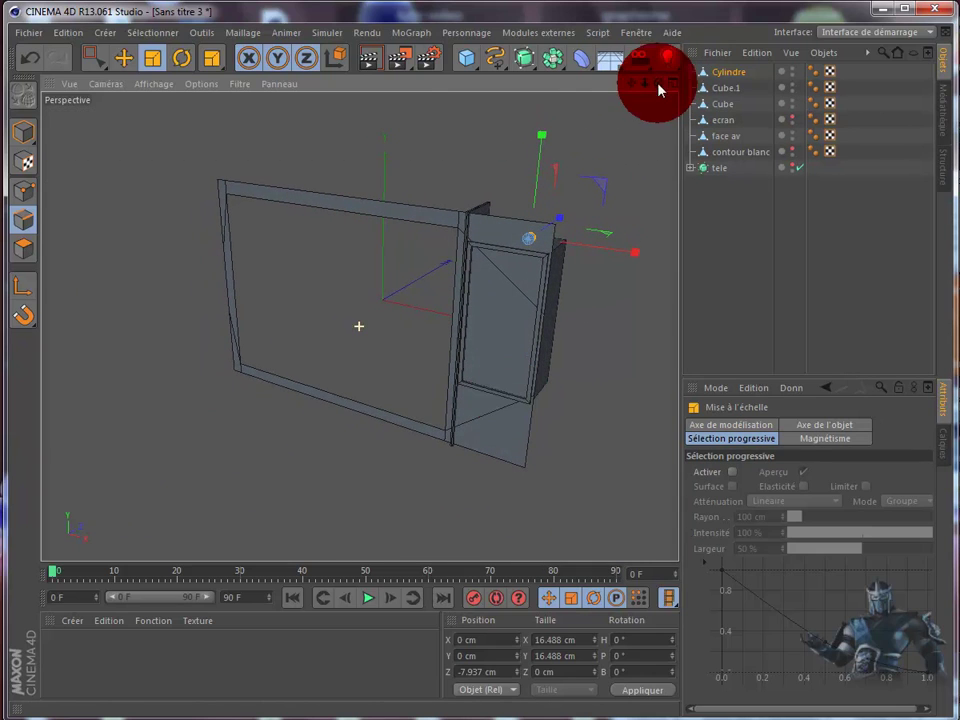
click(727, 217)
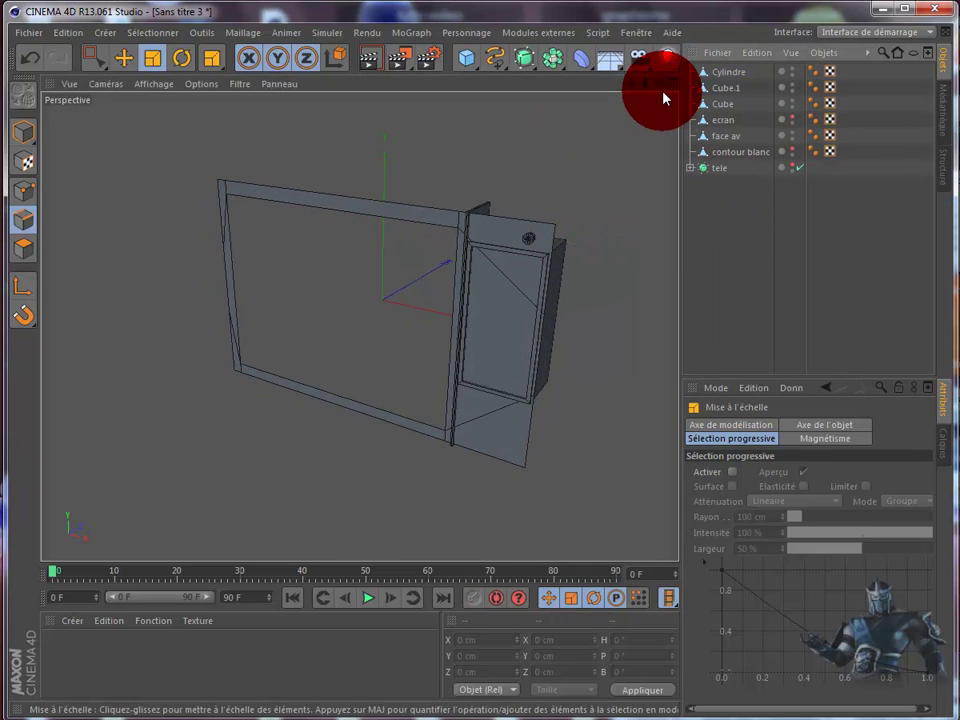
drag(660, 88, 514, 396)
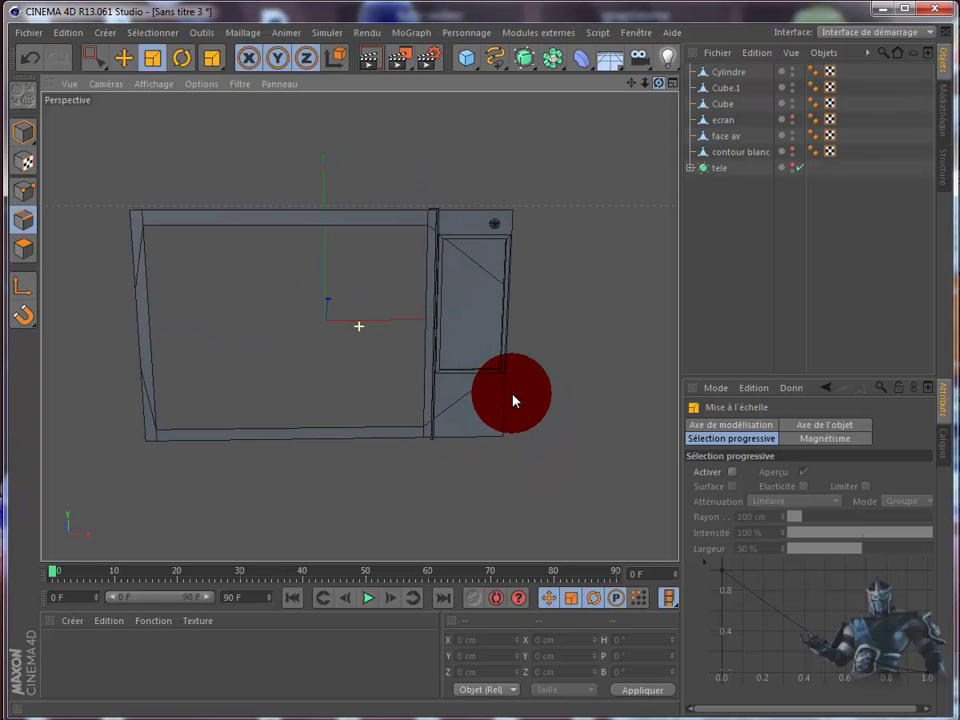
click(670, 83)
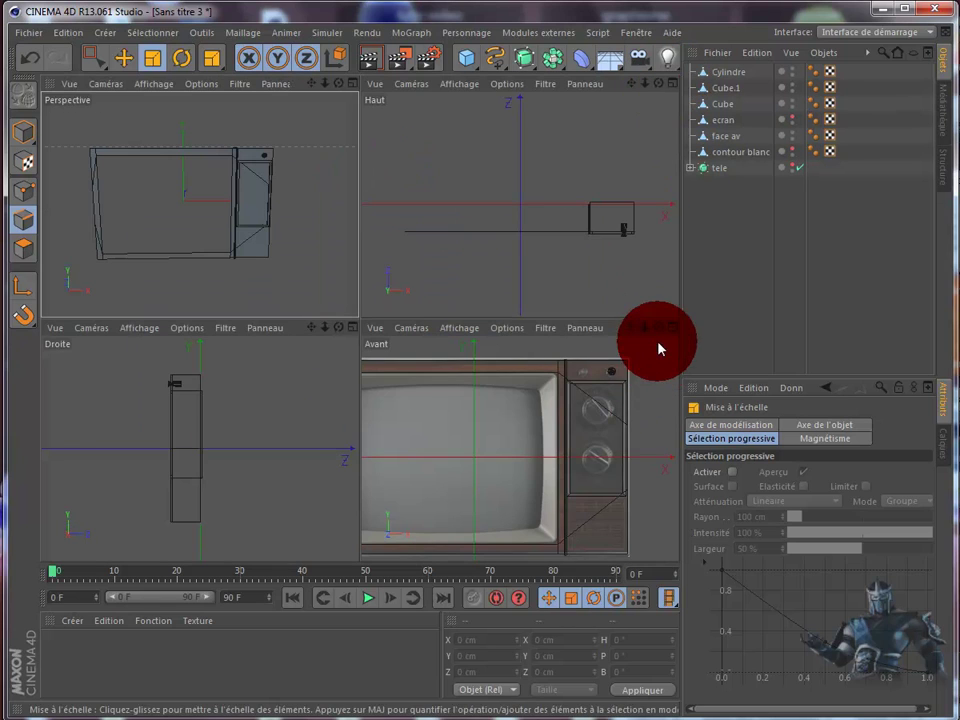
click(669, 329)
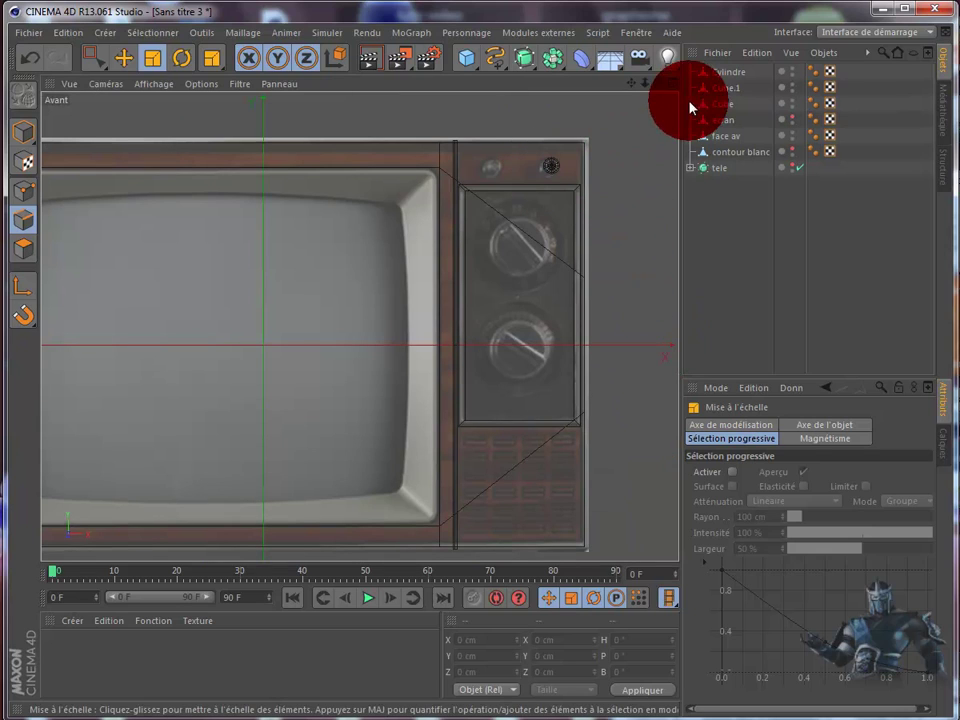
- Slide the Cylindre knob left along X to about 283 cm in Model mode
click(736, 74)
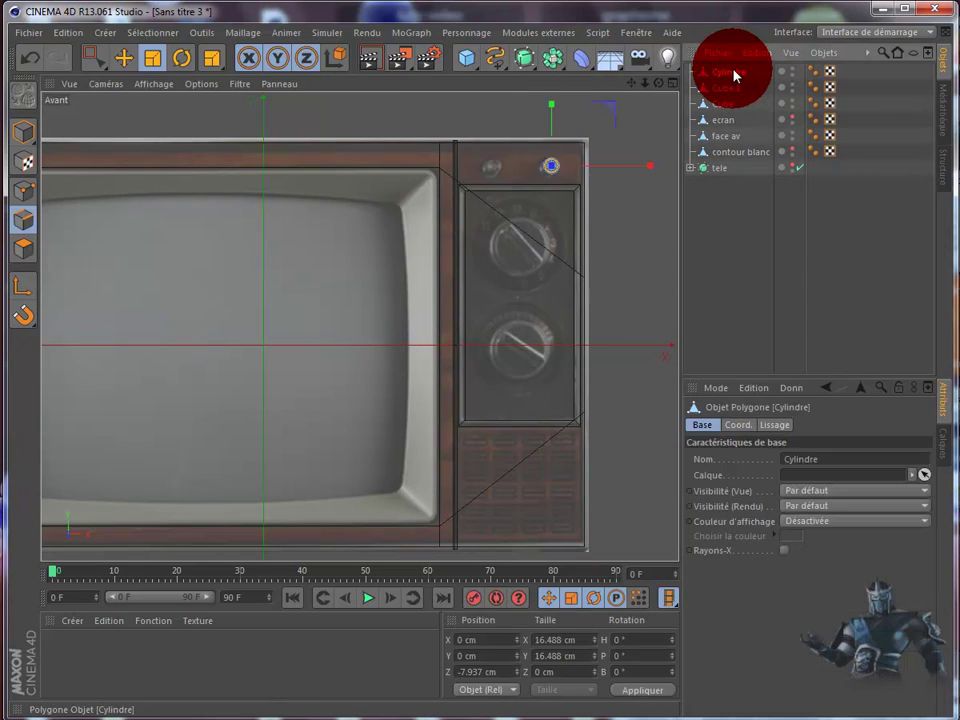
click(124, 58)
drag(652, 172, 651, 172)
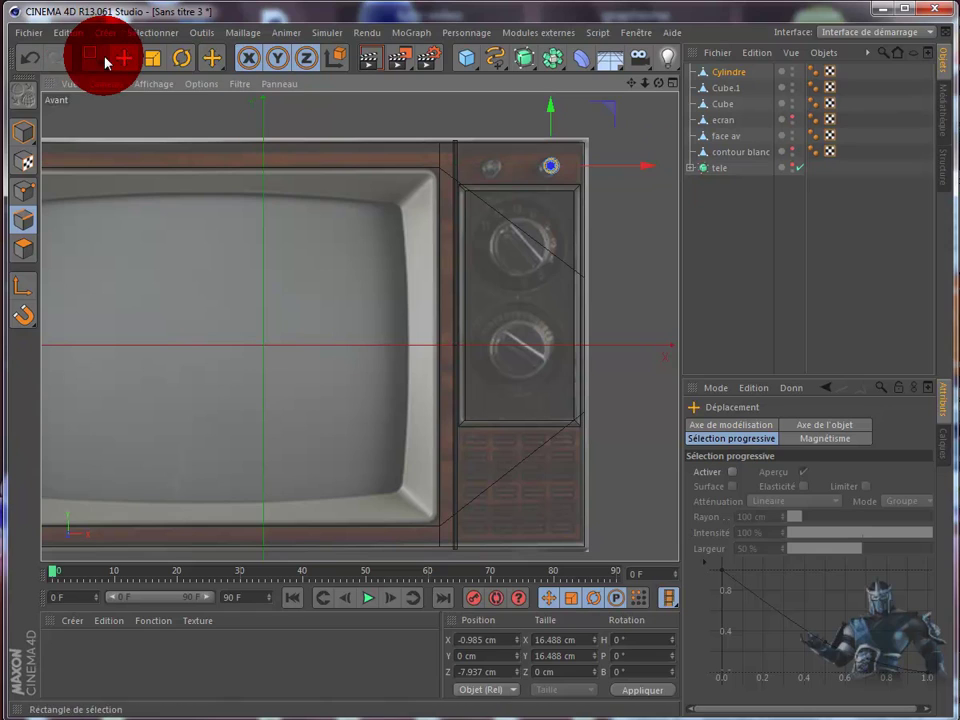
click(31, 60)
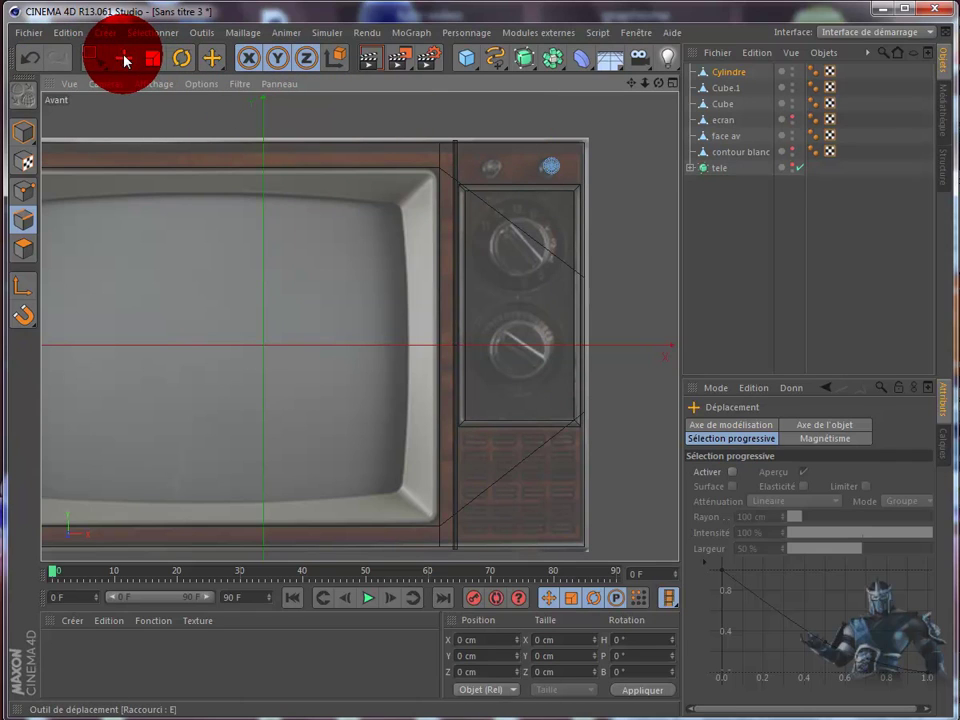
click(24, 131)
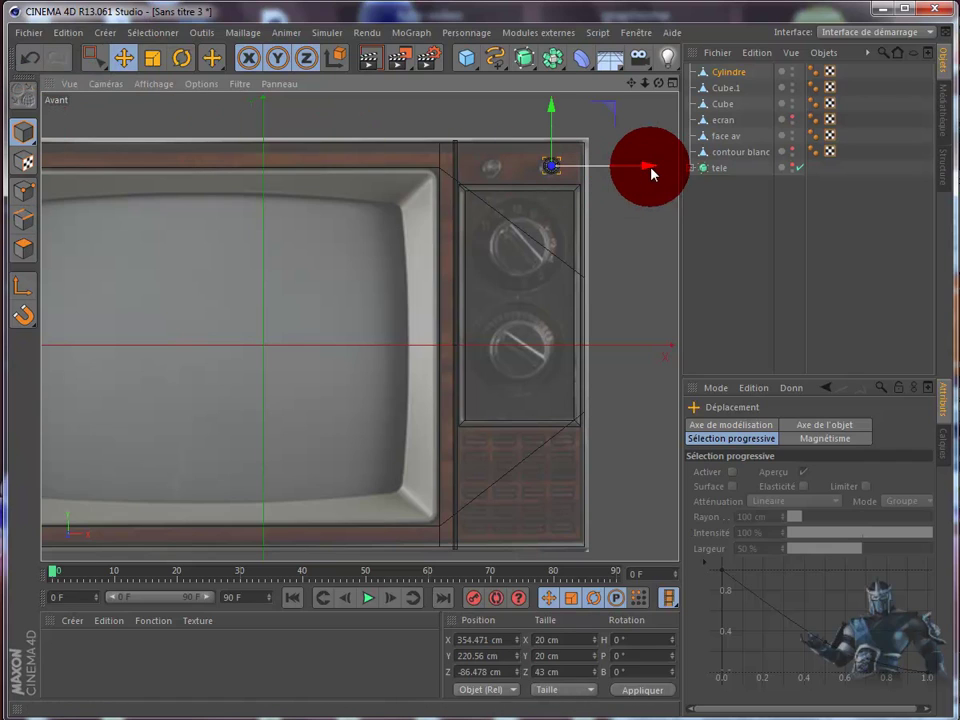
drag(653, 170, 651, 171)
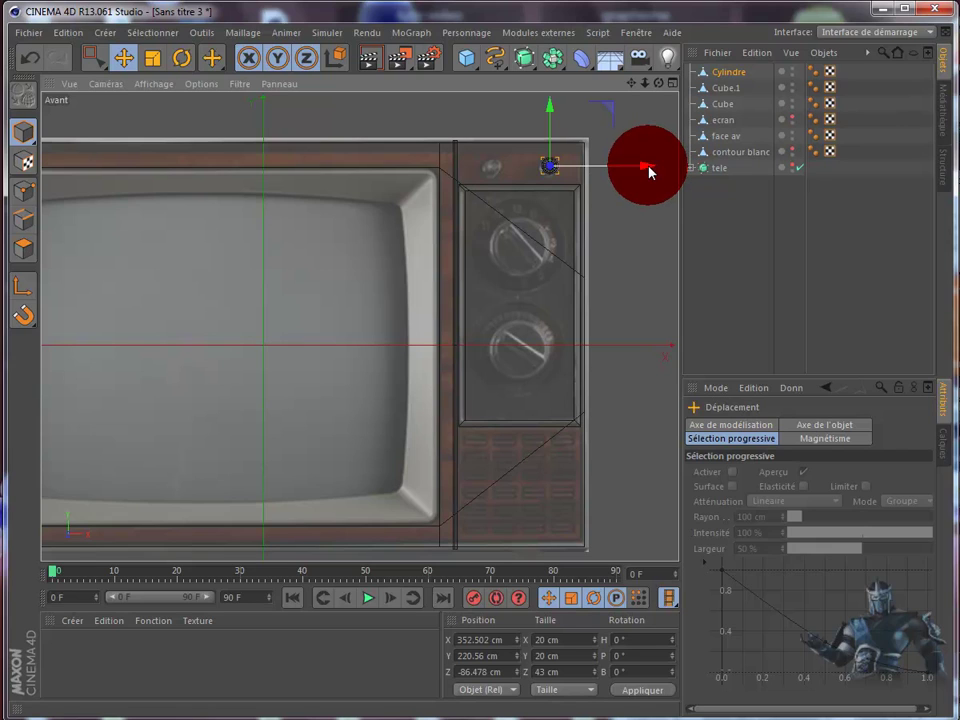
mouse_move(649, 172)
mouse_down()
mouse_move(591, 182)
mouse_move(630, 227)
mouse_up()
- Duplicate the knob as Cylindre.1 beside the original
key(ctrl+c)
key(ctrl+v)
click(630, 227)
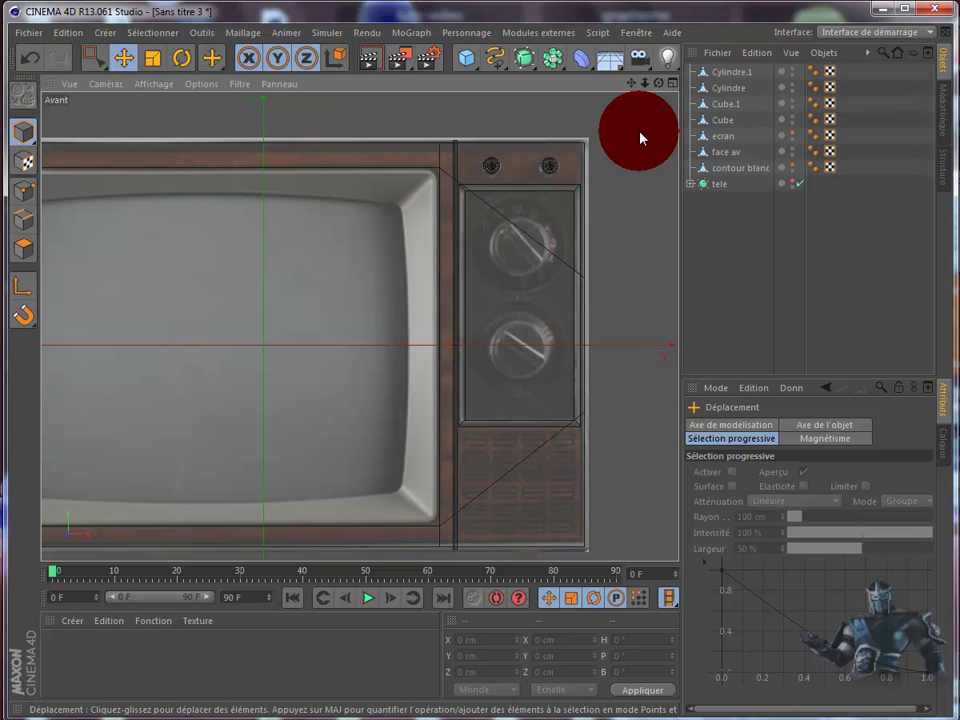
- Render the maximized perspective view from a three-quarter angle to check the TV
click(672, 84)
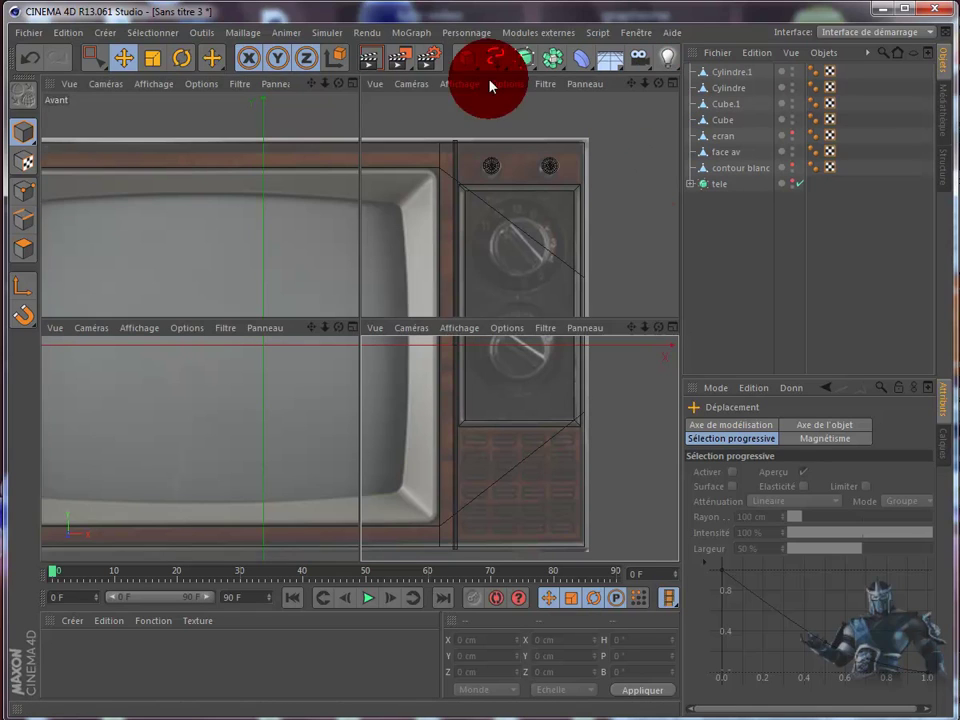
click(353, 84)
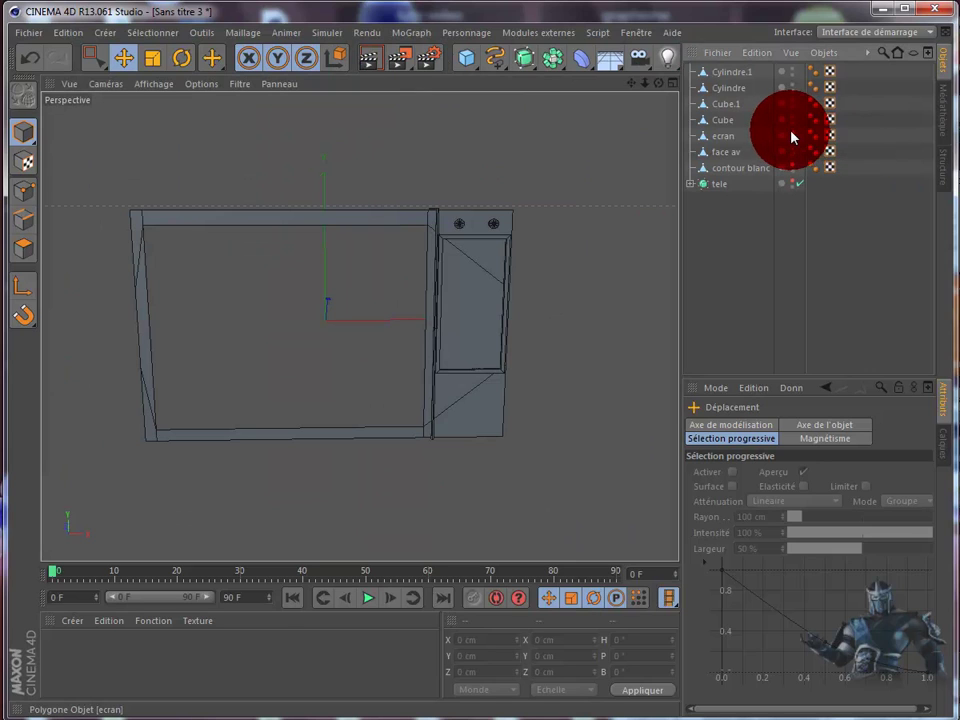
drag(791, 137, 773, 186)
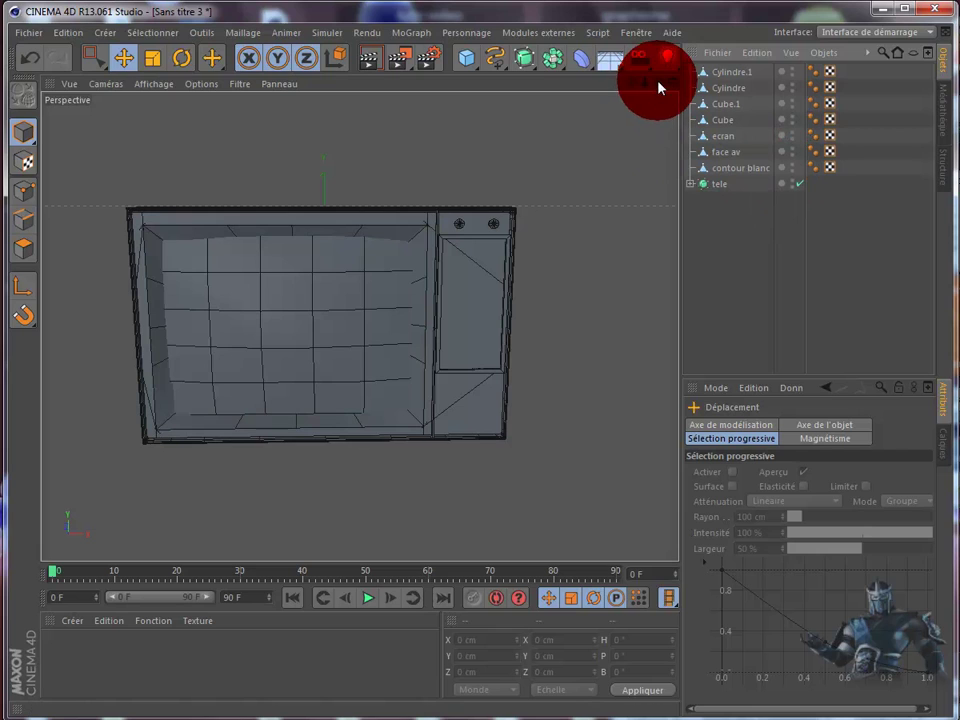
alt+drag(513, 400, 513, 400)
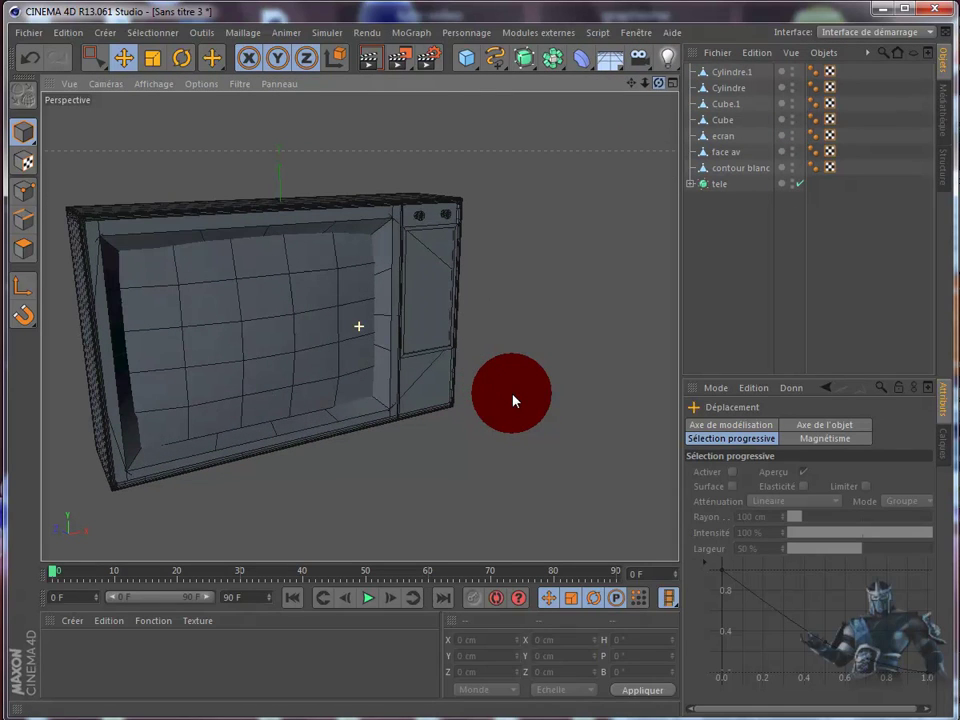
click(370, 60)
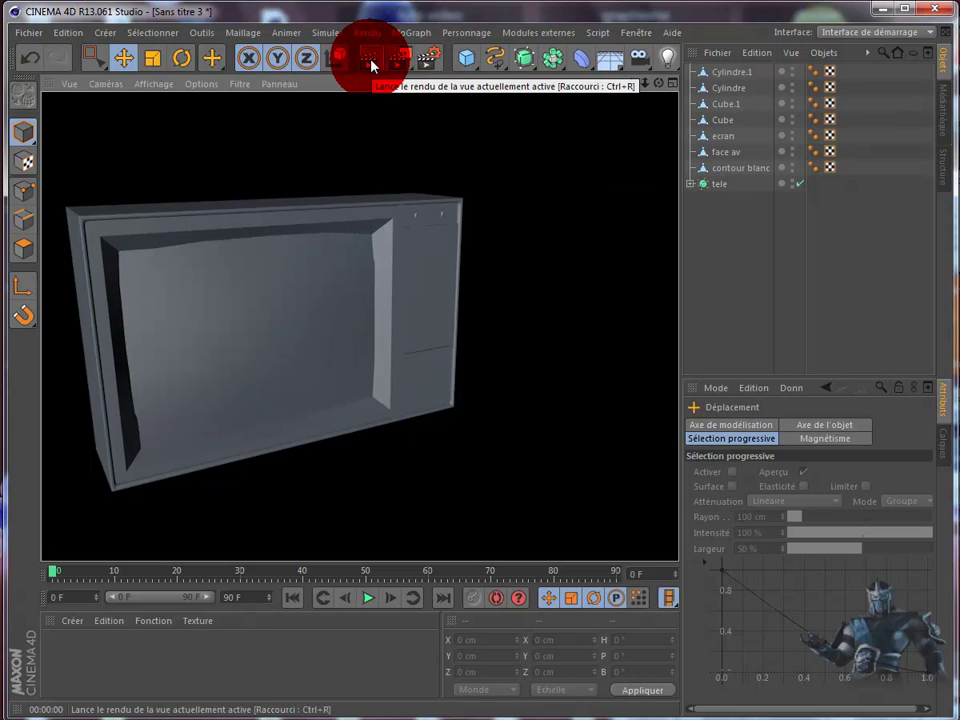
- Select Cylindre.1 and maximize the front (Avant) view
click(459, 291)
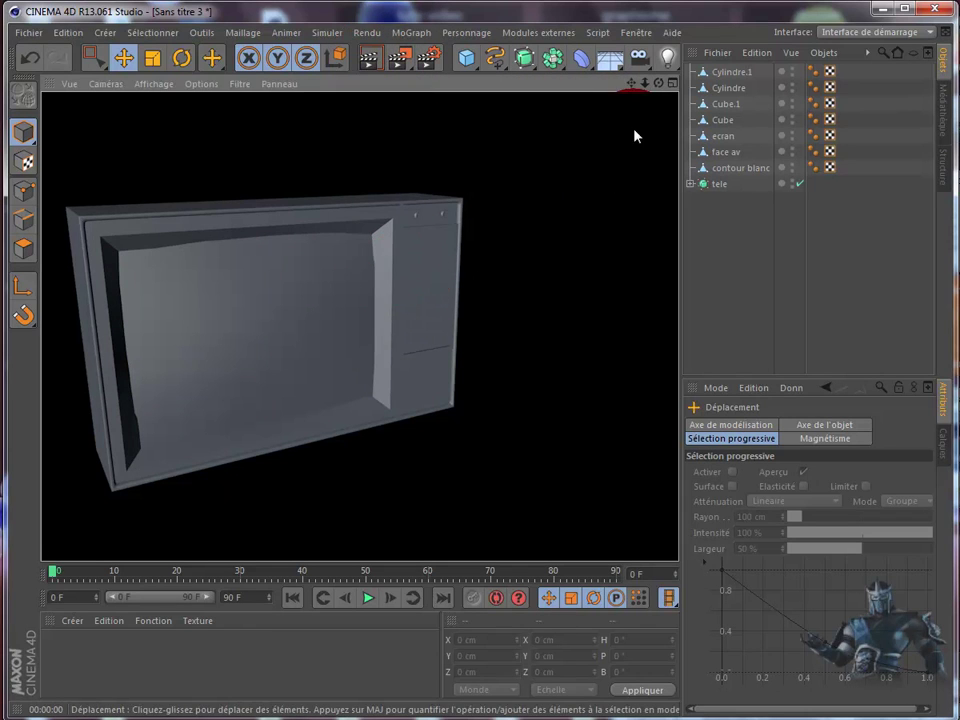
click(737, 74)
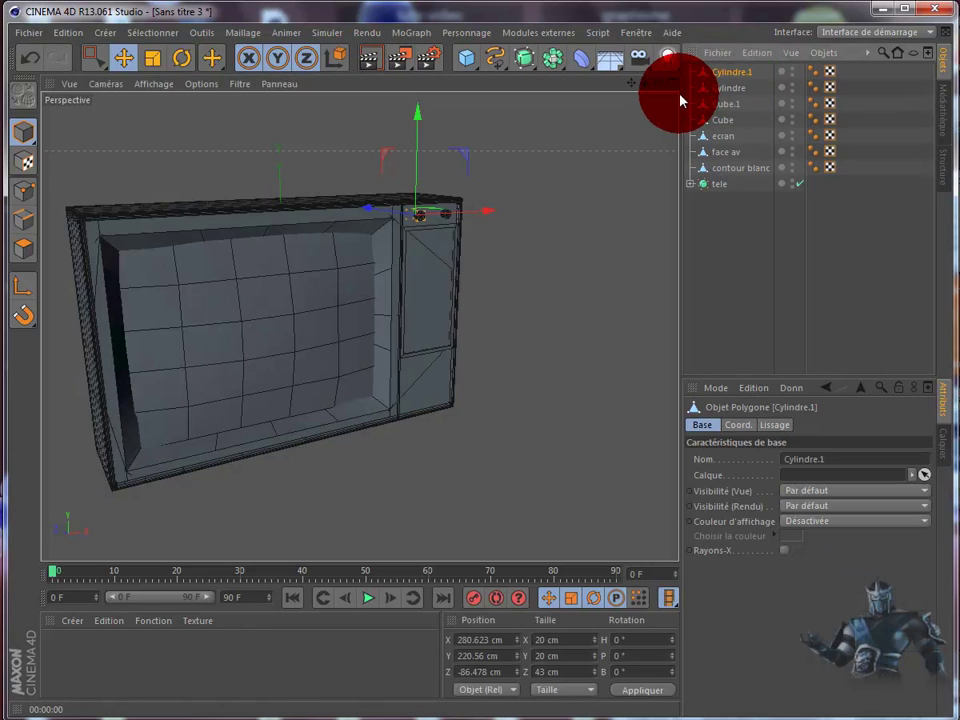
drag(660, 84, 513, 400)
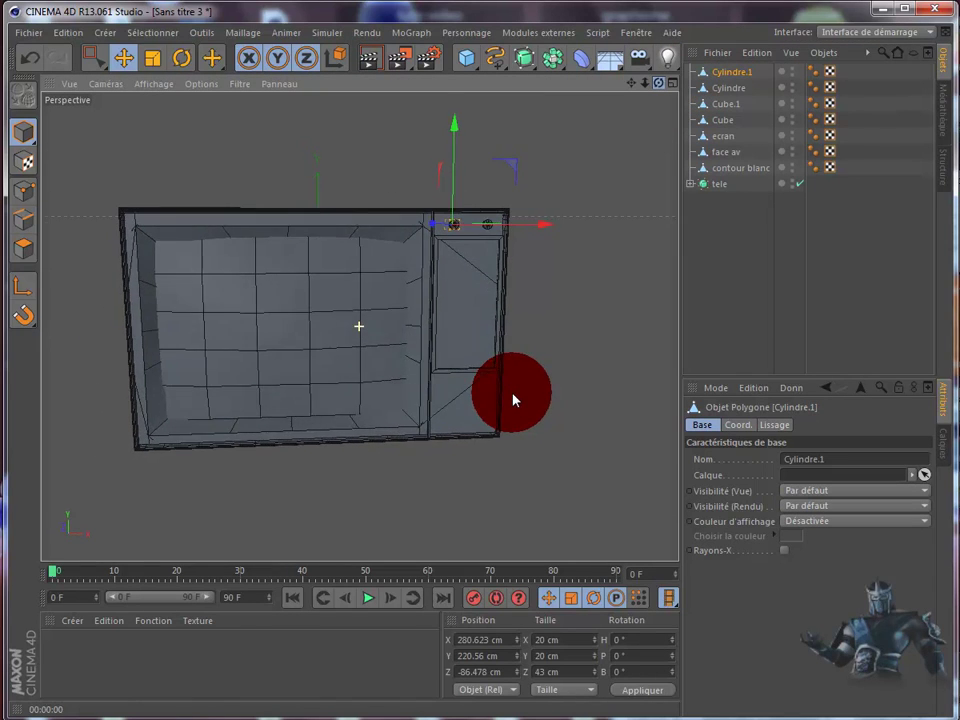
drag(658, 82, 543, 380)
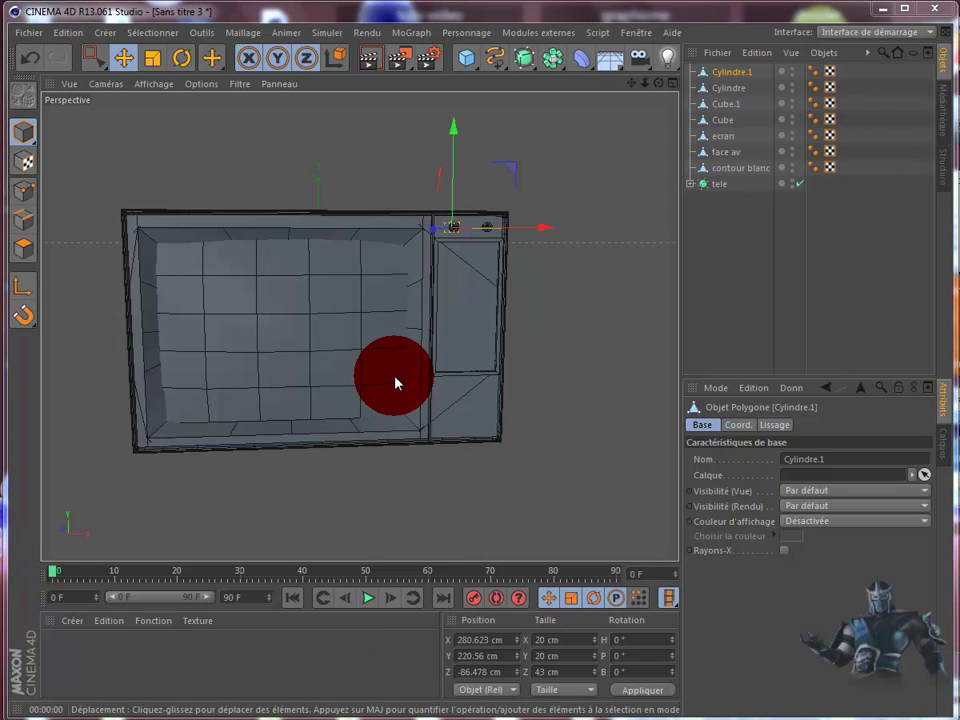
click(674, 88)
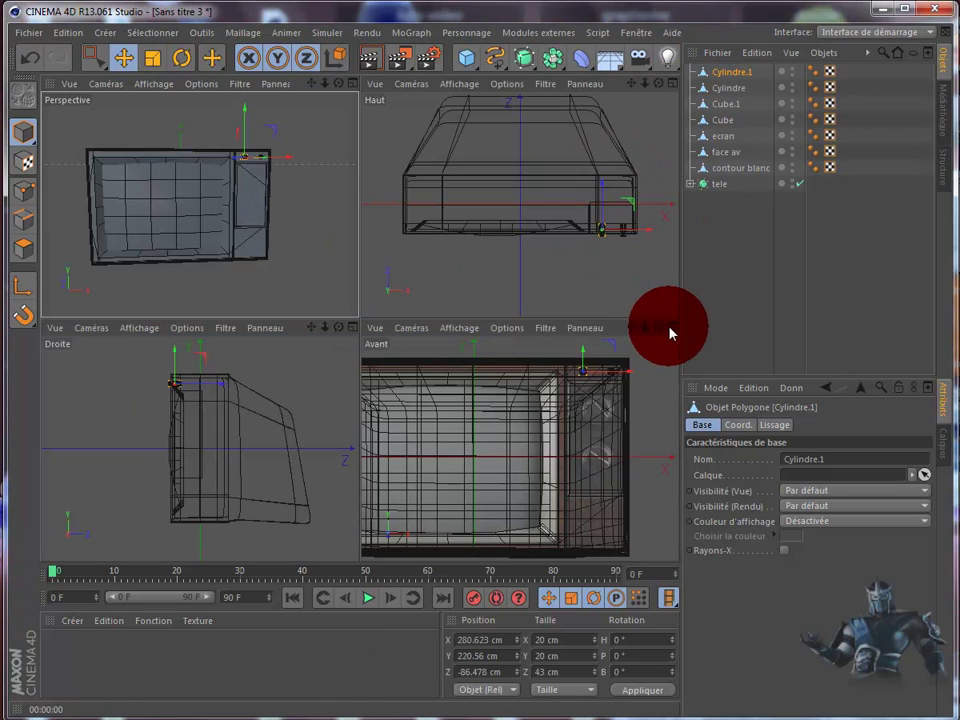
click(672, 328)
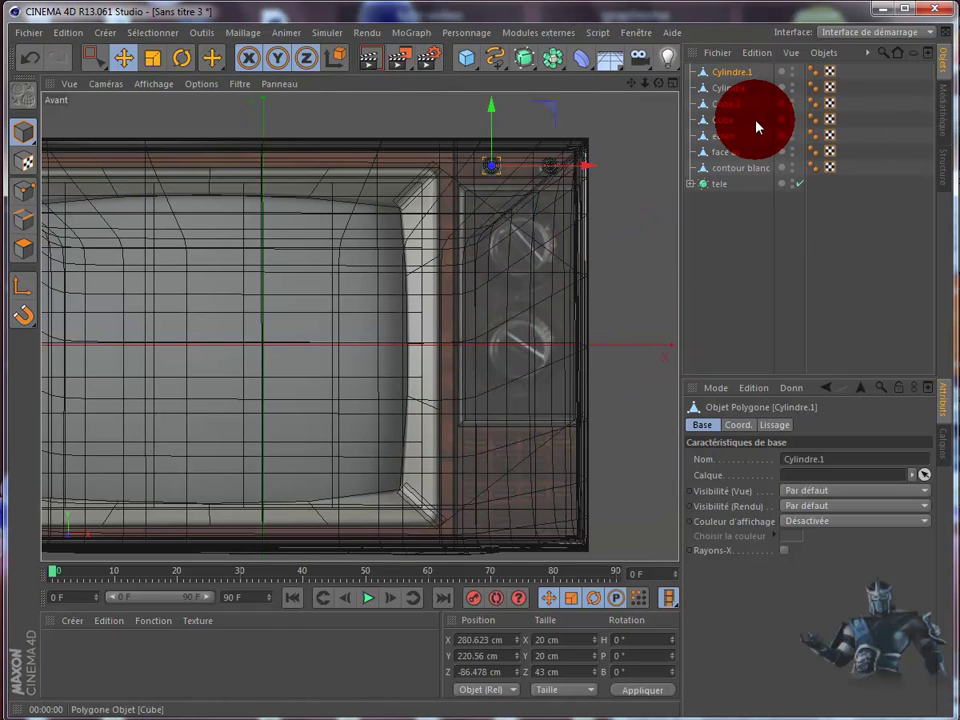
- Hide Cylindre.1, ecran, face av, contour blanc and tele in the editor
click(792, 75)
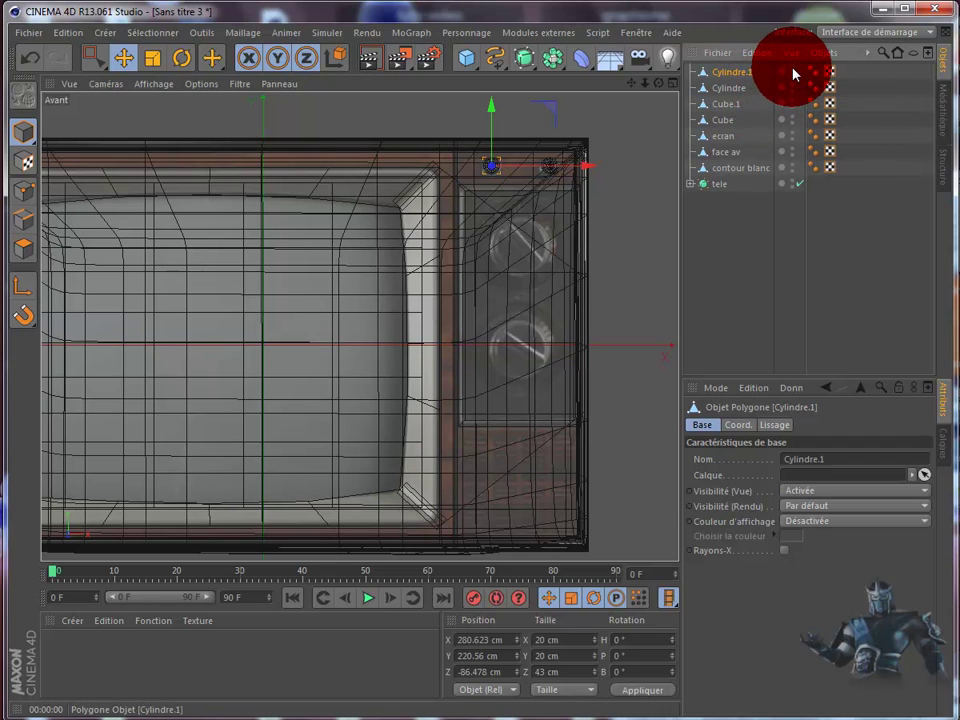
click(792, 75)
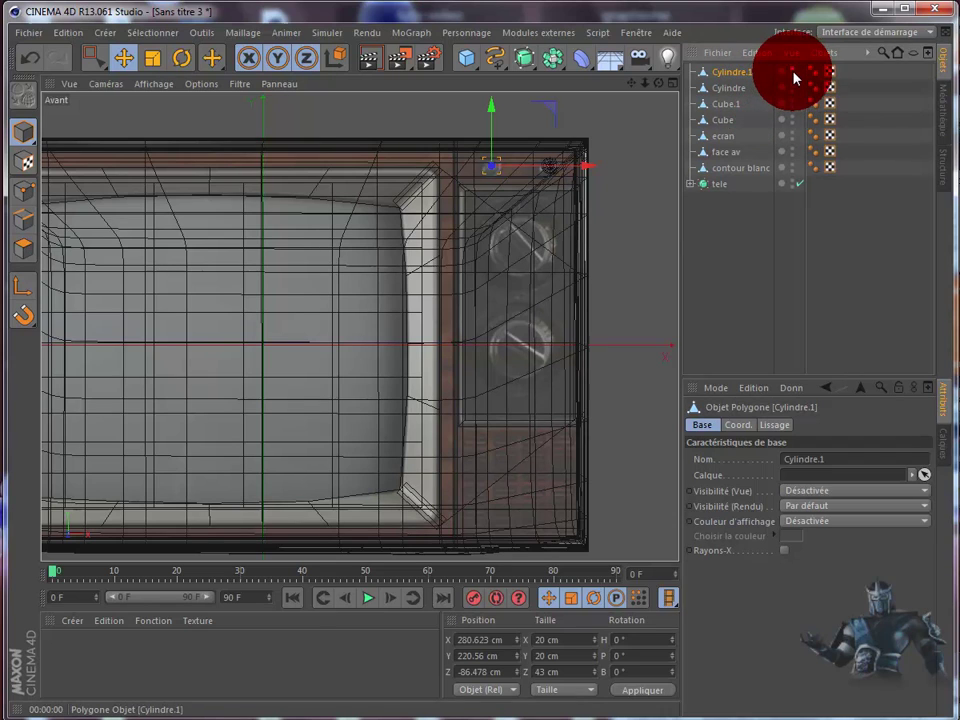
click(792, 137)
drag(792, 155, 794, 186)
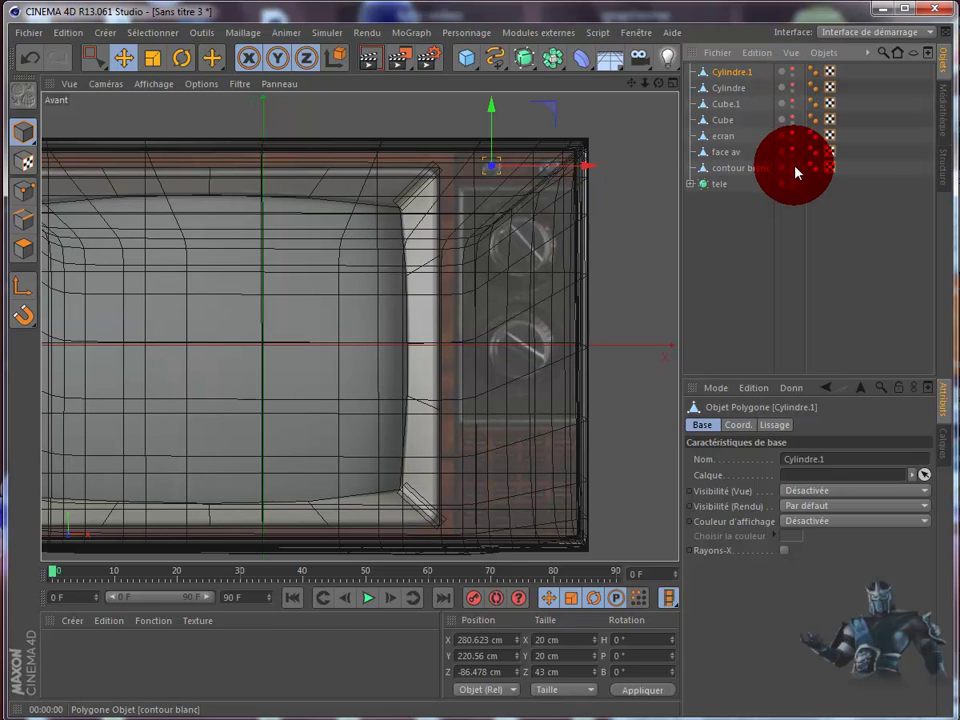
click(794, 186)
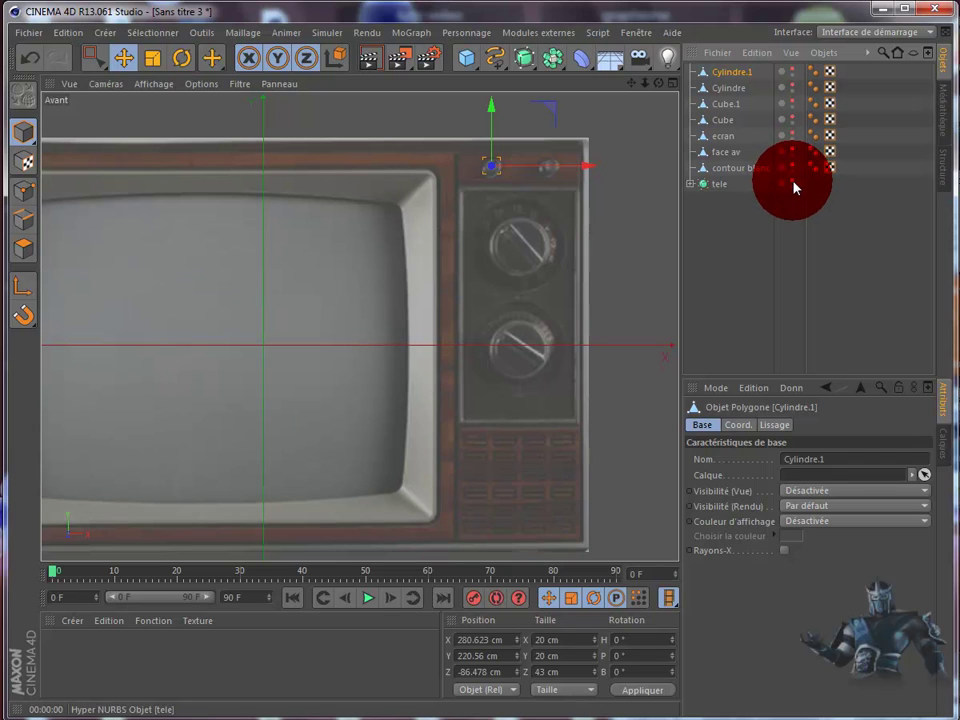
click(741, 255)
drag(466, 57, 541, 116)
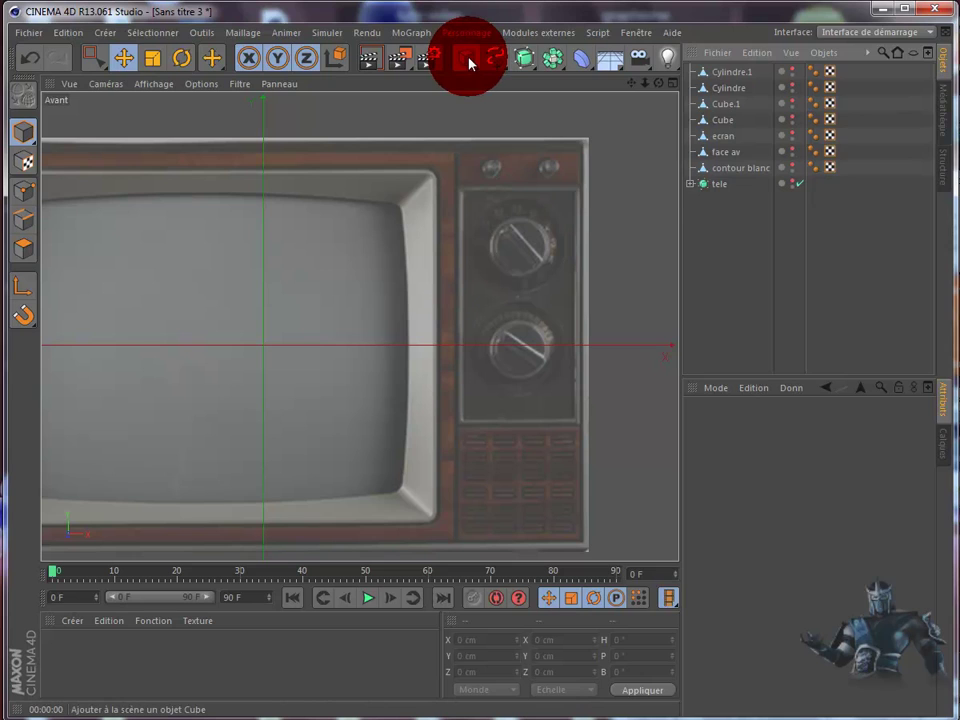
- Add a Disque oriented +Z and move it right along X over the dial area
click(541, 116)
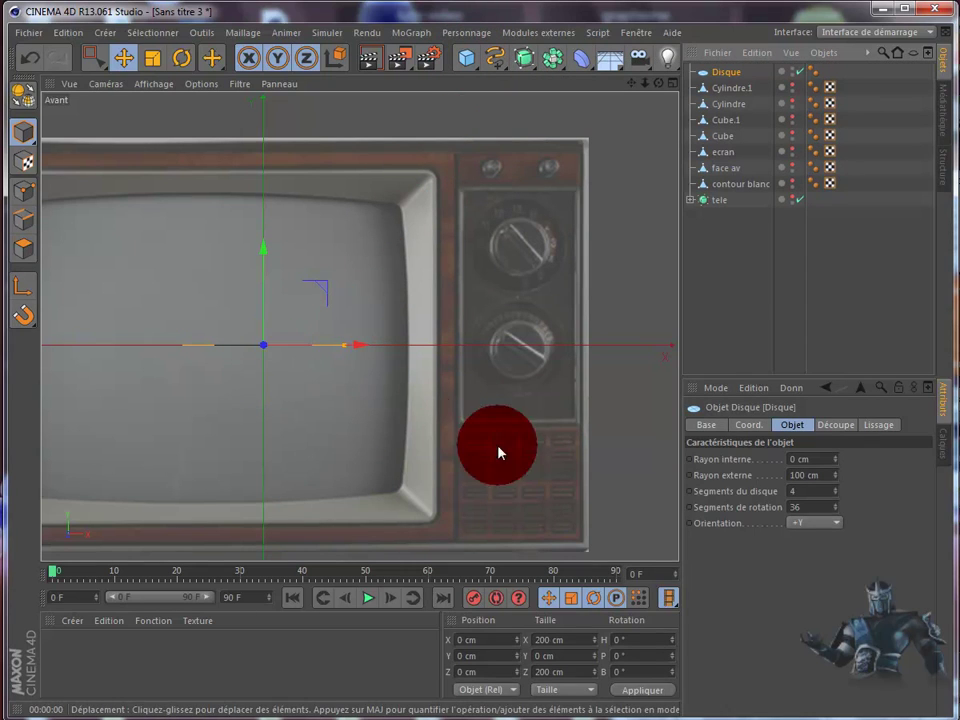
click(833, 523)
click(813, 605)
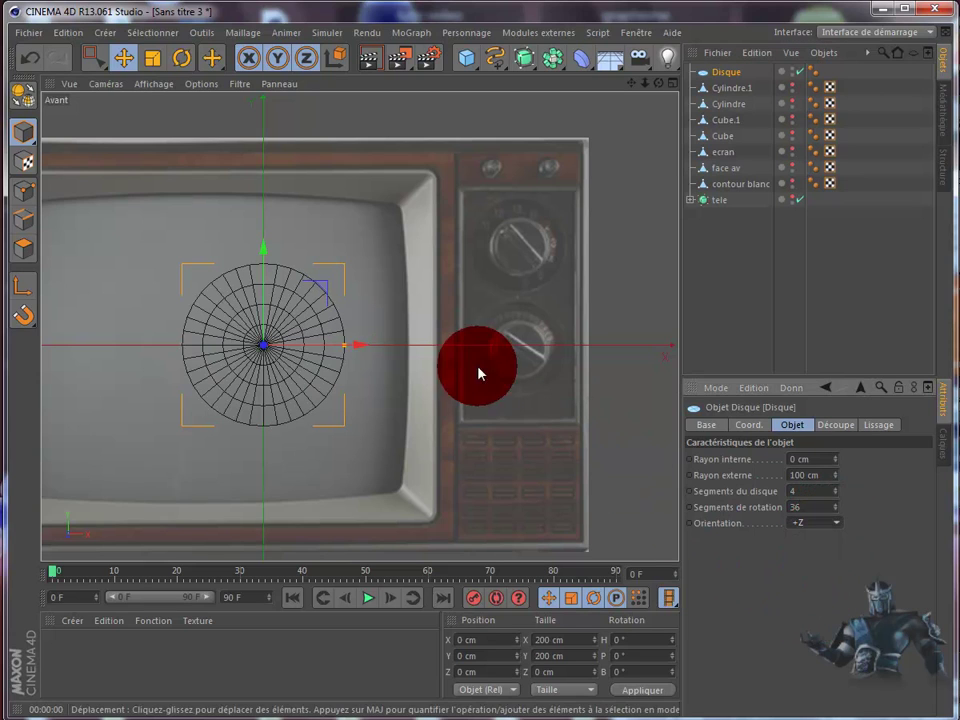
drag(362, 349, 623, 346)
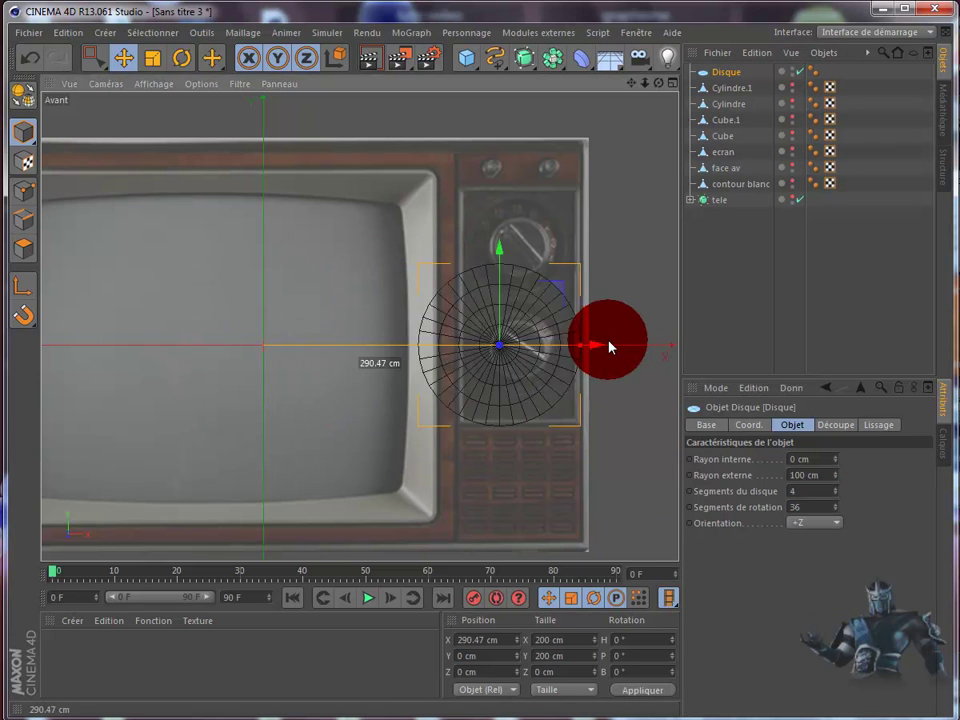
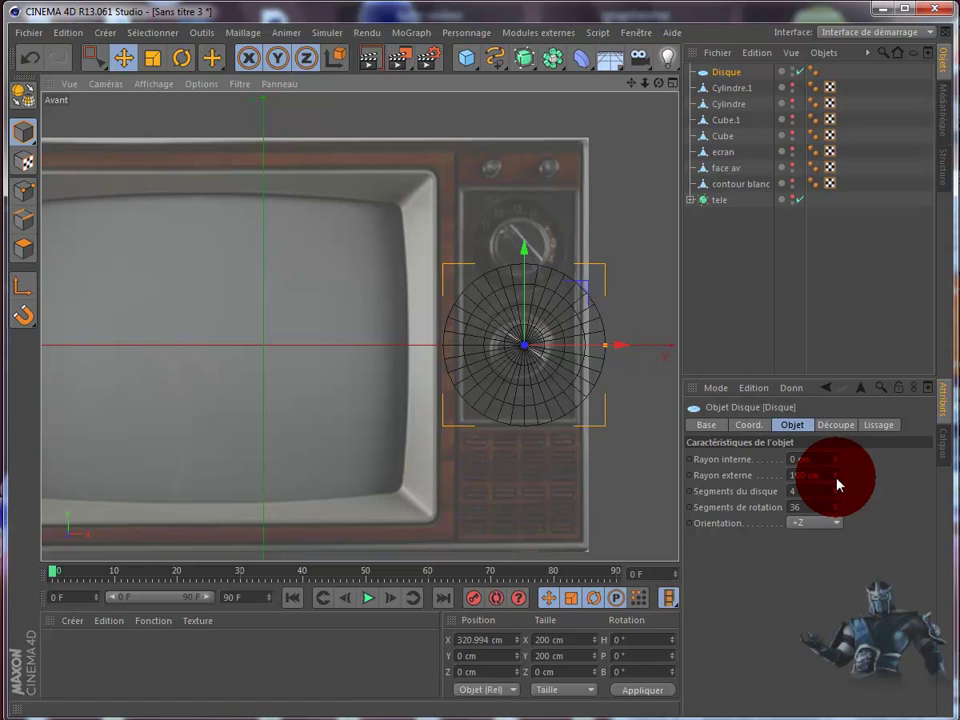
- Set the disc's outer radius to 59 cm and move it onto the lower knob
drag(838, 485, 838, 485)
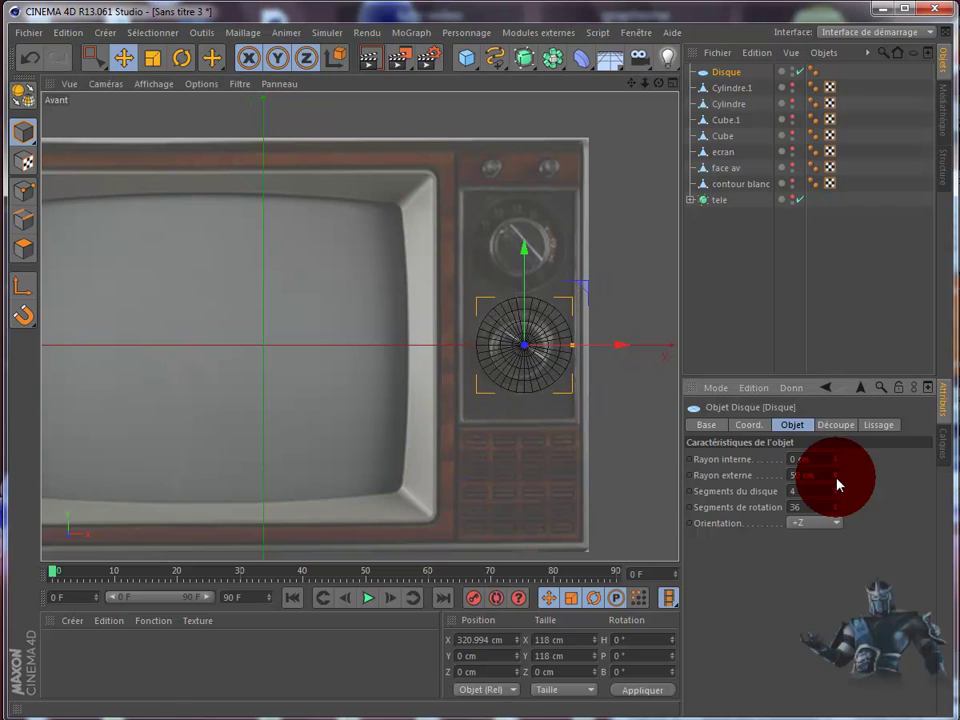
drag(622, 343, 614, 346)
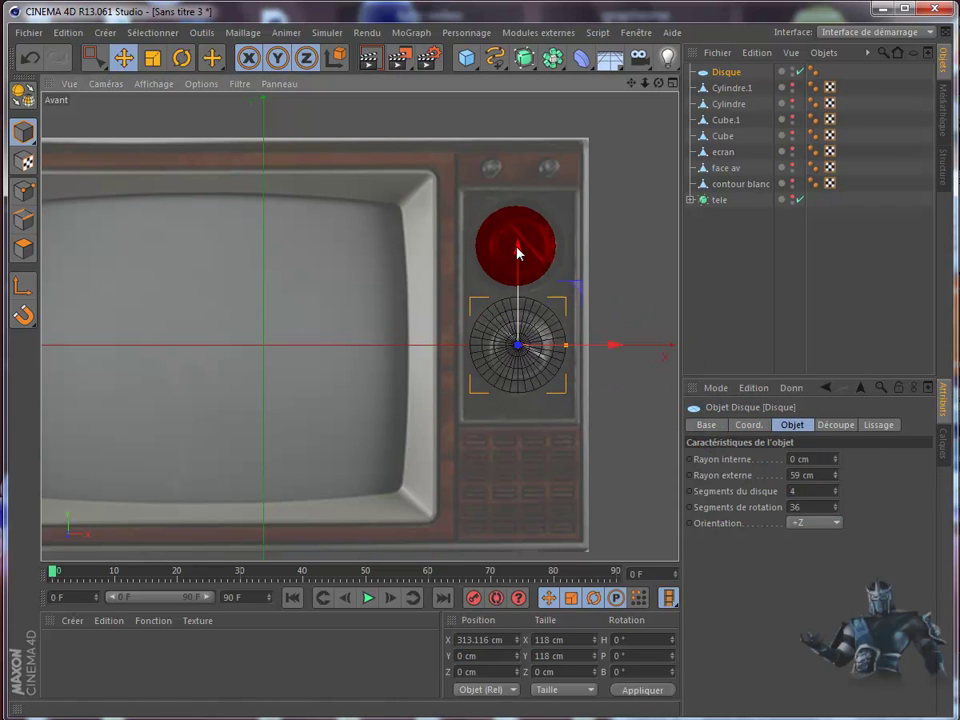
drag(518, 253, 516, 252)
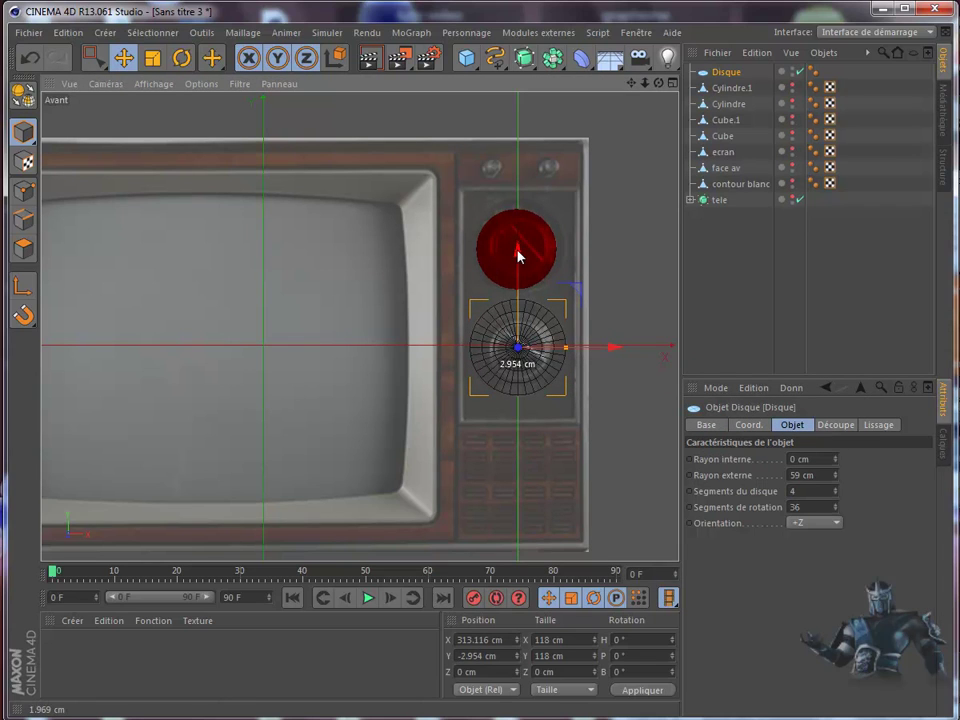
- Lower the front view's background image transparency to 17% and zoom in on the knob panel
click(153, 86)
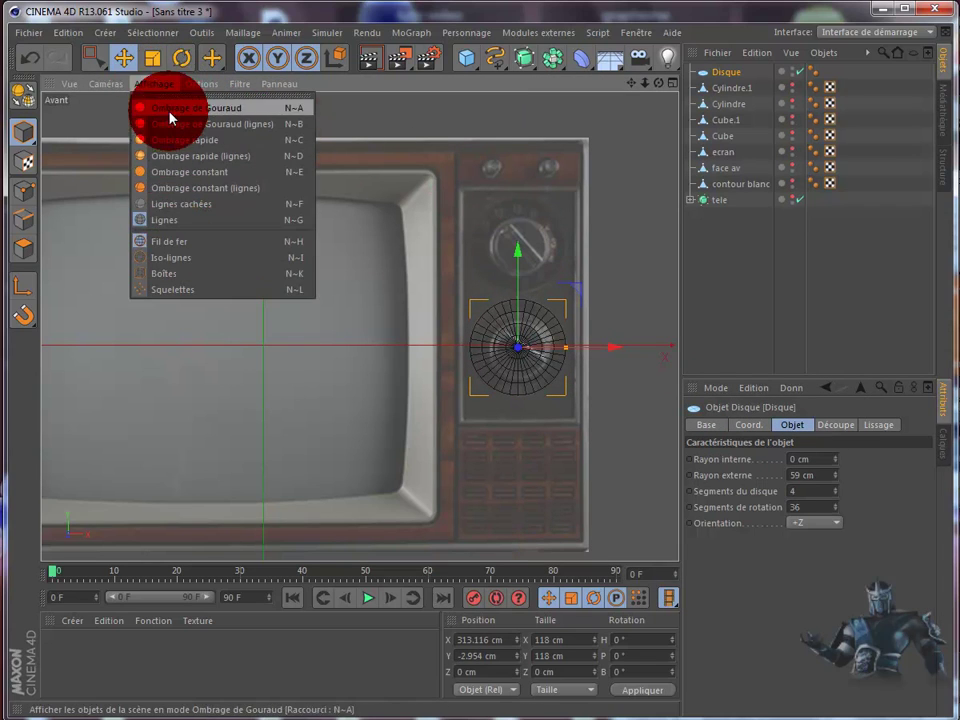
mouse_move(201, 84)
click(220, 387)
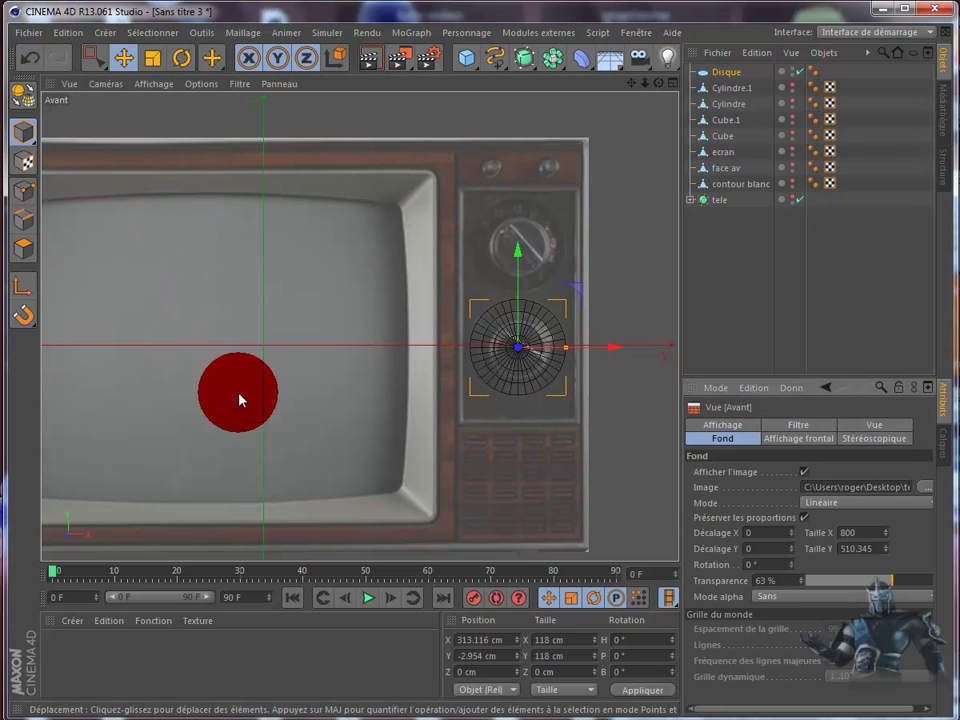
drag(876, 580, 837, 590)
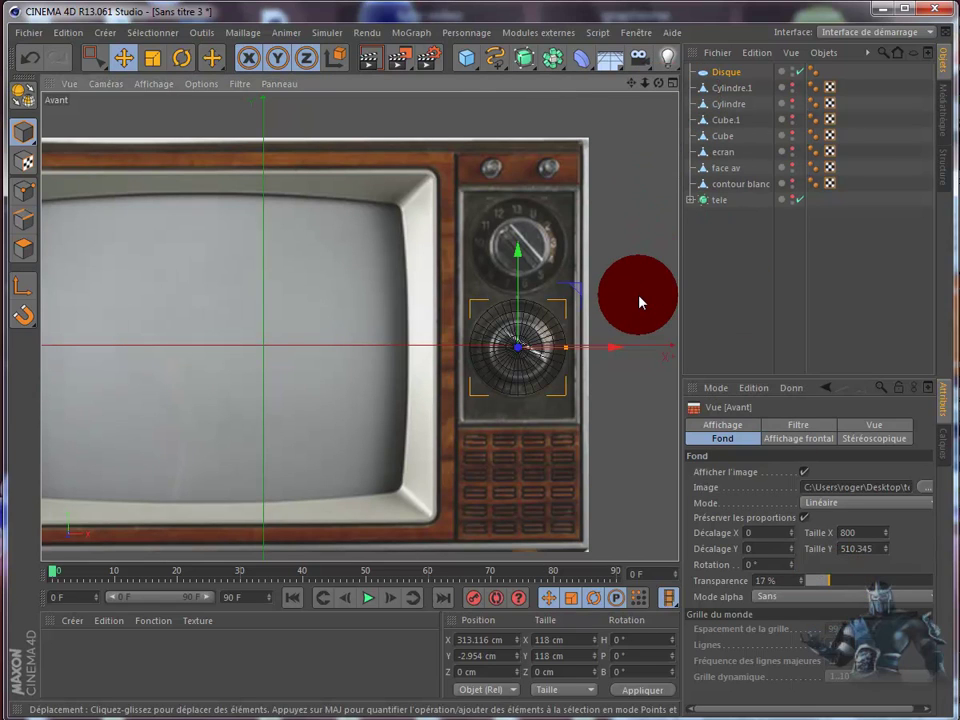
scroll(640, 302, up, 2)
scroll(640, 302, up, 2)
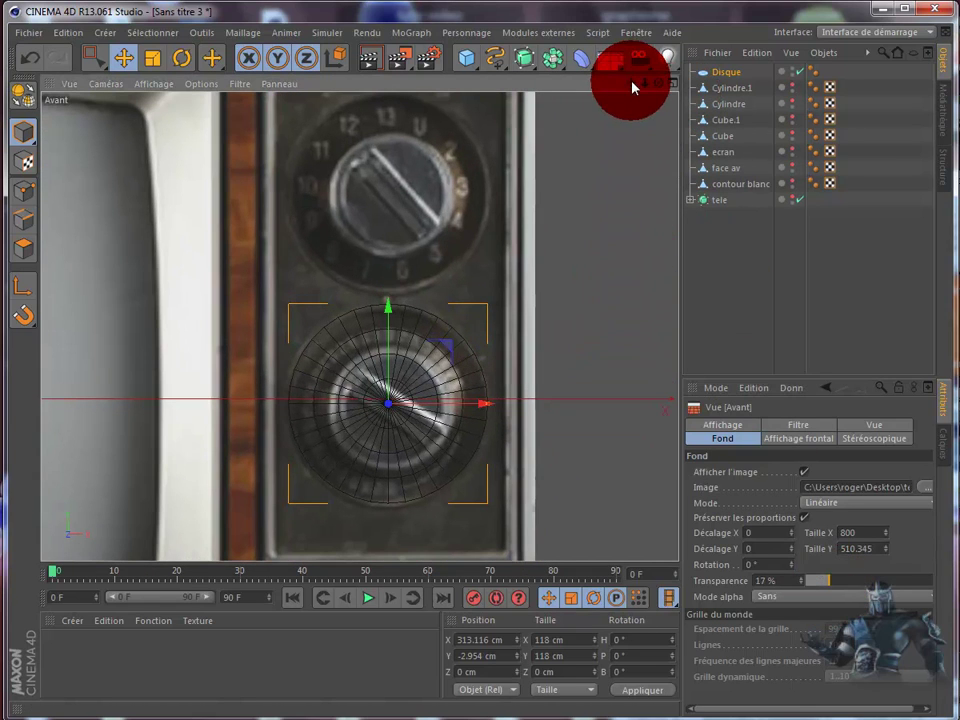
drag(632, 88, 619, 100)
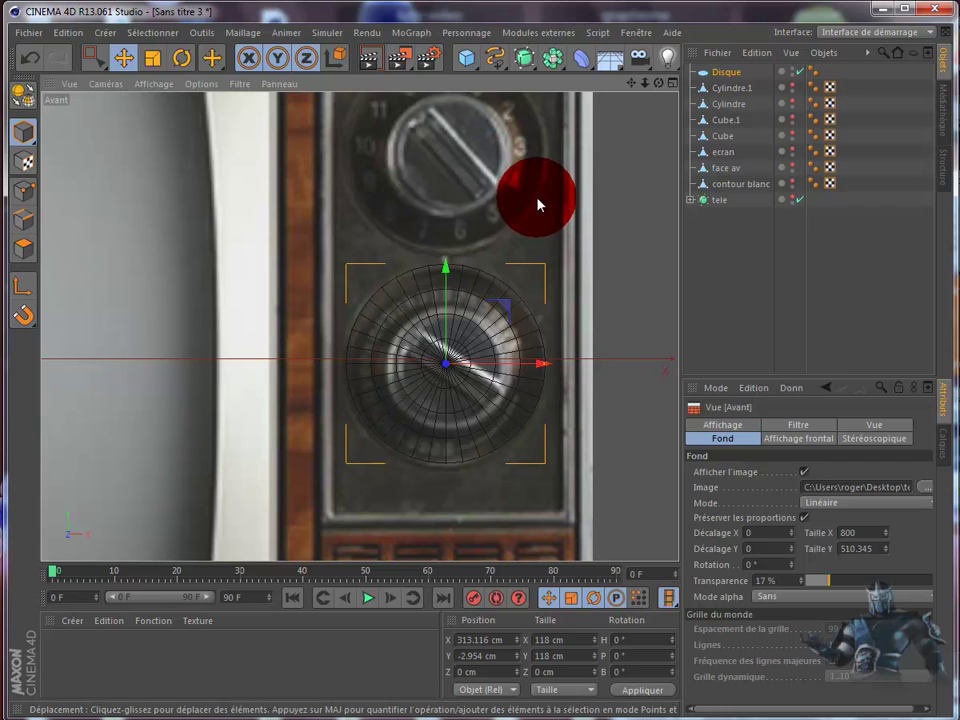
- Make the disc editable and loop-select its inner edge ring in Edges mode
click(22, 98)
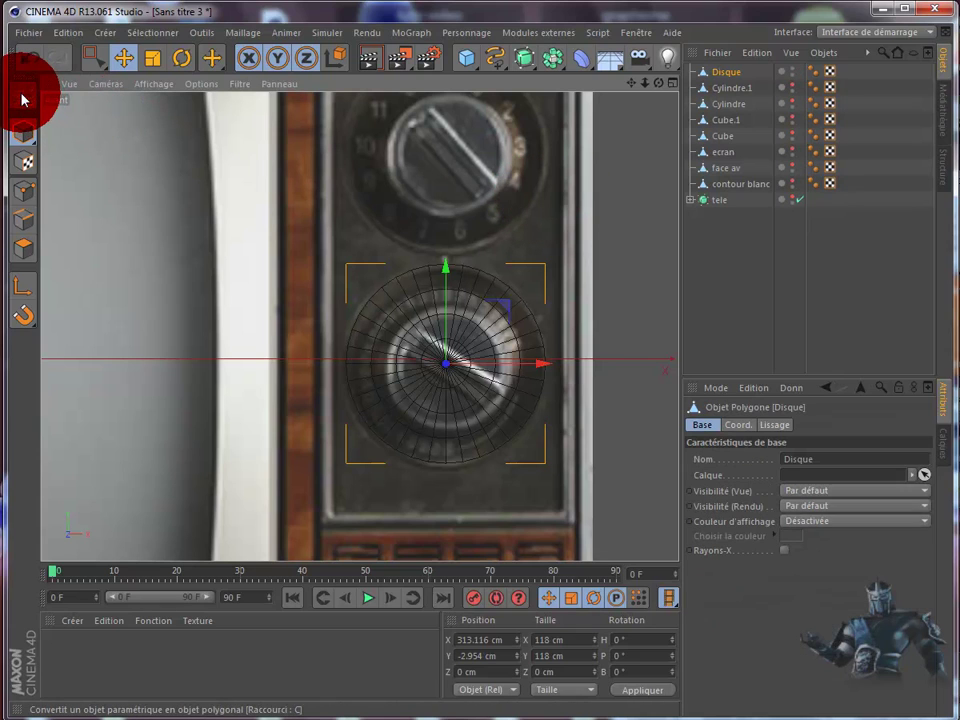
click(24, 222)
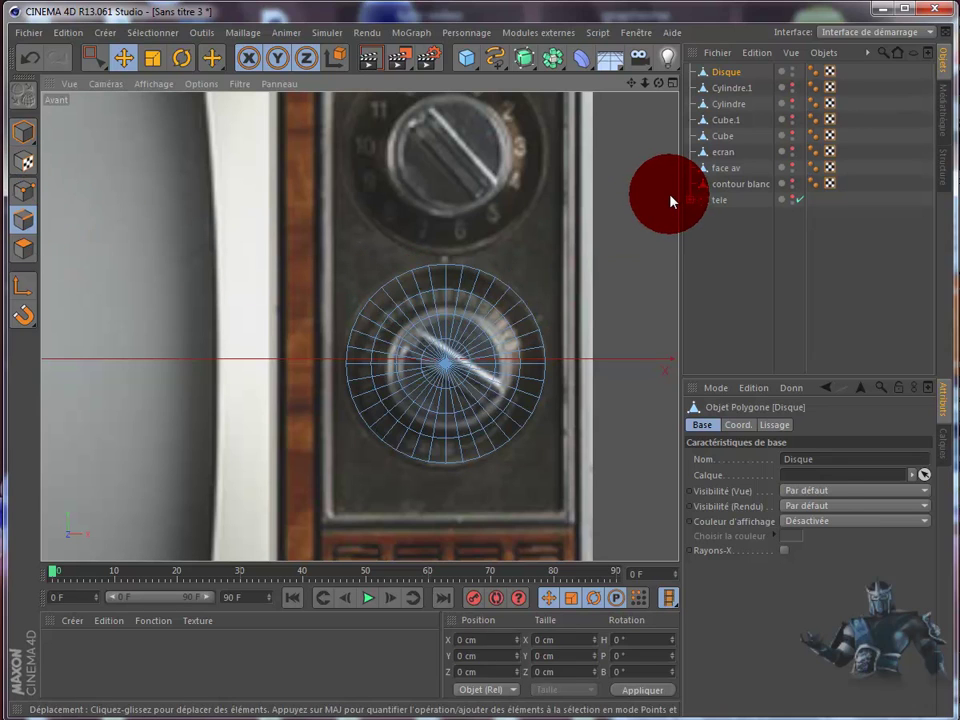
key(u)
key(l)
click(481, 302)
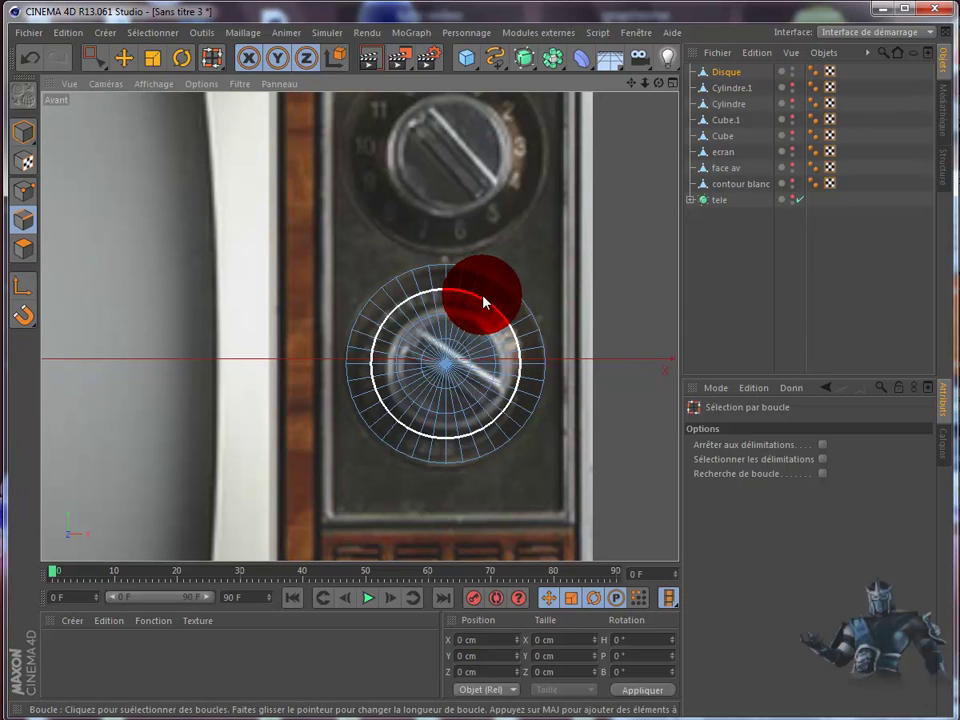
click(481, 302)
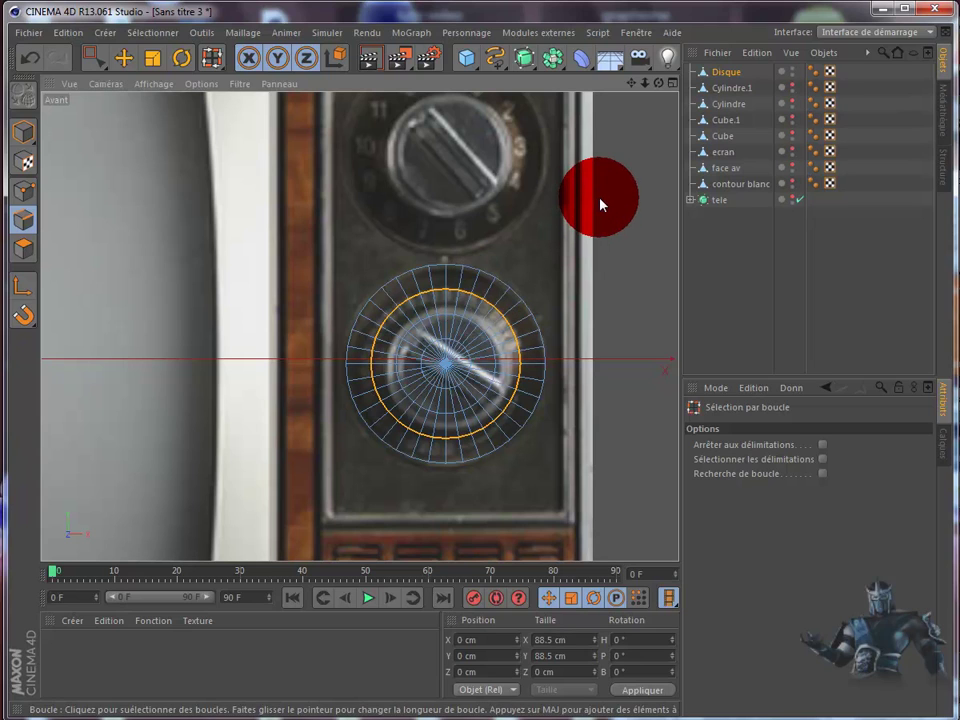
click(125, 59)
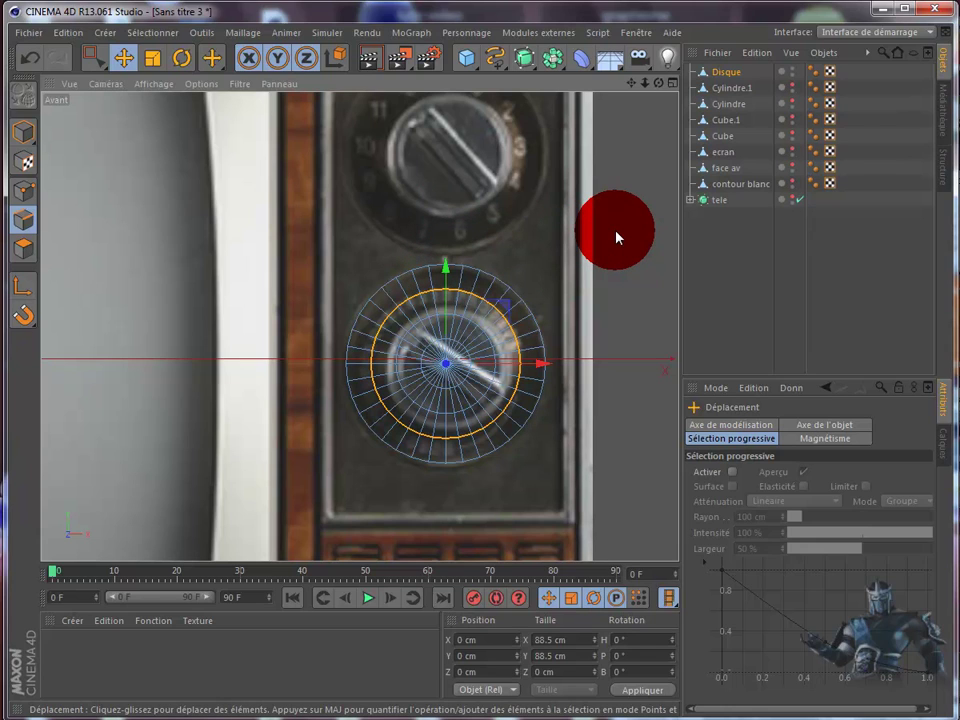
- Extrude the selected edge loop outward by 12 cm, widening the disc to 112.592 cm
key(d)
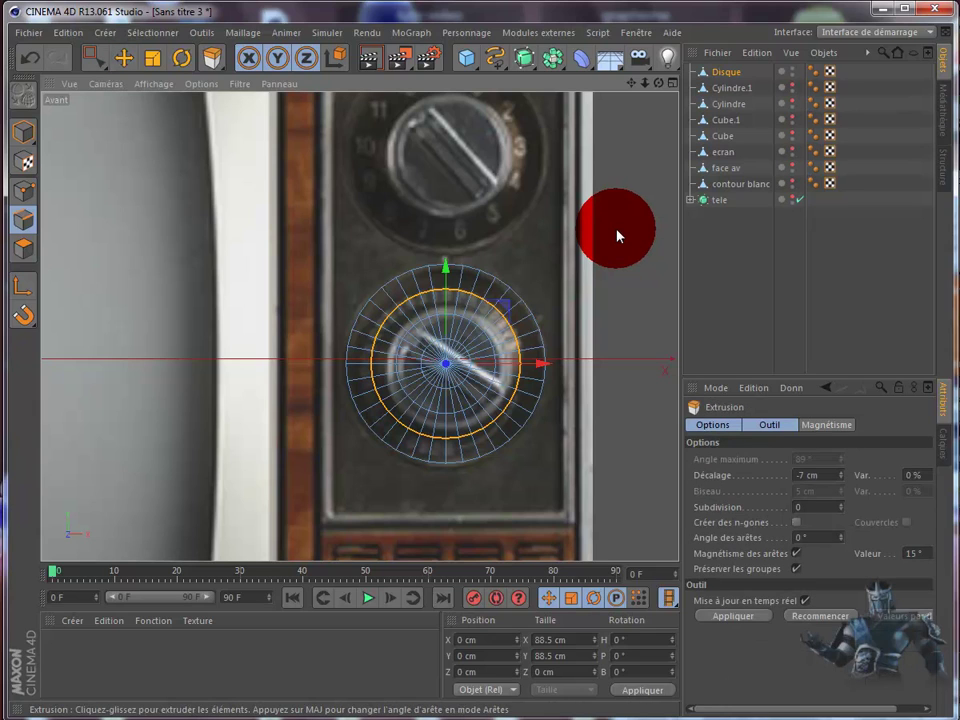
key(i)
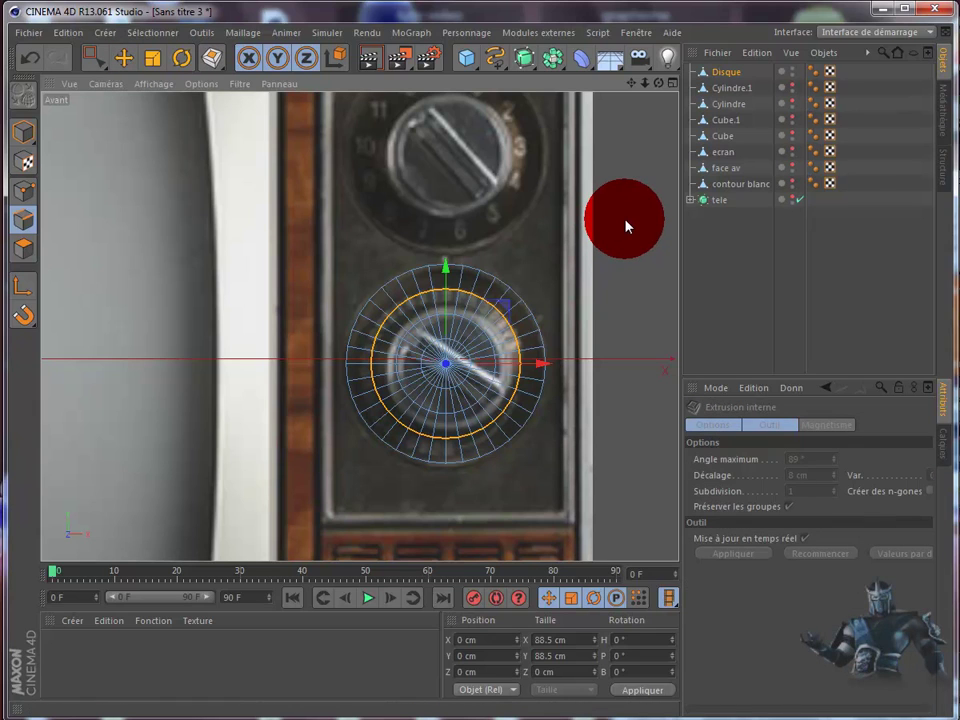
click(29, 57)
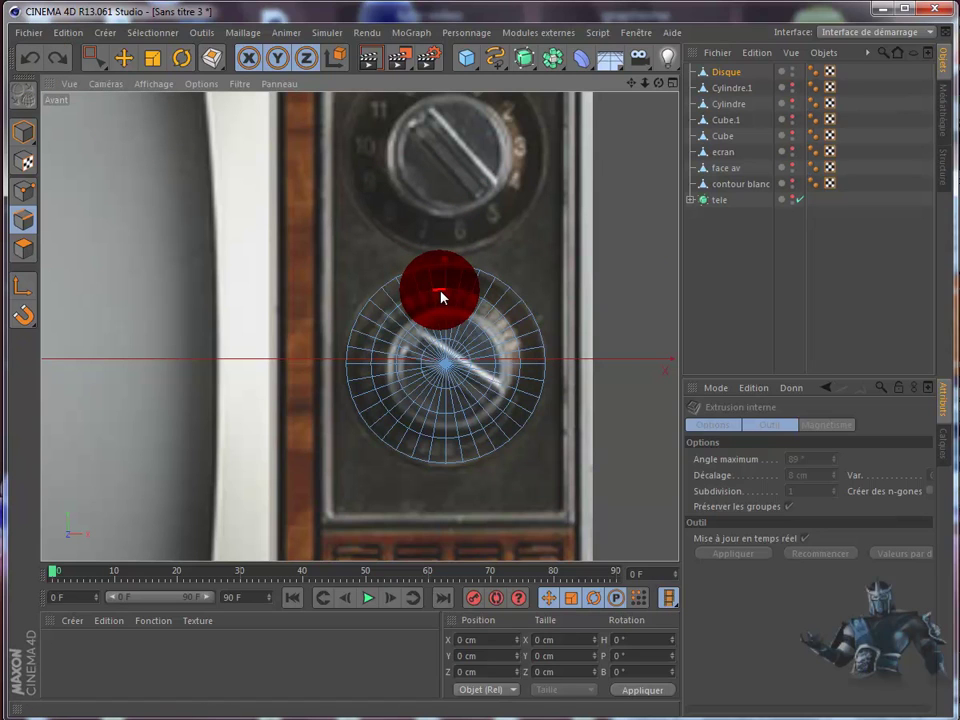
key(u)
key(l)
click(441, 296)
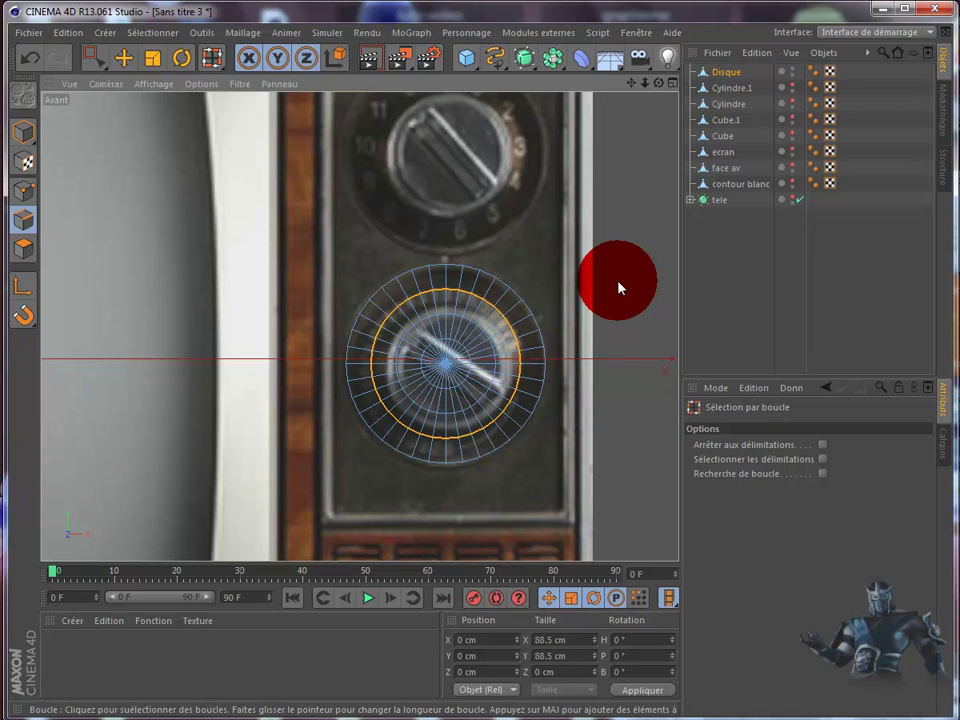
key(d)
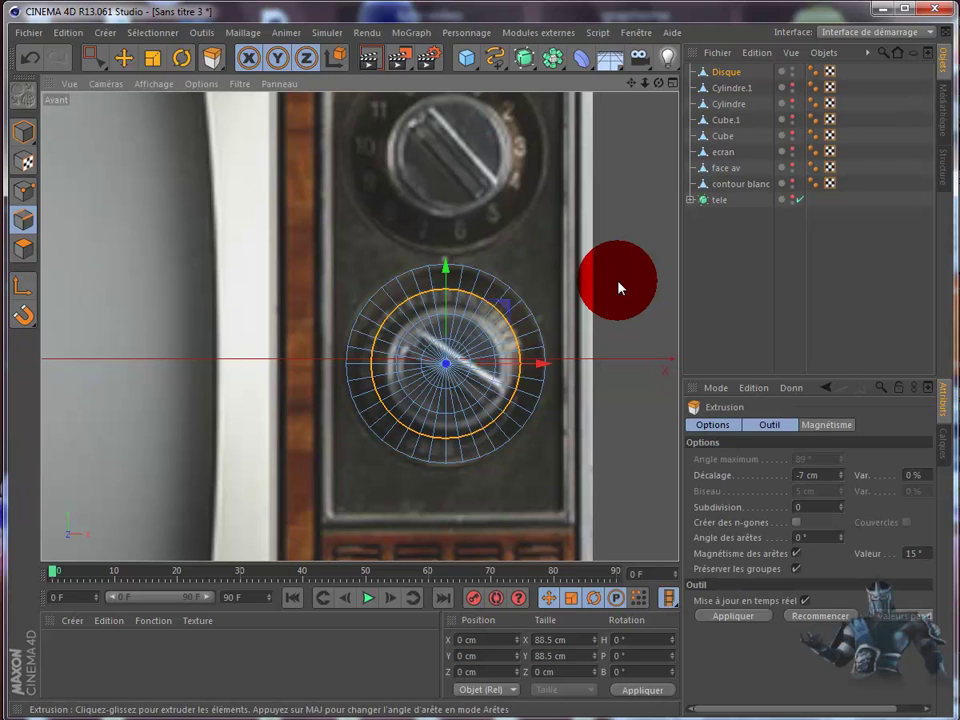
drag(618, 288, 514, 400)
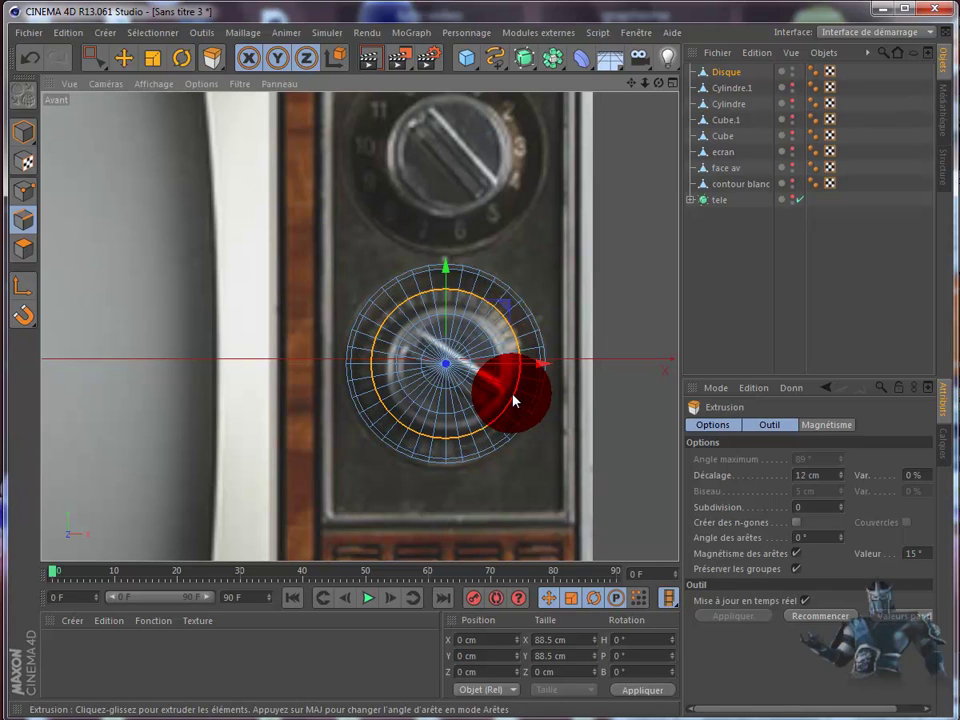
drag(514, 400, 641, 97)
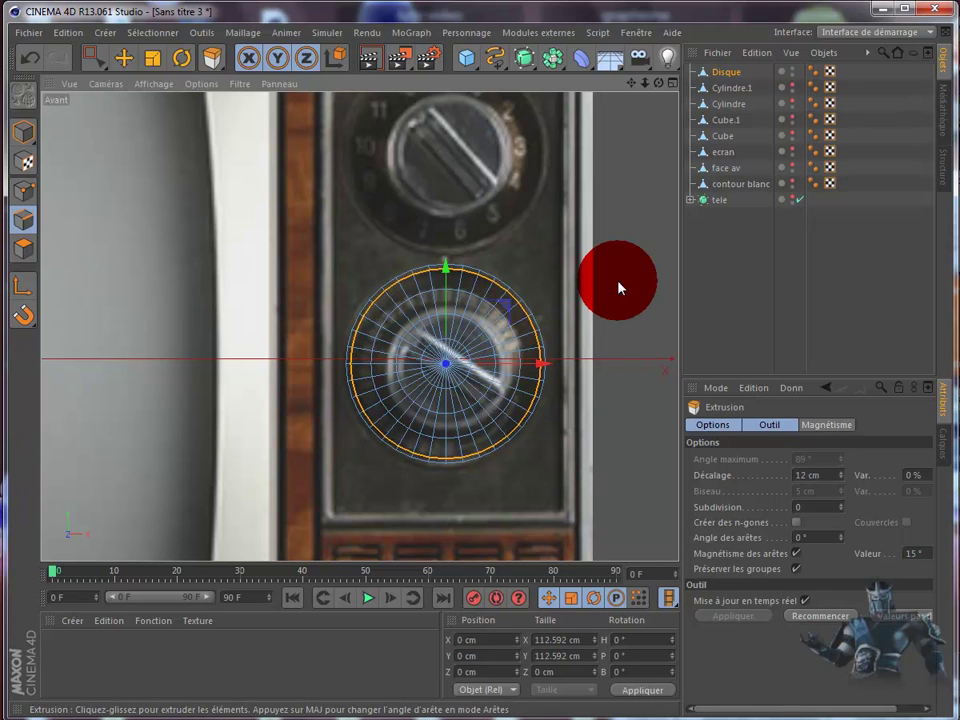
click(673, 85)
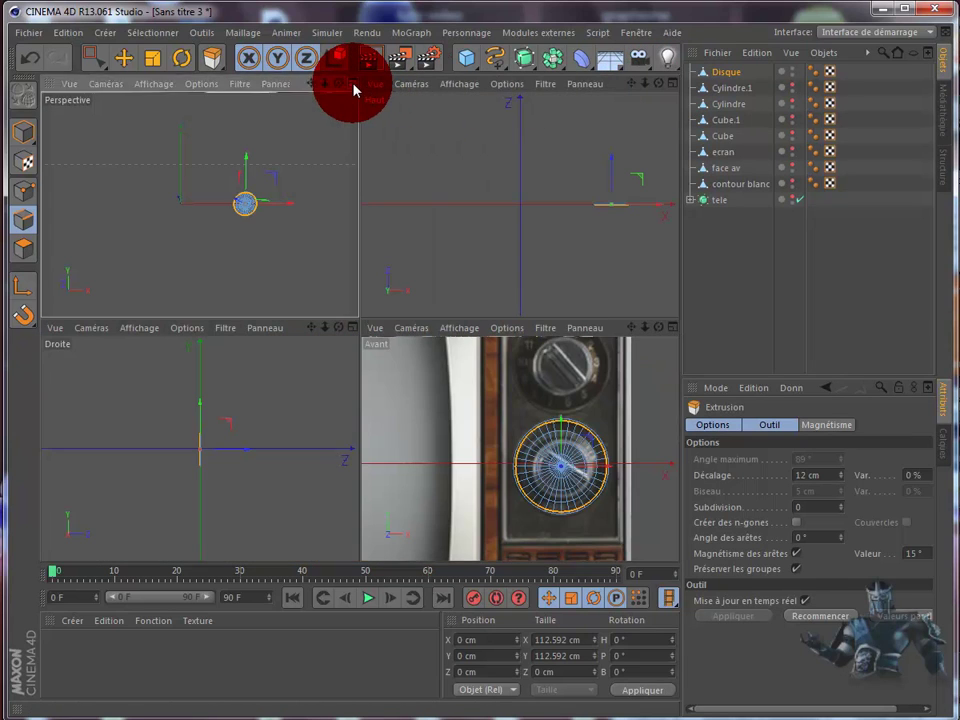
- Maximize the Perspective view, orbit to see the disc side-on, and enable loop selection
click(352, 85)
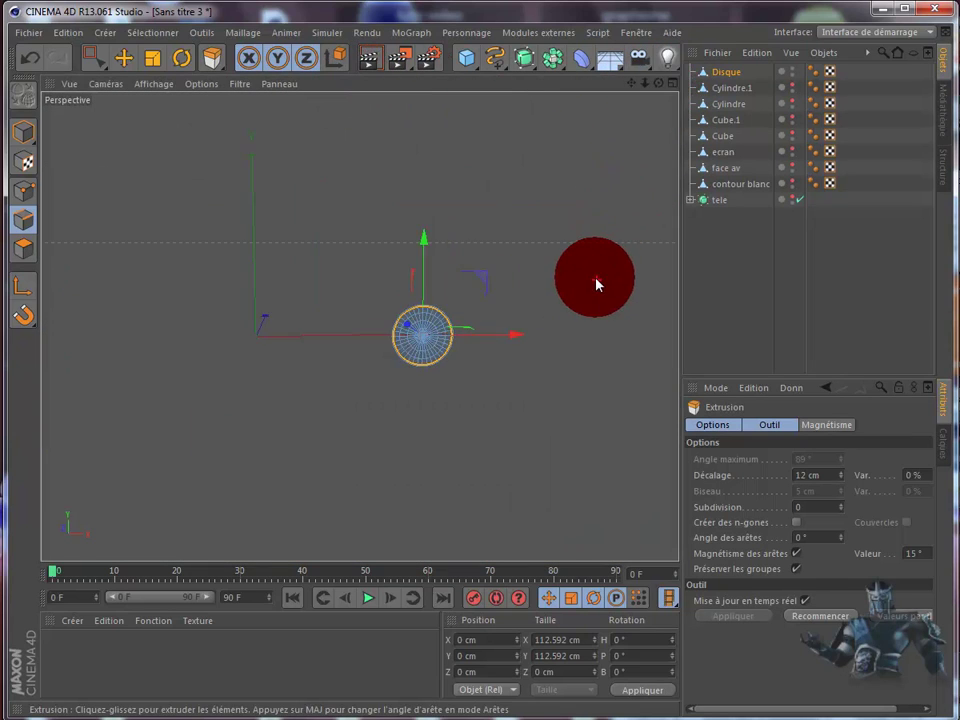
alt+right_drag(627, 183, 620, 116)
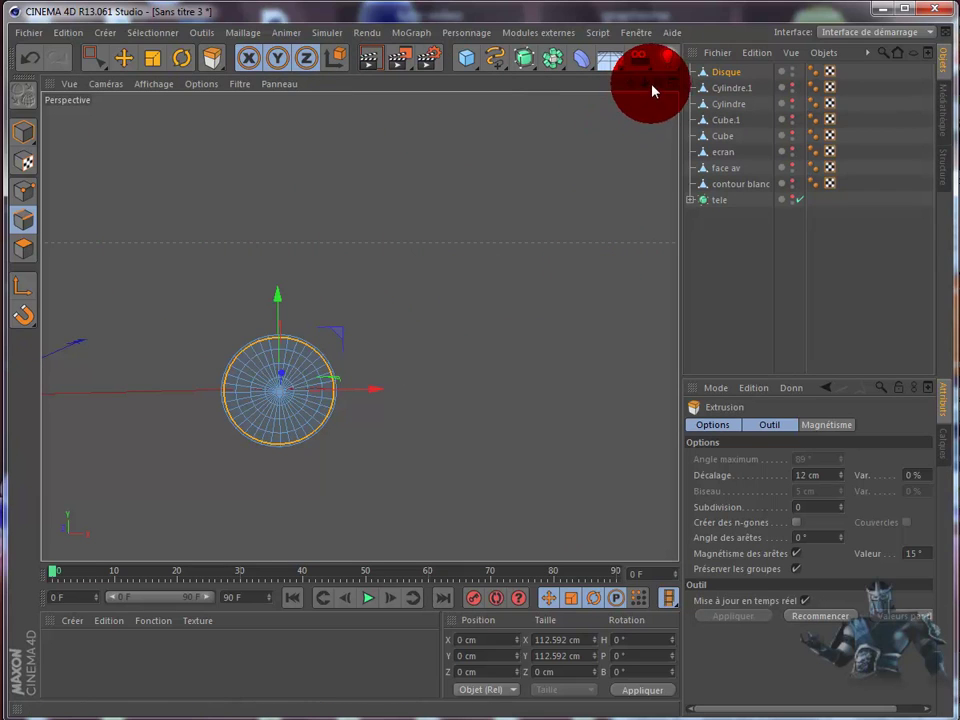
mouse_move(514, 399)
alt+mouse_down()
mouse_move(653, 92)
mouse_move(513, 400)
alt+mouse_up()
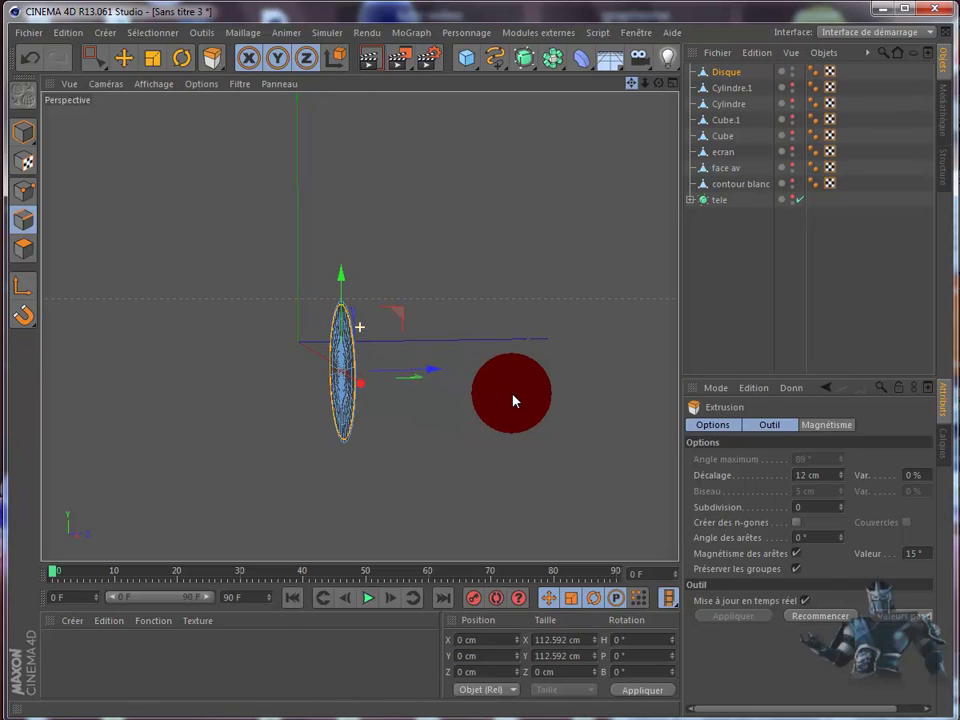
mouse_move(513, 400)
alt+mouse_down()
mouse_move(625, 97)
mouse_move(373, 317)
mouse_move(228, 186)
alt+mouse_up()
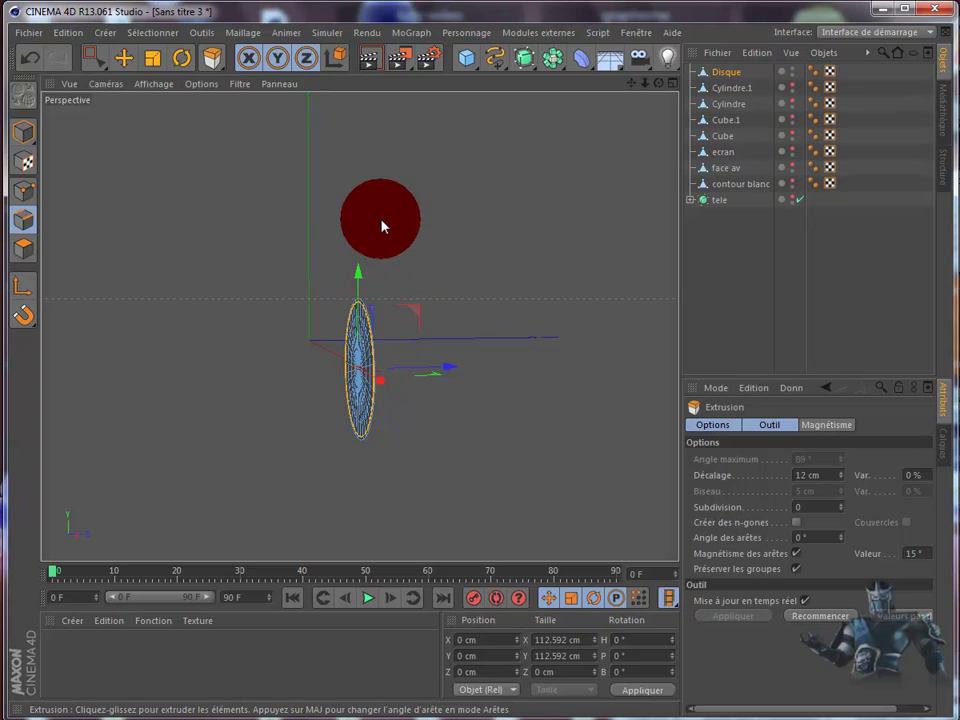
key(m)
key(l)
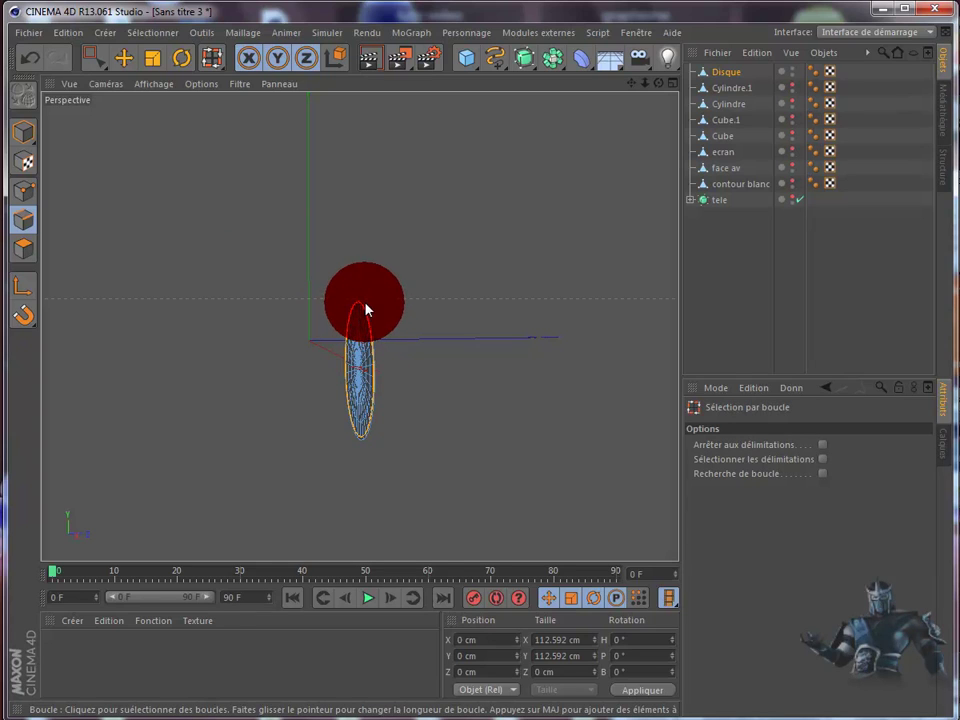
- Select the disc's outer edge loop in the front view, then reopen Perspective in Edges mode
click(672, 86)
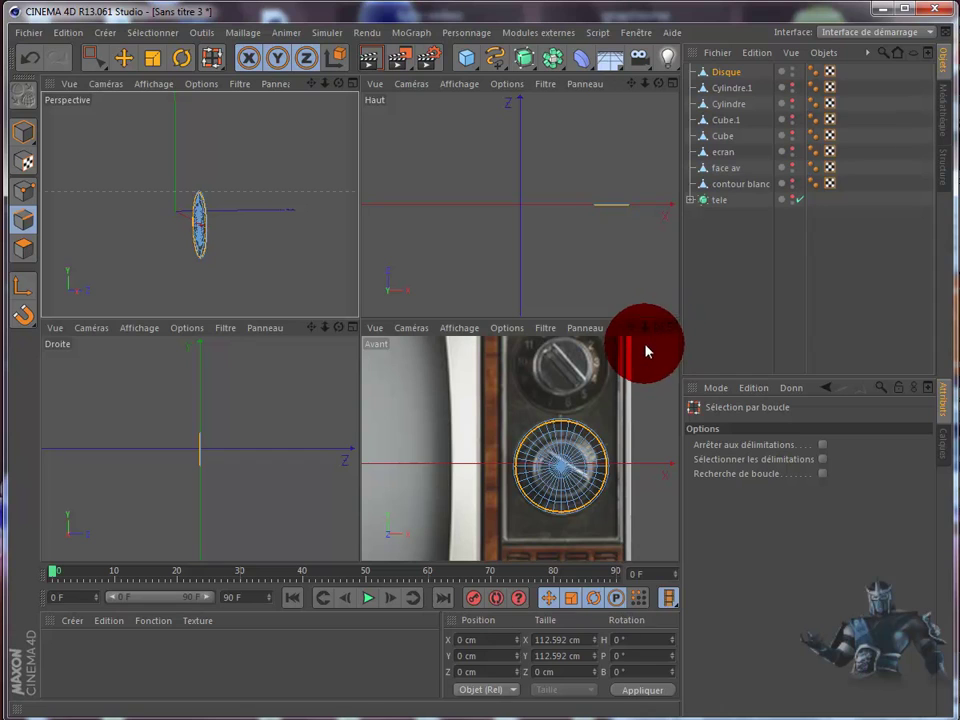
click(672, 329)
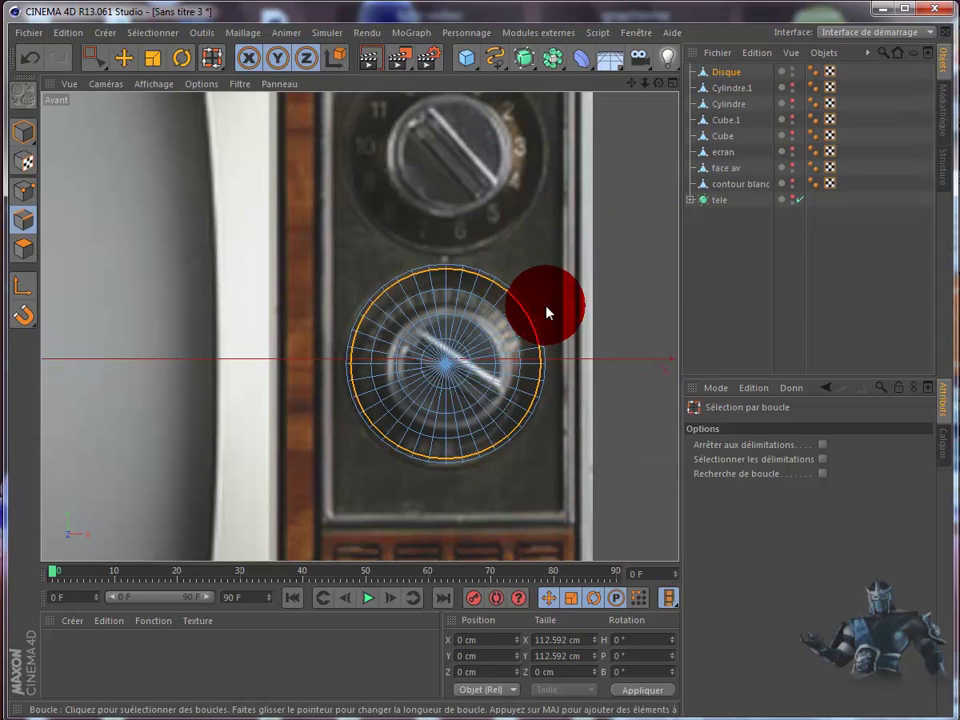
click(537, 330)
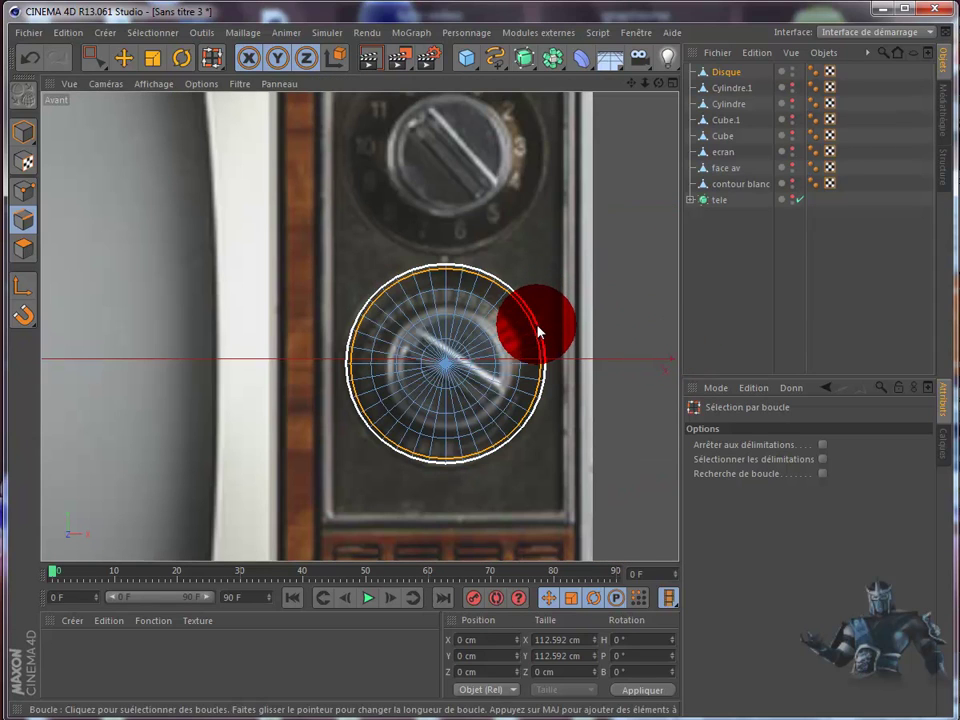
click(672, 83)
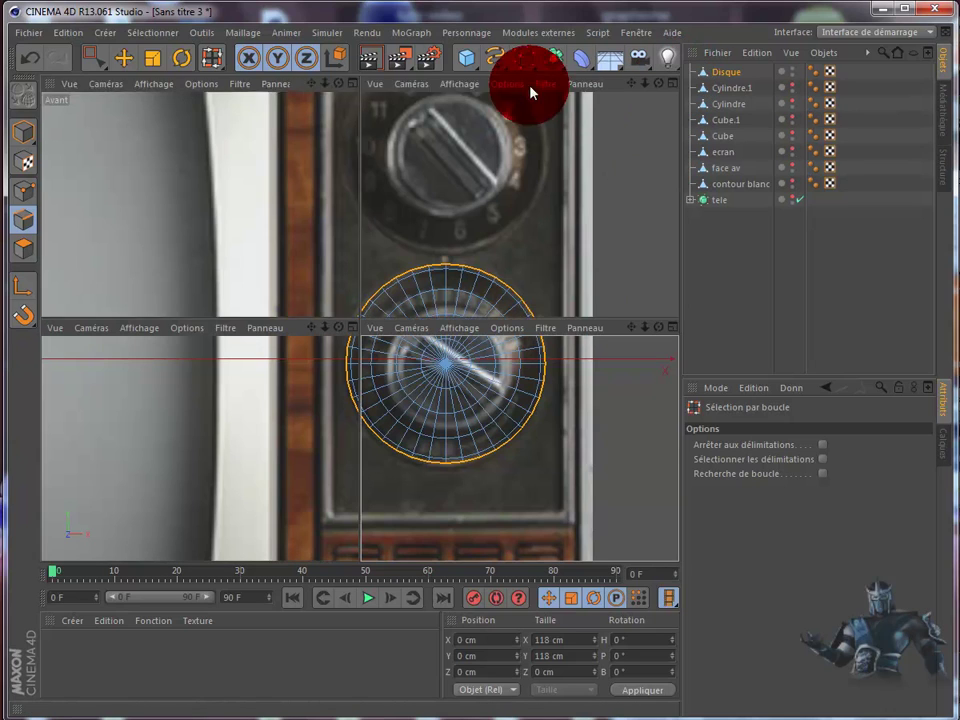
middle_click(347, 115)
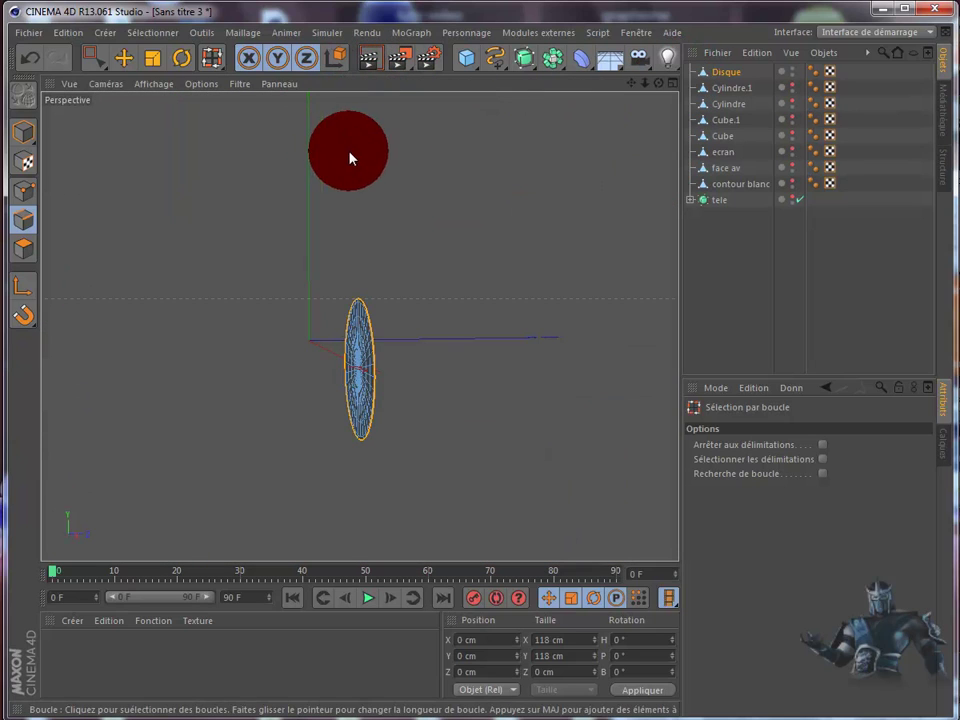
alt+drag(350, 157, 512, 401)
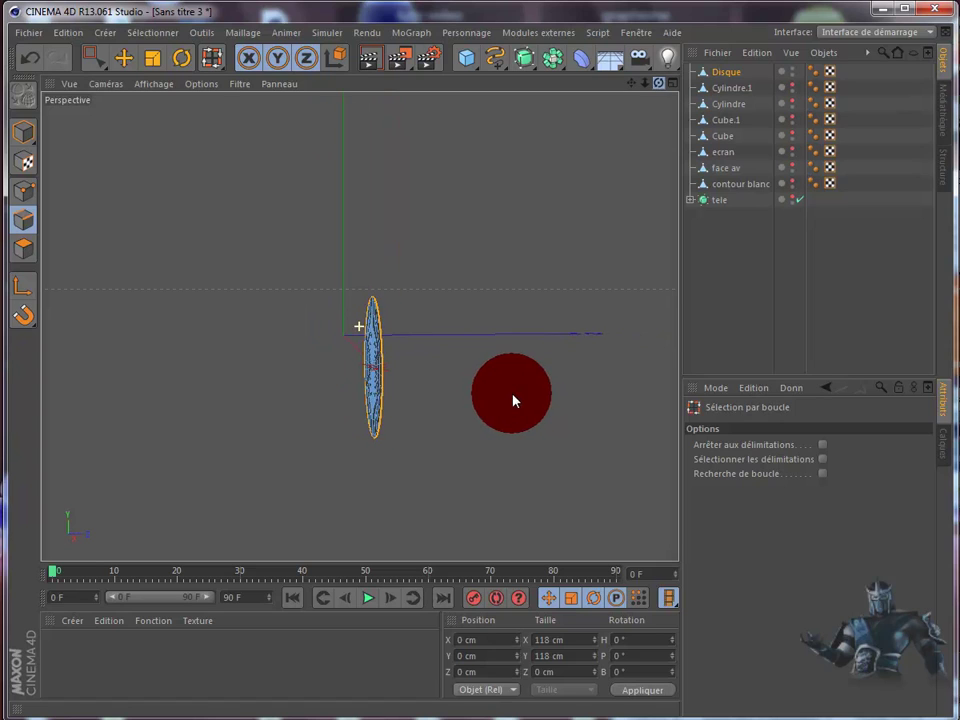
click(27, 131)
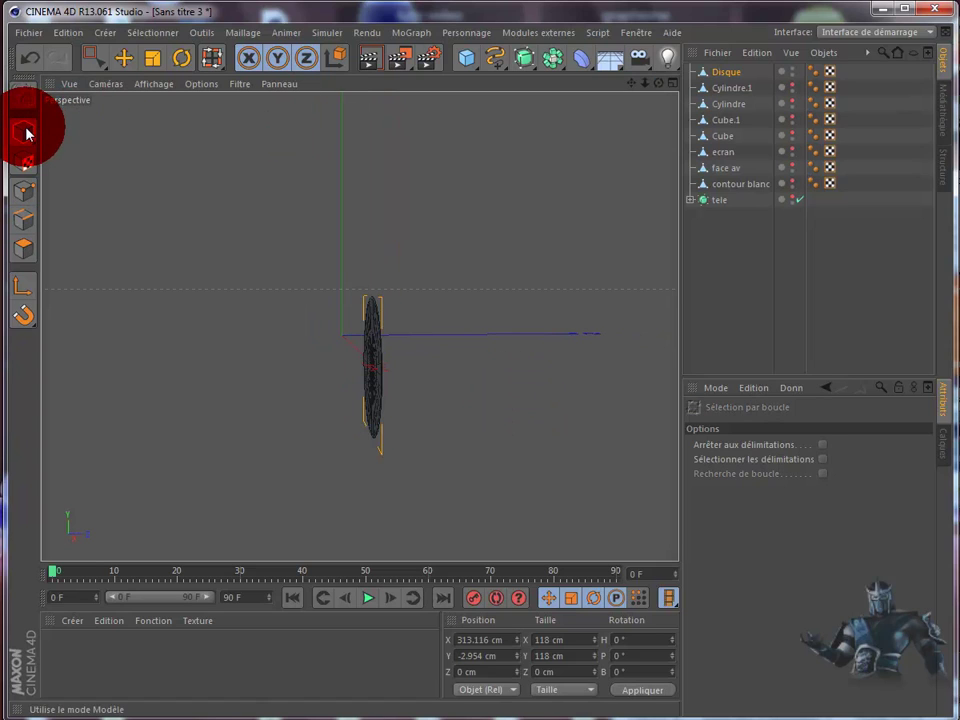
click(24, 220)
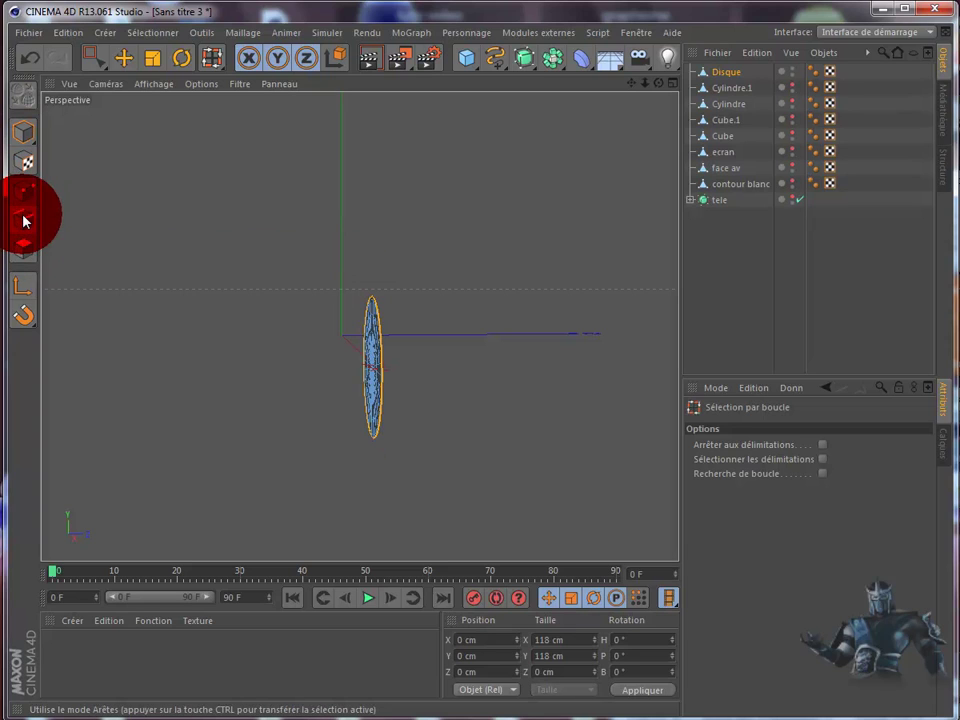
- Move the selected edge ring 1.514 cm along Z with the Move tool
click(123, 55)
mouse_move(481, 246)
alt+mouse_down()
mouse_move(505, 347)
mouse_move(615, 148)
alt+mouse_up()
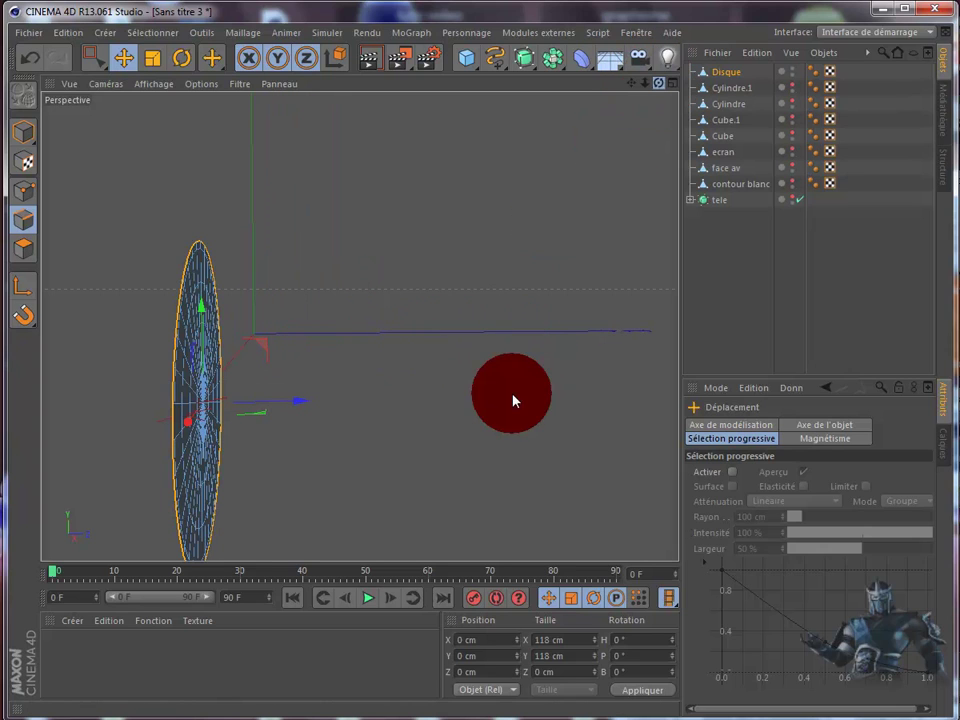
mouse_move(615, 148)
alt+mouse_down()
mouse_move(514, 400)
mouse_move(636, 90)
mouse_move(534, 381)
mouse_move(514, 399)
mouse_move(609, 111)
mouse_move(190, 354)
mouse_move(227, 358)
alt+mouse_up()
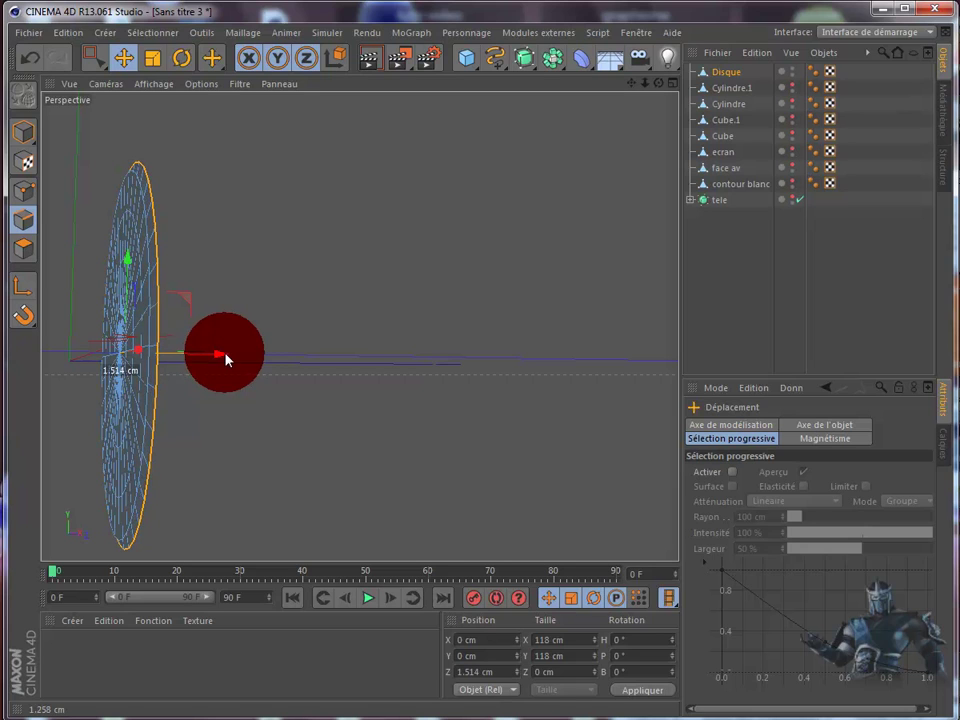
drag(662, 86, 513, 401)
mouse_move(660, 88)
mouse_down()
mouse_move(675, 90)
mouse_move(664, 92)
mouse_move(516, 401)
mouse_move(634, 90)
mouse_move(515, 401)
mouse_up()
drag(626, 86, 347, 142)
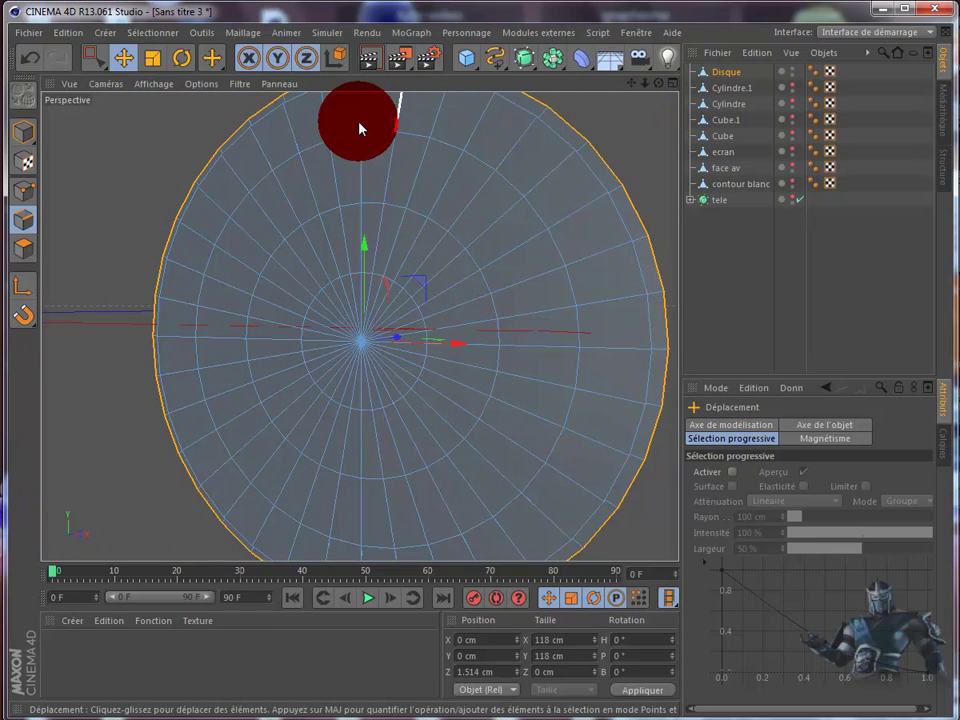
key(m)
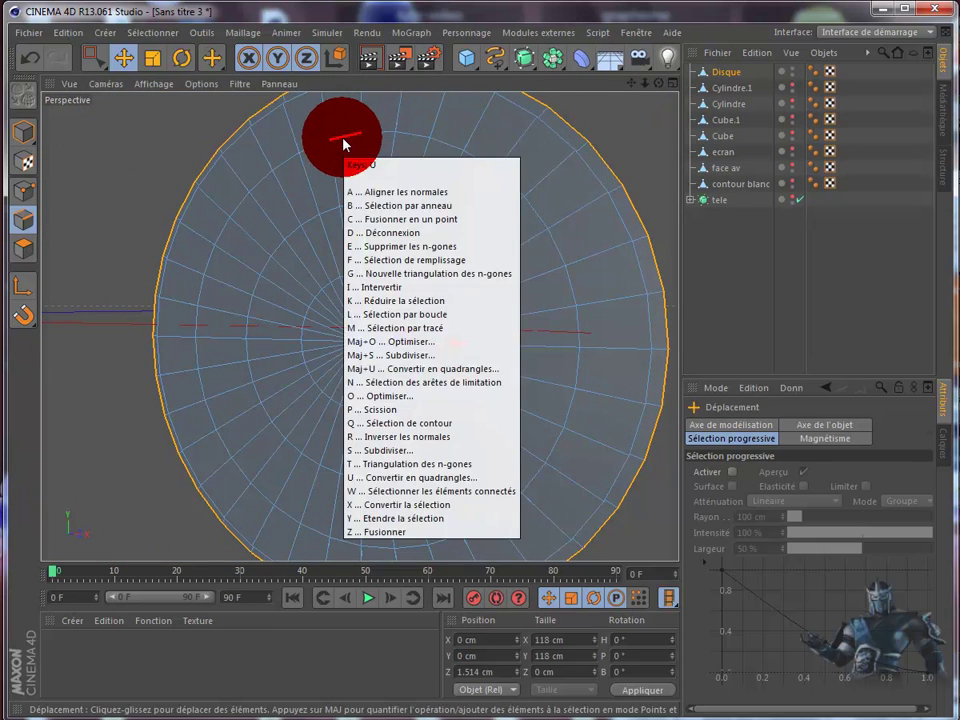
key(l)
click(343, 141)
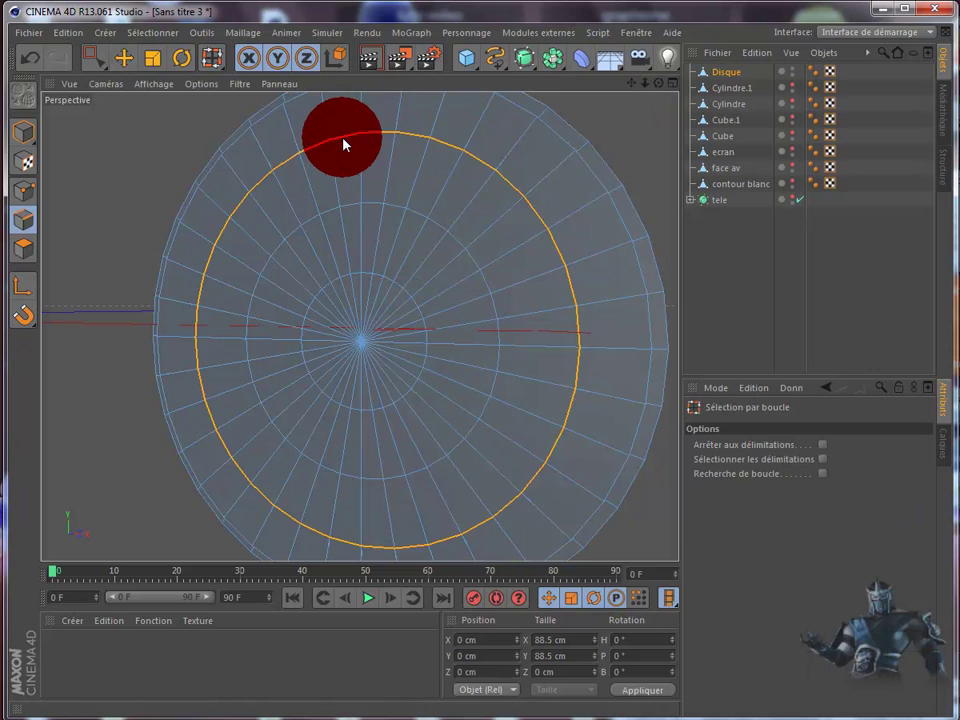
click(123, 59)
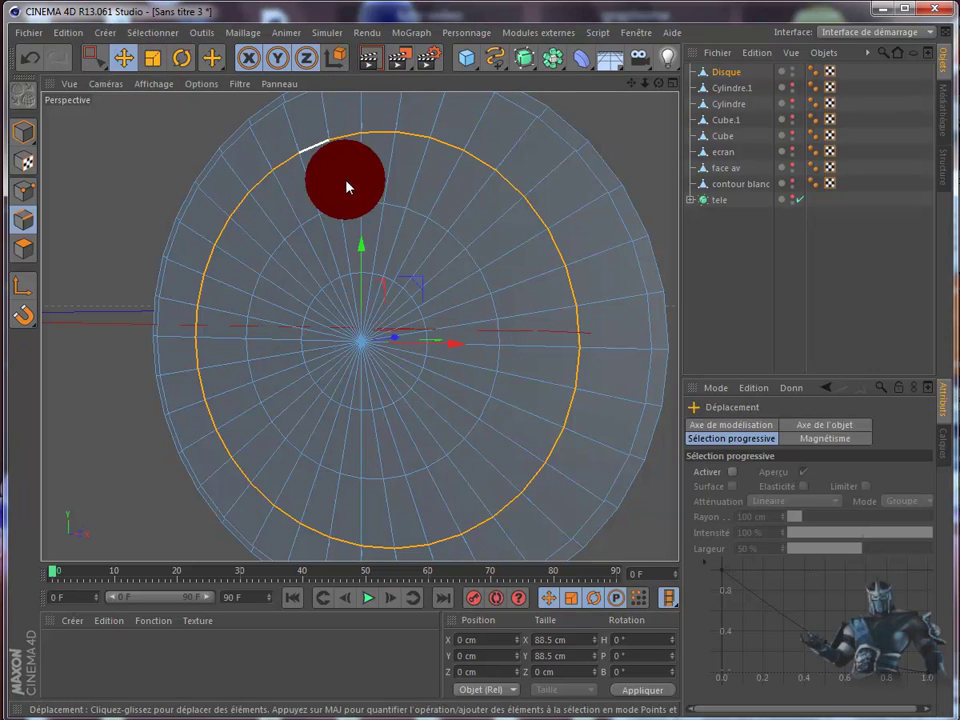
drag(354, 188, 361, 247)
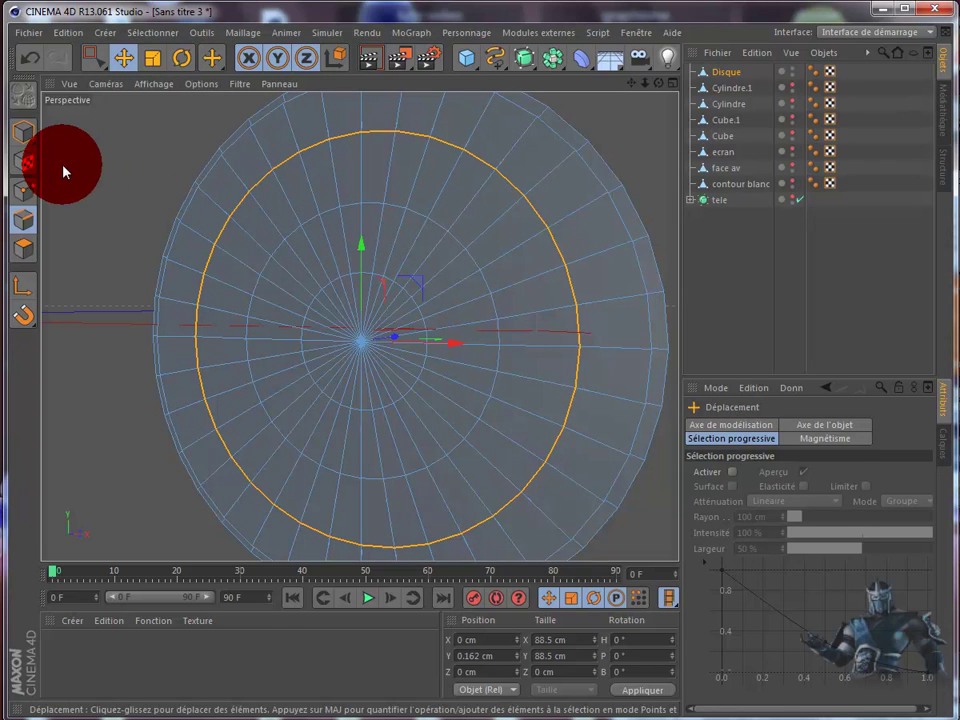
key(d)
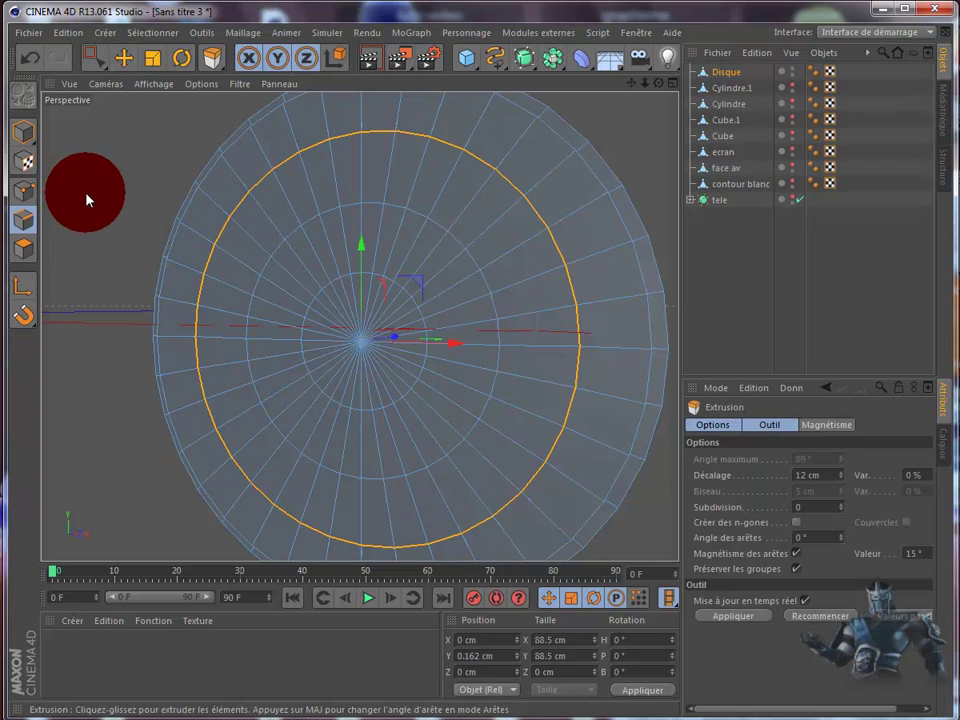
mouse_move(86, 200)
mouse_down()
mouse_move(514, 401)
mouse_move(81, 208)
mouse_move(114, 289)
mouse_move(514, 401)
mouse_move(555, 165)
mouse_move(628, 133)
mouse_move(514, 396)
mouse_move(643, 86)
mouse_move(510, 400)
mouse_move(405, 95)
mouse_up()
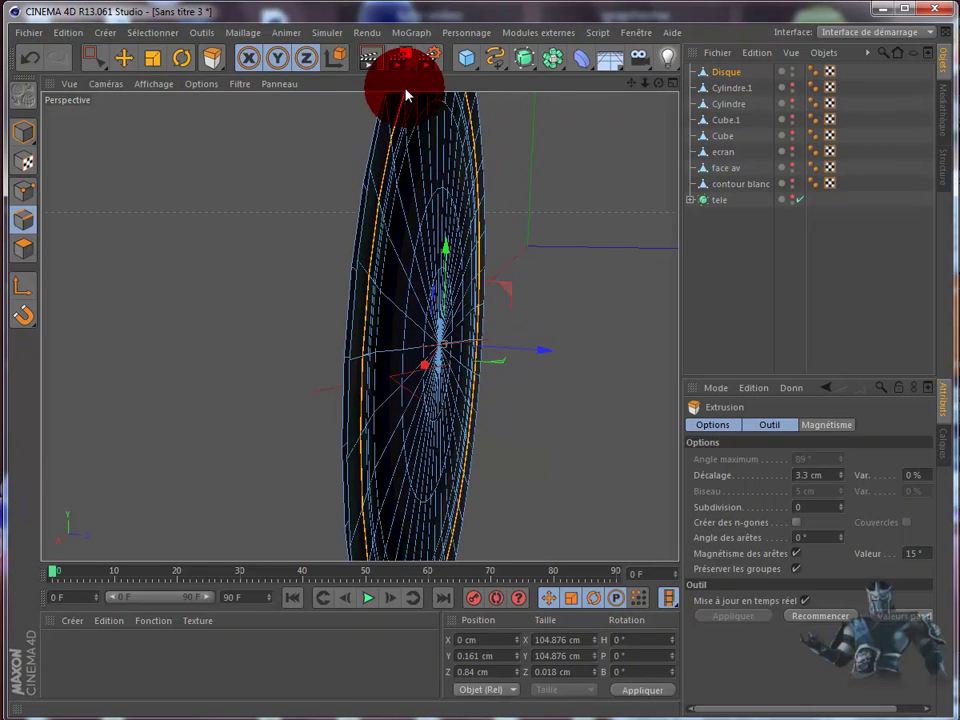
click(28, 60)
click(28, 60)
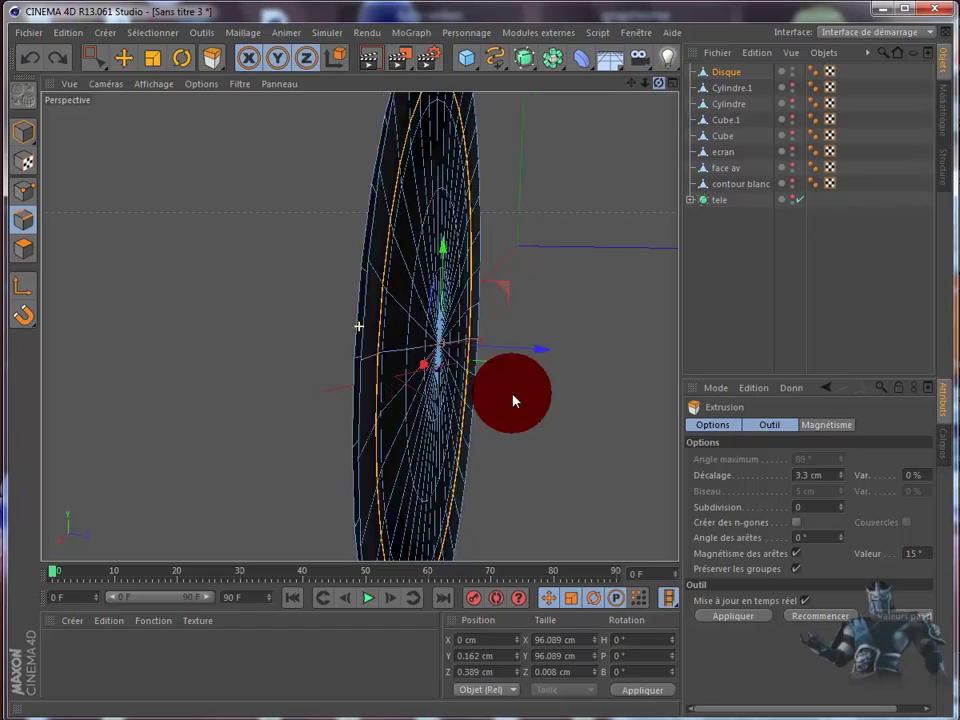
mouse_move(514, 394)
alt+mouse_down()
mouse_move(534, 399)
mouse_move(513, 401)
alt+mouse_up()
click(660, 83)
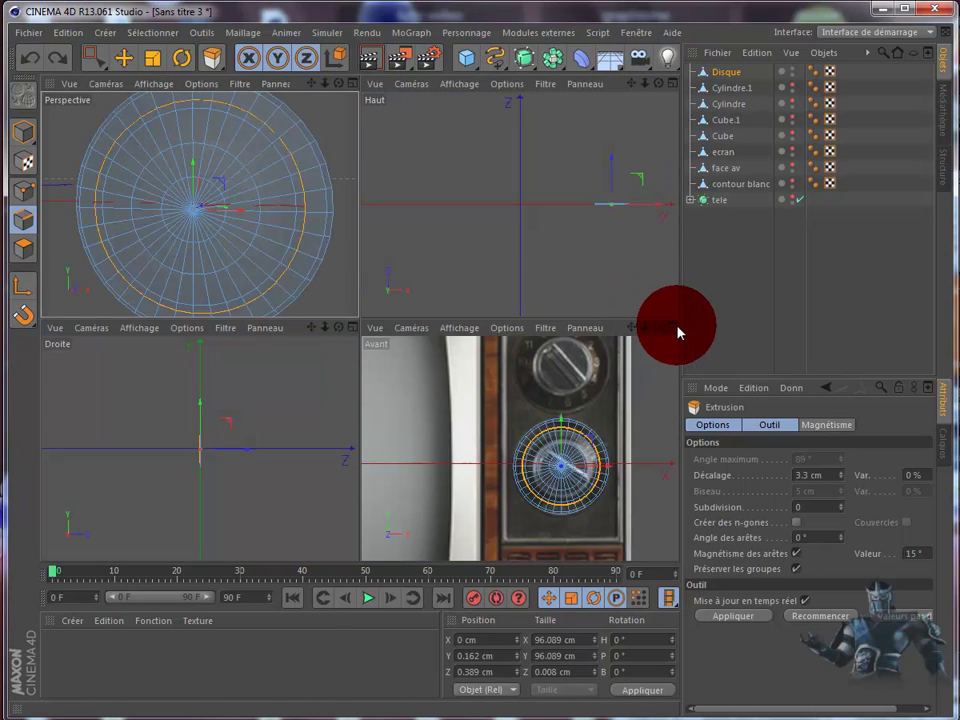
click(673, 333)
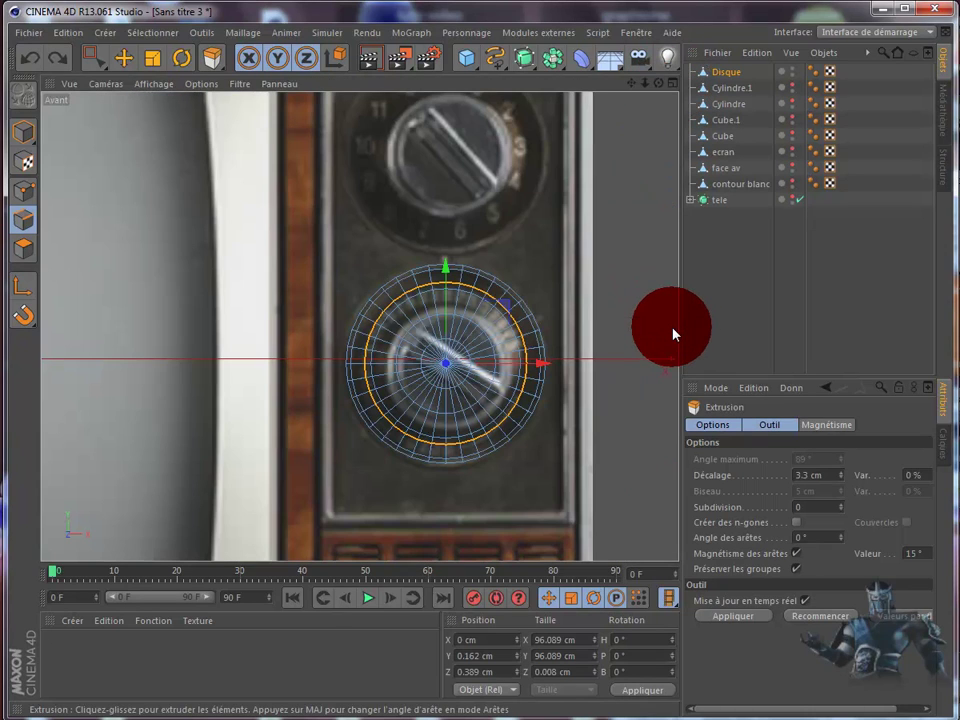
drag(626, 268, 513, 401)
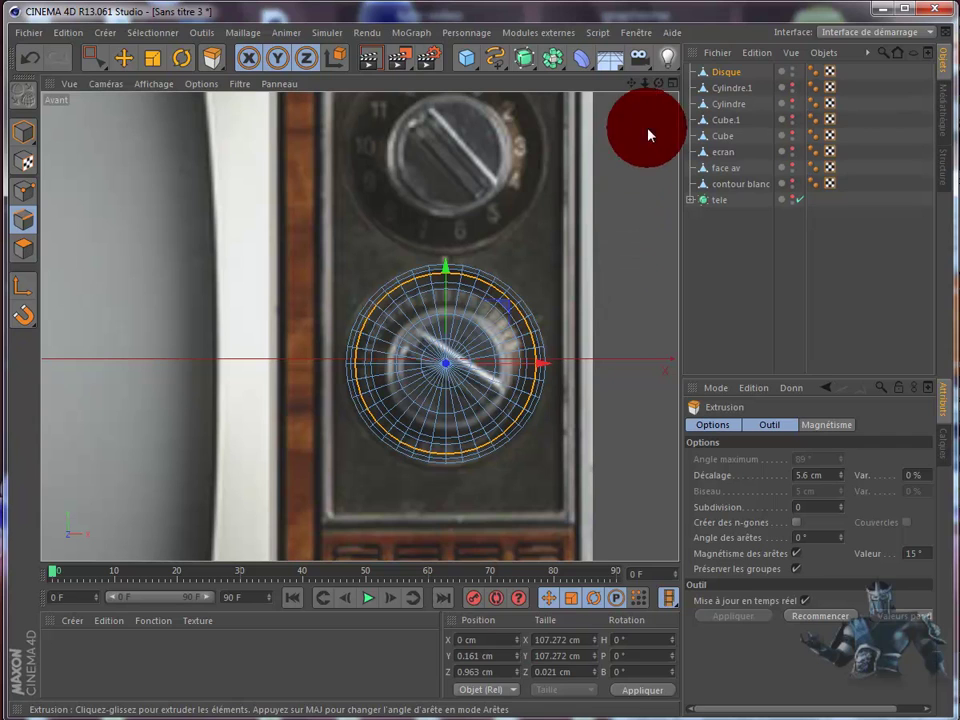
click(668, 84)
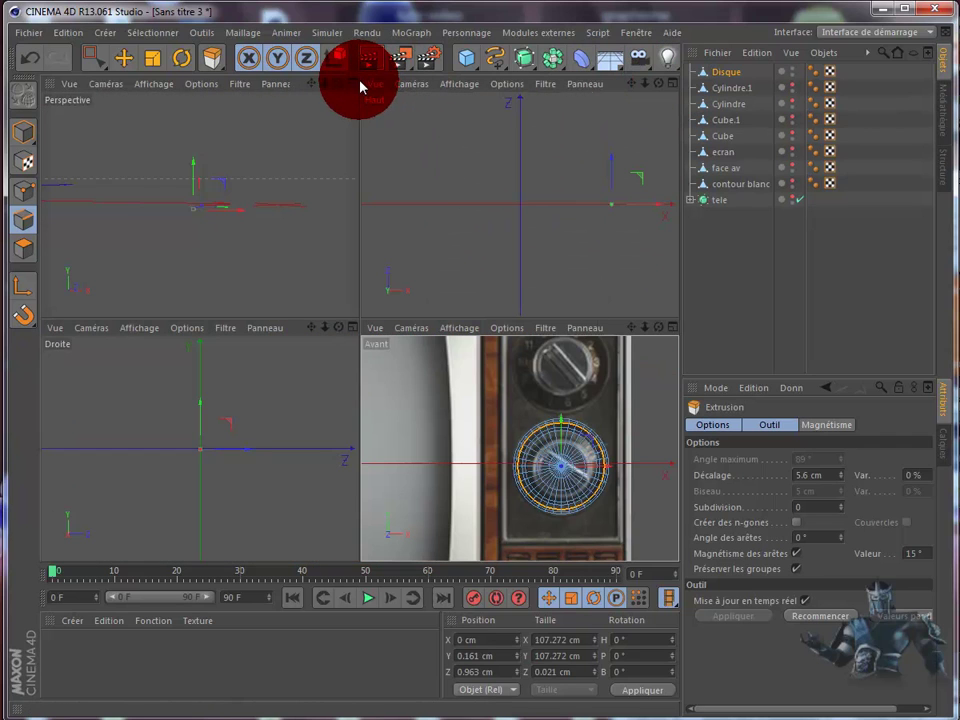
click(353, 86)
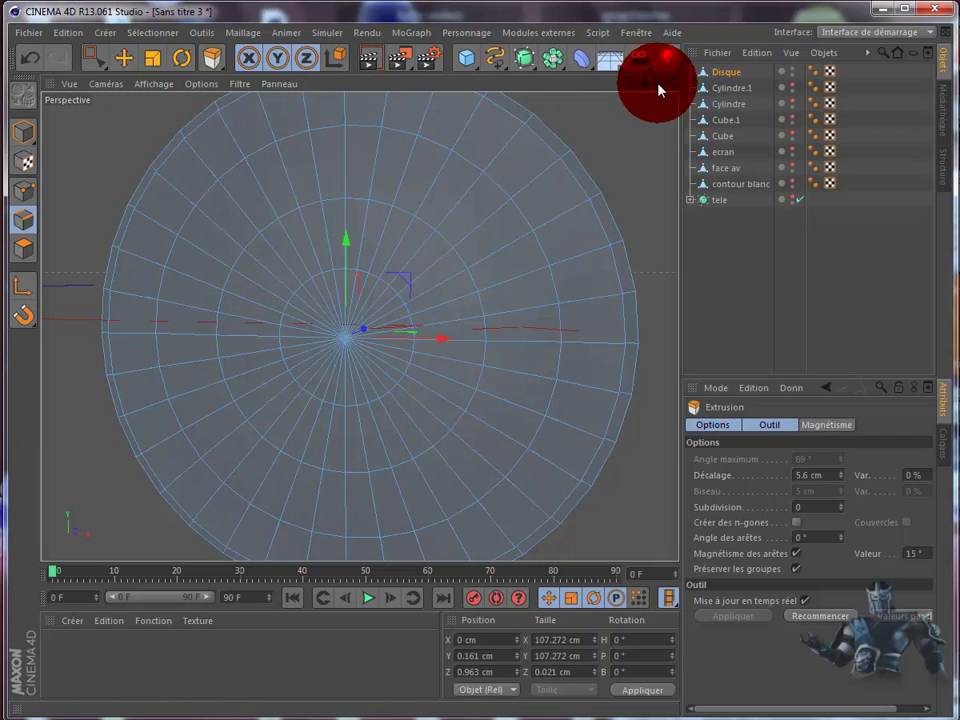
drag(658, 88, 512, 400)
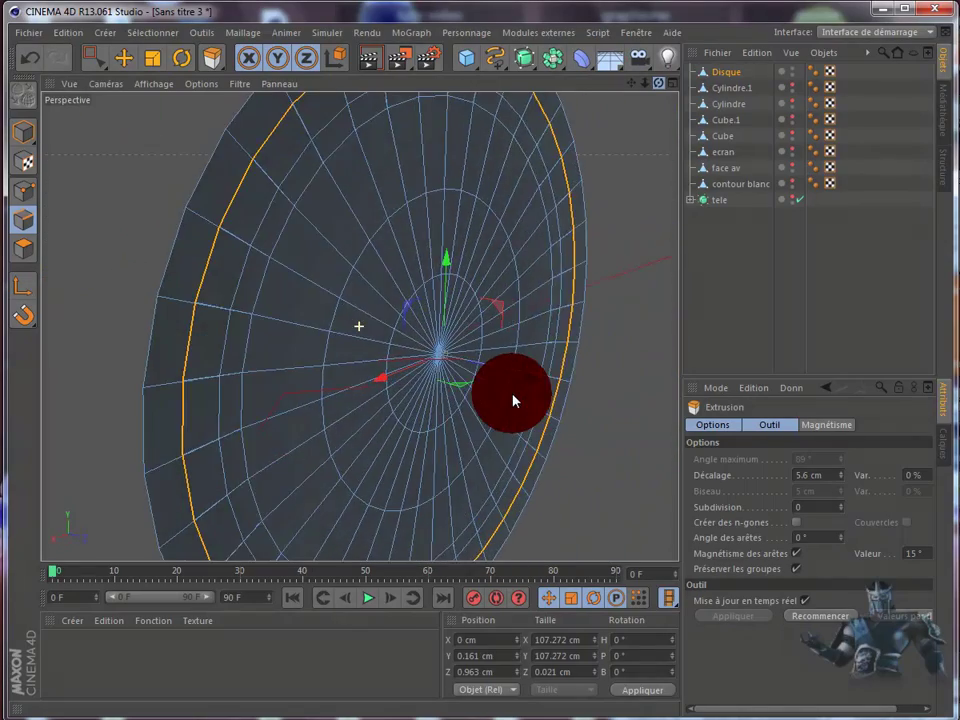
drag(512, 400, 220, 84)
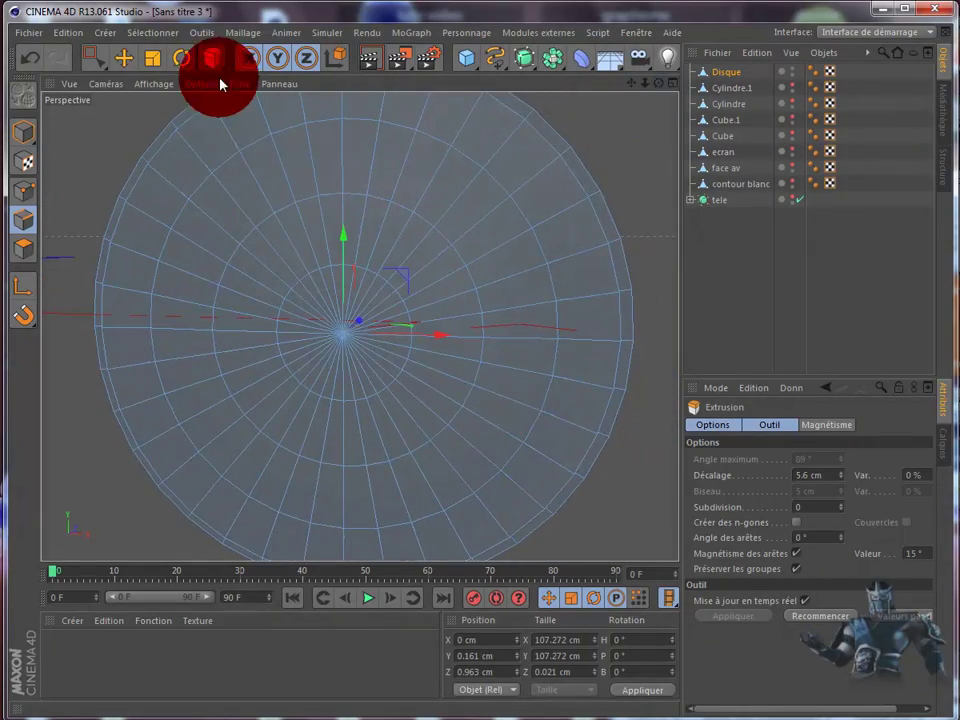
click(30, 58)
click(31, 60)
- Redo the inner-ring extrusion in the front view, extending it to a 9.4 cm offset
click(32, 62)
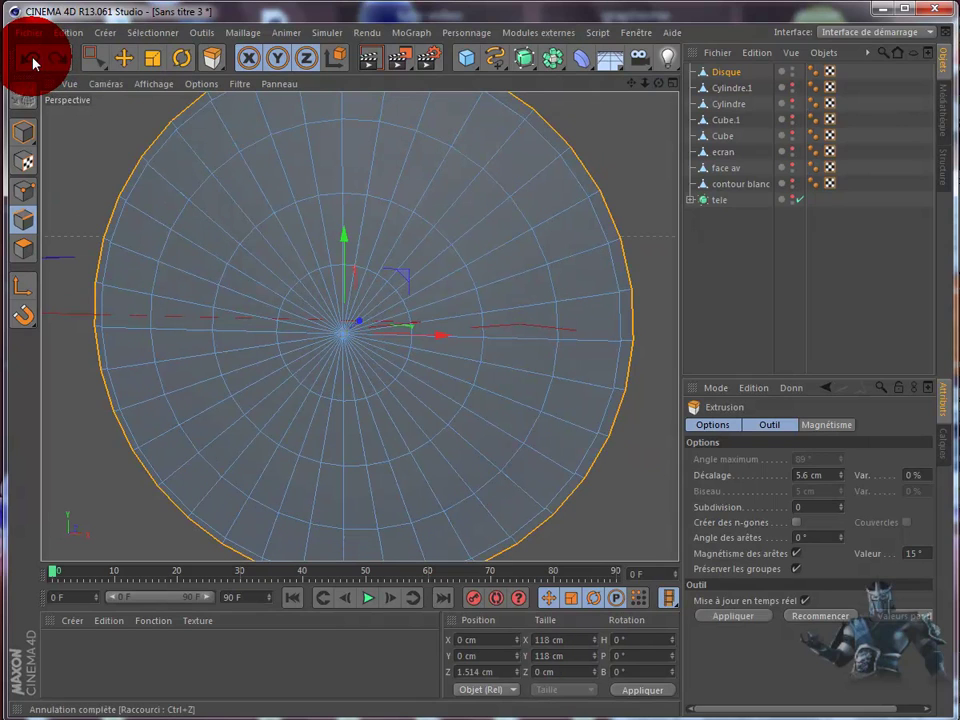
click(56, 58)
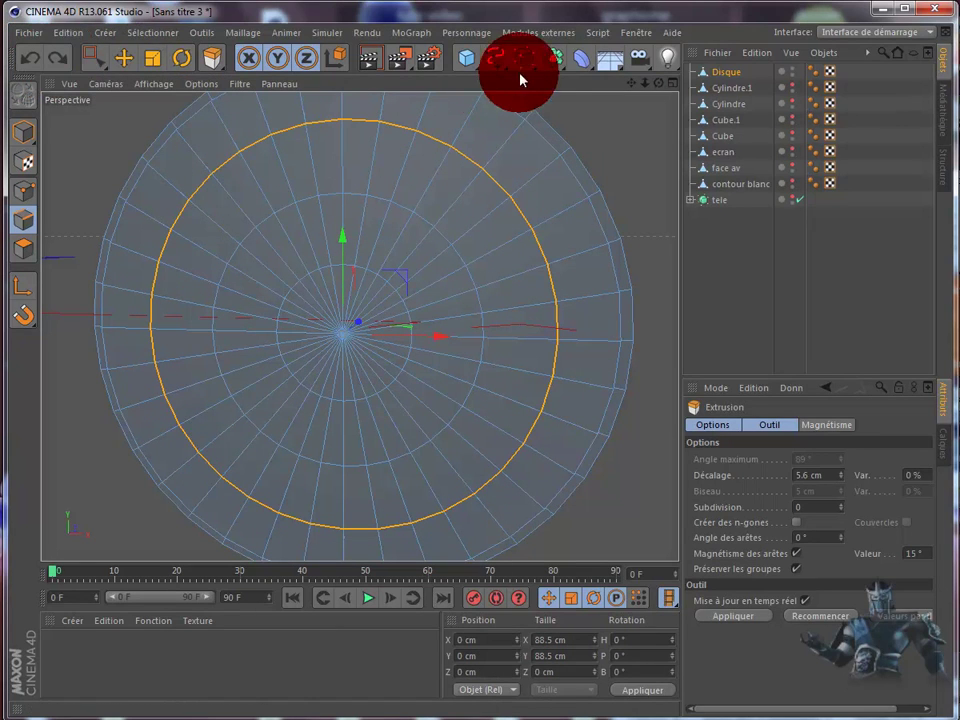
click(671, 84)
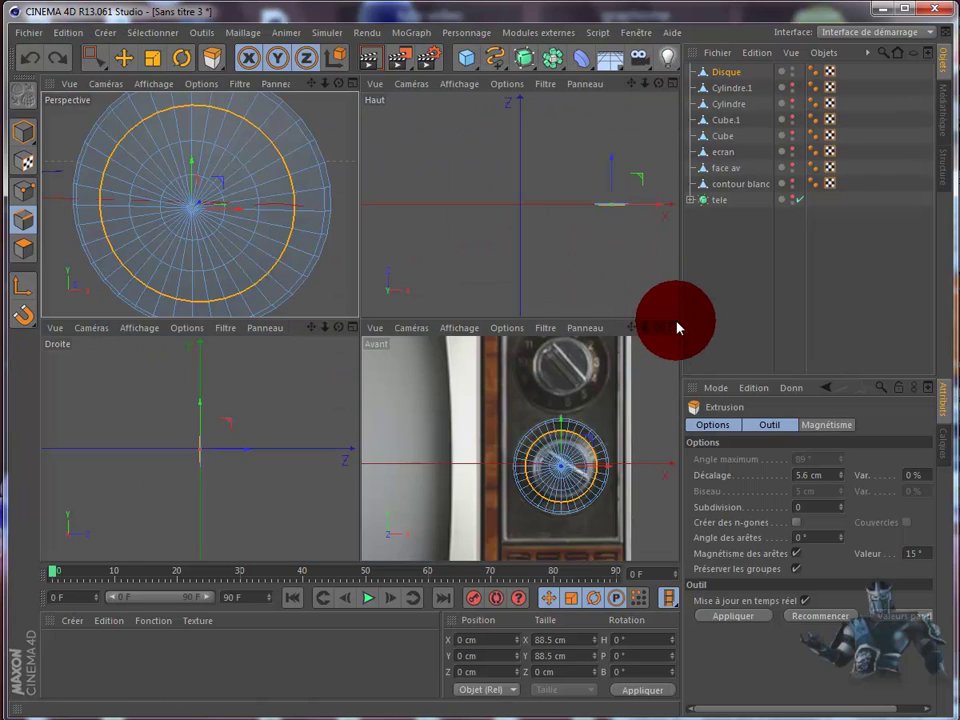
click(672, 328)
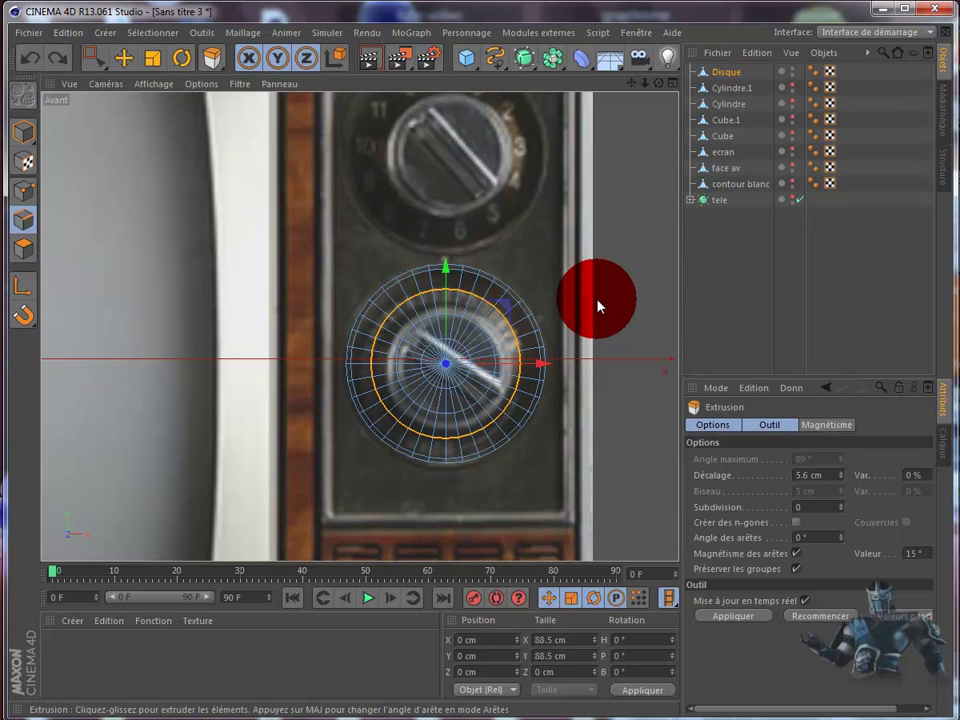
click(513, 401)
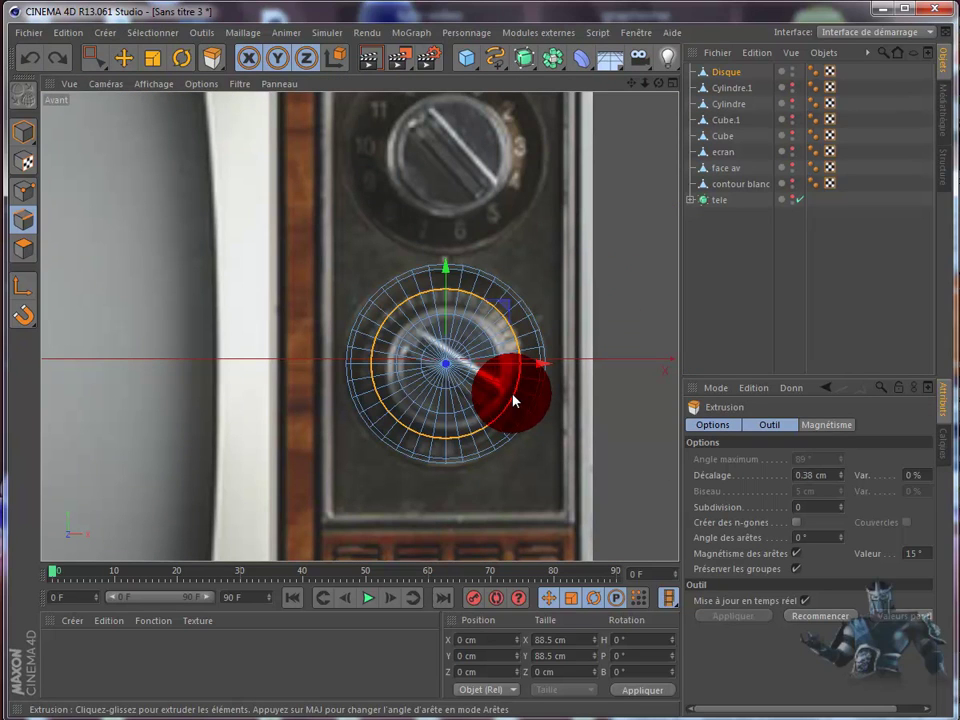
drag(513, 401, 513, 401)
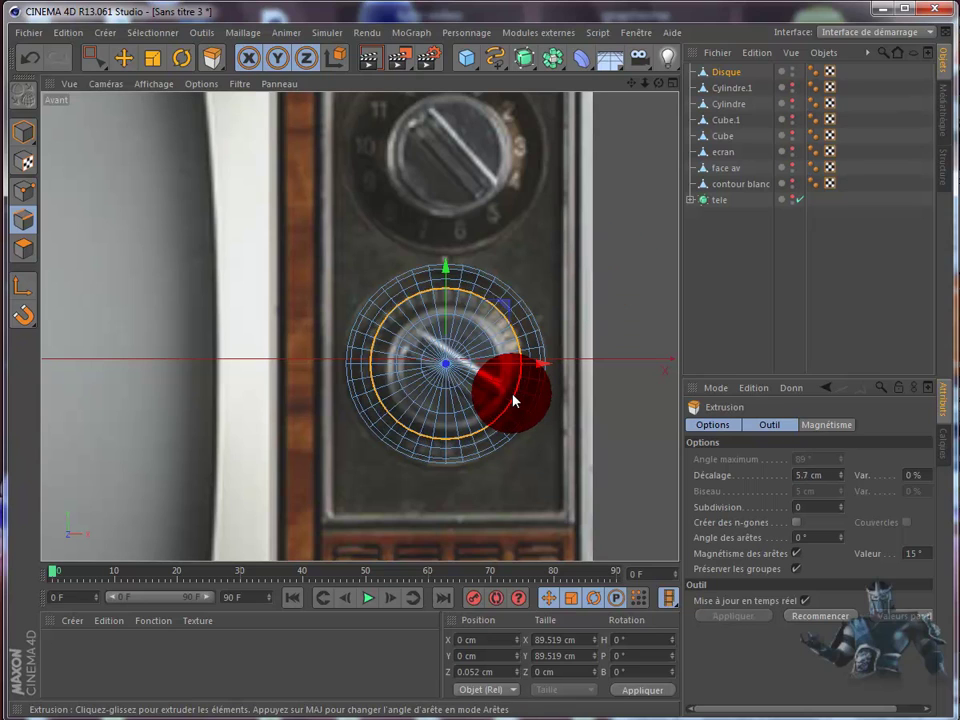
drag(513, 401, 661, 91)
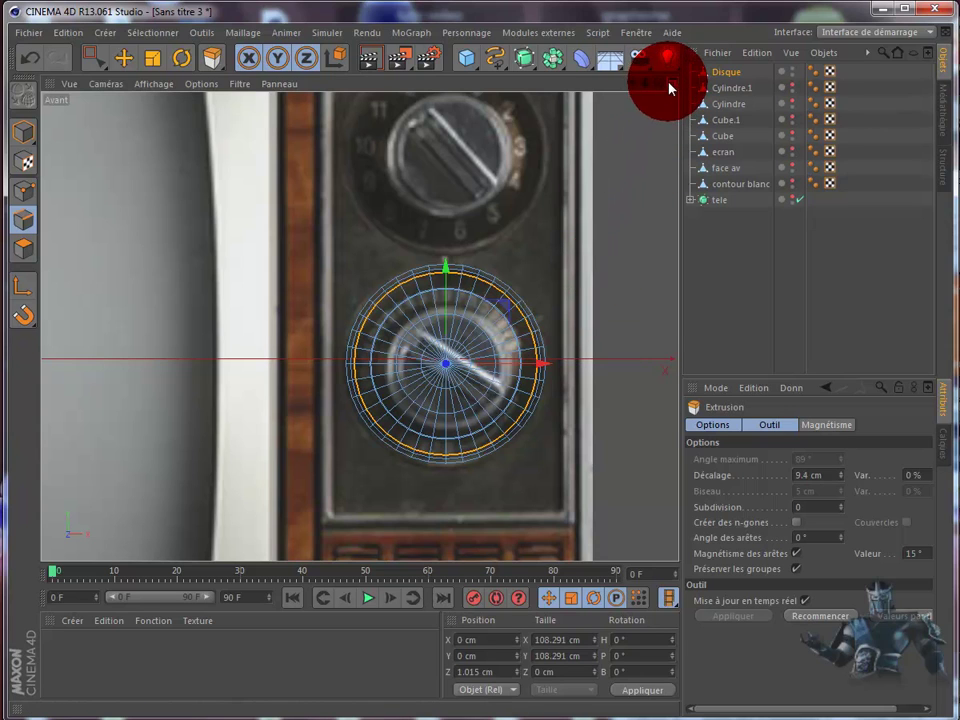
key(F5)
click(353, 84)
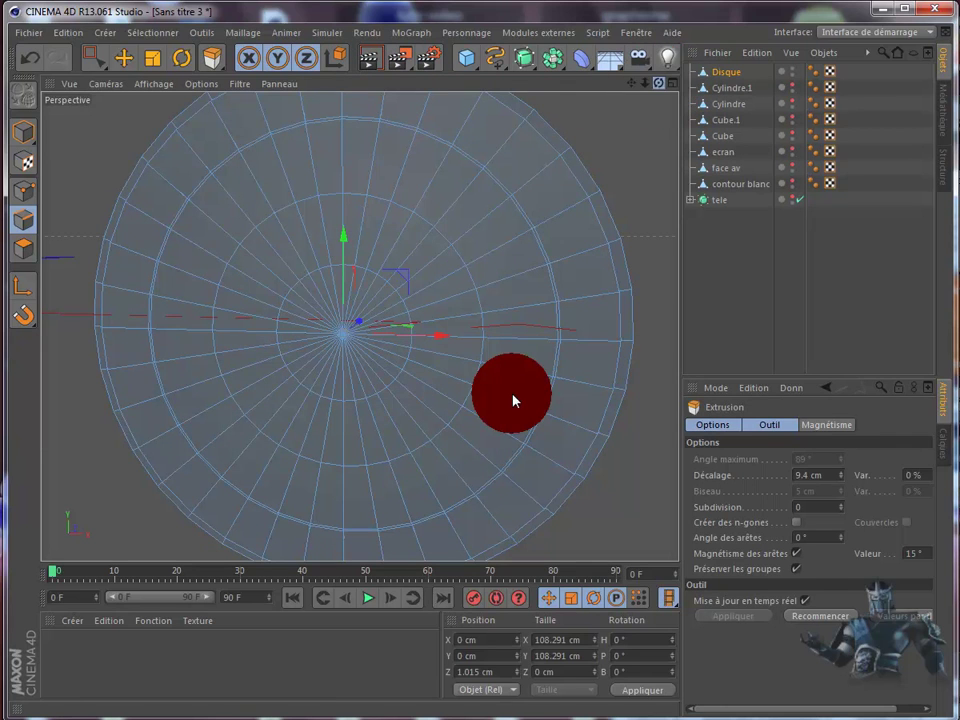
mouse_move(514, 401)
alt+mouse_down()
mouse_move(638, 175)
mouse_move(305, 147)
mouse_move(256, 207)
alt+mouse_up()
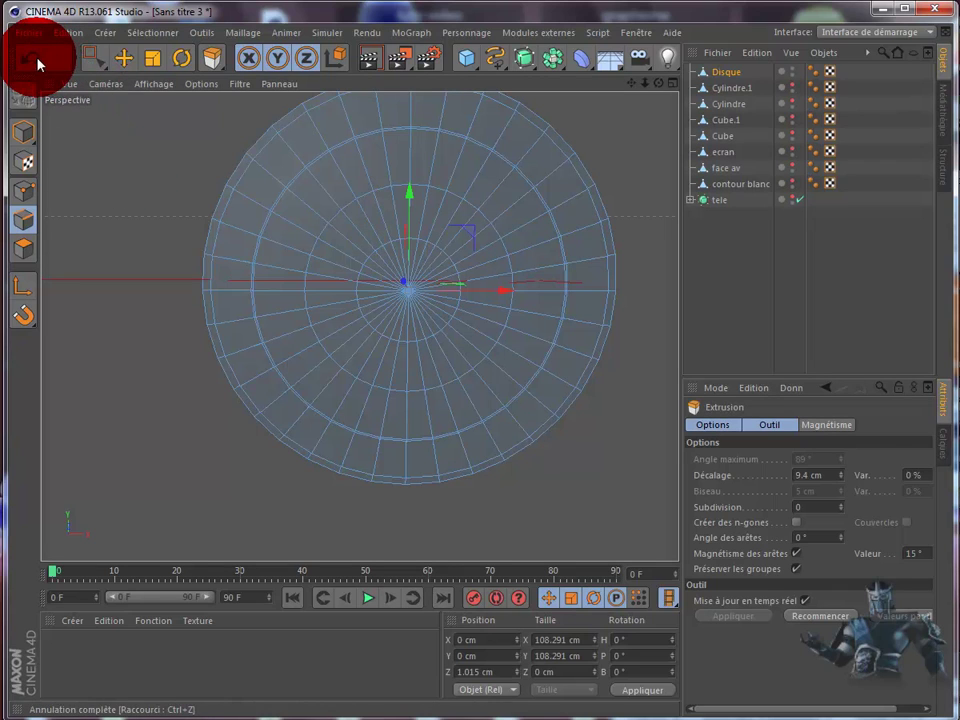
- Delete the old Disque and maximize the front view with the reference image
click(736, 74)
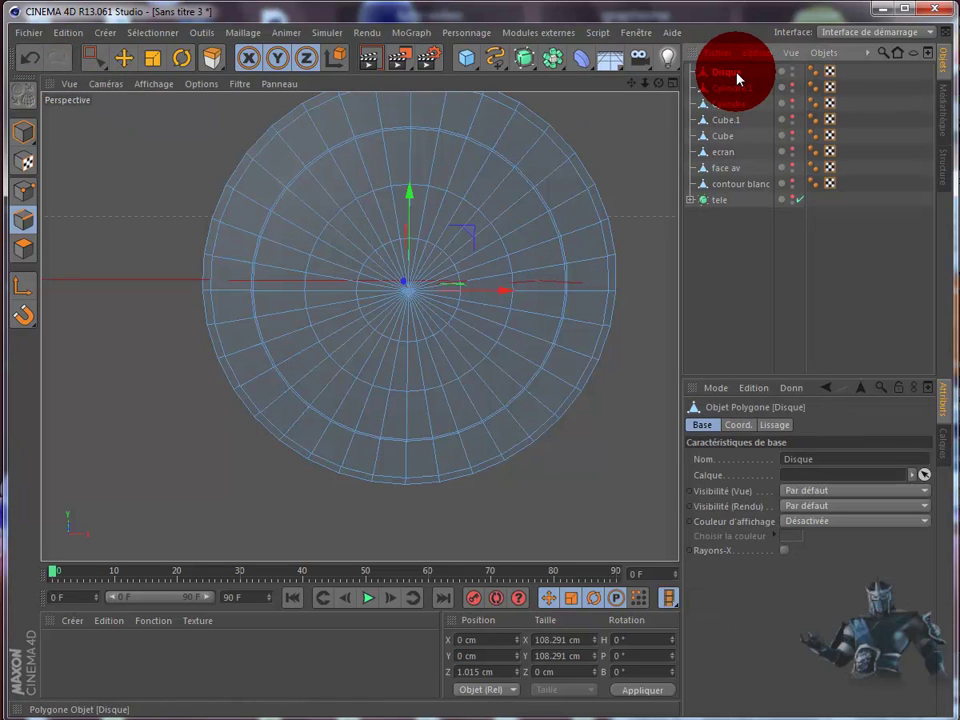
key(Delete)
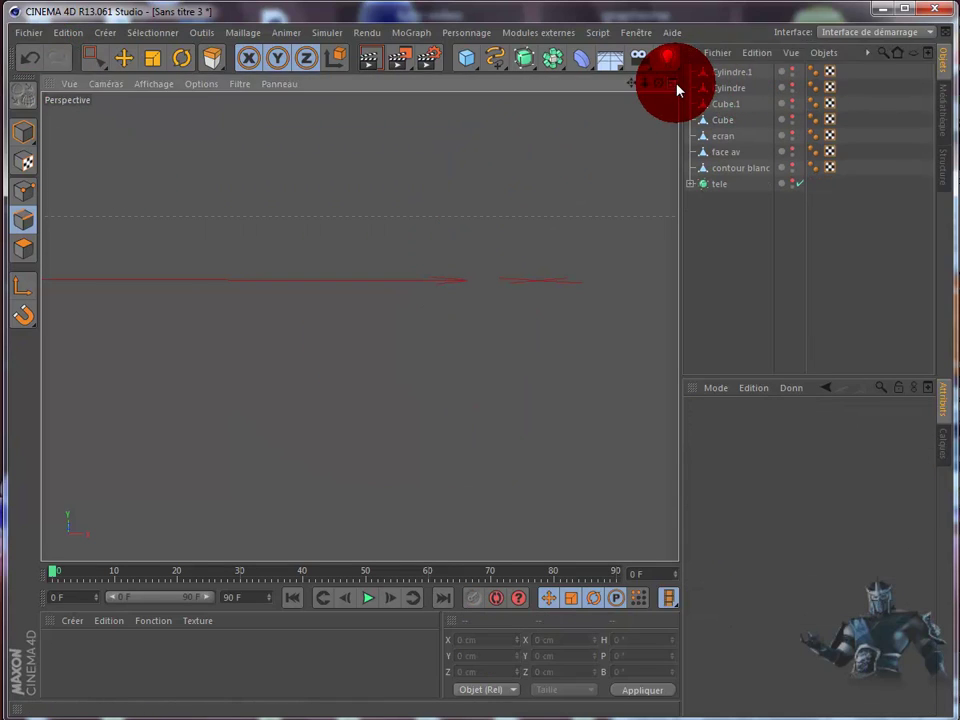
click(673, 85)
click(674, 331)
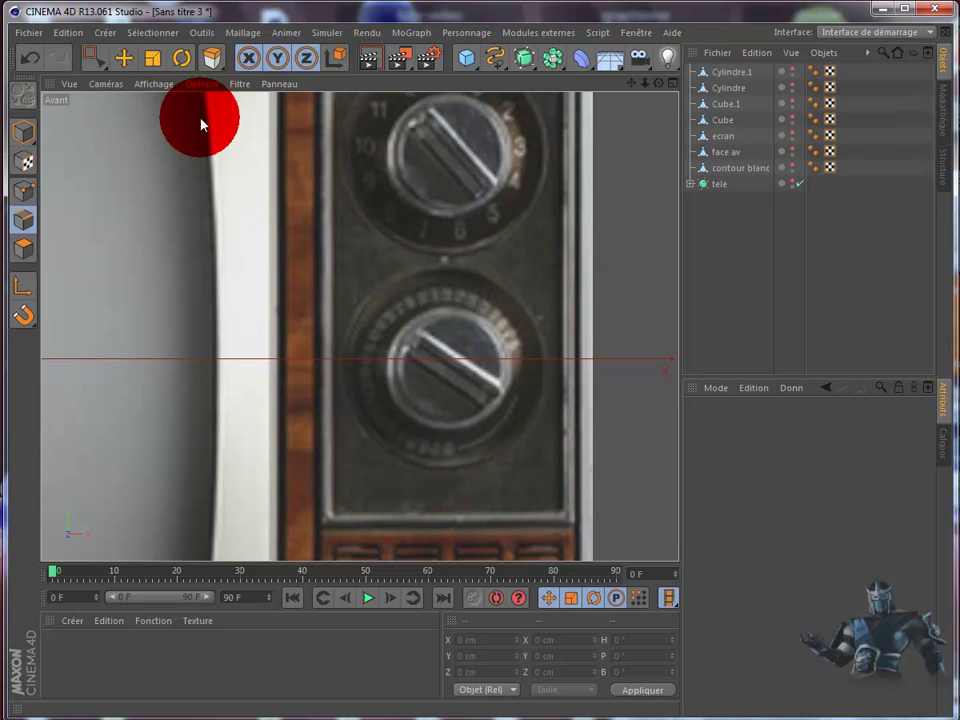
- Add a new Disc primitive facing +Z and centre it over the lower knob
click(470, 62)
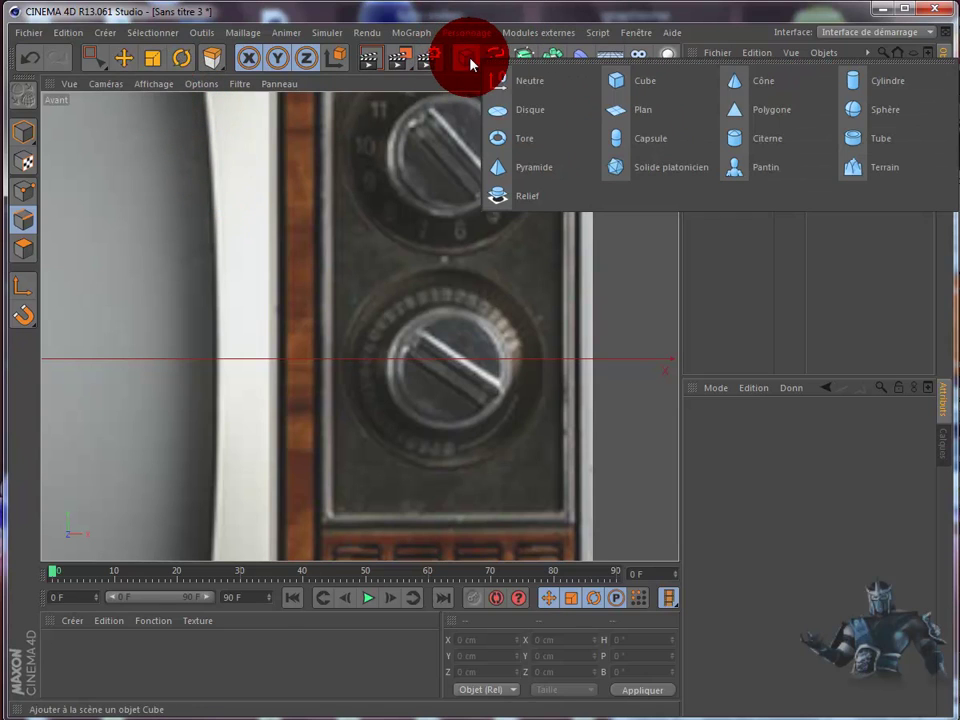
click(534, 111)
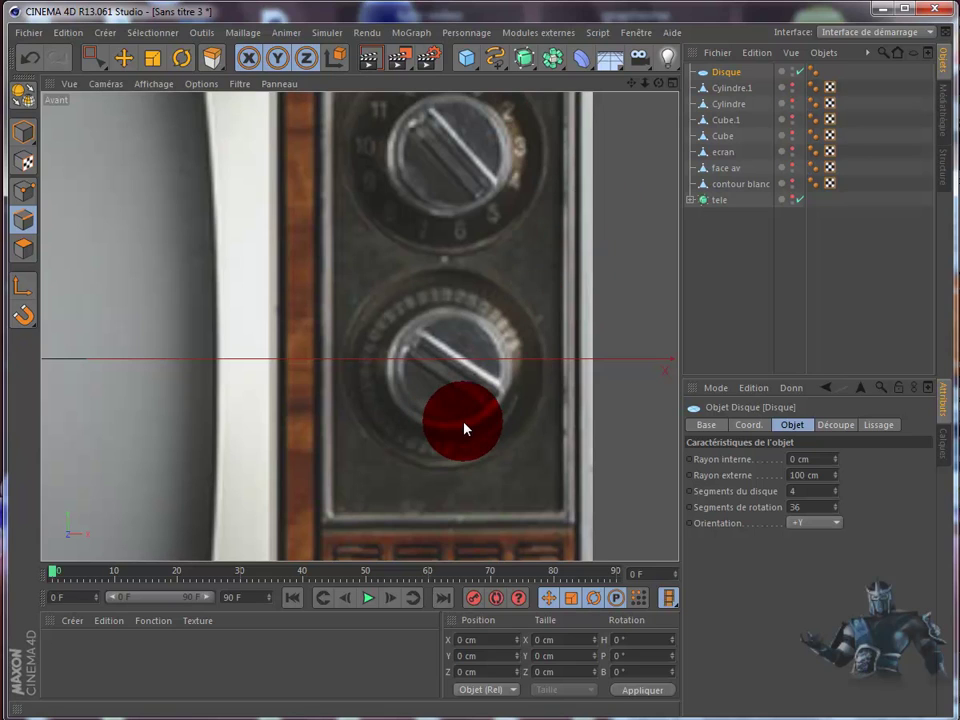
scroll(463, 425, down, 3)
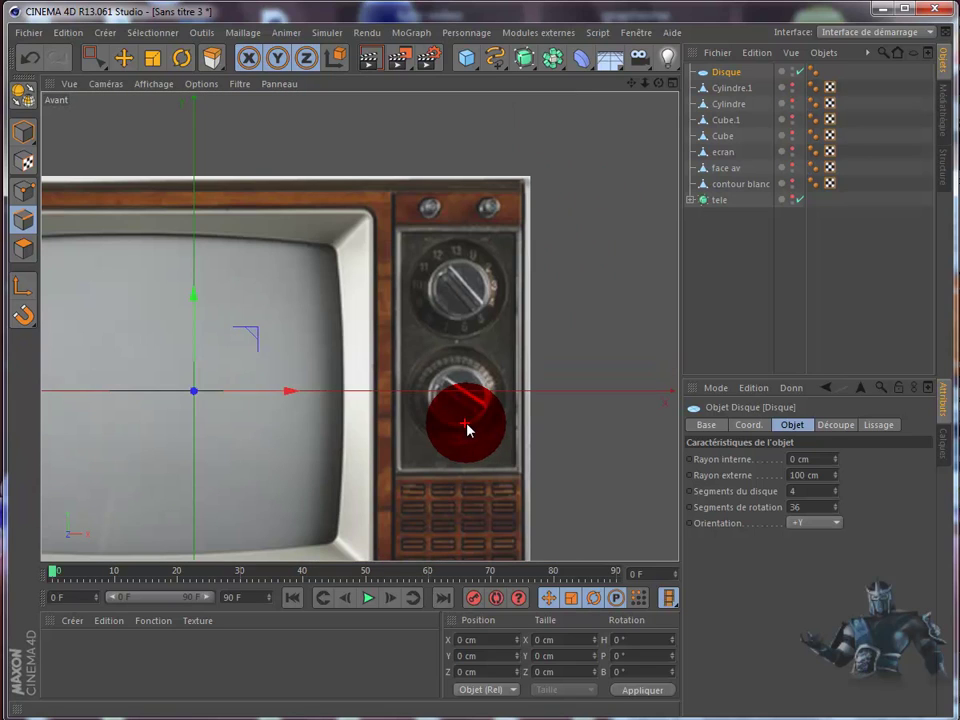
click(834, 523)
click(826, 603)
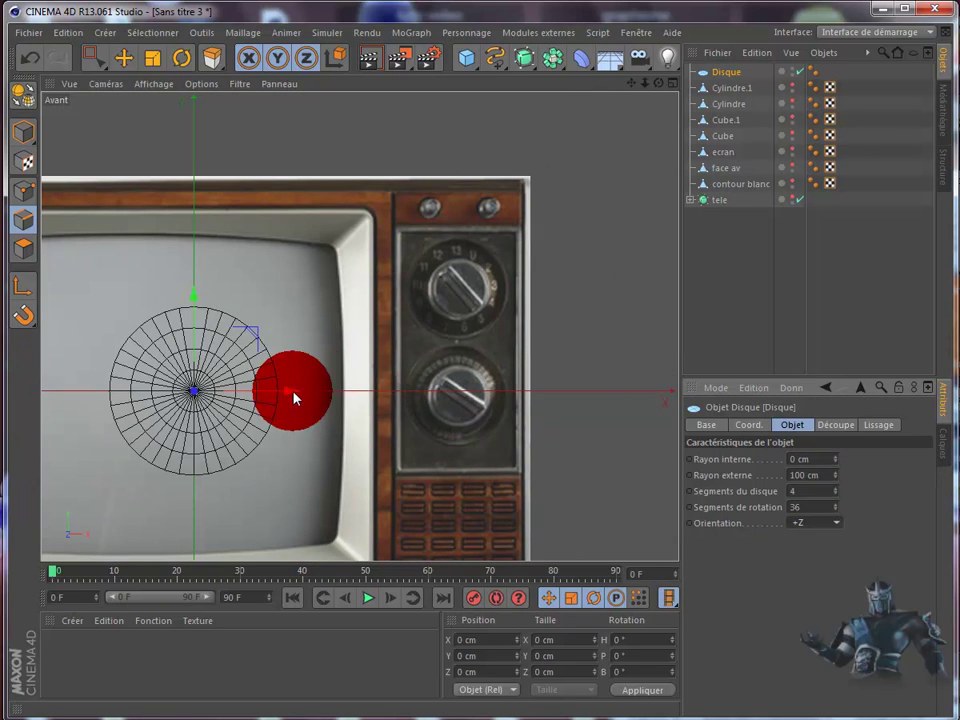
drag(294, 391, 557, 396)
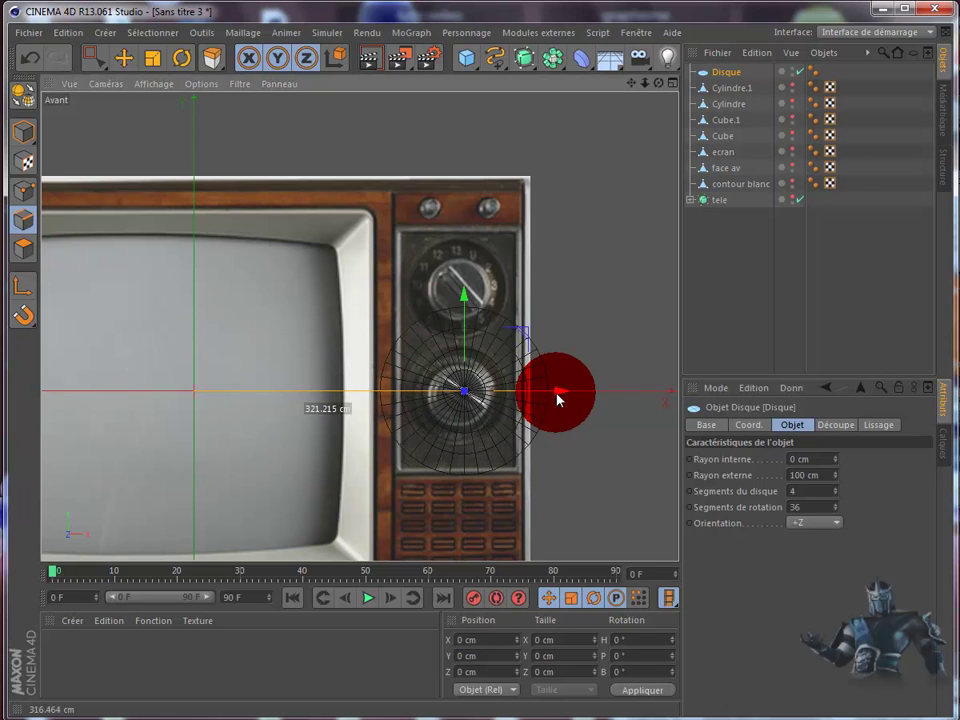
drag(466, 300, 557, 396)
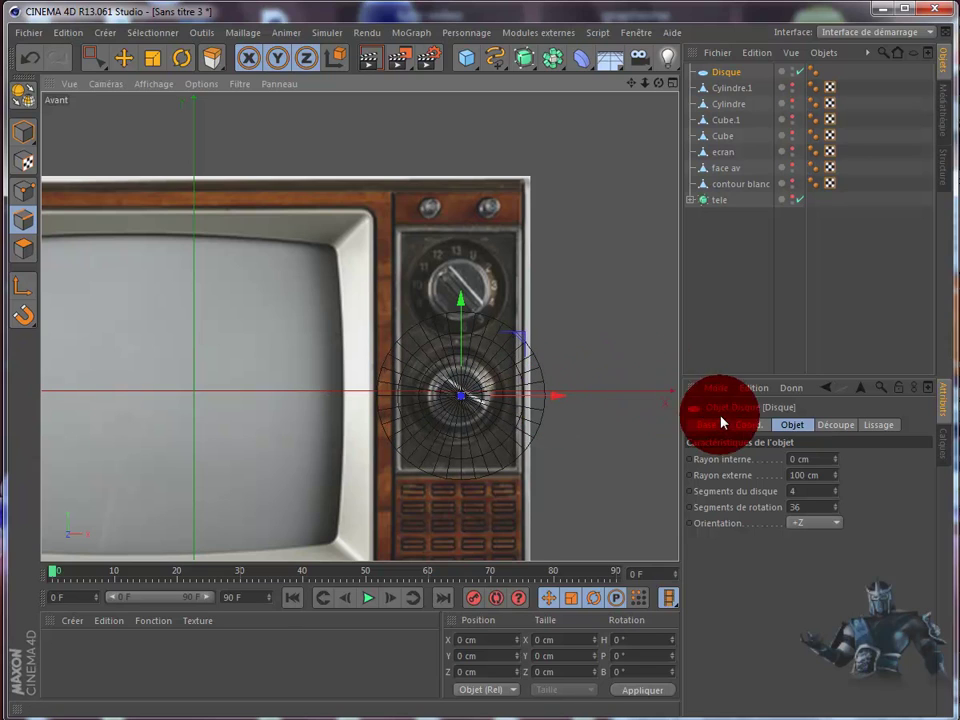
- Set the new disc's Outer Radius to 59 cm and zoom the front view onto the knob
text(70)
key(Return)
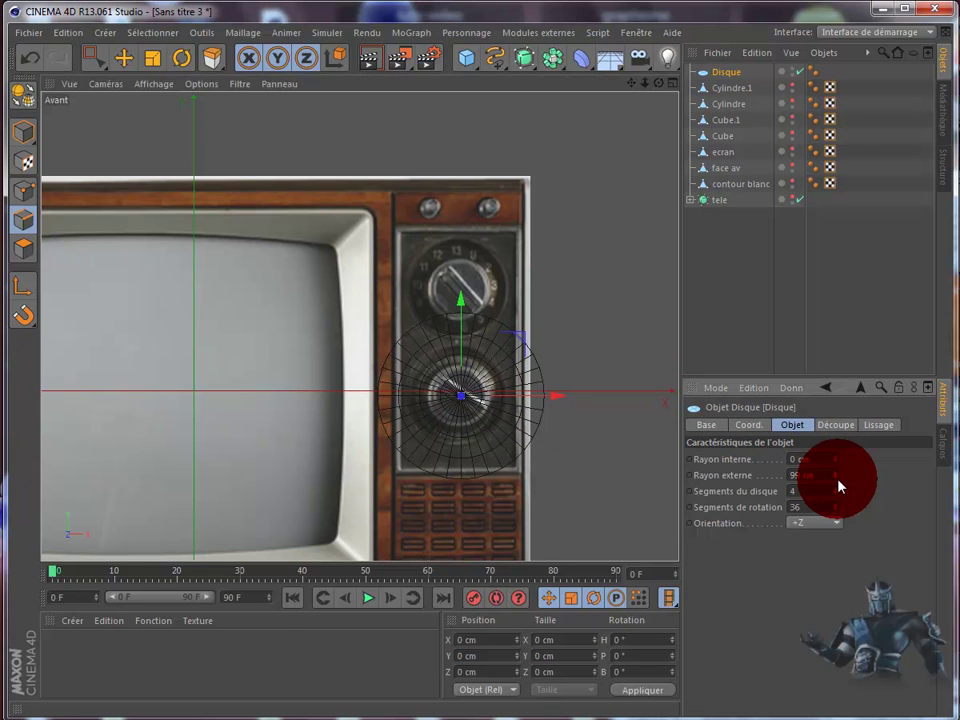
text(56)
key(Return)
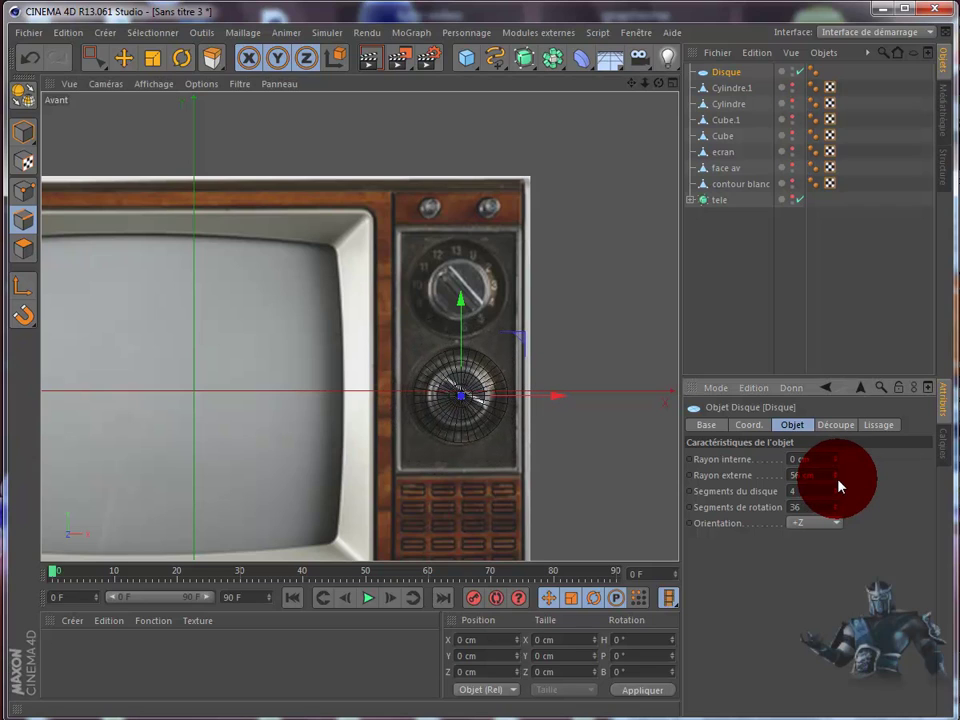
click(838, 479)
mouse_move(838, 486)
mouse_down()
mouse_move(561, 403)
mouse_move(655, 138)
mouse_up()
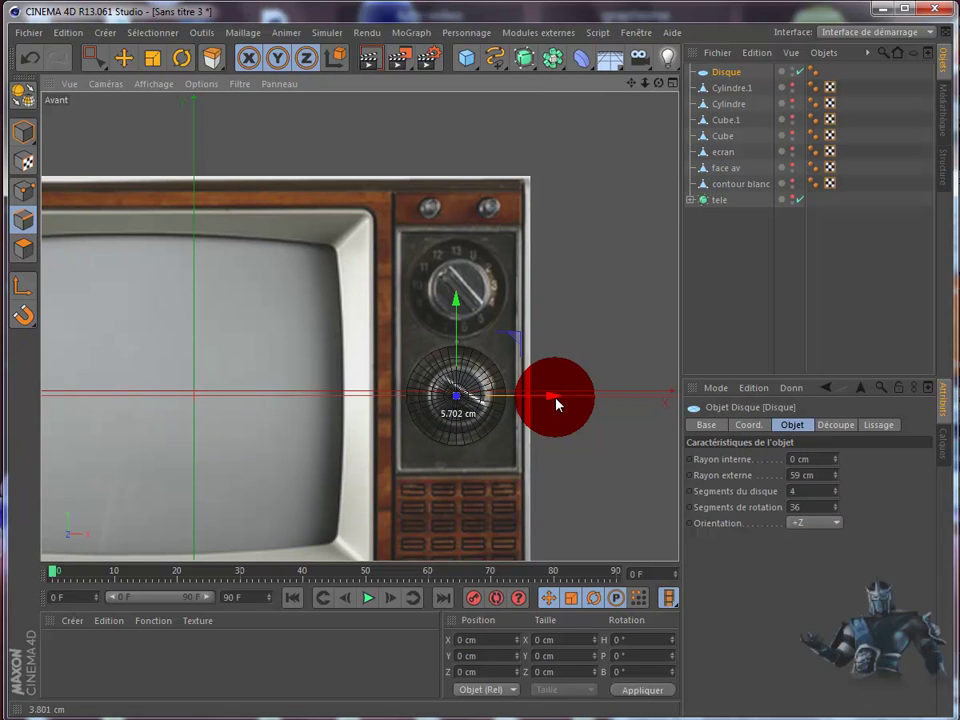
scroll(634, 236, up, 2)
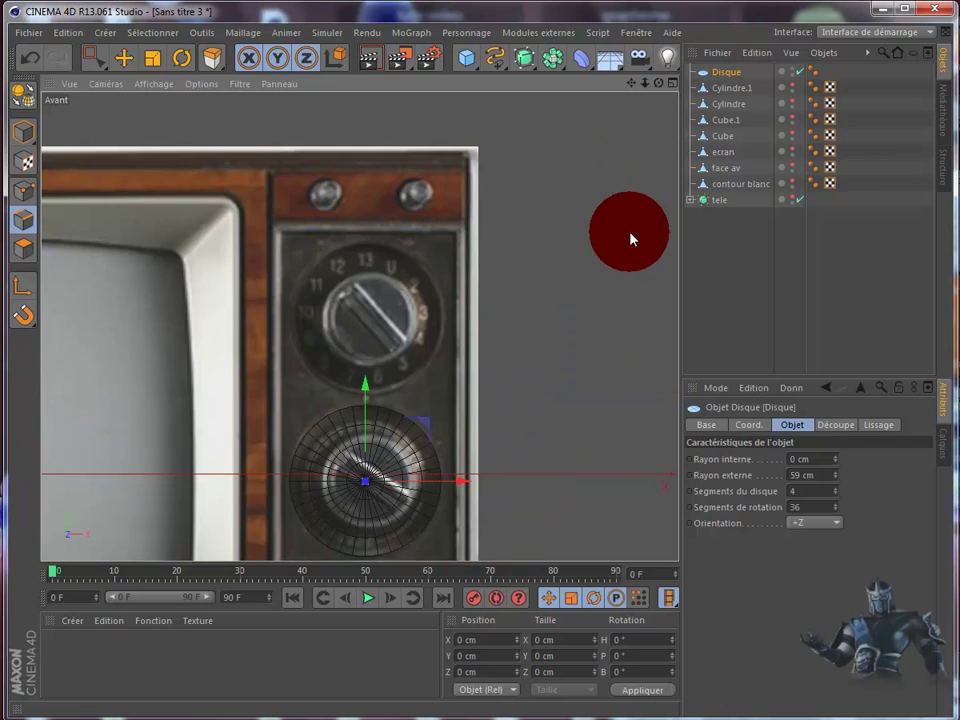
scroll(628, 114, up, 3)
drag(630, 88, 614, 243)
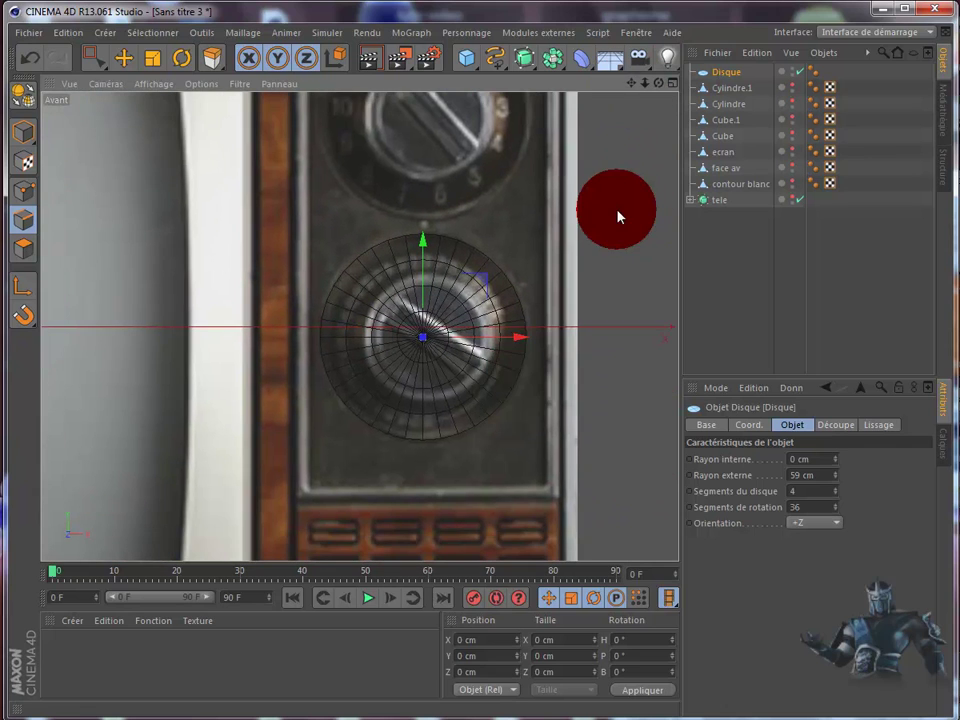
drag(628, 90, 513, 400)
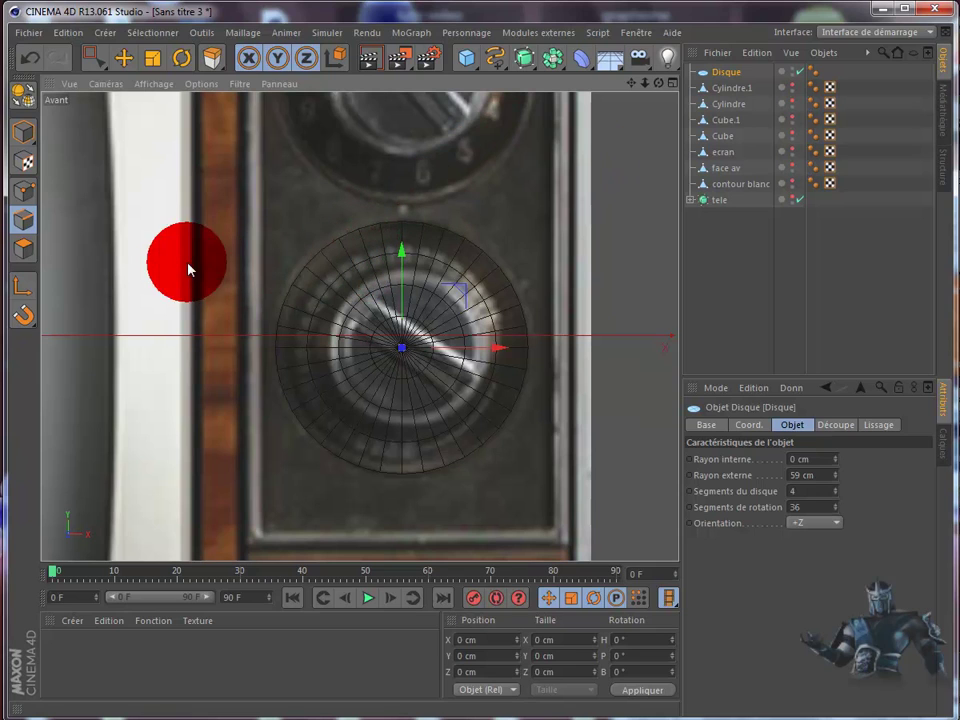
- Make the disc editable, loop-select its middle edge ring, and scale it about 128% to 113.457 cm
click(25, 93)
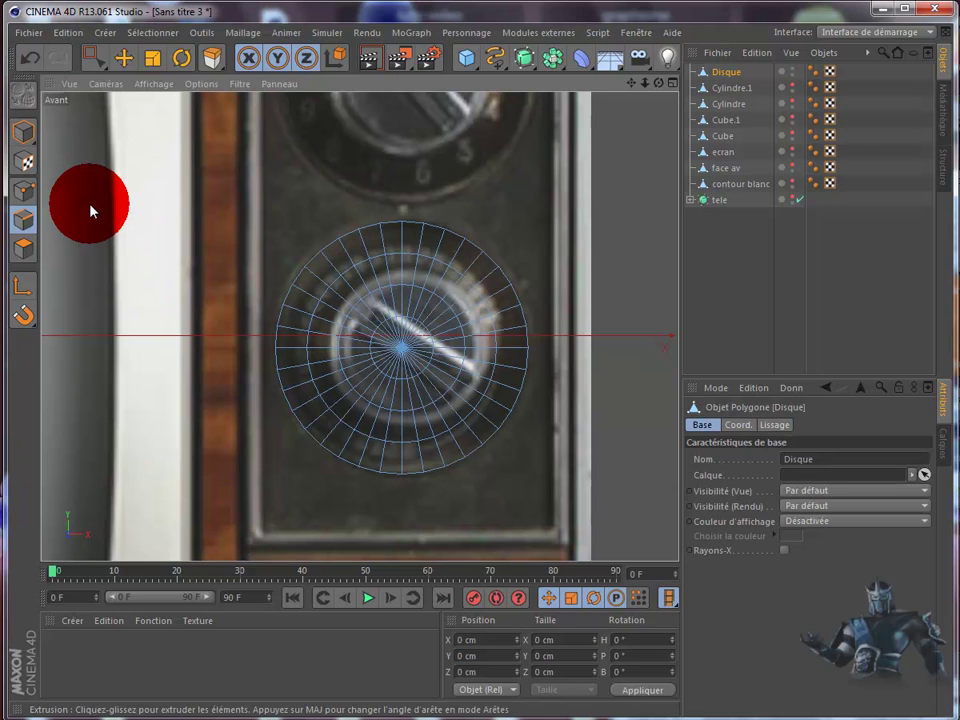
key(u)
key(l)
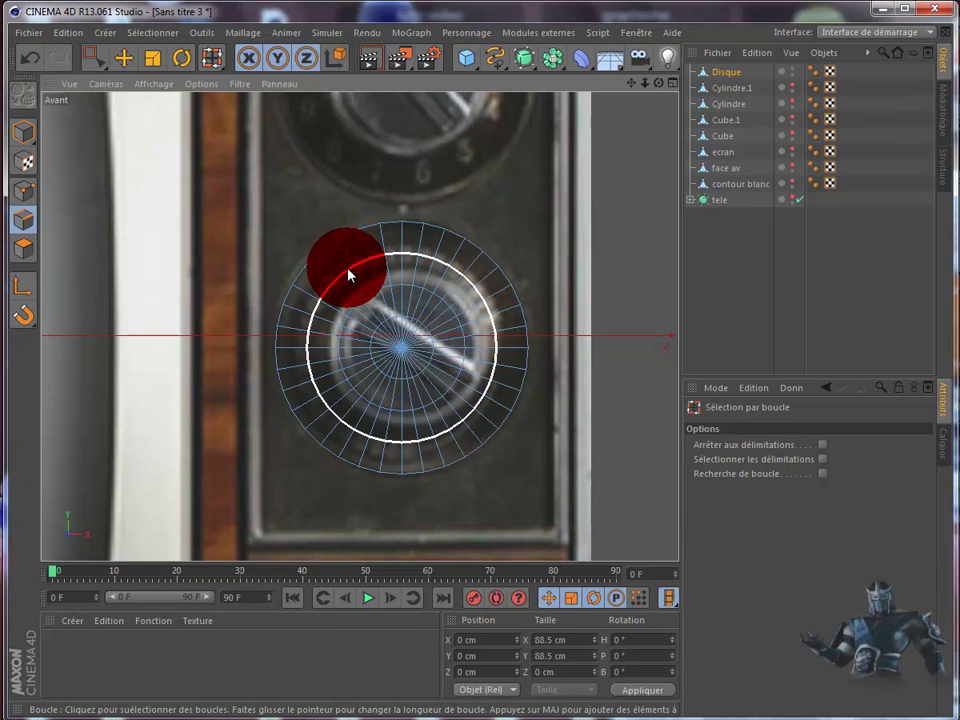
click(350, 277)
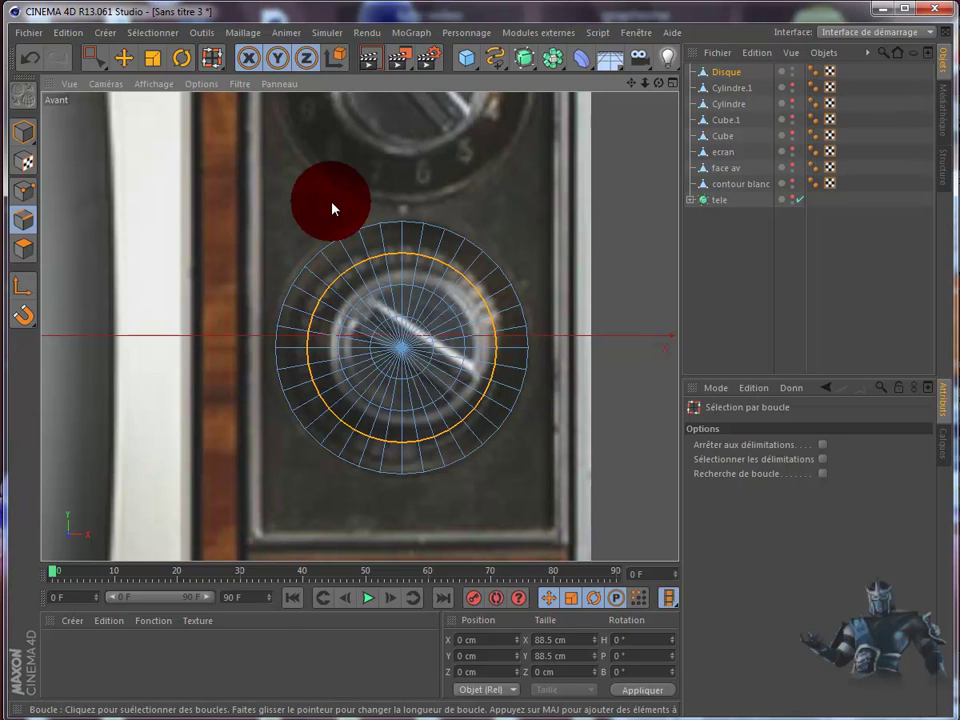
click(153, 59)
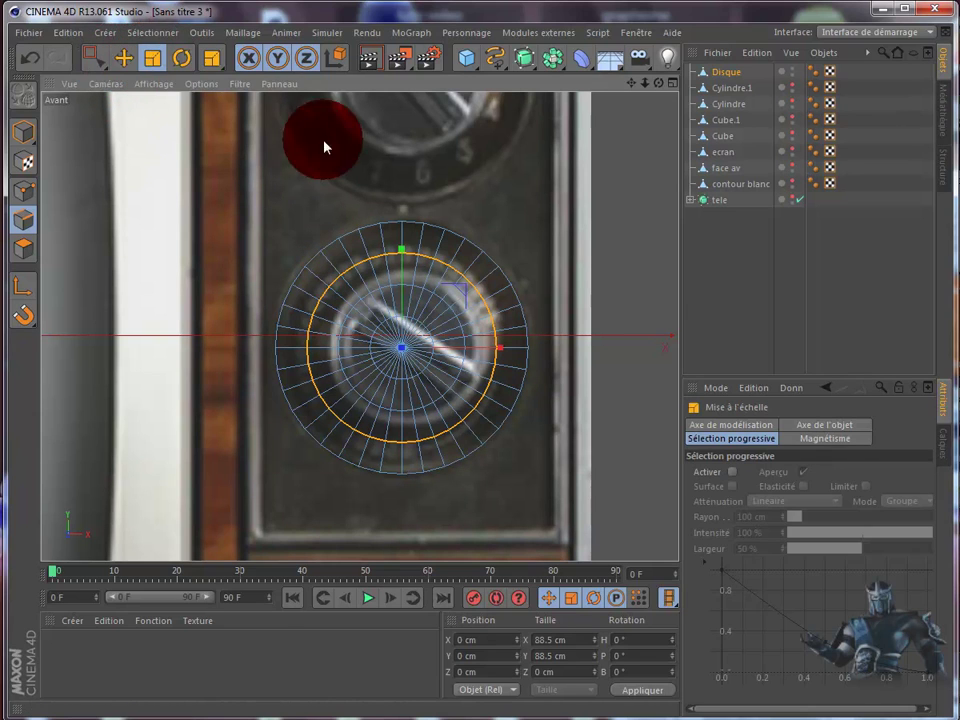
drag(631, 235, 513, 400)
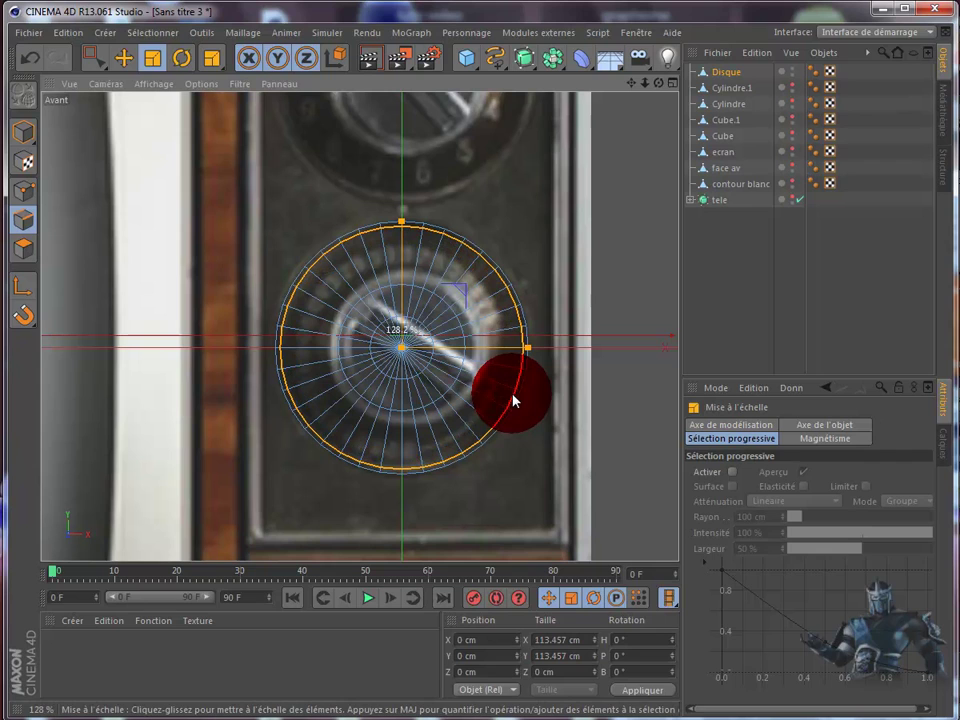
drag(512, 400, 513, 400)
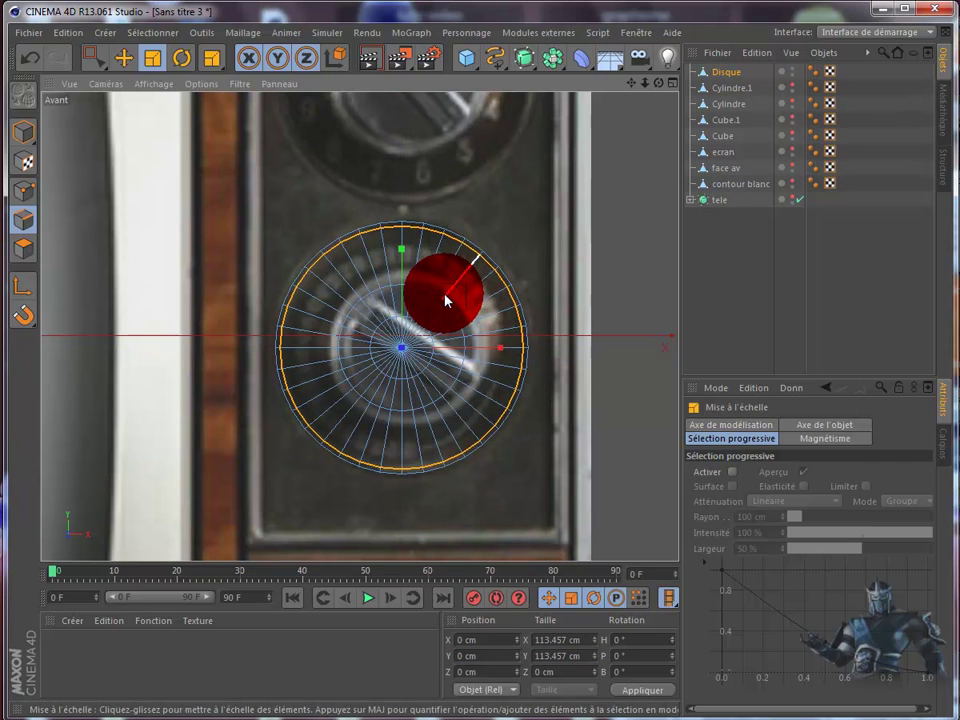
- Loop-select the disc's inner edge ring and scale it up about 131%
key(u)
key(l)
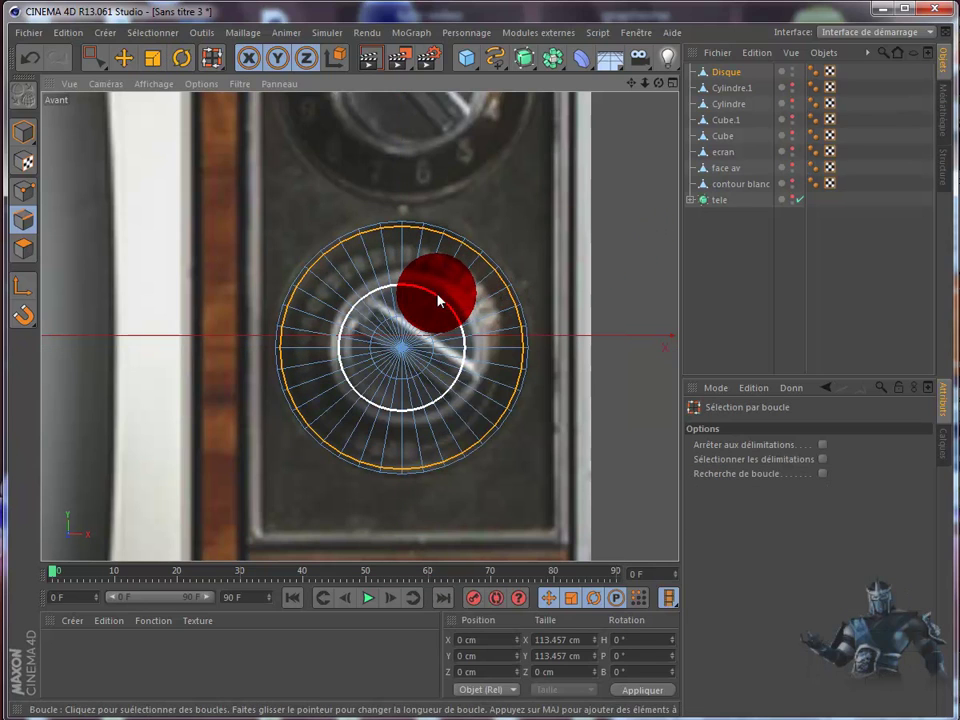
click(437, 300)
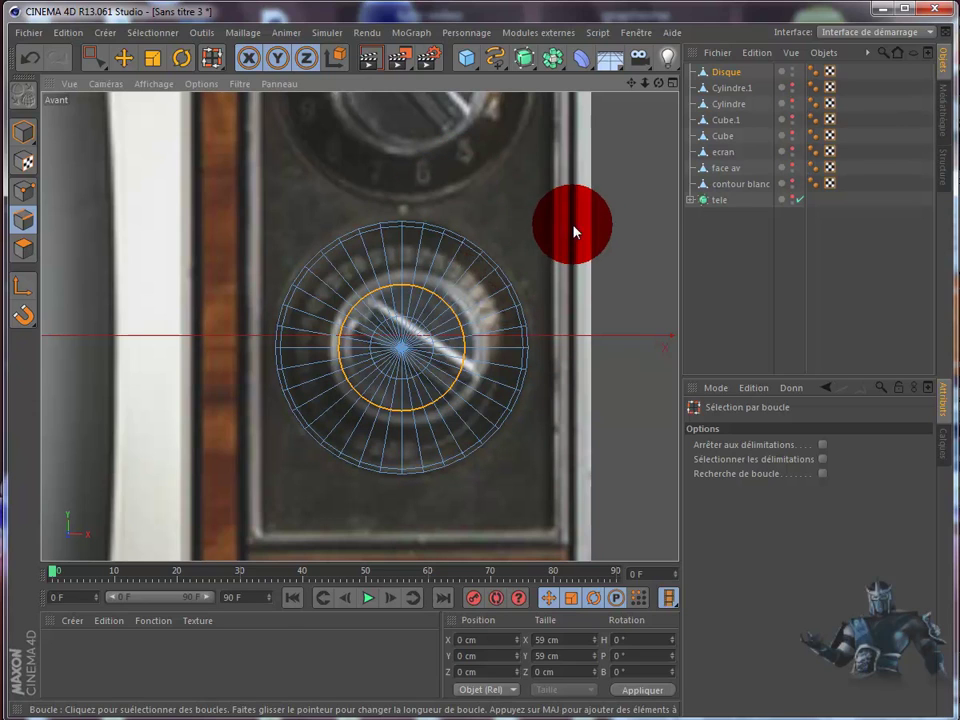
click(152, 58)
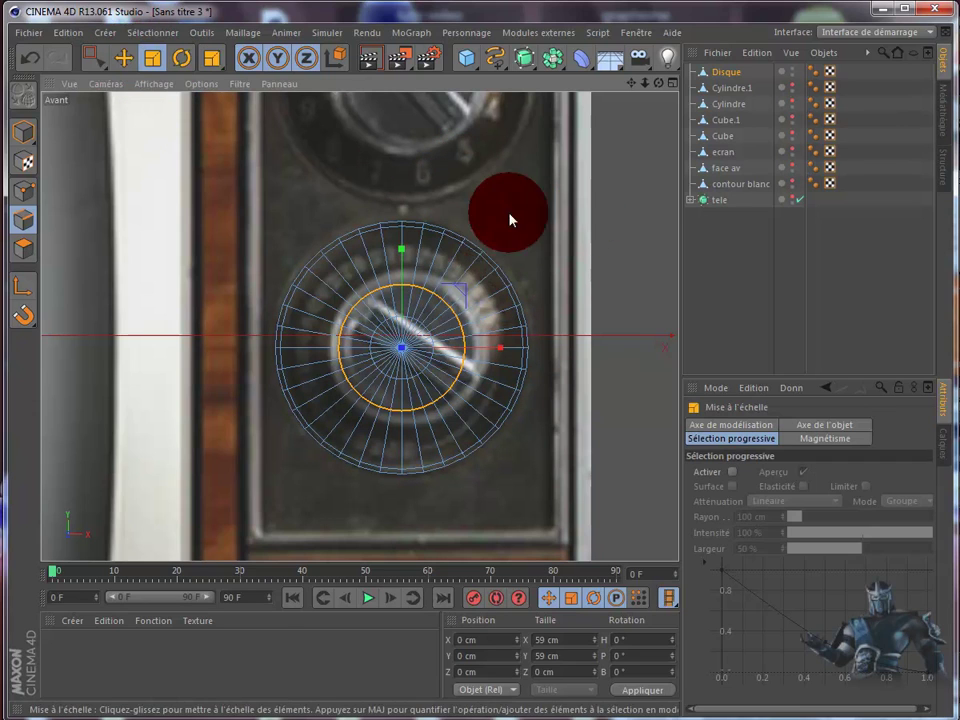
drag(608, 221, 512, 401)
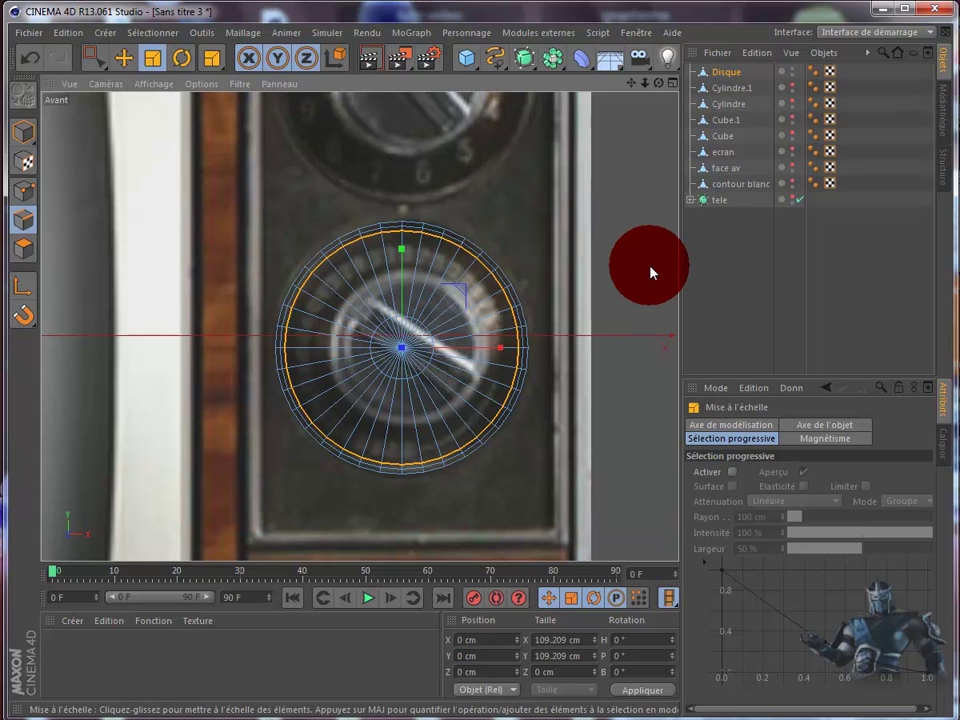
- Loop-select the small ring near the centre and scale it outward to the next knob step
key(u)
key(l)
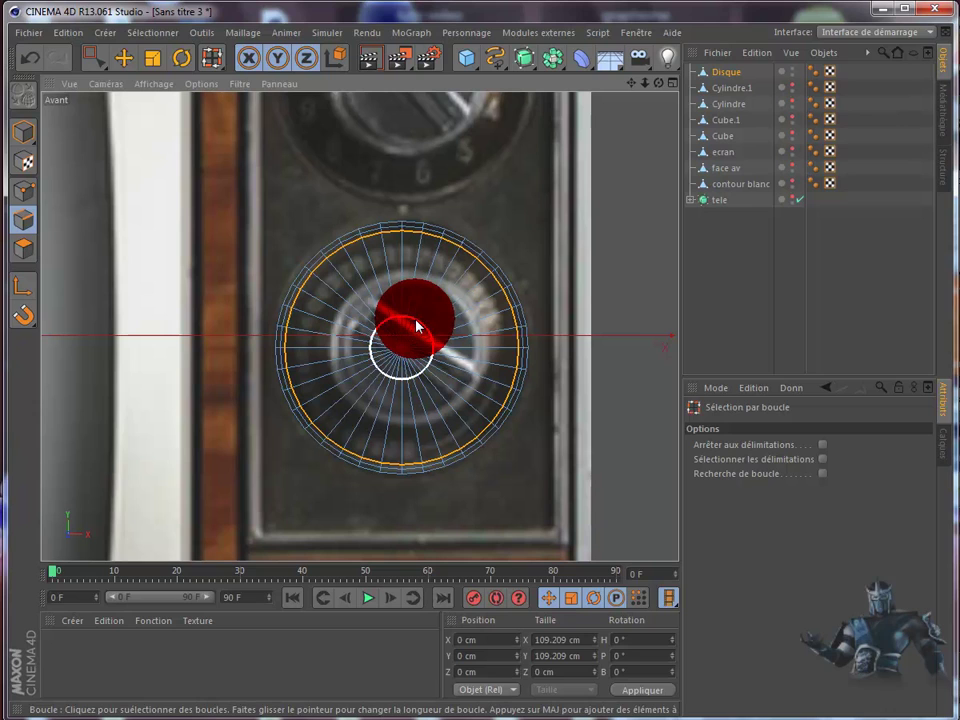
click(416, 321)
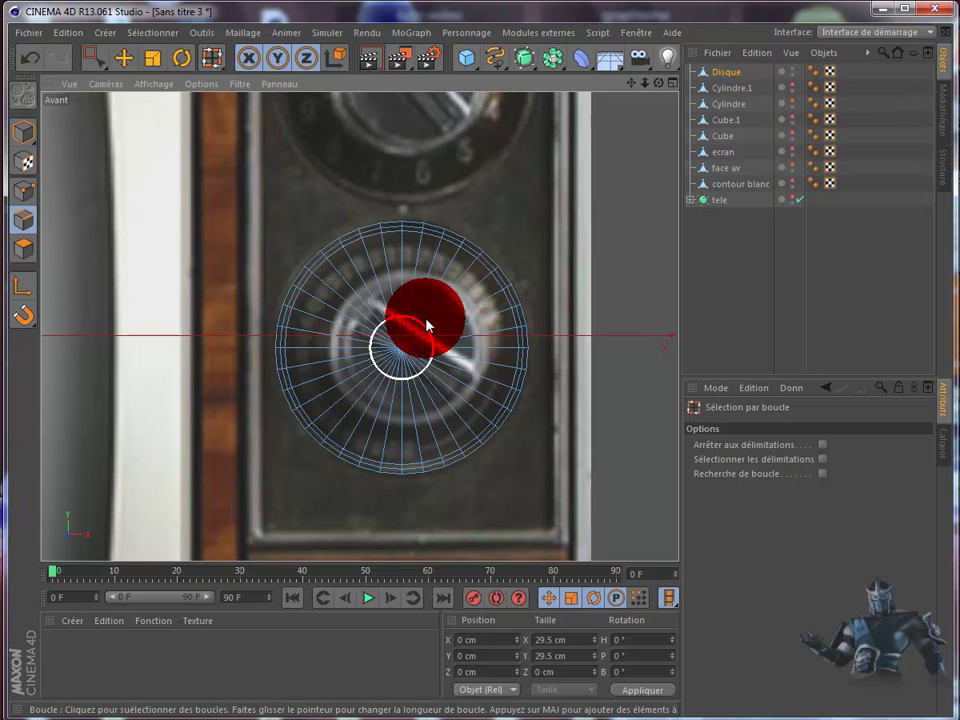
click(152, 57)
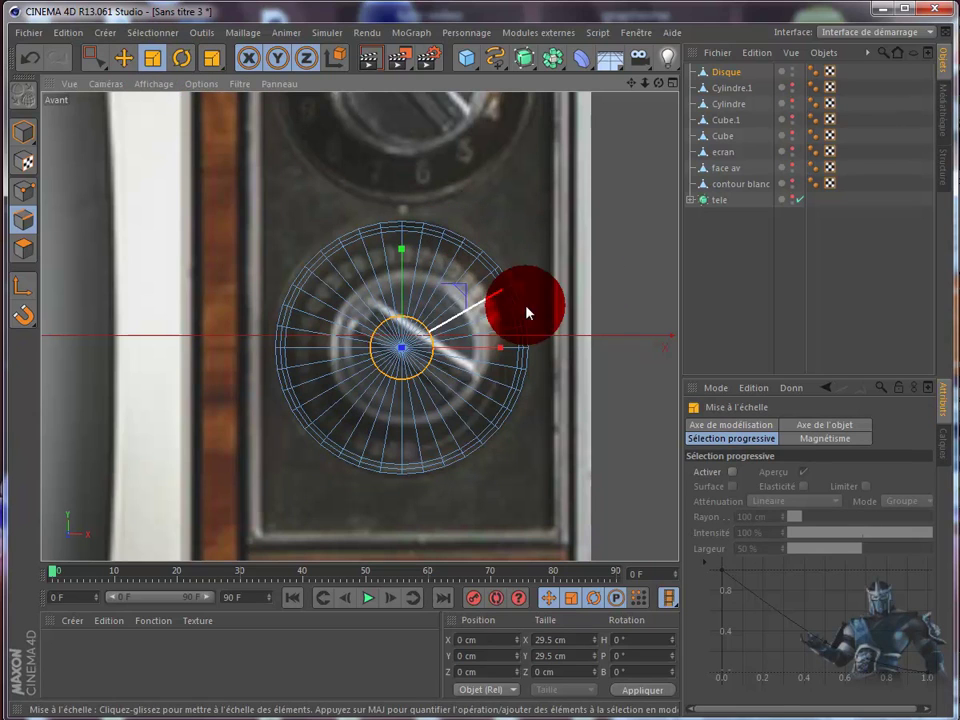
mouse_move(606, 270)
mouse_down()
mouse_move(540, 378)
mouse_move(512, 401)
mouse_move(510, 393)
mouse_up()
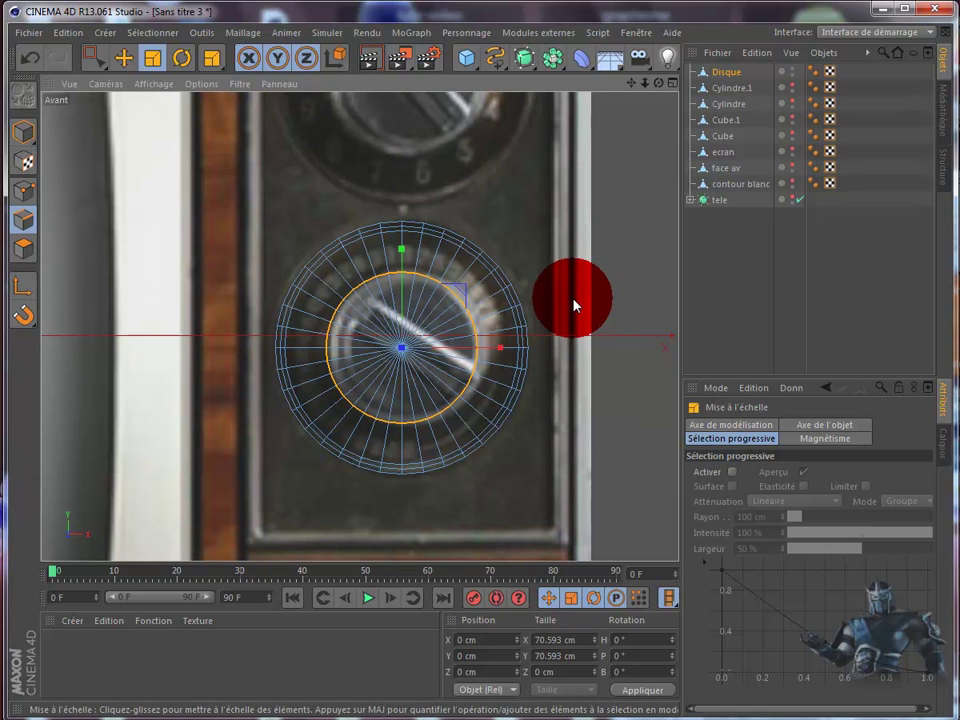
- Cut a new edge loop near the disc's rim with the Knife tool, then return to Model mode
key(k)
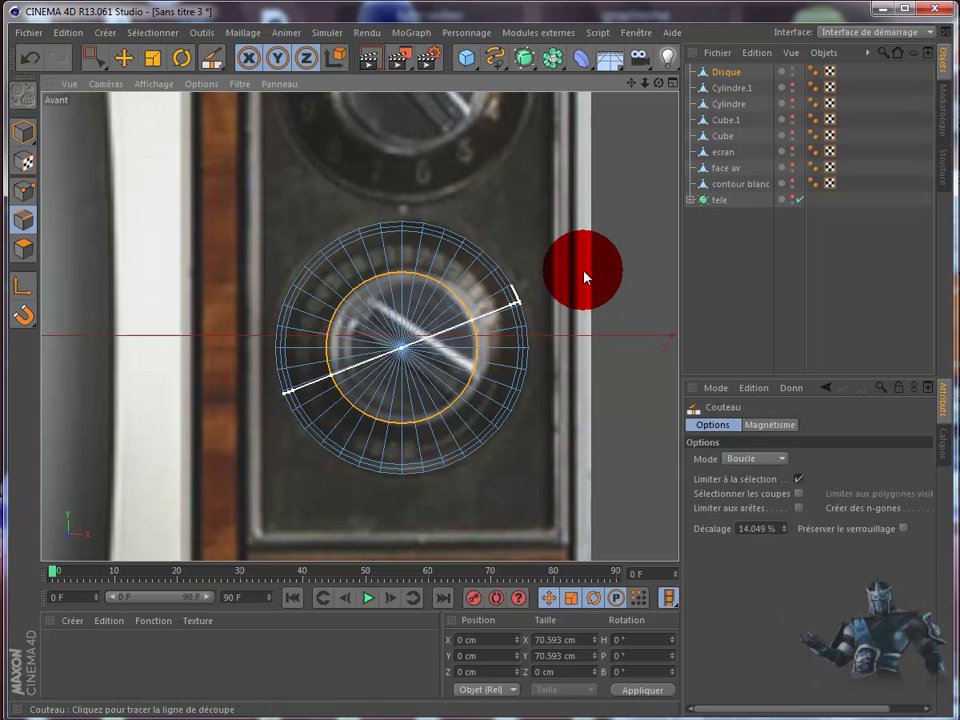
click(124, 60)
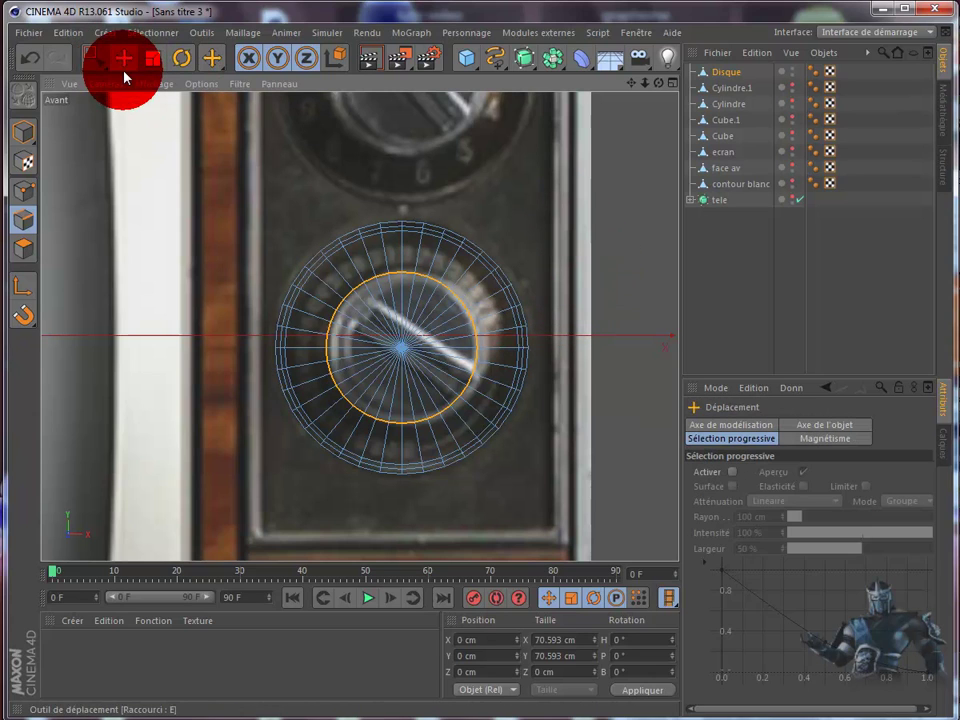
key(ctrl+z)
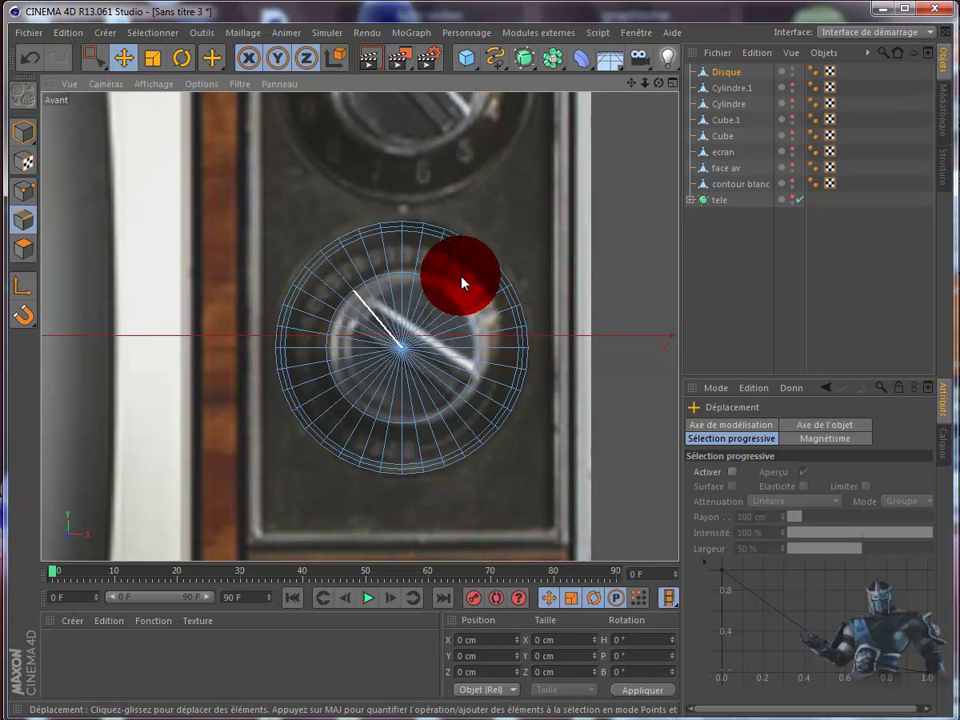
key(k)
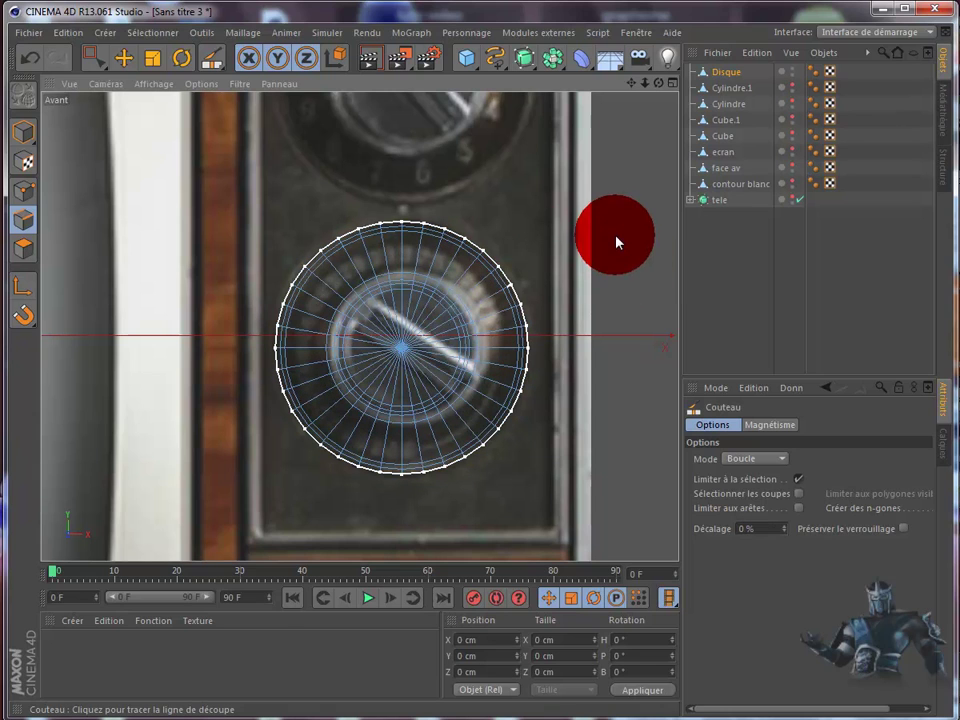
click(500, 265)
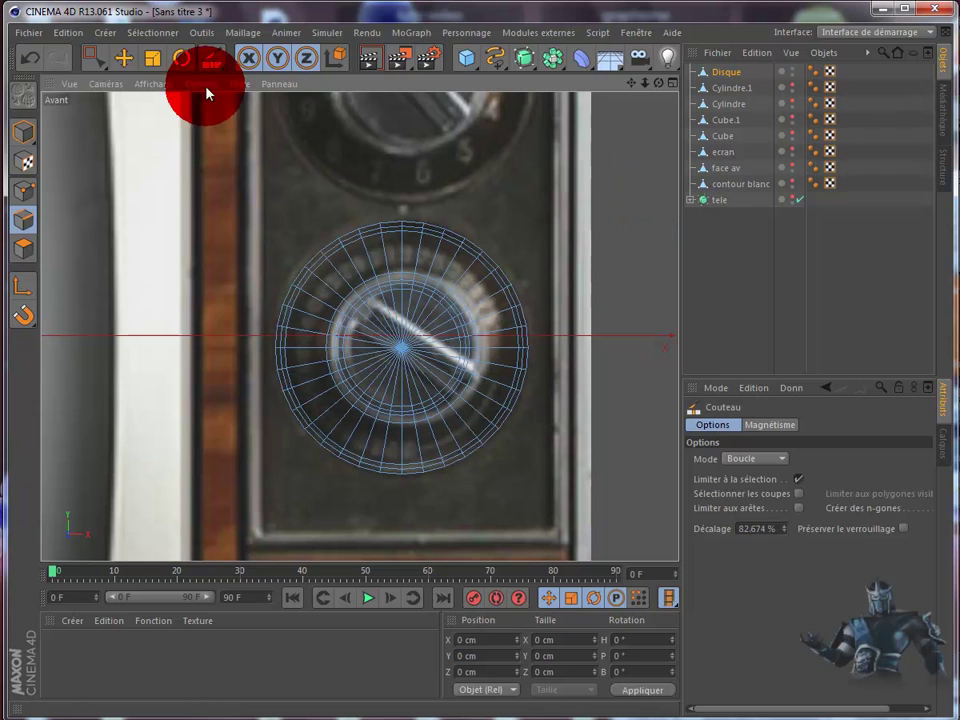
click(23, 132)
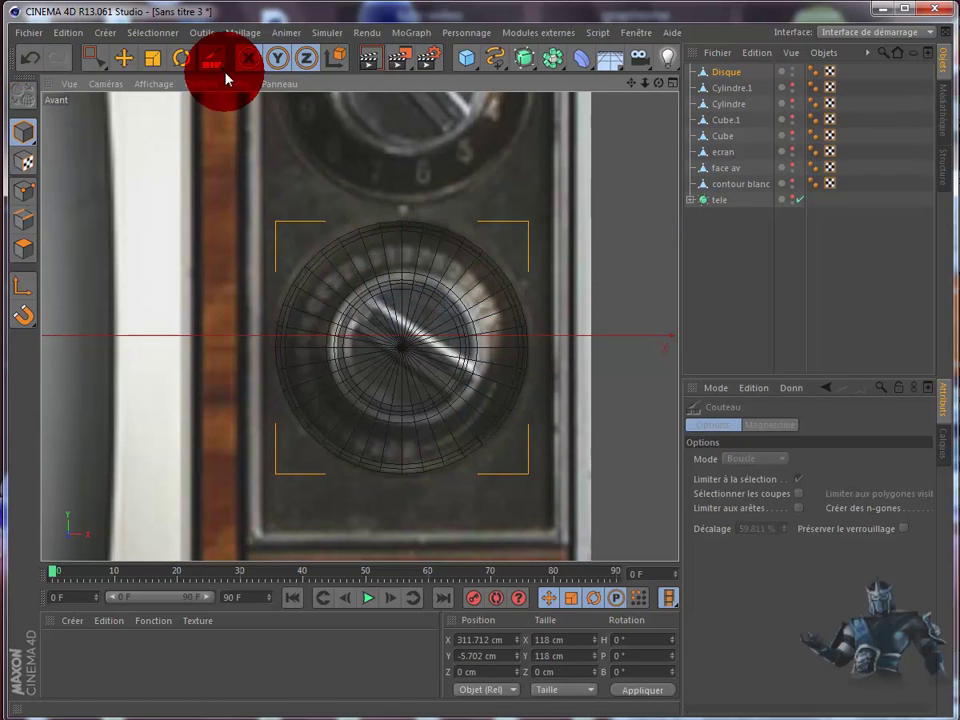
- Maximize the Perspective viewport and orbit it to view the disc at an angle
click(124, 58)
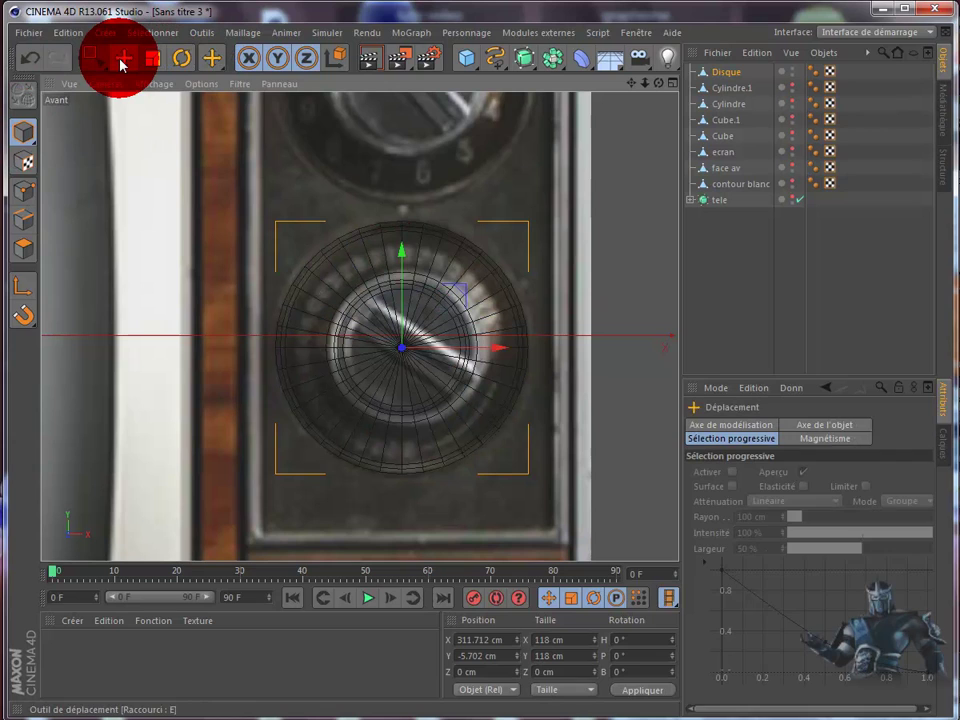
click(670, 86)
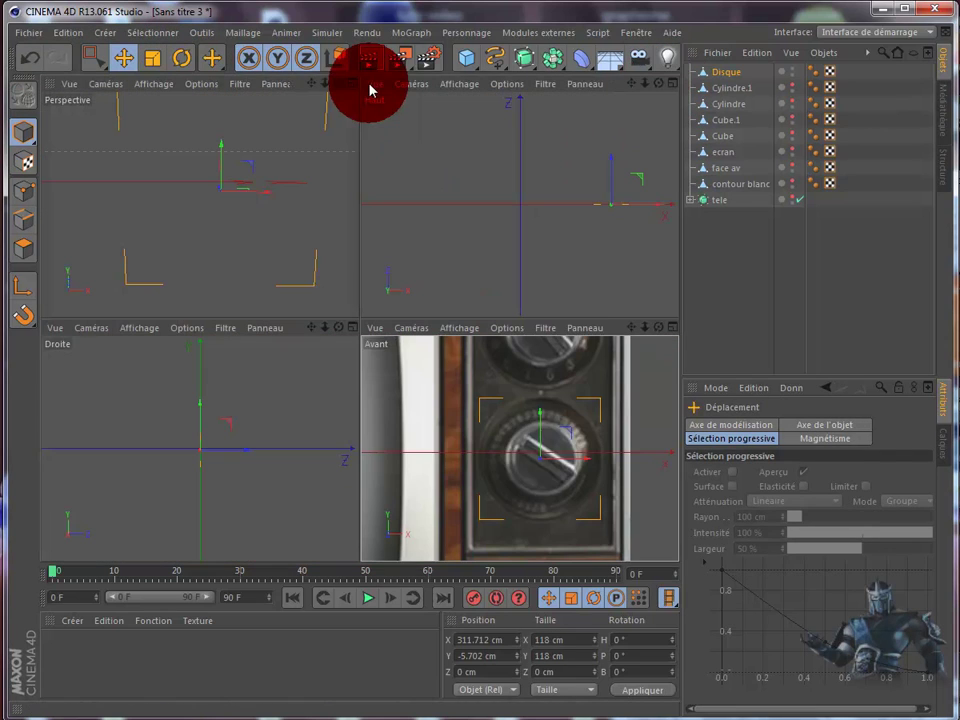
click(352, 86)
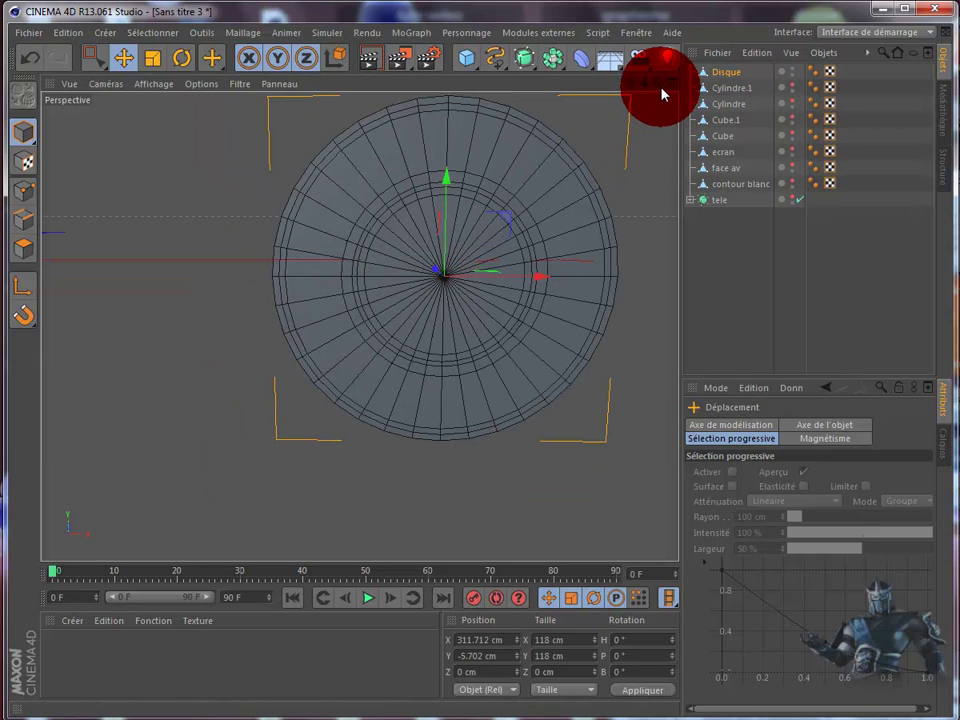
mouse_move(658, 84)
mouse_down()
mouse_move(503, 403)
mouse_move(506, 392)
mouse_move(512, 401)
mouse_up()
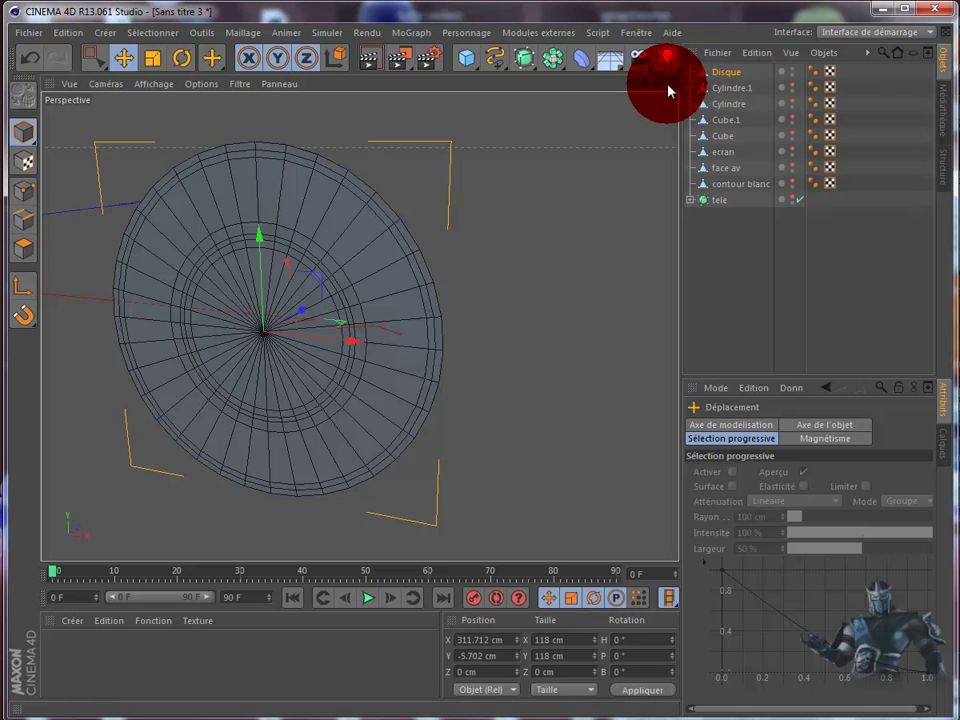
mouse_move(660, 83)
mouse_down()
mouse_move(513, 401)
mouse_move(570, 226)
mouse_up()
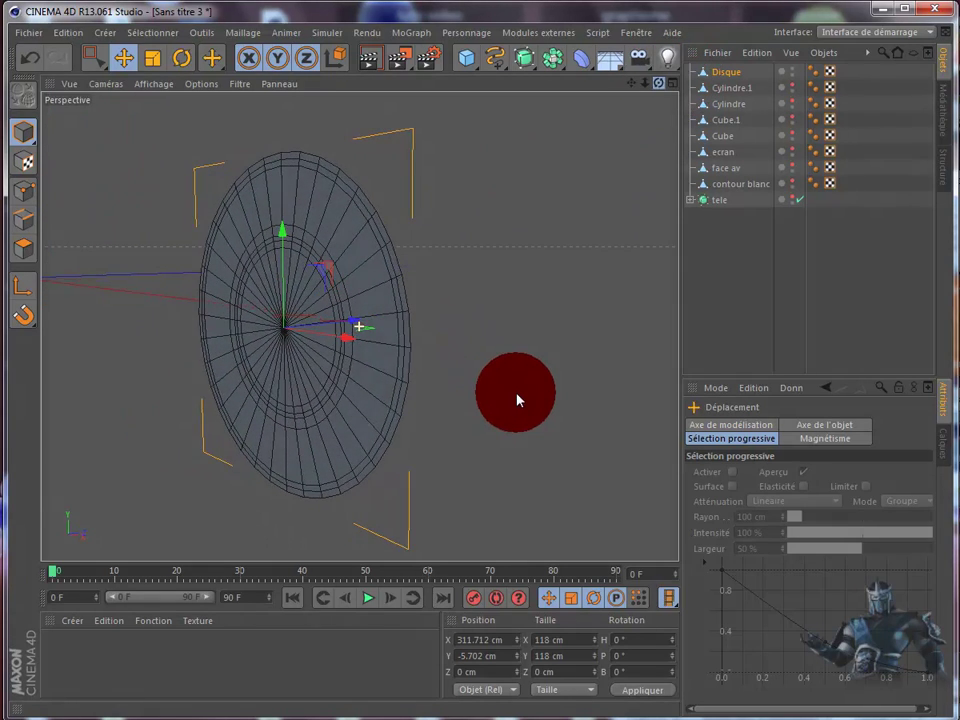
key(u)
key(l)
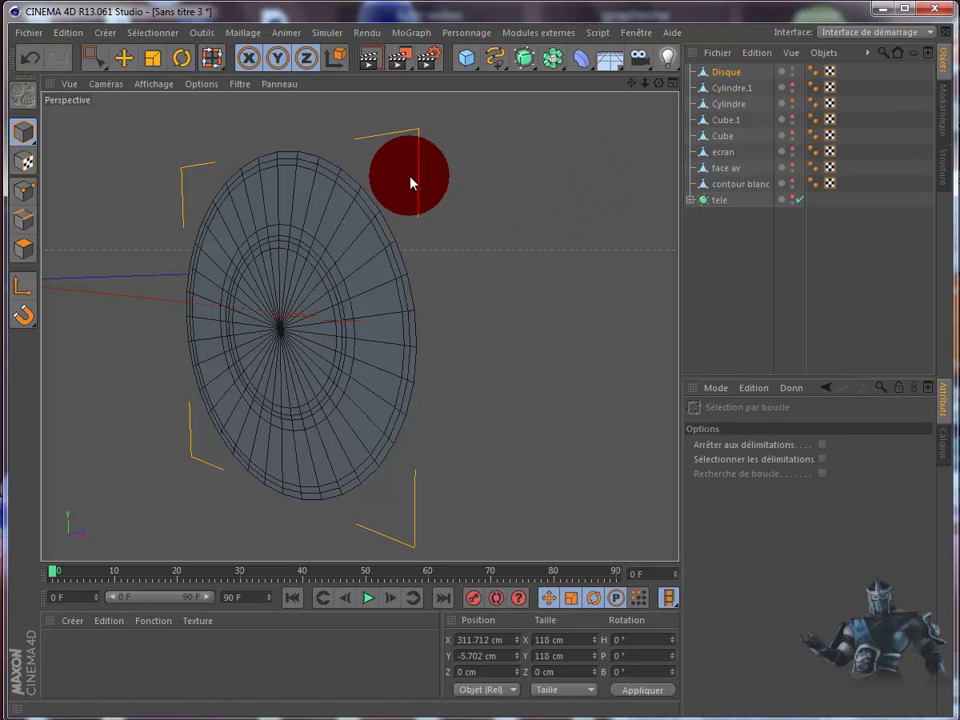
- Loop-select the disc's outer edge and extrude it with a 0.2 cm offset
click(22, 220)
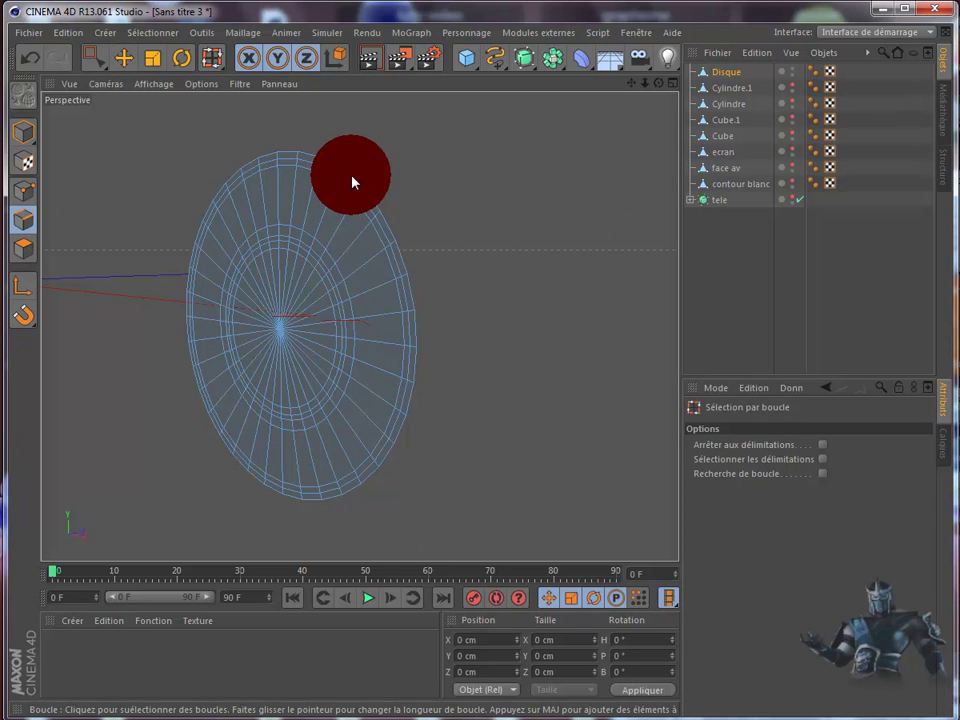
drag(352, 182, 510, 182)
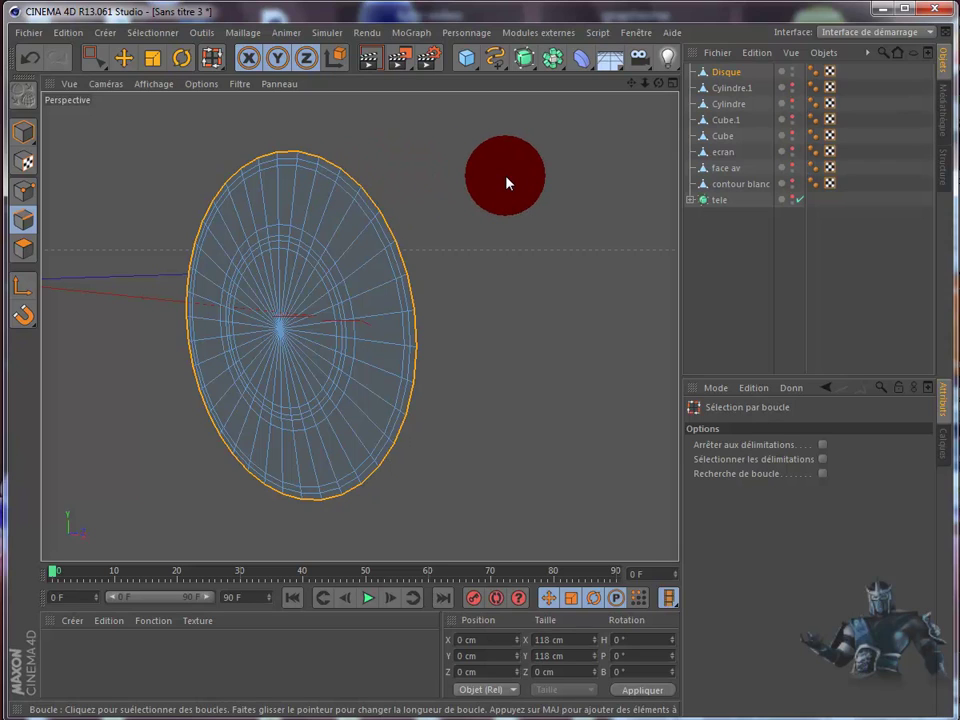
key(d)
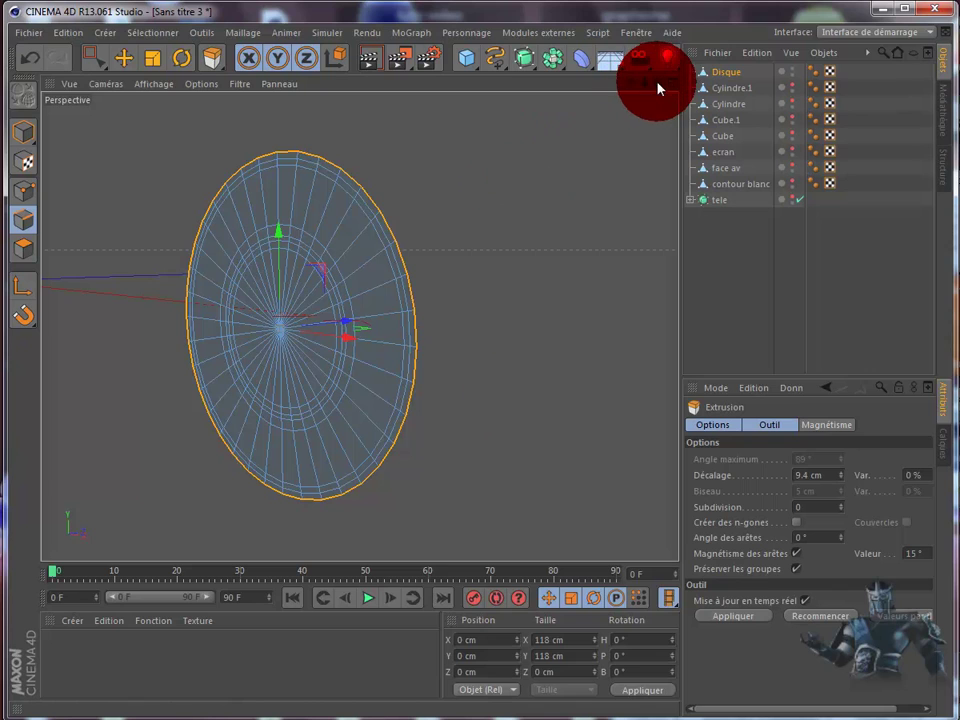
mouse_move(658, 88)
alt+mouse_down()
mouse_move(513, 400)
mouse_move(549, 168)
mouse_move(513, 400)
alt+mouse_up()
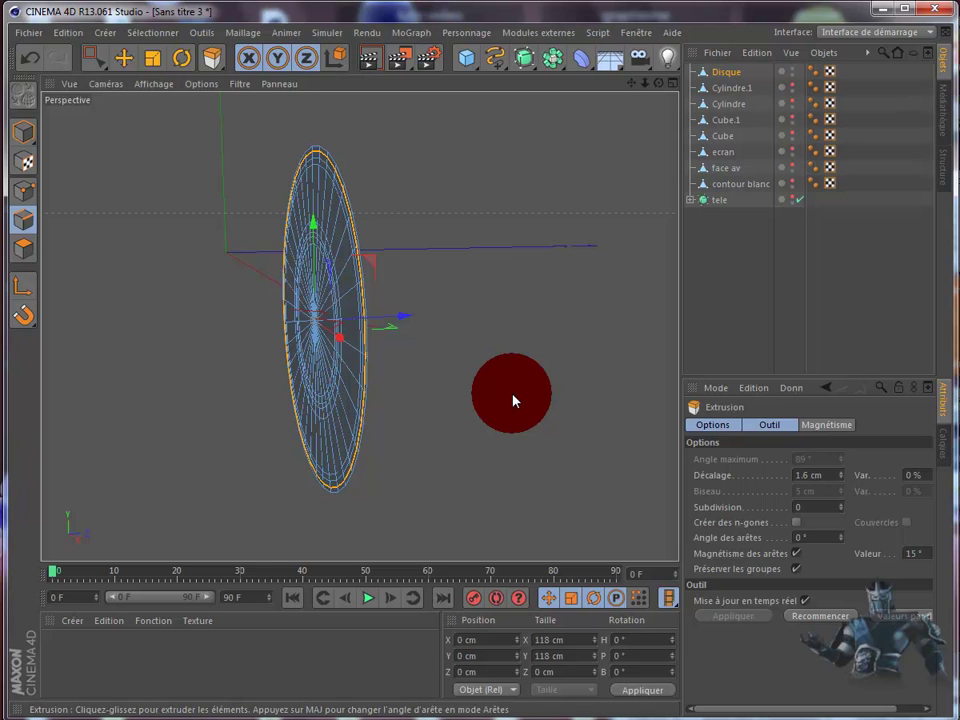
drag(513, 400, 512, 400)
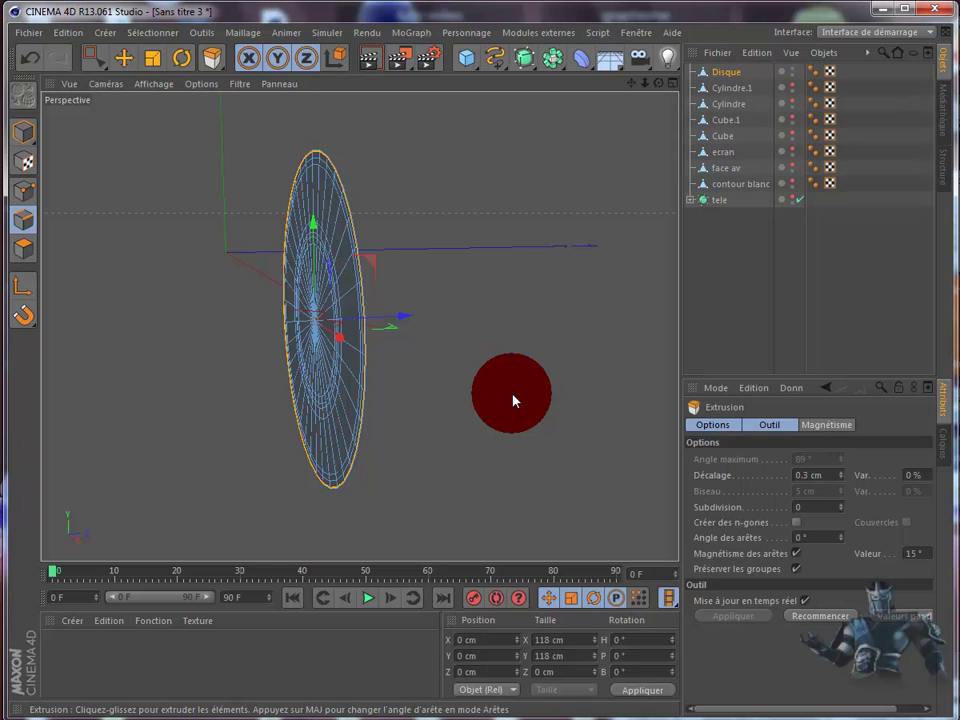
drag(513, 400, 411, 317)
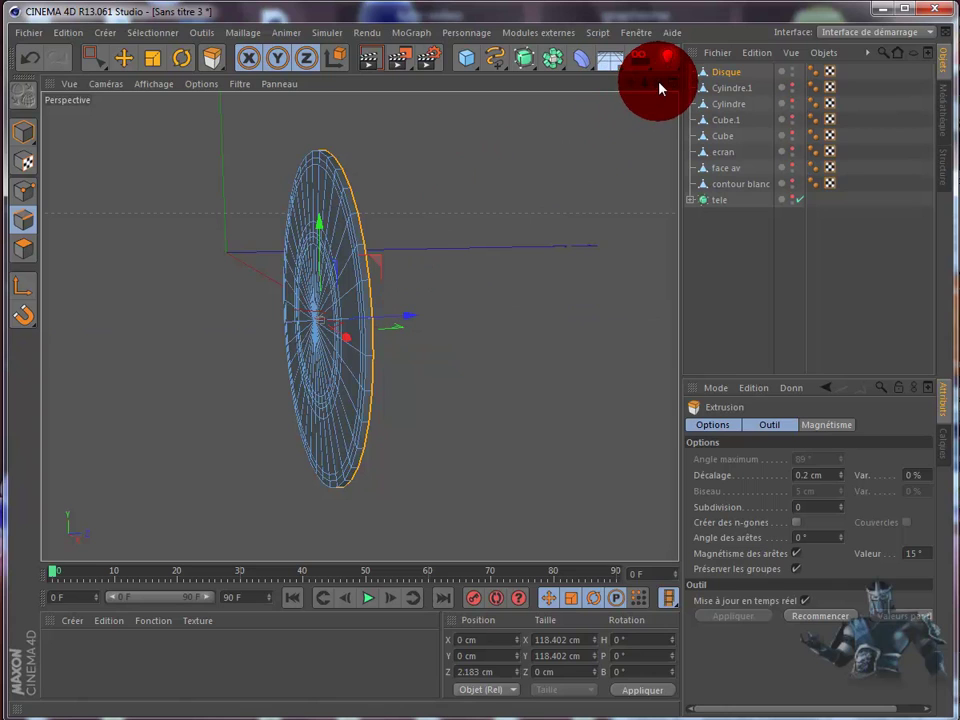
- Turn the view to face the disc and switch to polygon editing
mouse_move(655, 92)
mouse_down()
mouse_move(514, 396)
mouse_move(529, 401)
mouse_move(514, 401)
mouse_up()
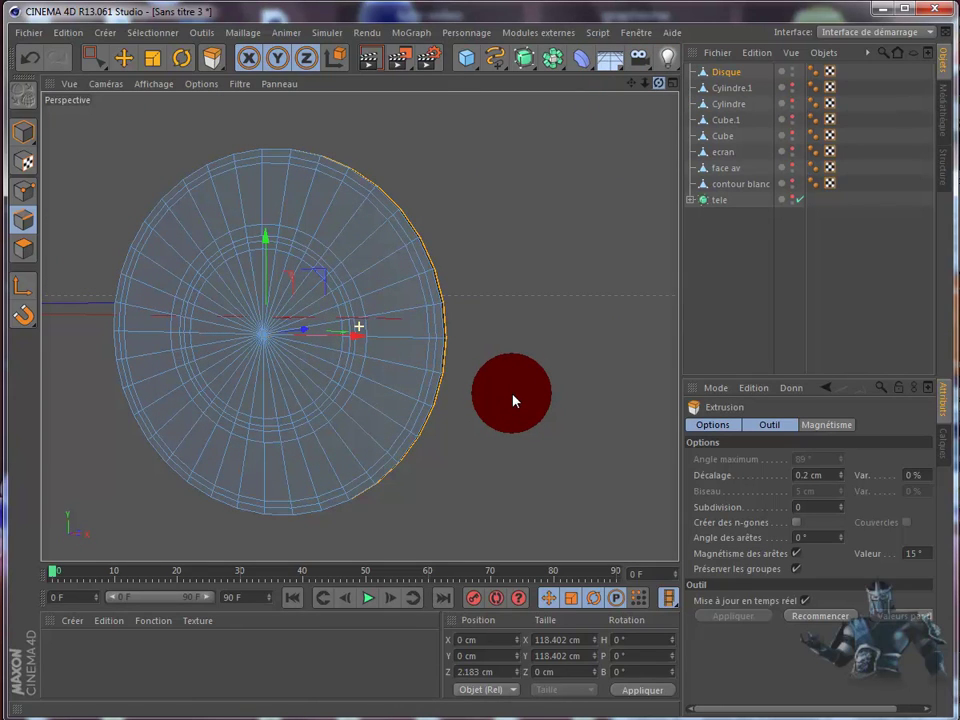
click(258, 176)
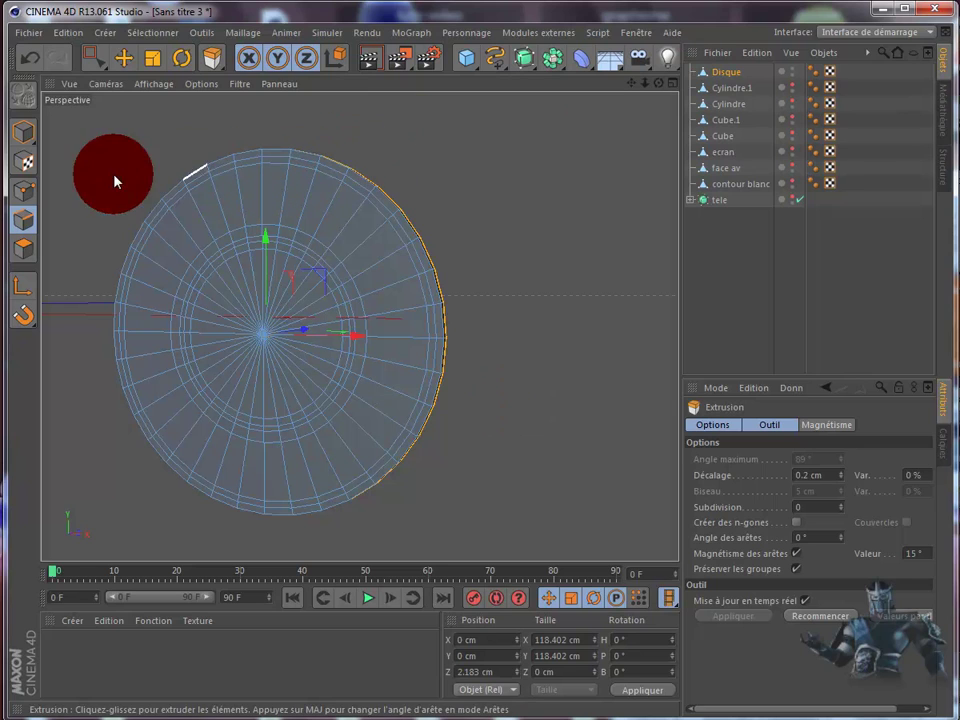
click(23, 247)
drag(219, 196, 295, 362)
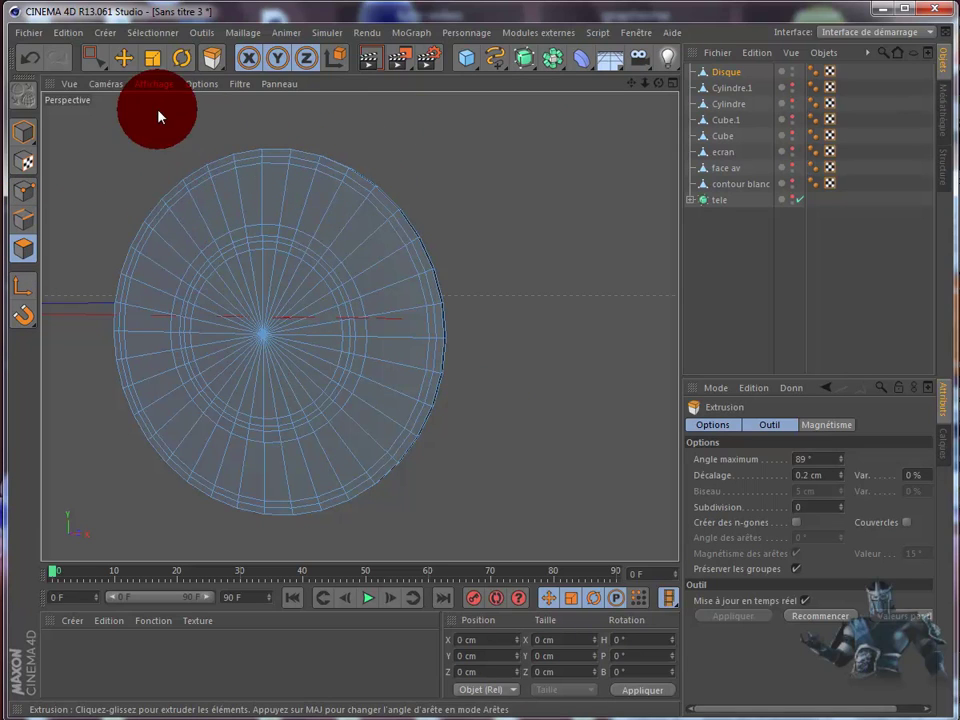
drag(104, 64, 170, 88)
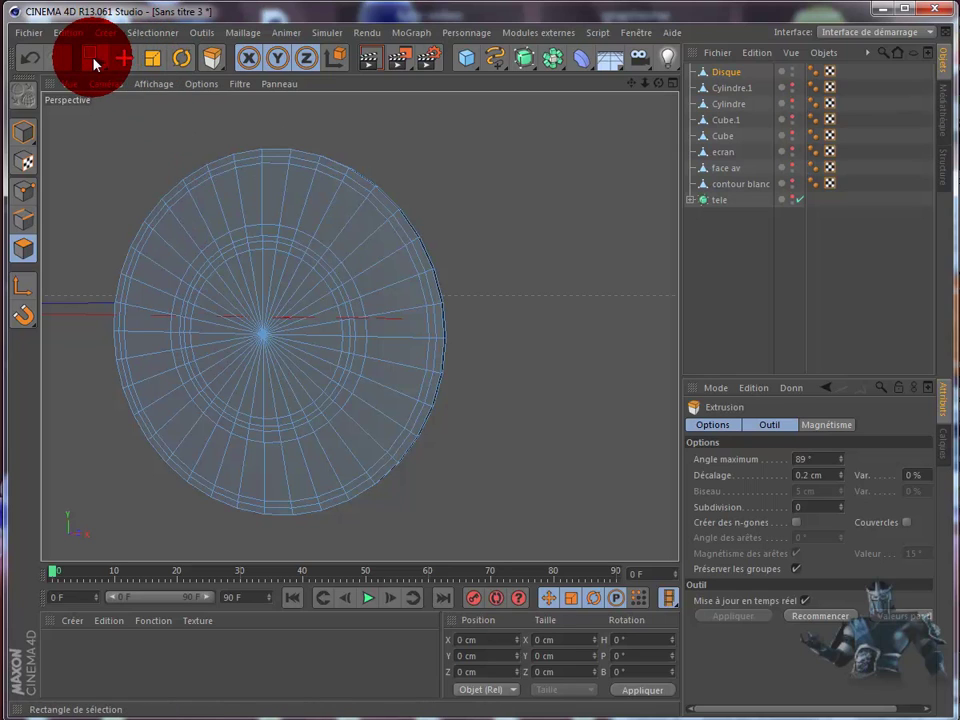
- Paint-select the disc's outer ring and inner face polygons with Live Selection
mouse_move(176, 154)
mouse_down()
mouse_move(205, 200)
mouse_move(160, 246)
mouse_move(138, 301)
mouse_move(131, 360)
mouse_move(139, 386)
mouse_move(173, 450)
mouse_move(214, 483)
mouse_move(294, 504)
mouse_move(336, 493)
mouse_move(386, 450)
mouse_move(418, 396)
mouse_move(428, 332)
mouse_move(416, 280)
mouse_move(358, 204)
mouse_move(268, 165)
mouse_move(255, 184)
mouse_move(294, 156)
mouse_move(193, 96)
mouse_move(140, 87)
mouse_up()
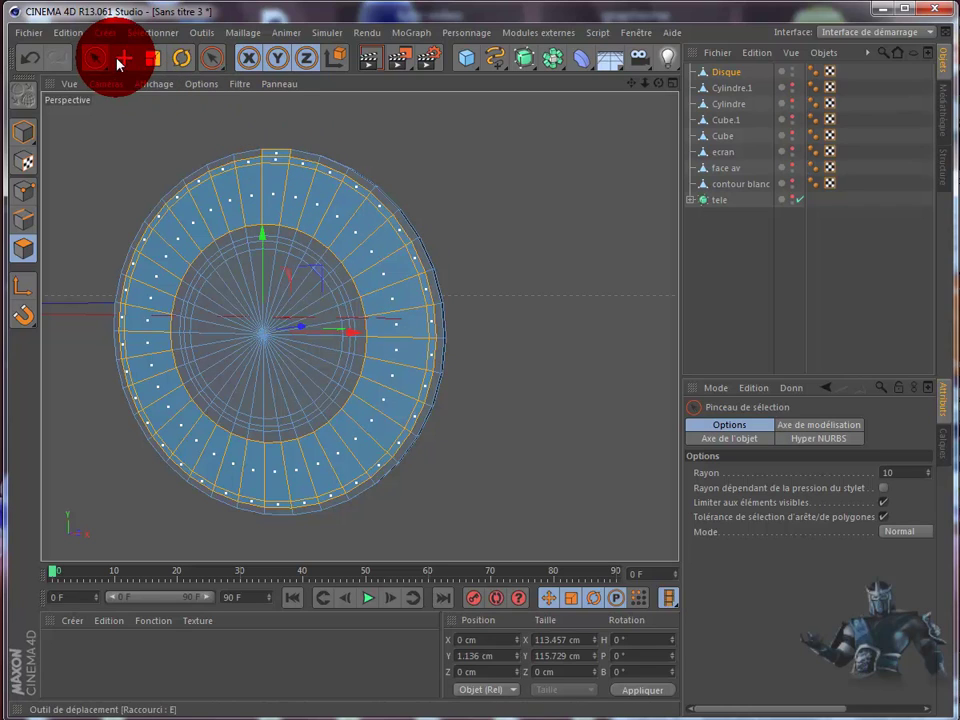
click(124, 58)
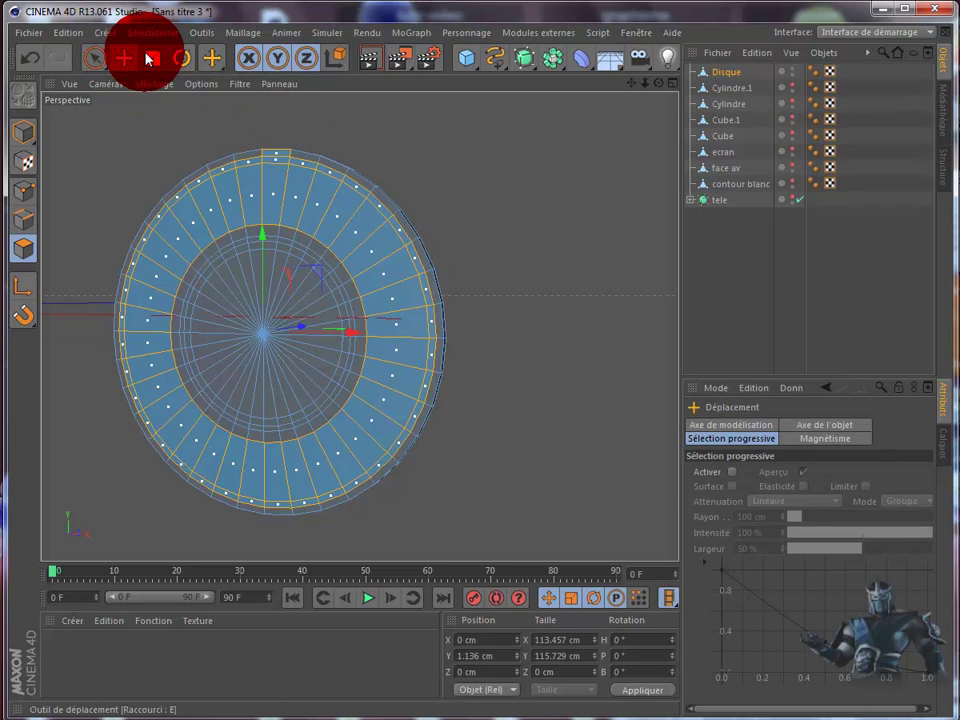
ctrl+click(279, 156)
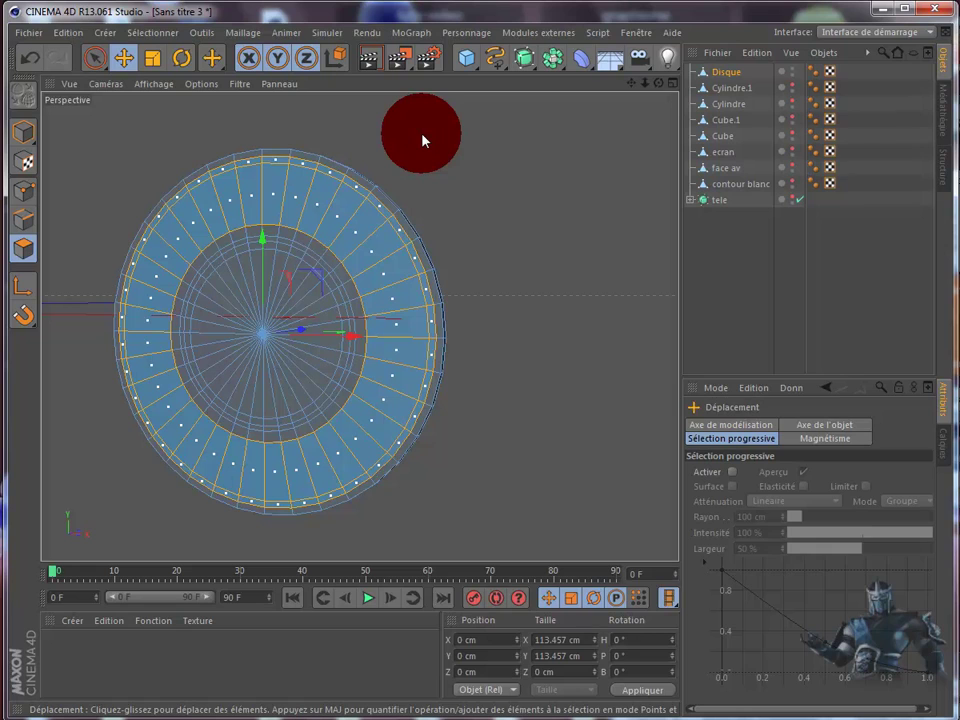
click(95, 60)
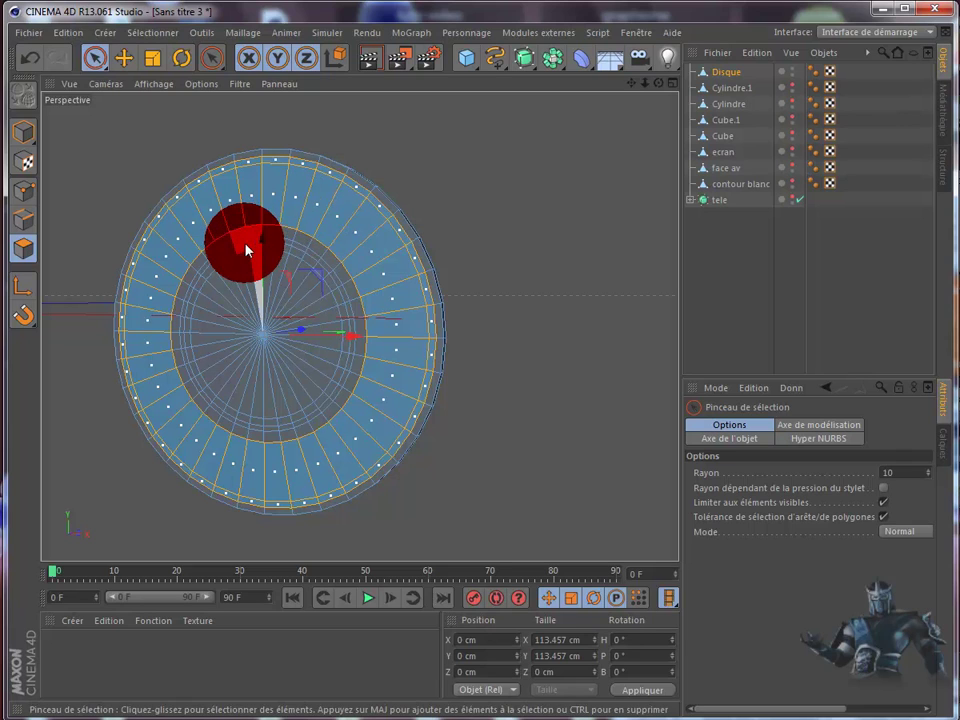
mouse_move(247, 250)
mouse_down()
mouse_move(173, 364)
mouse_move(253, 418)
mouse_move(165, 336)
mouse_move(199, 392)
mouse_move(299, 427)
mouse_move(330, 422)
mouse_move(354, 343)
mouse_move(313, 272)
mouse_move(235, 238)
mouse_move(347, 294)
mouse_move(317, 249)
mouse_move(240, 285)
mouse_move(277, 322)
mouse_move(281, 399)
mouse_move(326, 394)
mouse_move(433, 274)
mouse_move(428, 302)
mouse_up()
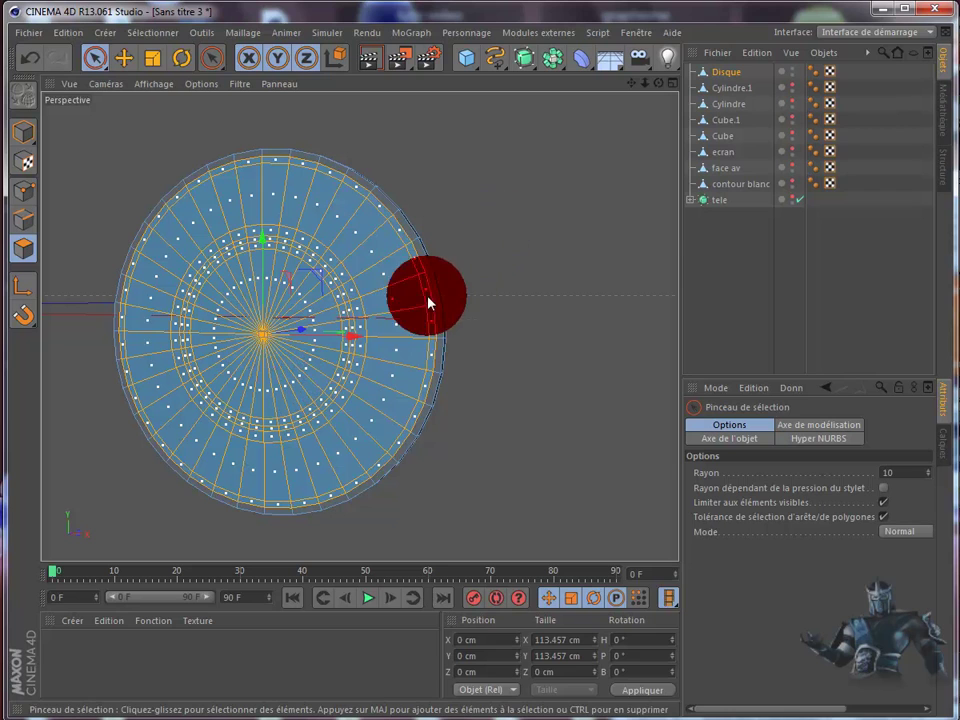
mouse_move(660, 86)
mouse_down()
mouse_move(513, 401)
mouse_move(604, 137)
mouse_move(491, 182)
mouse_up()
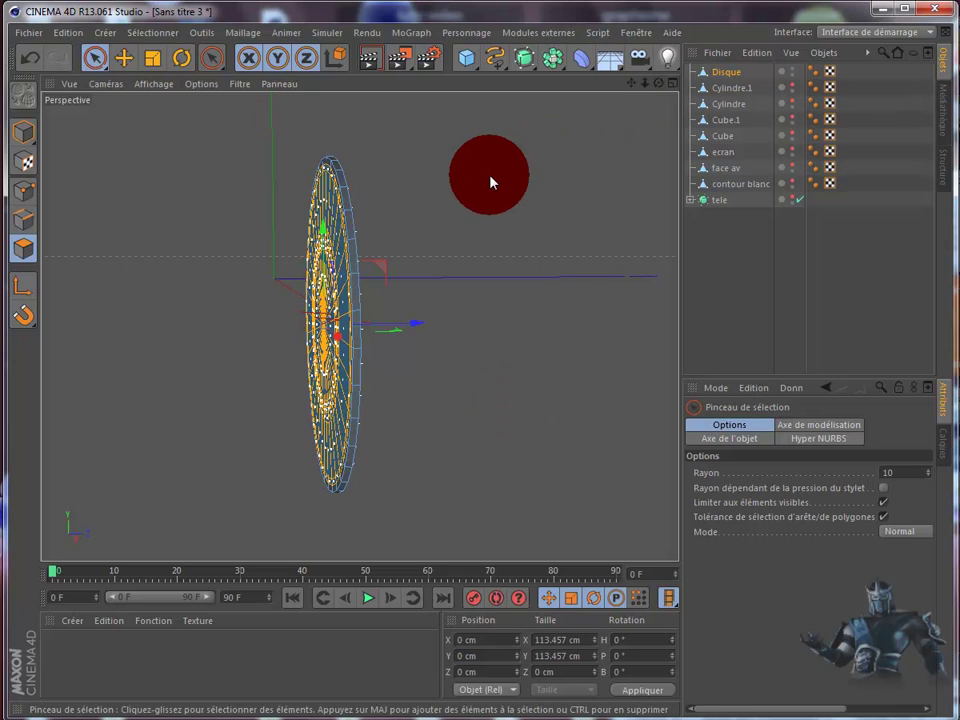
- Extrude the selected inner face polygons about 2.1 cm forward into a raised face
key(d)
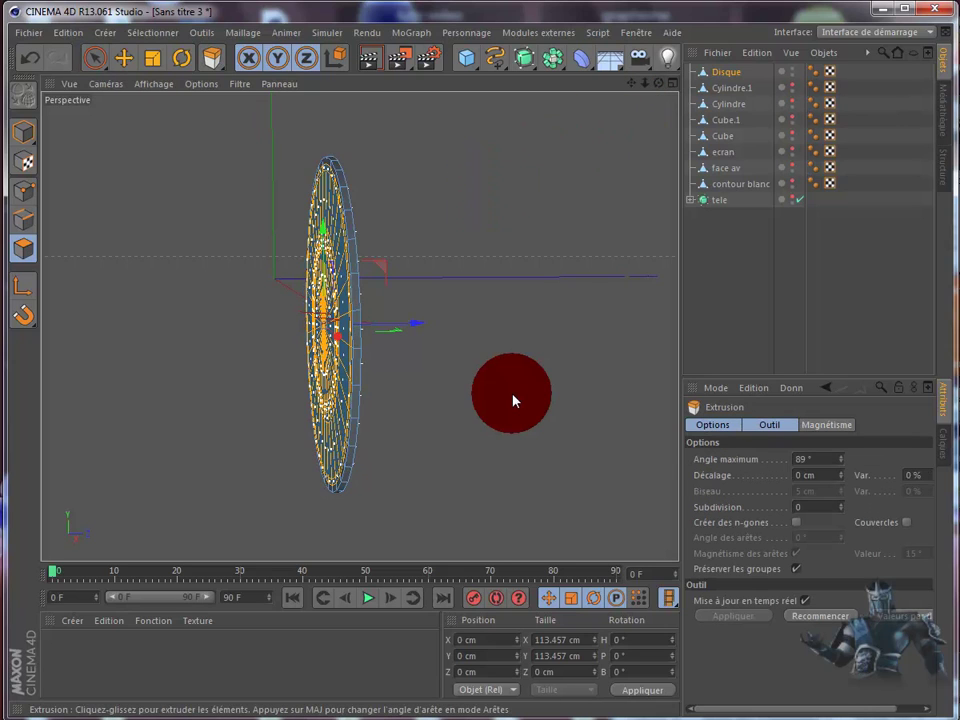
drag(513, 401, 513, 401)
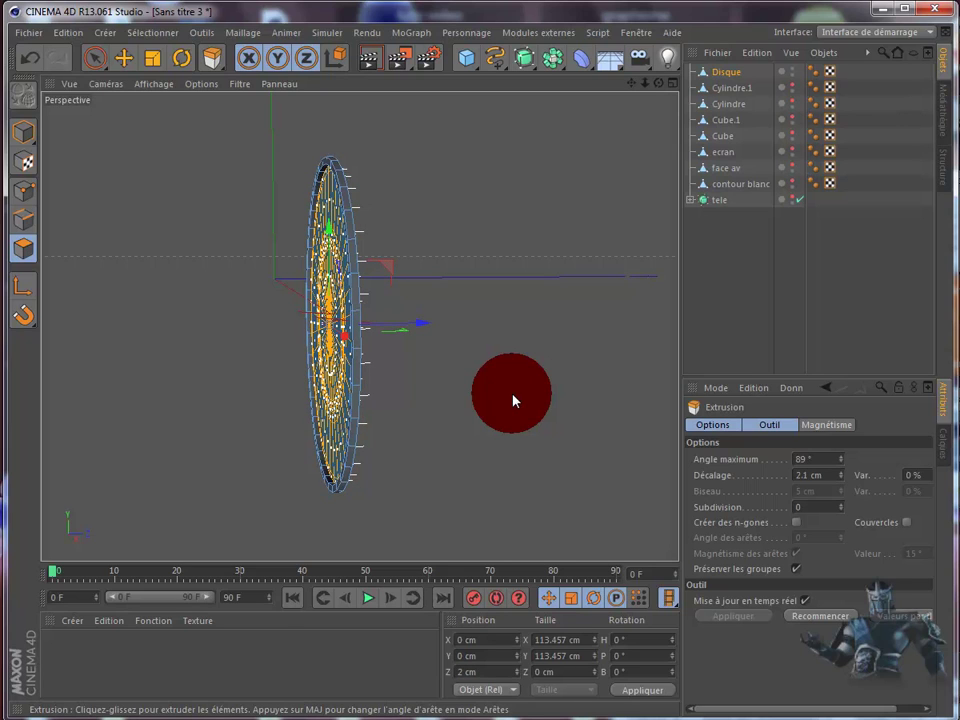
drag(513, 401, 613, 98)
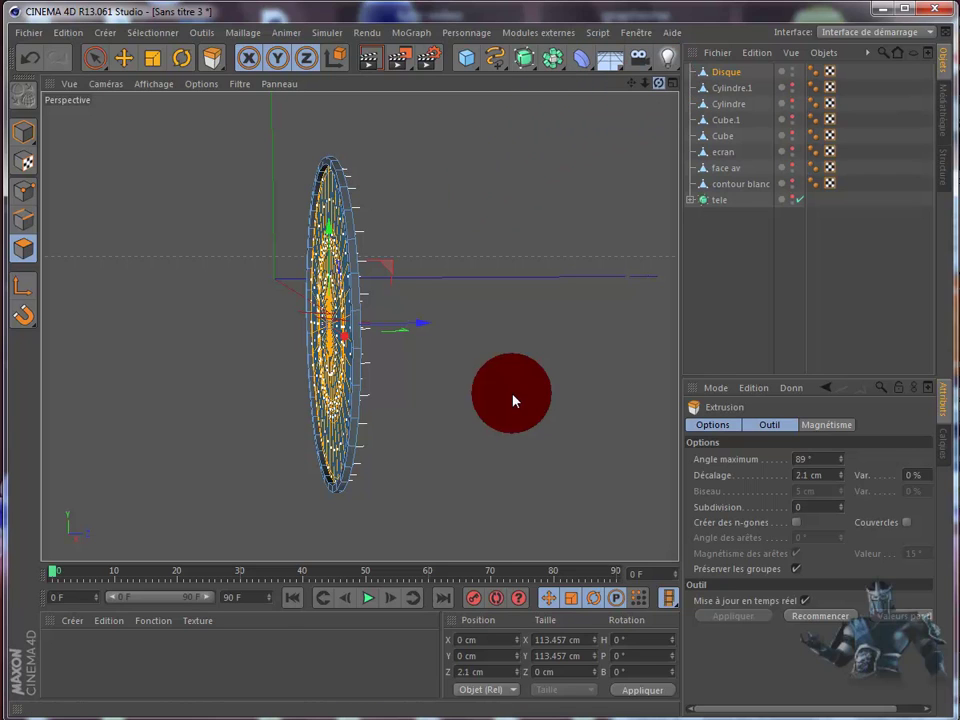
alt+drag(514, 396, 656, 92)
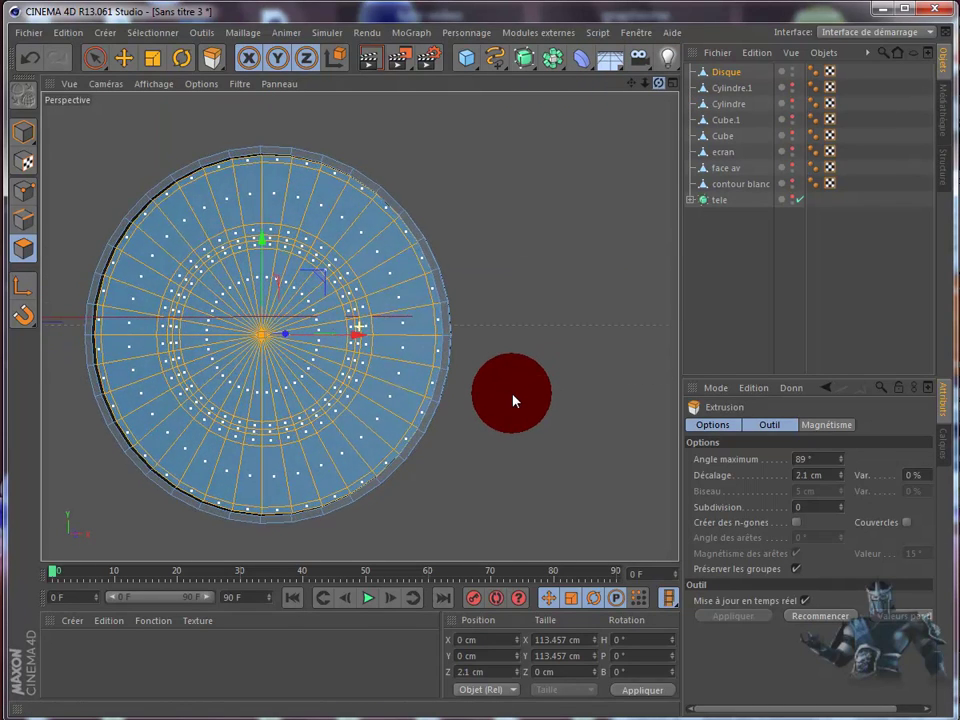
mouse_move(258, 164)
mouse_down()
mouse_move(245, 163)
mouse_move(246, 188)
mouse_up()
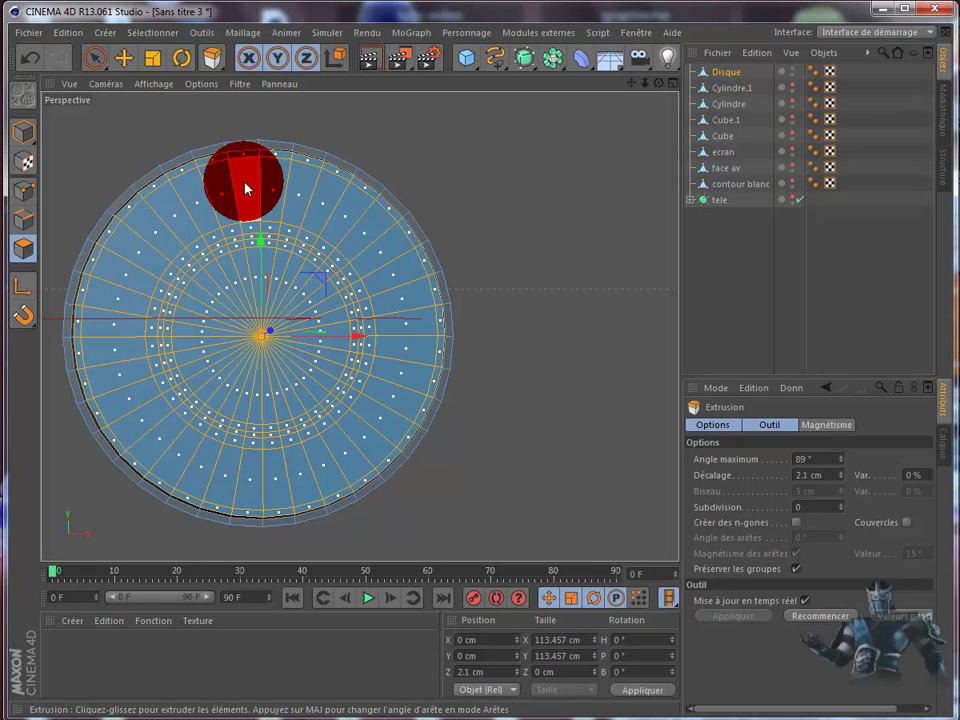
drag(245, 188, 405, 240)
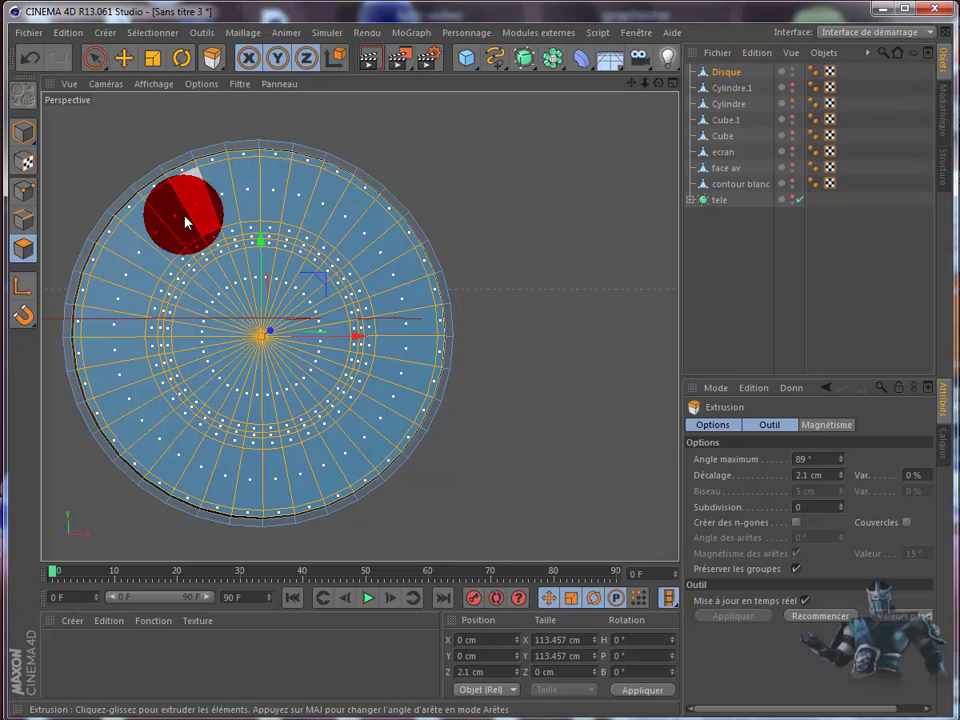
- Maximize the Avant front view and deselect the disc to compare it with the reference photo
click(671, 84)
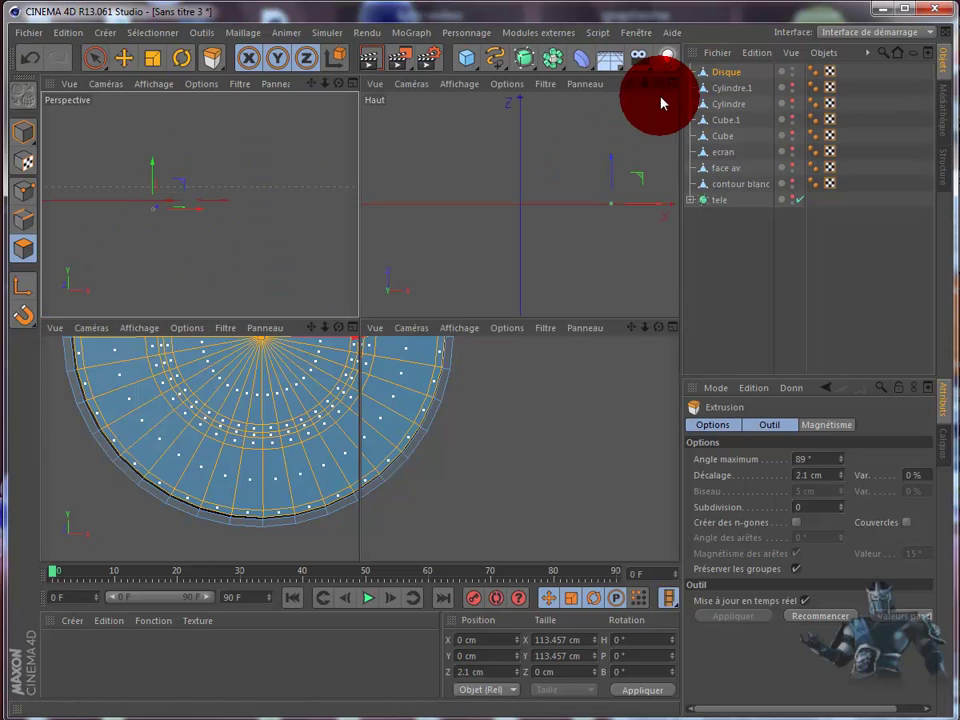
click(672, 330)
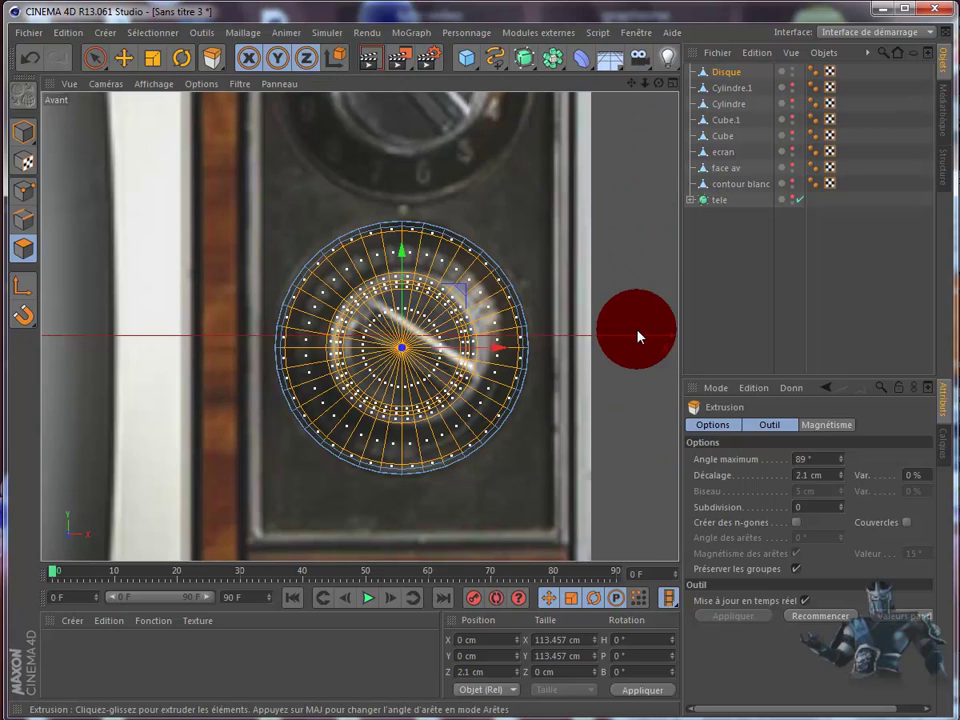
click(735, 248)
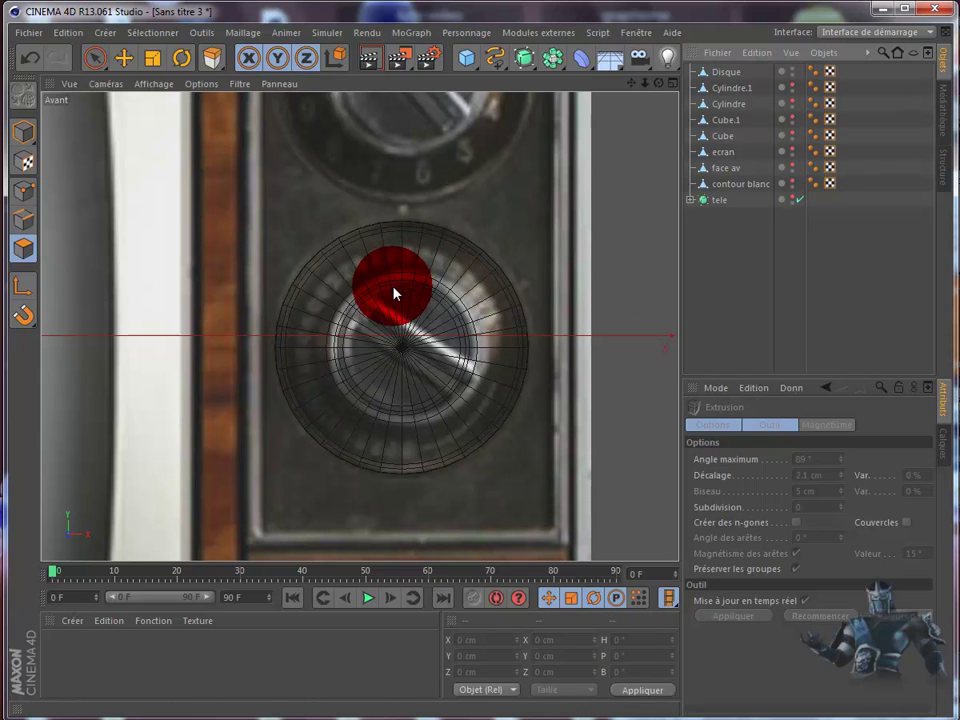
- Return to a maximized oblique Perspective view and select Disque with Live Selection active
click(672, 84)
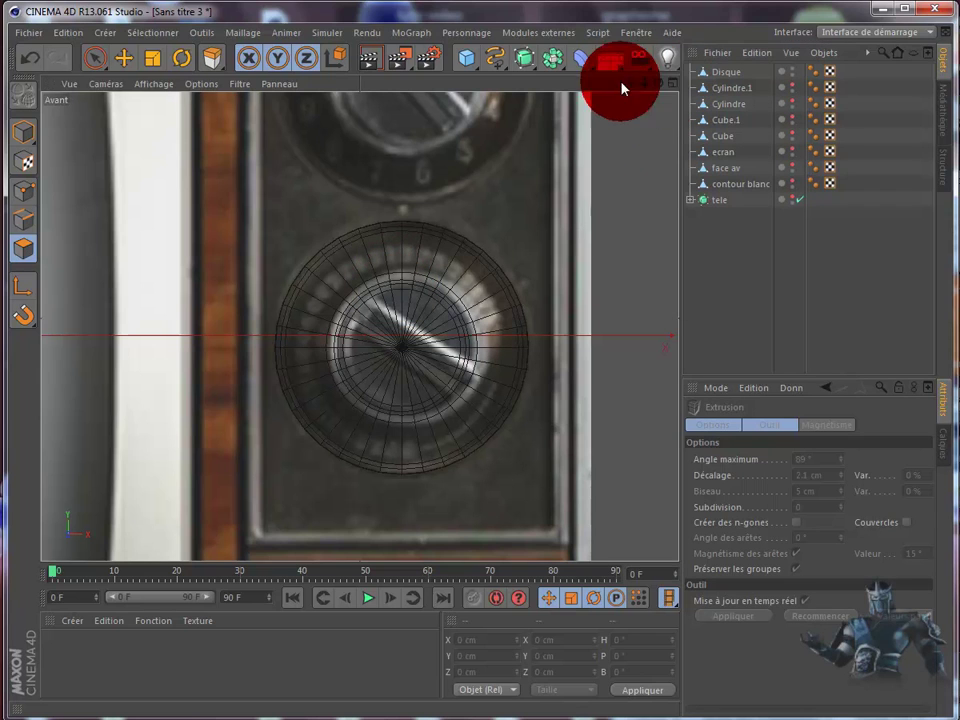
click(352, 84)
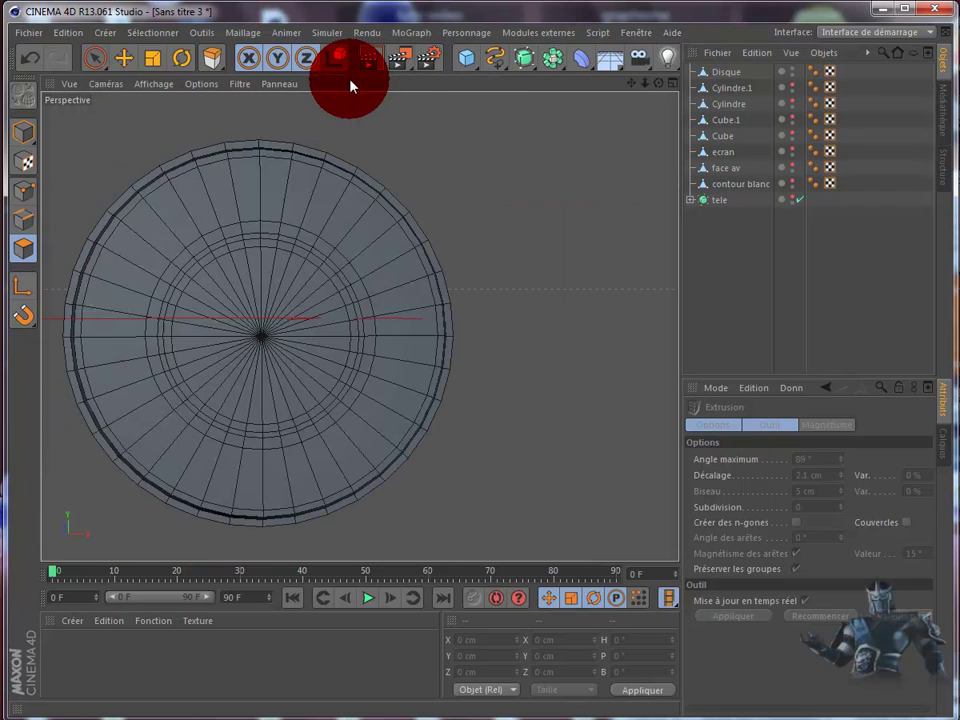
alt+drag(512, 398, 512, 400)
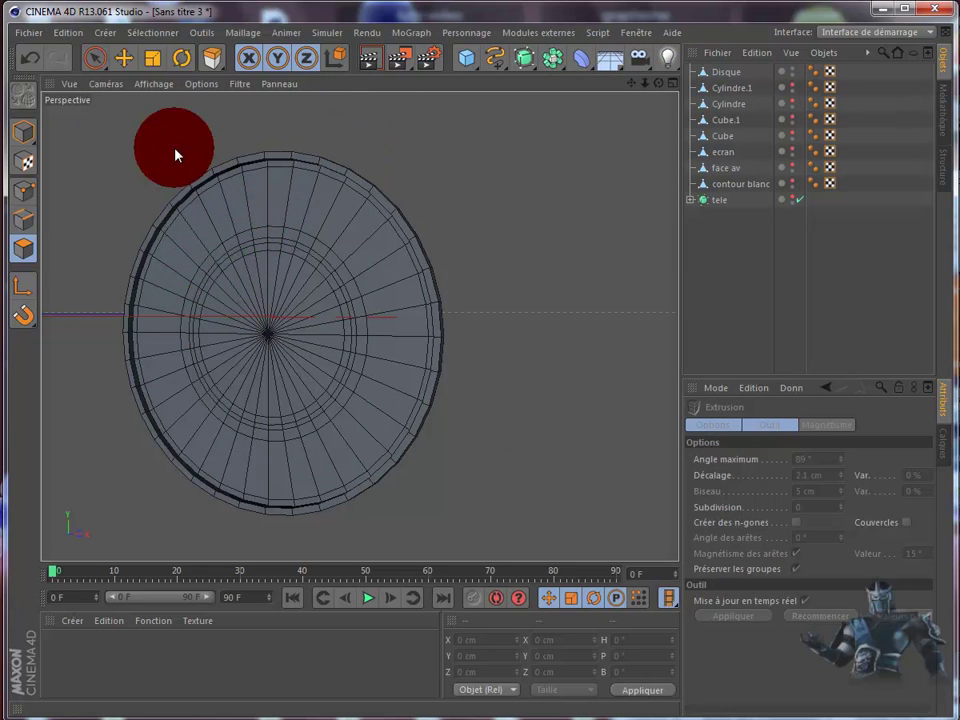
click(97, 60)
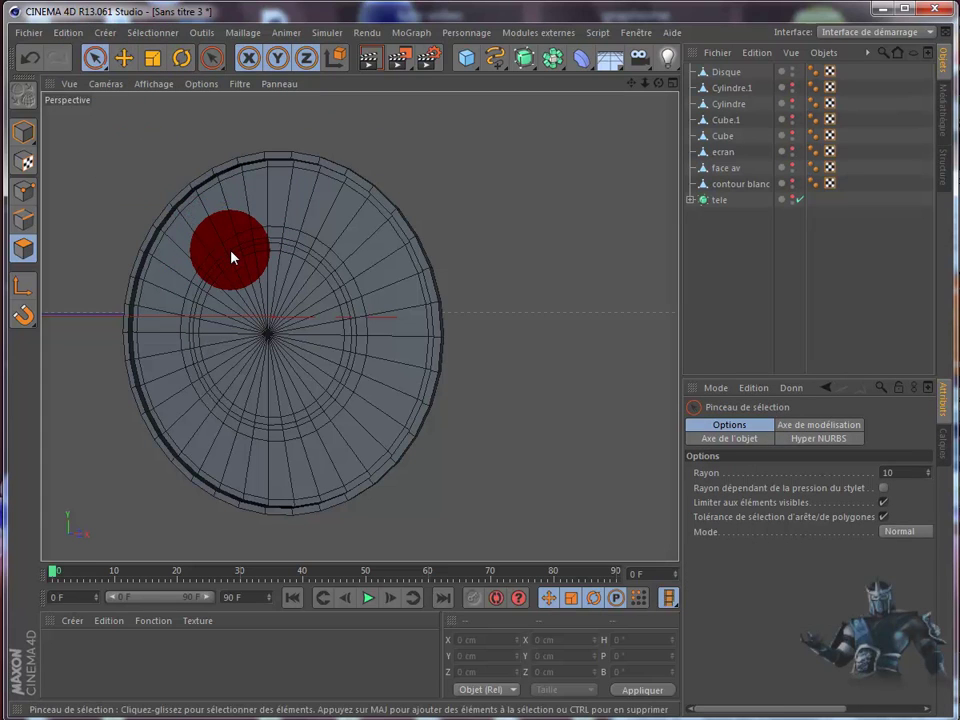
click(735, 74)
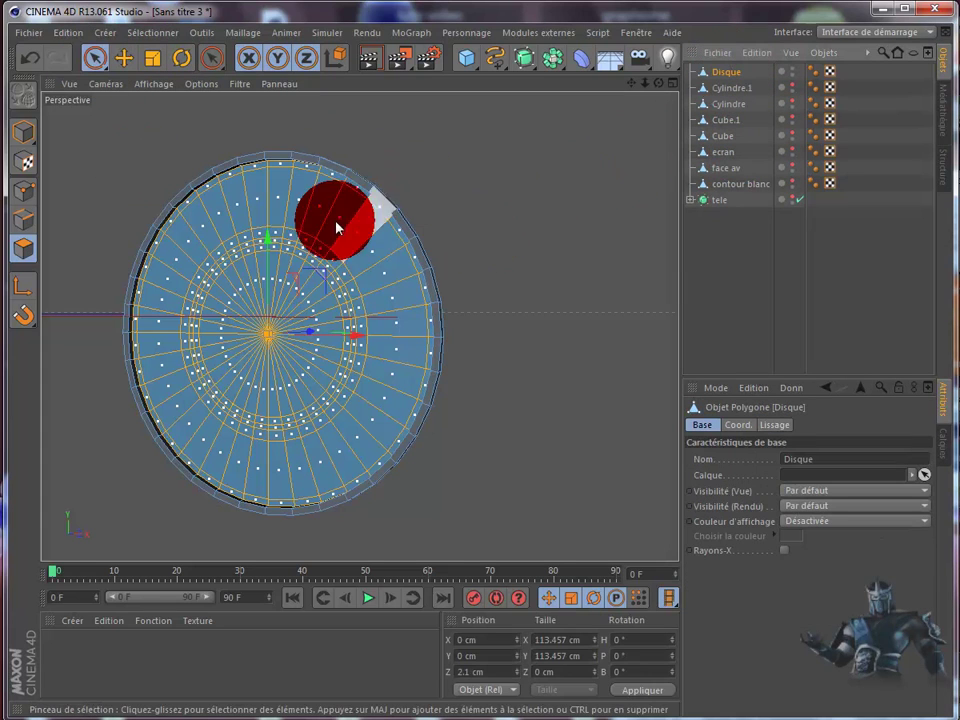
click(512, 176)
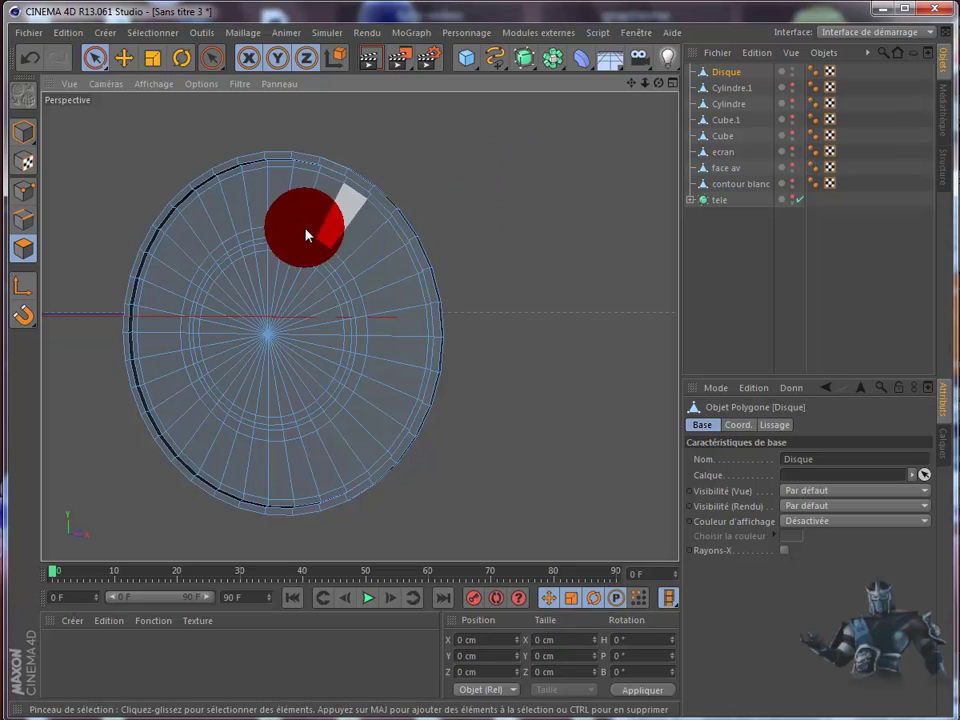
- Paint-select the disc's inner faces and extrude them inward by about -1.1 cm
mouse_move(264, 251)
mouse_down()
mouse_move(205, 292)
mouse_move(197, 364)
mouse_move(214, 407)
mouse_move(311, 424)
mouse_move(356, 364)
mouse_move(356, 321)
mouse_move(332, 268)
mouse_move(294, 246)
mouse_move(272, 253)
mouse_move(307, 340)
mouse_move(246, 347)
mouse_move(225, 332)
mouse_up()
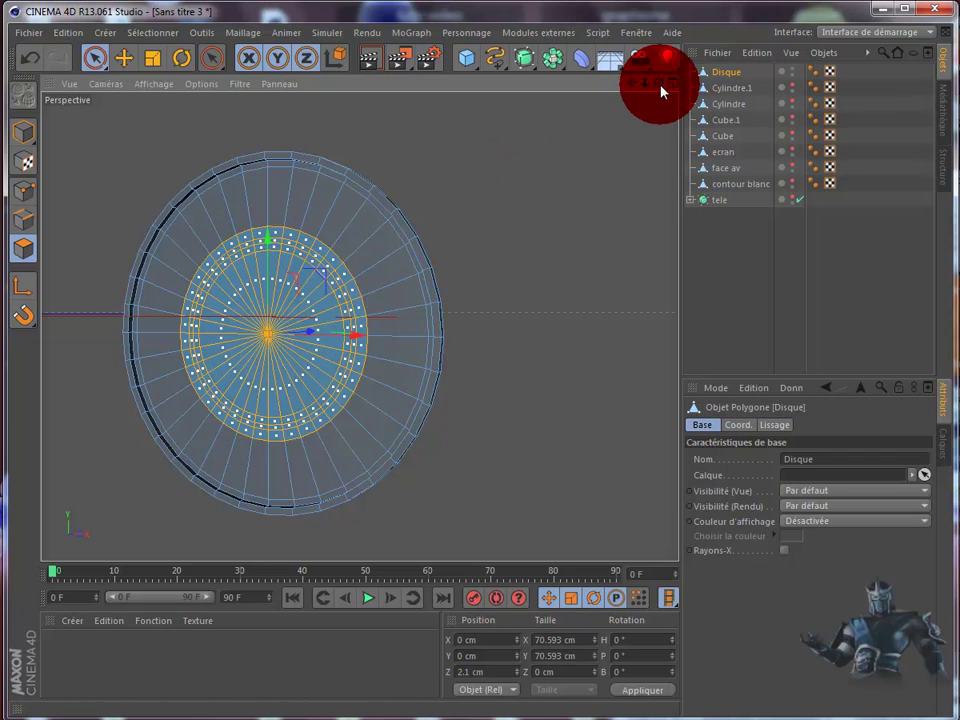
drag(660, 91, 513, 401)
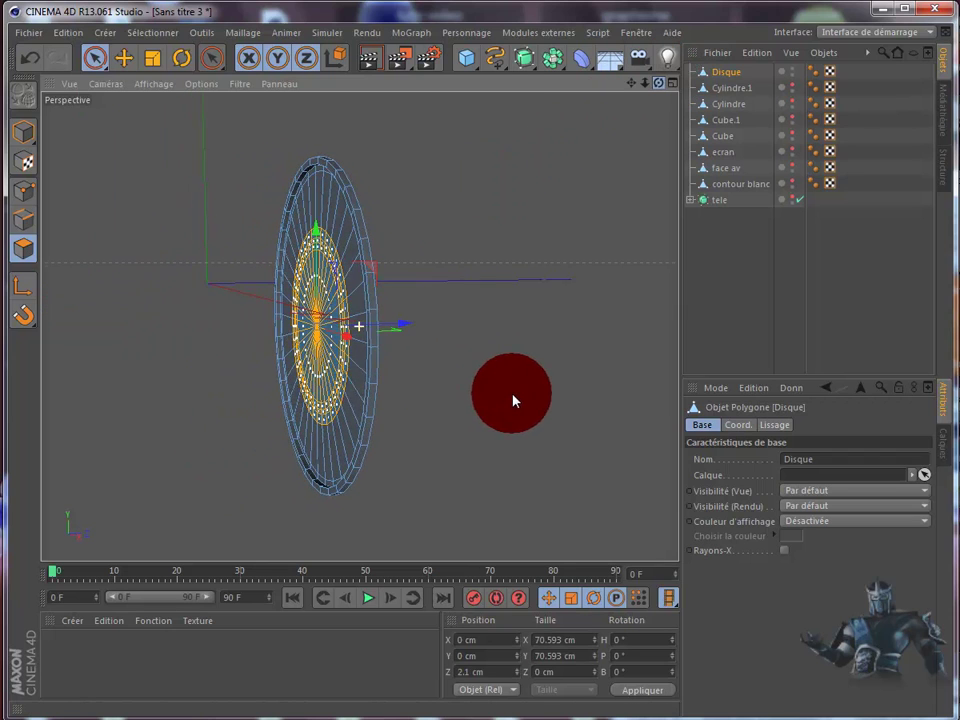
key(d)
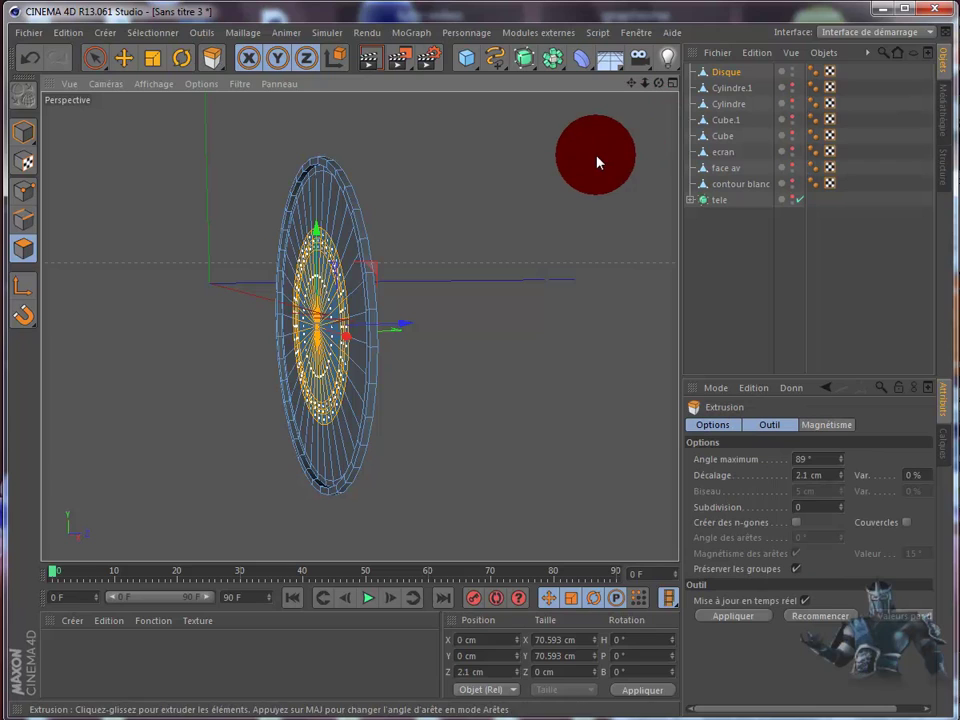
drag(597, 162, 513, 401)
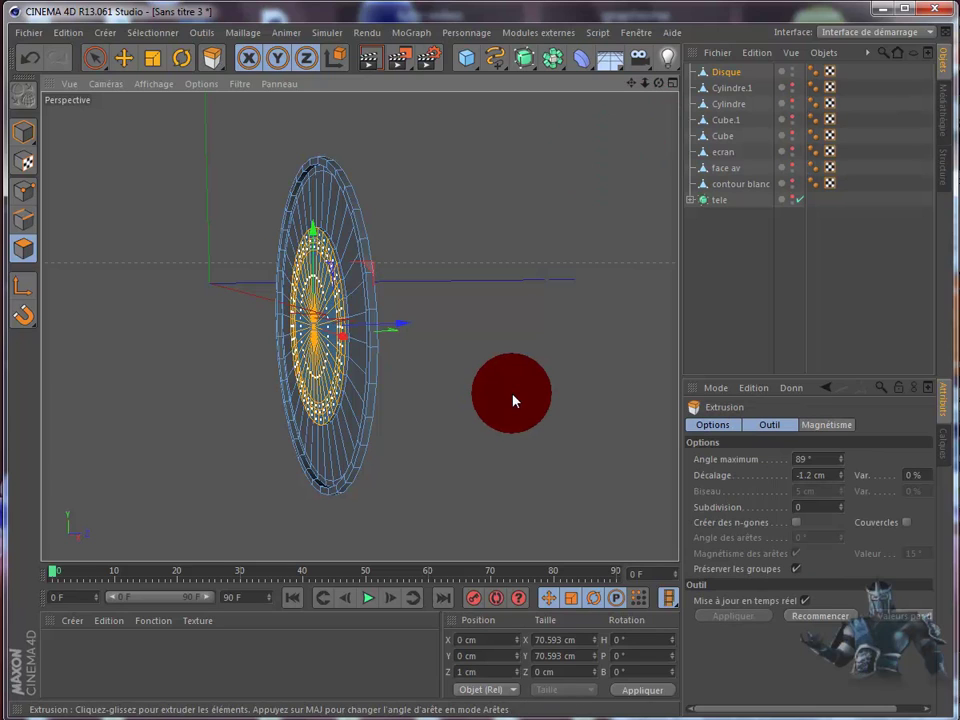
mouse_move(513, 401)
mouse_down()
mouse_move(660, 91)
mouse_move(653, 86)
mouse_up()
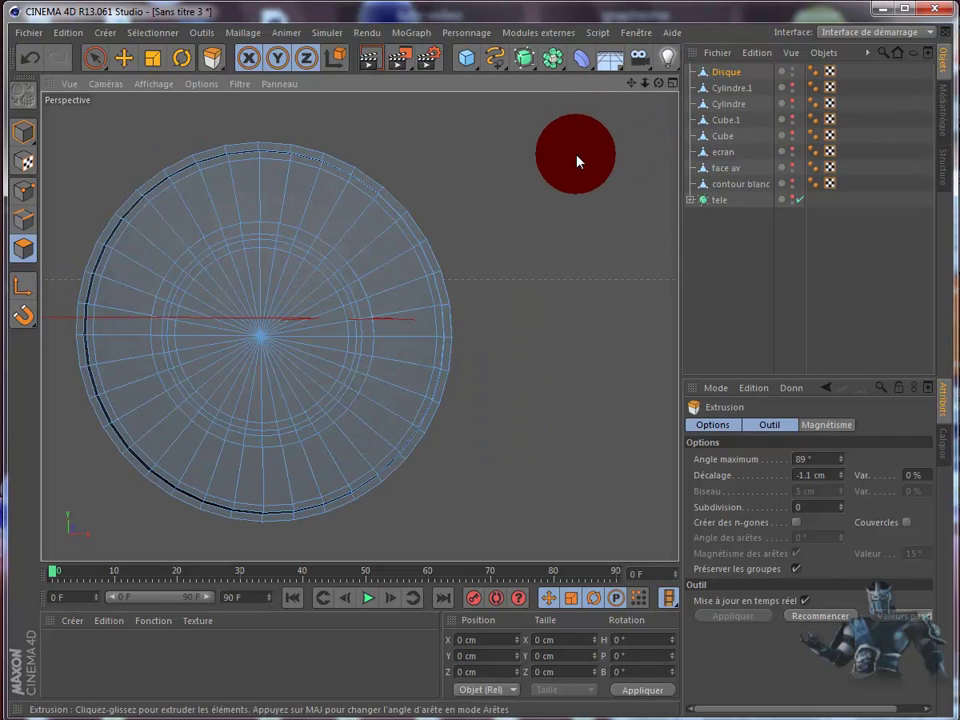
mouse_move(577, 161)
mouse_down()
mouse_move(513, 401)
mouse_move(470, 206)
mouse_move(283, 248)
mouse_up()
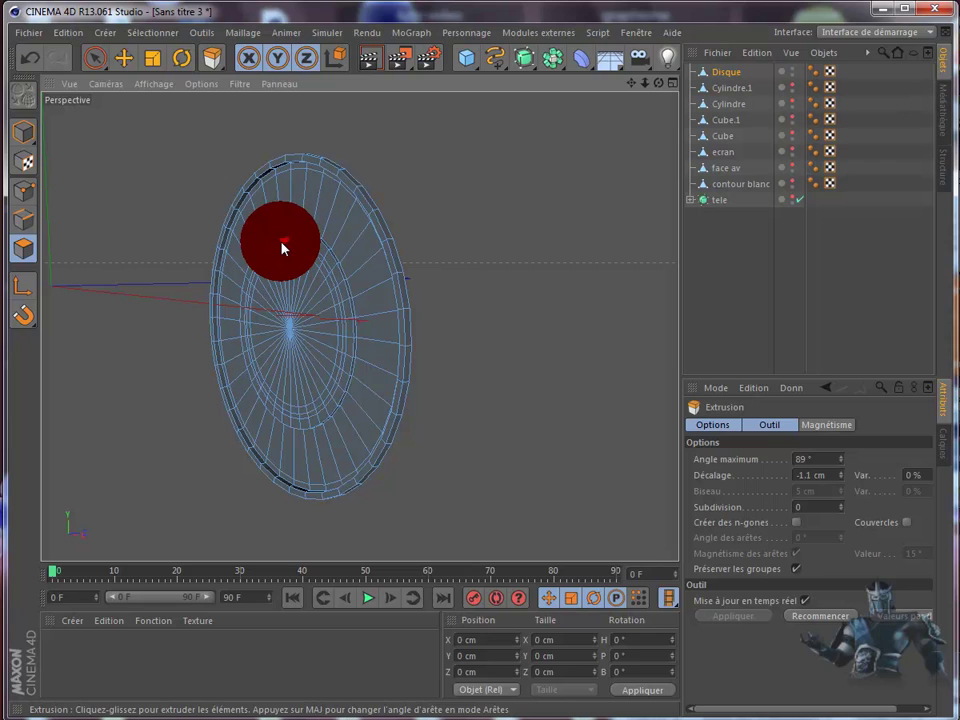
drag(283, 248, 253, 213)
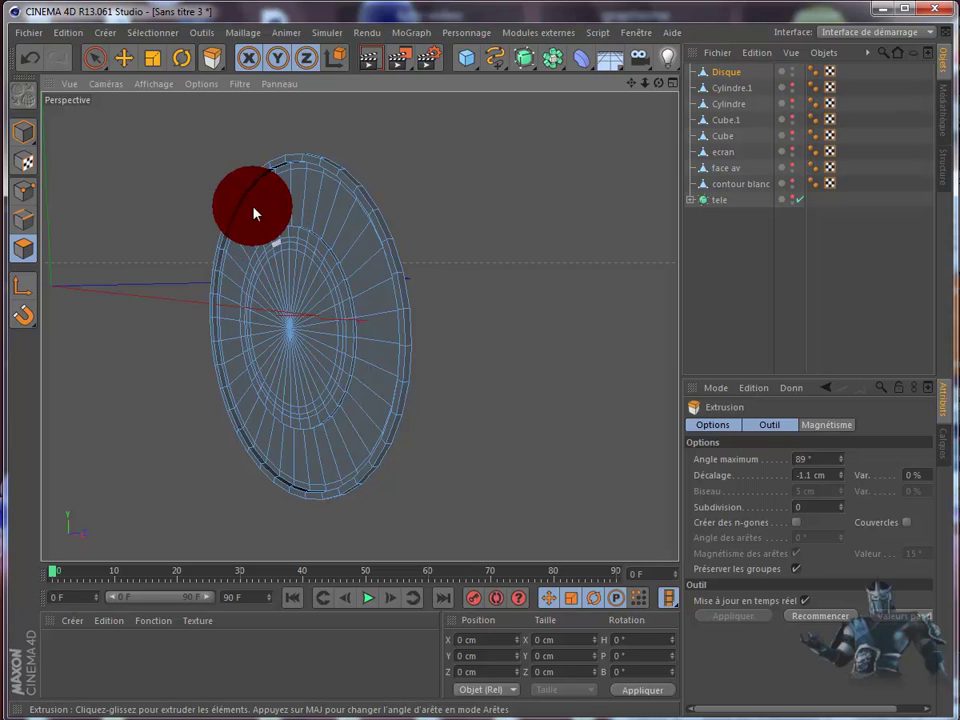
click(95, 52)
drag(272, 261, 257, 325)
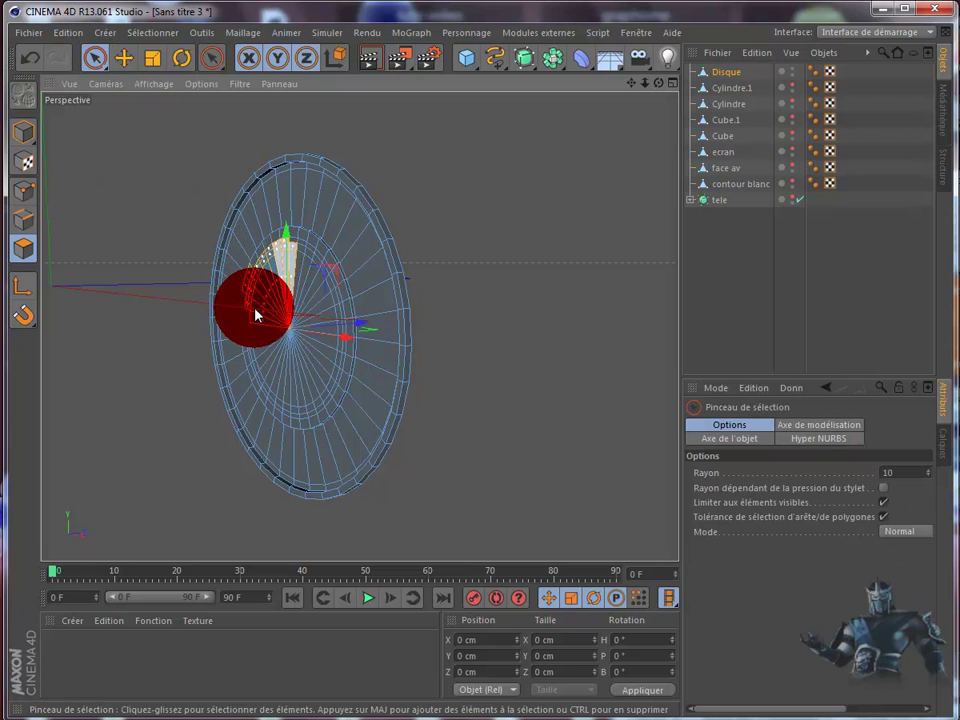
- Paint-select the smaller central circle of faces toward the disc centre
drag(666, 84, 514, 396)
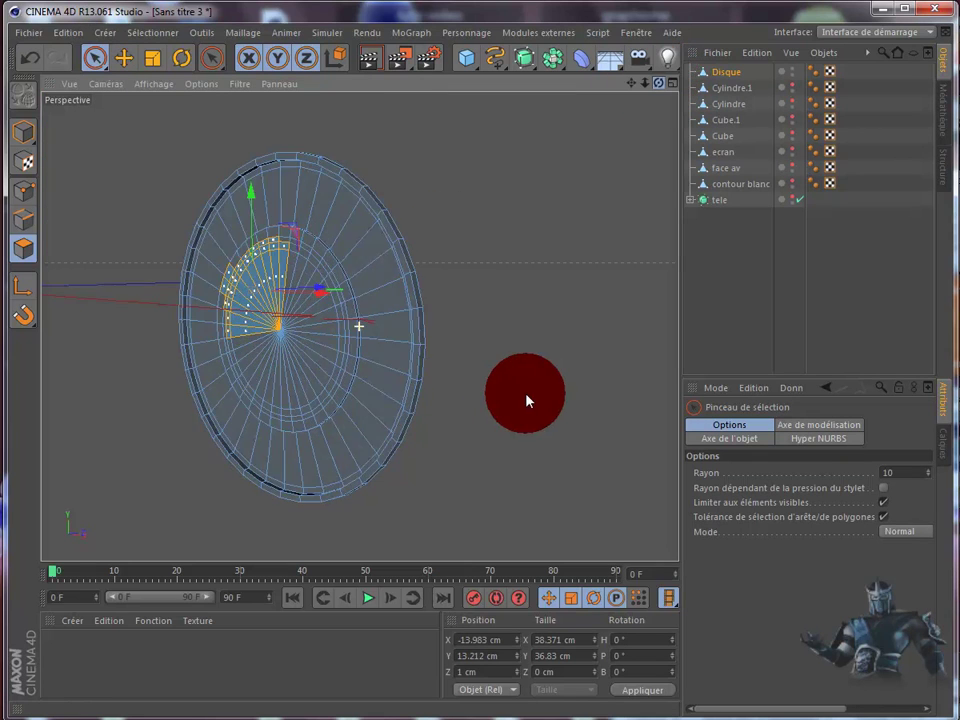
drag(110, 350, 170, 335)
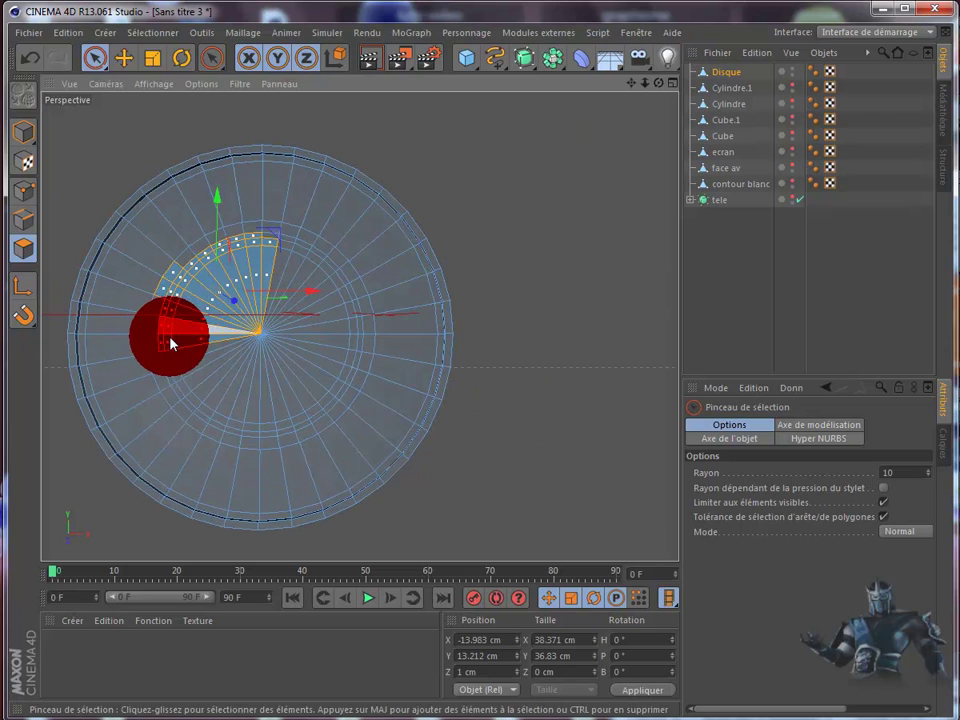
drag(173, 368, 245, 429)
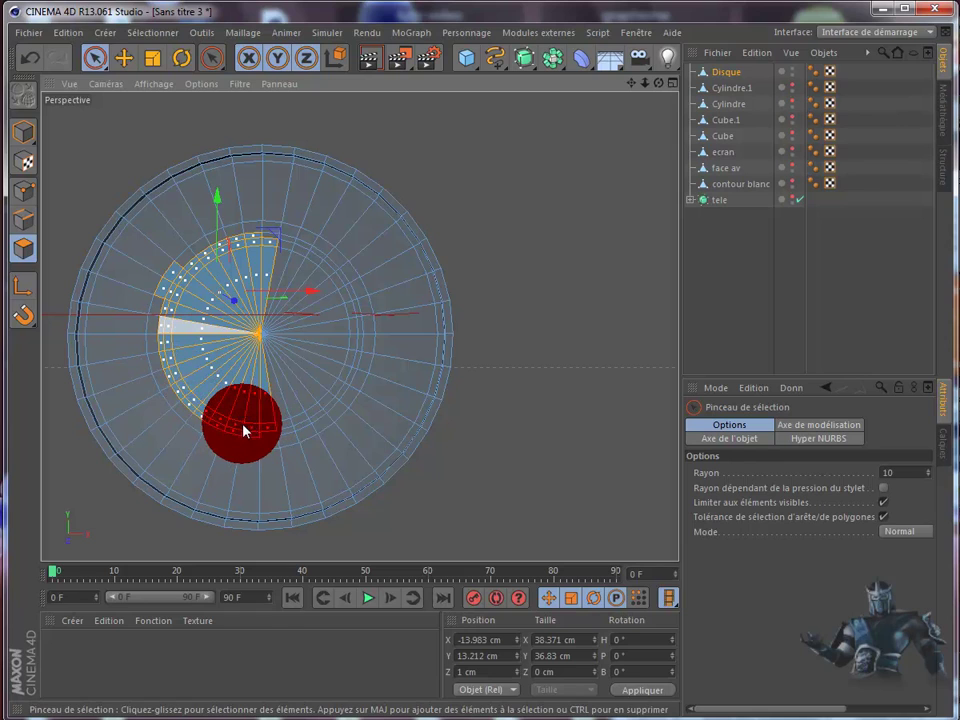
mouse_move(257, 424)
mouse_down()
mouse_move(284, 433)
mouse_move(330, 403)
mouse_move(355, 348)
mouse_move(354, 321)
mouse_move(326, 268)
mouse_move(193, 242)
mouse_move(180, 225)
mouse_up()
- Nudge the selected central faces in depth to Z -0.422 cm with the Move tool
click(121, 58)
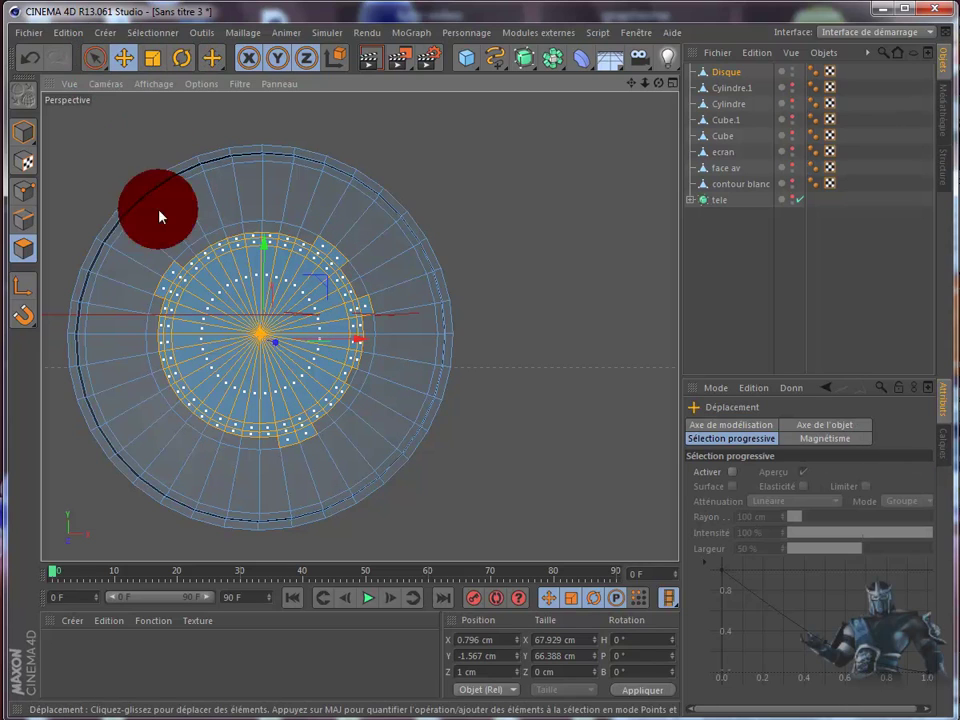
mouse_move(172, 276)
mouse_down()
mouse_move(161, 279)
mouse_move(317, 231)
mouse_move(339, 258)
mouse_move(374, 314)
mouse_move(328, 426)
mouse_move(289, 448)
mouse_up()
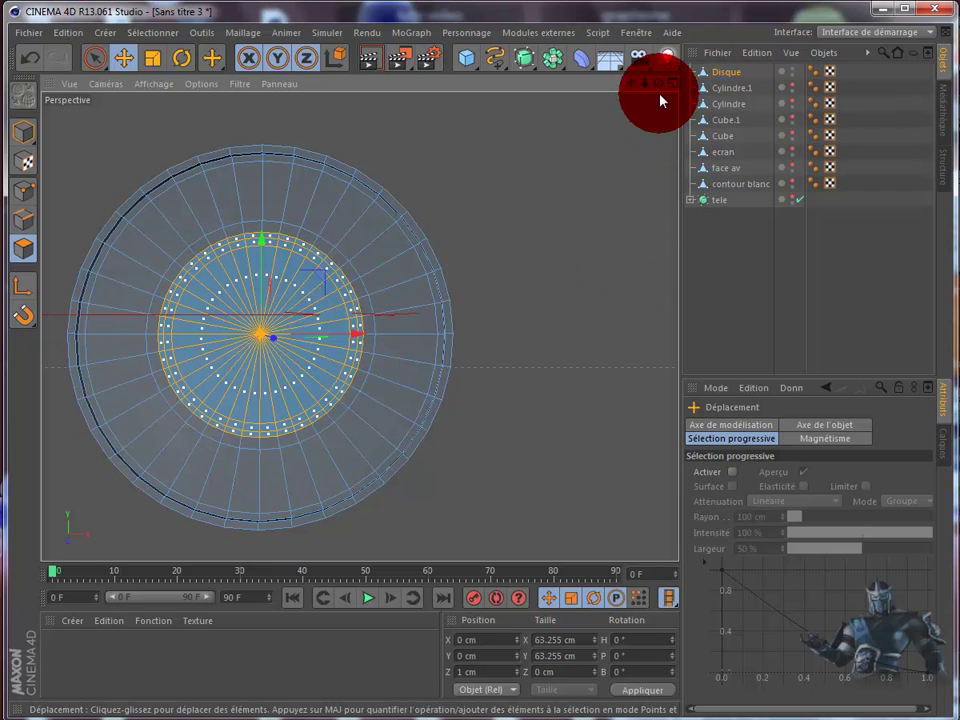
mouse_move(658, 84)
mouse_down()
mouse_move(506, 399)
mouse_move(516, 399)
mouse_move(632, 193)
mouse_up()
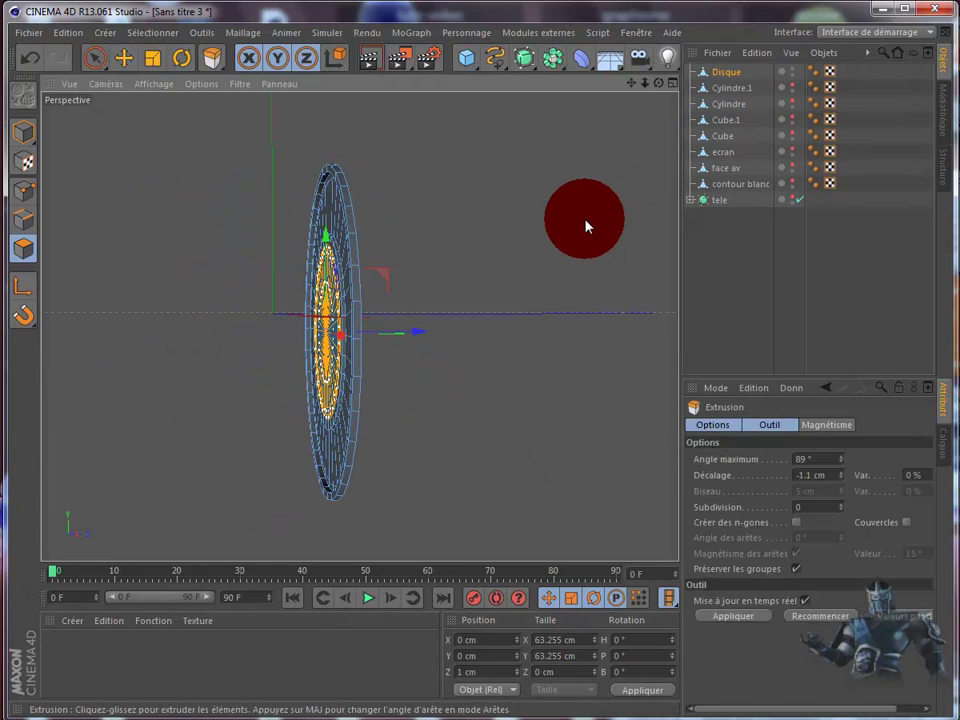
mouse_move(581, 228)
mouse_down()
mouse_move(572, 221)
mouse_move(583, 224)
mouse_up()
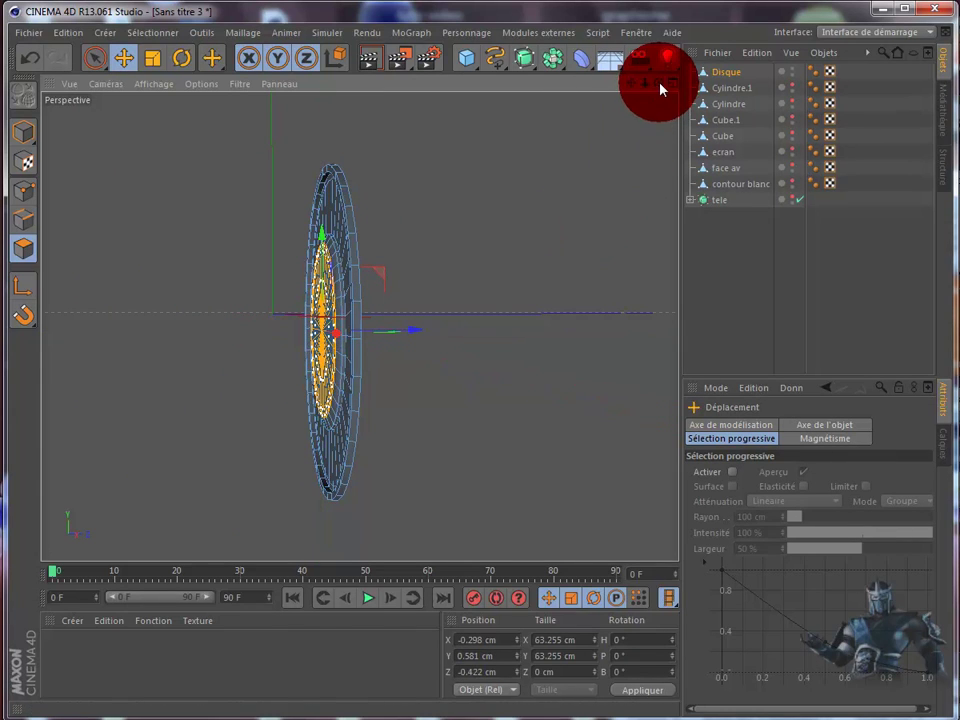
drag(660, 90, 513, 401)
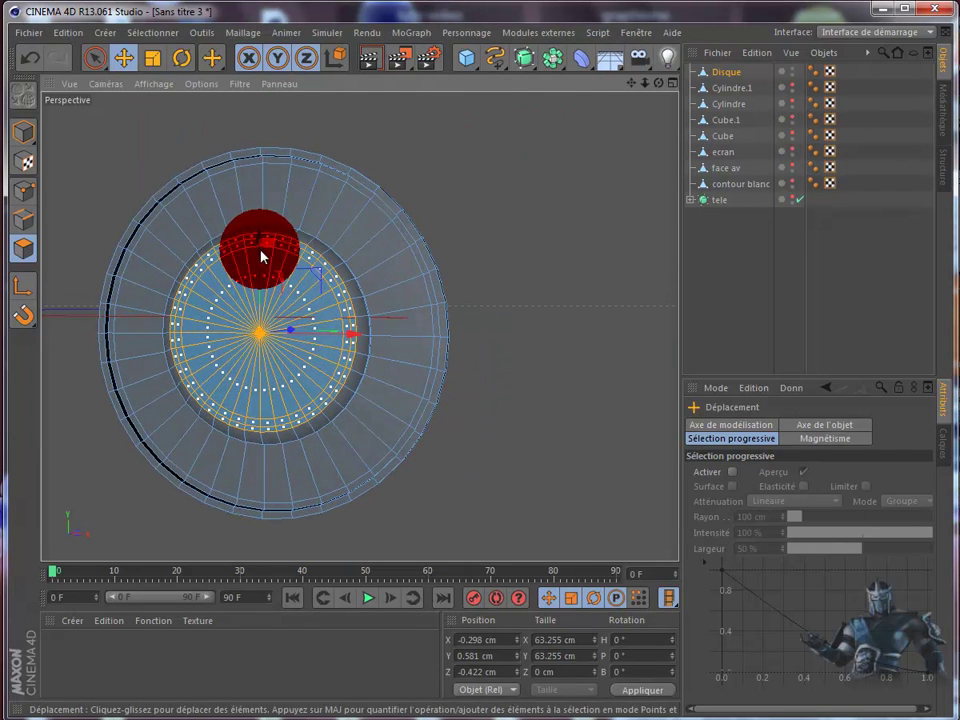
drag(261, 257, 172, 196)
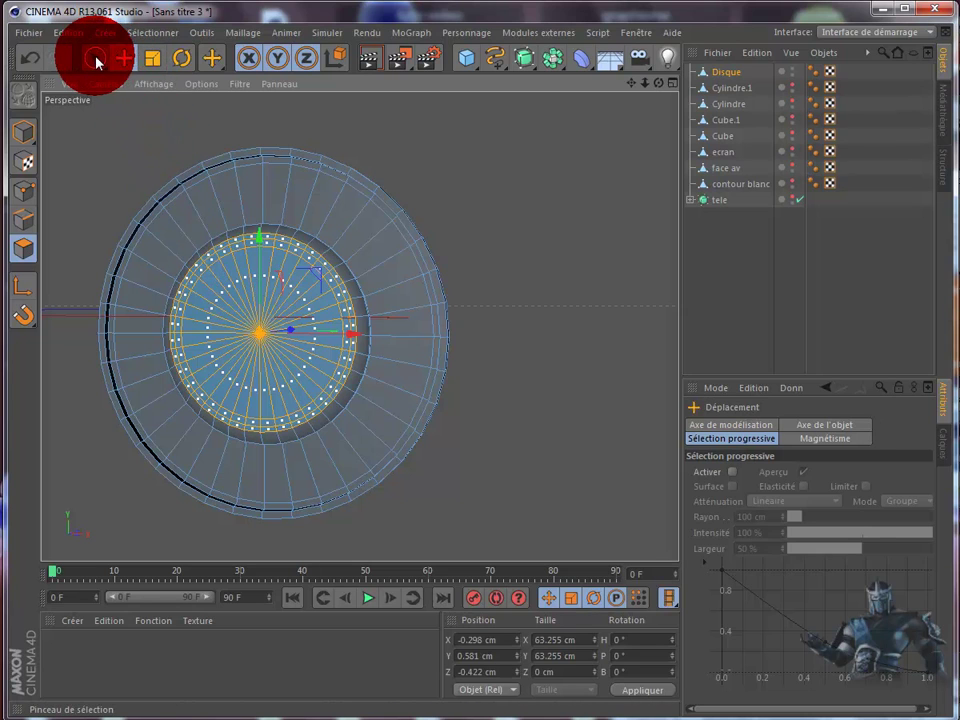
click(95, 59)
- Paint-select the inner disc polygons and extrude them outward from the knob
click(226, 262)
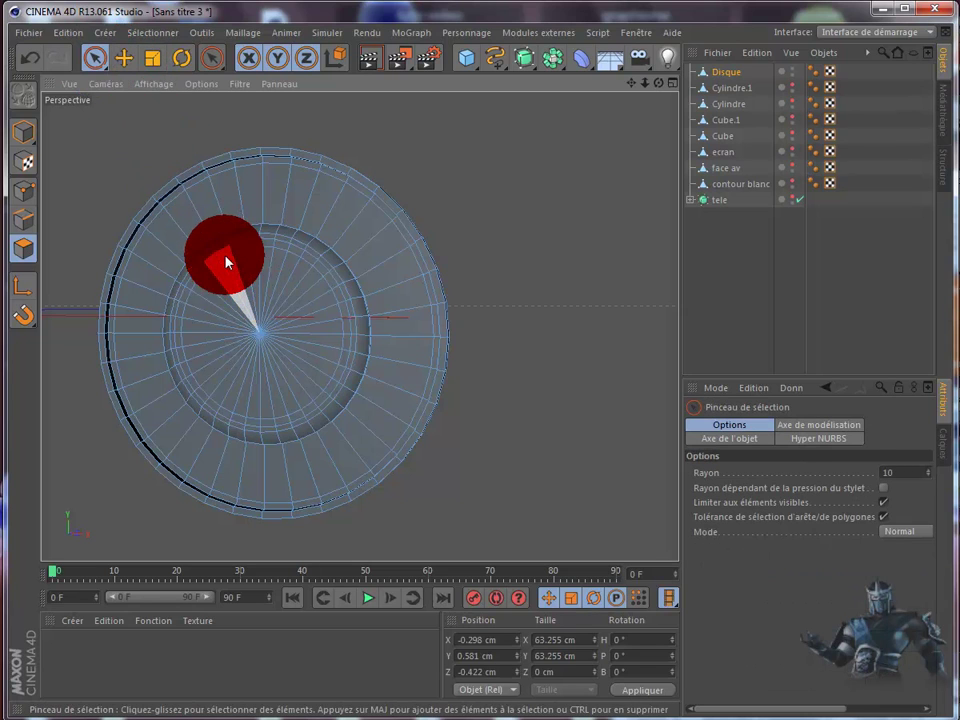
mouse_move(226, 262)
mouse_down()
mouse_move(201, 296)
mouse_move(189, 354)
mouse_move(212, 407)
mouse_move(263, 421)
mouse_move(328, 388)
mouse_move(336, 332)
mouse_move(336, 313)
mouse_move(300, 266)
mouse_move(243, 254)
mouse_move(265, 268)
mouse_up()
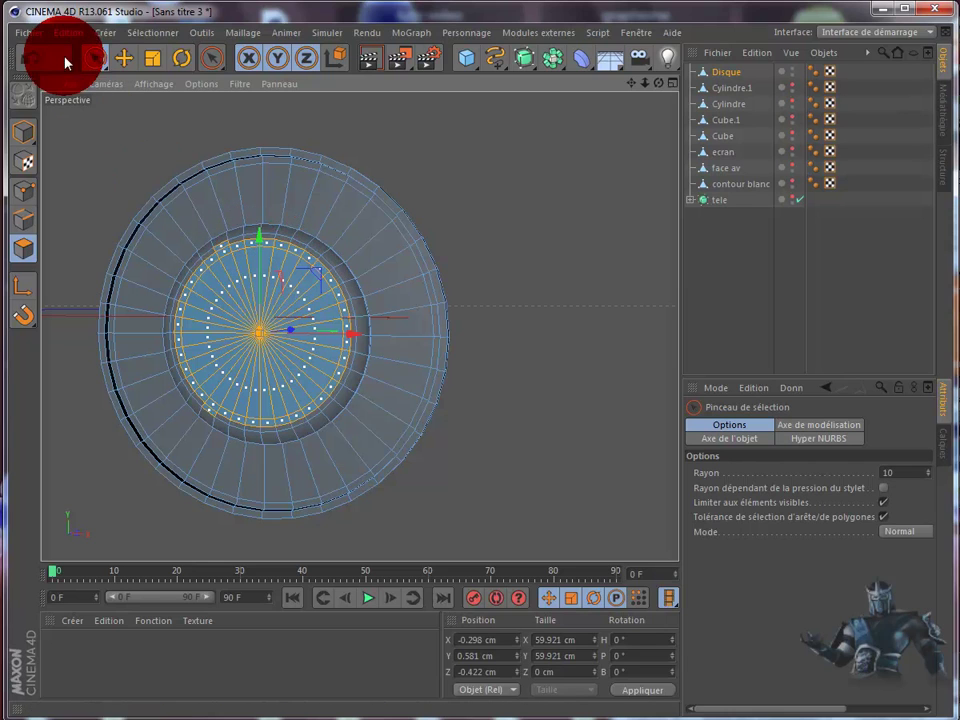
click(124, 57)
mouse_move(231, 197)
mouse_down()
mouse_move(208, 244)
mouse_move(223, 251)
mouse_move(199, 322)
mouse_move(186, 253)
mouse_move(97, 86)
mouse_up()
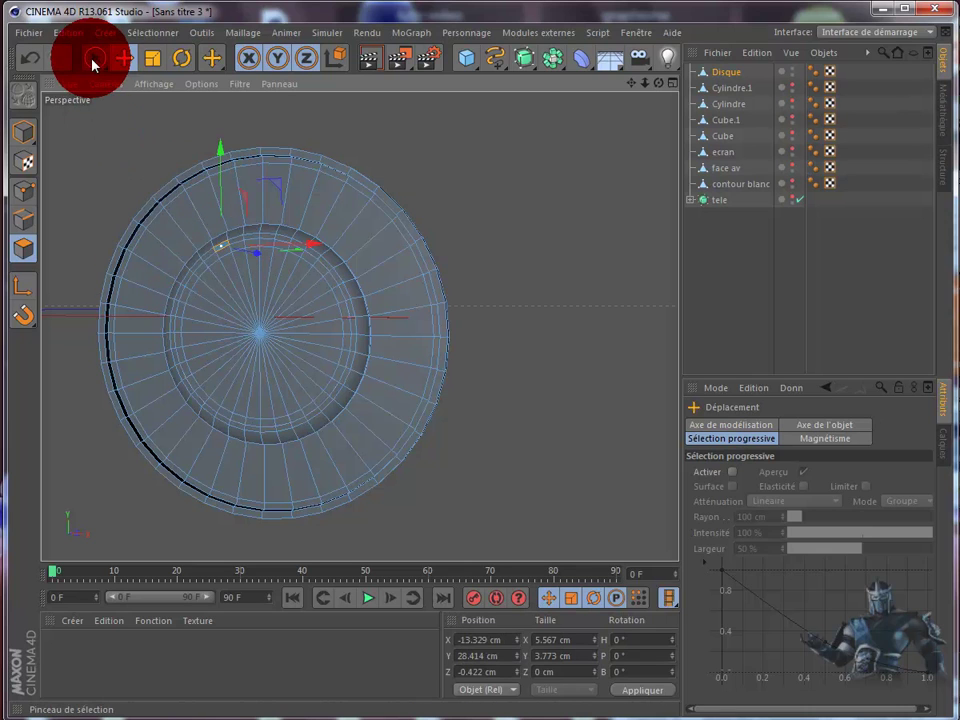
click(30, 57)
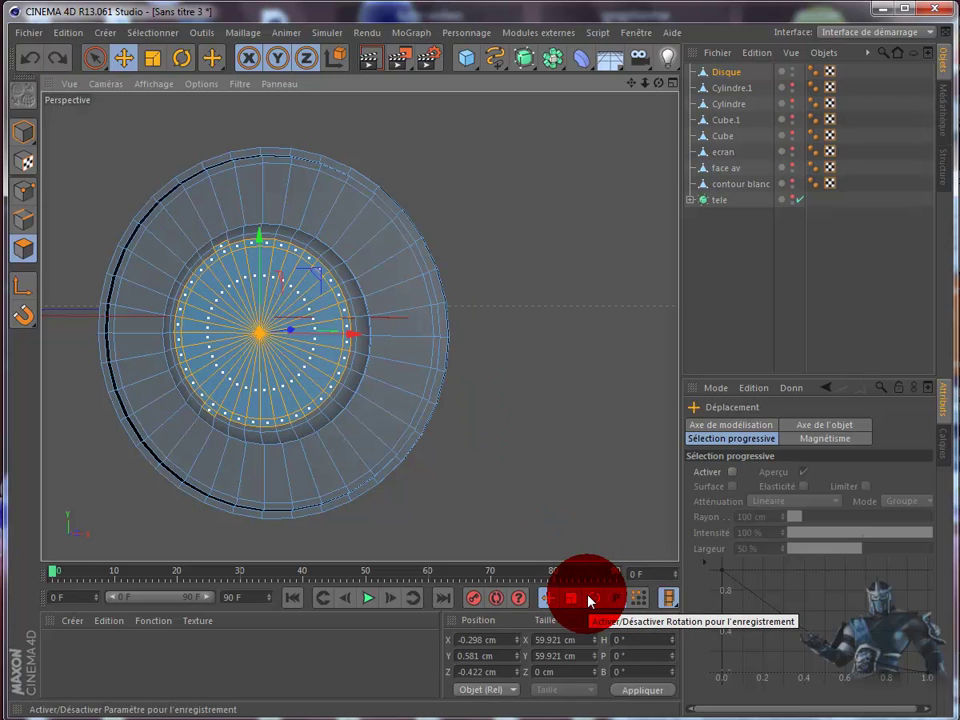
key(Caps_Lock)
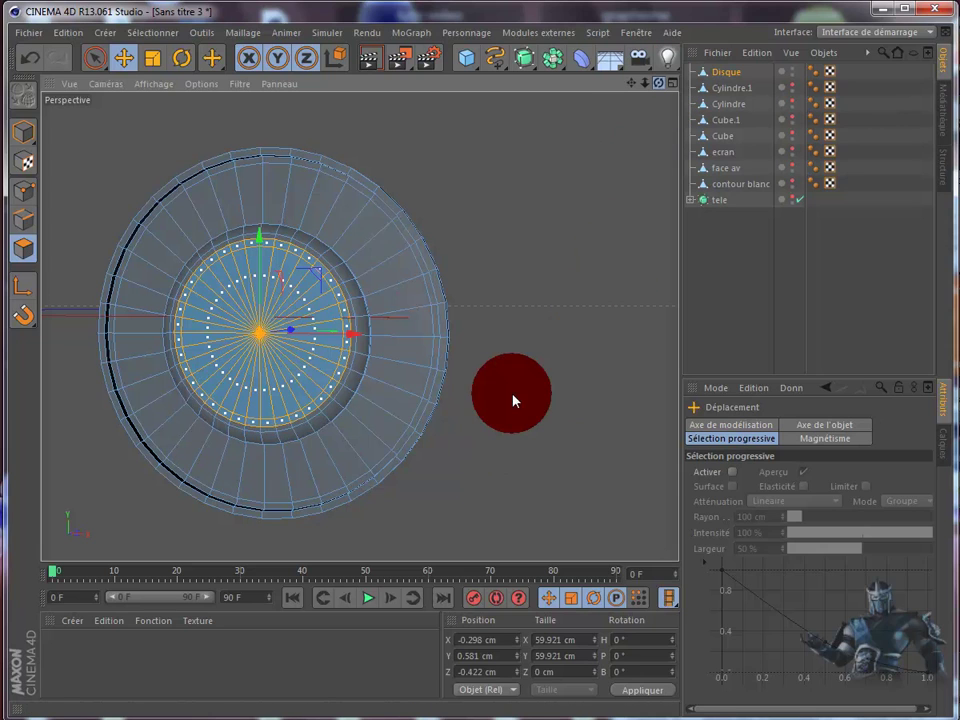
alt+drag(514, 399, 514, 396)
key(d)
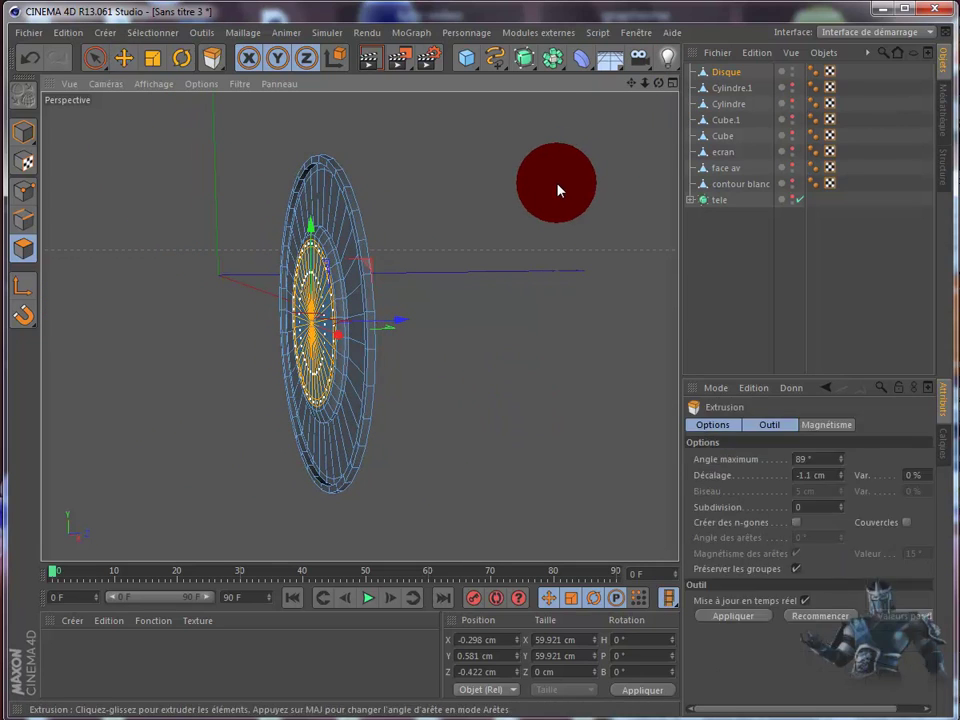
mouse_move(558, 190)
mouse_down()
mouse_move(513, 401)
mouse_move(522, 401)
mouse_move(514, 396)
mouse_move(664, 86)
mouse_up()
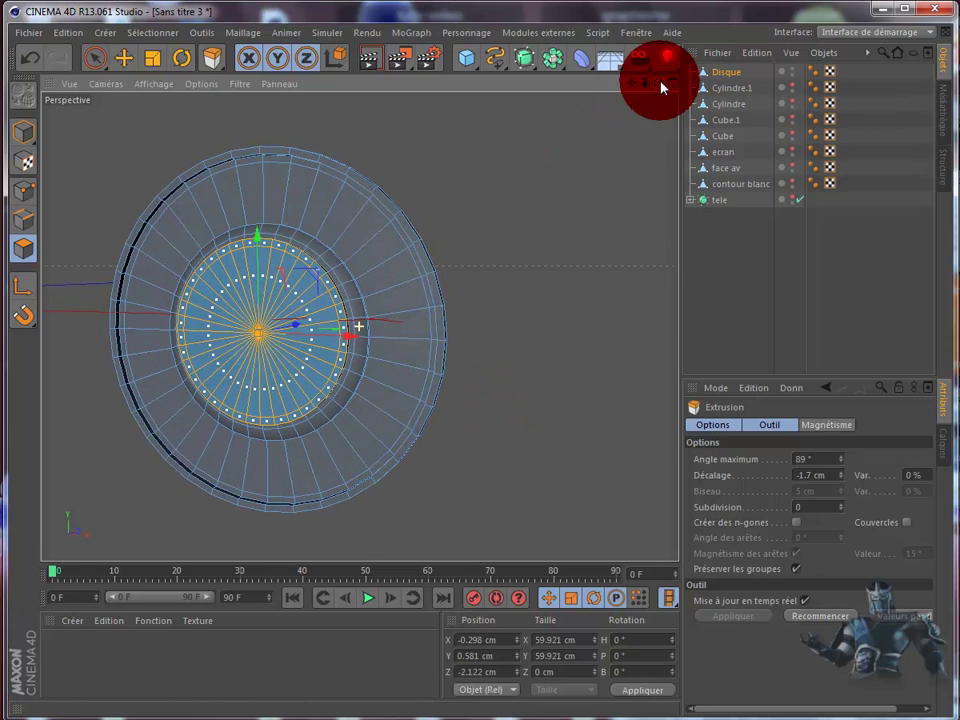
- Select a smaller central area and extrude it a second step to -2.8 cm
click(95, 58)
drag(238, 280, 278, 292)
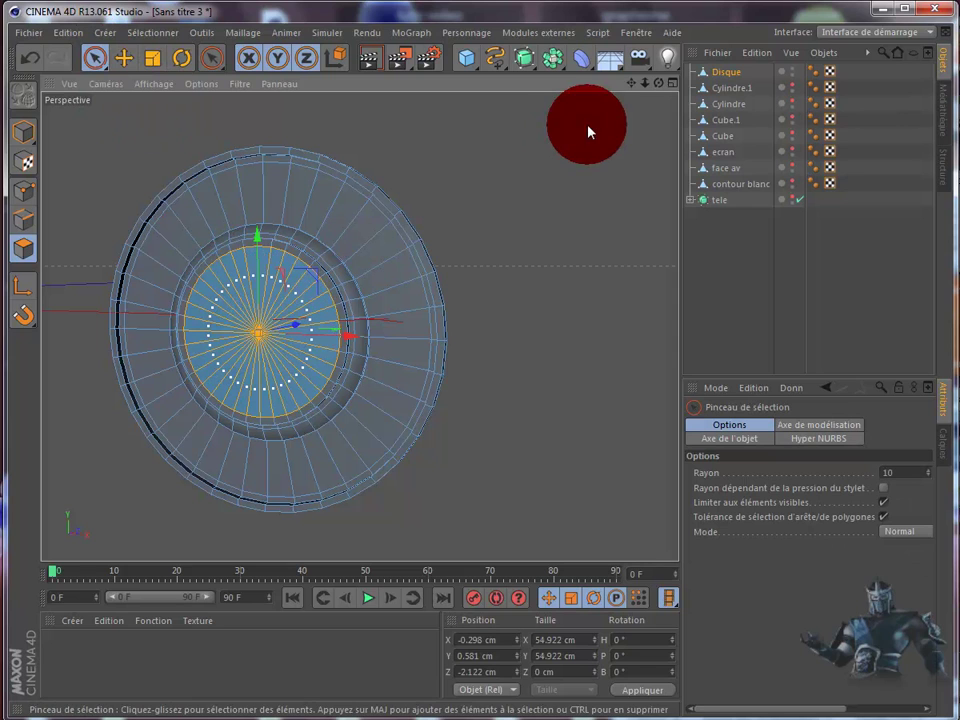
mouse_move(503, 400)
alt+mouse_down()
mouse_move(513, 400)
mouse_move(616, 150)
mouse_move(513, 400)
alt+mouse_up()
key(d)
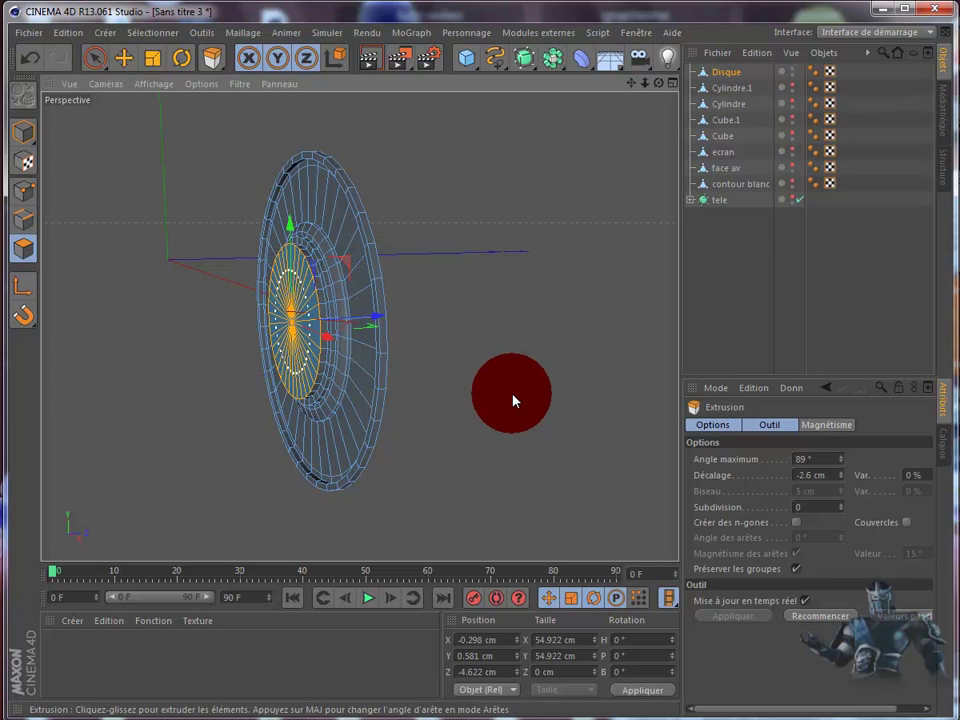
mouse_move(513, 400)
mouse_down()
mouse_move(663, 93)
mouse_move(512, 400)
mouse_move(646, 127)
mouse_up()
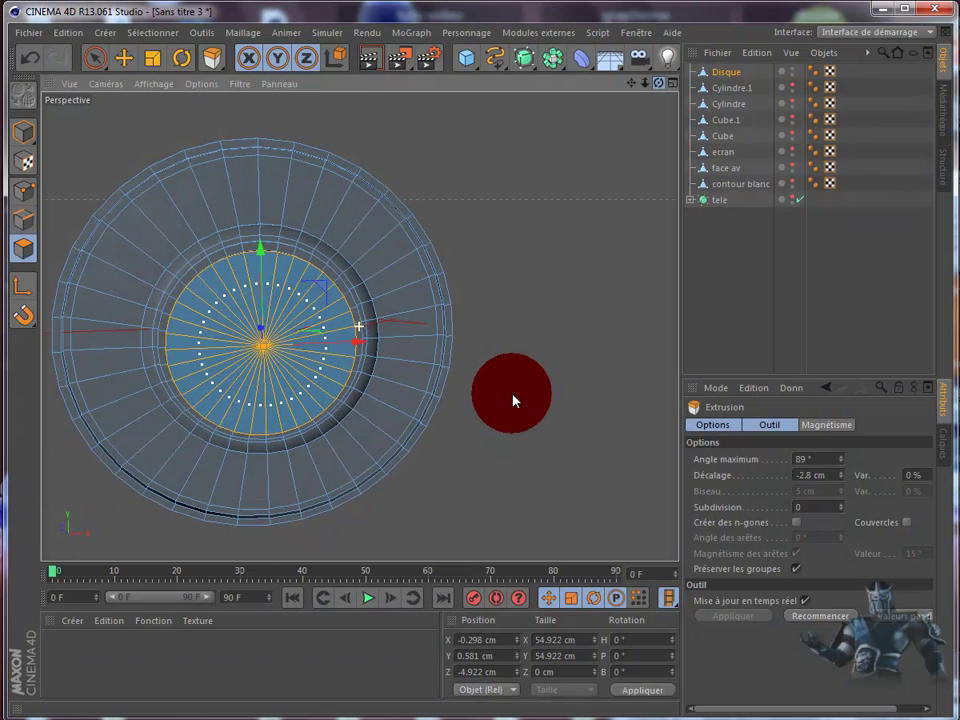
- Maximize the Avant front view and frame both reference knobs
click(671, 84)
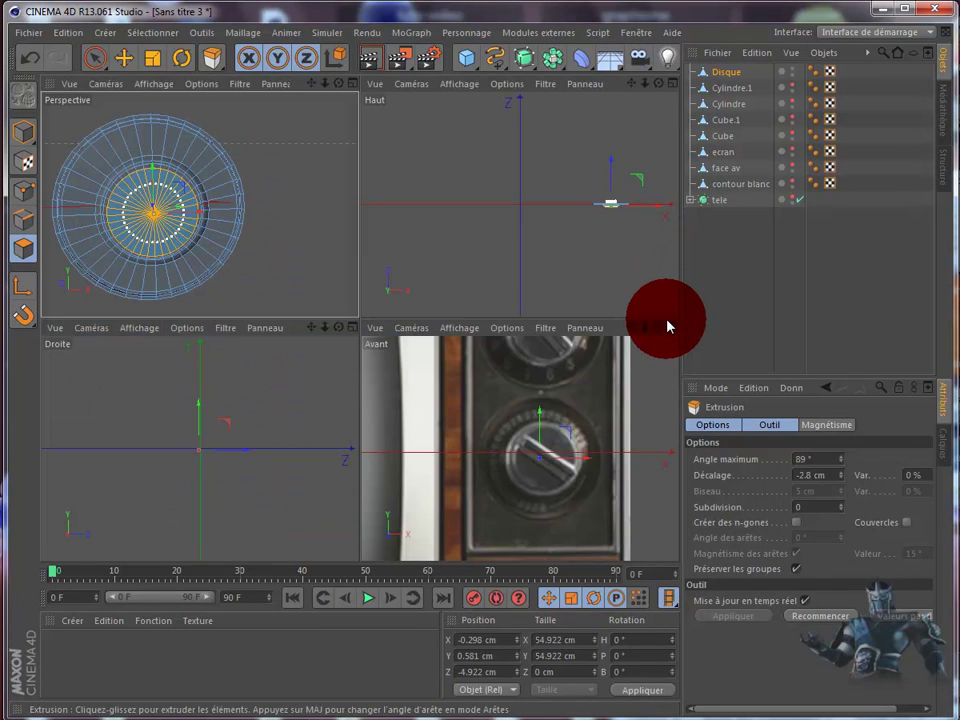
click(671, 328)
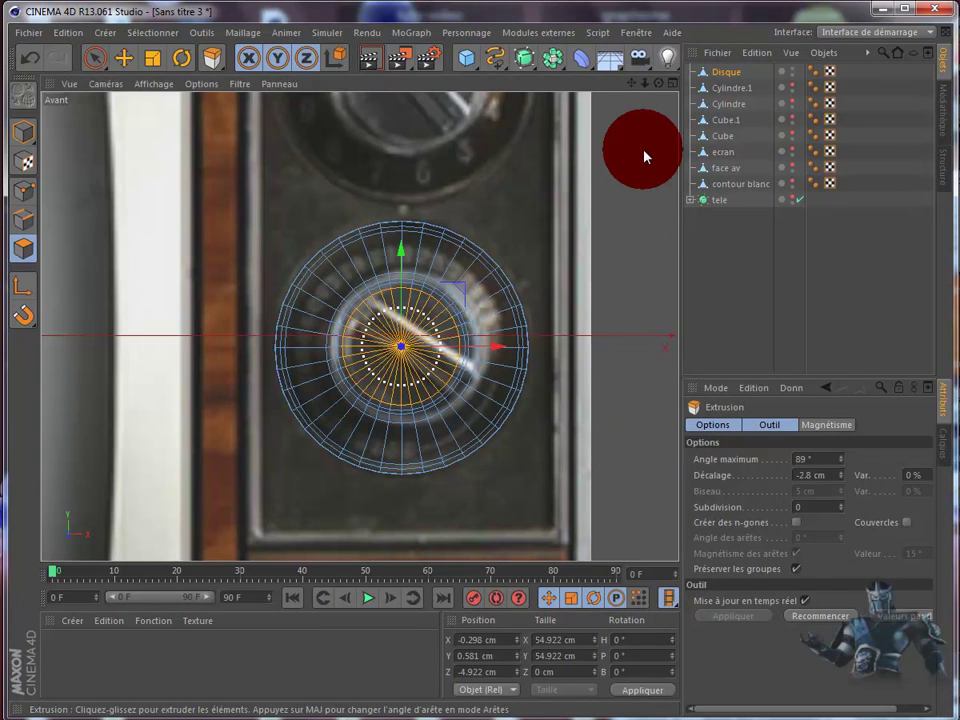
mouse_move(643, 85)
mouse_down()
mouse_move(513, 405)
mouse_move(514, 392)
mouse_up()
drag(628, 84, 513, 400)
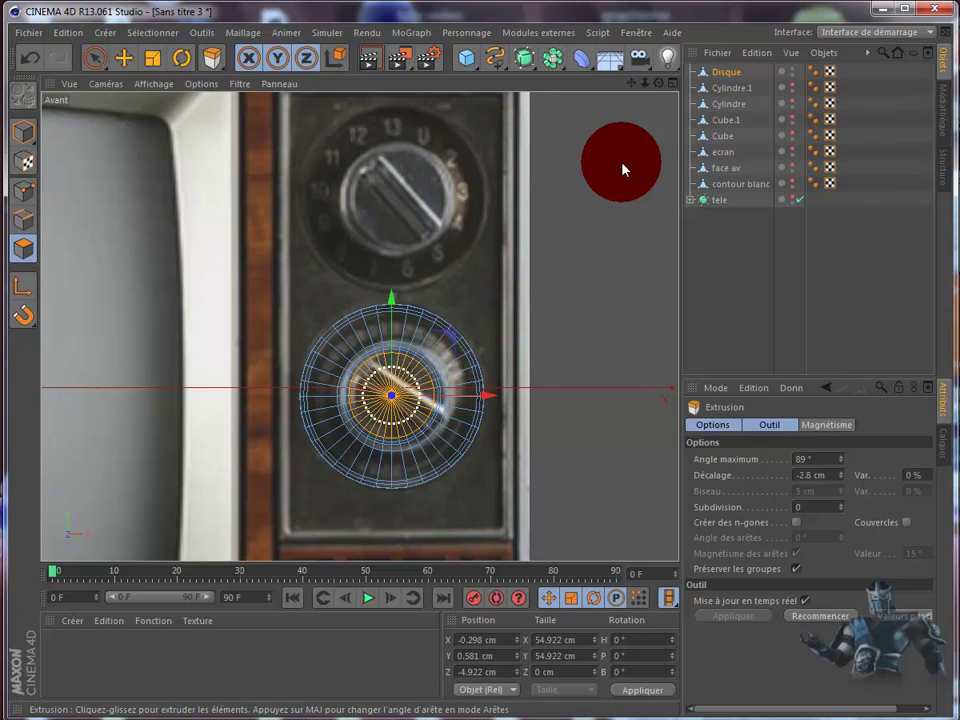
- In Model mode, Ctrl-drag Disque onto the upper reference knob, creating Disque.1 at Y 121.044 cm
click(124, 58)
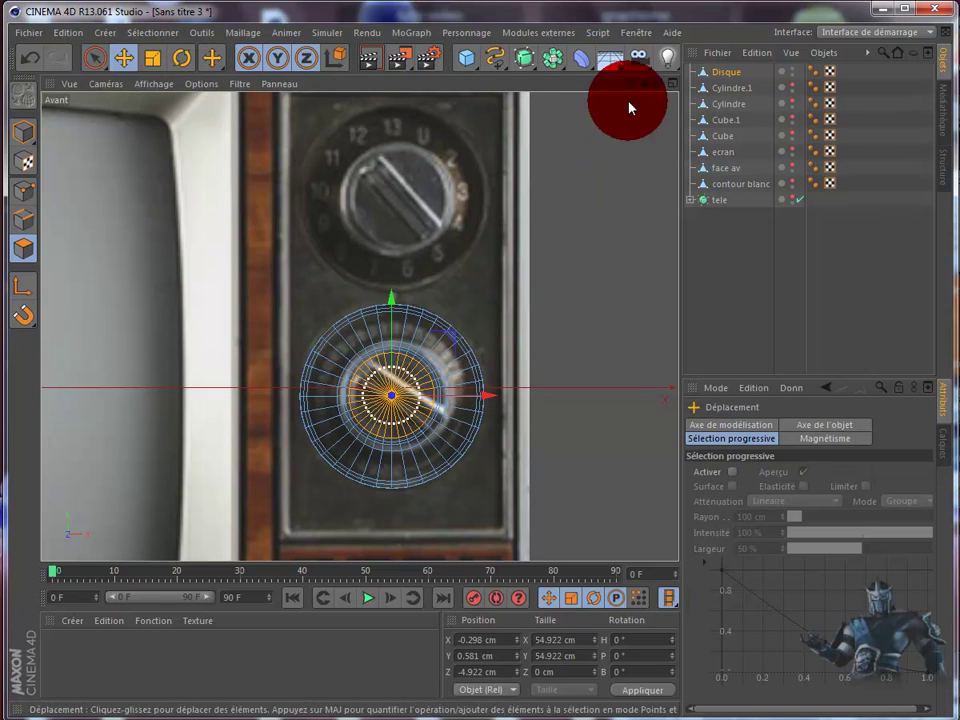
click(730, 78)
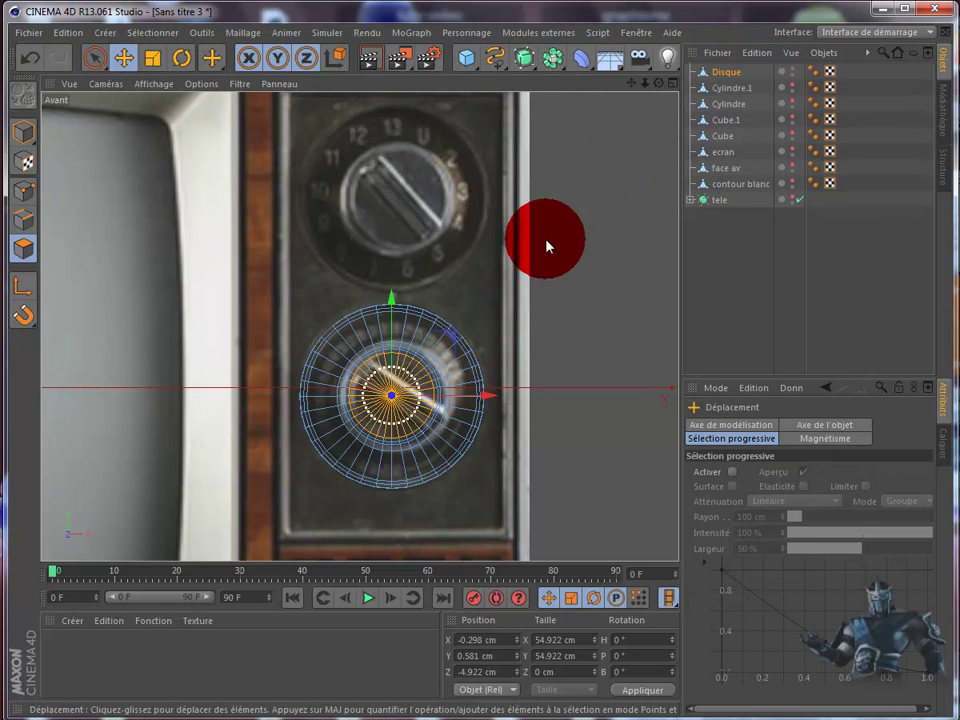
drag(394, 304, 428, 100)
click(22, 58)
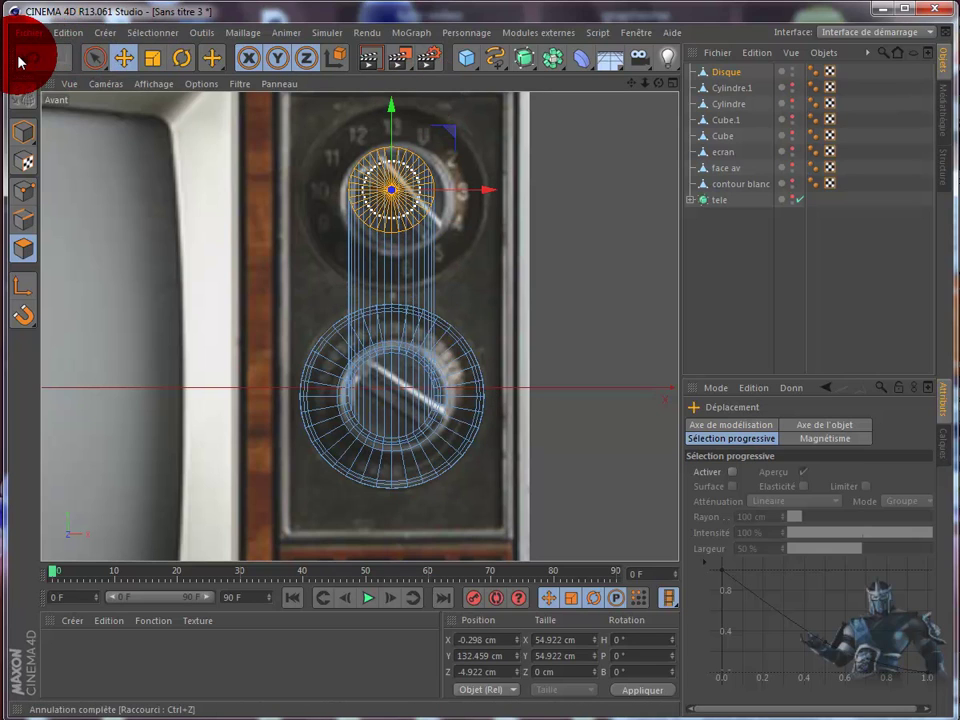
drag(690, 255, 672, 258)
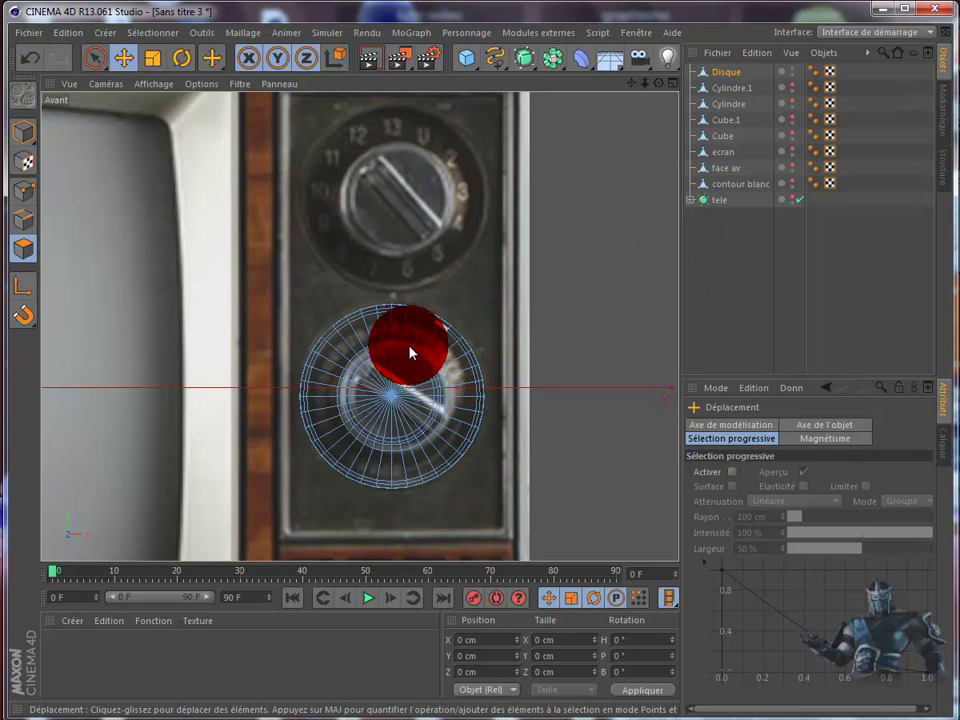
click(24, 130)
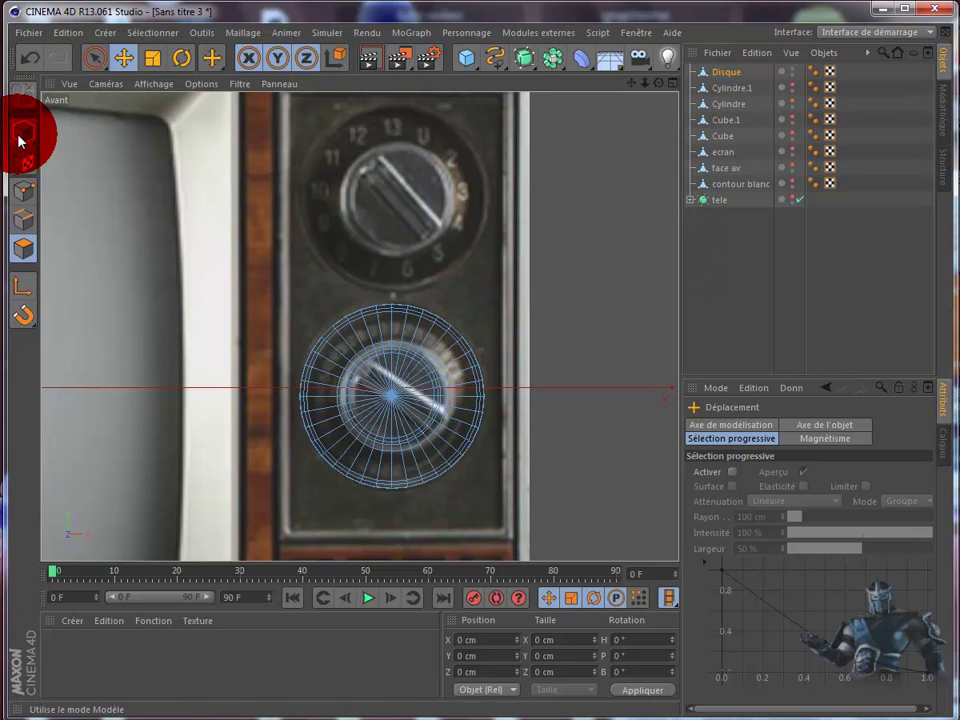
click(385, 330)
drag(392, 302, 415, 105)
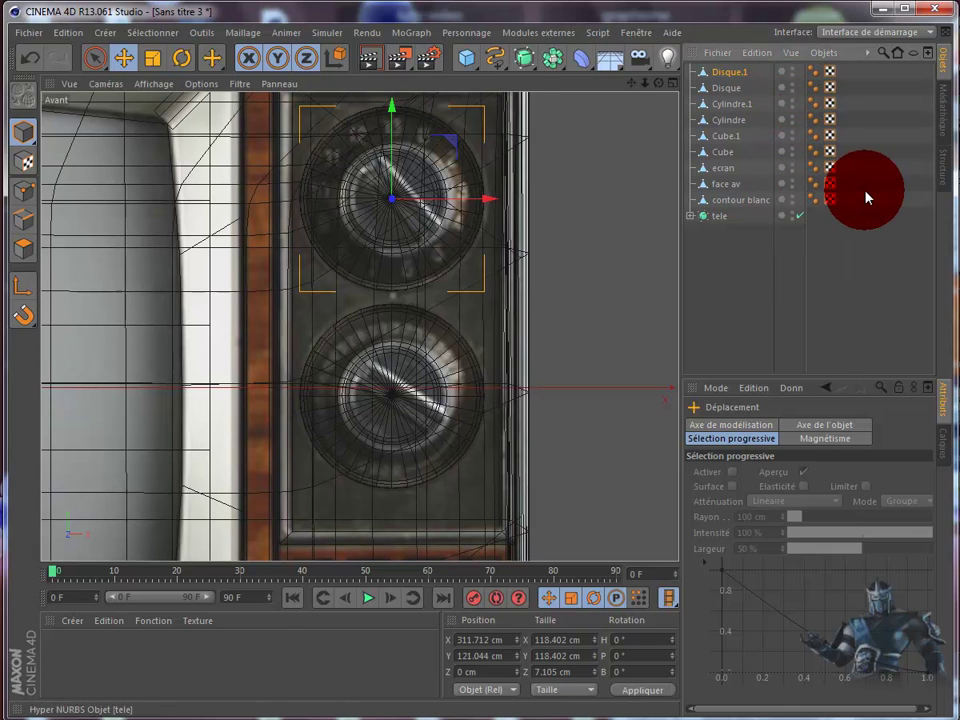
- Slide Disque and Disque.1 to Z -99.793 cm on the TV front panel and render the view
click(670, 84)
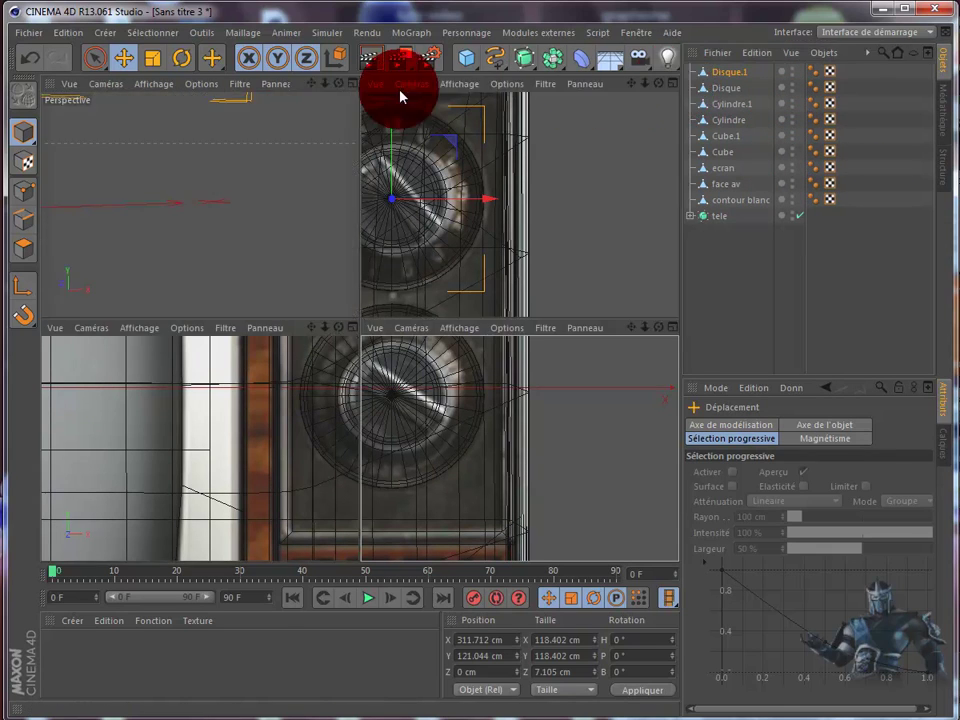
click(354, 84)
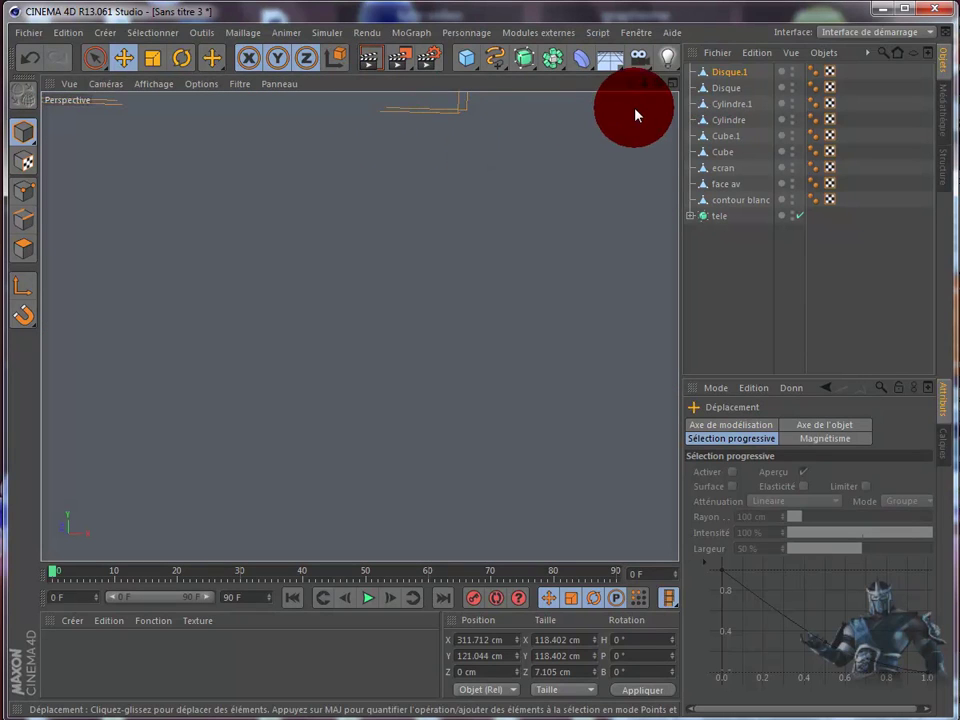
mouse_move(572, 226)
alt+mouse_down()
mouse_move(547, 294)
mouse_move(656, 90)
mouse_move(506, 401)
mouse_move(514, 401)
alt+mouse_up()
click(722, 92)
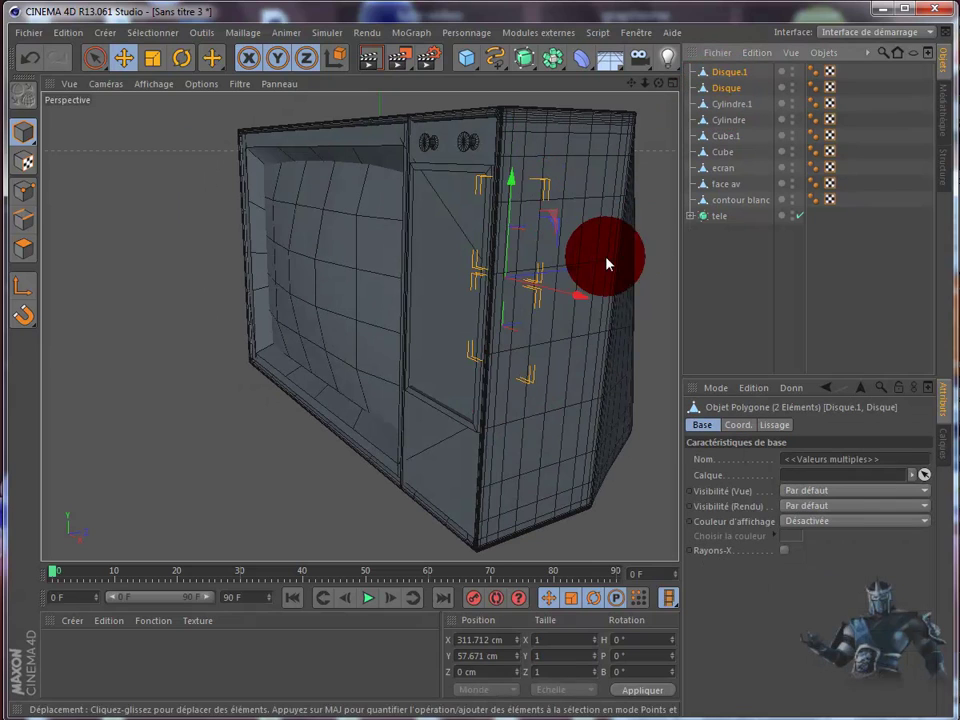
mouse_move(573, 273)
mouse_down()
mouse_move(514, 288)
mouse_move(636, 133)
mouse_up()
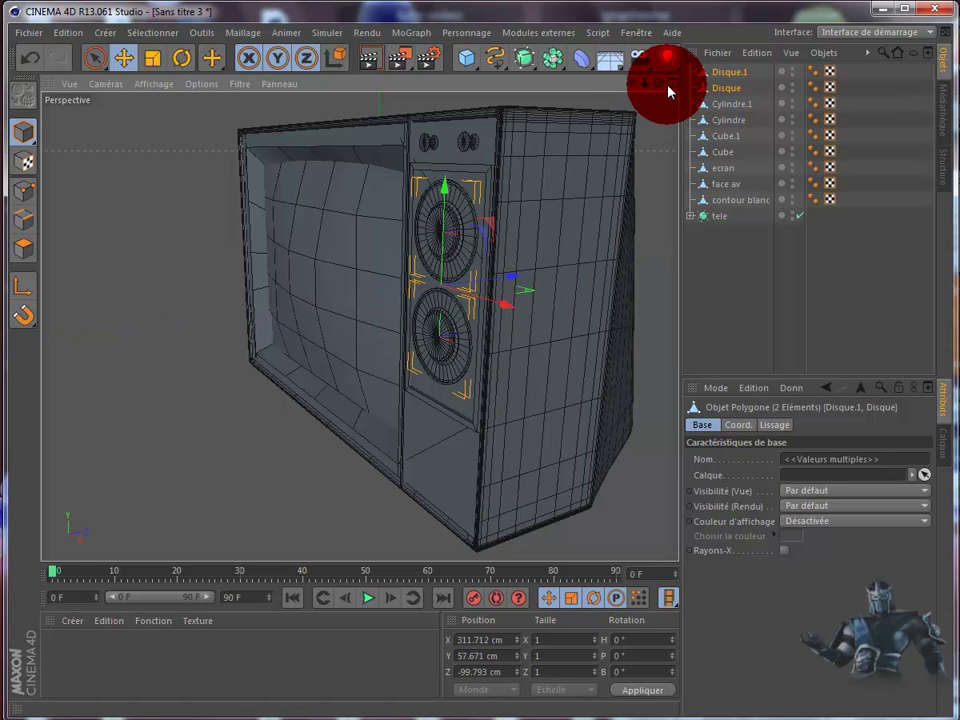
mouse_move(523, 400)
alt+mouse_down()
mouse_move(504, 400)
mouse_move(510, 392)
alt+mouse_up()
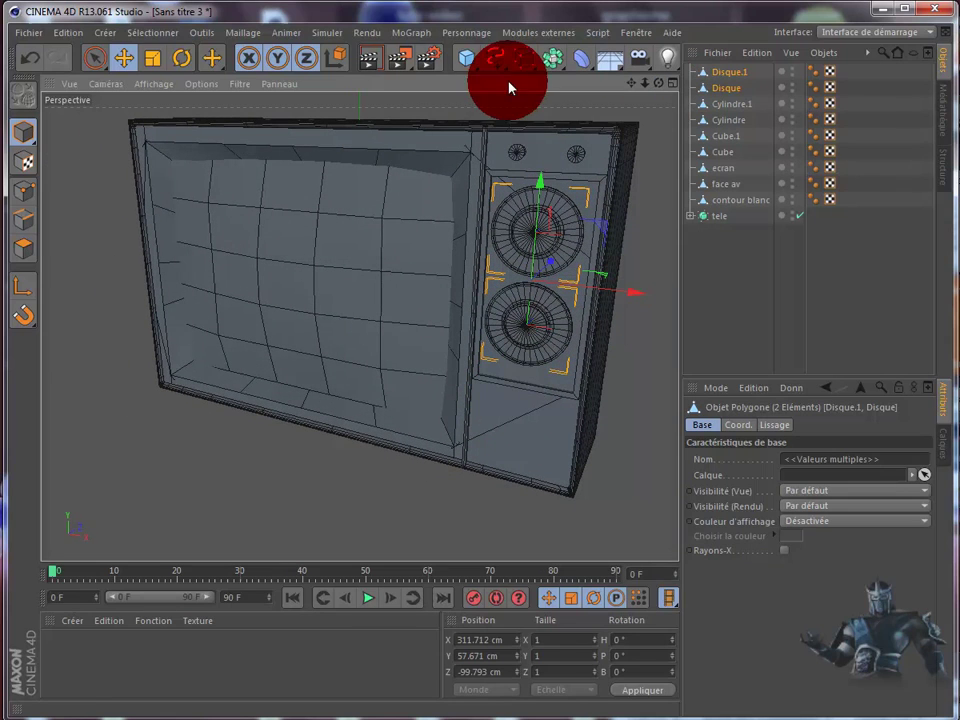
click(393, 82)
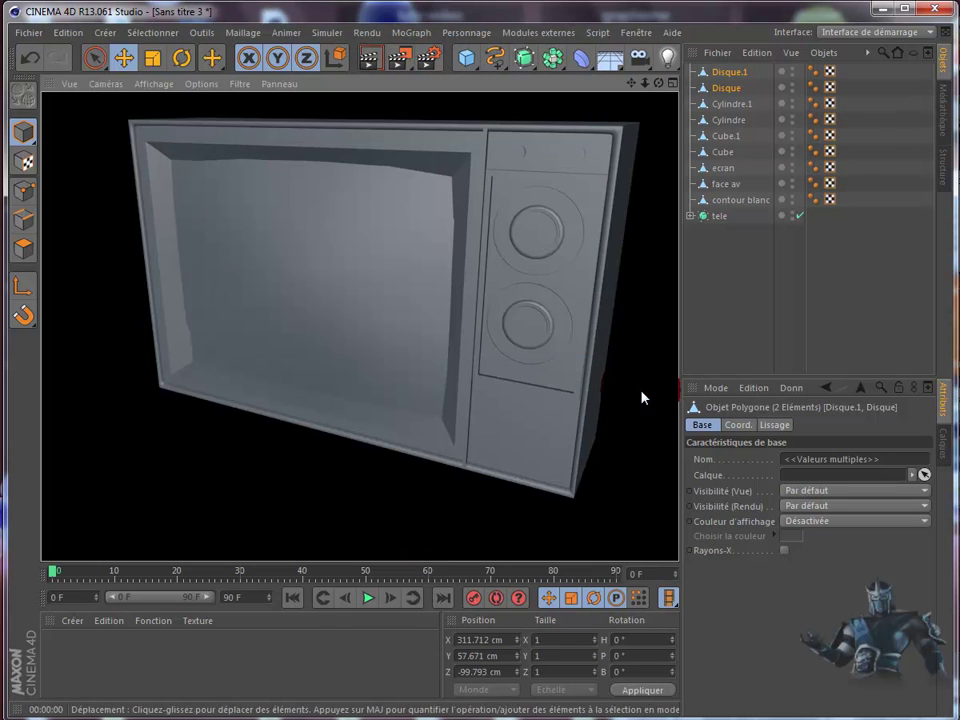